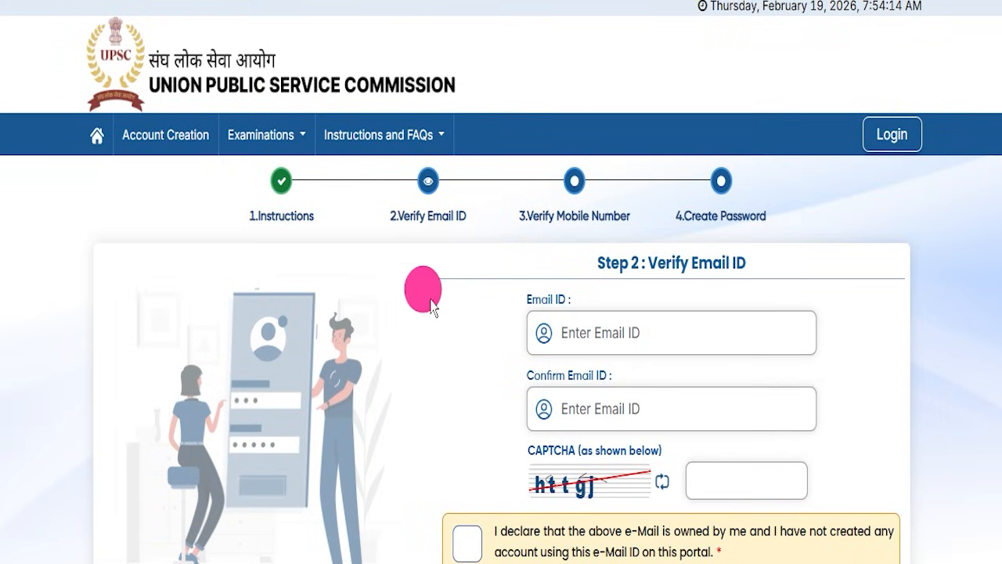
scroll(459, 308, down, 3)
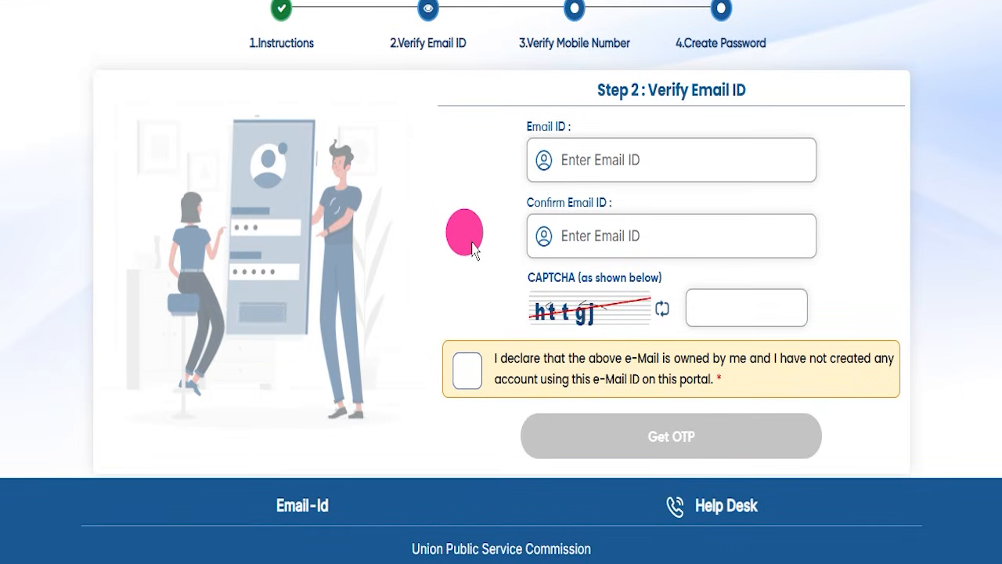
scroll(473, 249, up, 3)
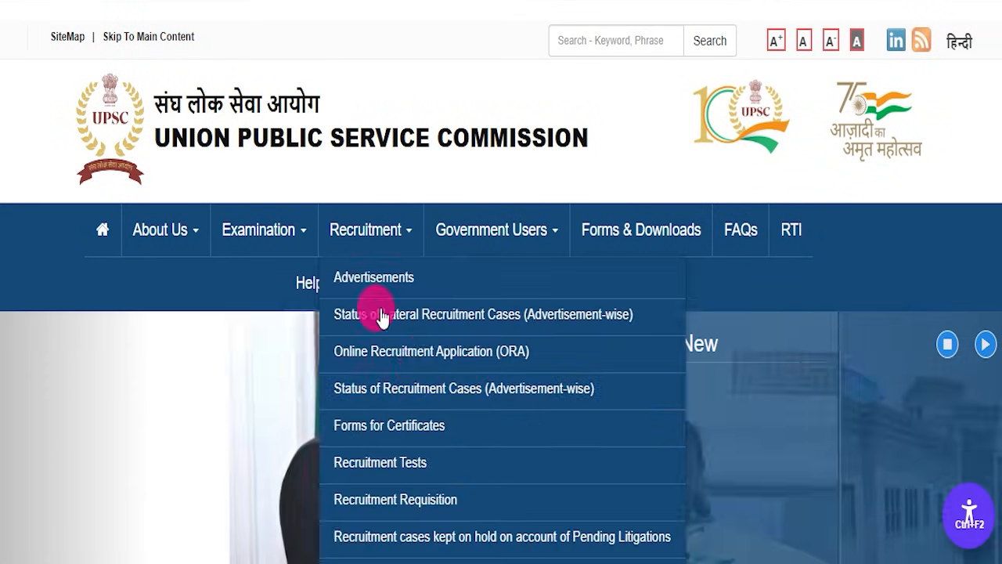
scroll(384, 348, down, 5)
scroll(396, 342, up, 5)
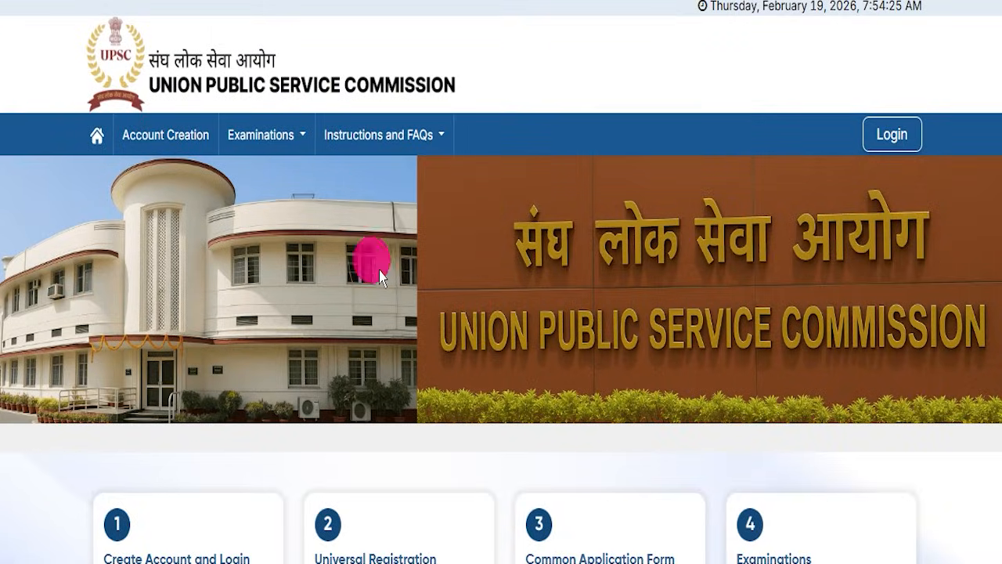
scroll(381, 275, down, 3)
scroll(355, 263, up, 3)
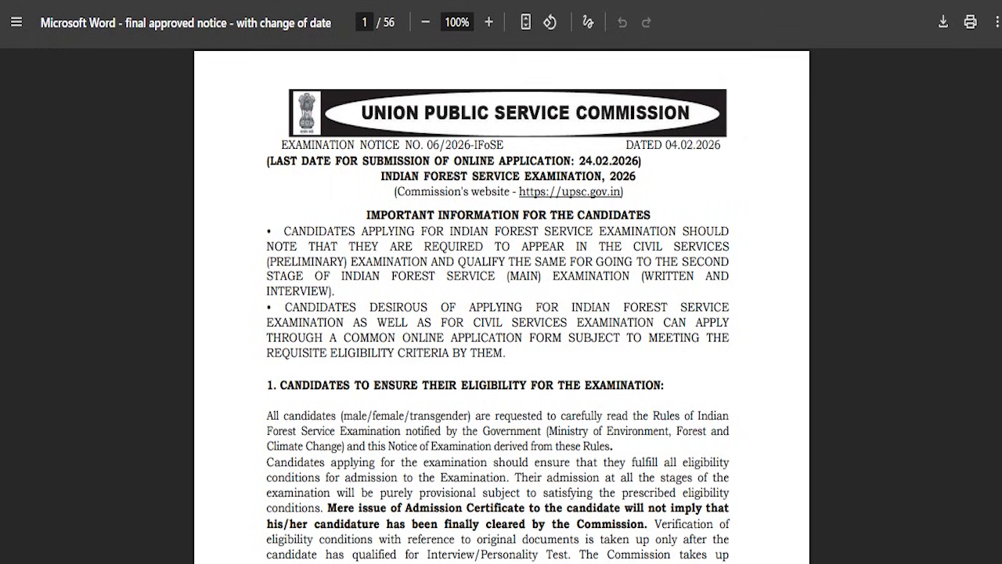
click(321, 210)
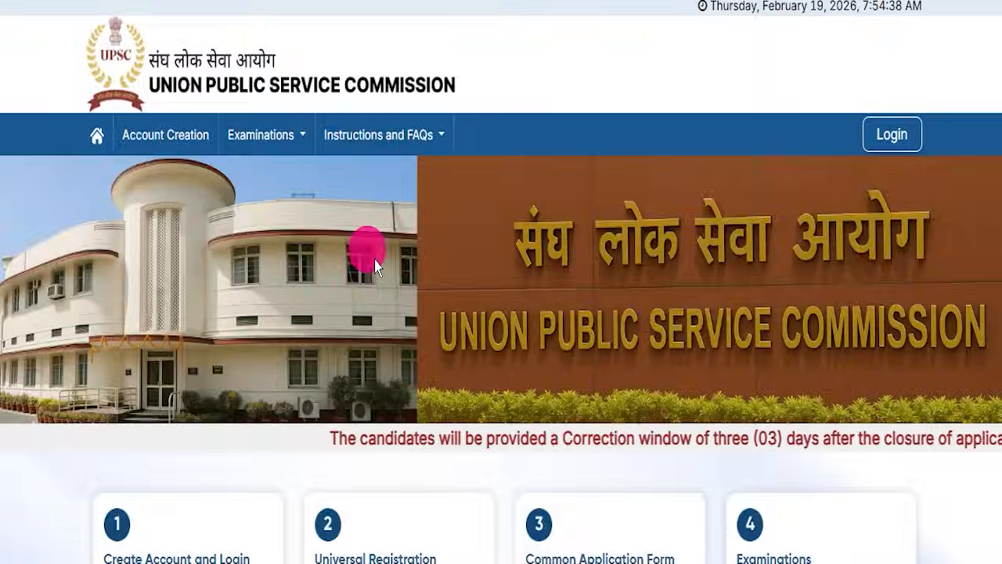
scroll(381, 324, down, 3)
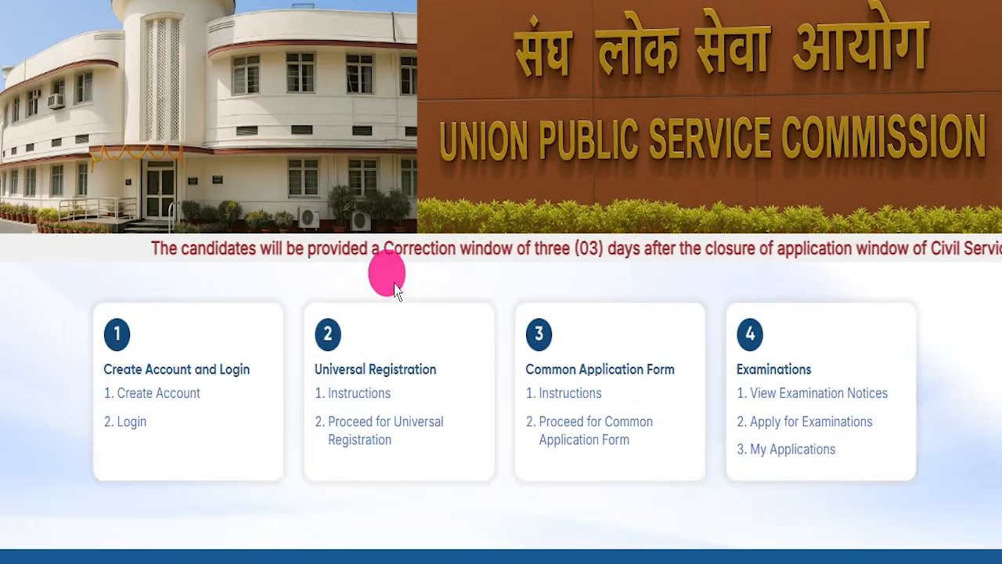
scroll(395, 290, up, 3)
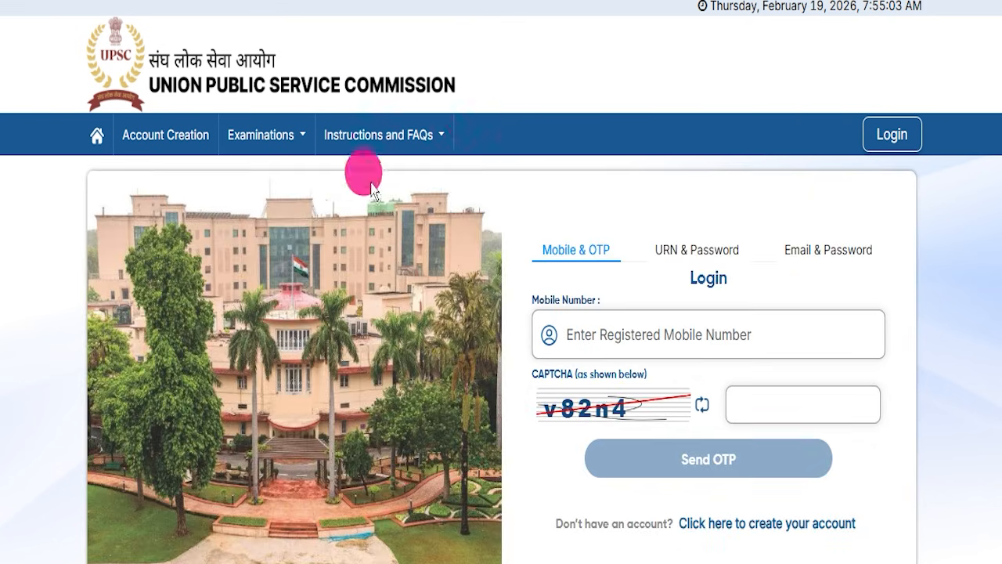
scroll(455, 199, down, 3)
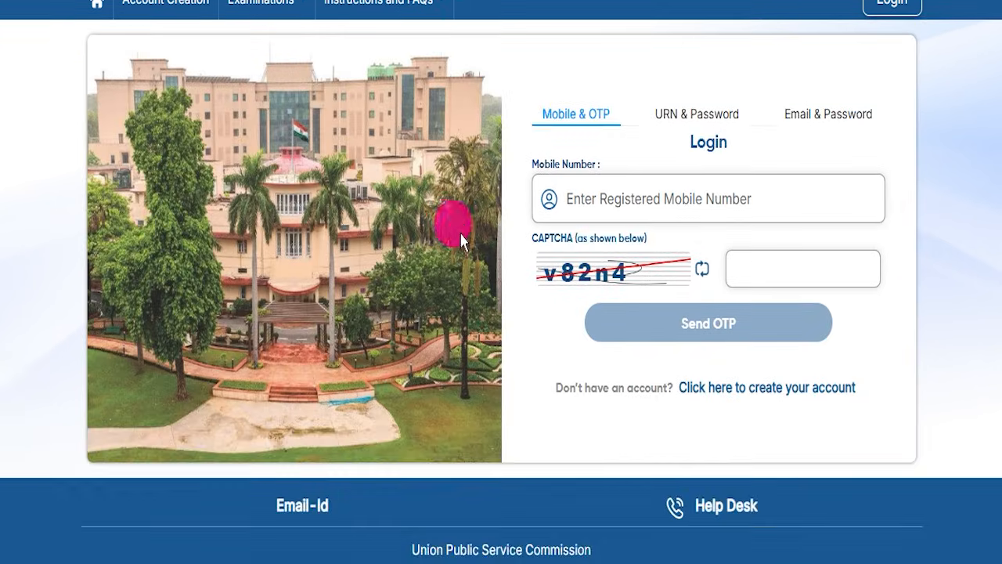
scroll(459, 237, up, 3)
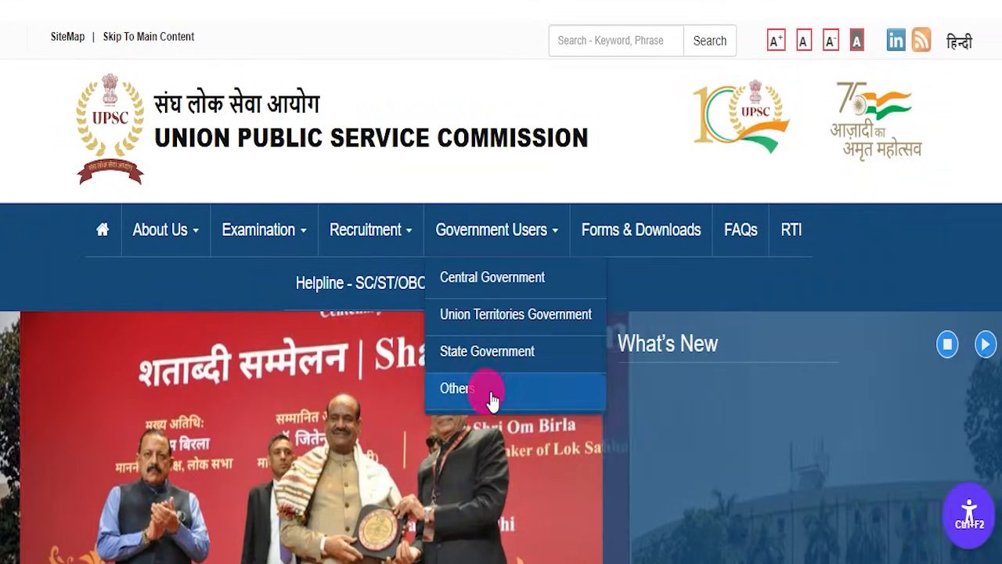
scroll(463, 409, down, 6)
scroll(478, 368, up, 5)
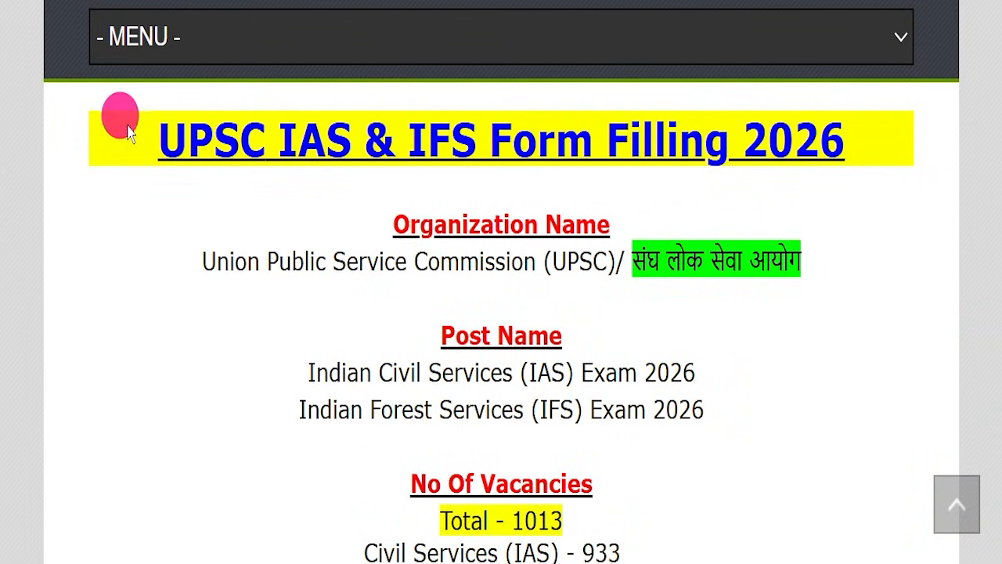
Read the UPSC Recruitment 2026 article on IndSarkariNaukri from its header down to the IAS & IFS Form Filling 2026 heading.
drag(158, 141, 859, 130)
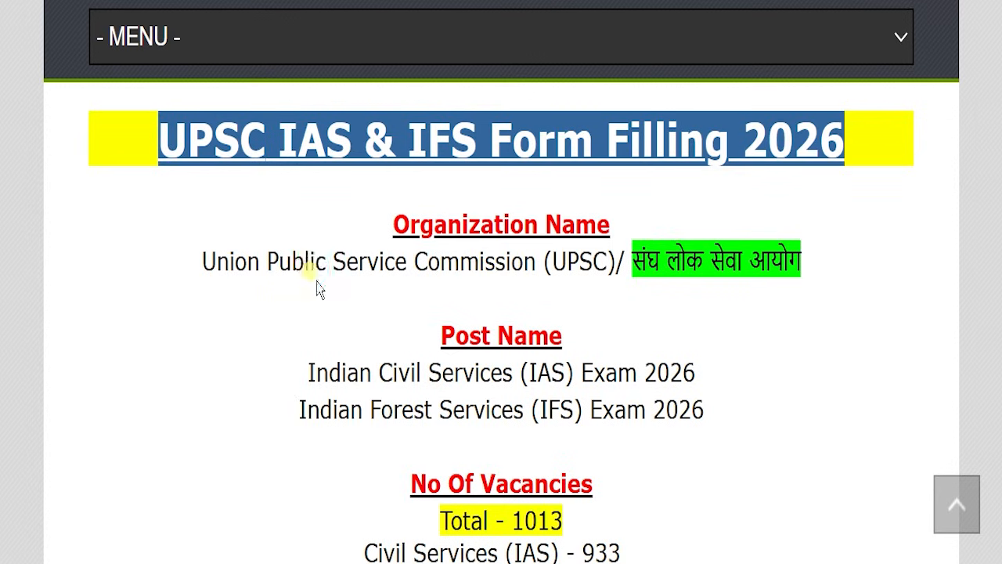
click(352, 288)
scroll(376, 297, up, 10)
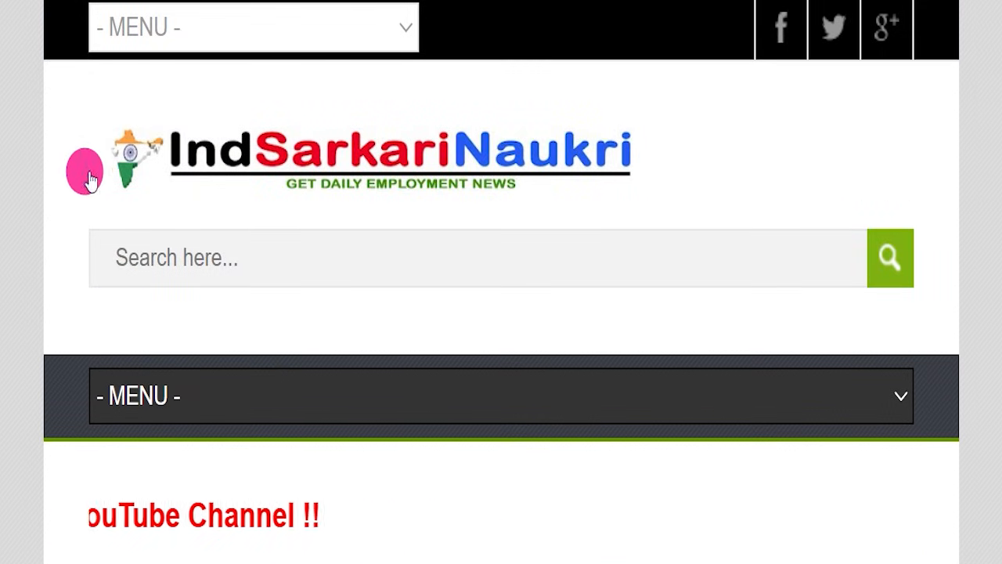
scroll(368, 223, down, 5)
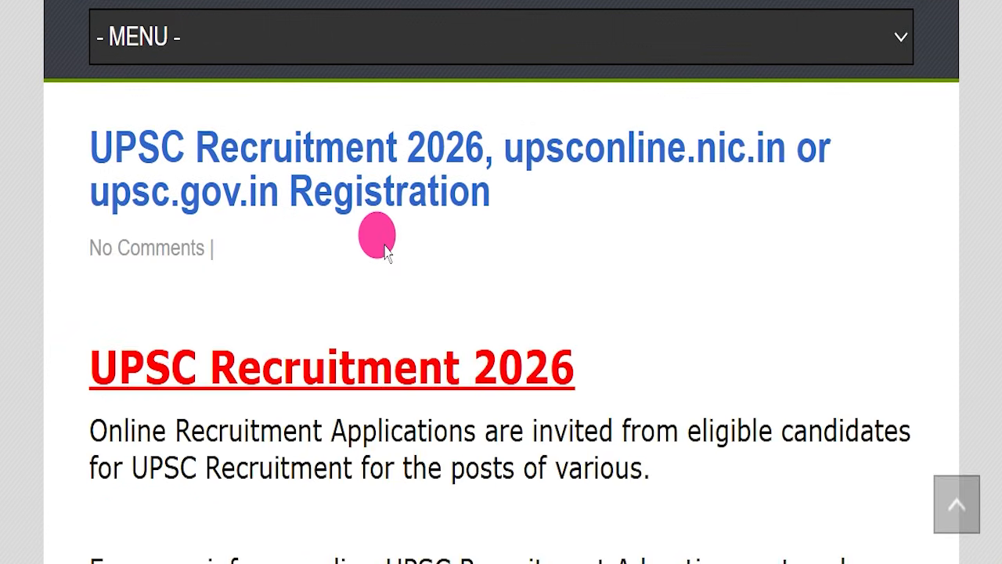
scroll(385, 249, down, 3)
scroll(404, 280, down, 6)
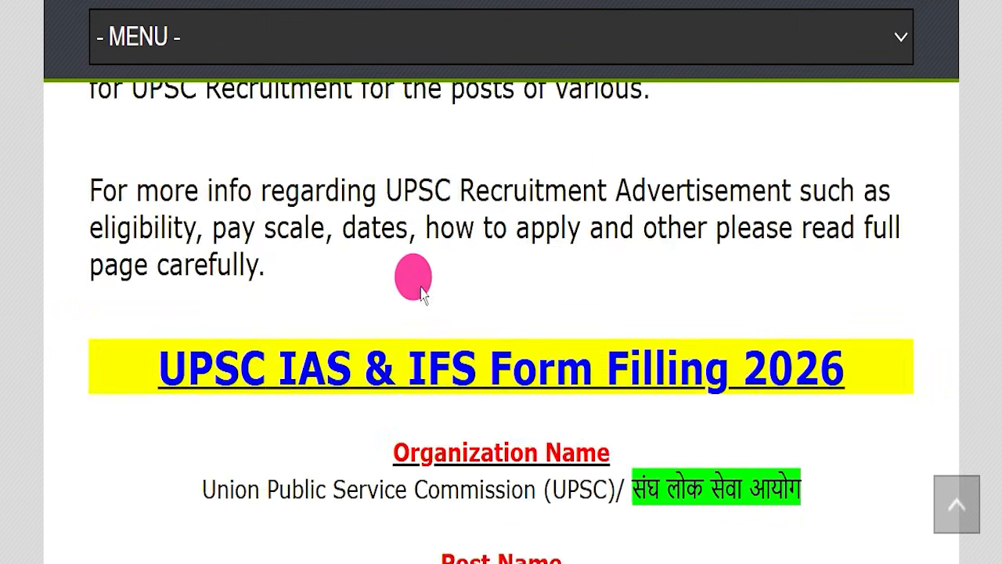
scroll(469, 252, down, 1)
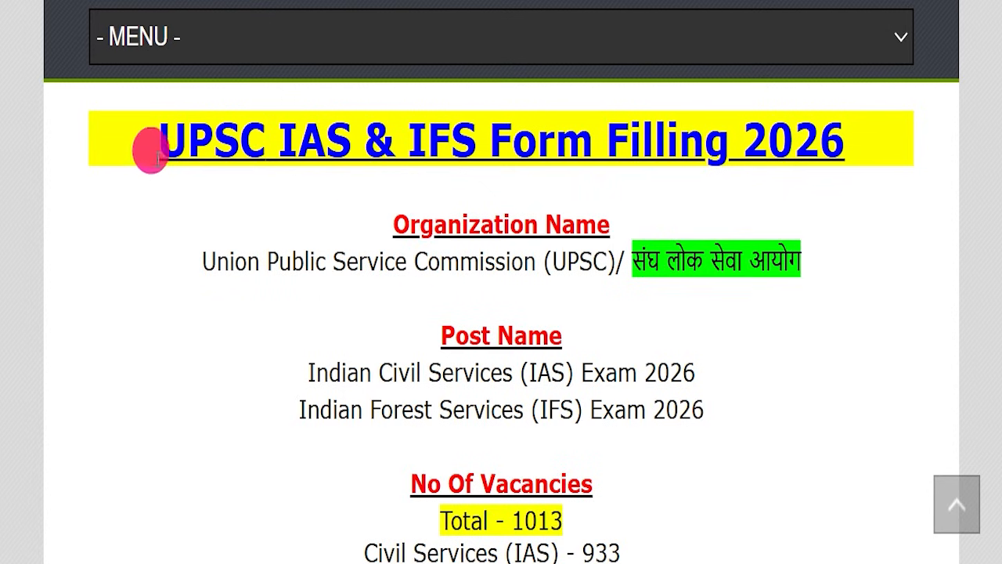
Highlight the organization details and the Indian Civil Services and Indian Forest Services exam lines under Post Name.
drag(125, 139, 869, 133)
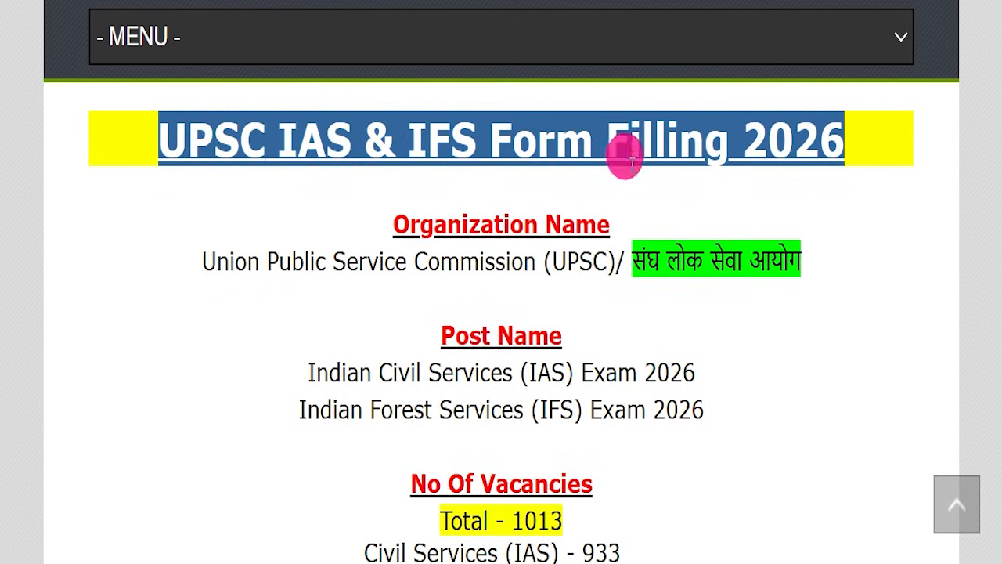
drag(182, 268, 812, 262)
drag(371, 229, 647, 220)
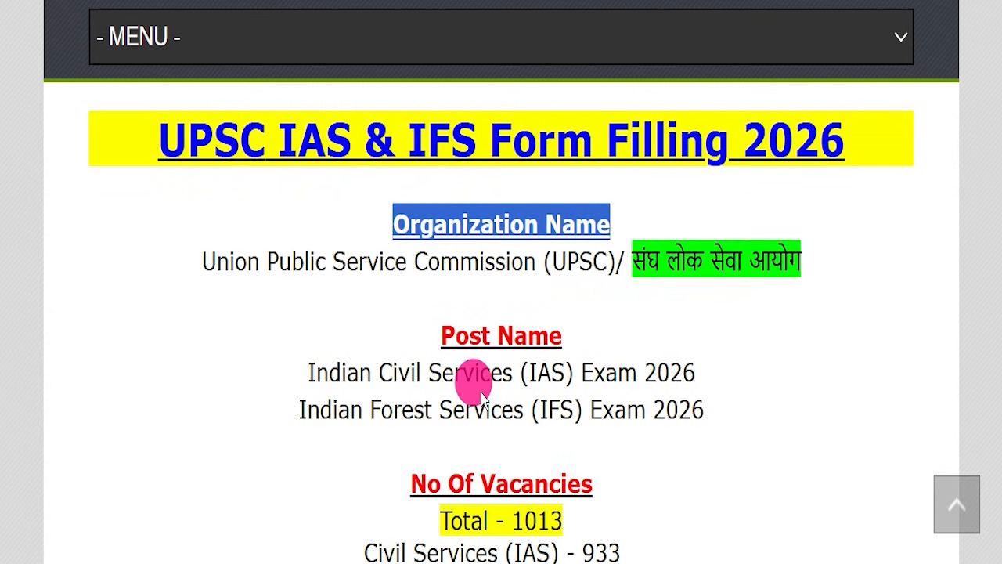
drag(262, 370, 704, 358)
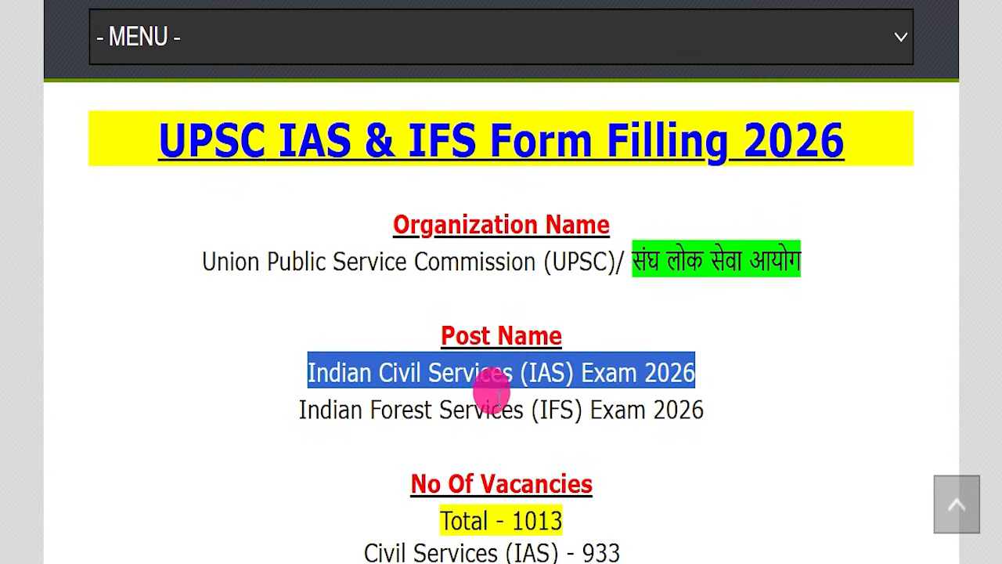
drag(264, 405, 722, 419)
click(673, 431)
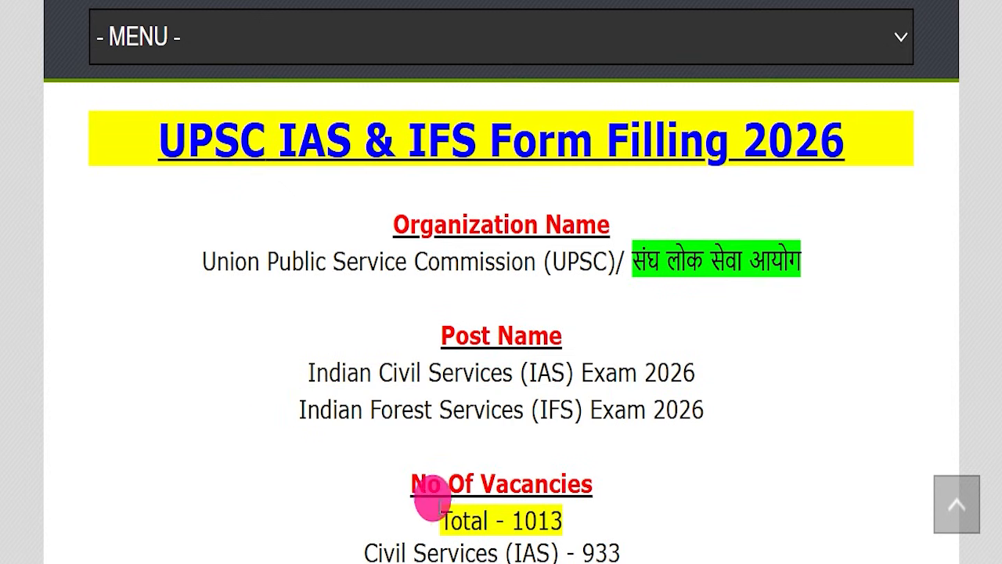
Highlight the total, Civil Services (IAS) and Indian Forest Service (IFS) lines under No Of Vacancies.
drag(431, 517, 565, 520)
scroll(673, 352, down, 2)
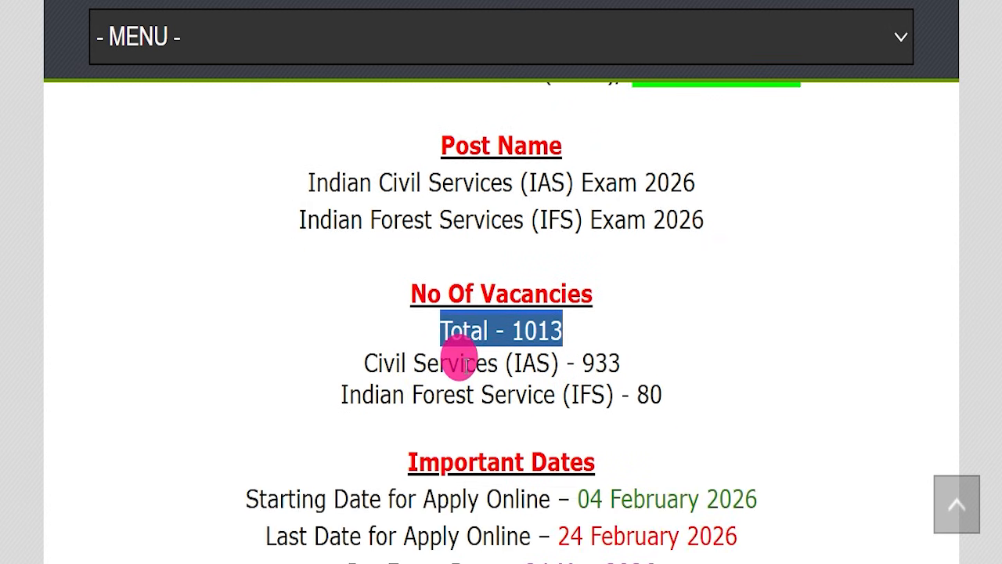
scroll(438, 337, down, 1)
drag(356, 270, 638, 263)
drag(343, 299, 665, 296)
Highlight the last date for applying online and the pre exam date under Important Dates.
drag(211, 438, 738, 432)
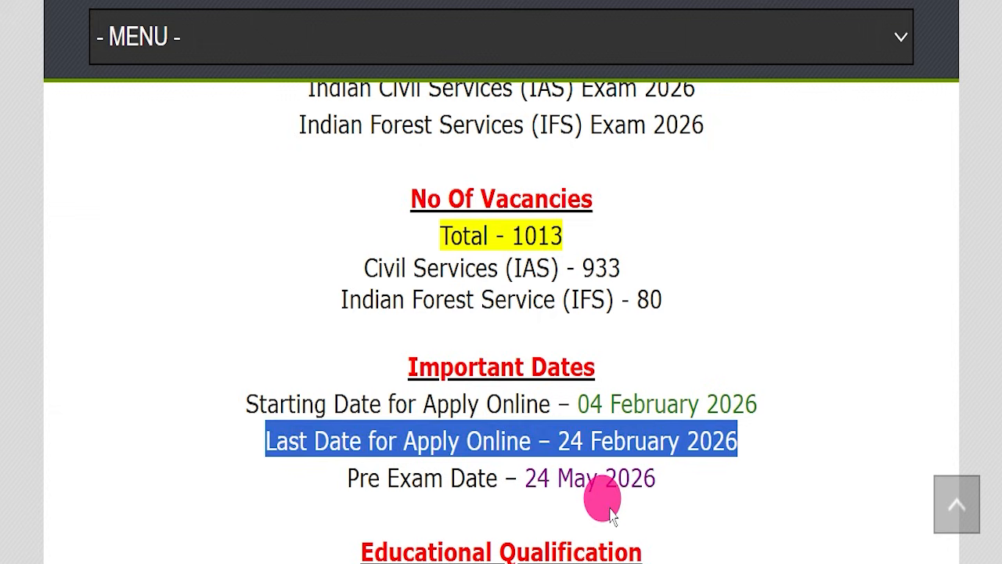
drag(758, 443, 575, 440)
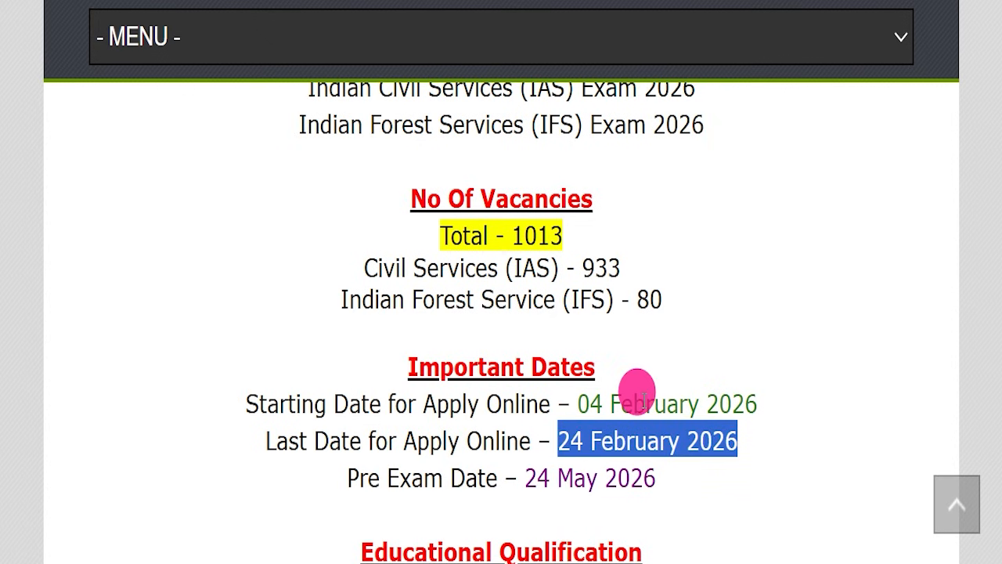
scroll(638, 389, down, 3)
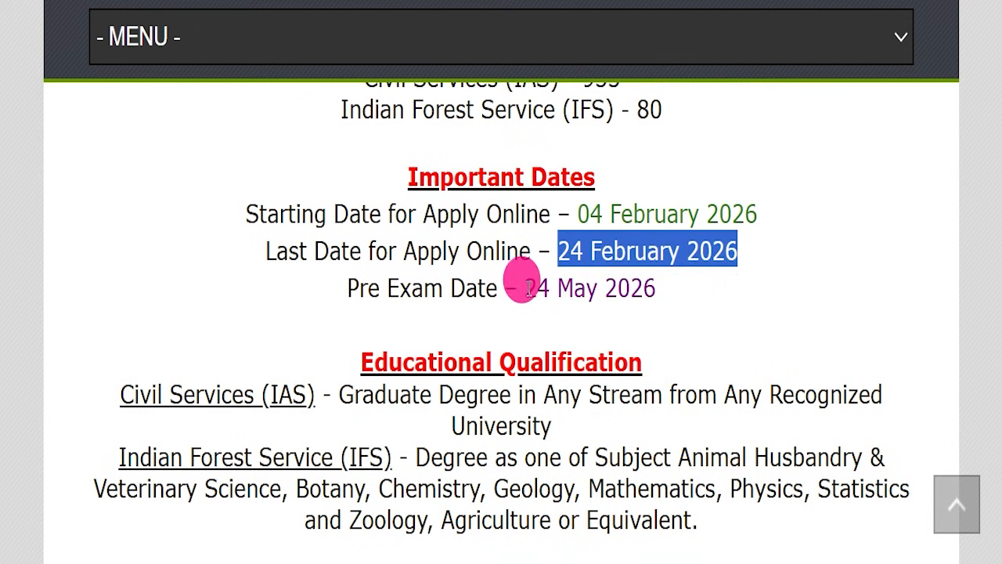
drag(523, 288, 657, 288)
click(501, 378)
Highlight the degree requirements for Civil Services (IAS) and Indian Forest Service (IFS) under Educational Qualification.
scroll(501, 379, down, 1)
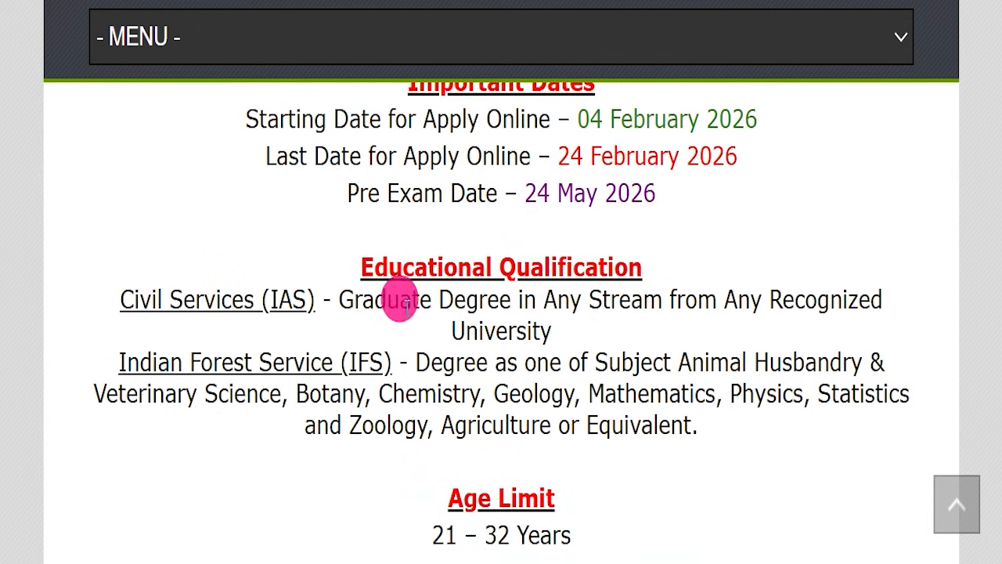
drag(338, 299, 481, 313)
drag(415, 362, 561, 364)
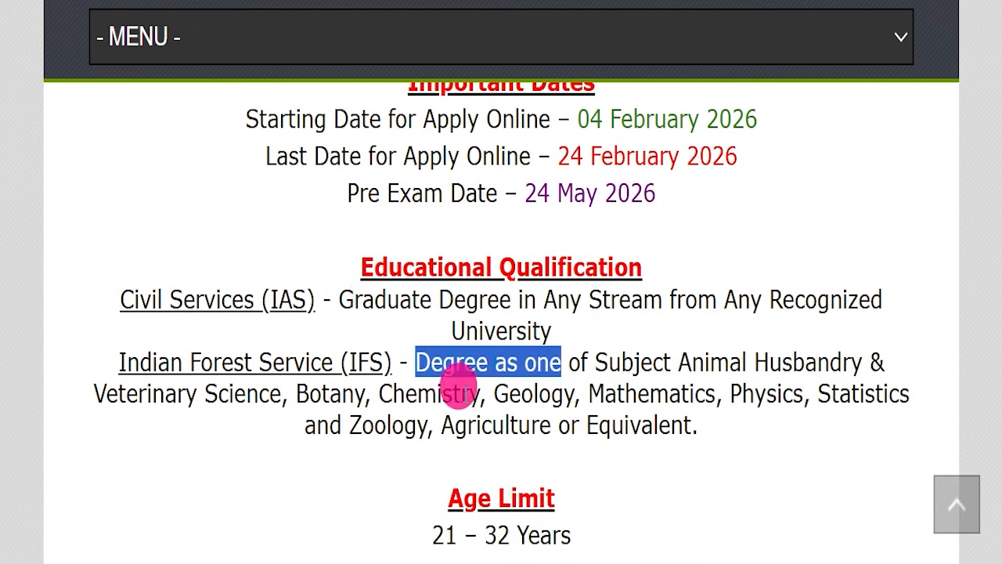
drag(457, 390, 579, 399)
Highlight the age limit and the application fee details, including the fee per category and the payment mode.
scroll(582, 403, down, 2)
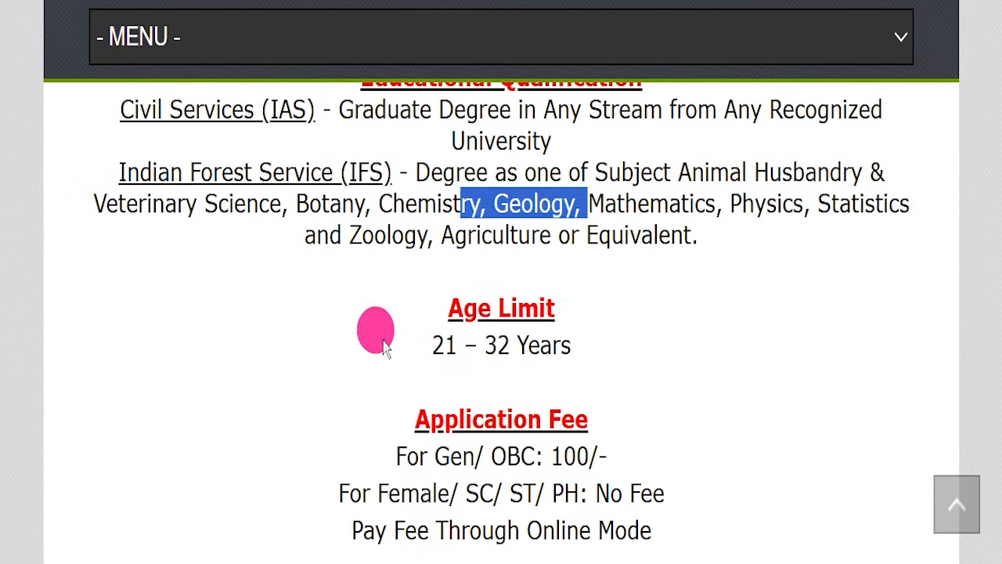
drag(384, 347, 655, 337)
scroll(658, 332, down, 2)
drag(356, 260, 539, 262)
drag(306, 288, 683, 305)
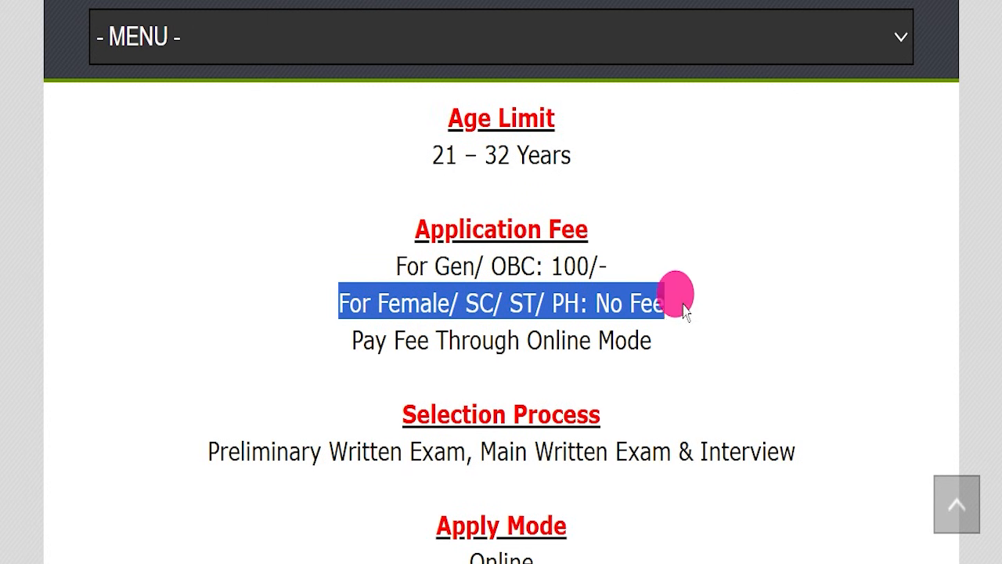
drag(527, 337, 713, 332)
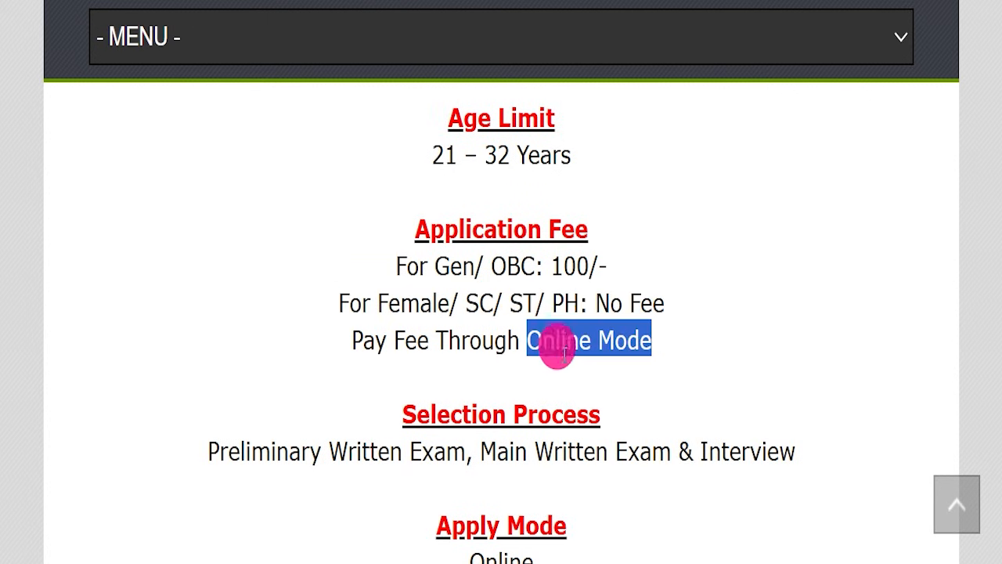
Highlight the exam stages under Selection Process and the mode given under Apply Mode.
scroll(470, 313, down, 1)
drag(191, 354, 788, 337)
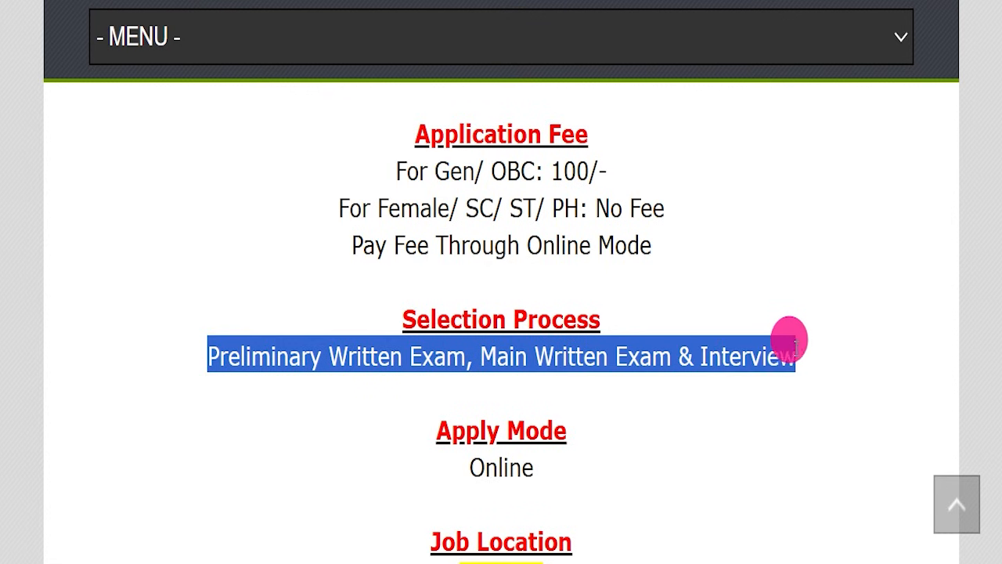
drag(401, 475, 650, 456)
Highlight the job location and the upsconline.nic.in address under Official Website.
scroll(432, 284, down, 4)
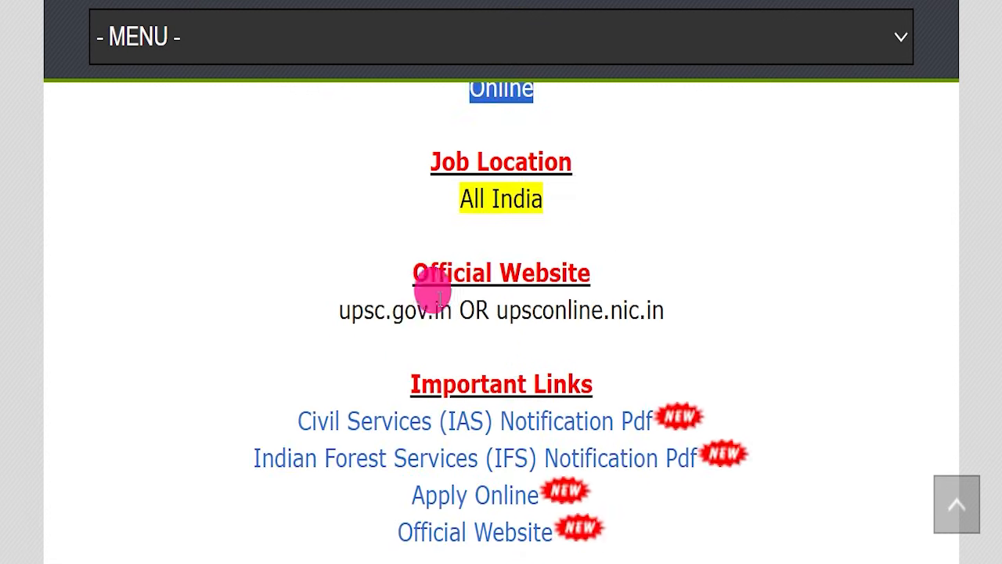
drag(396, 205, 562, 249)
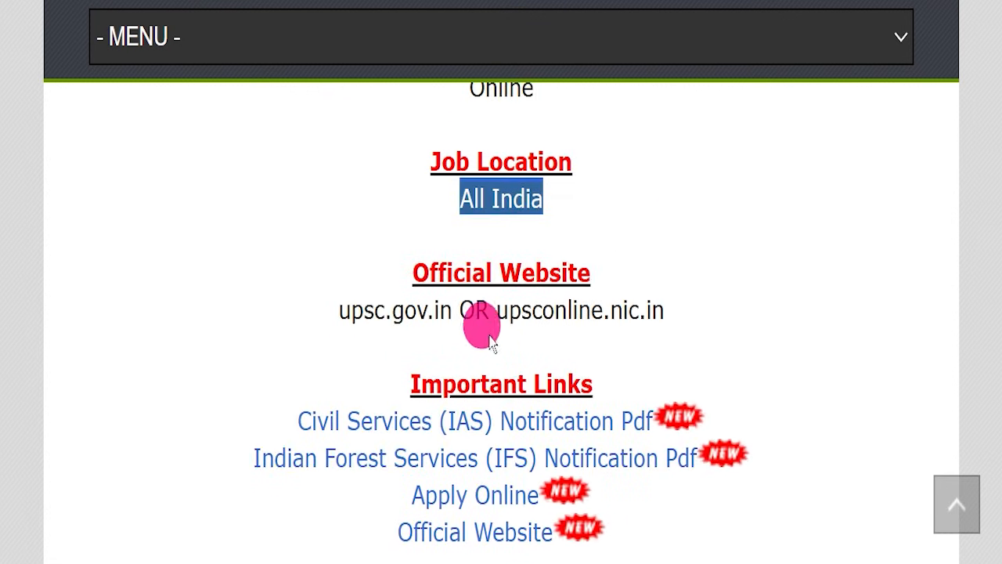
drag(497, 312, 732, 311)
Highlight the Important Links section, focusing on the Civil Services (IAS) and Indian Forest Services (IFS) notification PDF links.
scroll(772, 240, down, 1)
click(779, 242)
scroll(788, 256, down, 1)
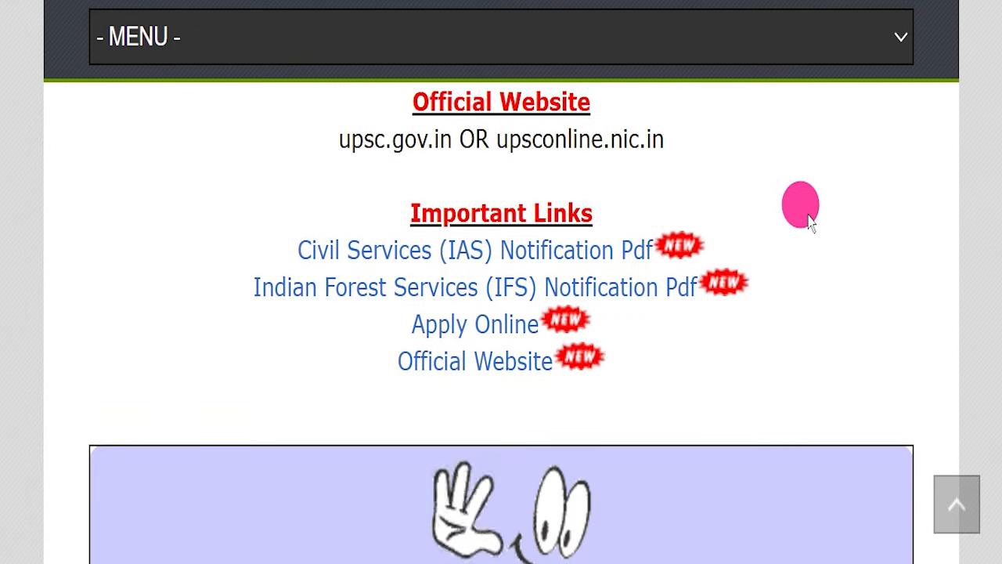
drag(369, 205, 604, 347)
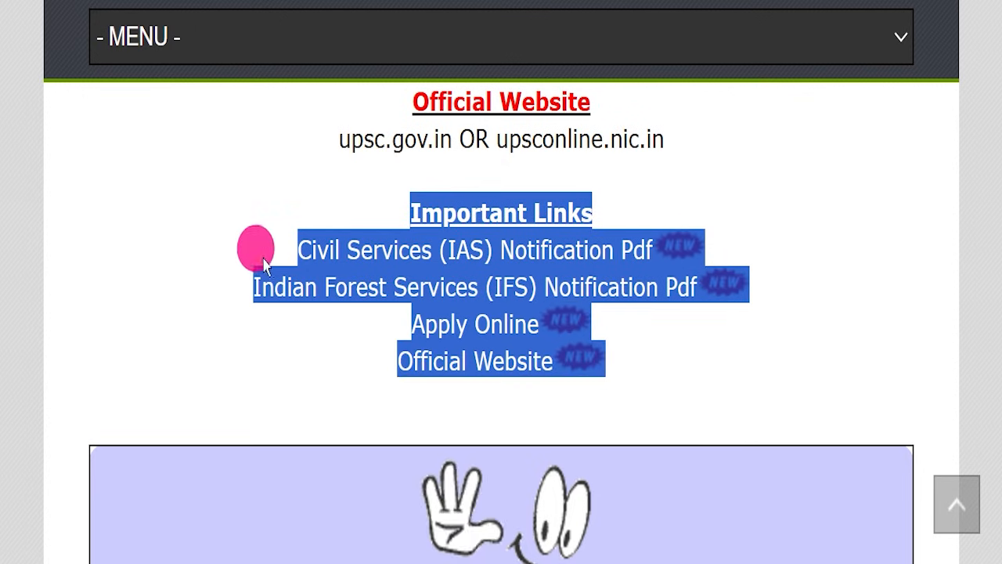
drag(249, 251, 652, 251)
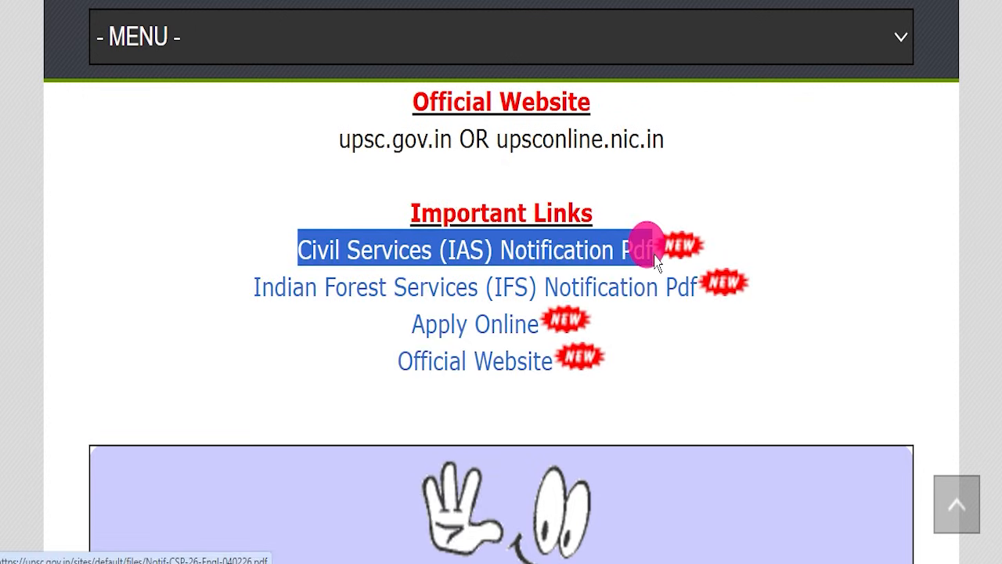
drag(224, 282, 542, 283)
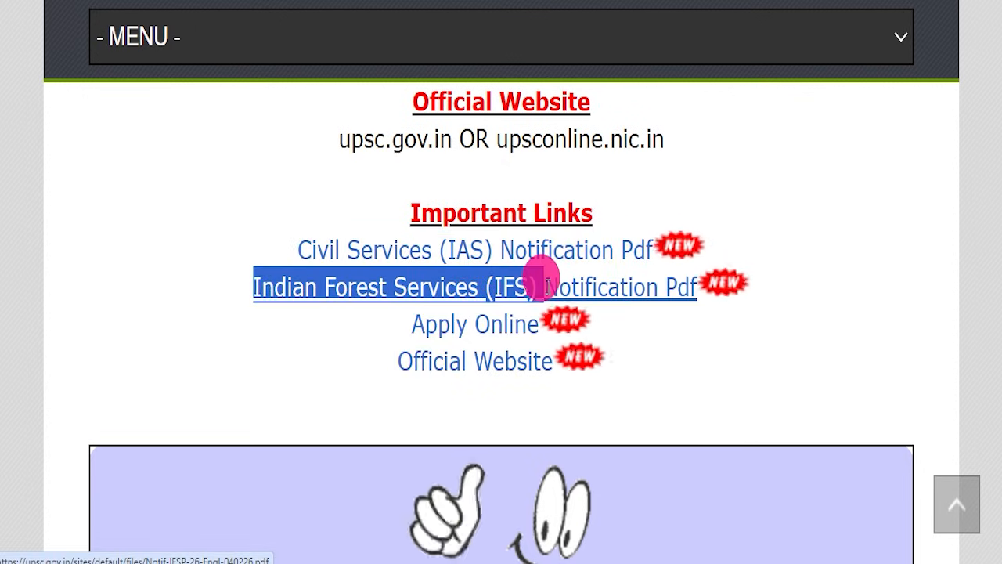
drag(254, 251, 791, 292)
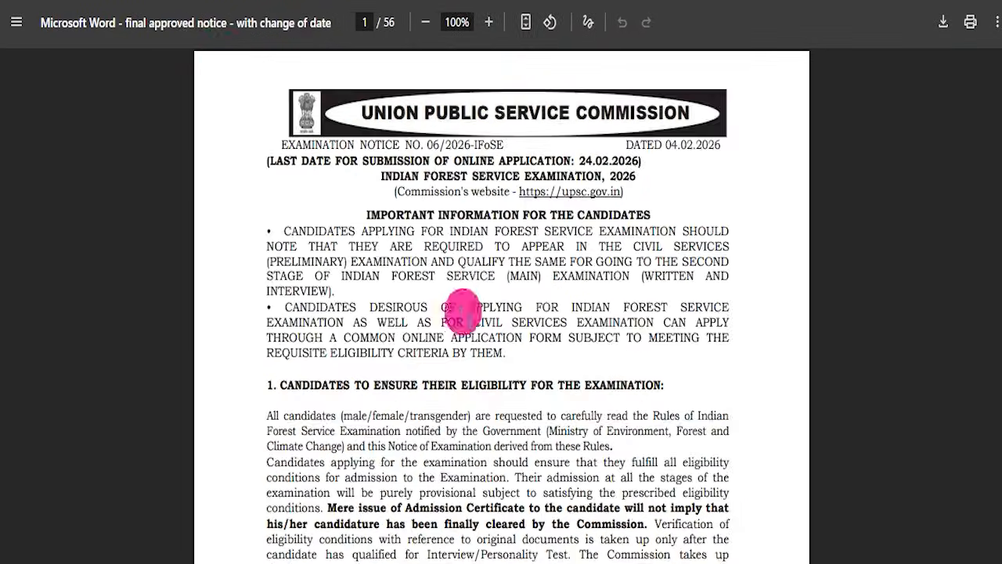
Skim the Indian Forest Service and Civil Services Examination 2026 notification PDFs, including the examination plan and syllabus pages.
scroll(320, 309, down, 7)
scroll(318, 296, up, 7)
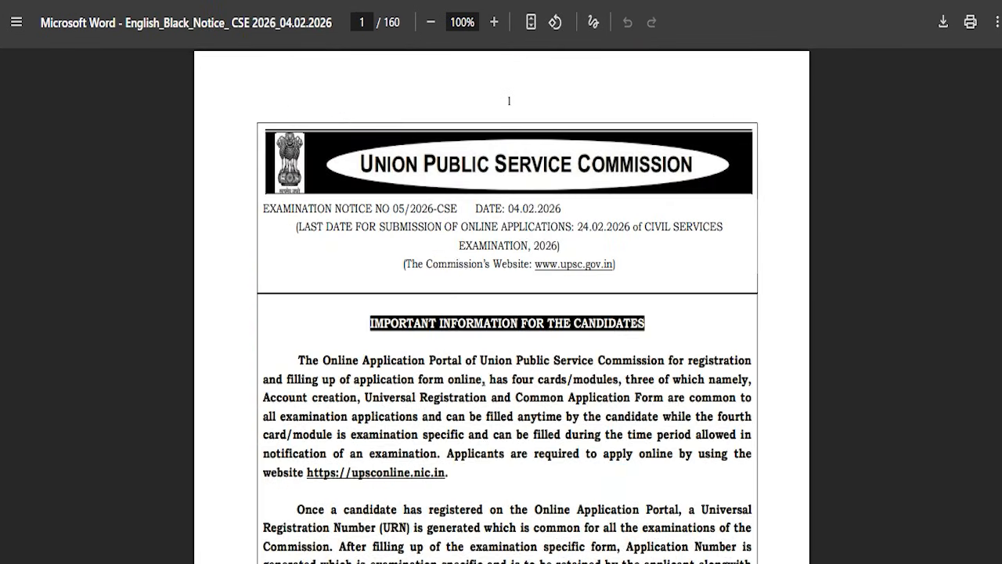
scroll(503, 224, down, 20)
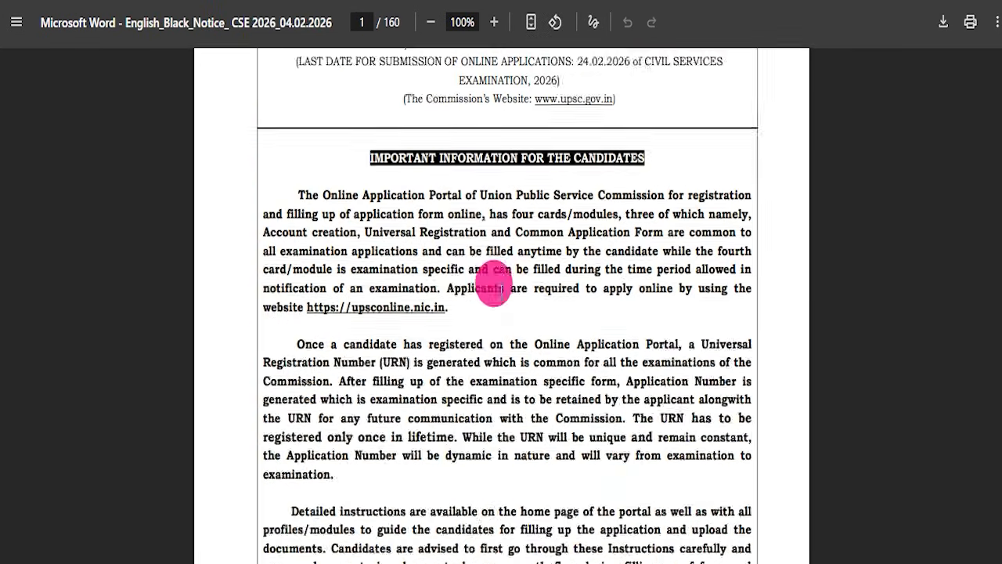
scroll(470, 320, down, 5)
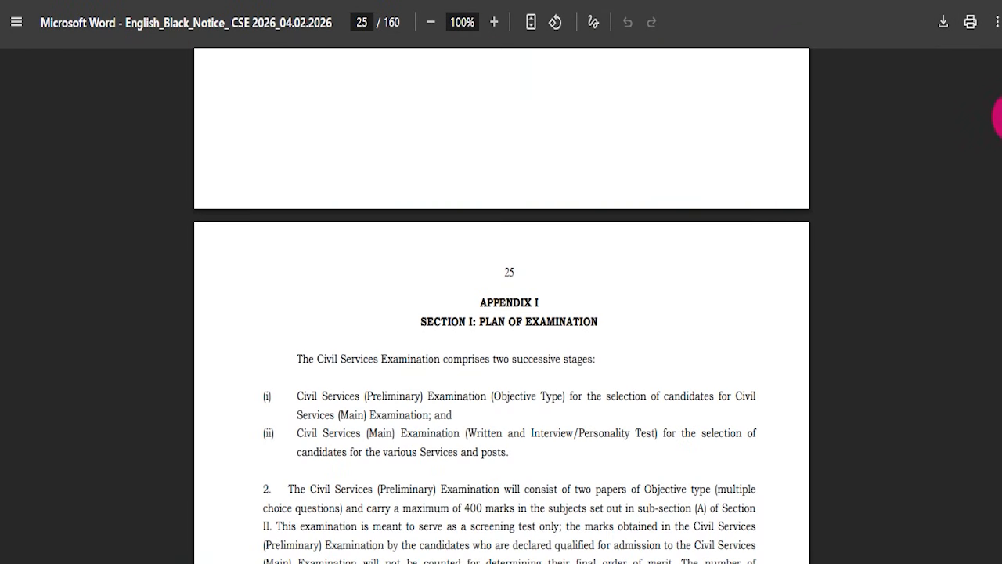
drag(999, 274, 1000, 318)
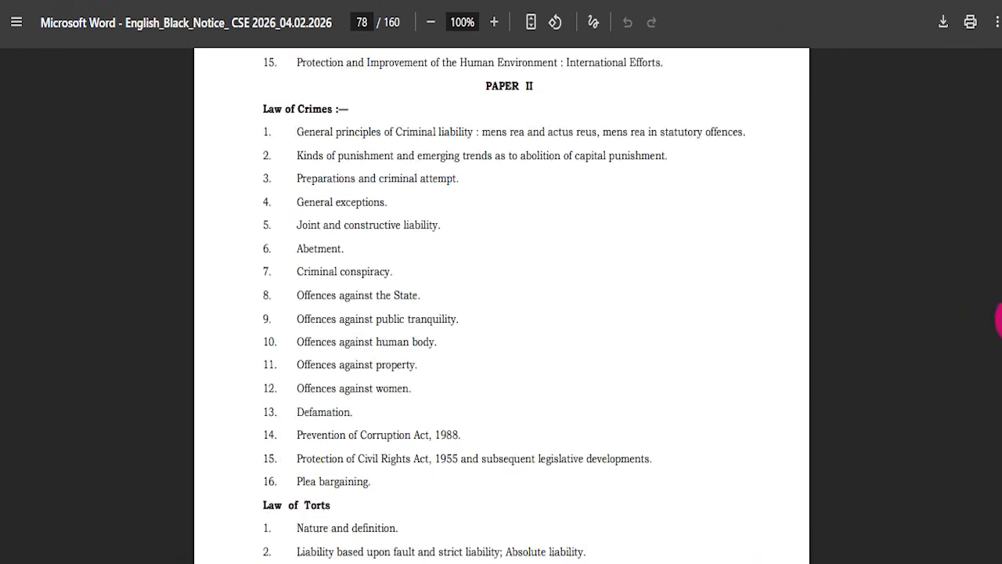
drag(1000, 458, 999, 31)
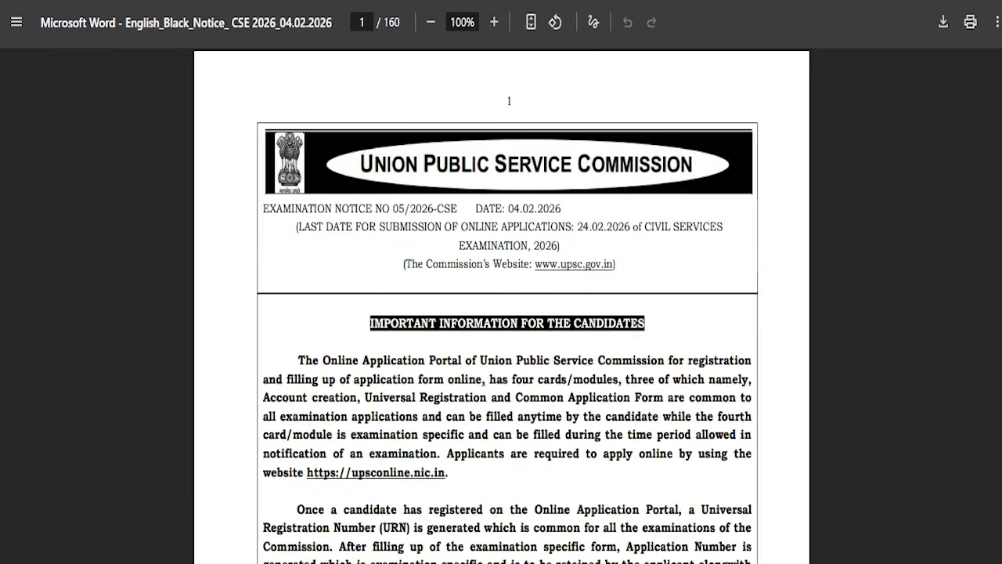
click(110, 185)
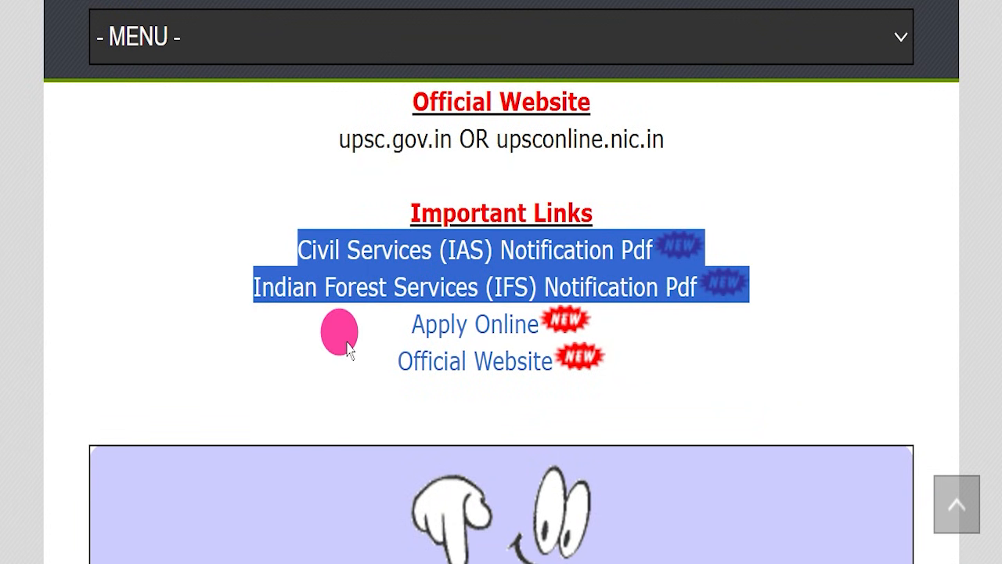
Highlight the Apply Online link under Important Links and look over the UPSC online application portal's home page.
drag(340, 336, 525, 302)
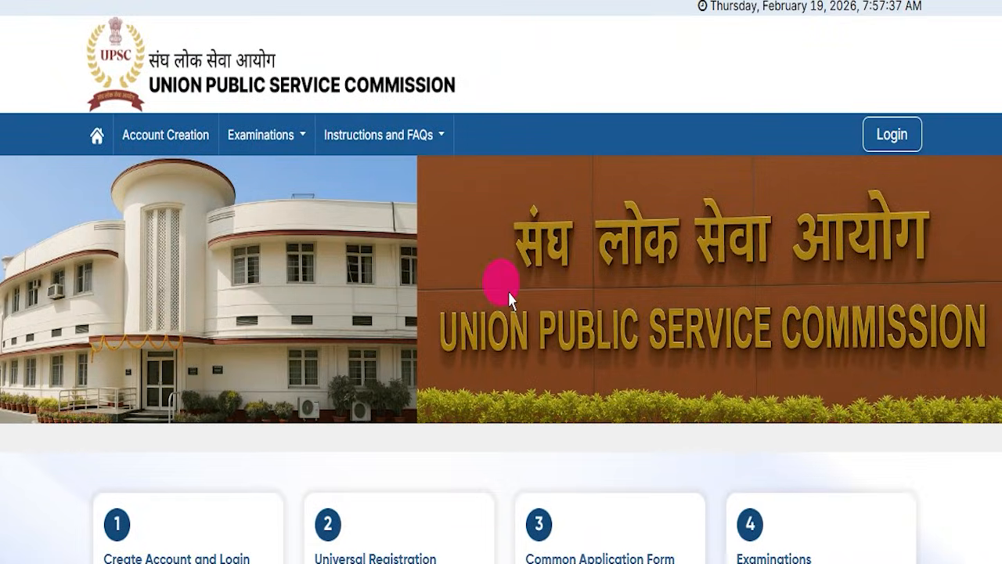
scroll(480, 297, down, 4)
scroll(481, 298, up, 4)
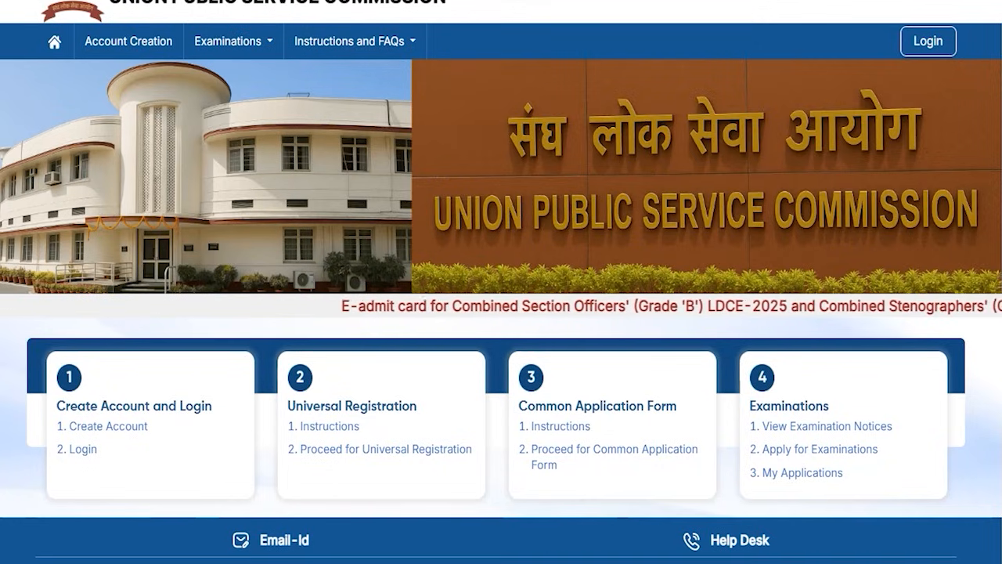
Mark the Login link in the Create Account and Login card with a box, clear the mark and open the login page.
mouse_move(37, 437)
mouse_down()
mouse_move(104, 447)
mouse_move(121, 469)
mouse_up()
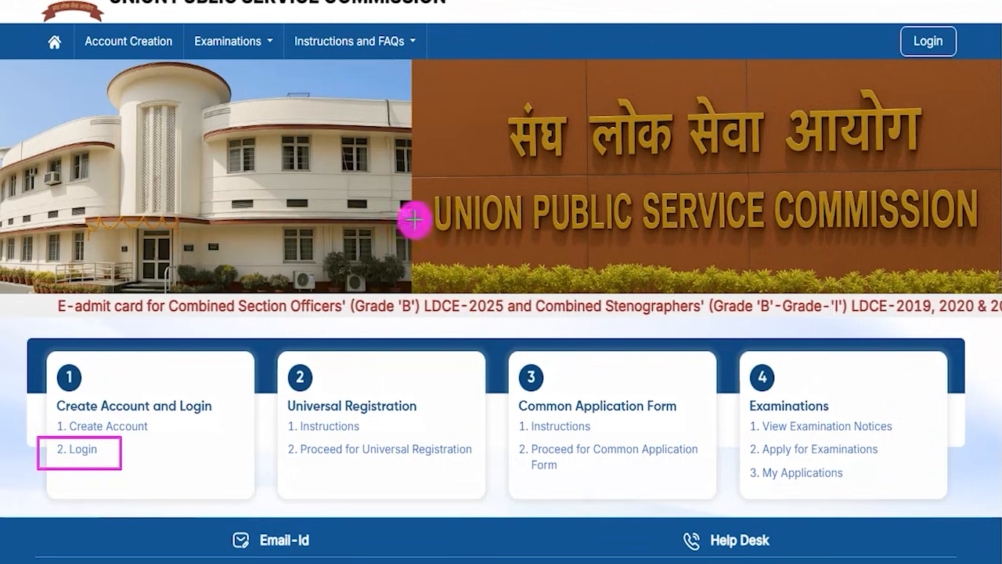
key(Escape)
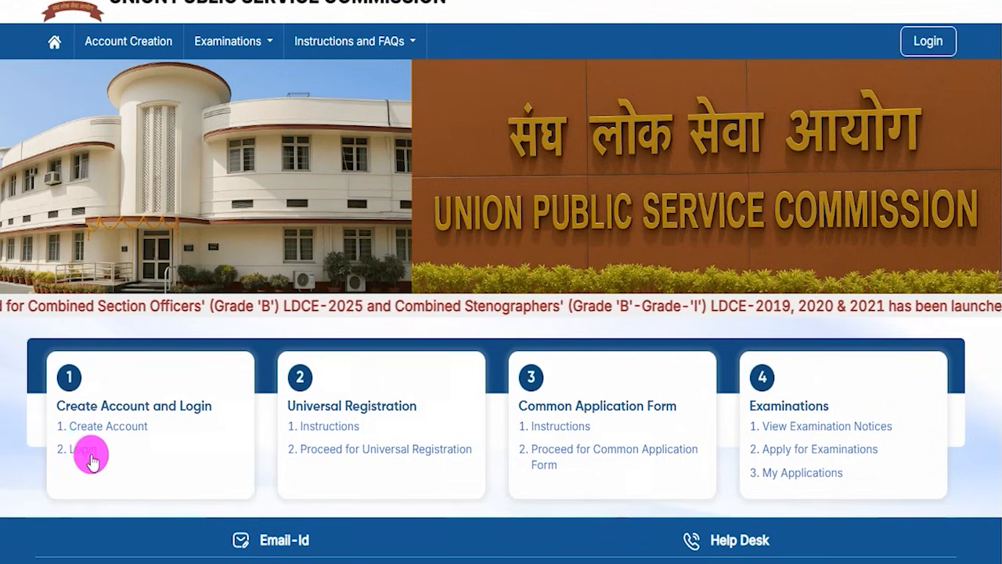
click(86, 451)
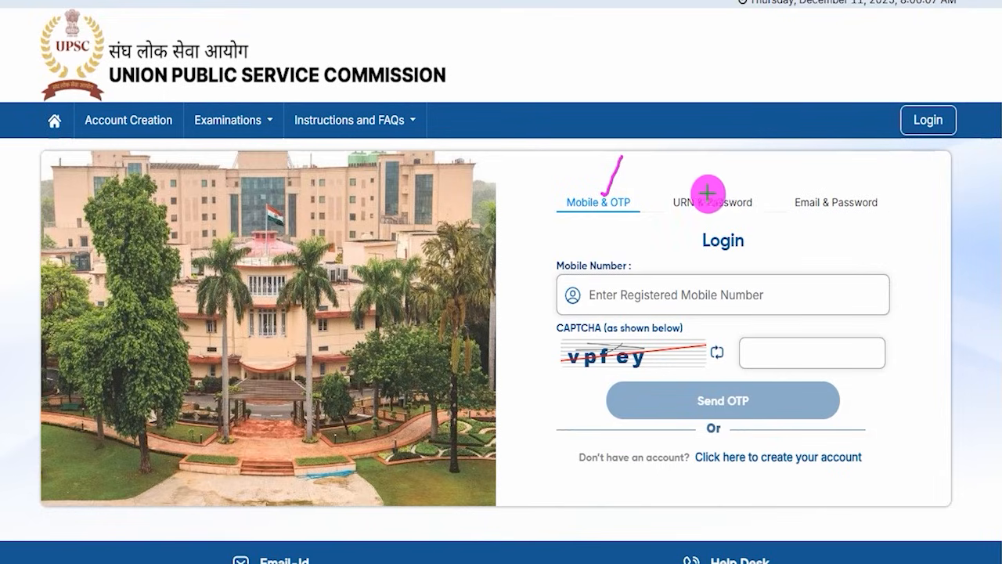
Mark the URN & Password and Email & Password login options, plus the mobile number, CAPTCHA and Send OTP controls.
drag(730, 193, 753, 164)
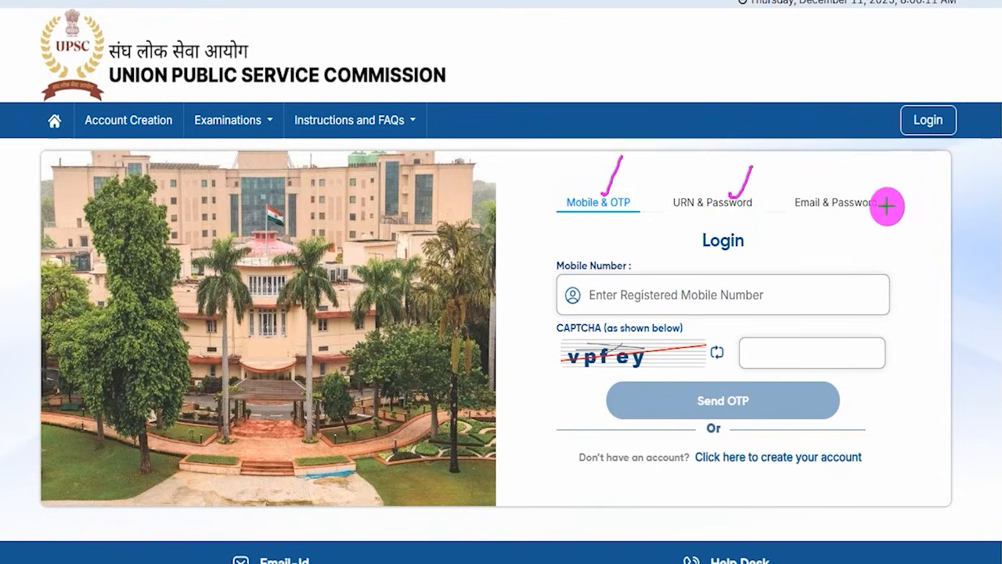
drag(885, 203, 918, 174)
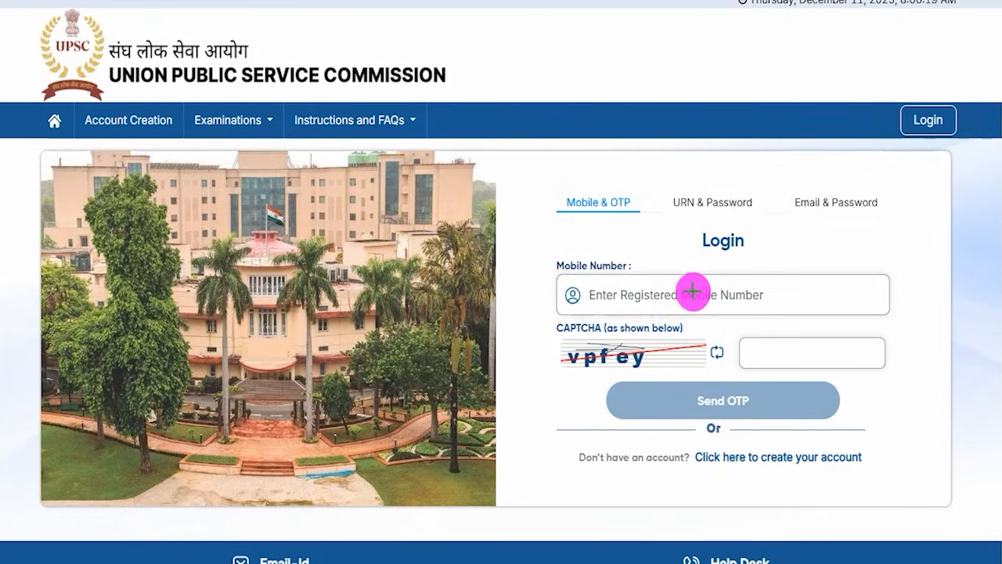
drag(694, 294, 718, 263)
drag(589, 373, 640, 376)
drag(800, 345, 835, 311)
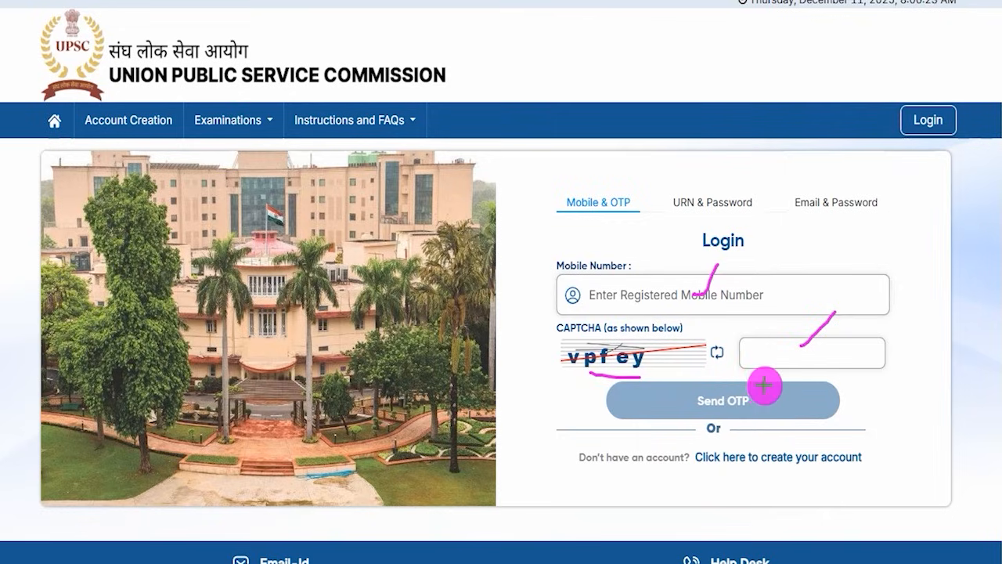
drag(758, 405, 780, 382)
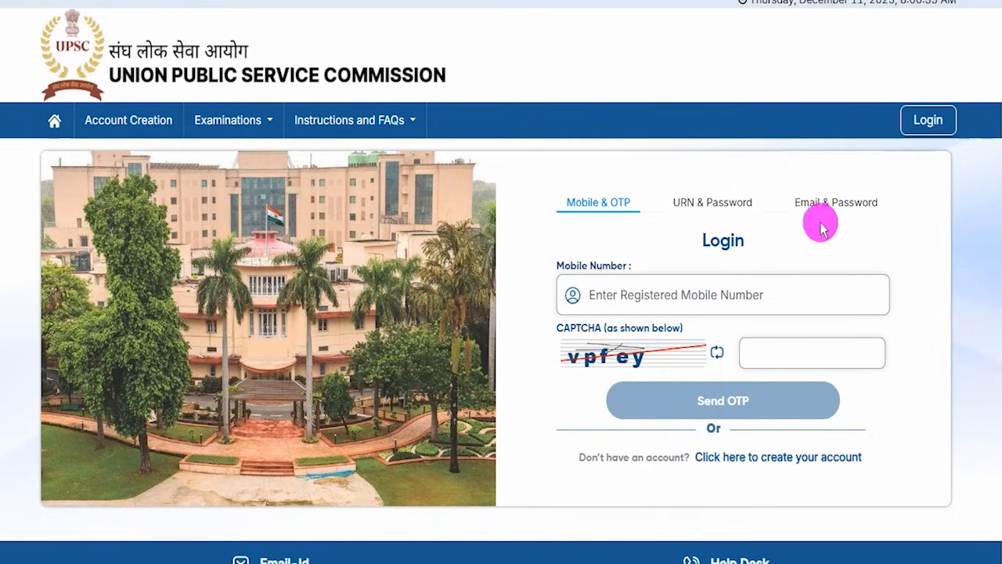
Show the URN & Password login form and point out its registration number, password, CAPTCHA and Sign in controls.
click(705, 205)
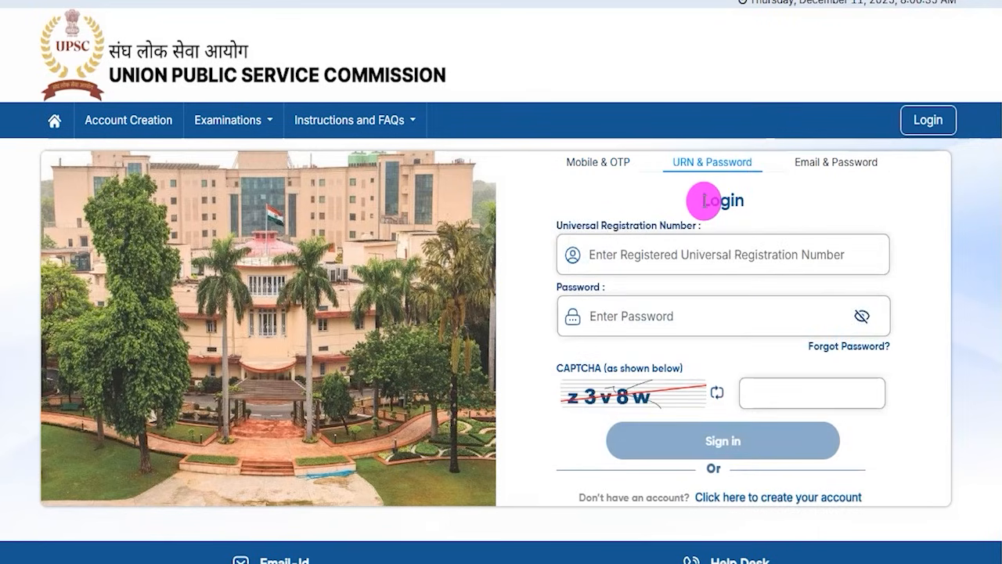
drag(573, 227, 674, 226)
click(644, 256)
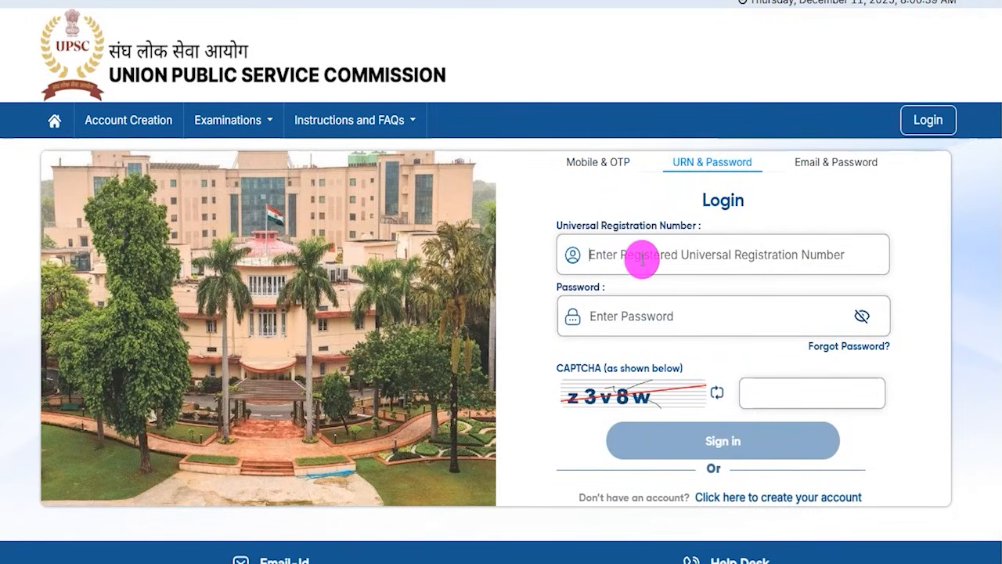
click(603, 319)
click(603, 332)
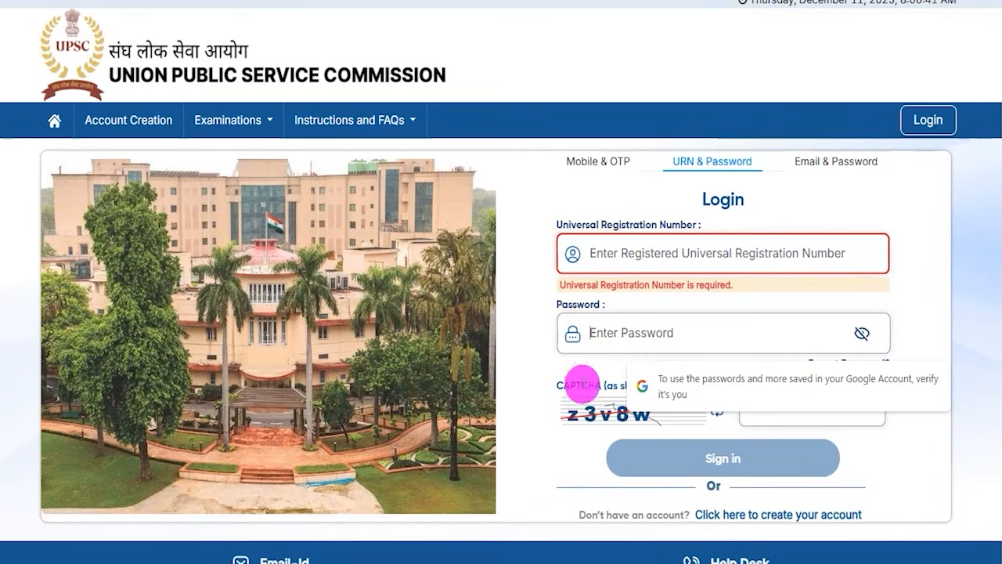
click(593, 412)
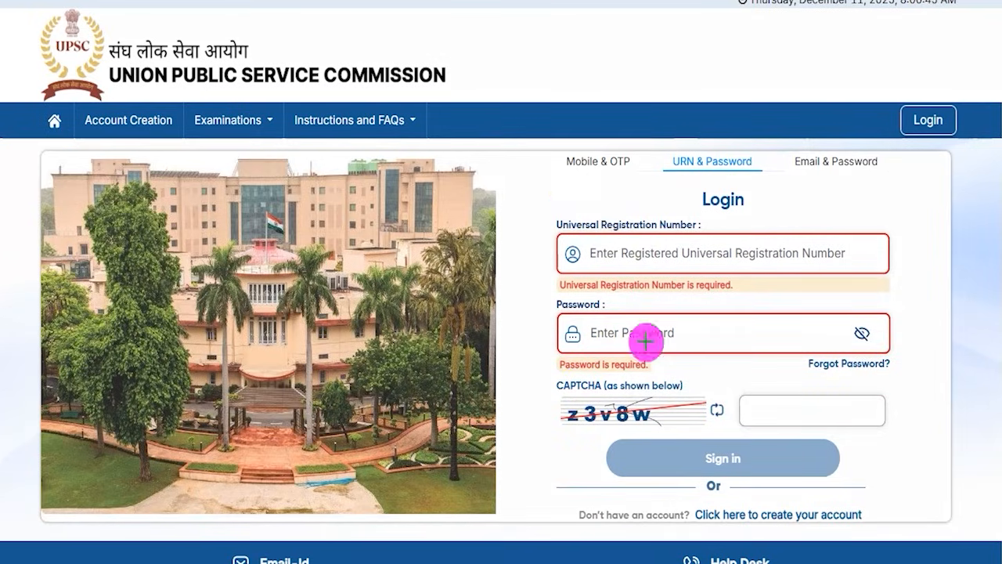
drag(753, 459, 774, 429)
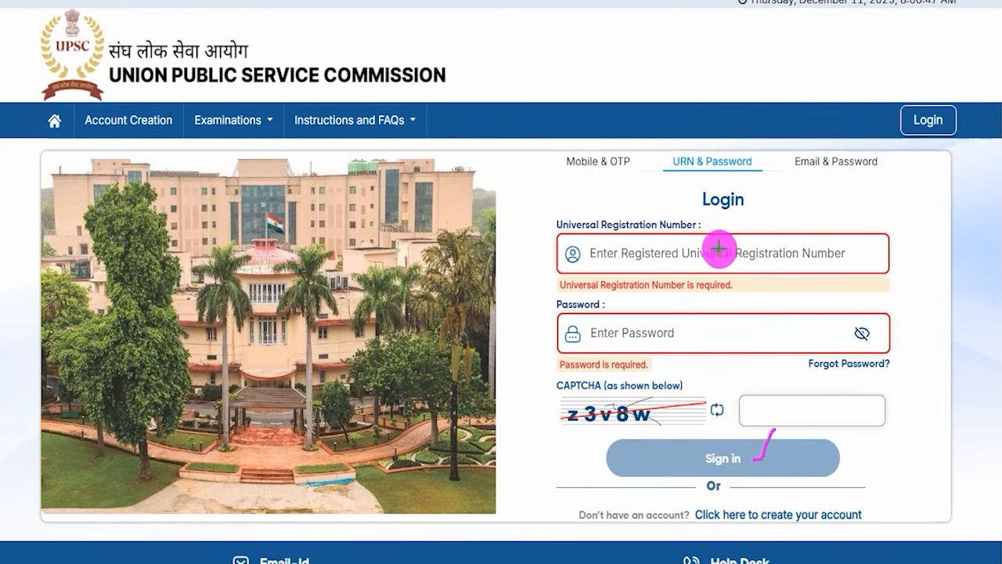
Show the Email & Password login form, mark its email, password, CAPTCHA and Sign in controls, and clear the marks.
click(818, 166)
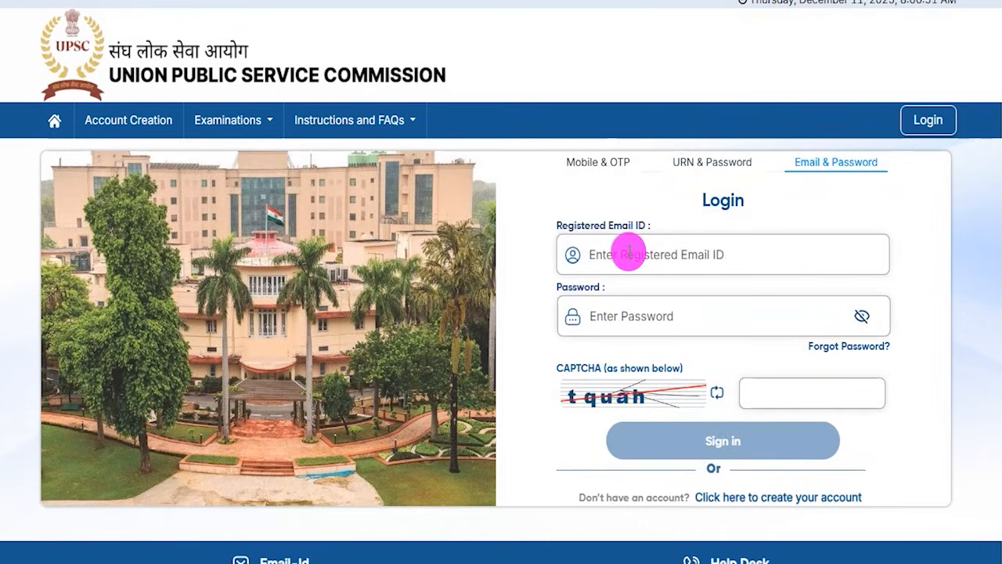
drag(682, 258, 700, 232)
drag(660, 314, 684, 278)
drag(666, 396, 695, 354)
drag(800, 395, 835, 356)
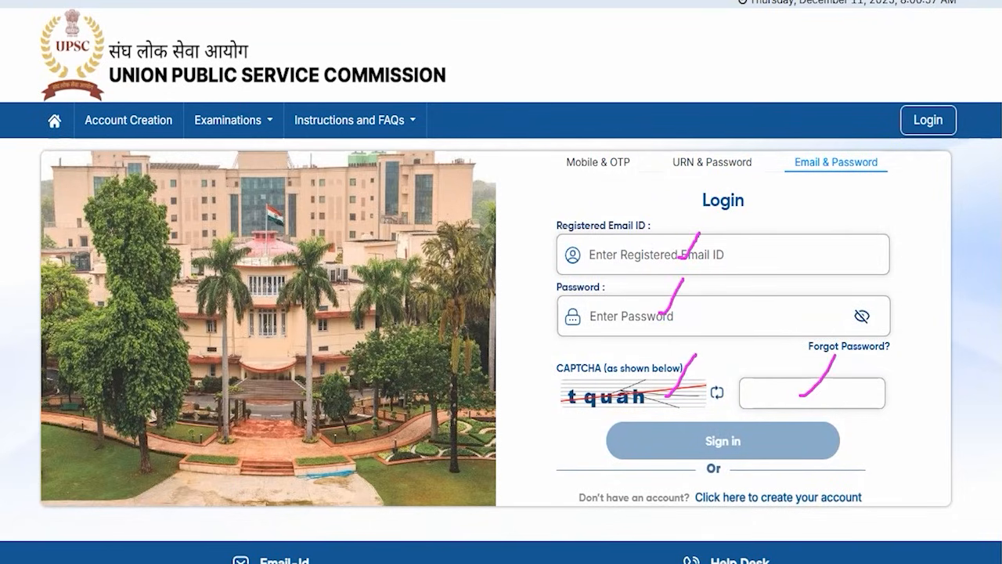
drag(957, 328, 804, 435)
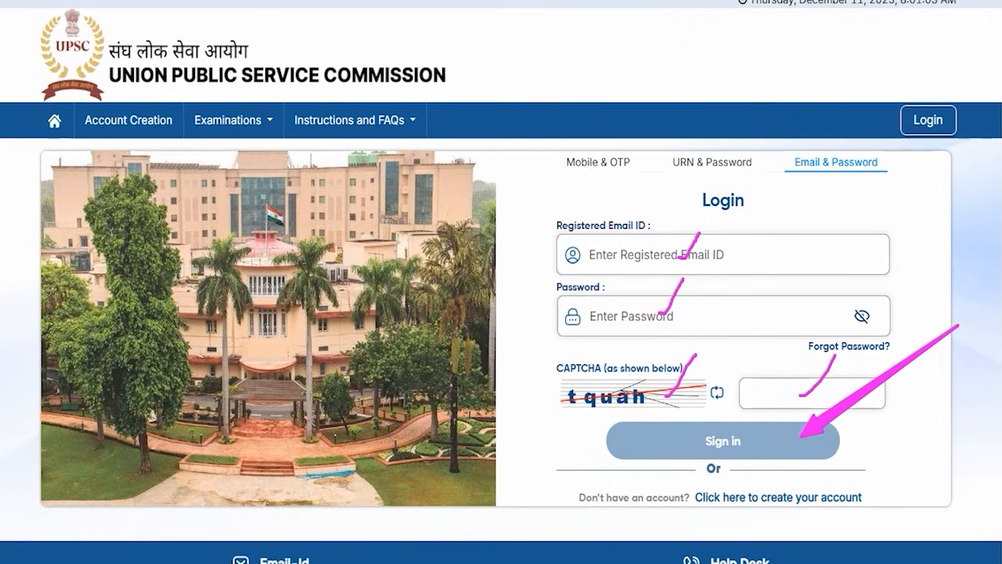
key(Escape)
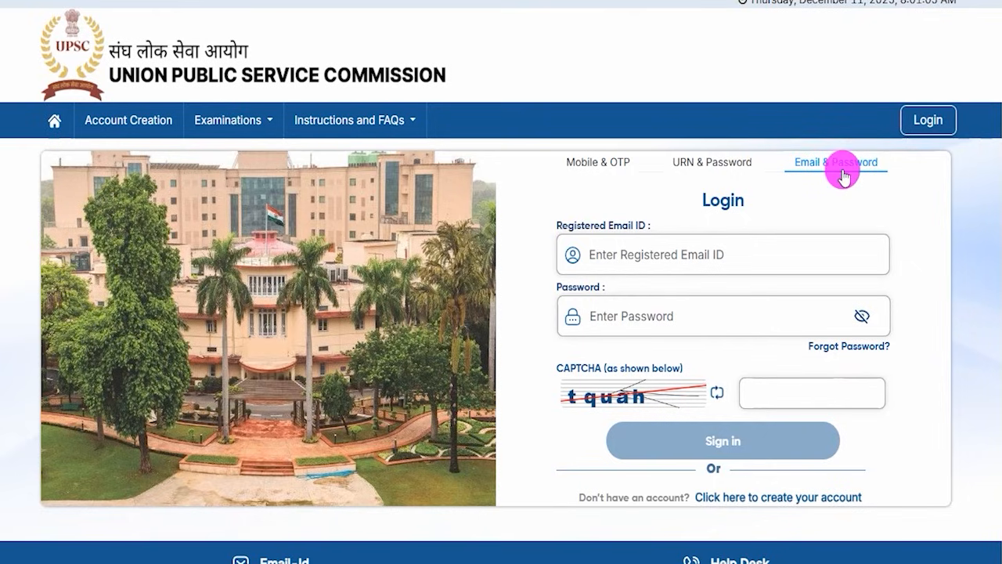
Return to the portal's home page, mark the Create Account link with a box and open account creation.
click(55, 120)
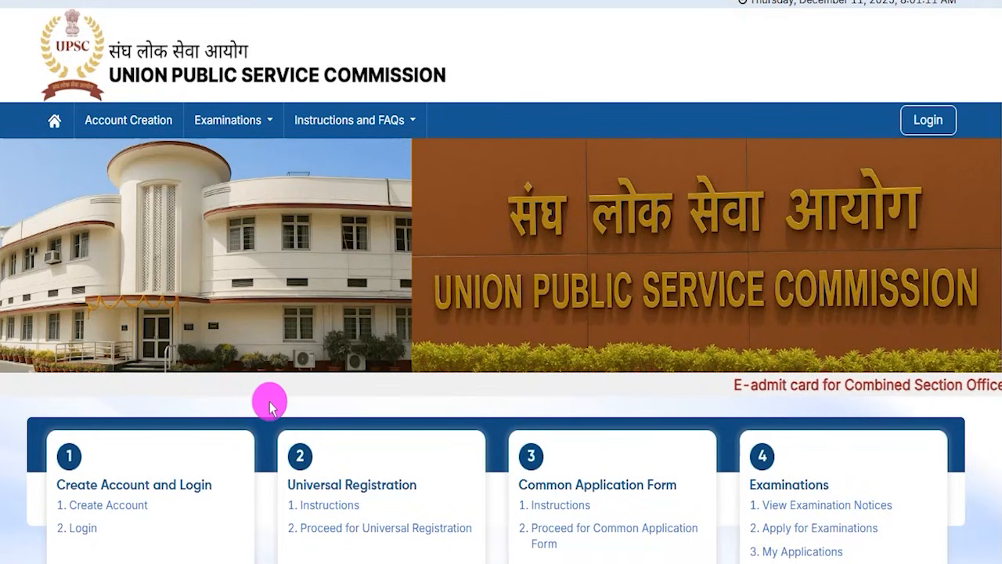
scroll(258, 415, down, 1)
scroll(257, 423, down, 1)
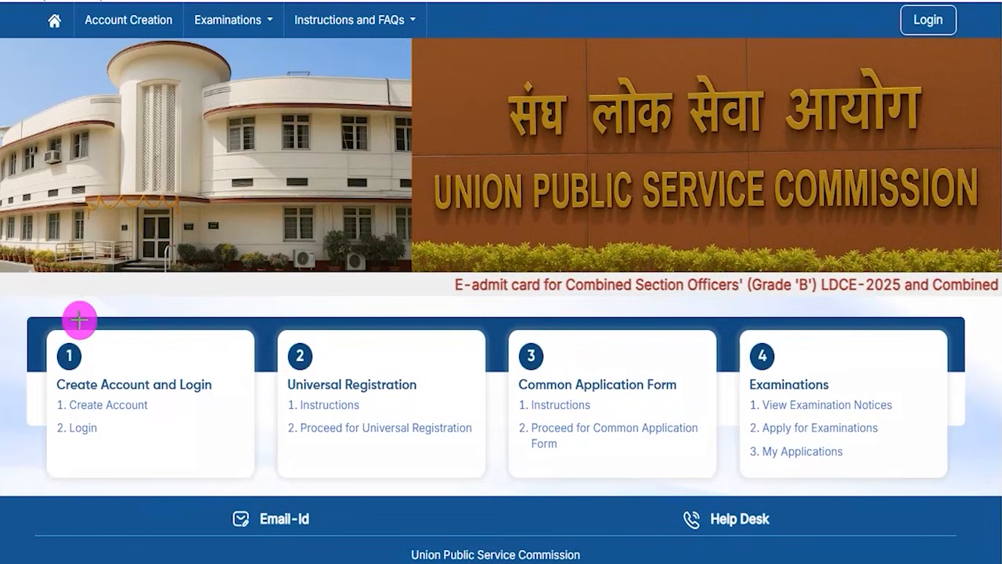
drag(29, 392, 180, 417)
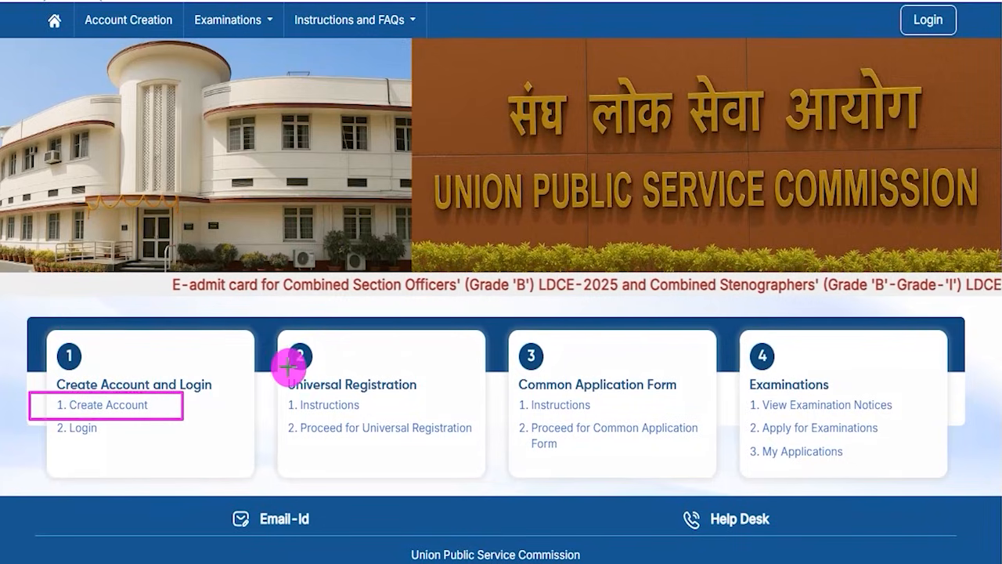
click(134, 402)
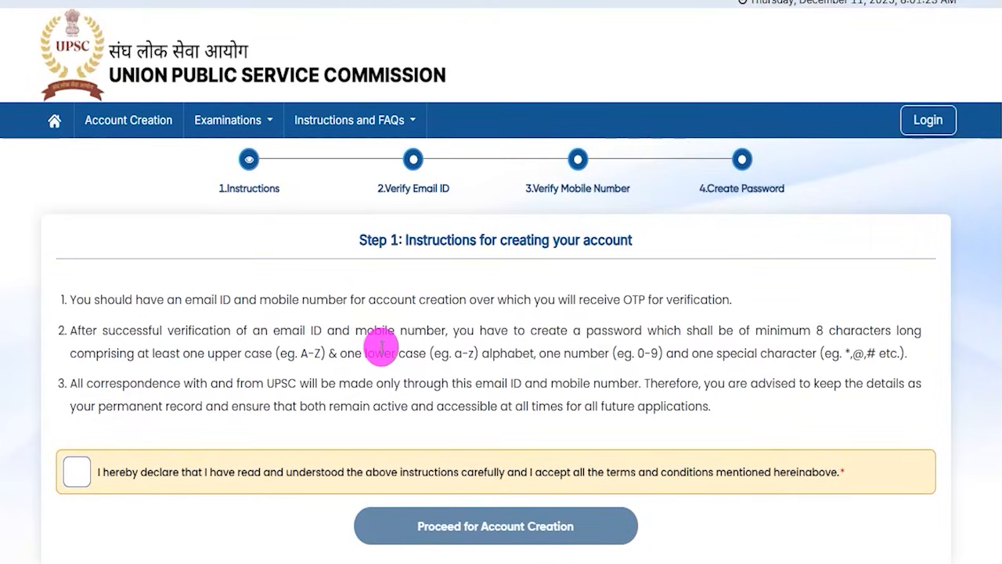
Highlight parts of the account creation instructions, accept the declaration and proceed to the email verification step.
drag(135, 300, 289, 329)
drag(225, 383, 284, 384)
click(77, 472)
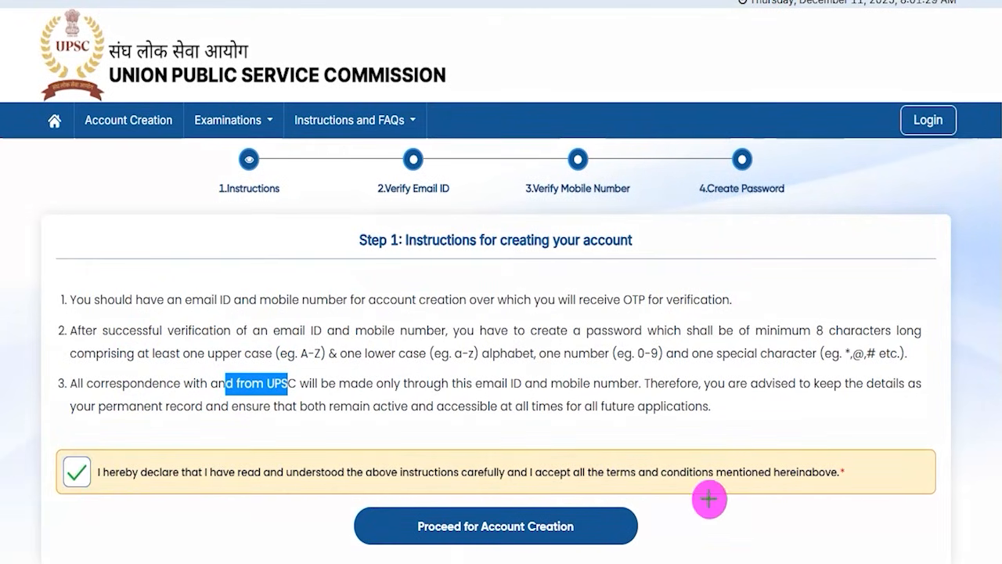
mouse_move(843, 374)
mouse_down()
mouse_move(678, 454)
mouse_move(603, 518)
mouse_up()
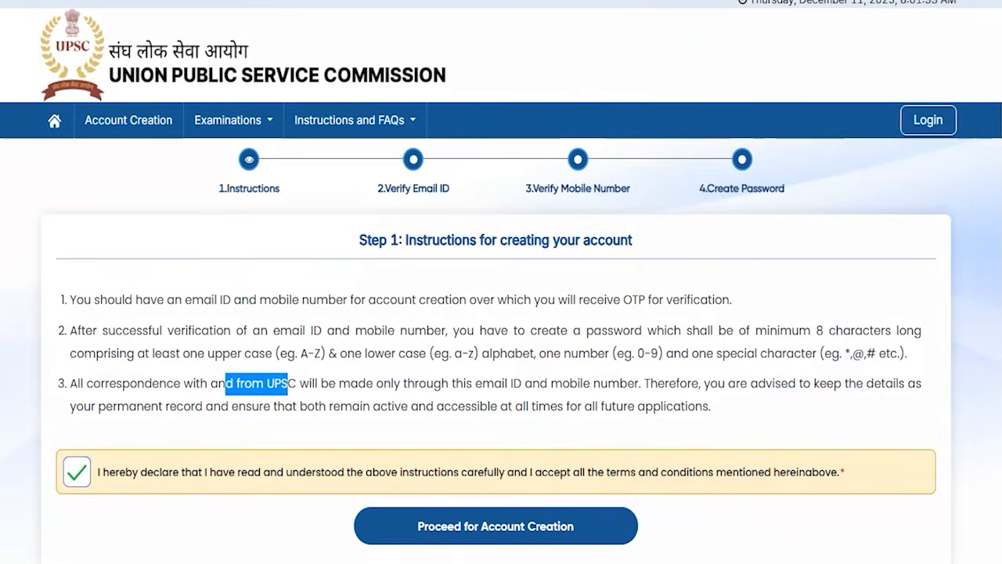
click(470, 524)
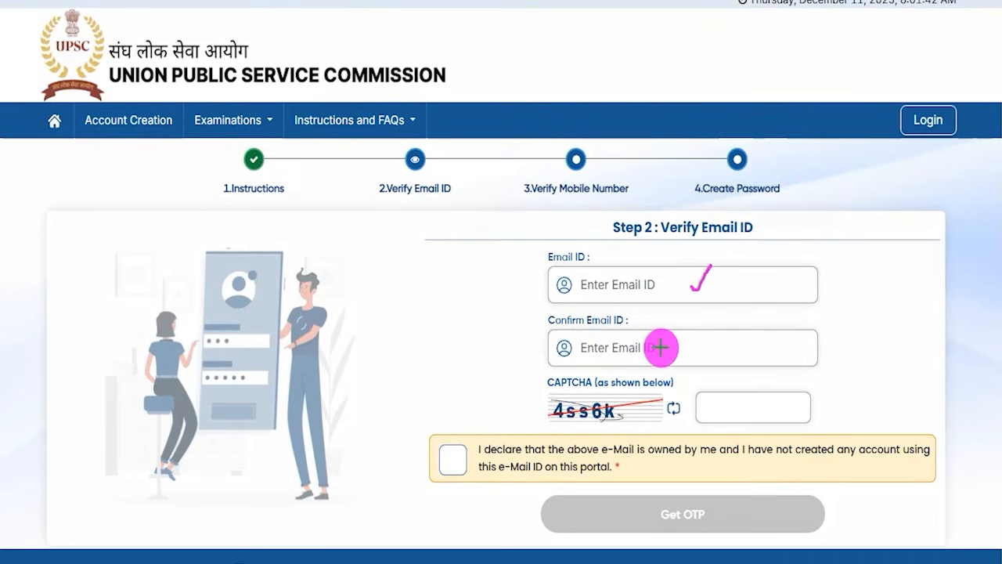
Mark the Confirm Email ID field, the CAPTCHA and its entry box, the email ownership declaration and Get OTP.
drag(661, 347, 682, 320)
drag(553, 424, 602, 420)
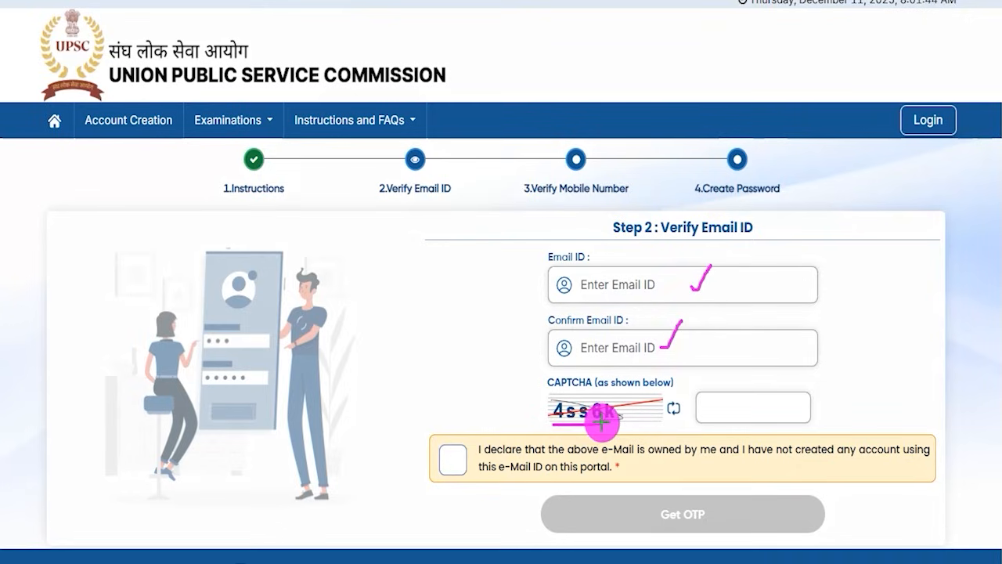
drag(756, 408, 783, 374)
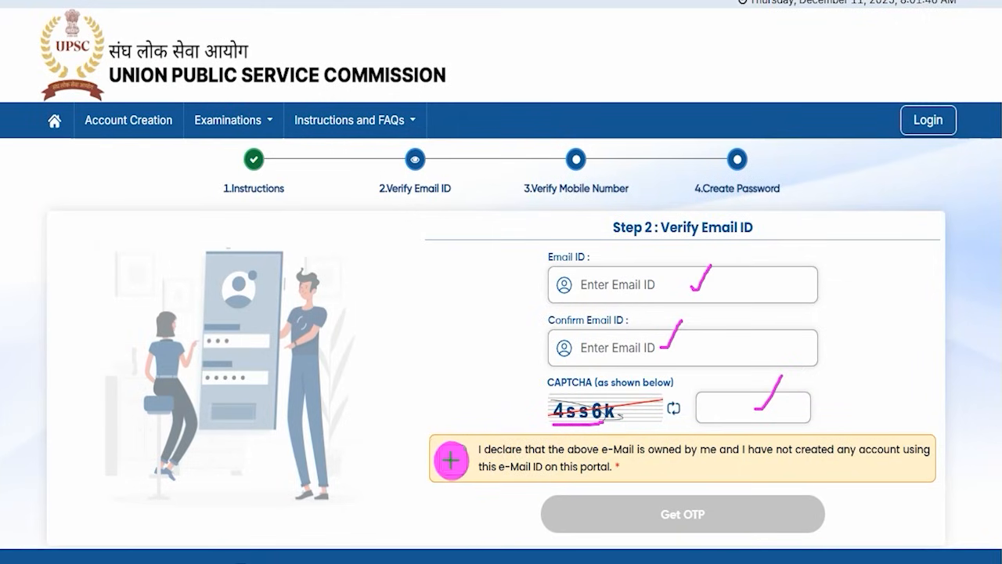
drag(456, 459, 507, 399)
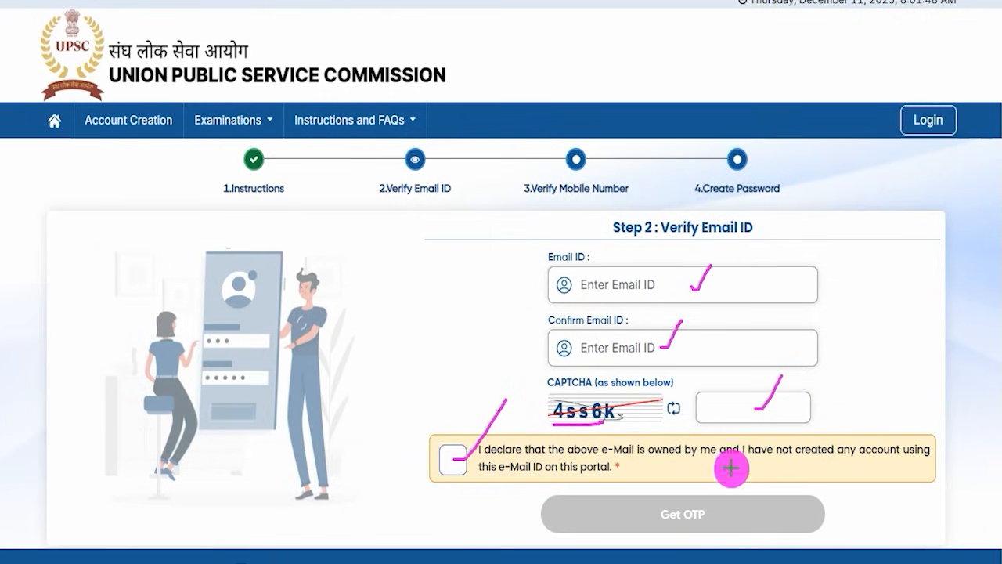
mouse_move(925, 347)
mouse_down()
mouse_move(872, 458)
mouse_move(736, 514)
mouse_up()
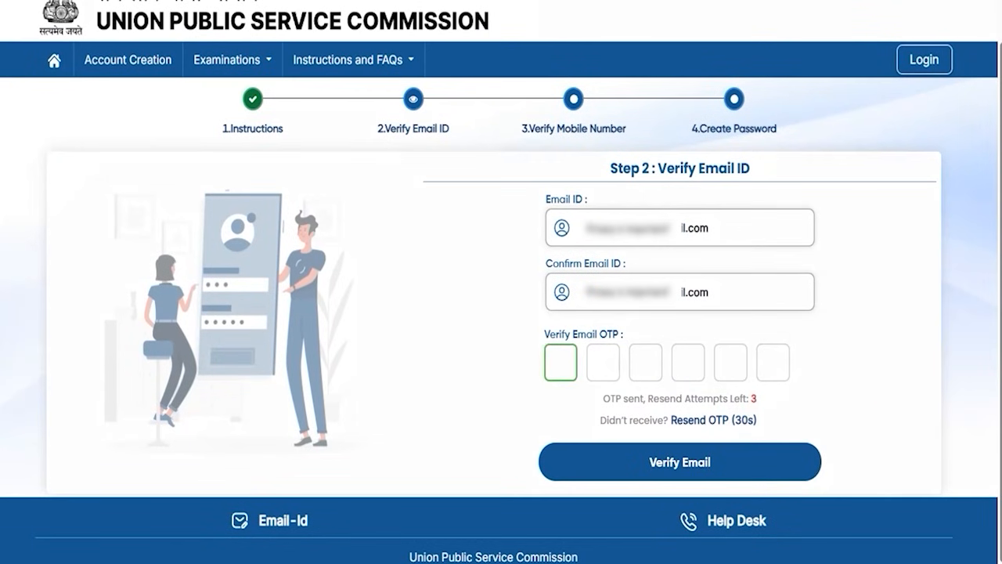
Mark the Verify Email OTP boxes with strokes and point an arrow at Verify Email.
mouse_move(560, 368)
mouse_down()
mouse_move(587, 349)
mouse_move(619, 367)
mouse_move(690, 365)
mouse_up()
drag(708, 357, 742, 361)
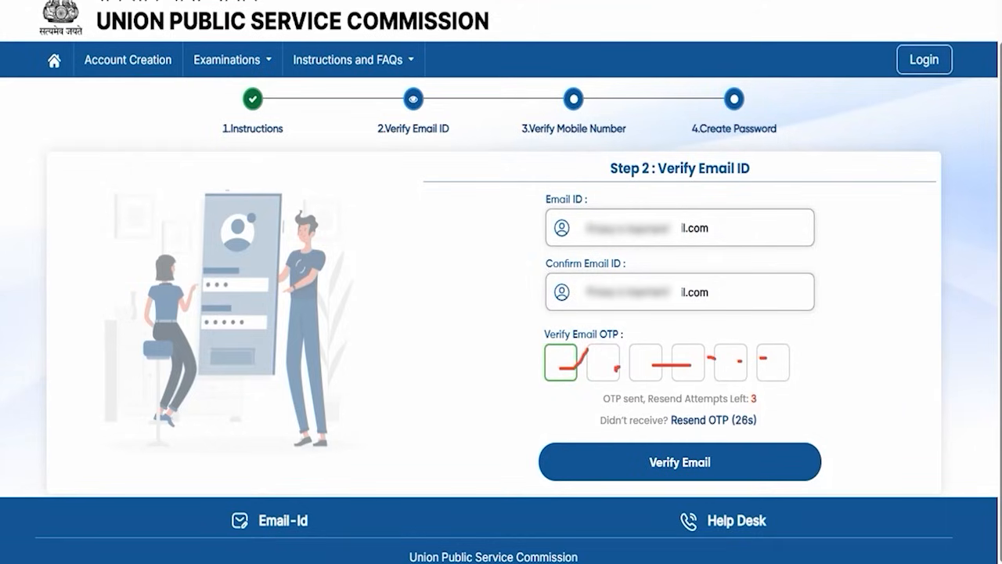
drag(931, 342, 770, 451)
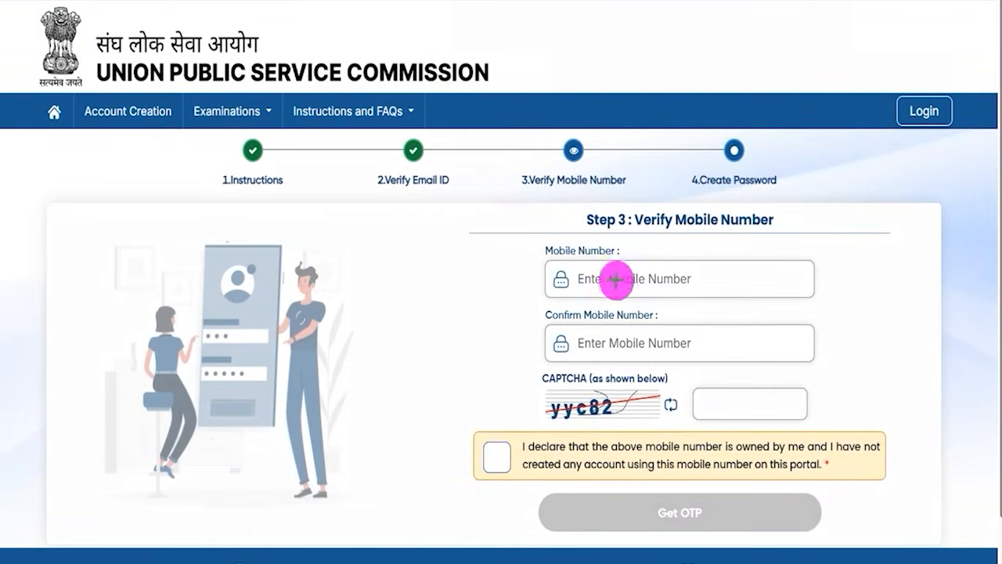
Mark both mobile number fields, the CAPTCHA and its entry box, accept the mobile ownership declaration and request the OTP.
drag(691, 280, 709, 264)
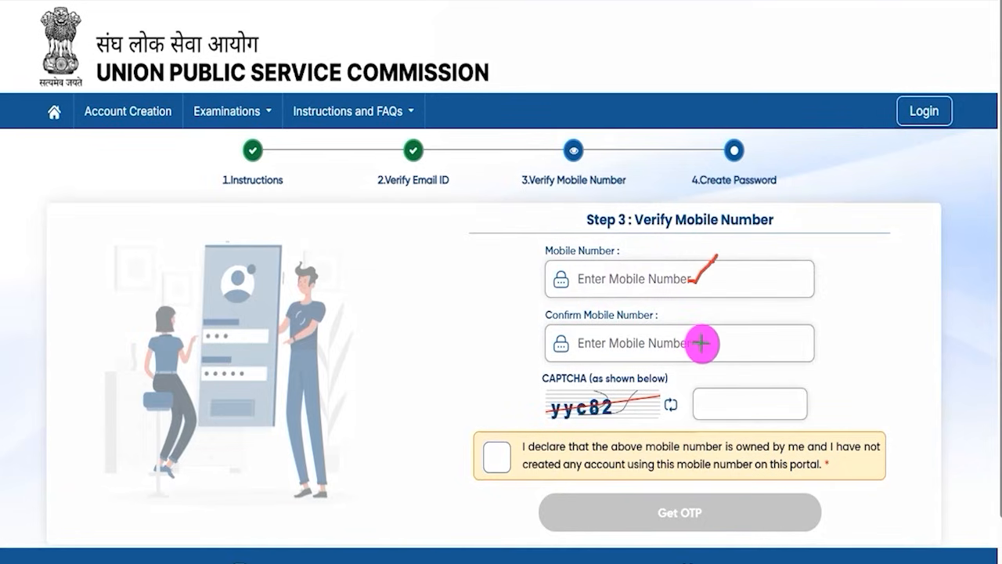
drag(693, 343, 710, 326)
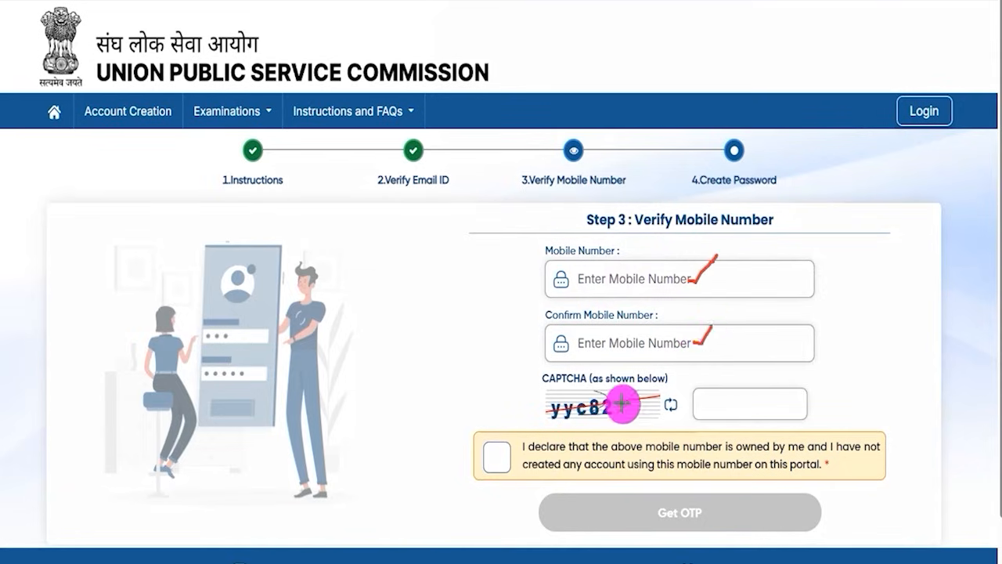
drag(597, 416, 617, 417)
drag(742, 406, 759, 386)
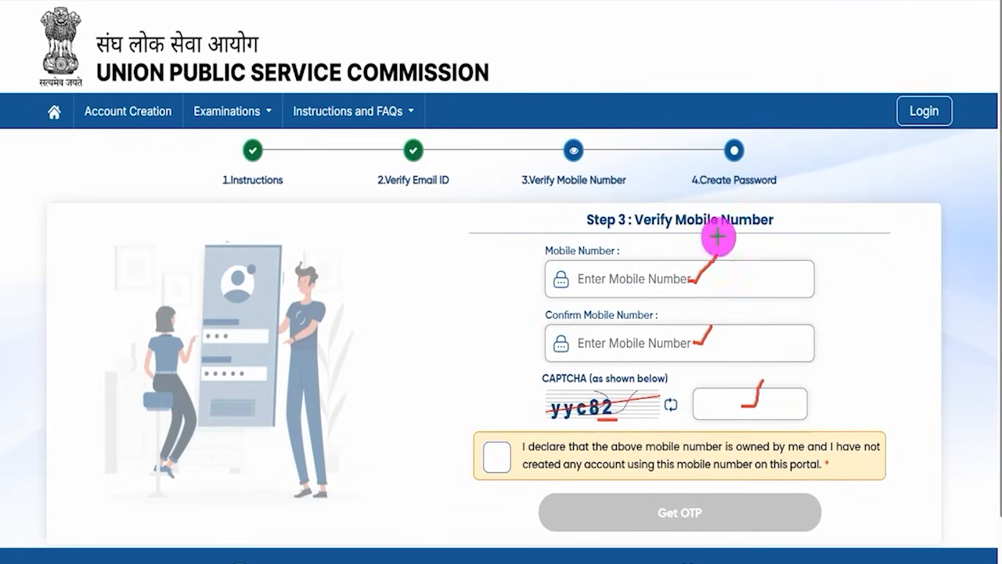
click(493, 456)
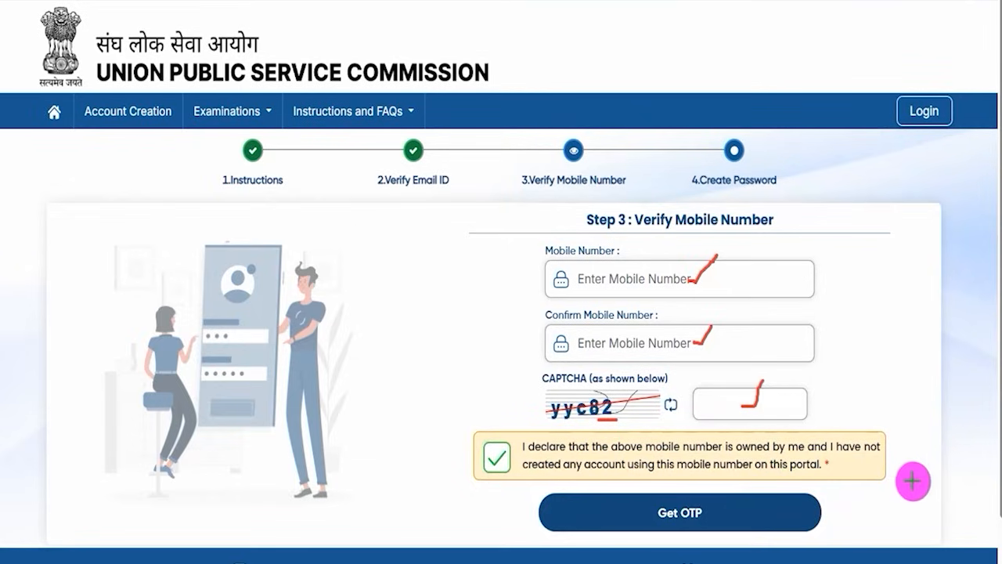
click(744, 510)
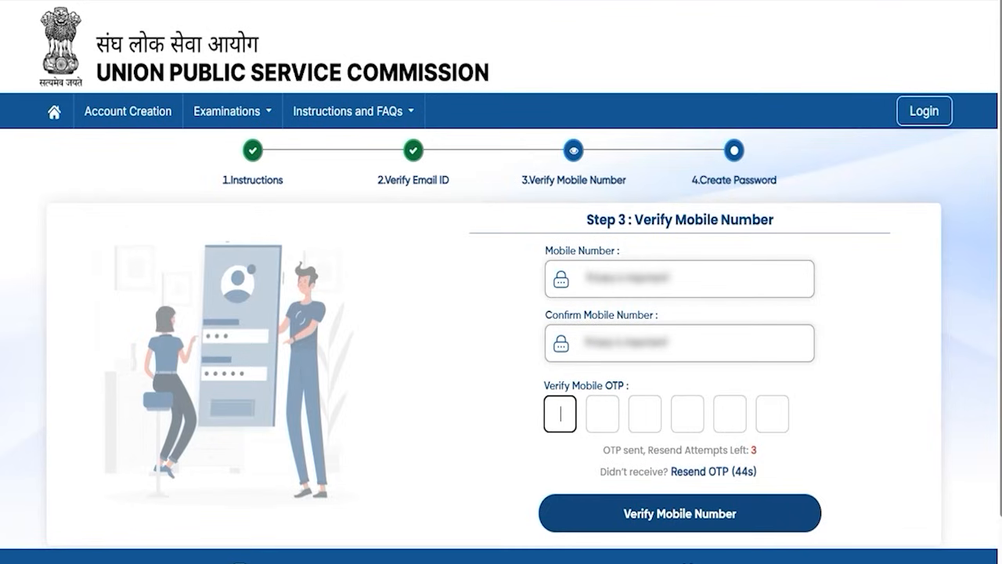
Mark the Verify Mobile OTP boxes, point an arrow at Verify Mobile Number and submit the mobile verification.
drag(563, 413, 650, 422)
drag(686, 422, 707, 421)
click(732, 423)
click(785, 426)
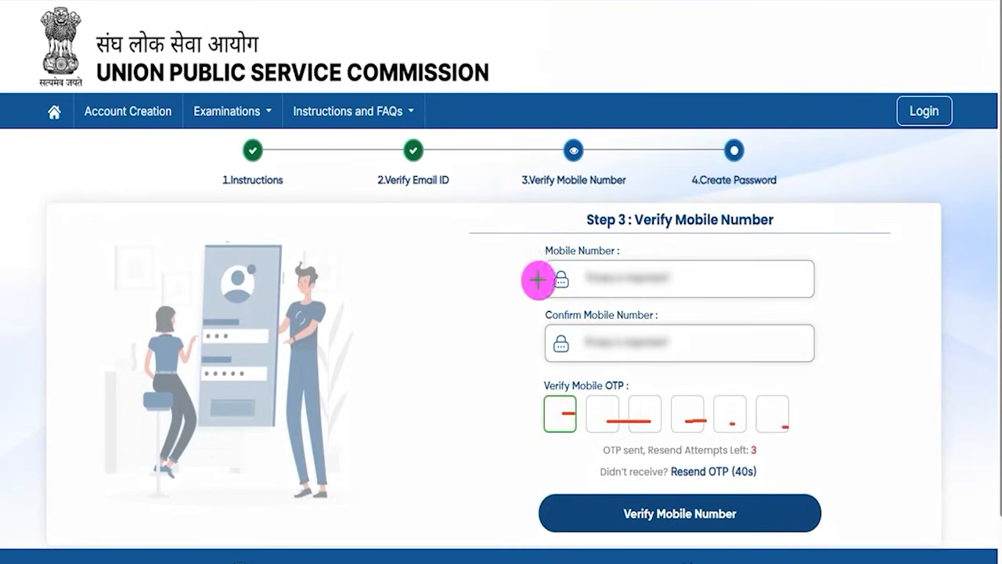
drag(960, 391, 758, 516)
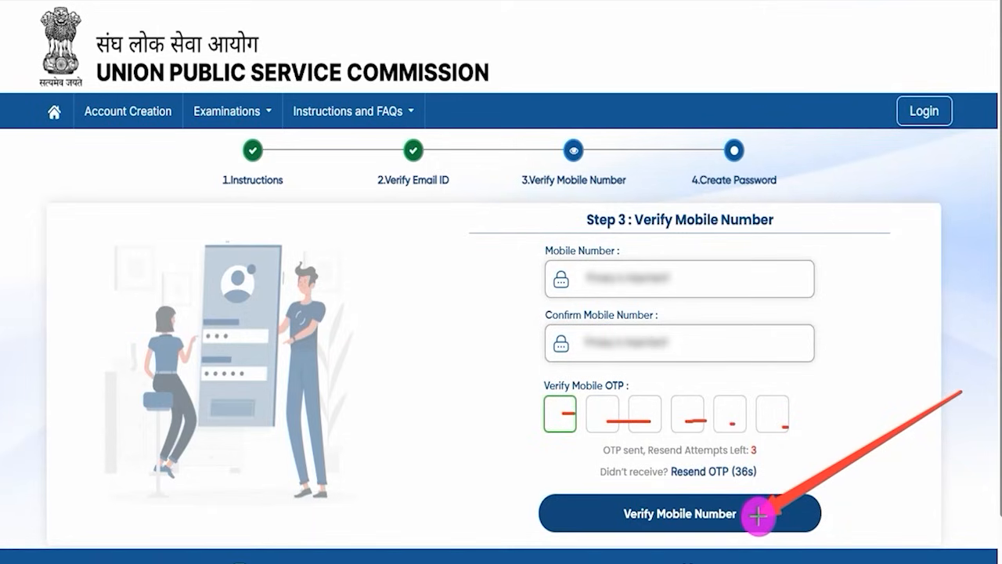
click(758, 515)
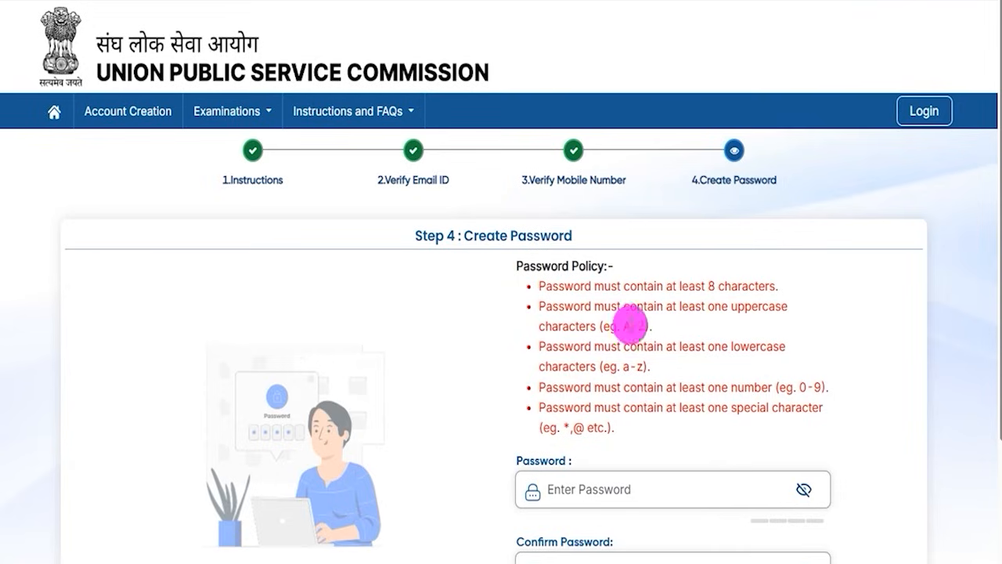
Highlight the password policy rules in the Create Password step.
drag(546, 286, 730, 287)
drag(545, 306, 615, 425)
scroll(625, 427, down, 1)
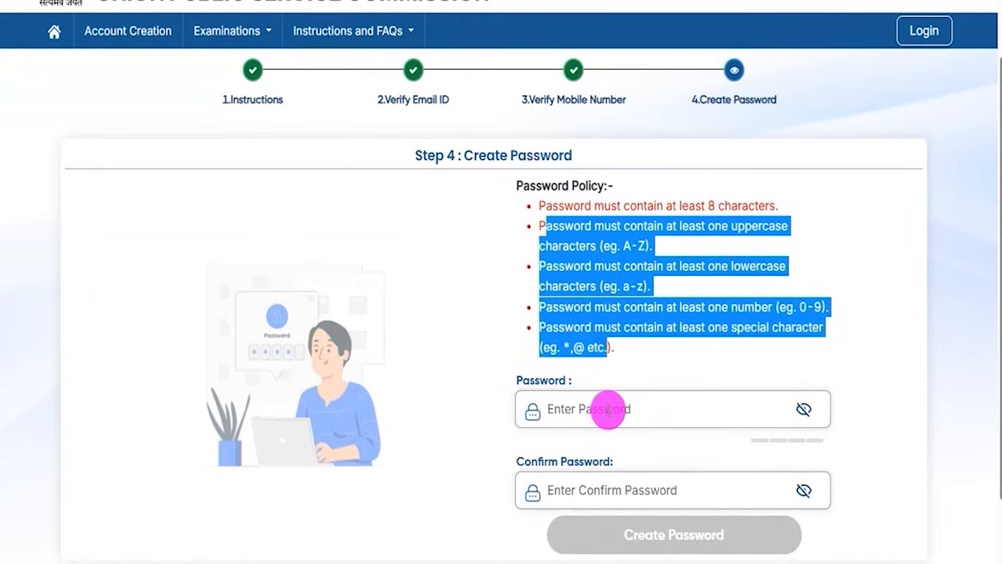
Enter a sample account password that meets every policy rule, making the Password field's characters visible.
click(609, 408)
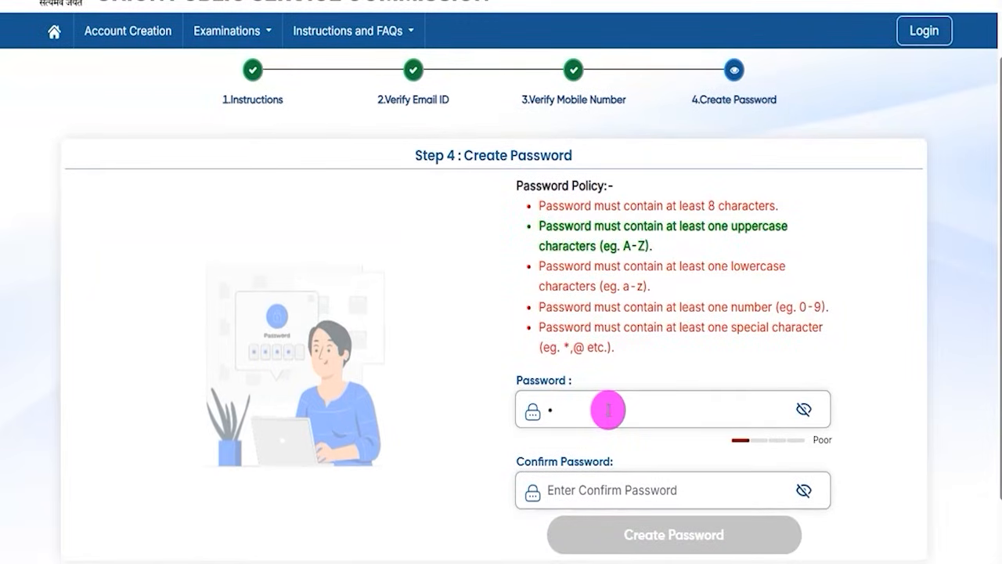
click(804, 408)
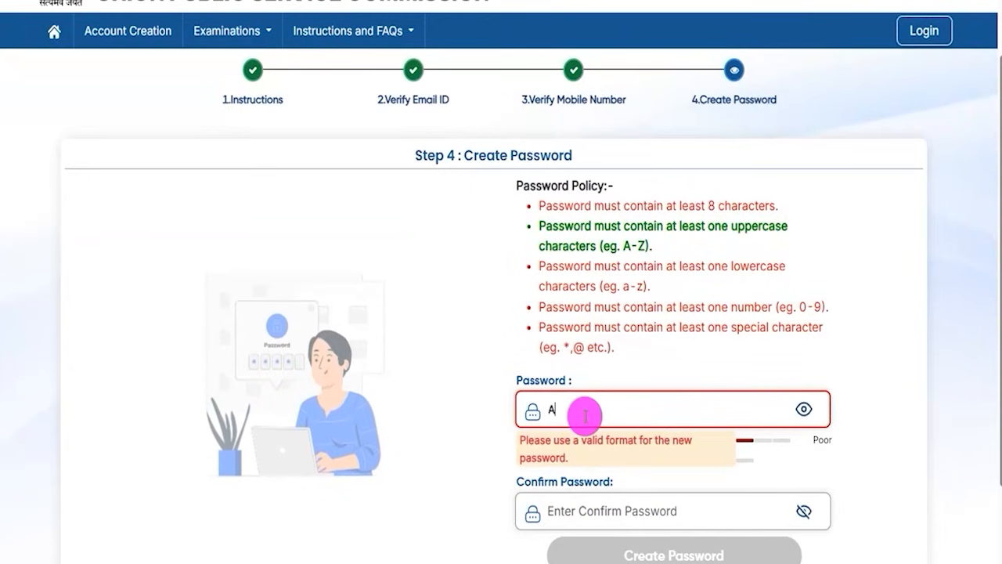
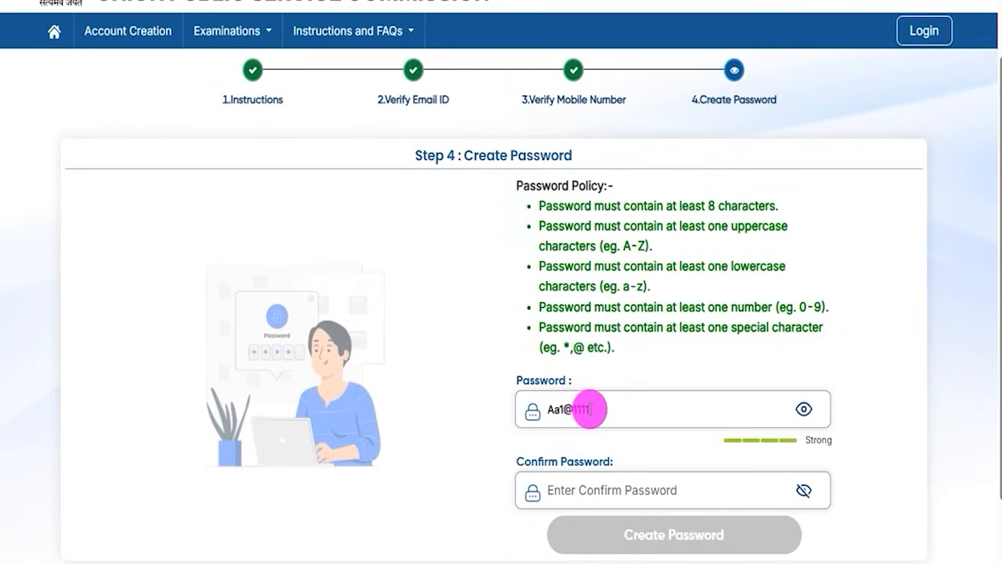
Highlight the entered password and the Confirm Password label, pointing out the confirmation field.
drag(597, 407, 556, 409)
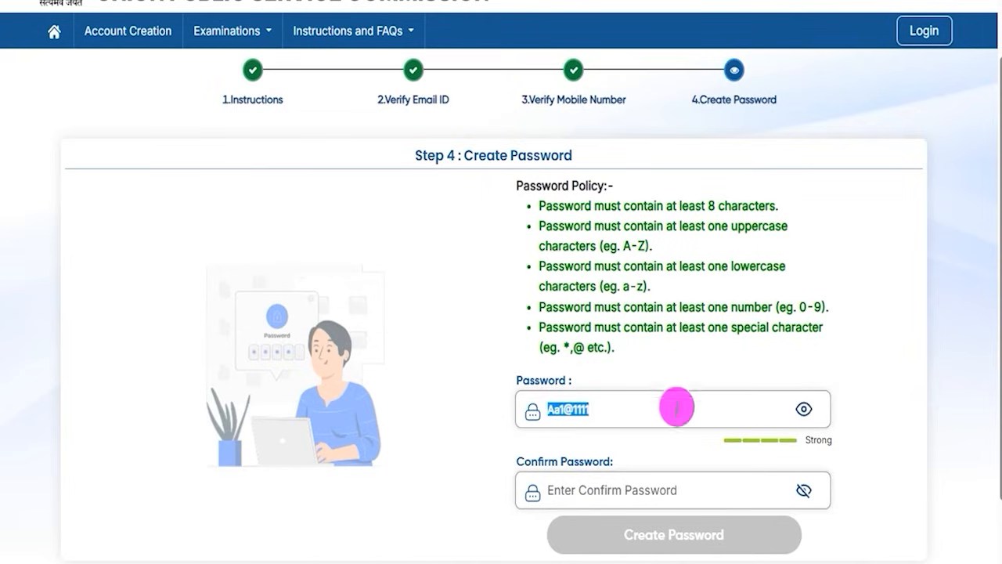
drag(531, 461, 579, 461)
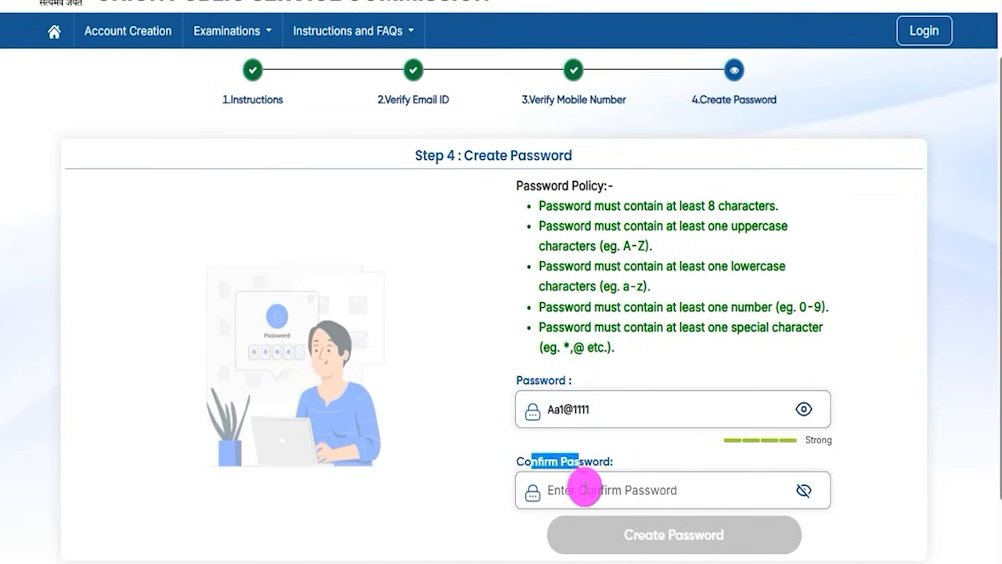
click(584, 489)
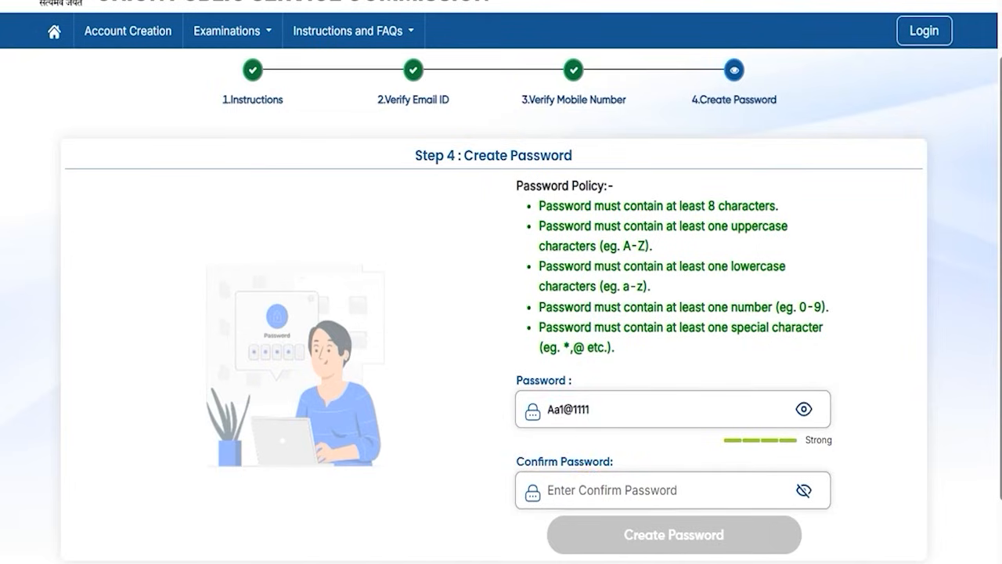
click(570, 410)
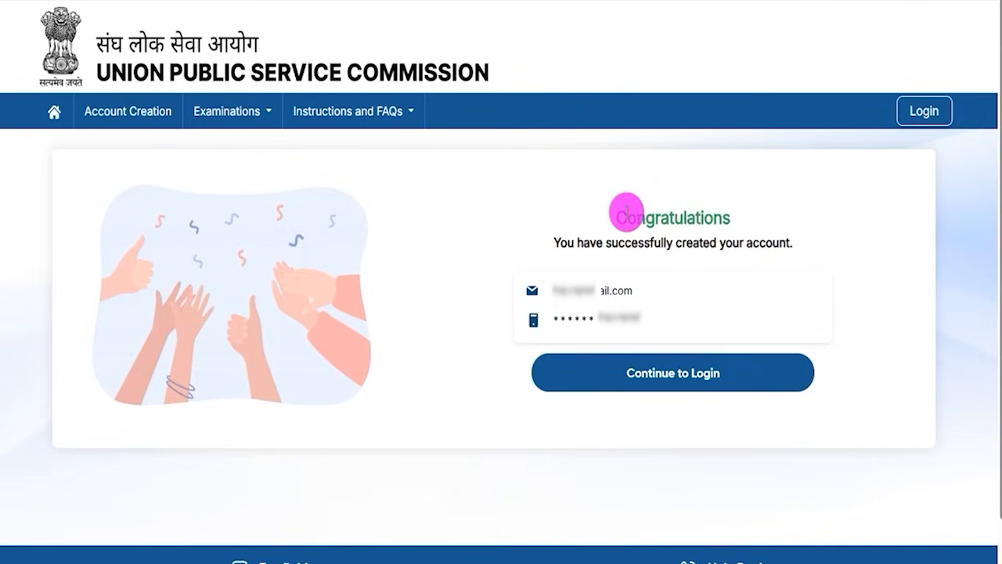
Highlight the account creation success message, point an arrow at Continue to Login and proceed to the login page.
drag(626, 215, 689, 213)
drag(583, 243, 726, 243)
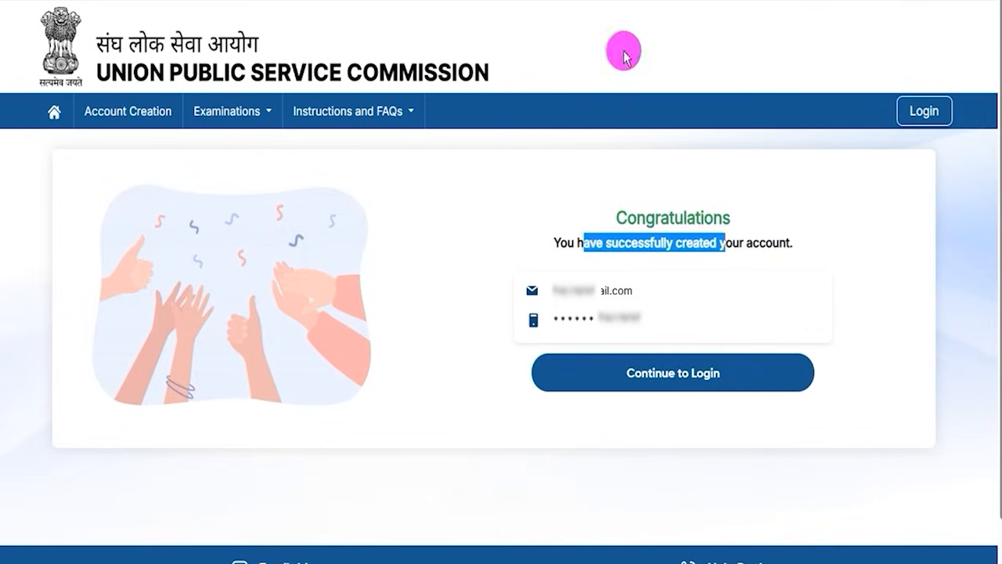
drag(391, 333, 593, 368)
click(593, 369)
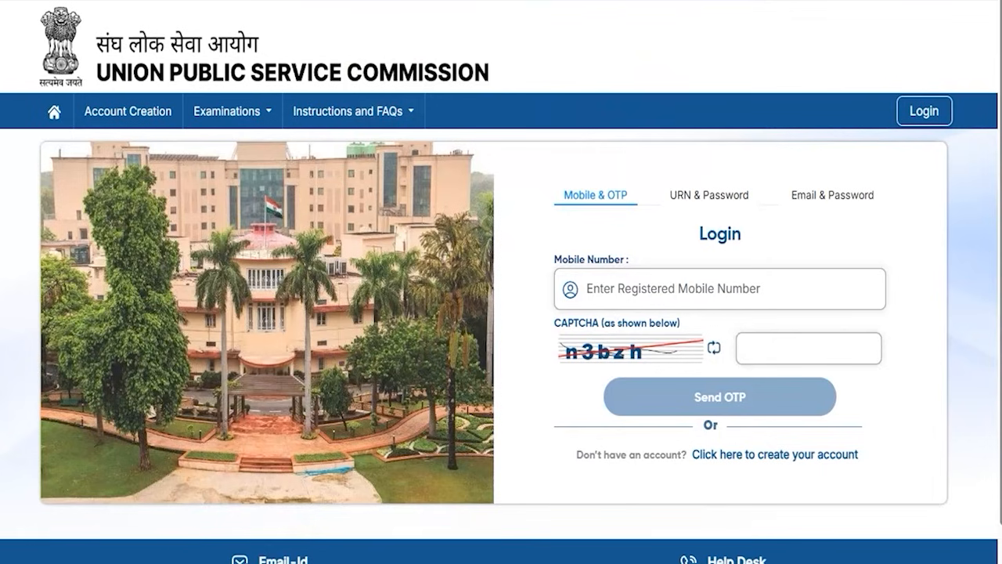
Box the Mobile & OTP, Email & Password and URN & Password login options, tick the first two, and clear the marks.
drag(538, 164, 644, 217)
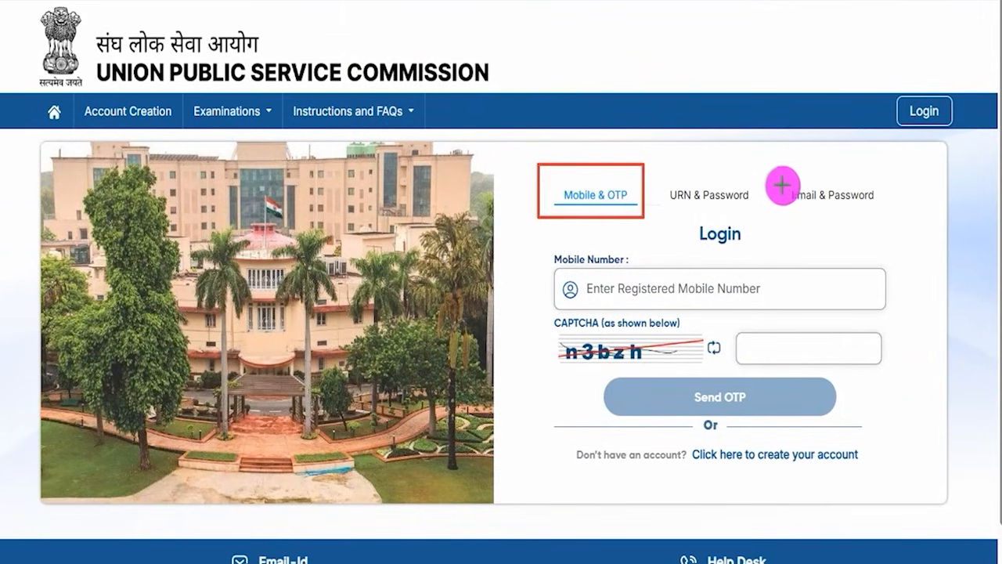
drag(776, 161, 887, 221)
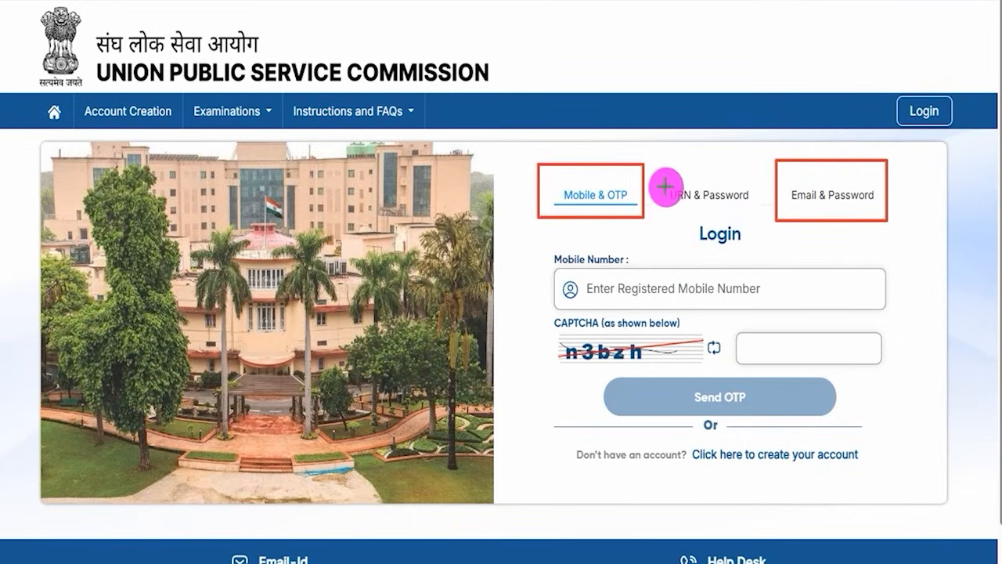
drag(659, 167, 750, 210)
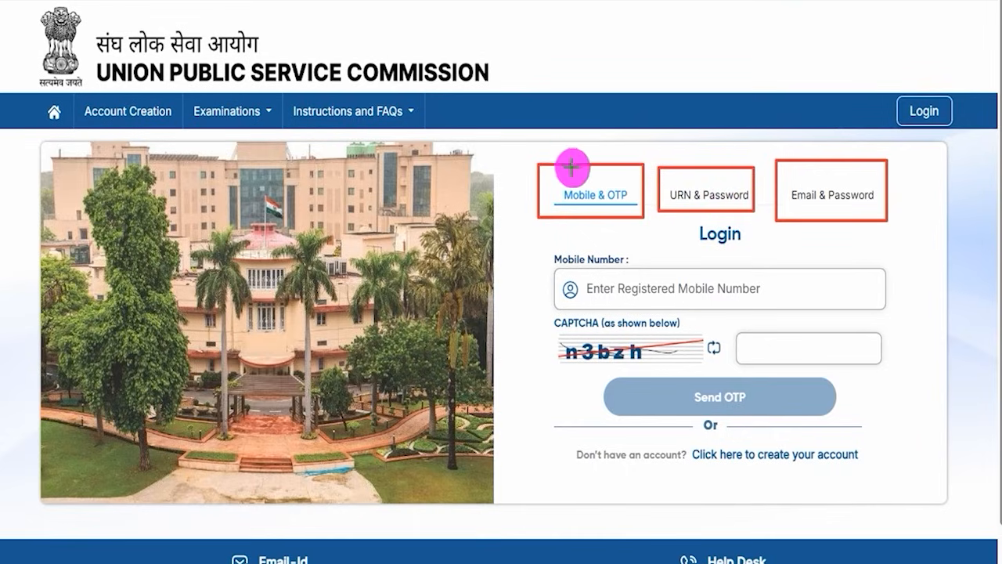
drag(632, 179, 651, 144)
drag(869, 183, 895, 154)
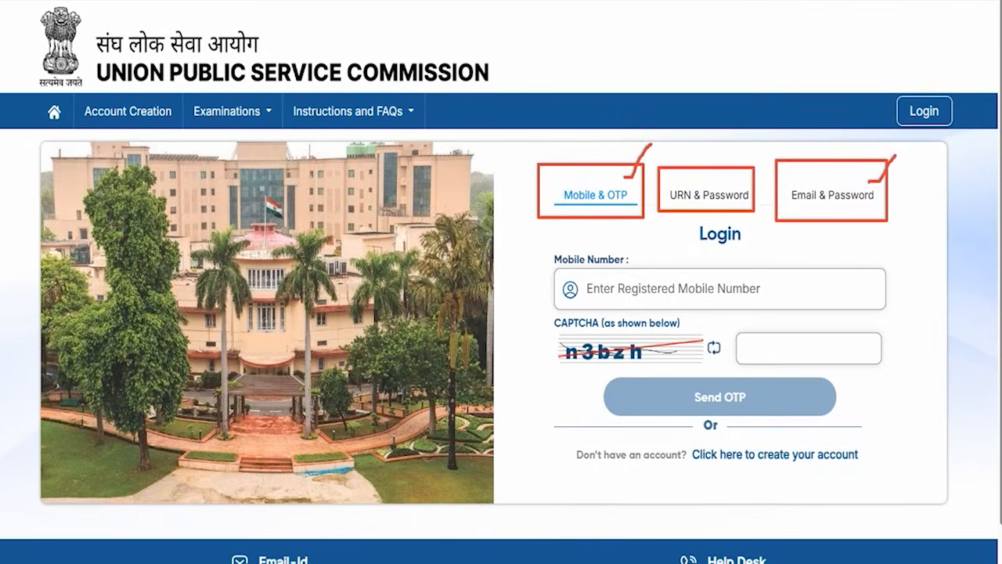
key(Escape)
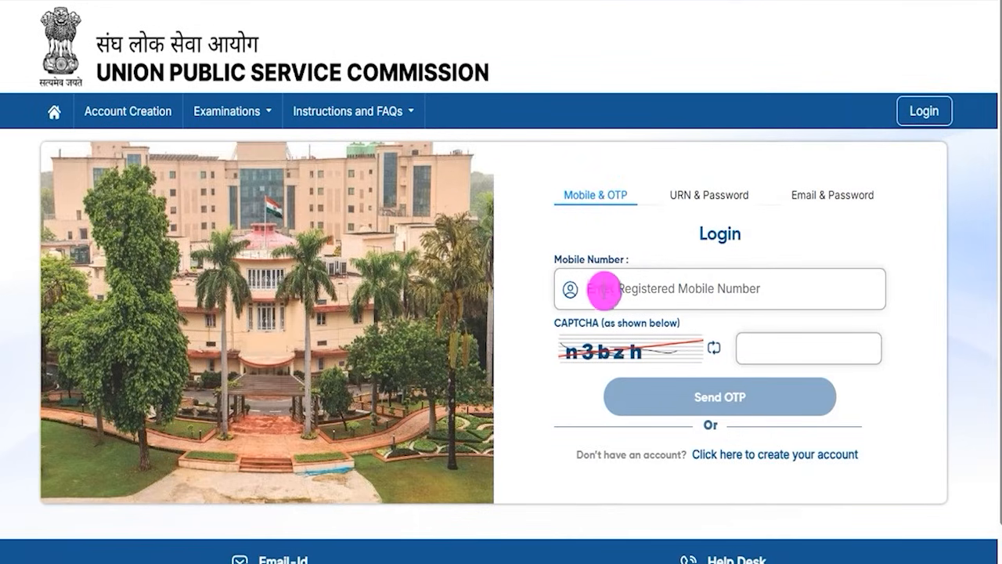
Mark the Mobile & OTP form's mobile number field, CAPTCHA and entry box, point an arrow at Send OTP, and clear the marks.
mouse_move(716, 286)
mouse_down()
mouse_move(740, 280)
mouse_move(755, 261)
mouse_up()
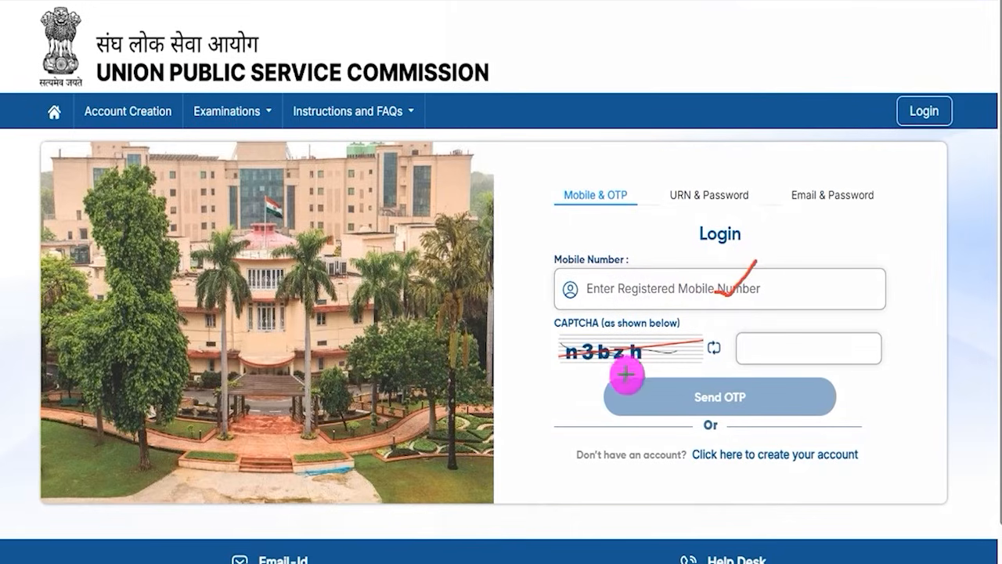
drag(602, 364, 660, 363)
drag(830, 351, 870, 311)
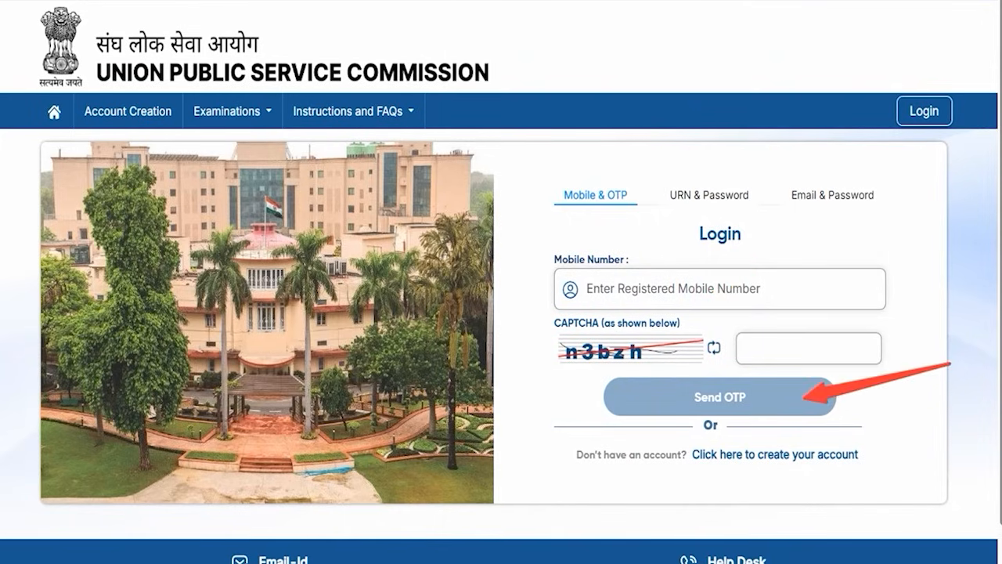
drag(952, 364, 791, 394)
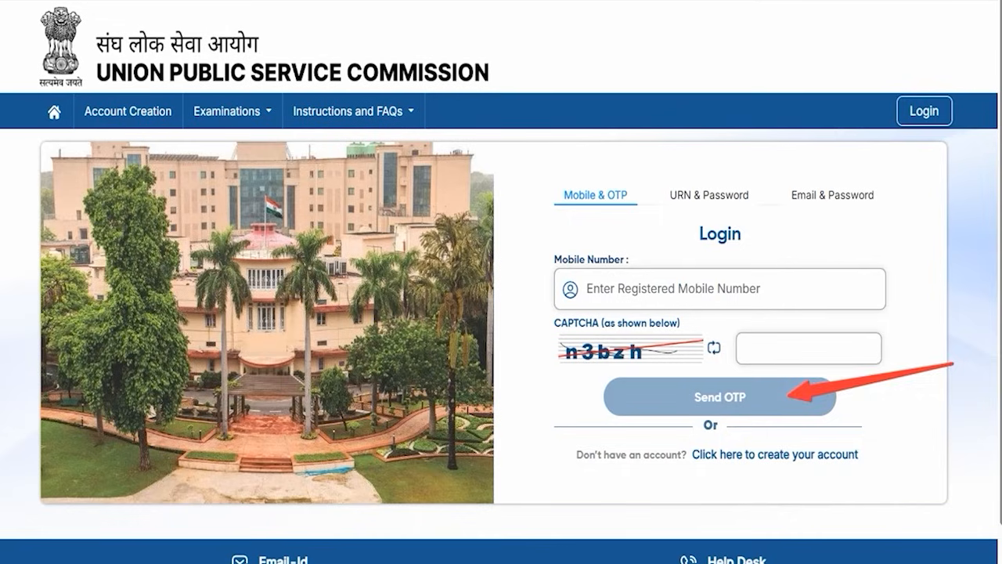
key(Escape)
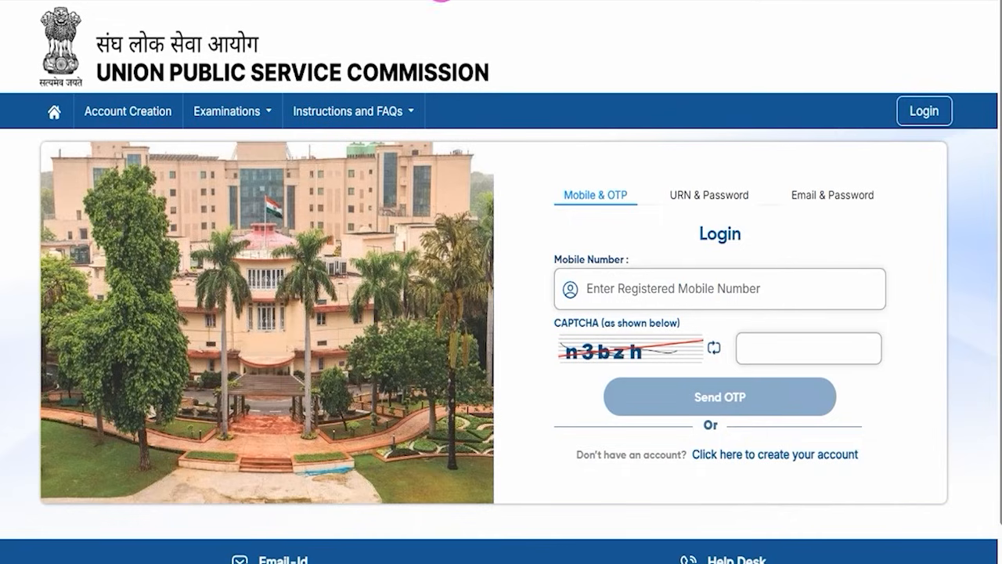
Switch to the Email & Password login, tick its email, password and CAPTCHA entry fields, underline the CAPTCHA, and point an arrow at Sign in.
click(824, 195)
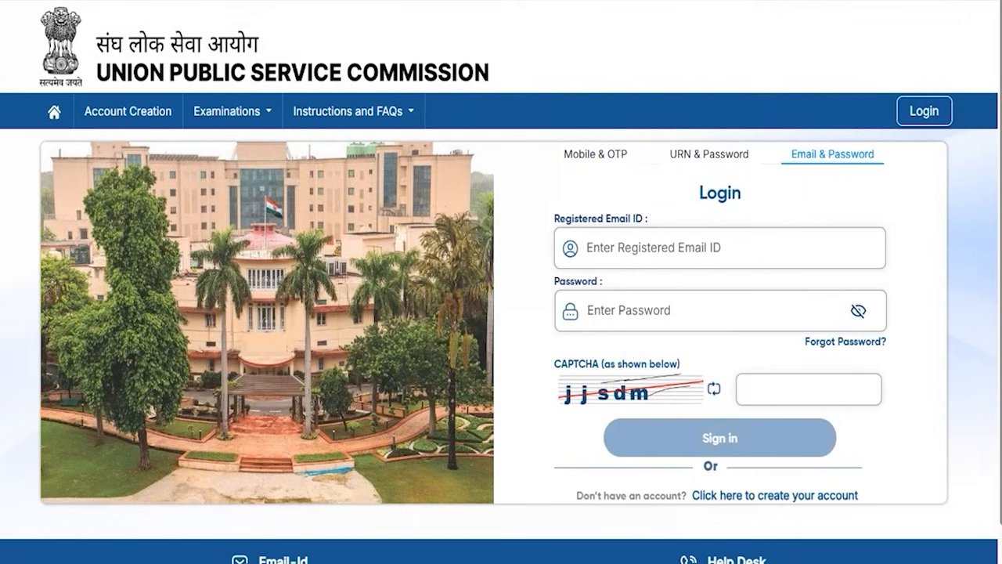
drag(728, 253, 763, 232)
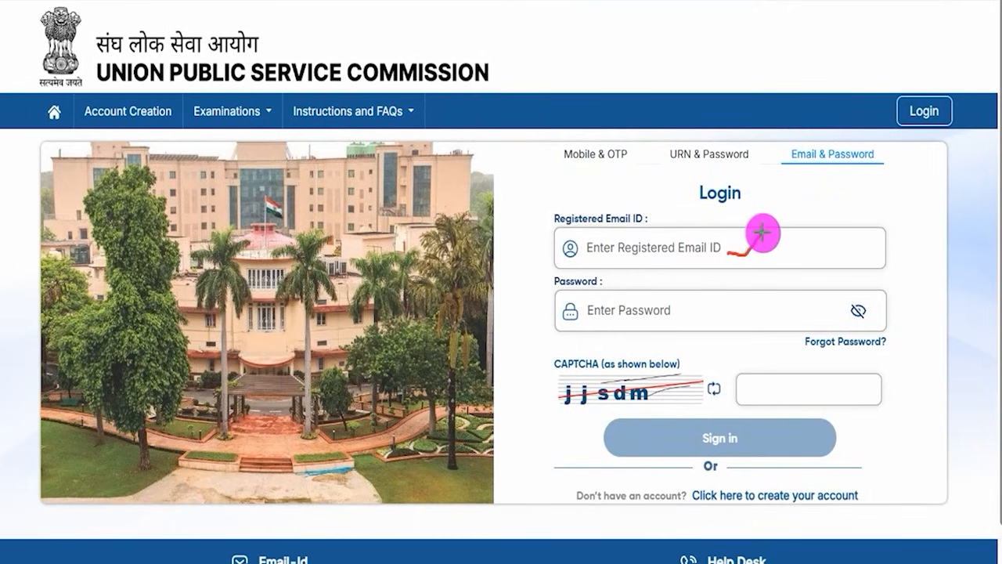
drag(710, 310, 731, 286)
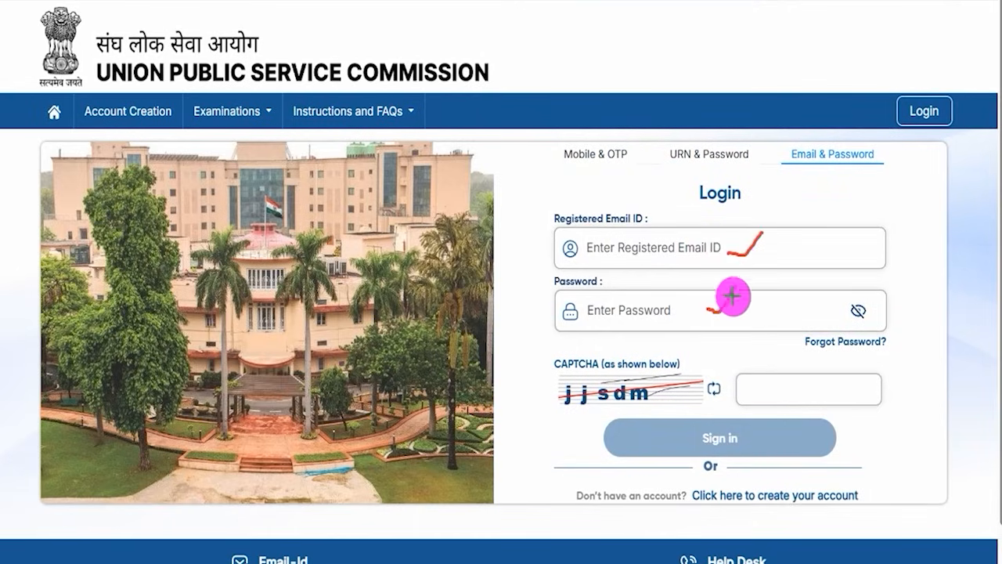
drag(597, 405, 647, 398)
drag(807, 391, 848, 363)
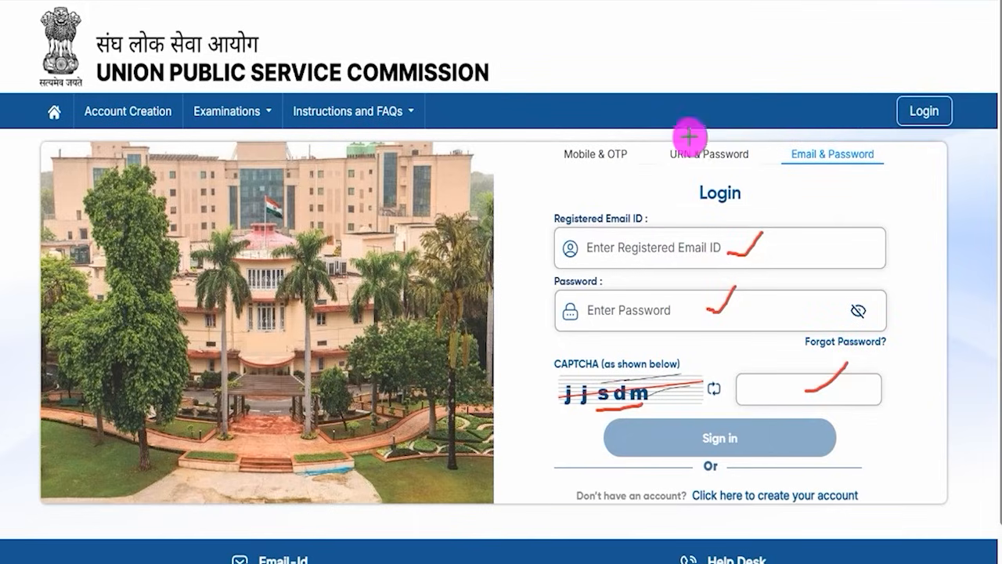
drag(964, 391, 799, 436)
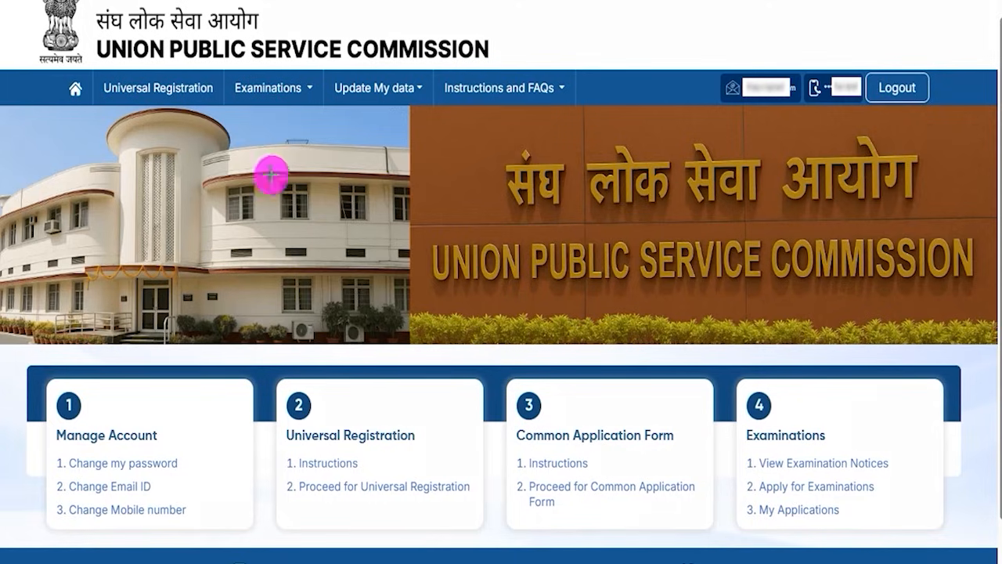
Box the Manage Account card, tick its change password, email ID and mobile number options, and clear the marks.
mouse_move(47, 386)
mouse_down()
mouse_move(168, 447)
mouse_move(202, 534)
mouse_up()
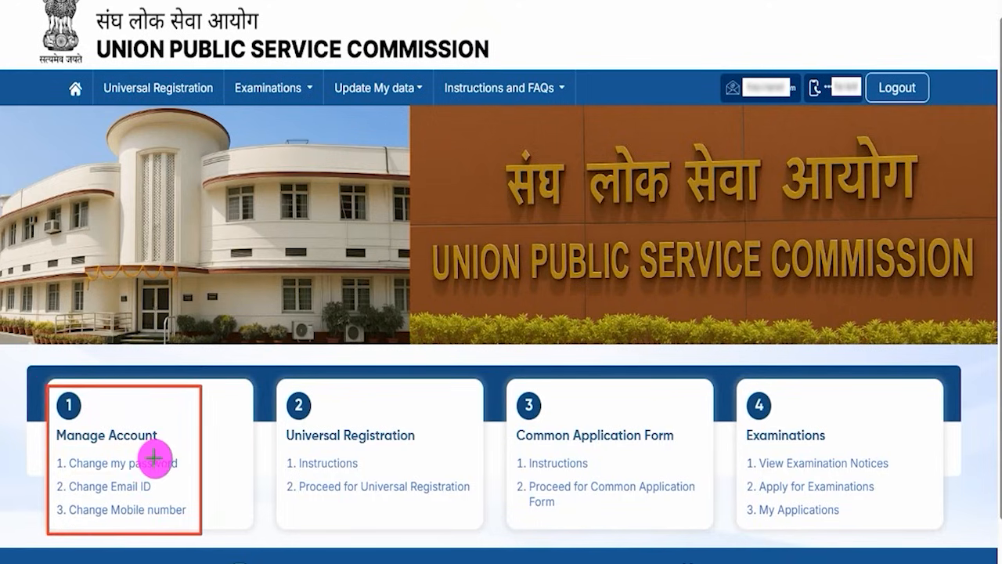
drag(180, 465, 196, 447)
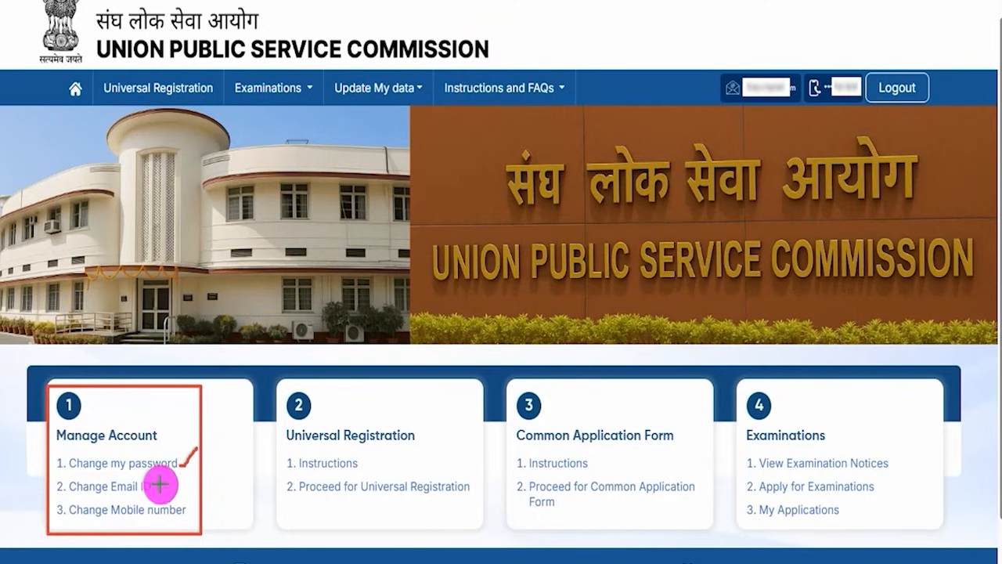
drag(157, 488, 181, 473)
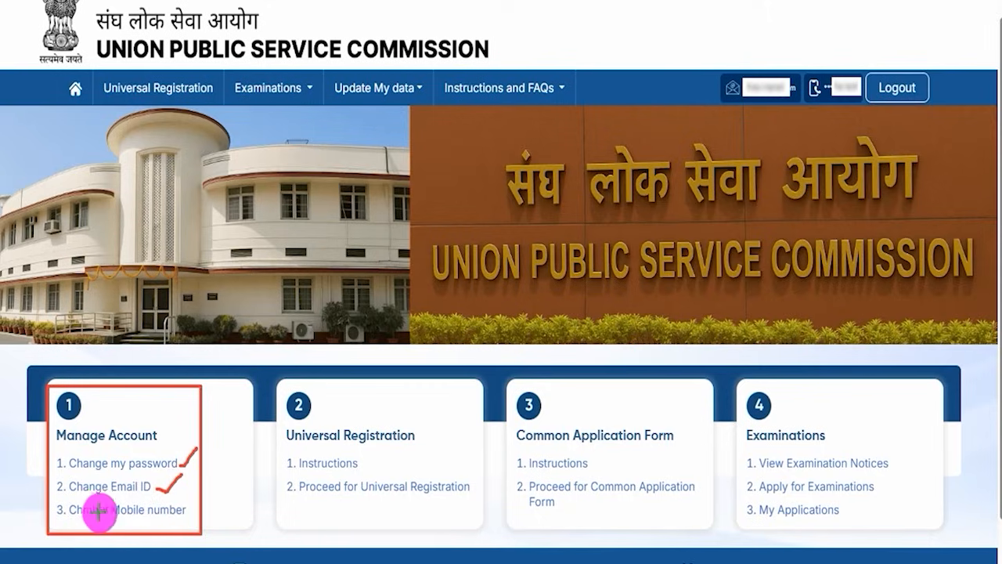
drag(187, 513, 210, 494)
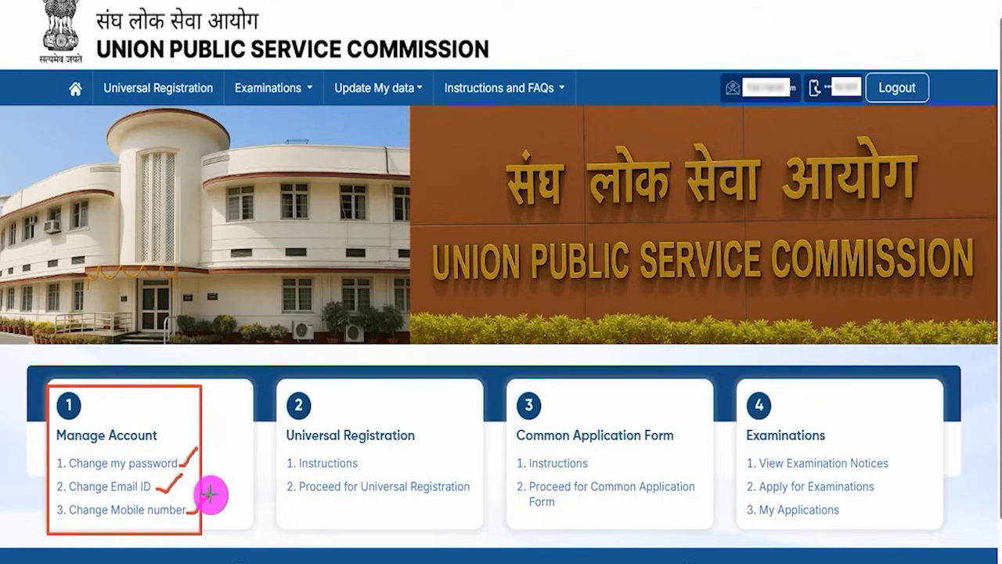
key(Escape)
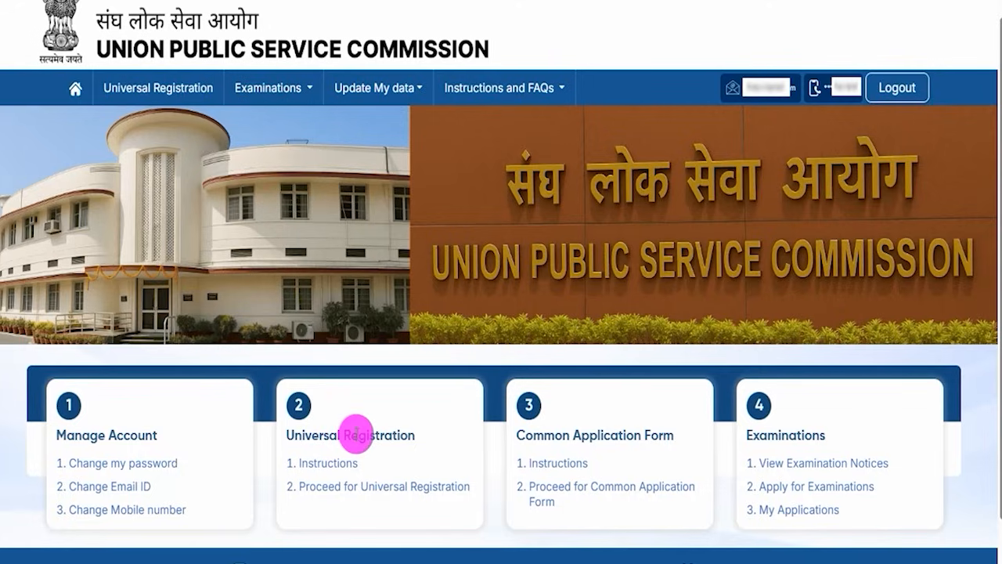
Highlight the Universal Registration card's heading and open its Instructions page.
drag(291, 433, 398, 431)
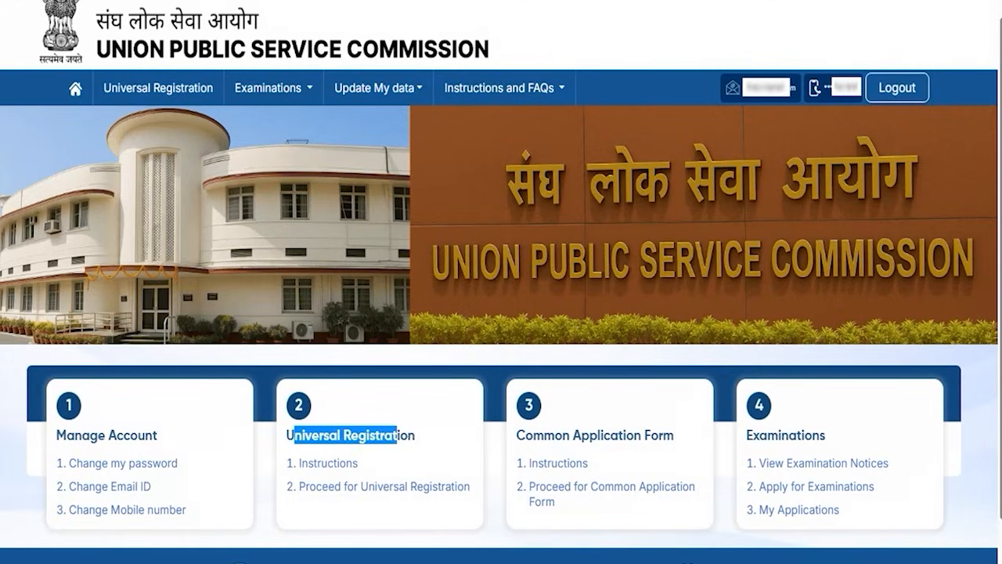
drag(272, 451, 365, 474)
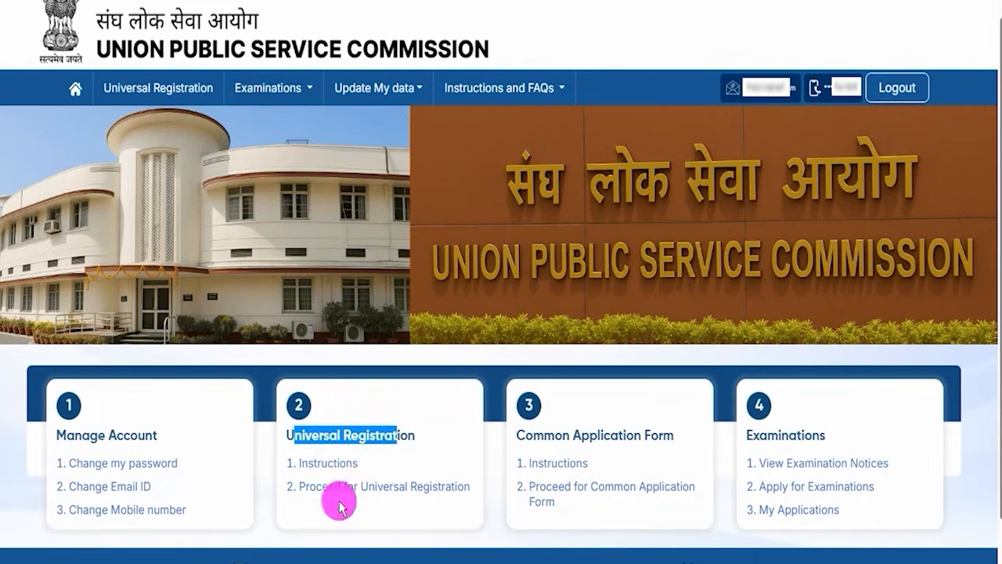
click(342, 467)
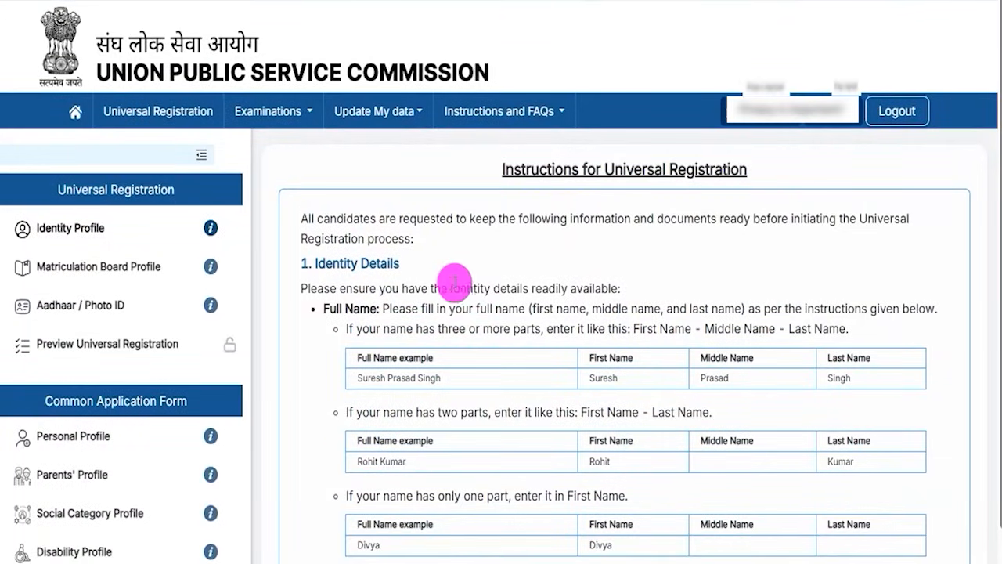
Highlight the Universal Registration instructions' title, opening sentence and identity details line while reviewing the name entry rules.
drag(427, 287, 465, 287)
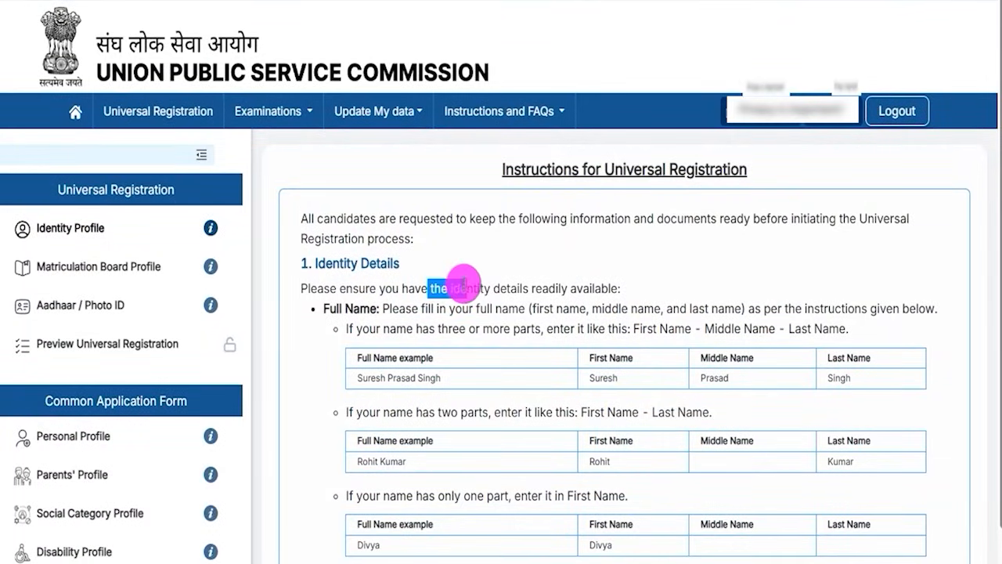
drag(514, 169, 586, 169)
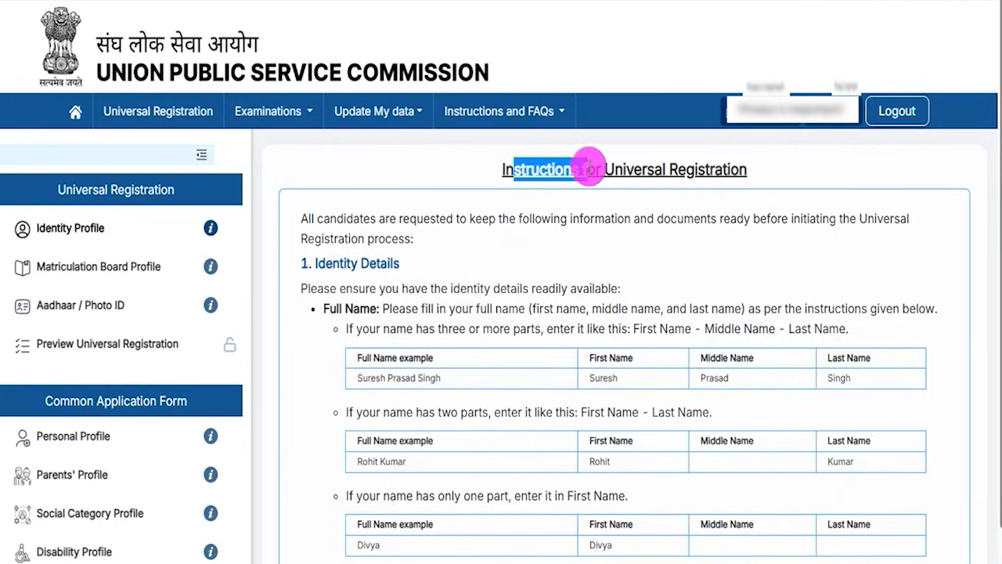
drag(377, 219, 487, 219)
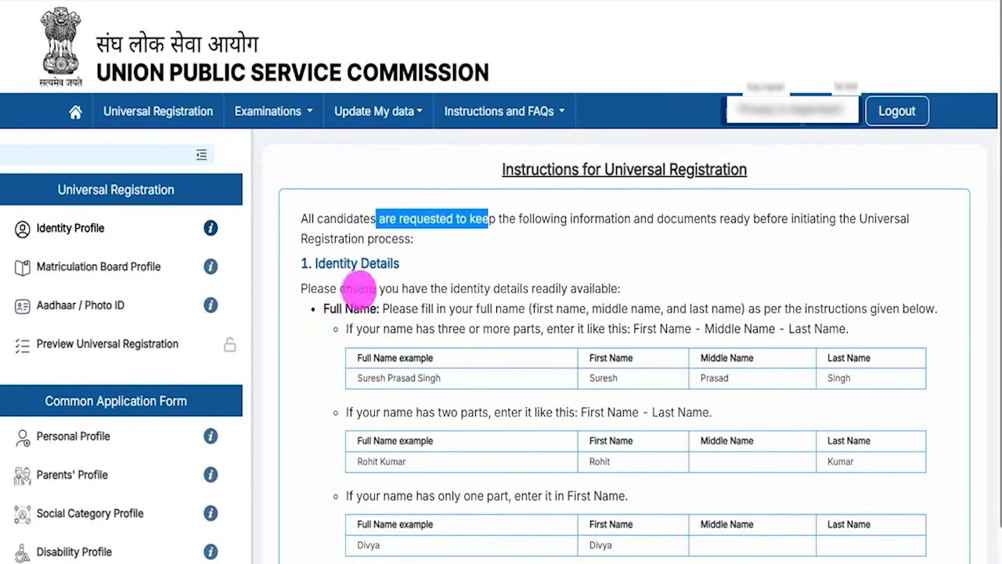
drag(360, 290, 450, 296)
drag(539, 341, 577, 426)
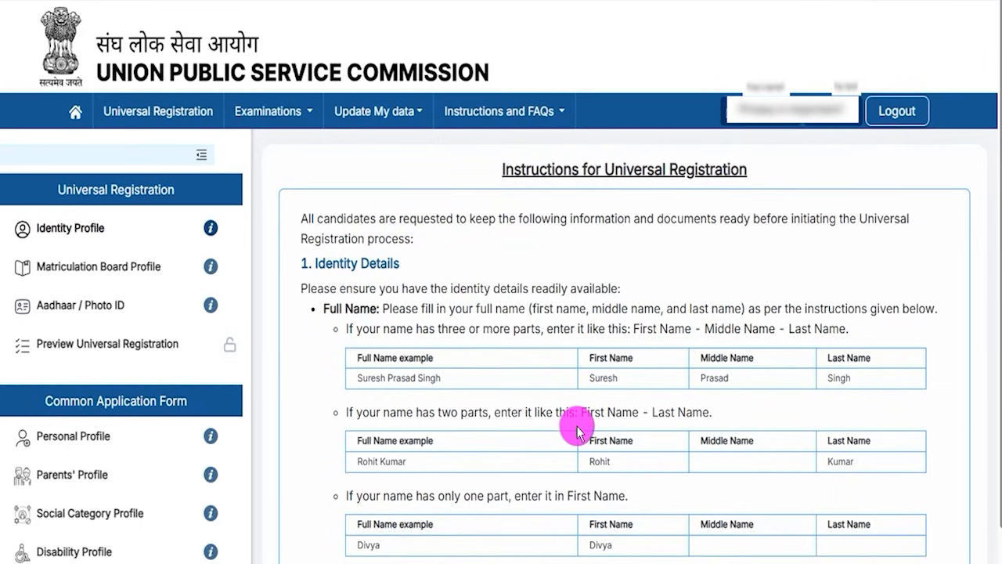
Point an arrow at Proceed for Universal Registration below the instructions and open the Identity Profile form.
scroll(577, 421, down, 5)
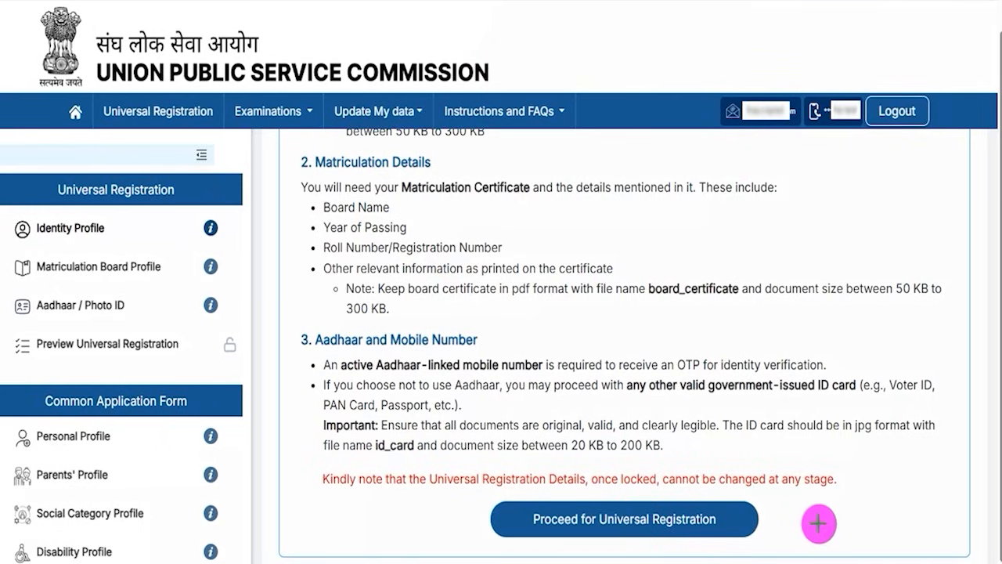
mouse_move(921, 467)
mouse_down()
mouse_move(768, 485)
mouse_move(730, 516)
mouse_up()
click(730, 516)
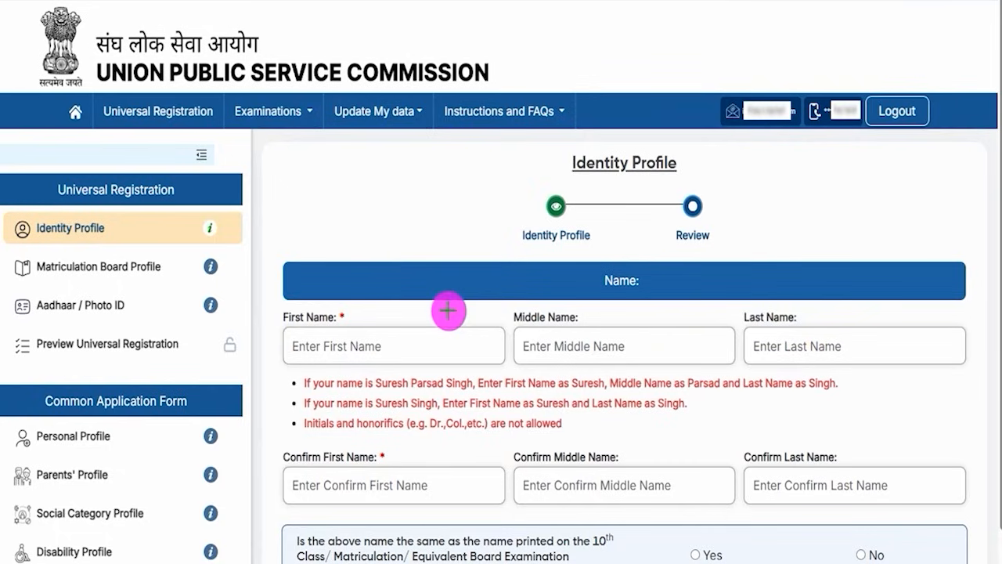
Tick the First Name, Middle Name and Last Name fields and underline the middle and last name prompts.
drag(390, 346, 440, 309)
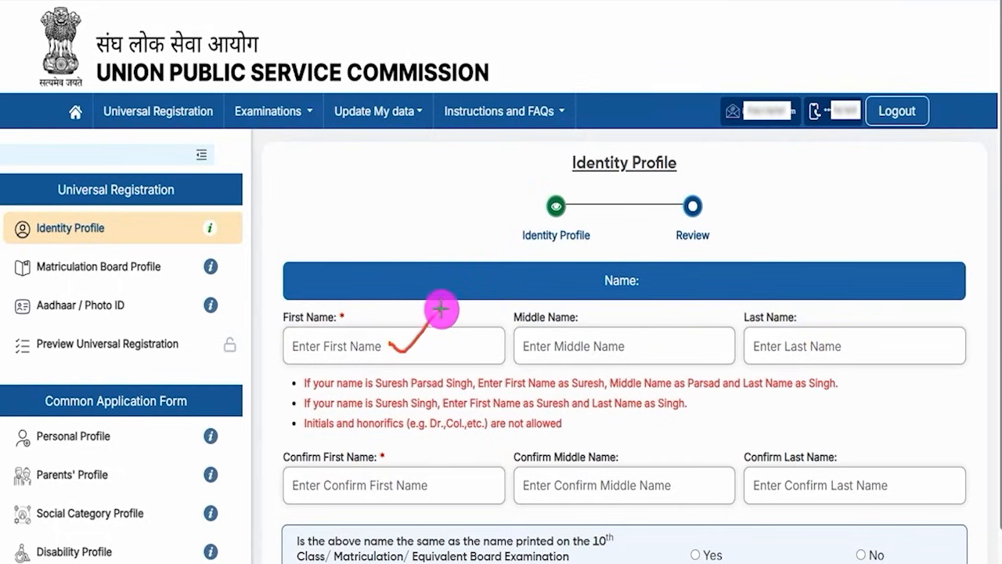
drag(621, 346, 678, 297)
drag(836, 345, 896, 294)
drag(564, 353, 601, 354)
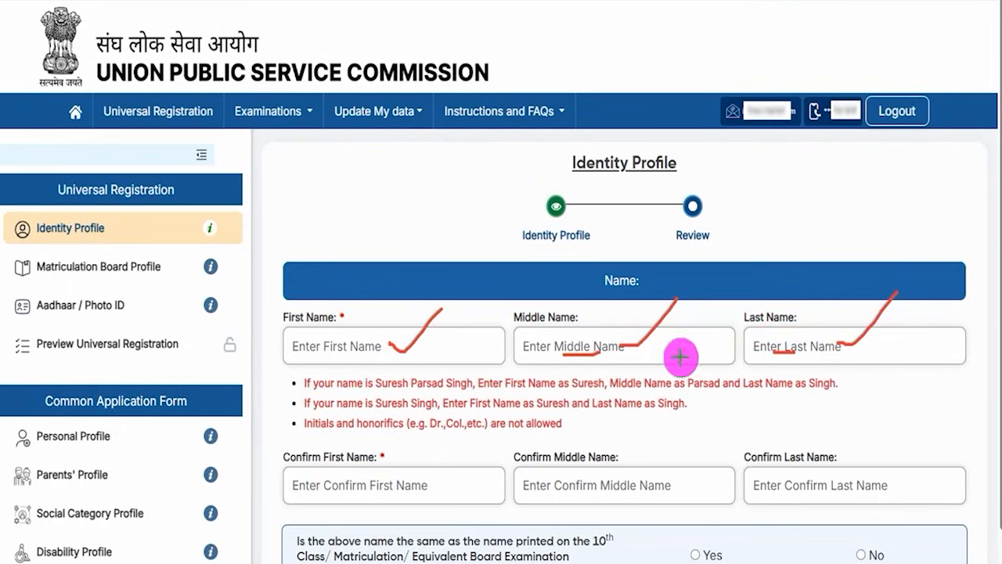
drag(773, 352, 801, 357)
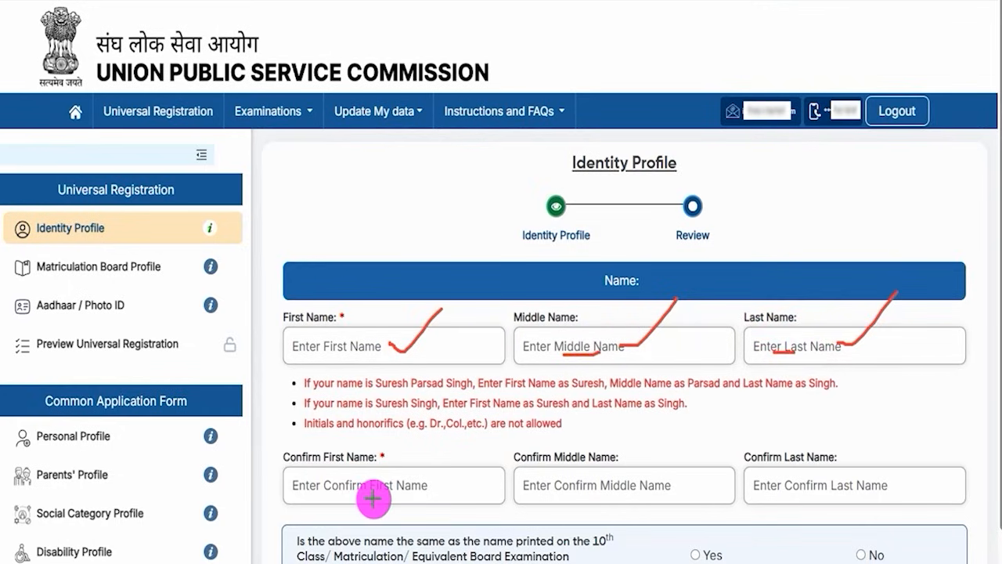
Tick the Confirm First Name, Confirm Middle Name and Confirm Last Name fields, and clear all marks from the form.
drag(376, 494, 431, 440)
drag(642, 482, 690, 444)
drag(832, 475, 865, 450)
click(549, 1)
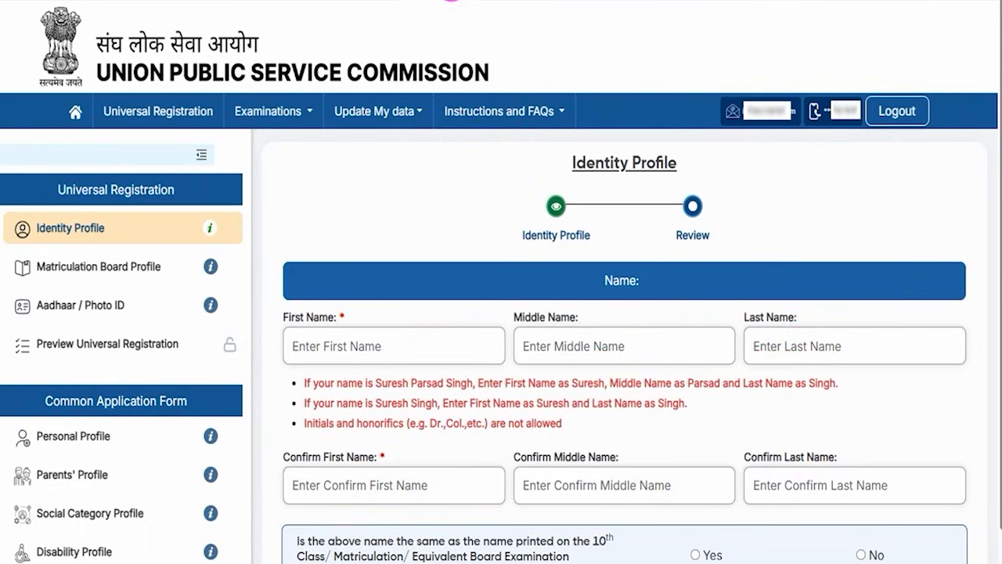
Highlight the question on whether the name matches the 10th class certificate and review the related name fields.
scroll(459, 305, down, 3)
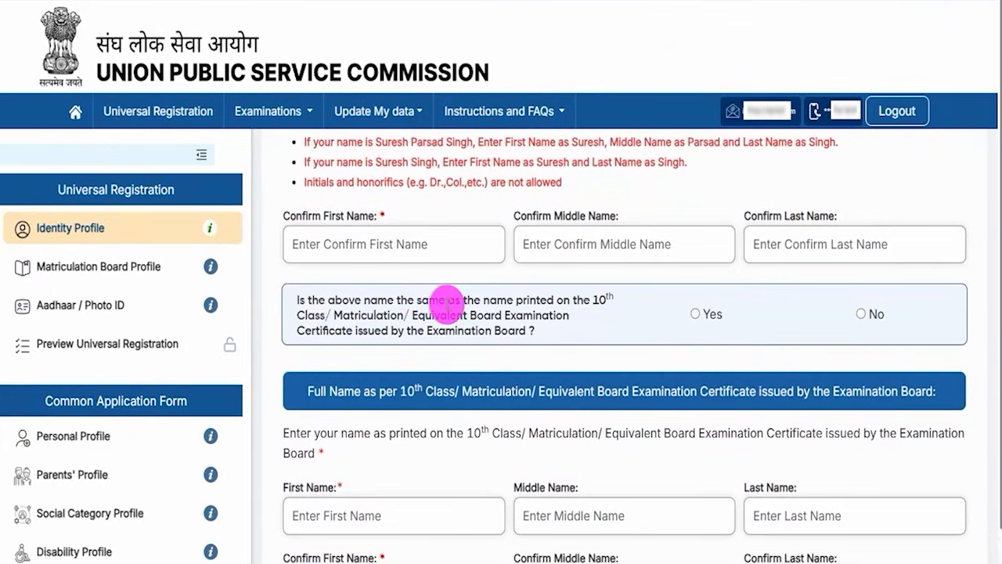
drag(364, 300, 491, 299)
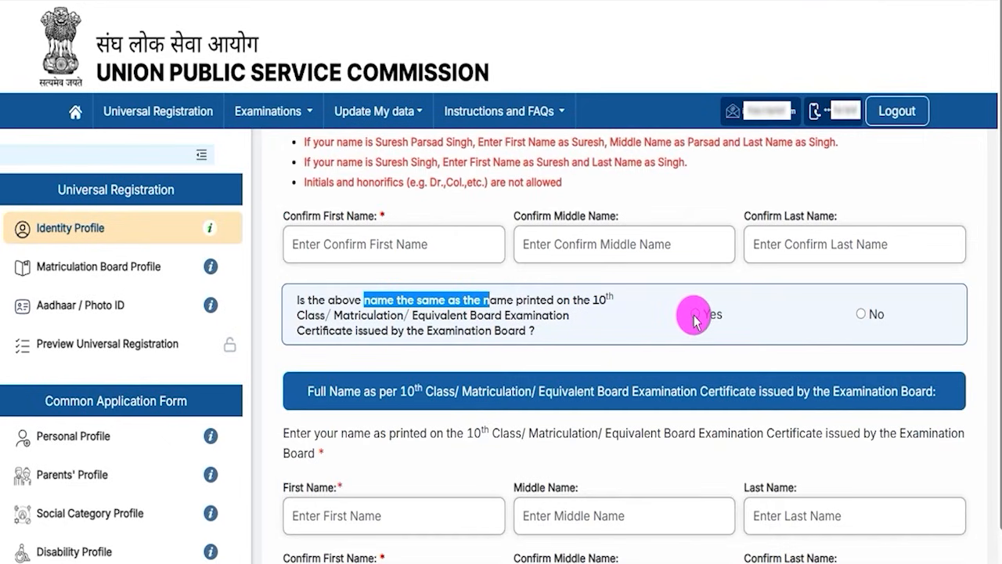
scroll(521, 309, up, 2)
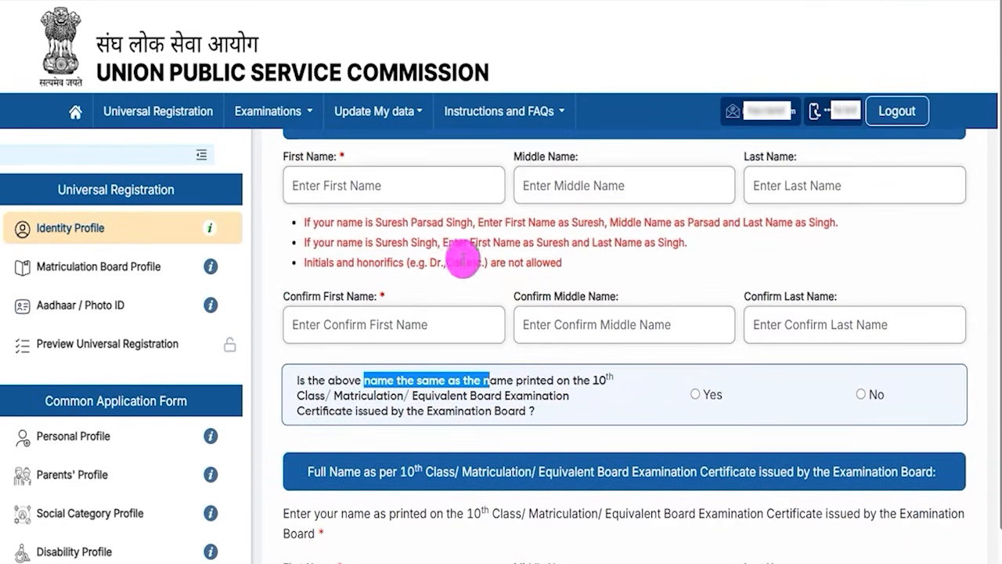
scroll(631, 407, down, 4)
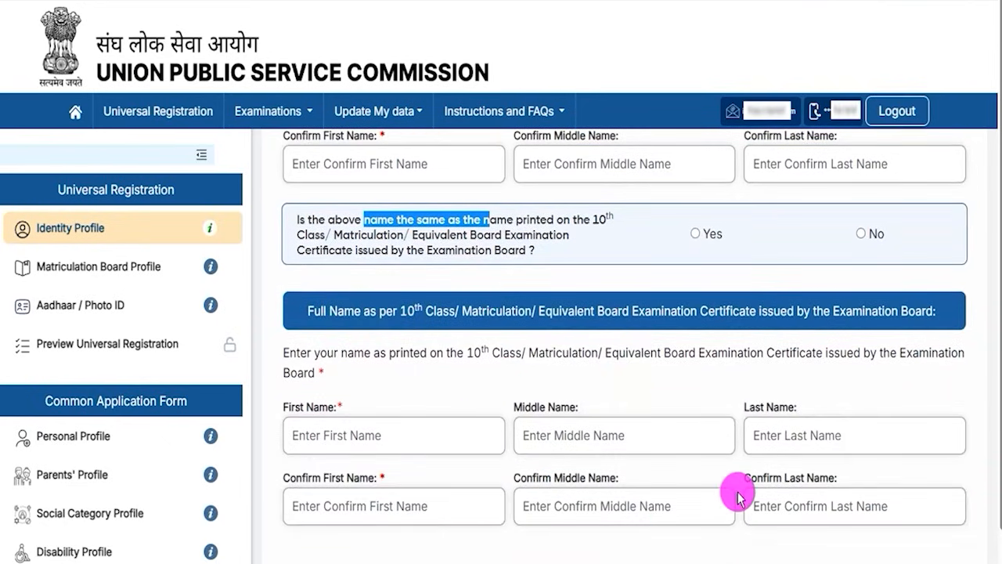
Answer No to the 10th class certificate name match question and highlight the gazette notification upload instruction.
click(861, 235)
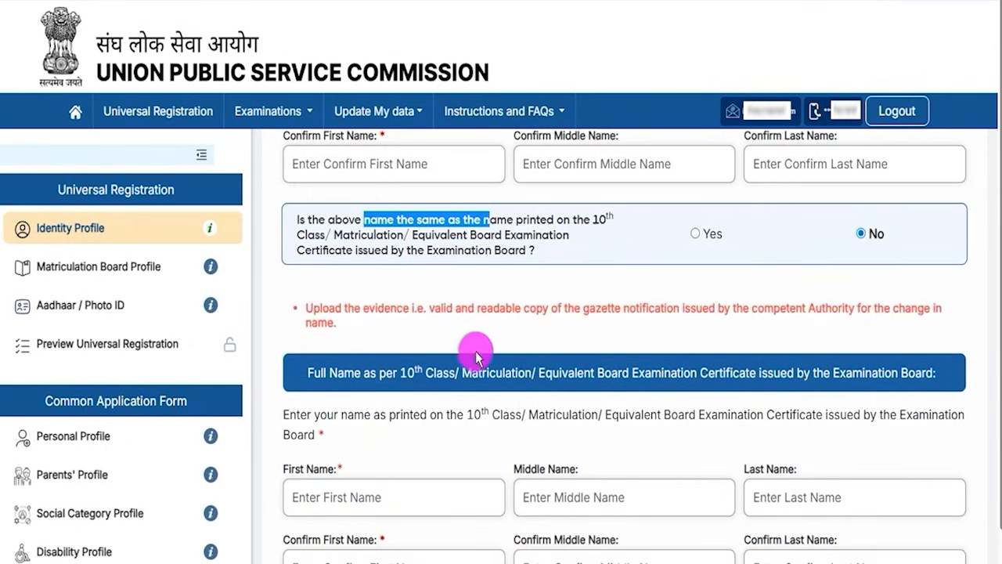
click(434, 308)
drag(435, 308, 642, 308)
scroll(554, 379, down, 3)
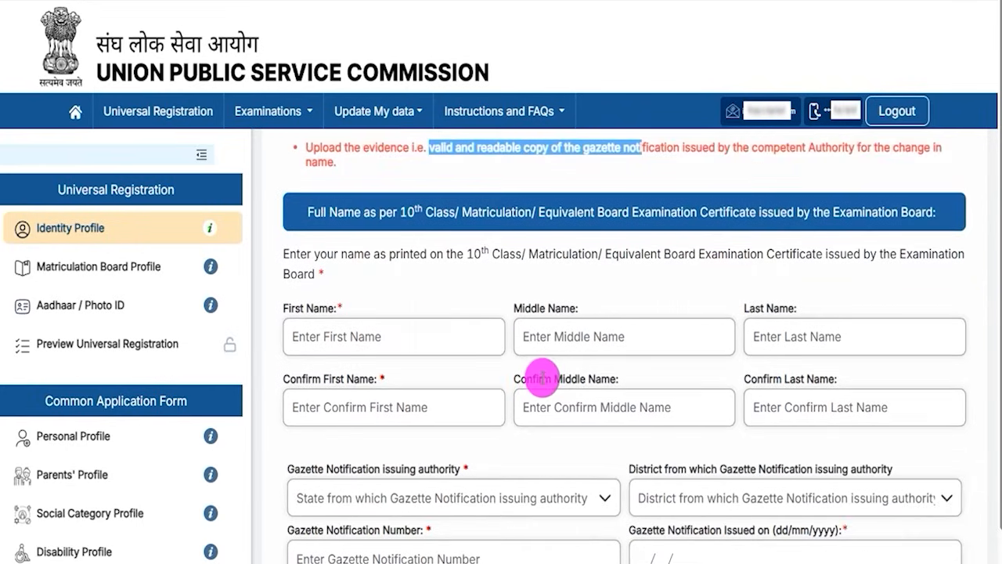
Go through the certificate name fields, the gazette authority, district, number and issue date fields, and the Change Name Gazette document upload requirements.
click(302, 310)
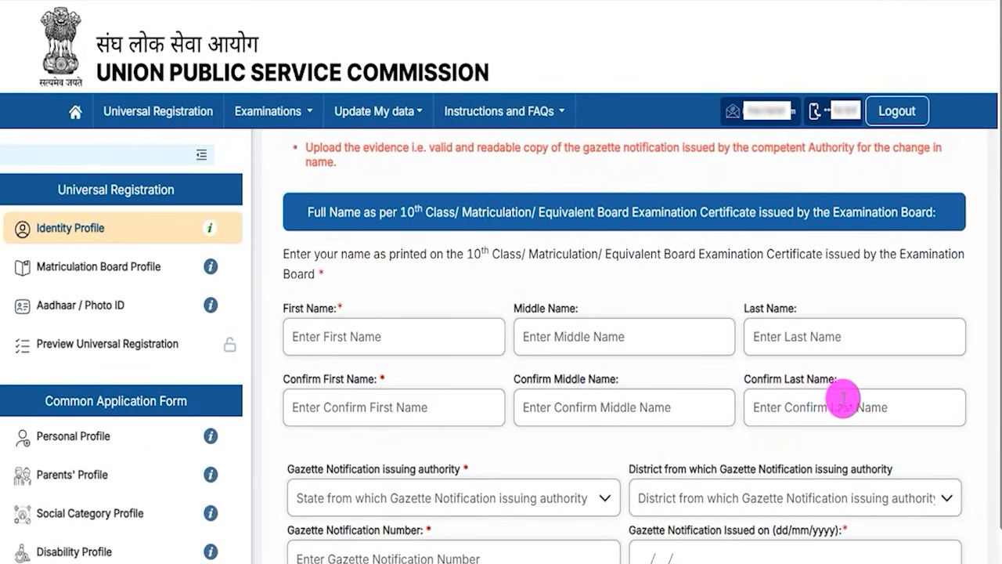
scroll(510, 456, down, 2)
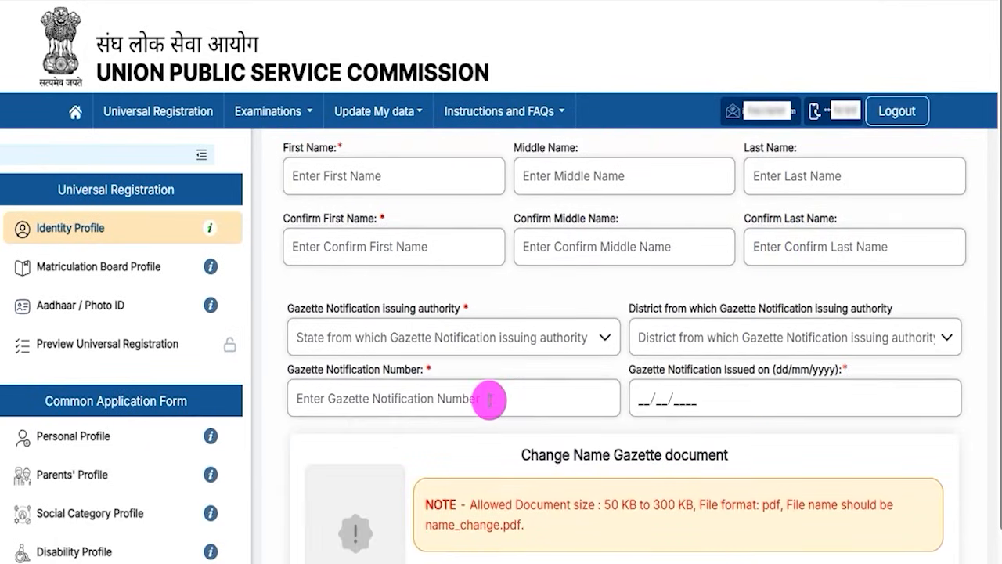
click(398, 339)
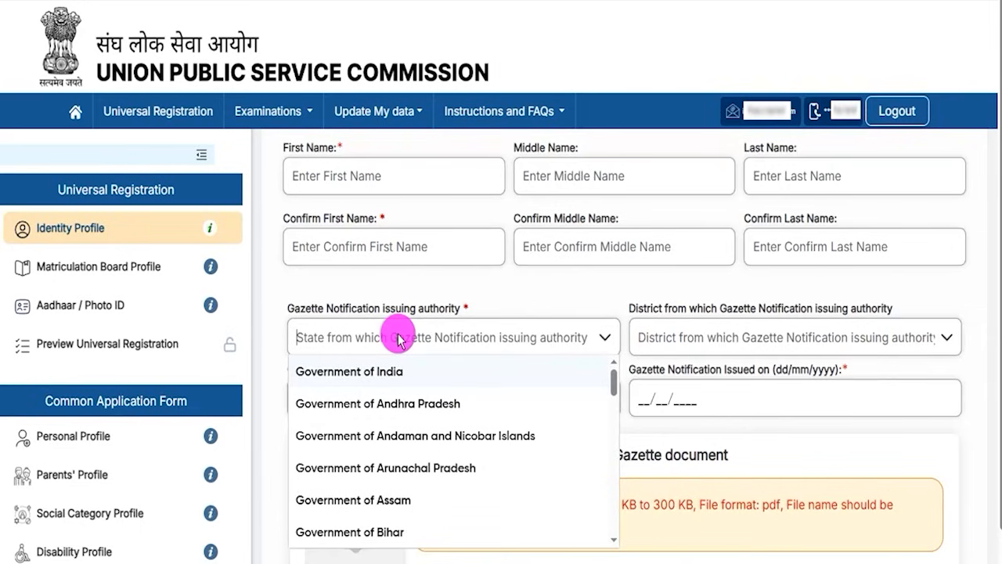
click(728, 337)
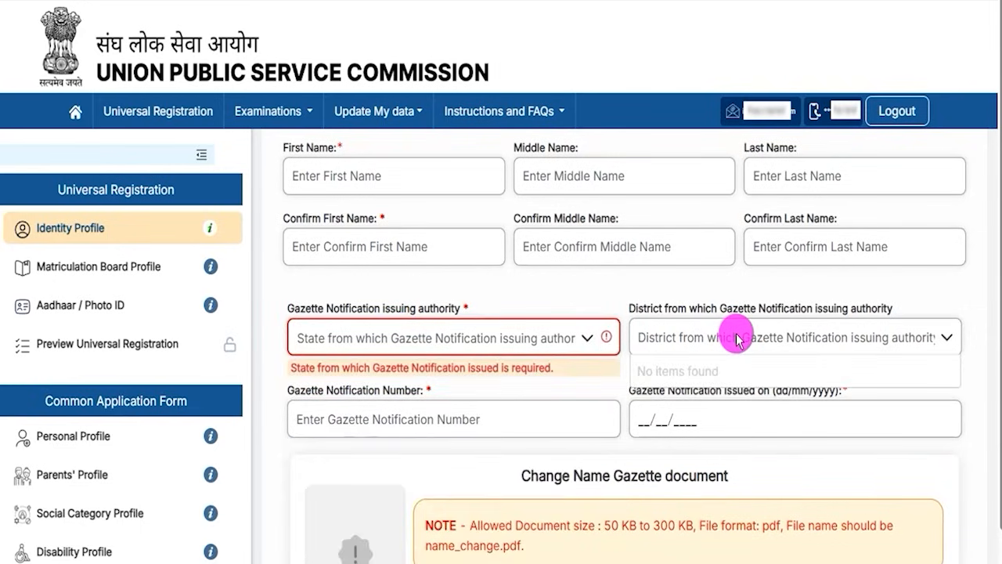
click(405, 428)
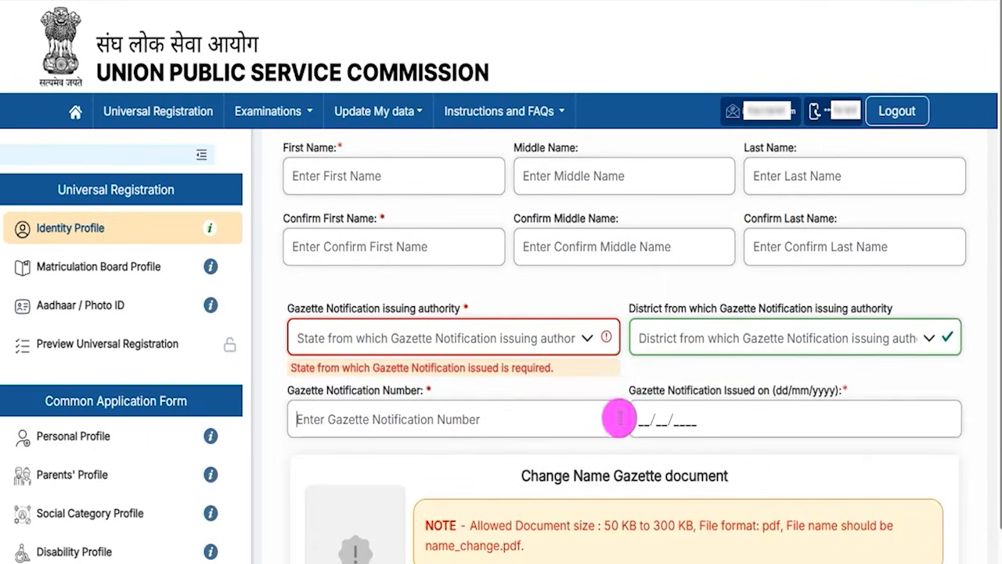
click(664, 419)
scroll(664, 417, down, 2)
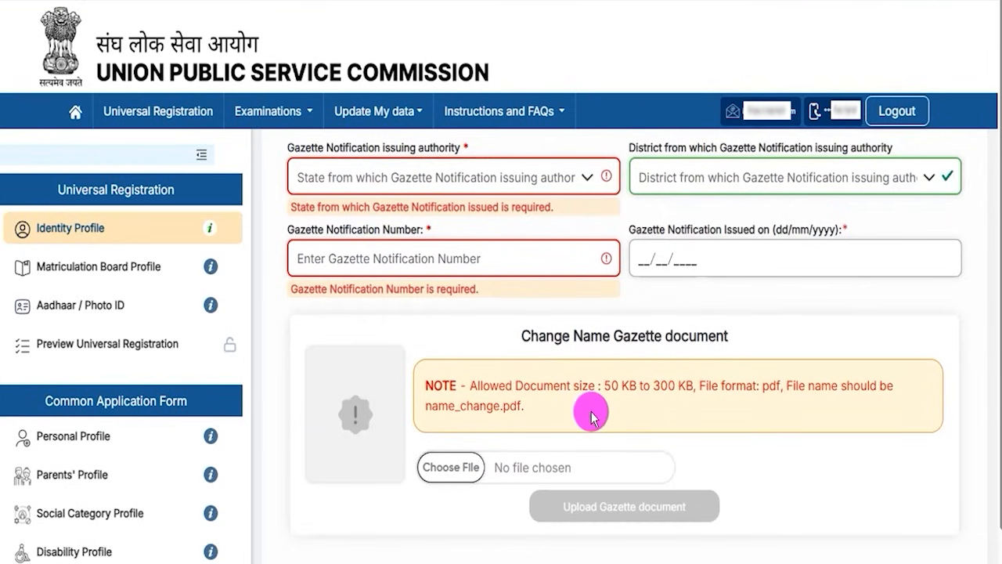
Highlight the gazette document's size and pdf format requirements, and change the 10th class certificate name match answer to Yes.
drag(604, 386, 694, 388)
click(763, 388)
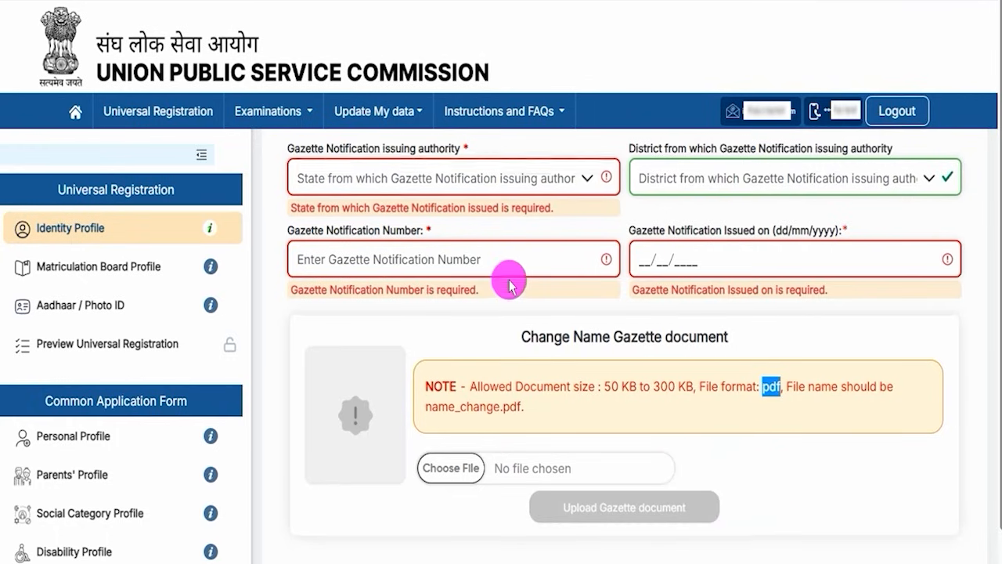
scroll(510, 282, up, 8)
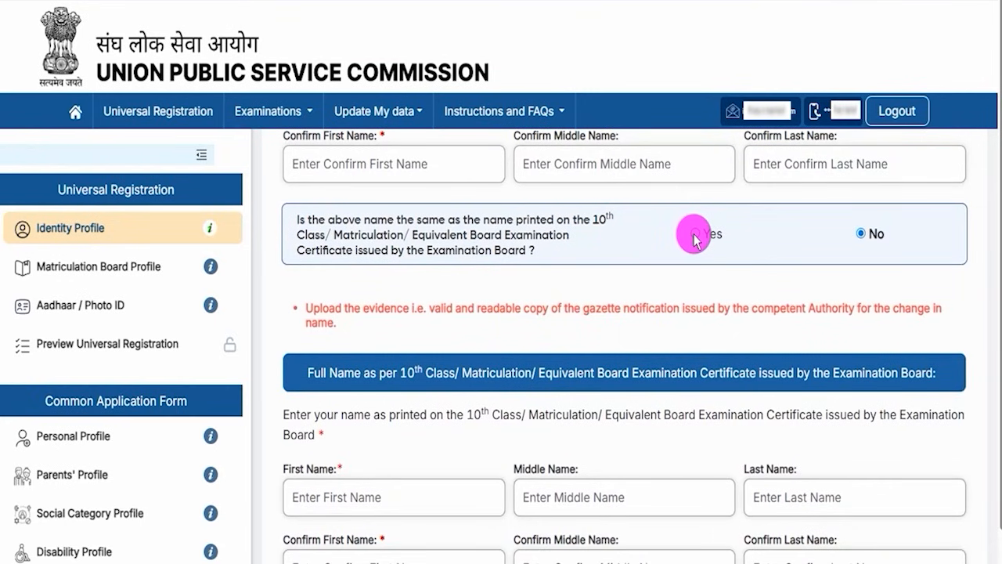
click(695, 235)
scroll(446, 300, up, 2)
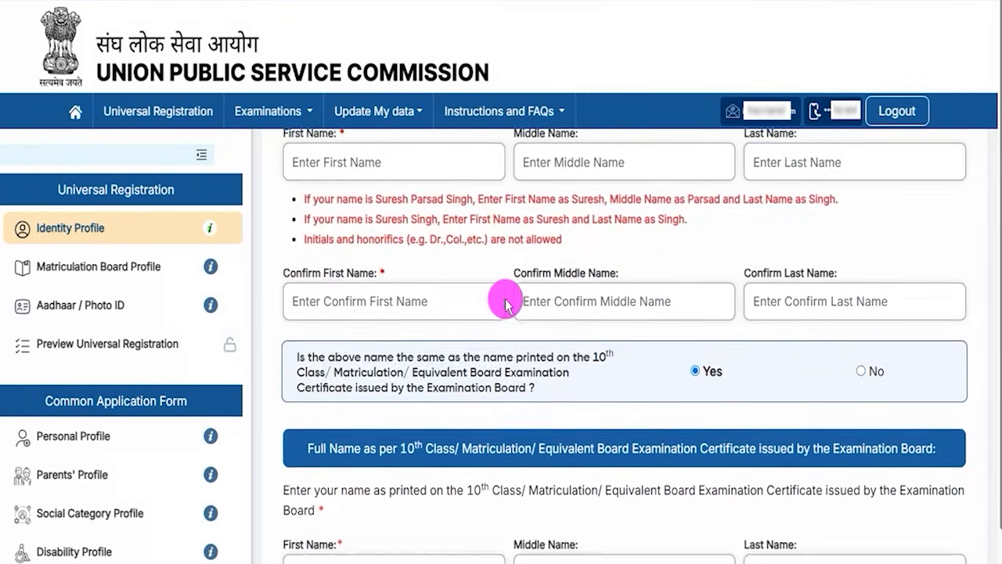
Set Gender and Confirm Gender to Male, and point out the Date of Birth and Confirm Date of Birth fields.
scroll(454, 314, down, 3)
scroll(501, 337, down, 1)
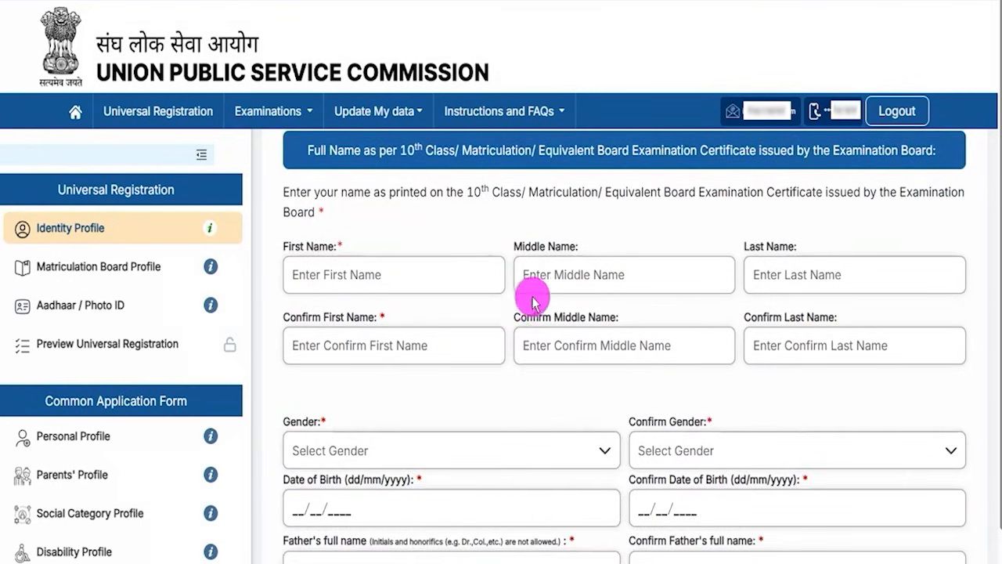
scroll(568, 353, down, 3)
click(379, 262)
click(306, 283)
click(760, 253)
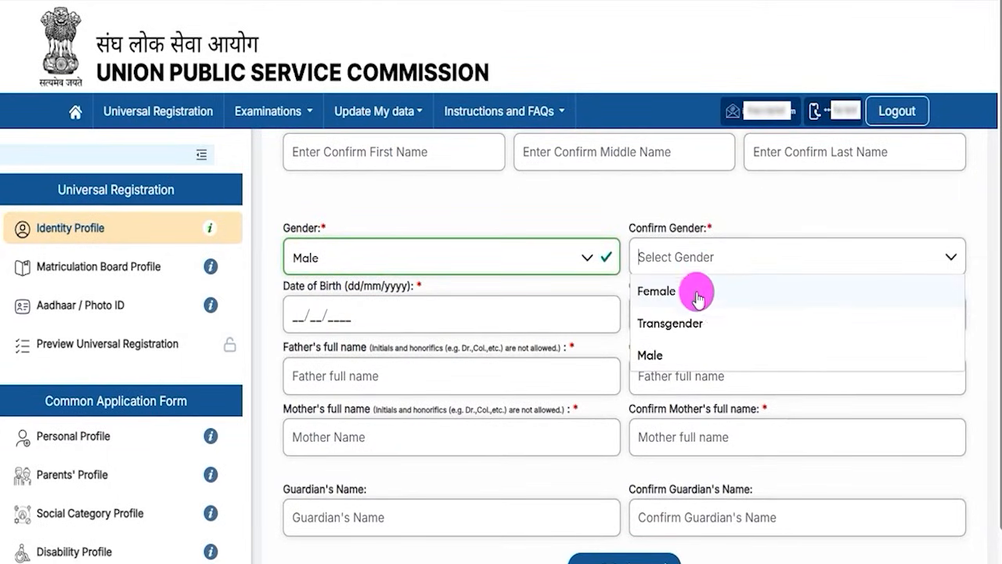
click(649, 354)
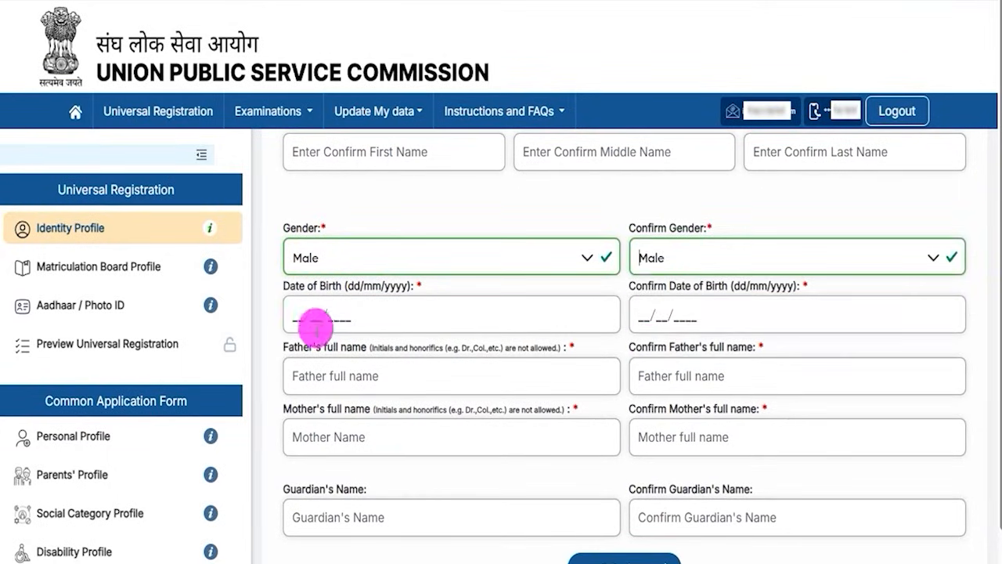
drag(300, 287, 347, 287)
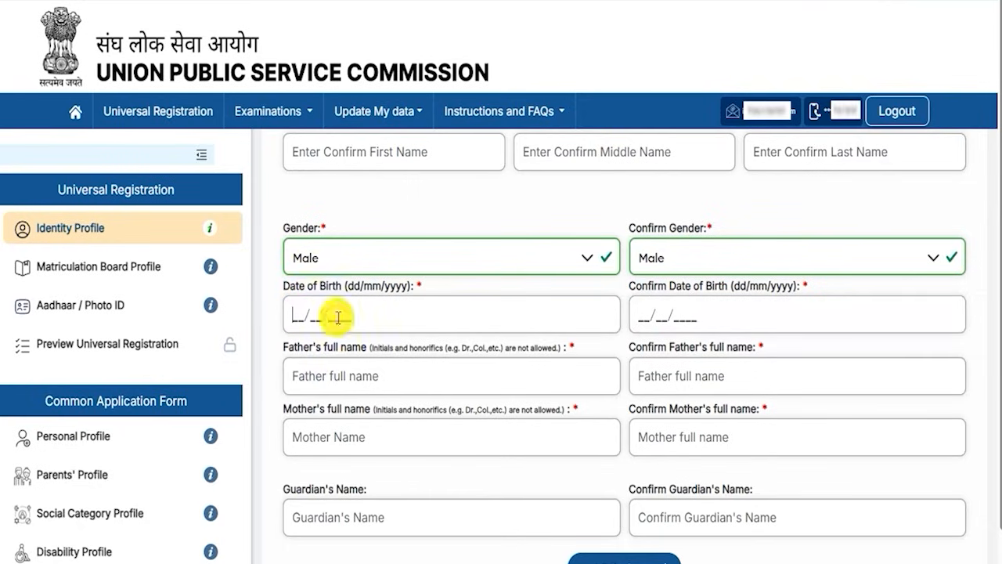
click(640, 316)
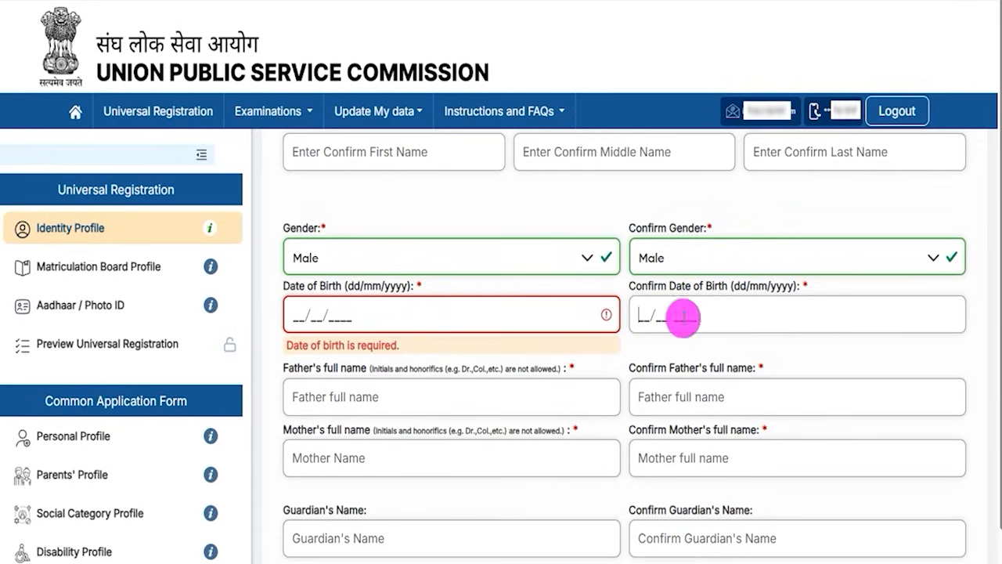
Draw tick marks on the father's, mother's and guardian's name fields and on their matching confirmation fields.
scroll(420, 382, down, 1)
scroll(421, 382, down, 2)
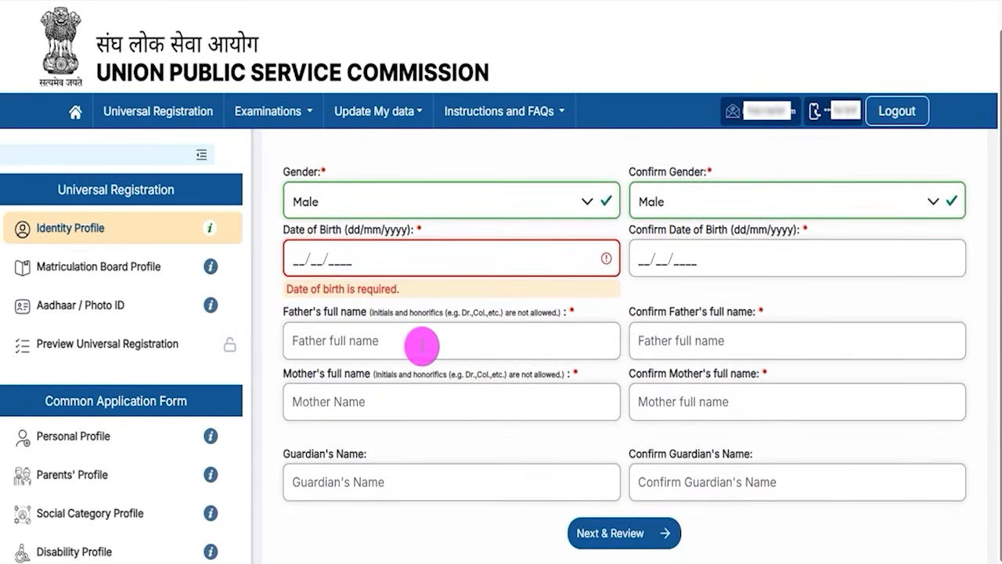
drag(398, 342, 458, 307)
drag(730, 343, 773, 316)
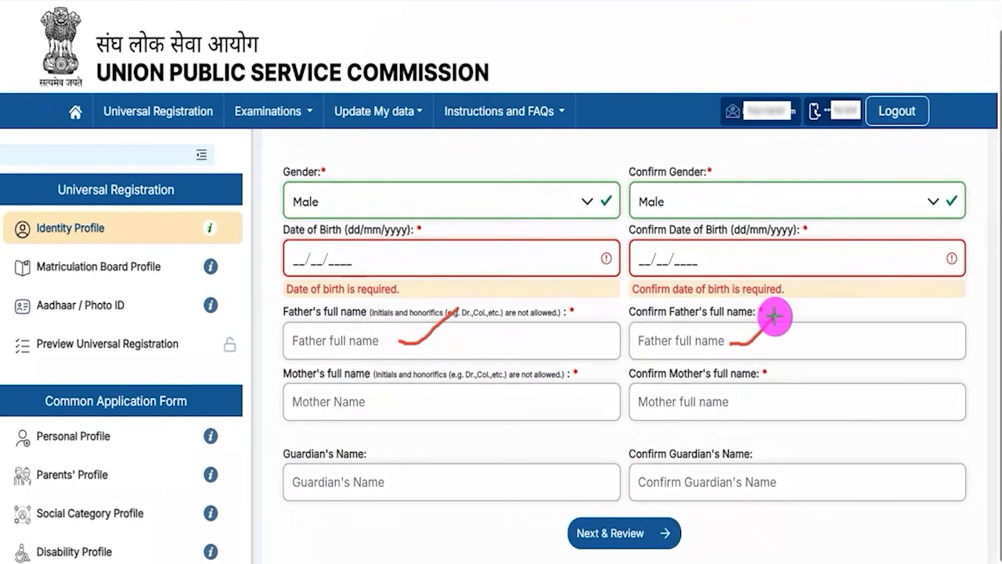
drag(399, 407, 458, 381)
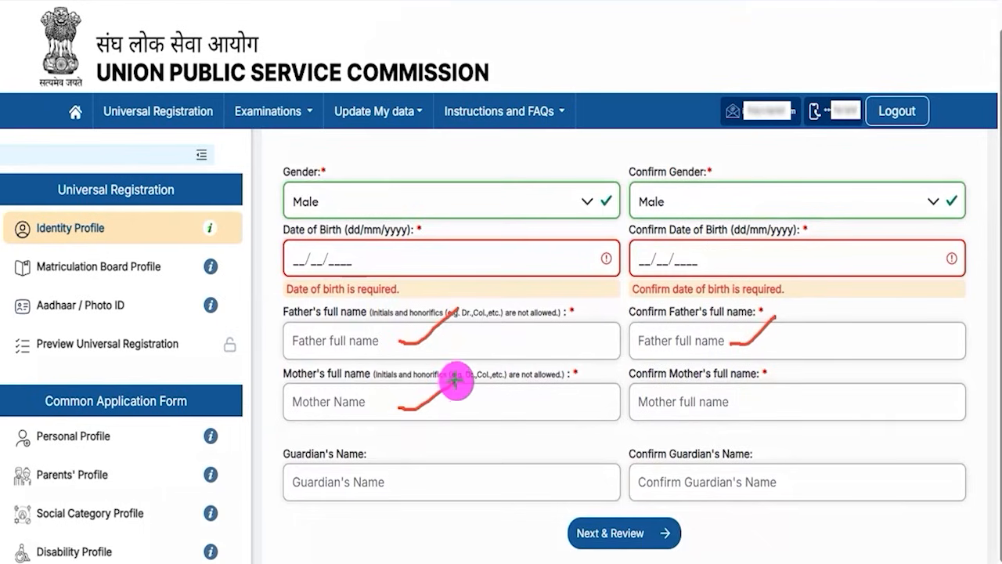
drag(754, 404, 817, 368)
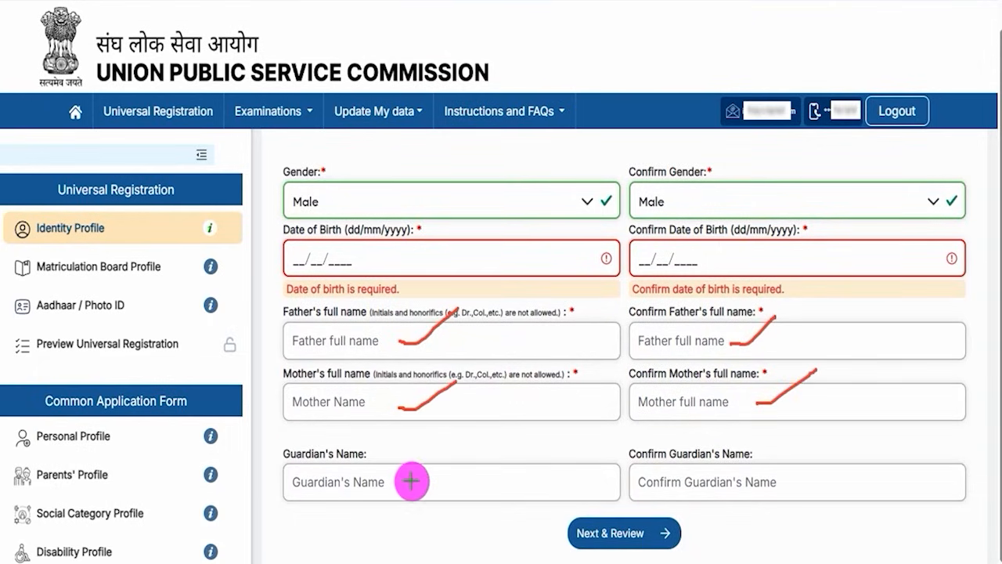
drag(411, 482, 471, 441)
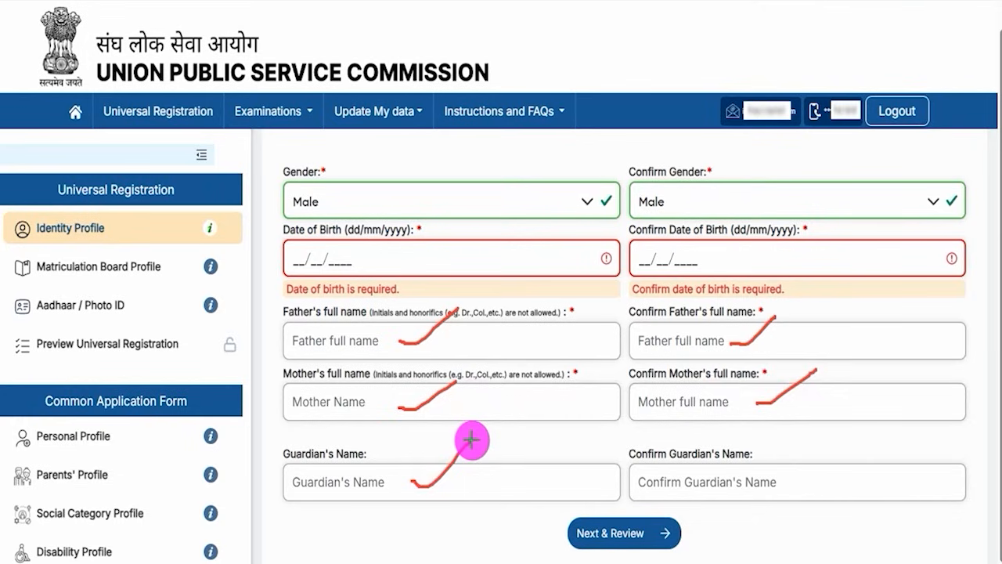
drag(790, 476, 857, 431)
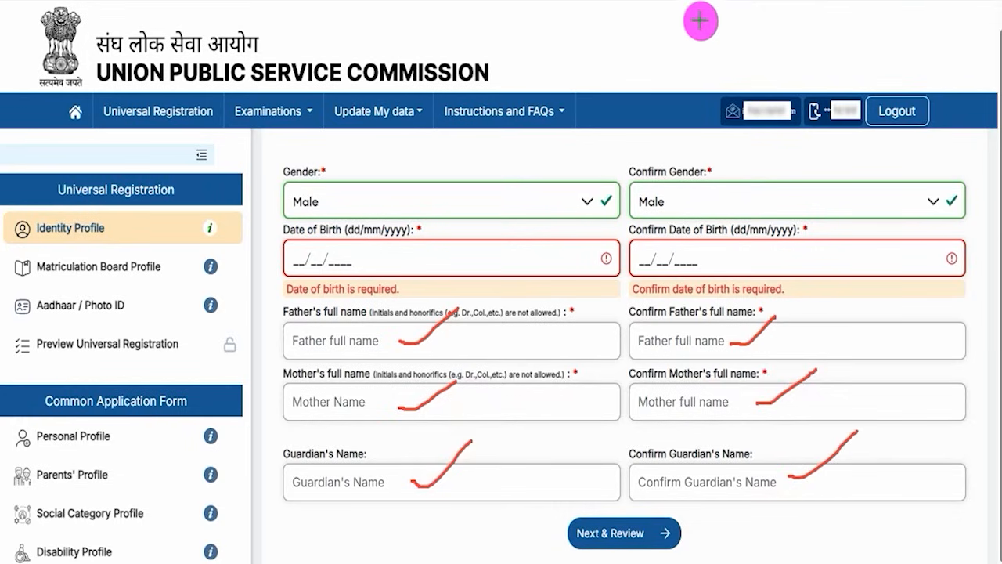
Draw an arrow to Next & Review, proceed to the review and submit the Identity Profile.
drag(896, 522, 673, 540)
click(674, 541)
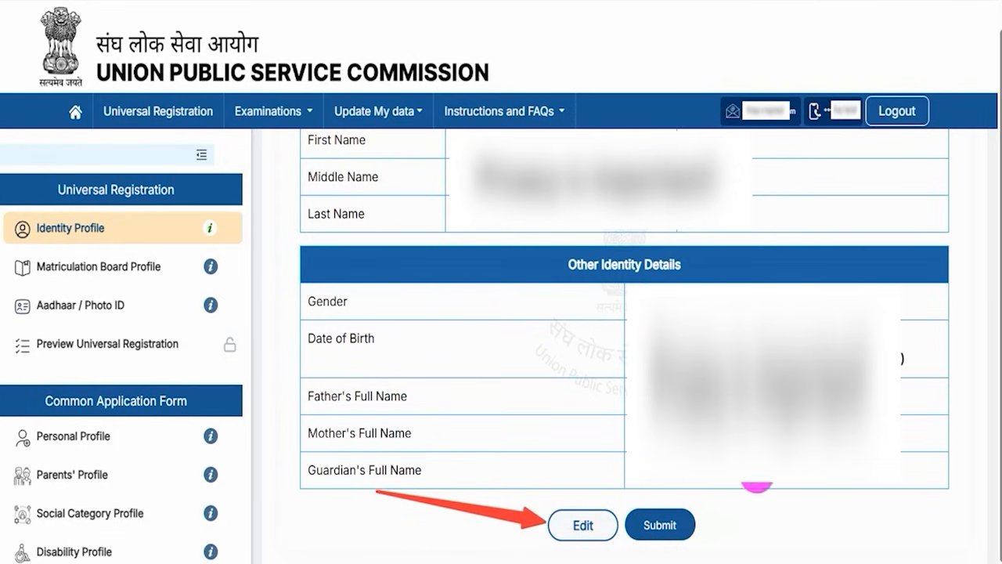
click(669, 526)
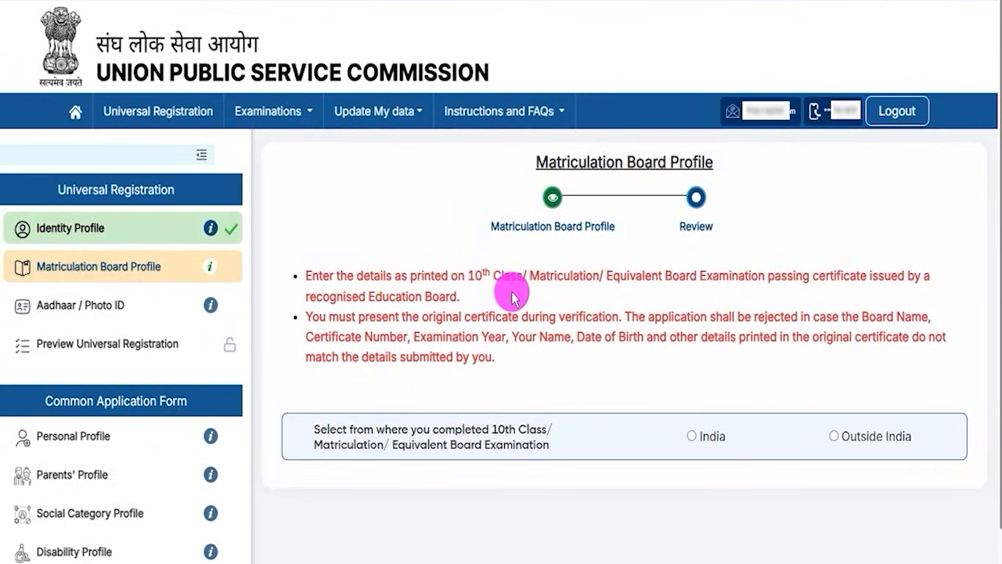
Highlight the 10th class instructions in the Matriculation Board Profile and choose India as the place where the examination was completed.
drag(467, 276, 546, 280)
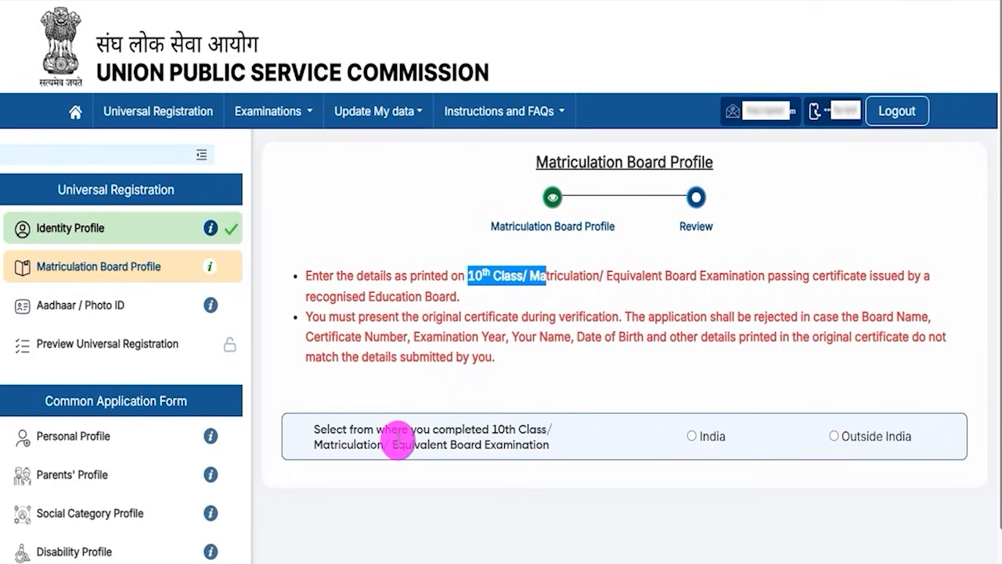
drag(349, 429, 502, 423)
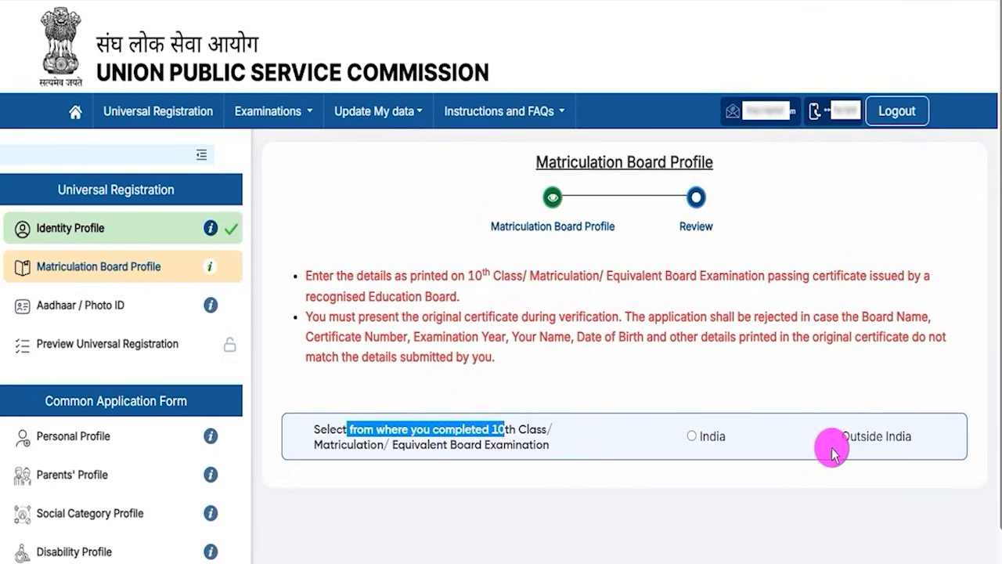
click(692, 437)
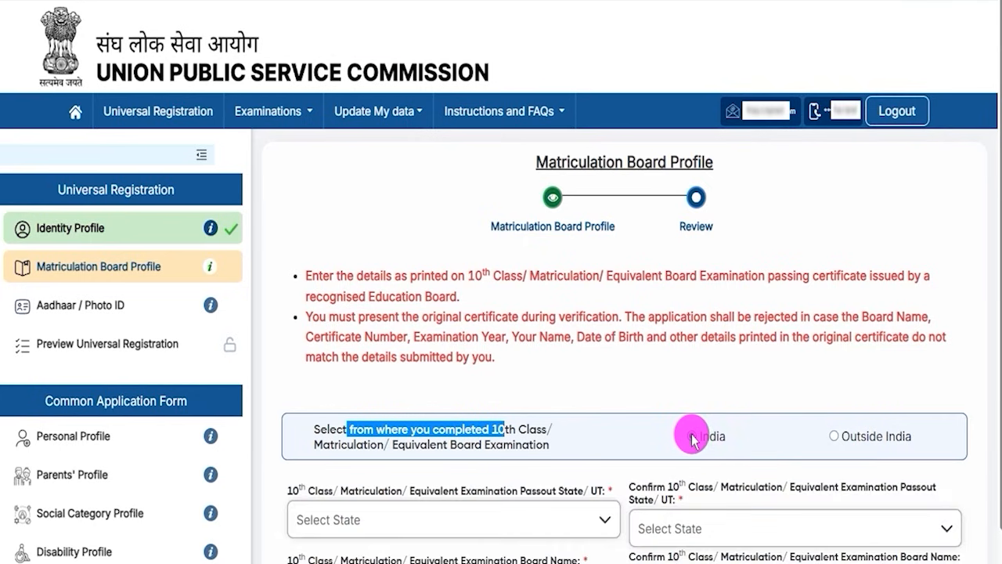
Set the 10th class Passout State/UT and its confirmation field to Uttar Pradesh.
scroll(611, 458, down, 3)
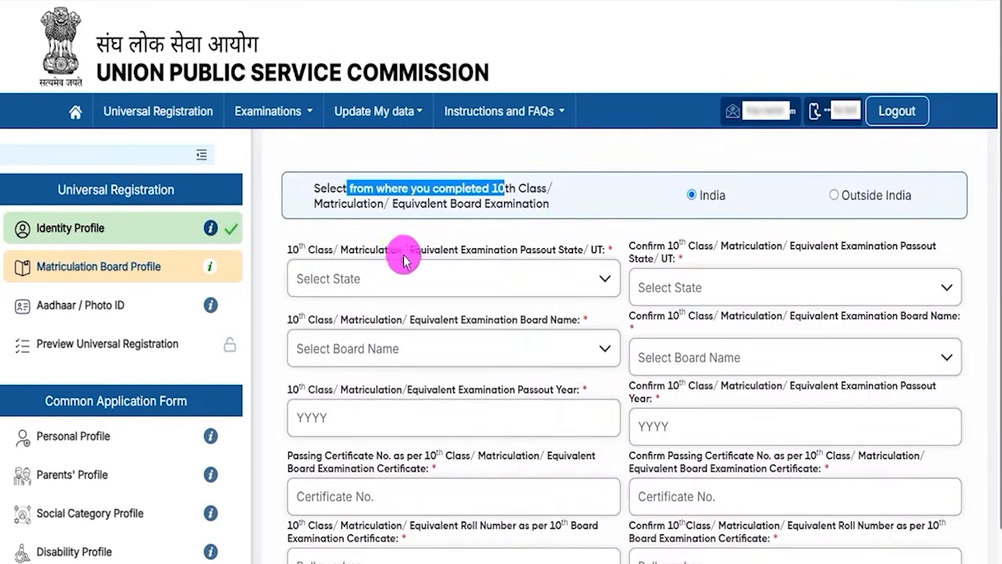
drag(321, 252, 559, 252)
click(573, 251)
click(459, 278)
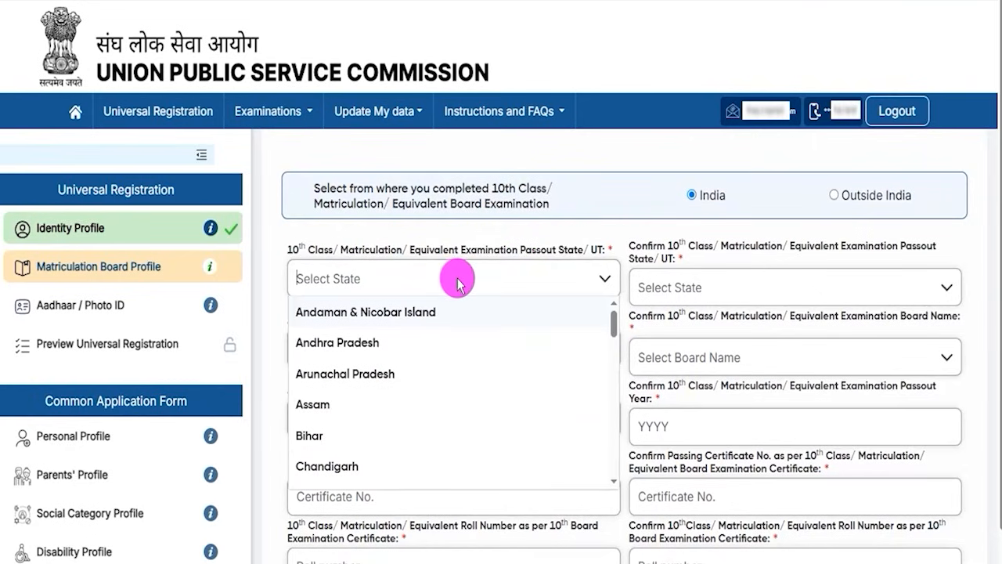
scroll(427, 384, down, 10)
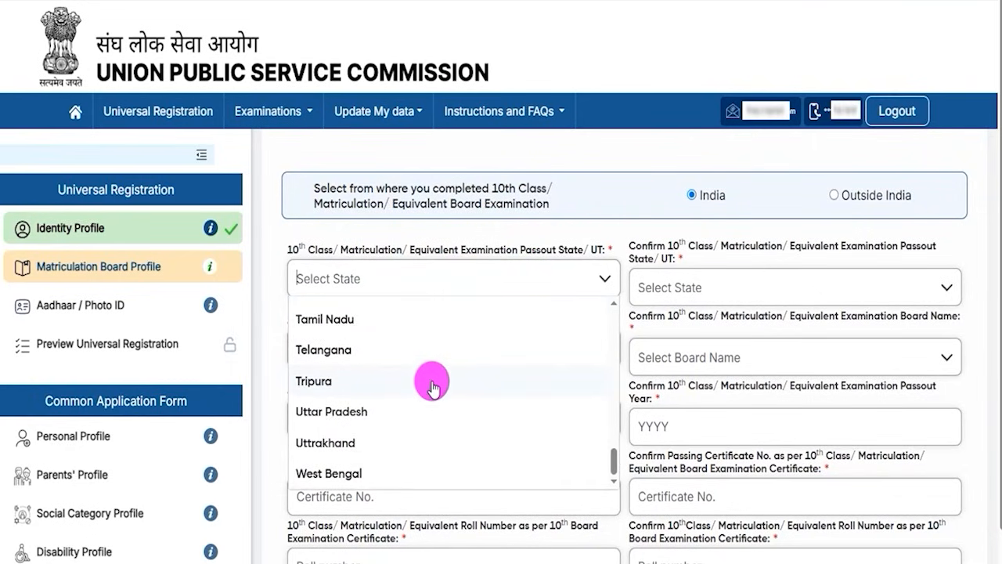
click(336, 412)
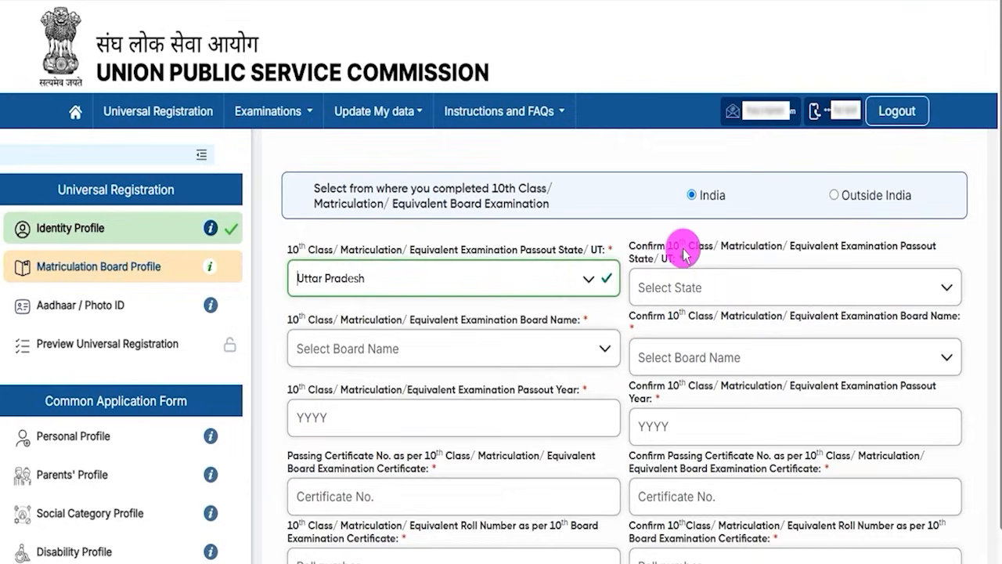
click(717, 291)
scroll(707, 392, down, 10)
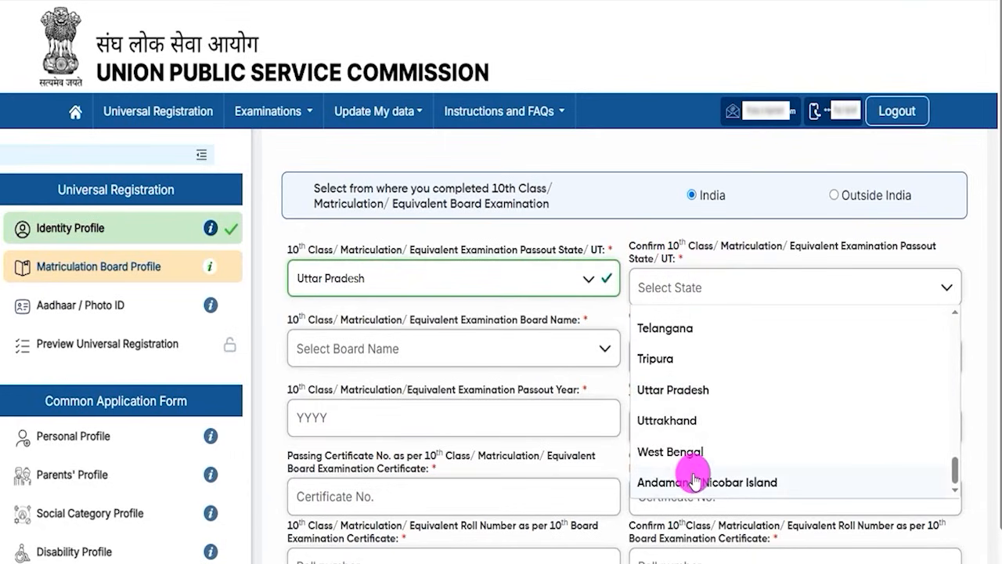
click(675, 389)
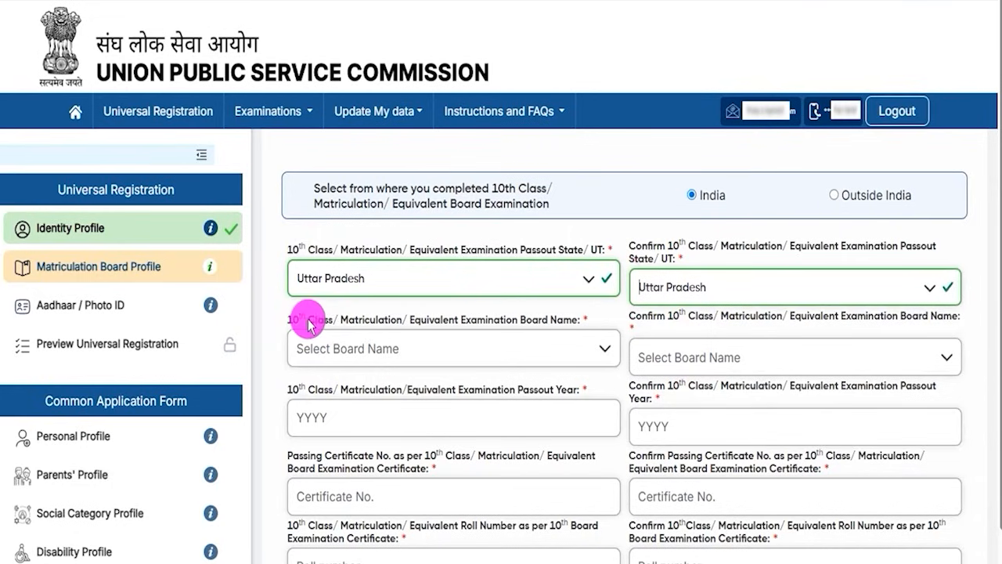
Set the 10th class Examination Board Name and its confirmation field to Central Board of Secondary Education.
drag(309, 323, 497, 326)
click(483, 321)
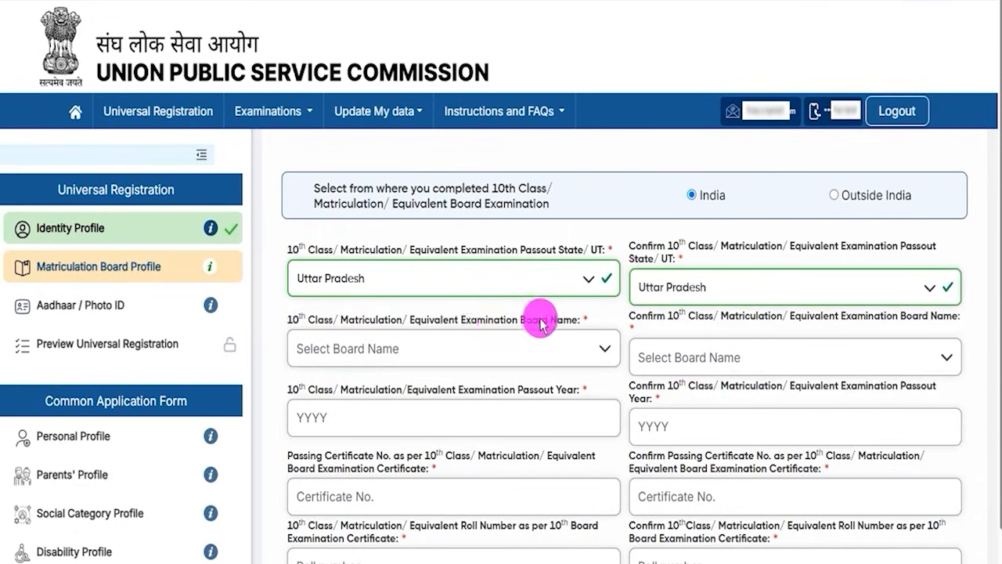
click(452, 347)
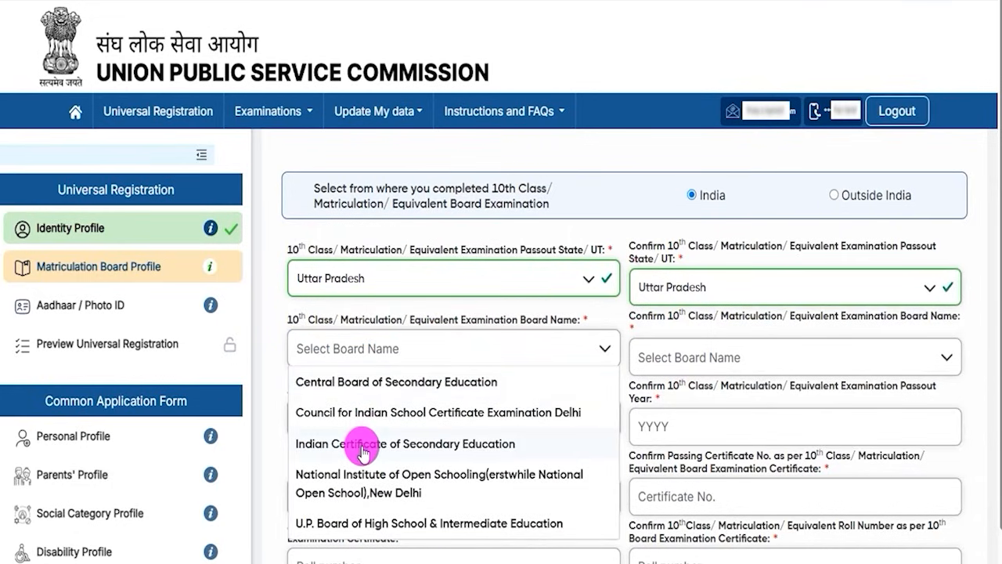
click(391, 381)
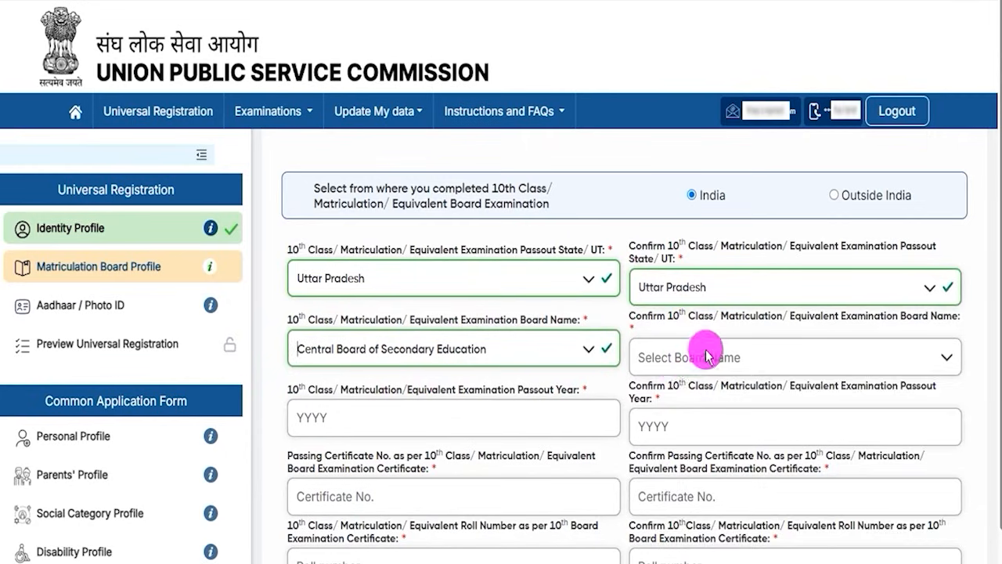
click(707, 355)
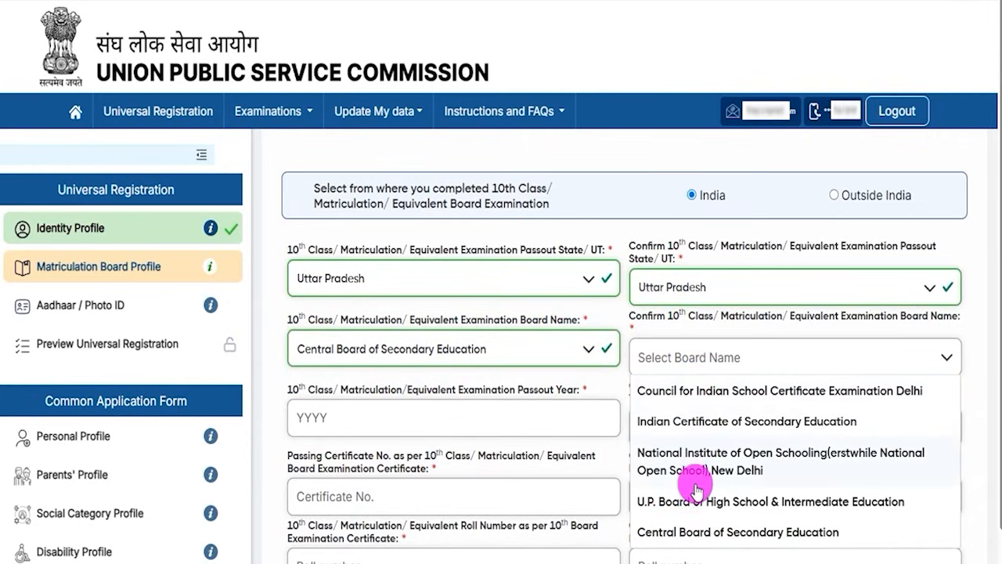
click(689, 536)
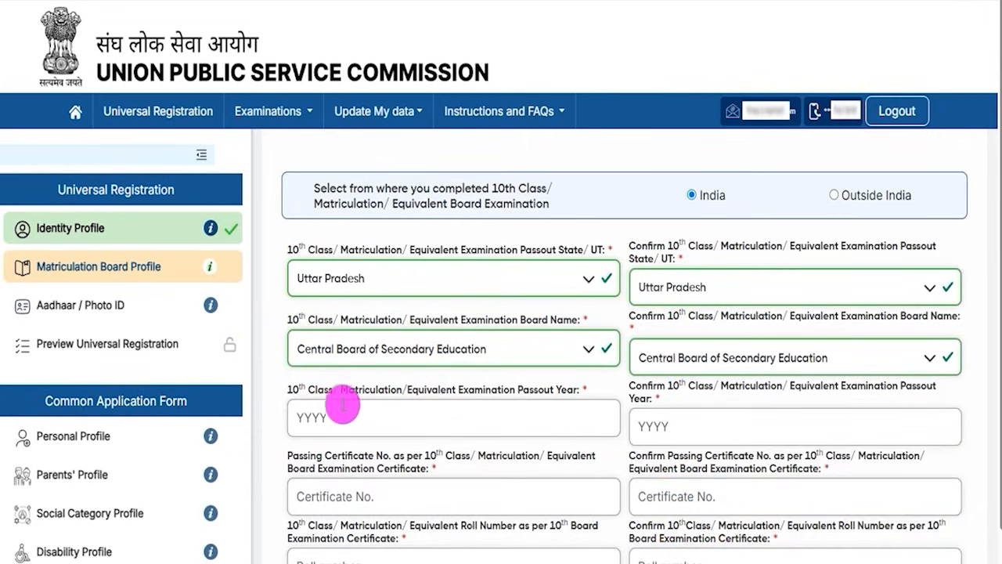
Go through the 10th class Passout Year fields and highlight the Passing Certificate No. label.
drag(315, 389, 435, 396)
click(379, 411)
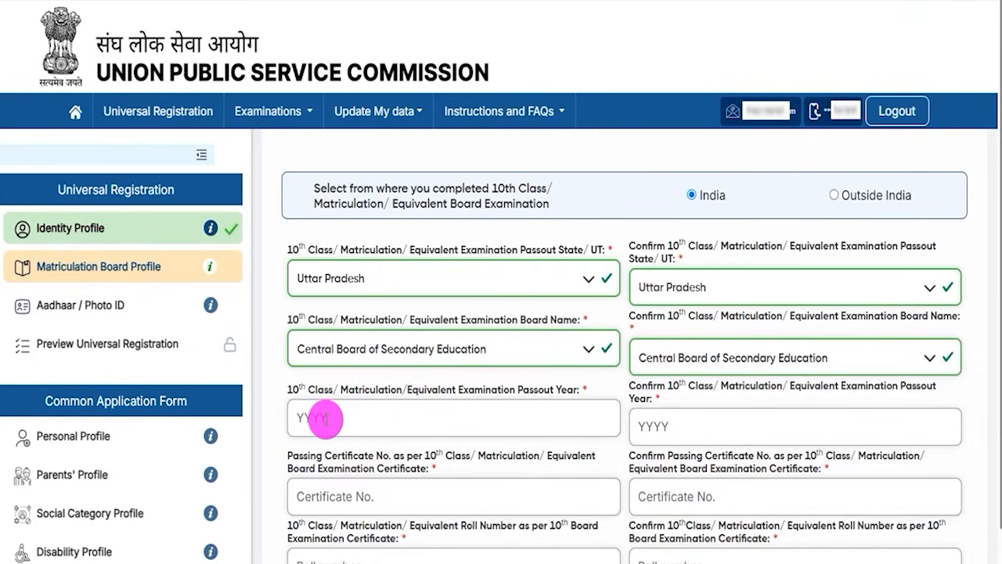
click(680, 426)
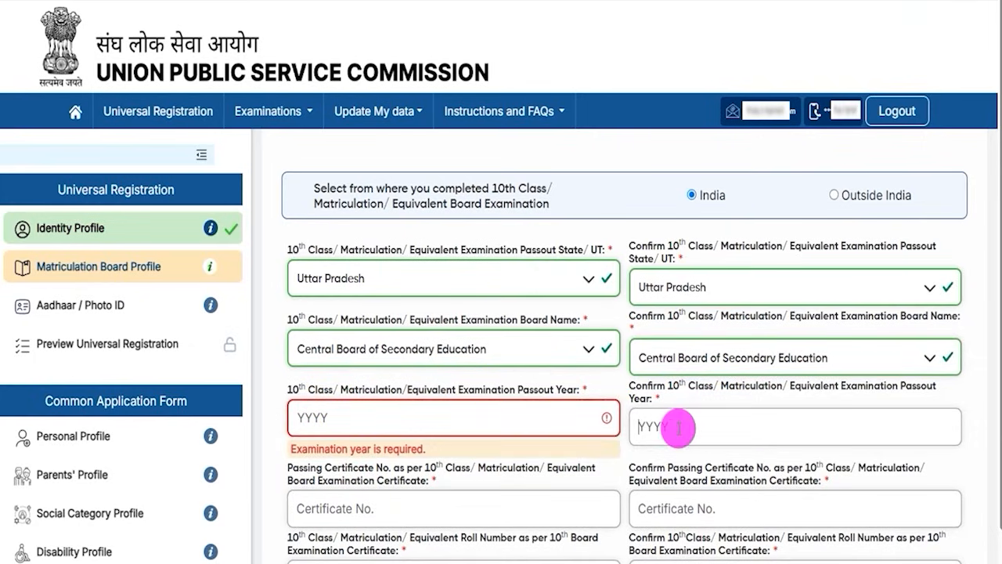
scroll(425, 408, down, 2)
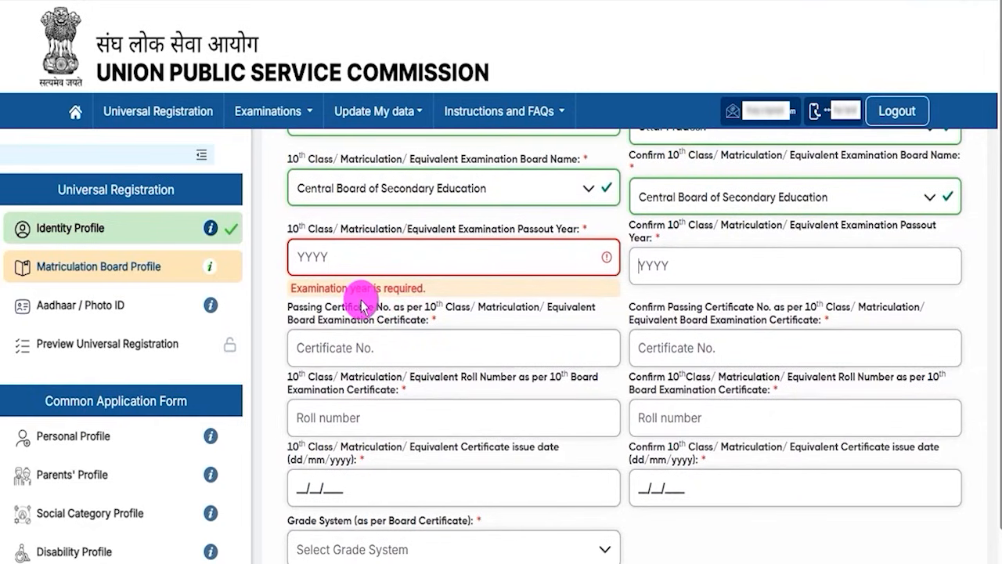
drag(316, 289, 387, 290)
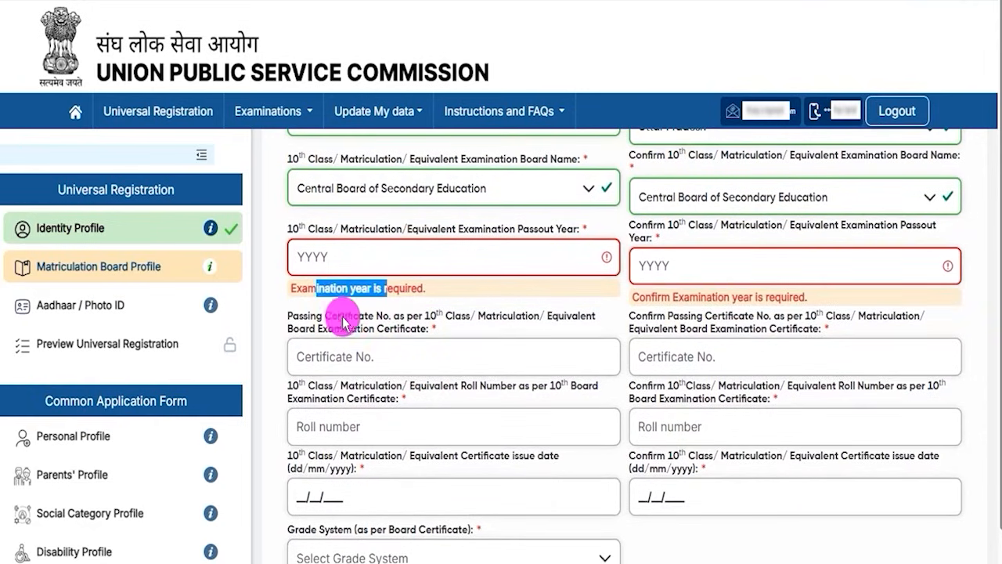
drag(324, 322, 402, 317)
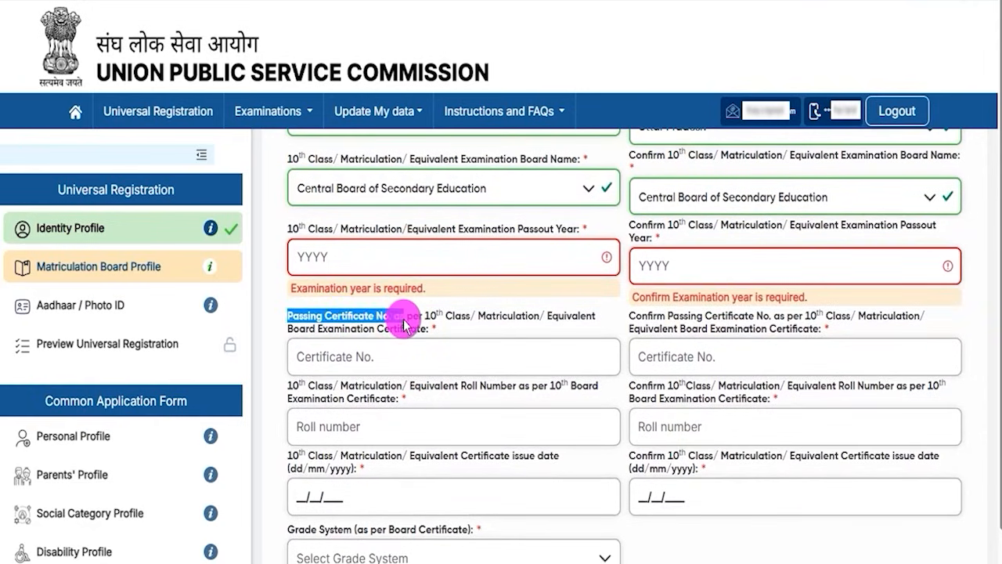
Go through the 10th class Passing Certificate No. and Roll Number fields along with their confirmation fields.
click(385, 356)
click(729, 359)
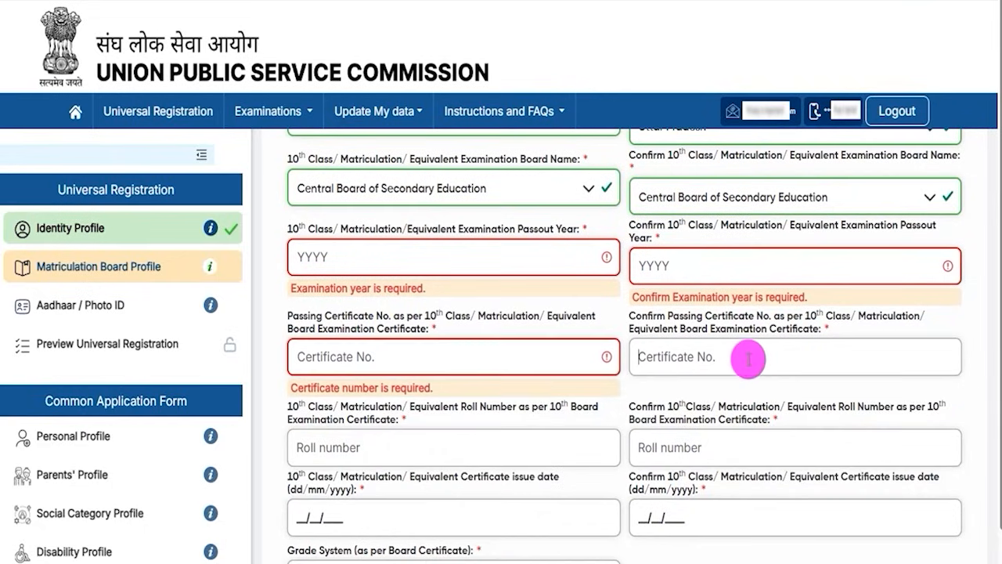
scroll(748, 360, down, 3)
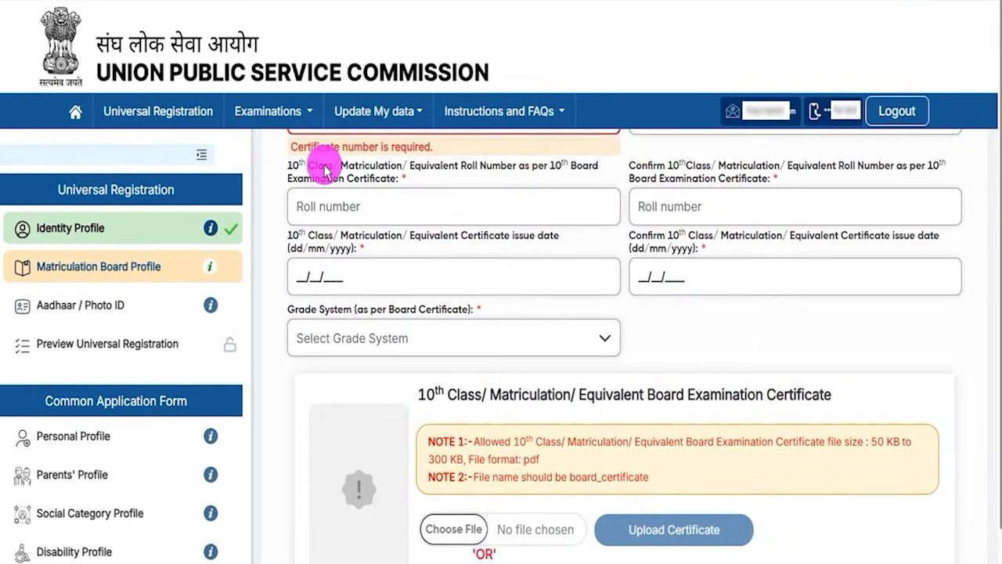
drag(287, 163, 492, 165)
click(486, 168)
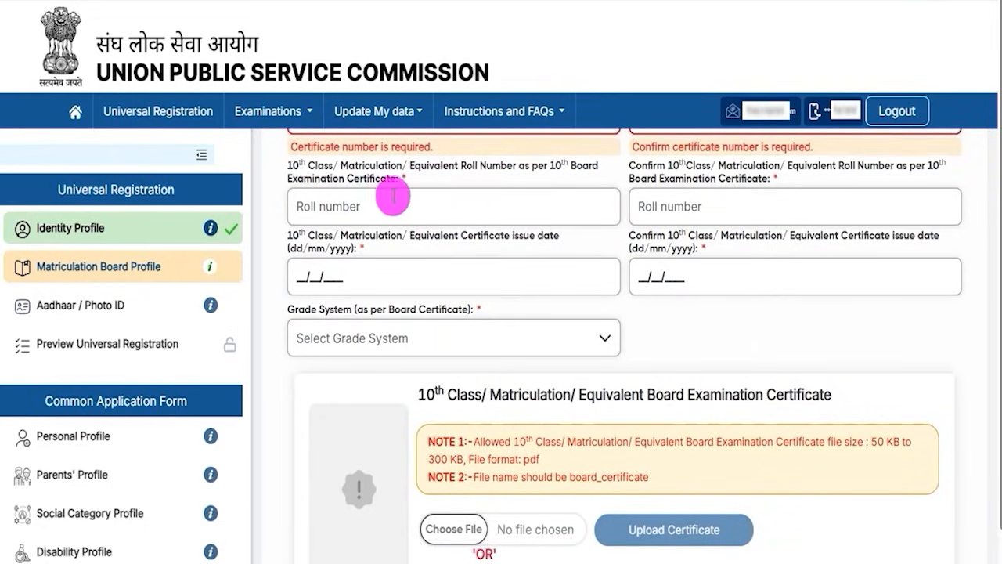
click(683, 205)
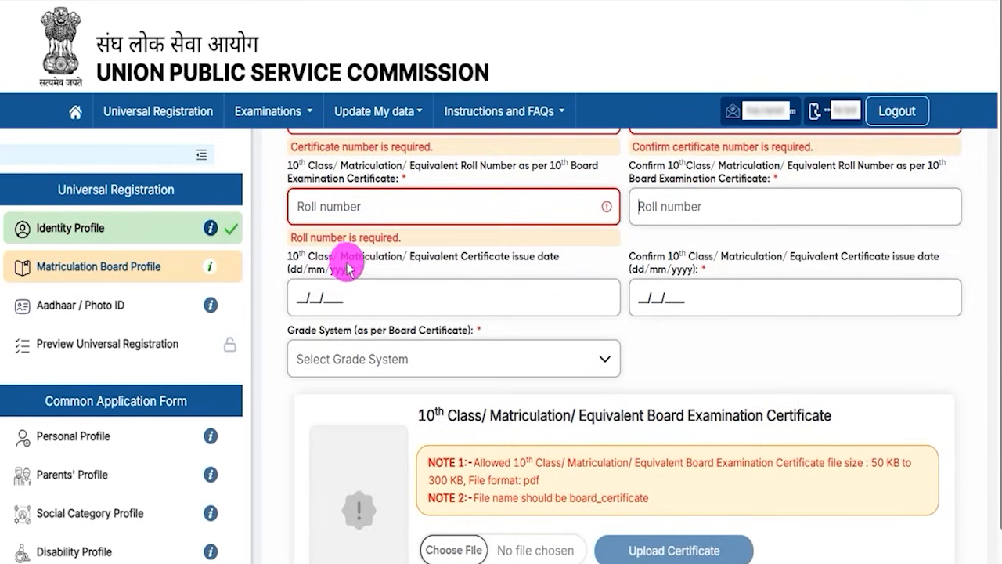
Highlight the 10th class Certificate issue date label and go through the date field and its confirmation field.
drag(324, 259, 405, 256)
click(405, 256)
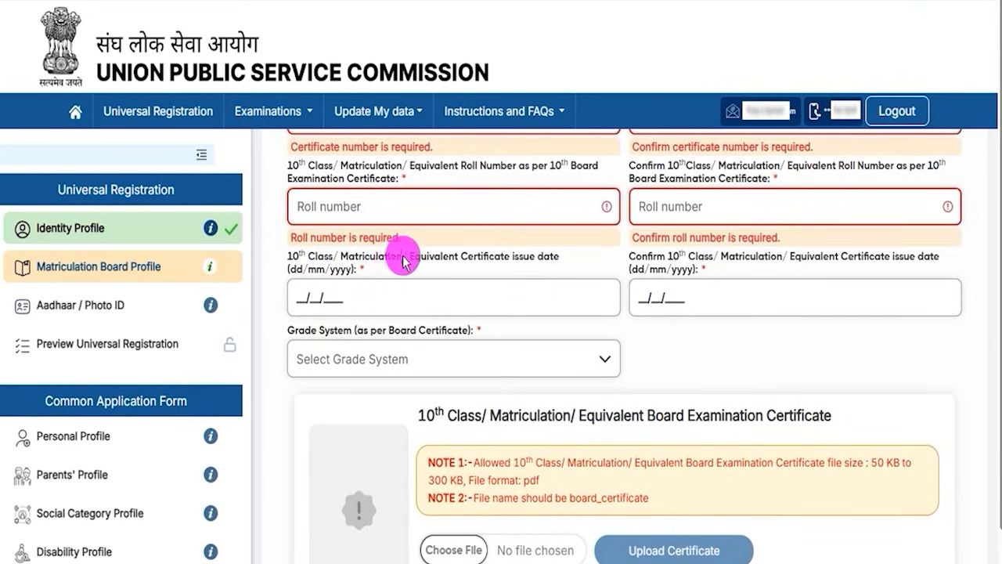
click(316, 299)
click(637, 298)
click(648, 300)
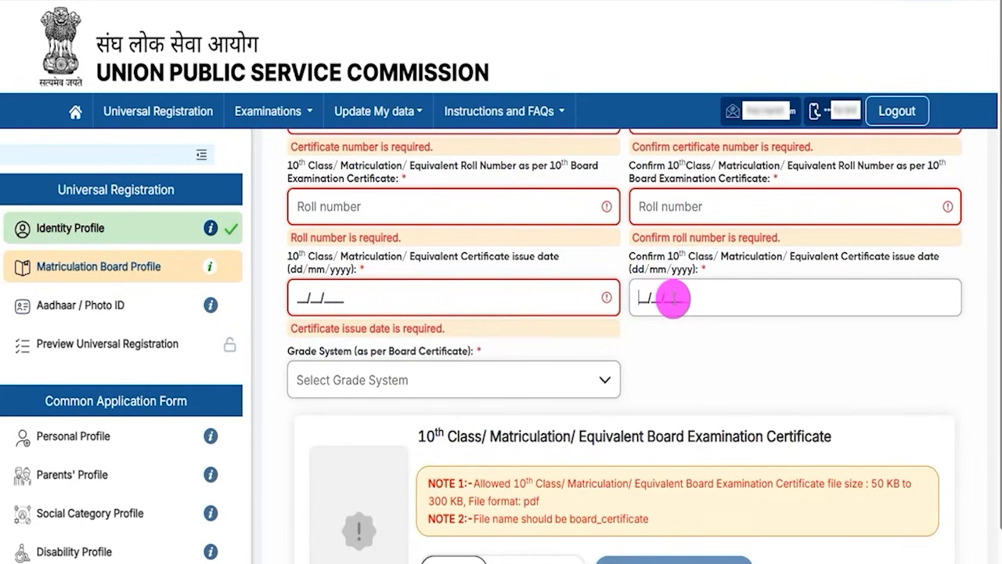
Set the Grade System to Percentage(%) Marks and the Percentage of Marks to 60.
click(387, 383)
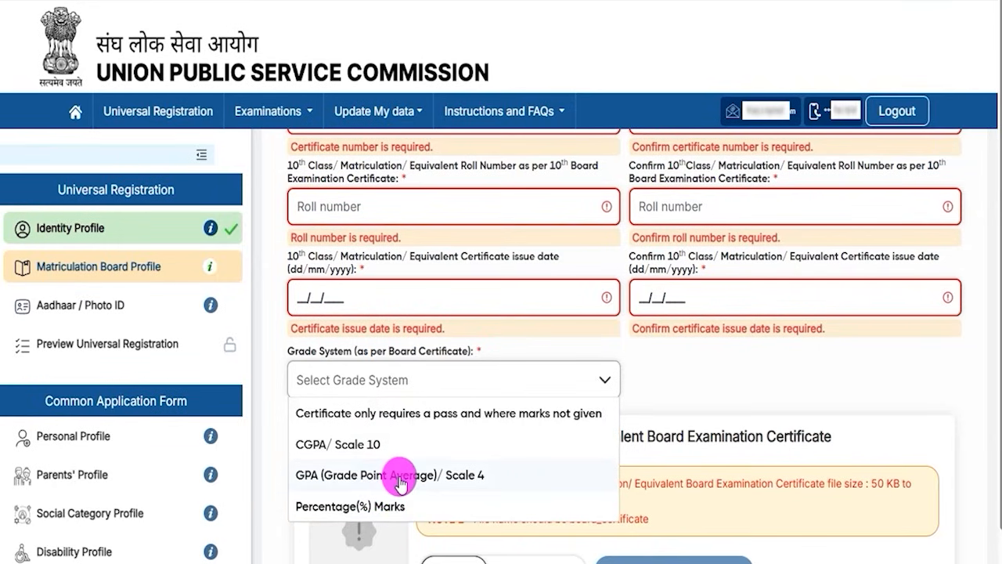
click(373, 507)
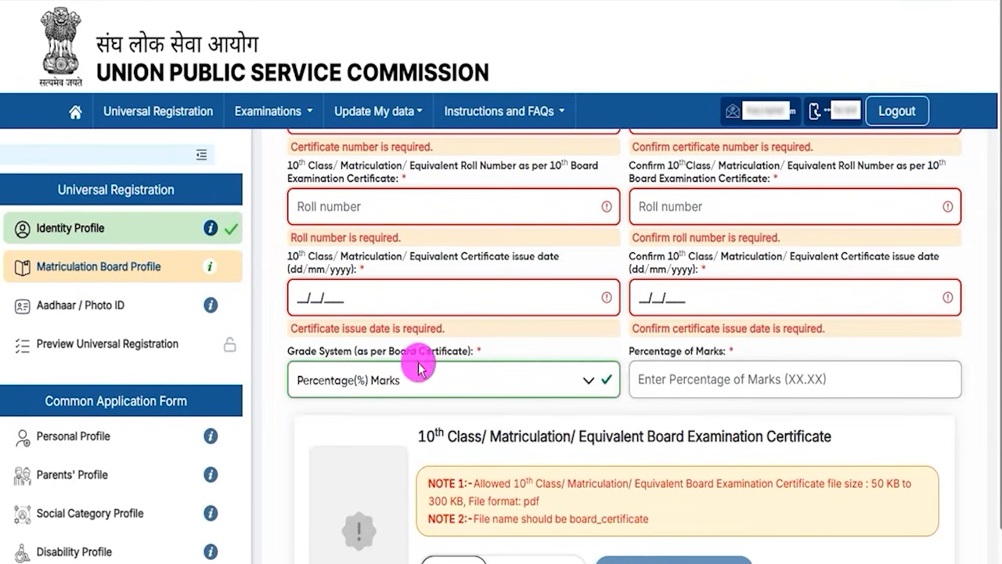
click(662, 376)
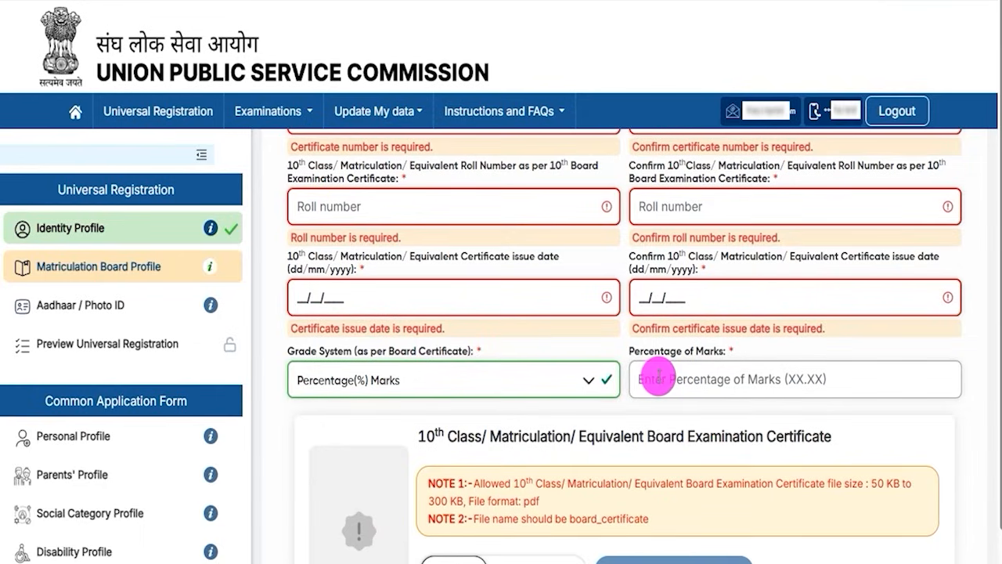
text(60)
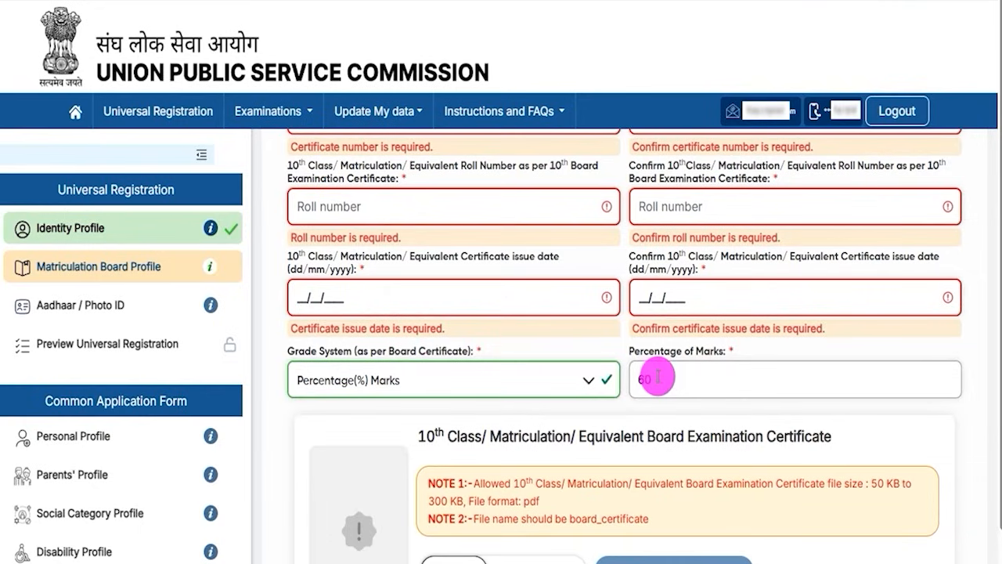
click(476, 434)
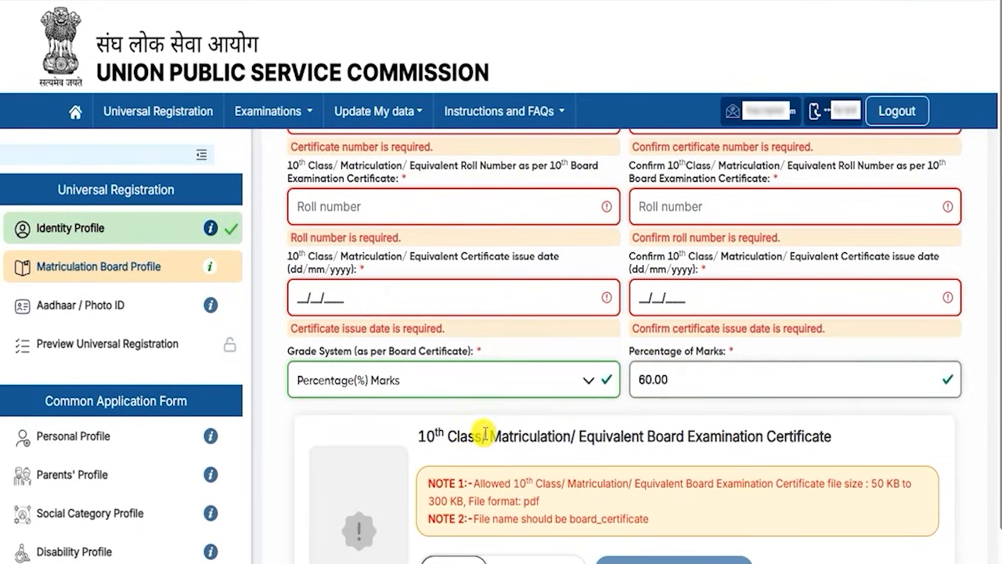
Highlight the file size, pdf format and board_certificate file name requirements in the 10th class certificate upload notes.
scroll(526, 416, down, 2)
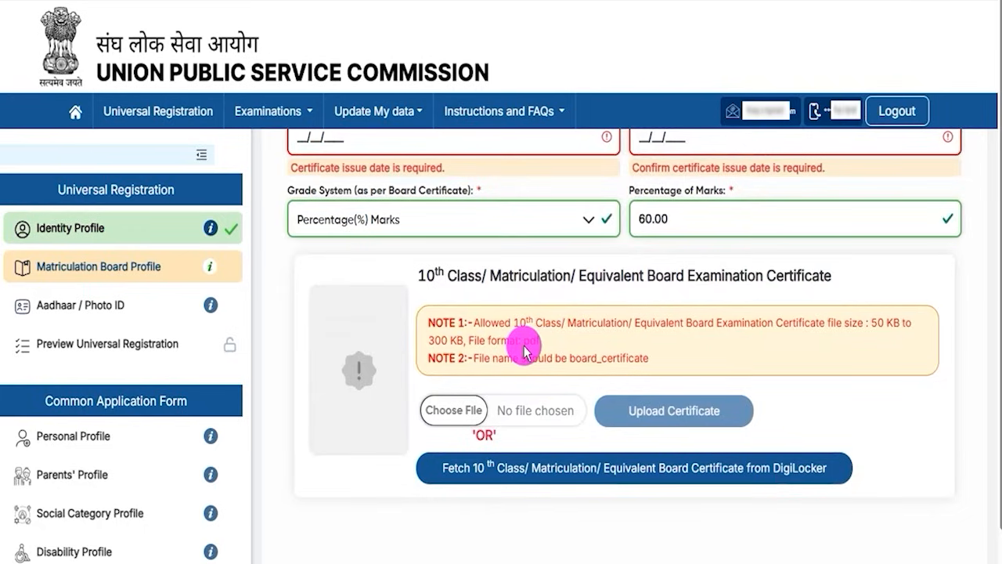
double_click(878, 323)
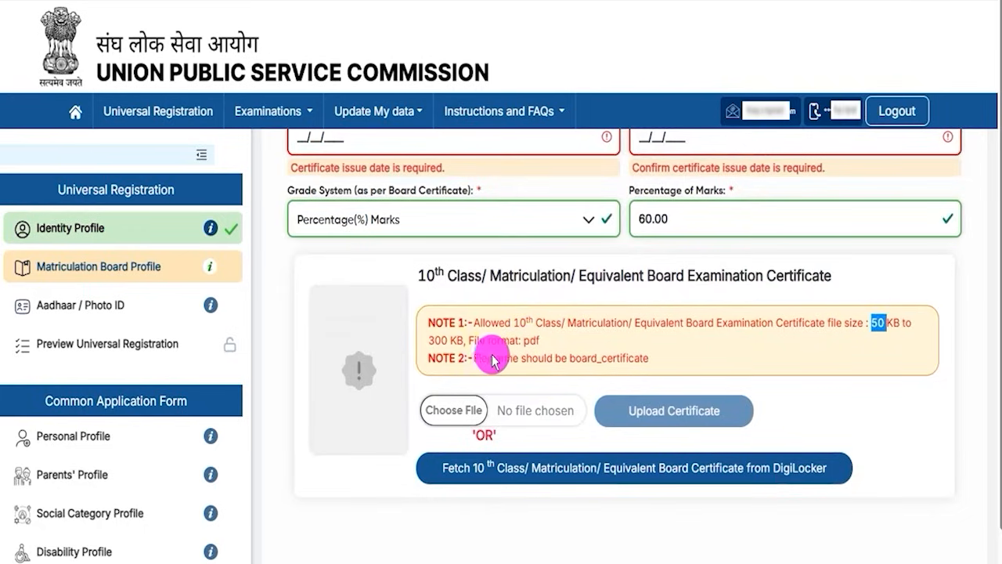
drag(435, 340, 450, 339)
click(538, 343)
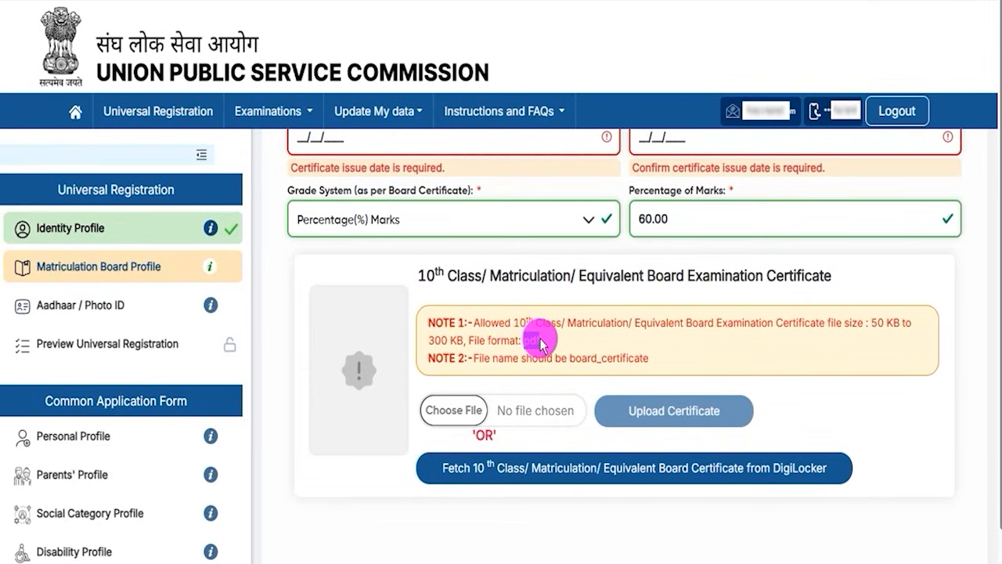
drag(571, 357, 652, 360)
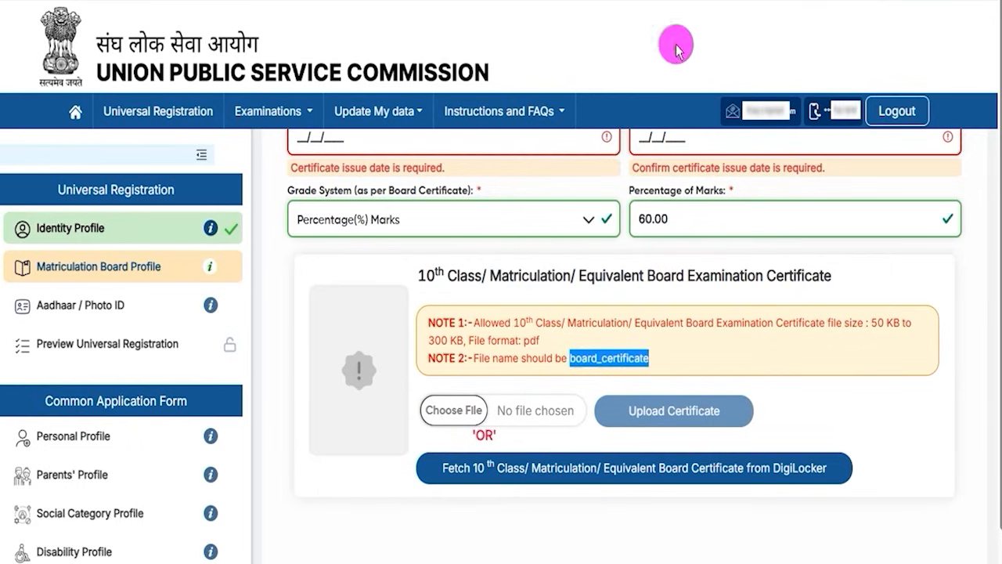
Mark the Choose File, Upload Certificate and DigiLocker fetch options with hand-drawn red ticks.
click(469, 403)
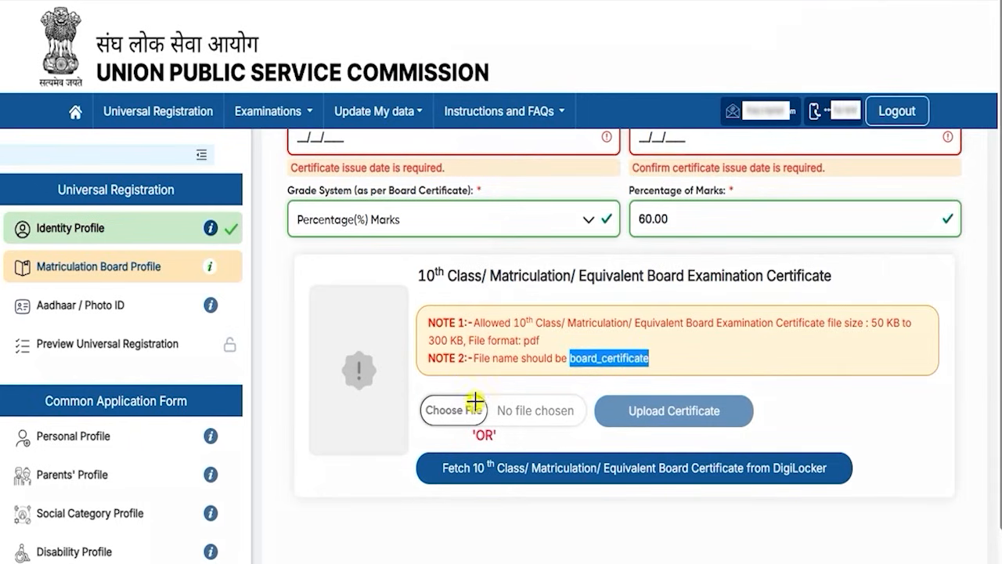
drag(475, 402, 515, 376)
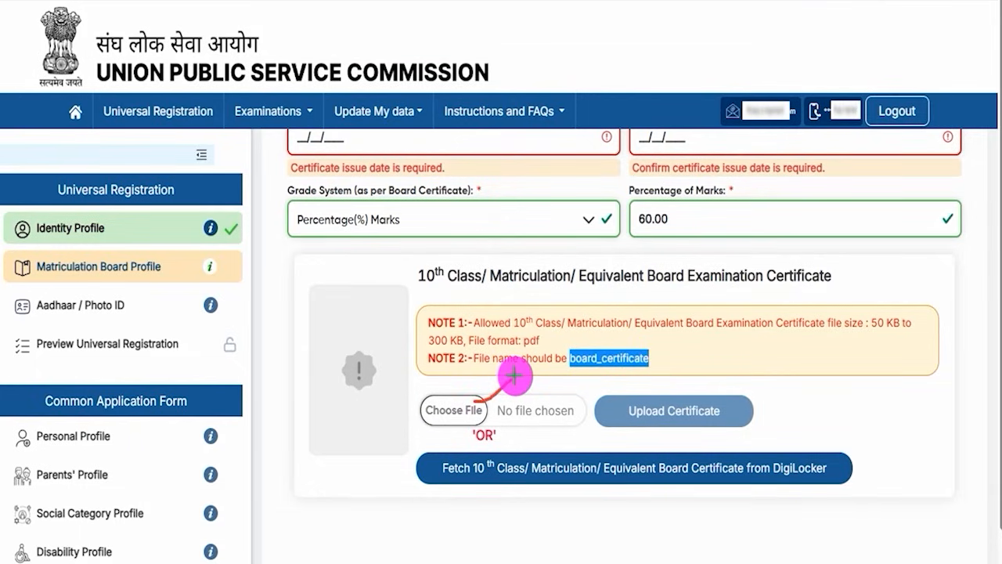
drag(728, 409, 762, 383)
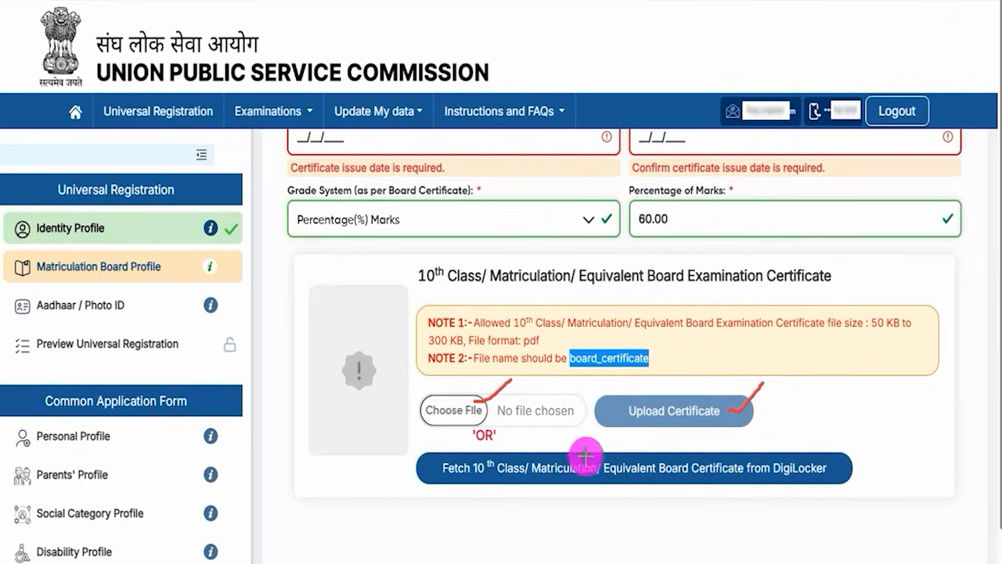
drag(836, 473, 877, 443)
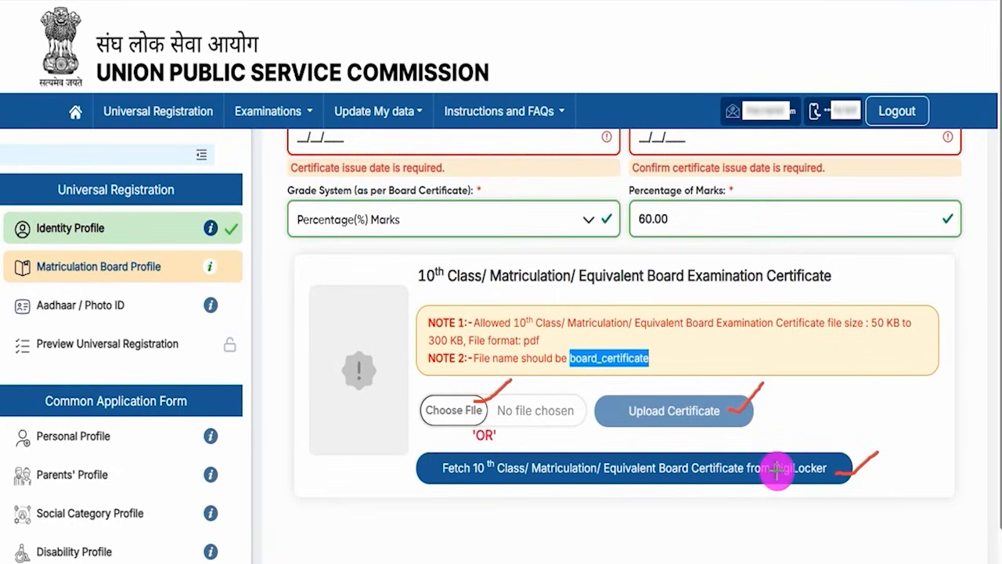
Accept the declaration and submit the Matriculation Board Profile through its review page.
scroll(537, 470, down, 2)
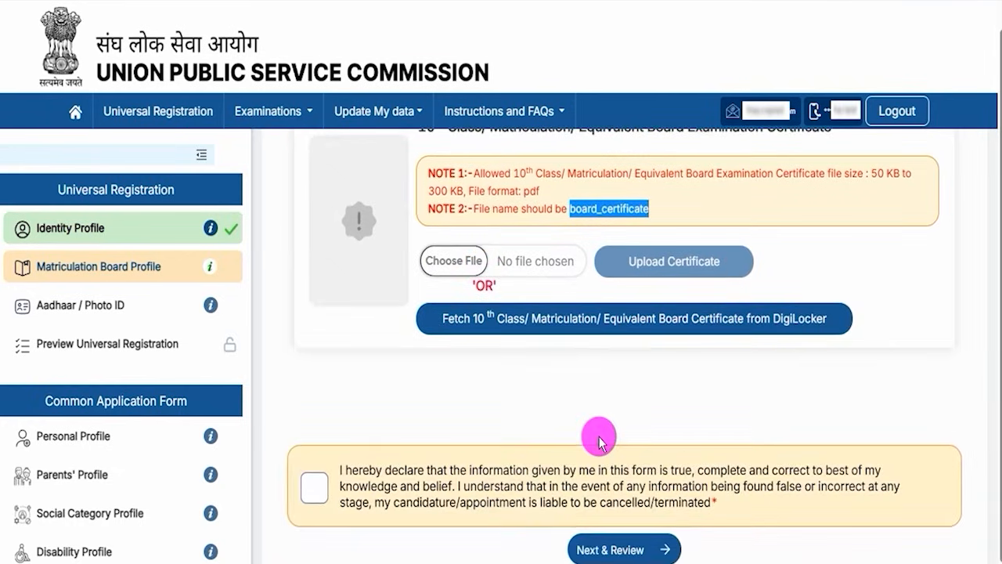
click(314, 488)
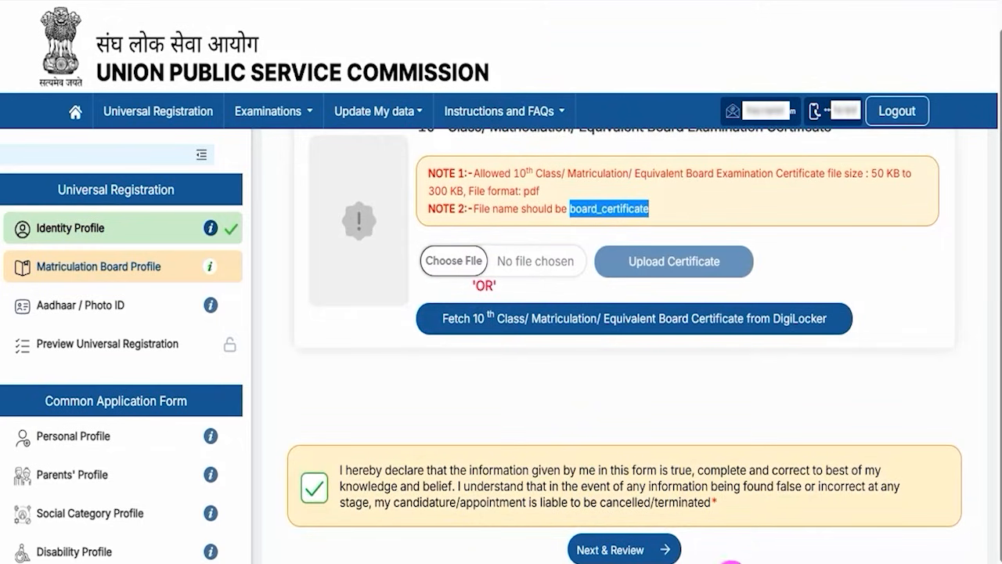
drag(895, 546, 708, 553)
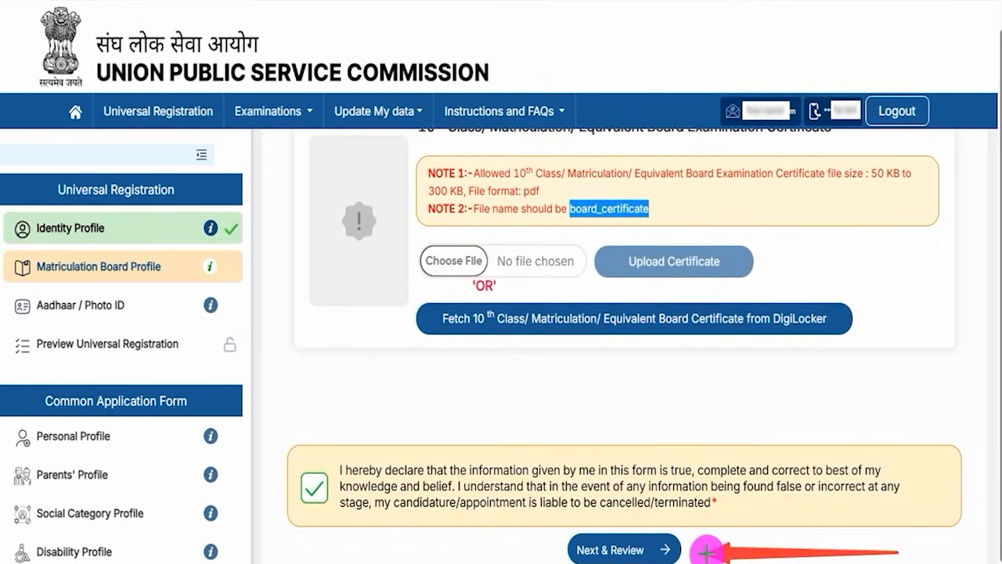
click(679, 547)
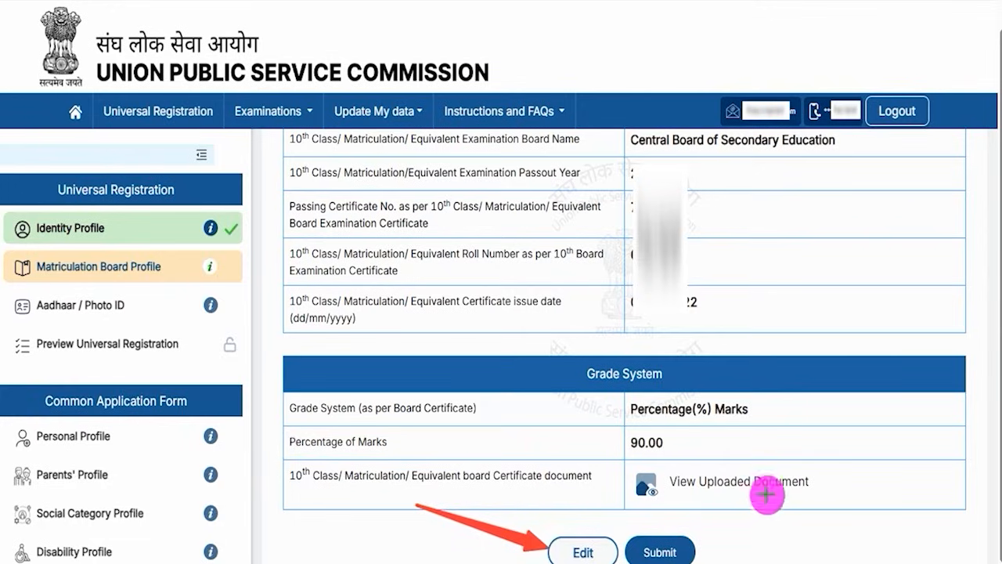
click(697, 536)
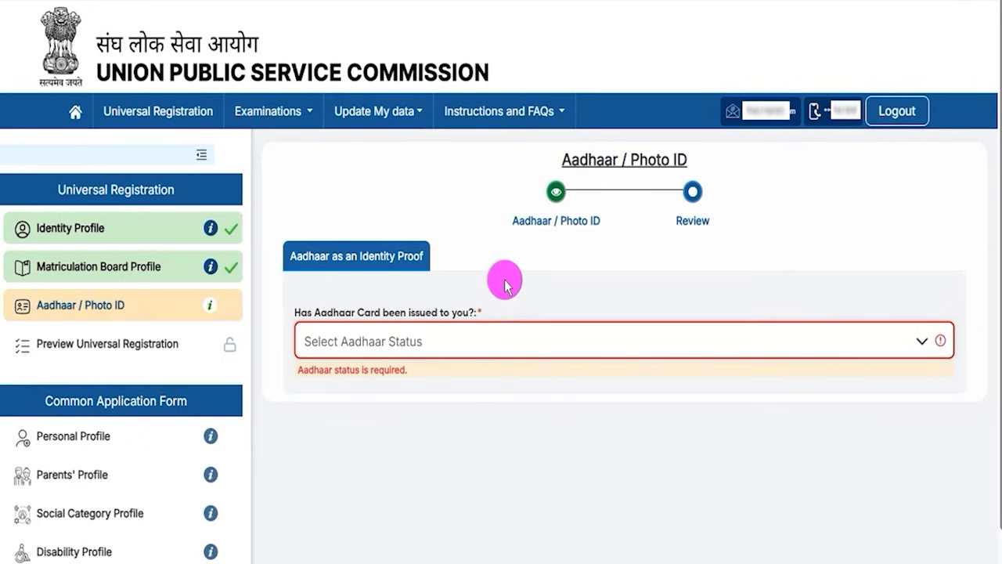
Set the Aadhaar status to "Yes, I have been issued Aadhaar card and consent to proceed for verification" and accept the consent statement.
click(459, 338)
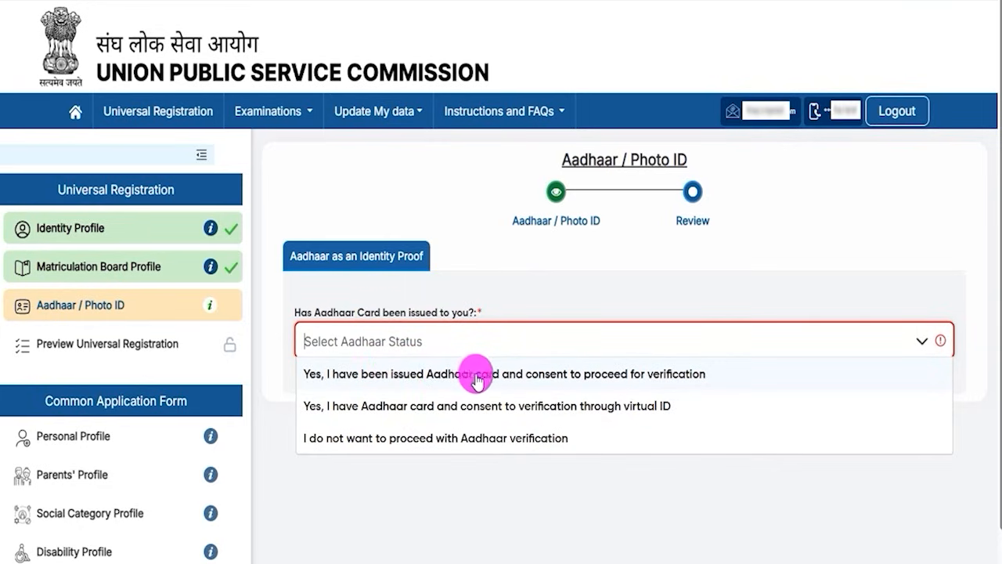
click(671, 376)
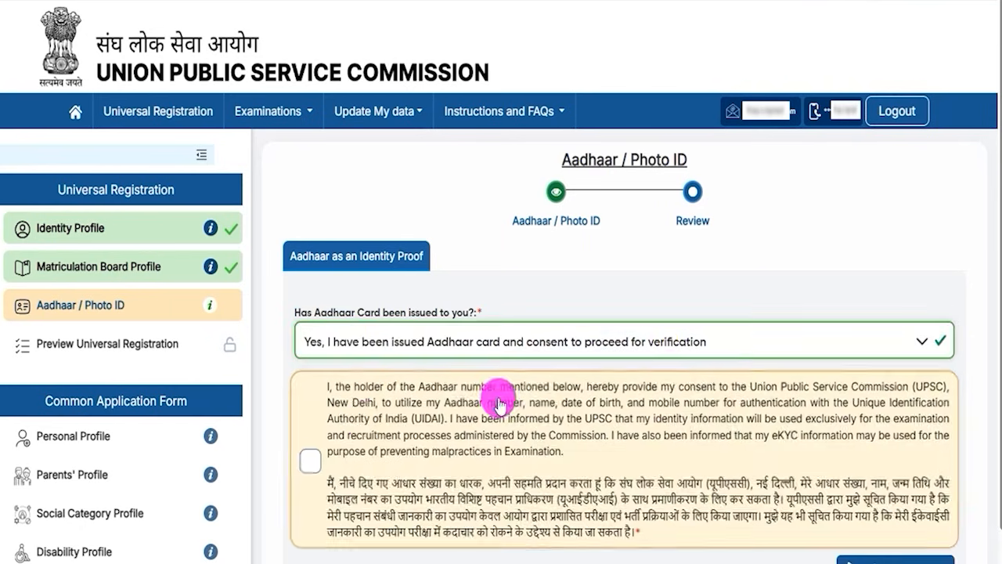
click(315, 464)
scroll(627, 415, down, 3)
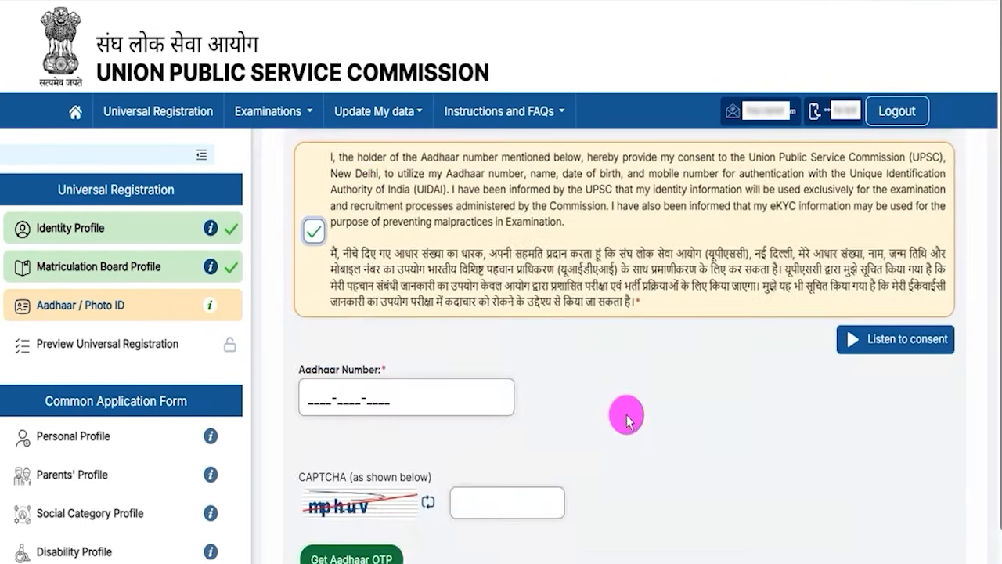
Go through the Aadhaar Number and CAPTCHA fields down to the Aadhaar OTP request.
click(331, 400)
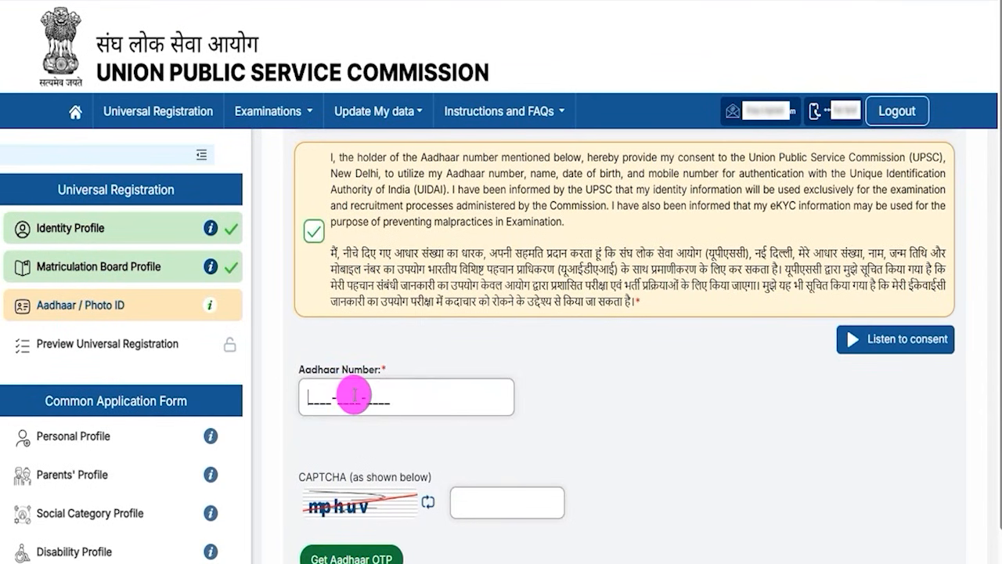
scroll(391, 458, down, 1)
click(481, 474)
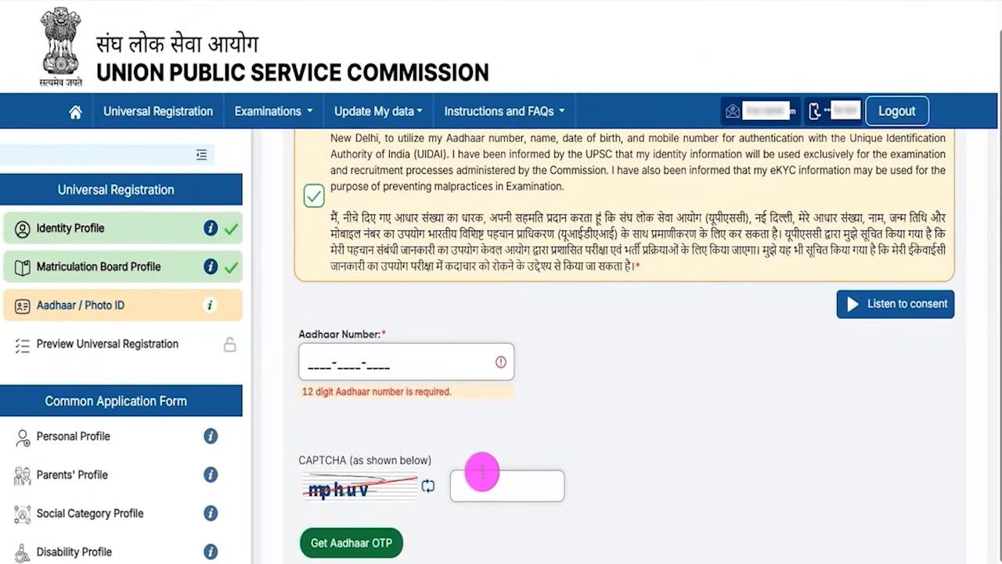
scroll(559, 443, down, 1)
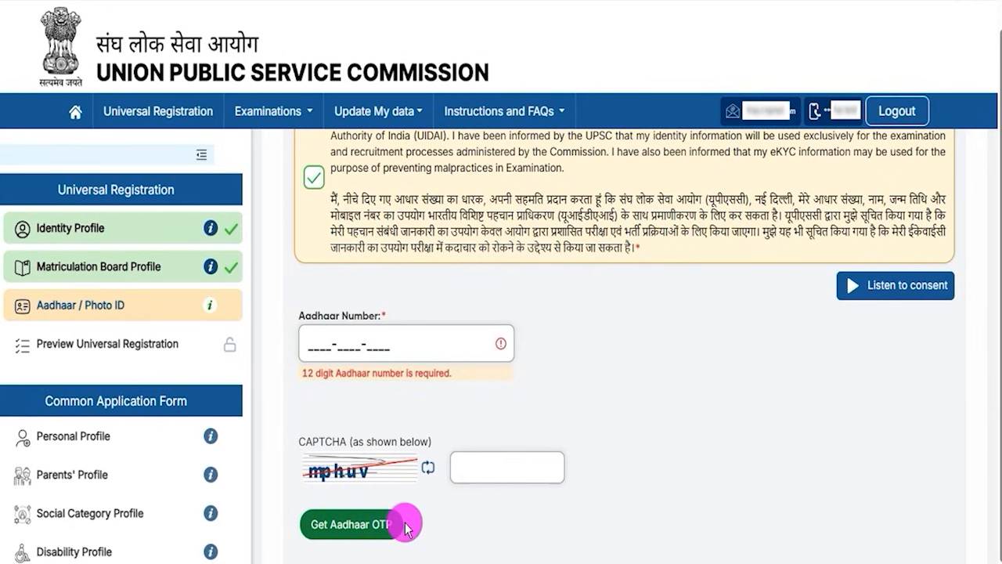
Change the Aadhaar status to "I do not want to proceed with Aadhaar verification".
scroll(460, 513, up, 4)
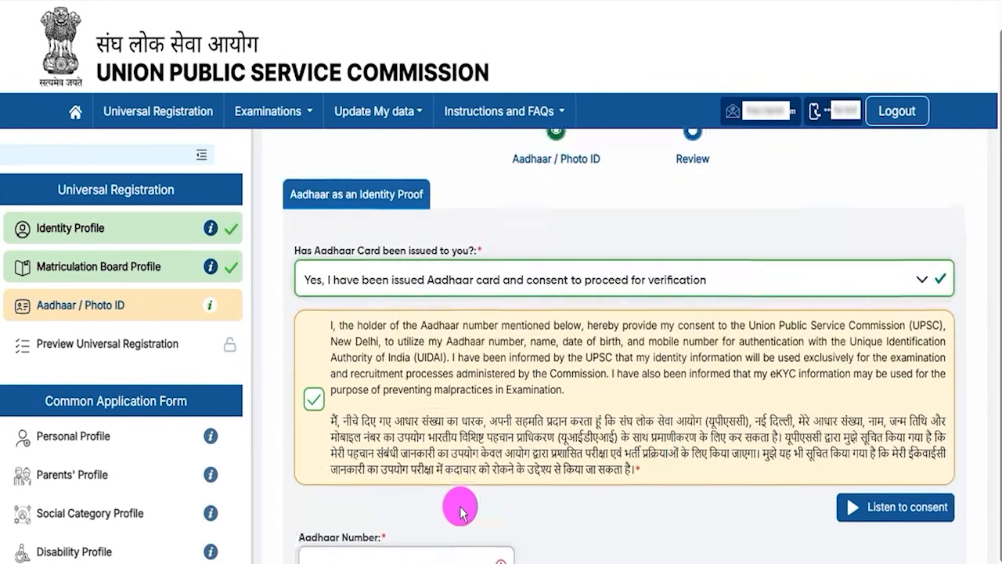
click(443, 316)
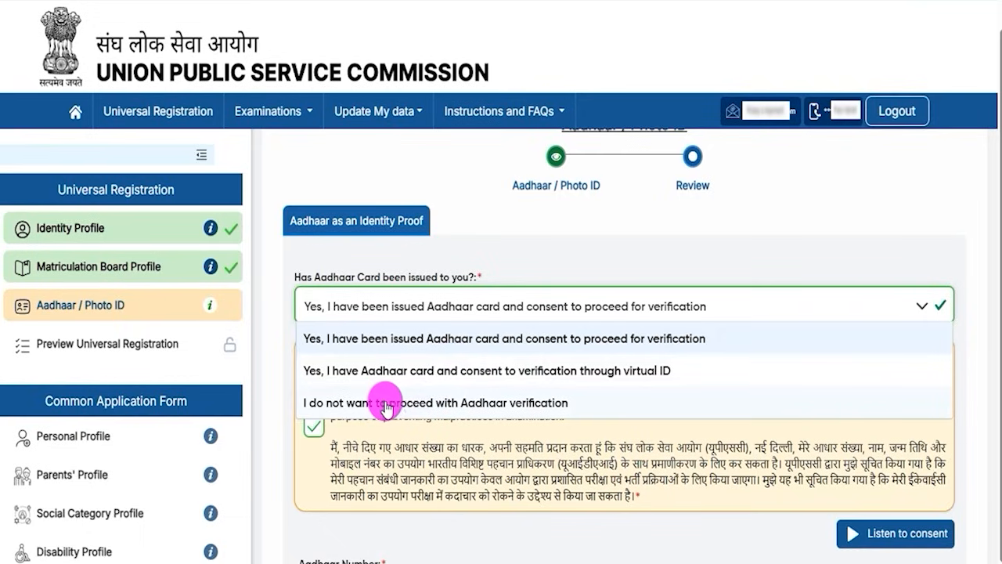
click(473, 402)
click(458, 388)
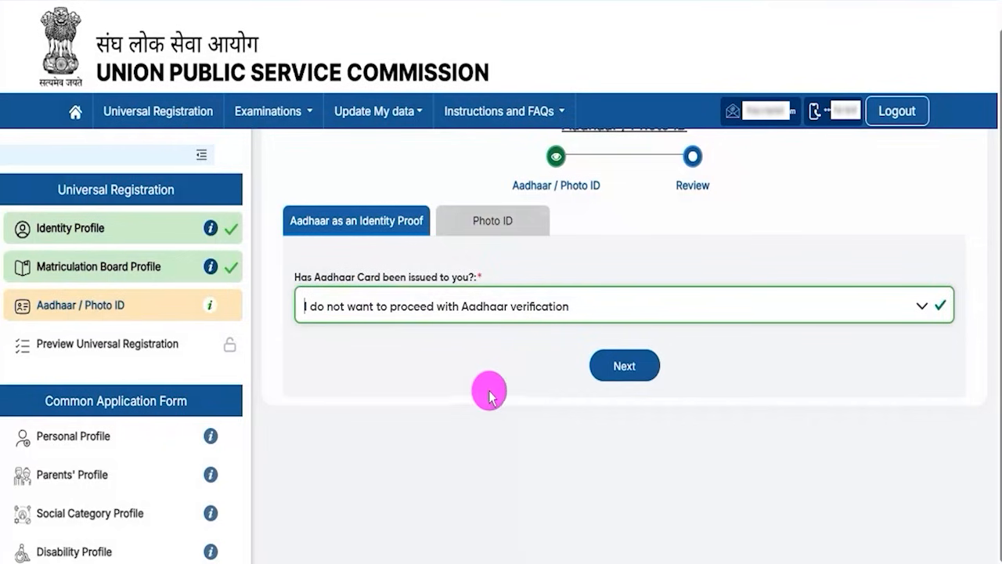
Continue to the Photo ID section and choose "Valid PAN Card" as the identity card.
click(618, 371)
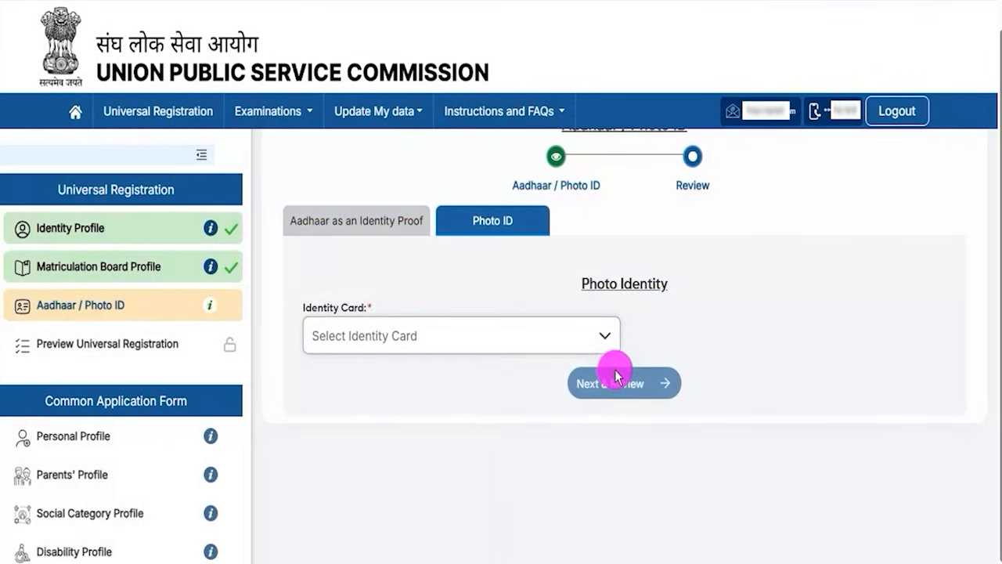
click(390, 339)
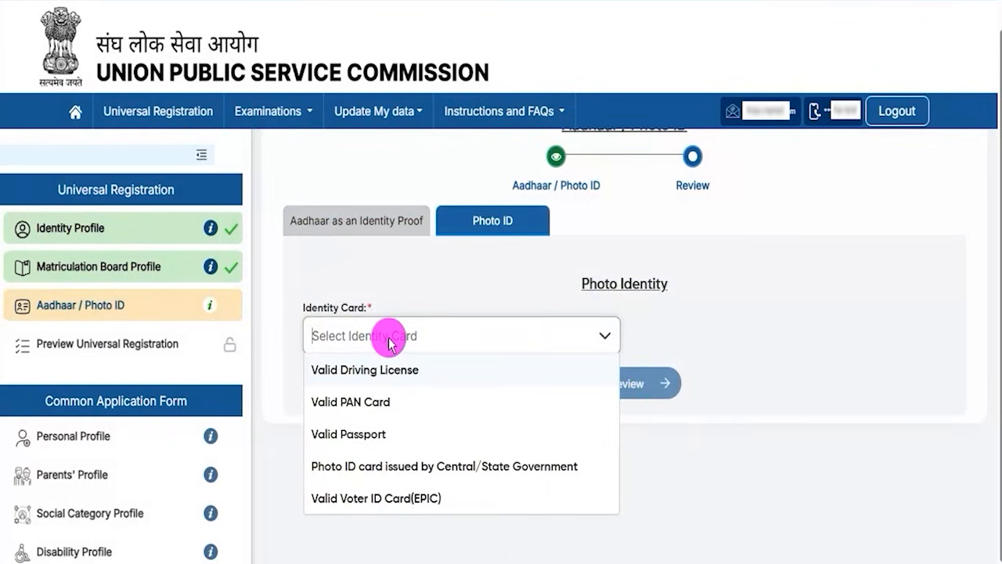
click(365, 403)
click(656, 335)
scroll(797, 449, down, 1)
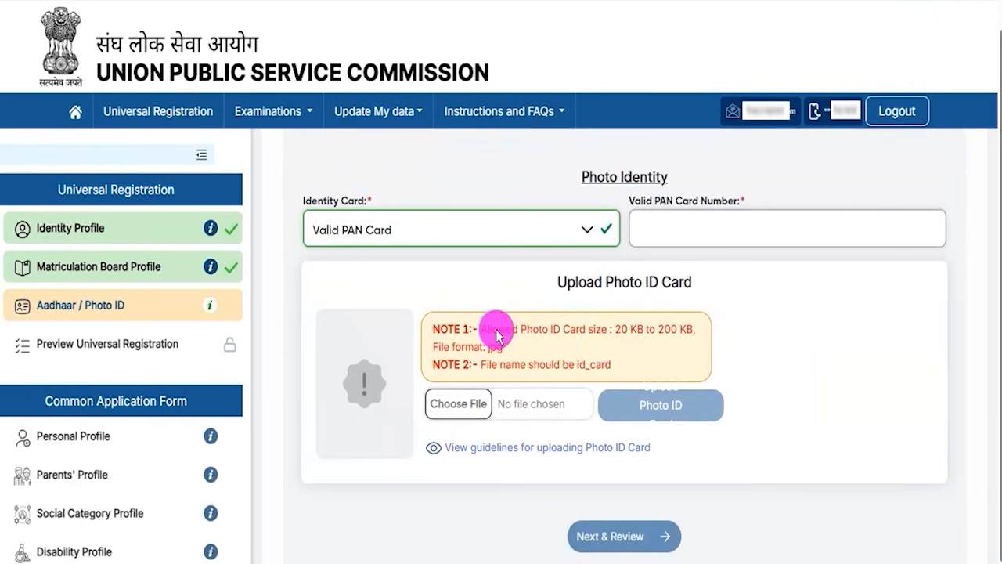
Examine the allowed size, format and file name for the Photo ID card upload, and compare this section with the Aadhaar identity proof section.
drag(496, 330, 564, 340)
drag(622, 349, 657, 348)
drag(483, 366, 465, 365)
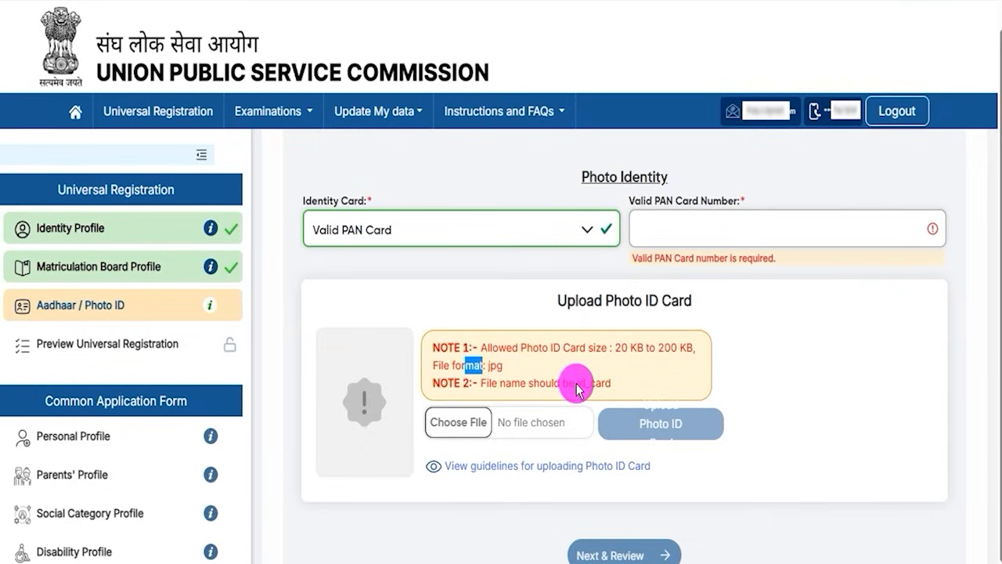
drag(577, 384, 598, 387)
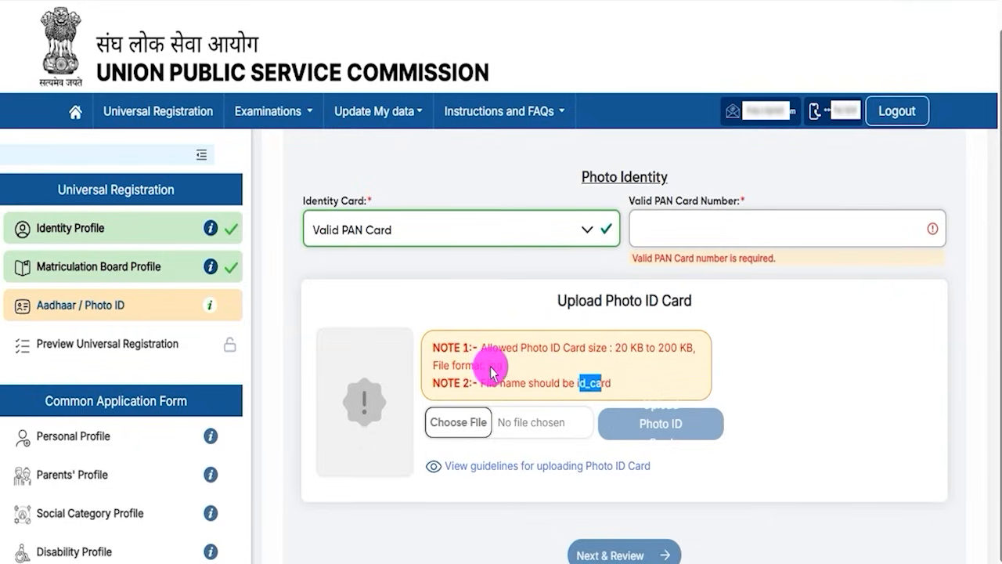
drag(492, 364, 506, 371)
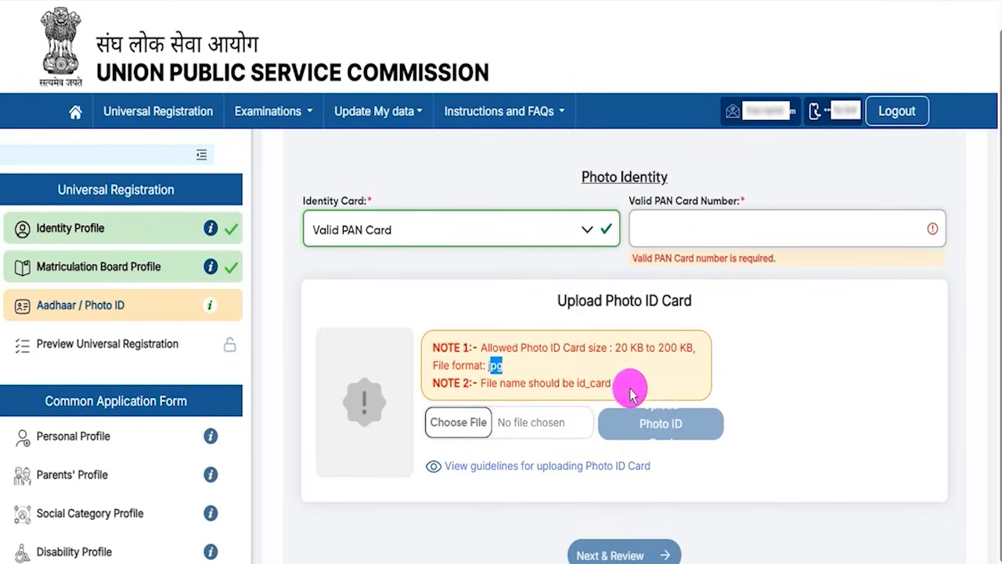
scroll(642, 399, up, 2)
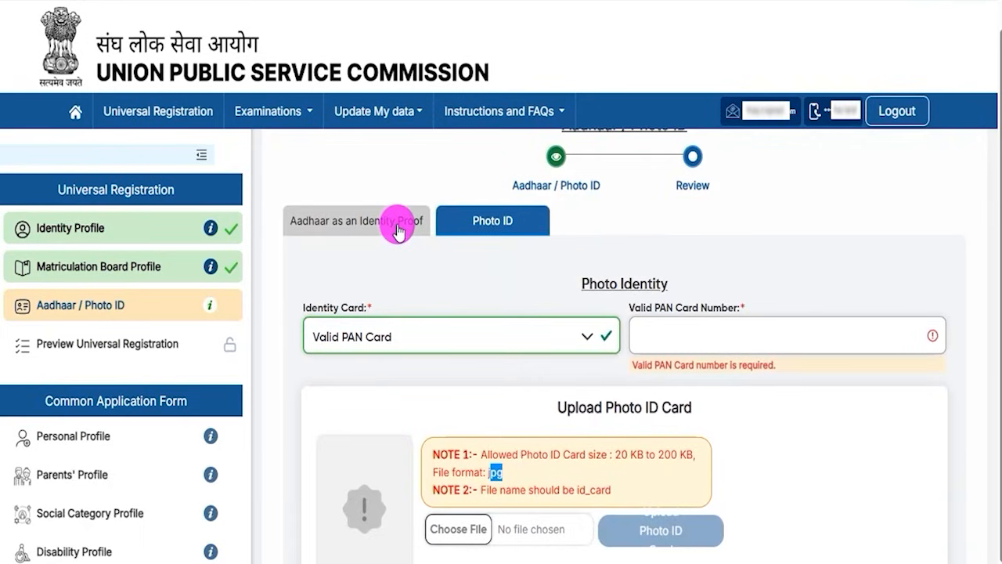
click(398, 227)
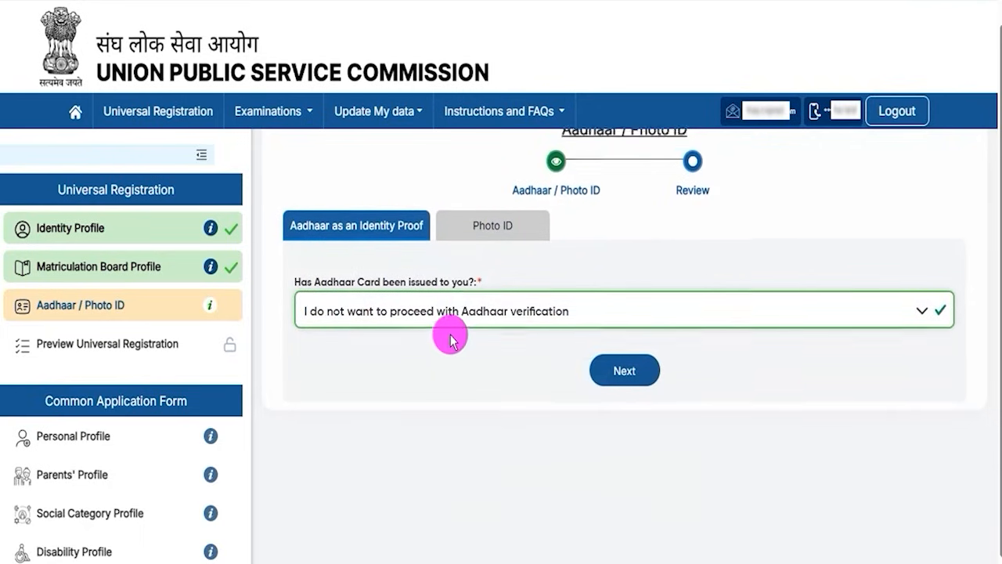
scroll(452, 321, up, 1)
click(479, 262)
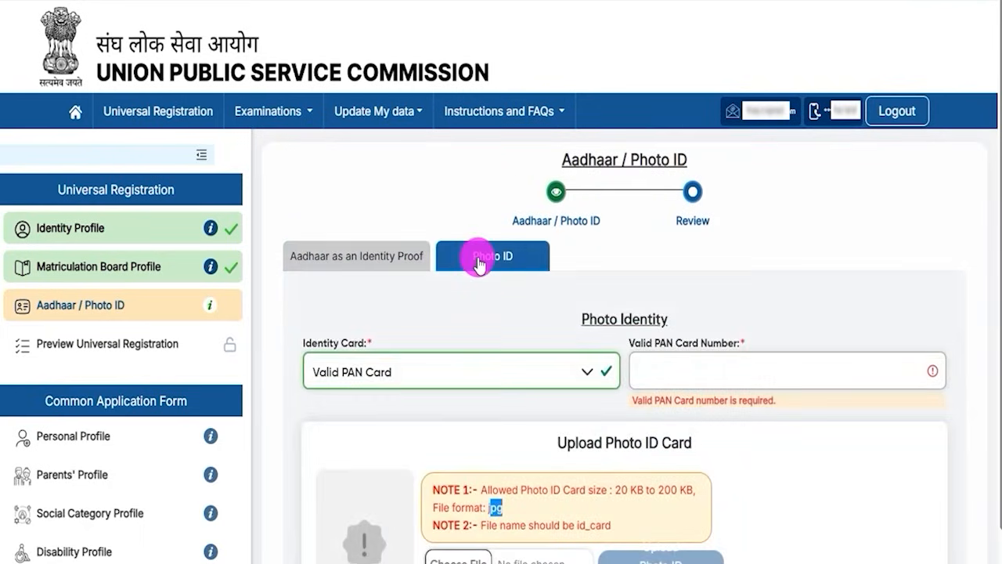
scroll(679, 438, down, 3)
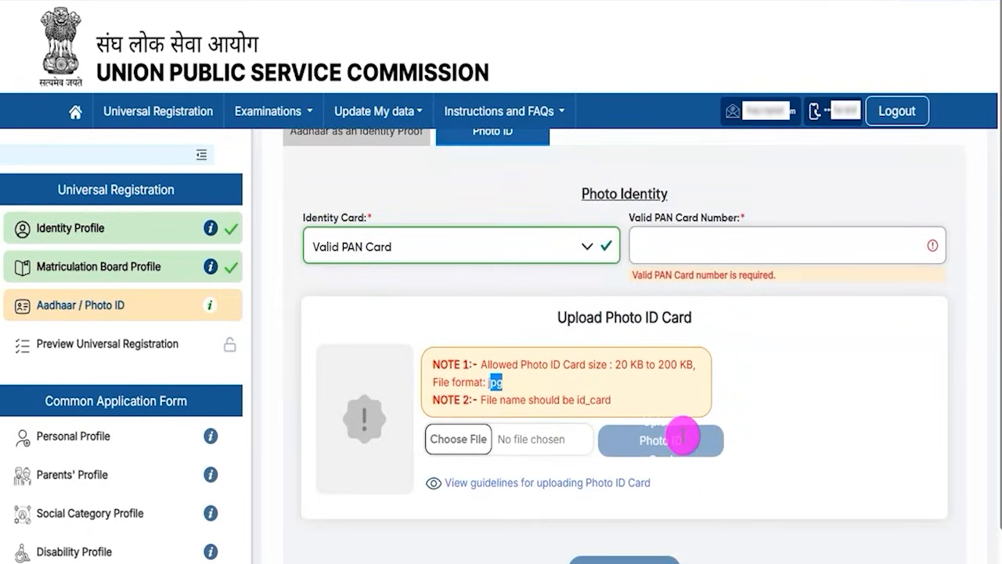
scroll(682, 440, up, 3)
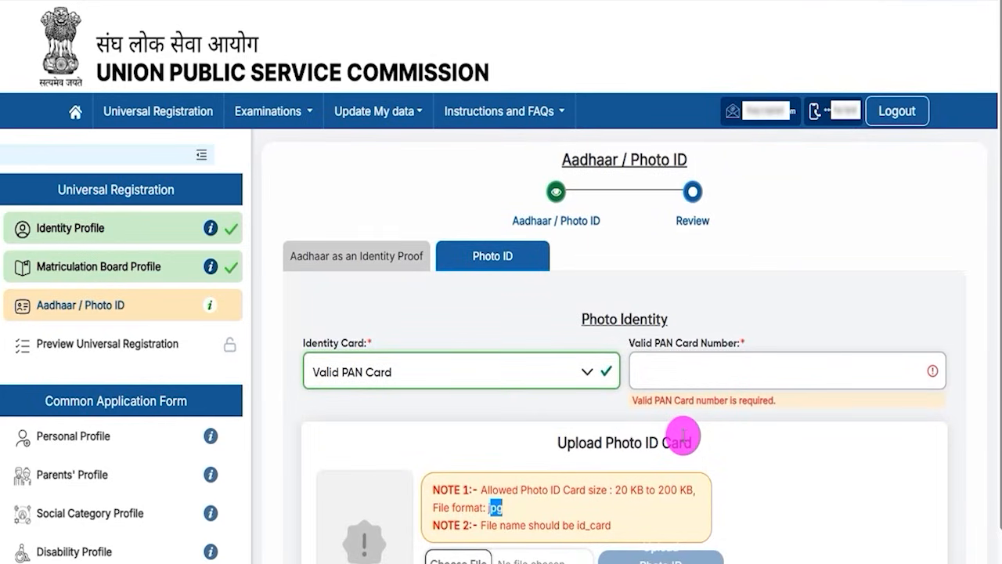
drag(568, 442, 678, 443)
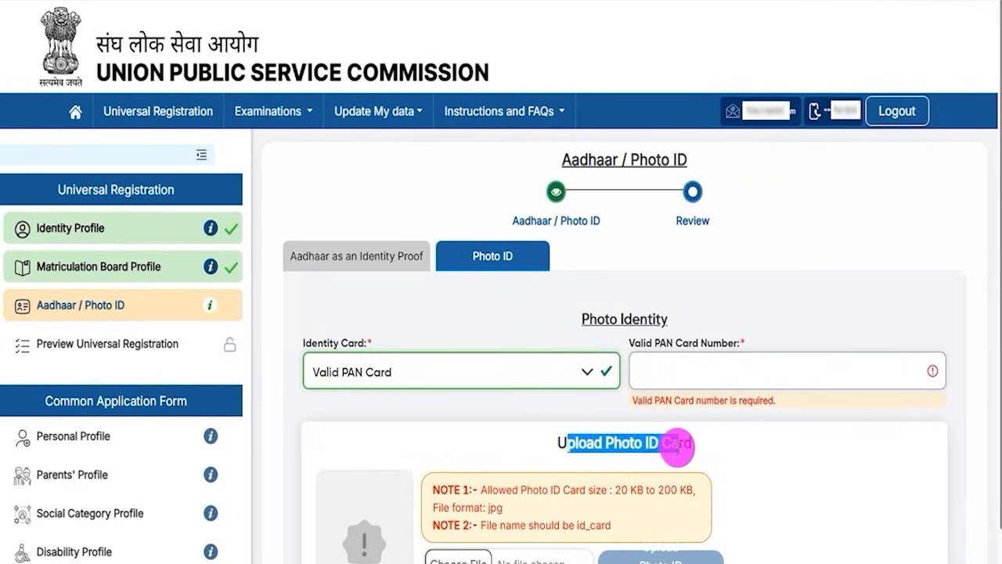
Set the Aadhaar status to "Yes, I have been issued Aadhaar card and consent to proceed for verification" and look over the consent statement.
click(385, 263)
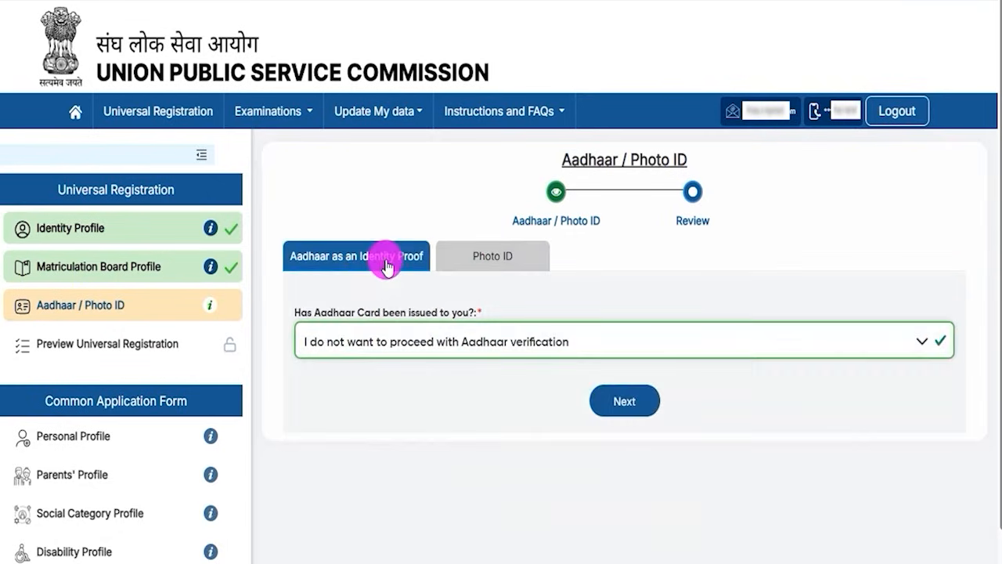
click(456, 347)
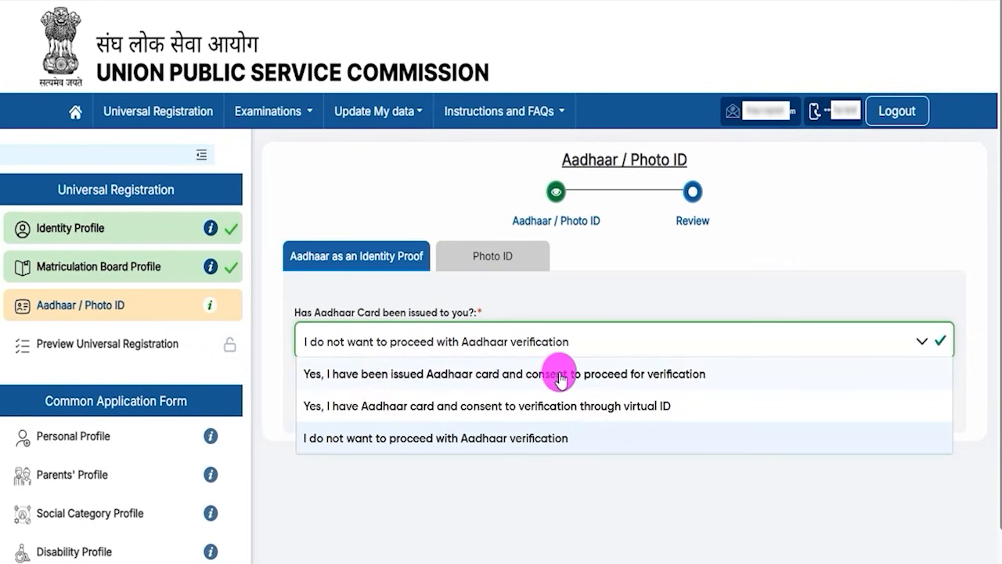
click(634, 380)
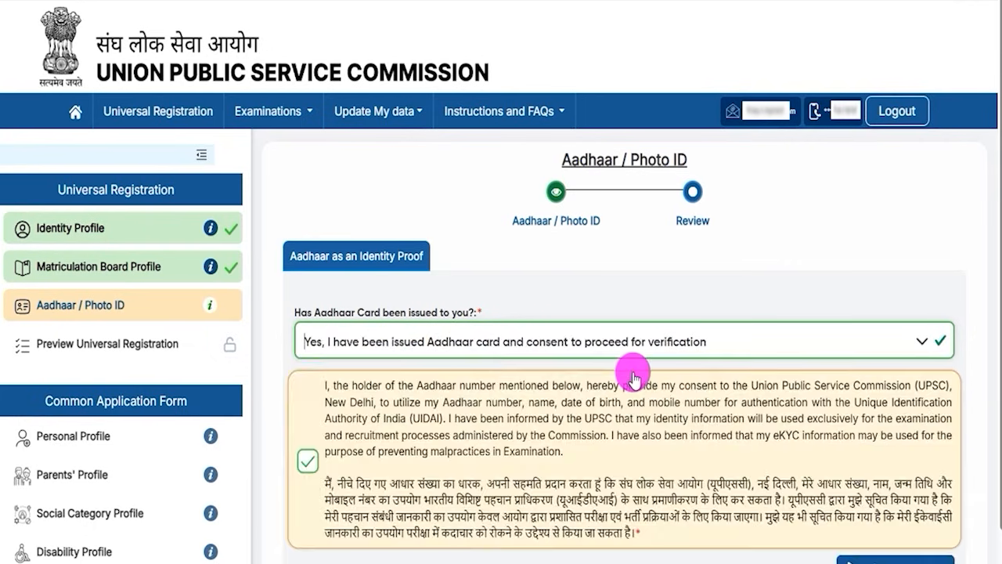
scroll(466, 417, down, 2)
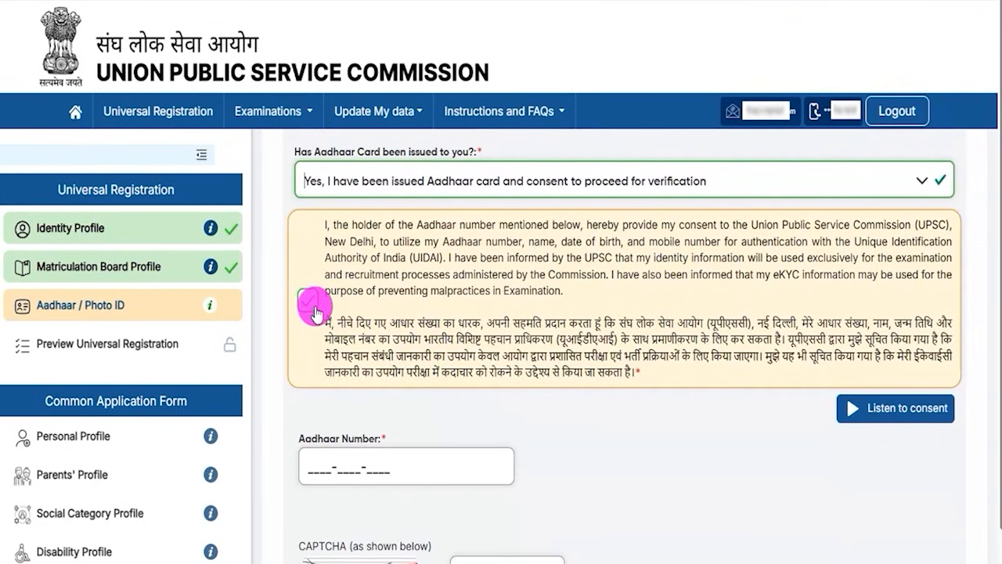
scroll(432, 388, down, 1)
Go through the empty Aadhaar Number and CAPTCHA fields and on to the Aadhaar OTP request.
click(345, 399)
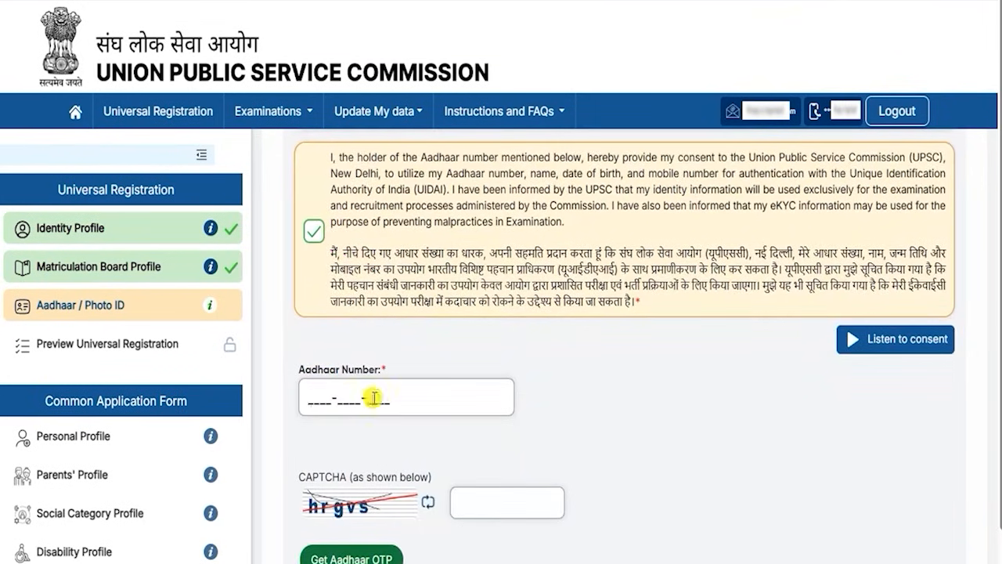
scroll(452, 405, down, 1)
click(358, 472)
click(481, 485)
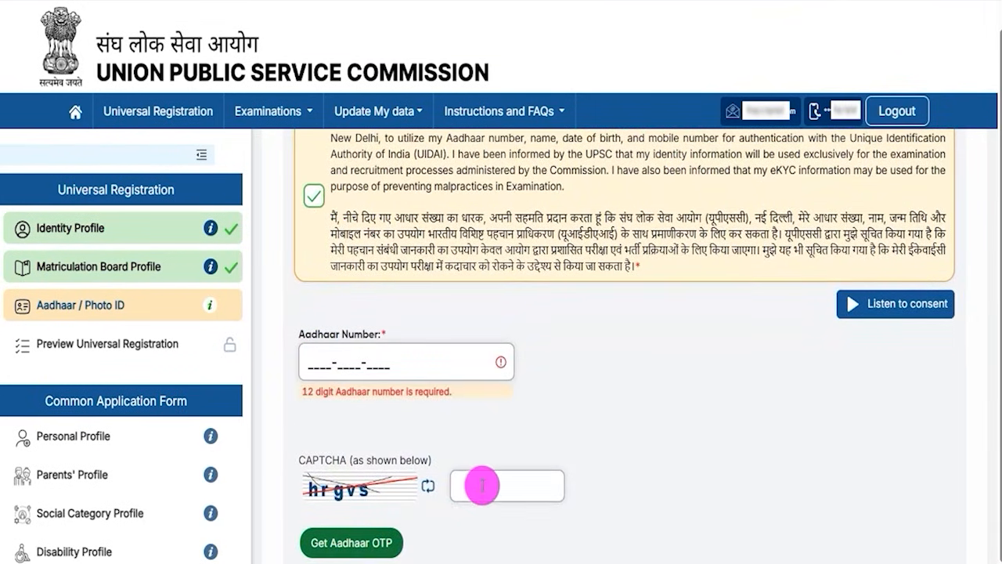
scroll(481, 485, down, 1)
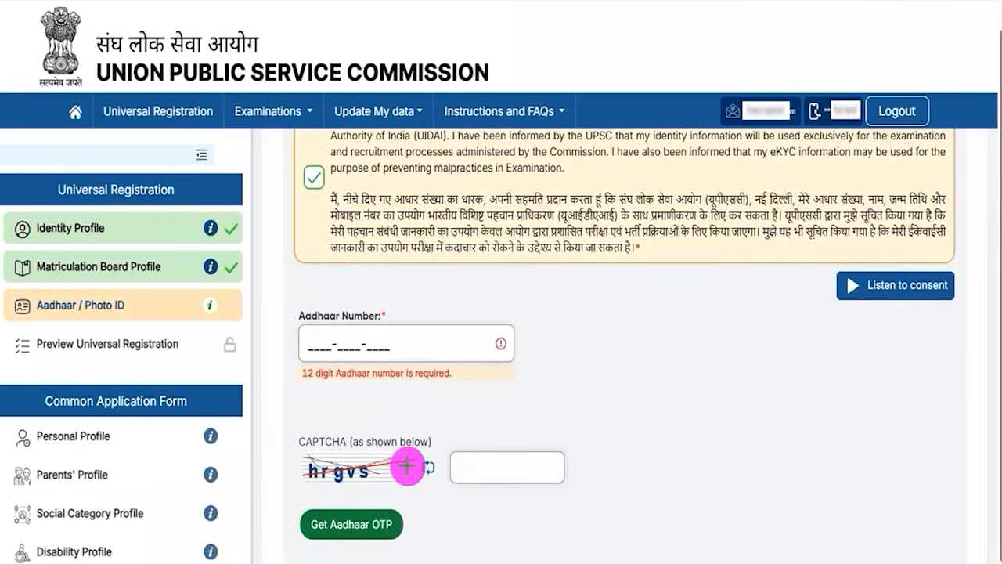
click(395, 525)
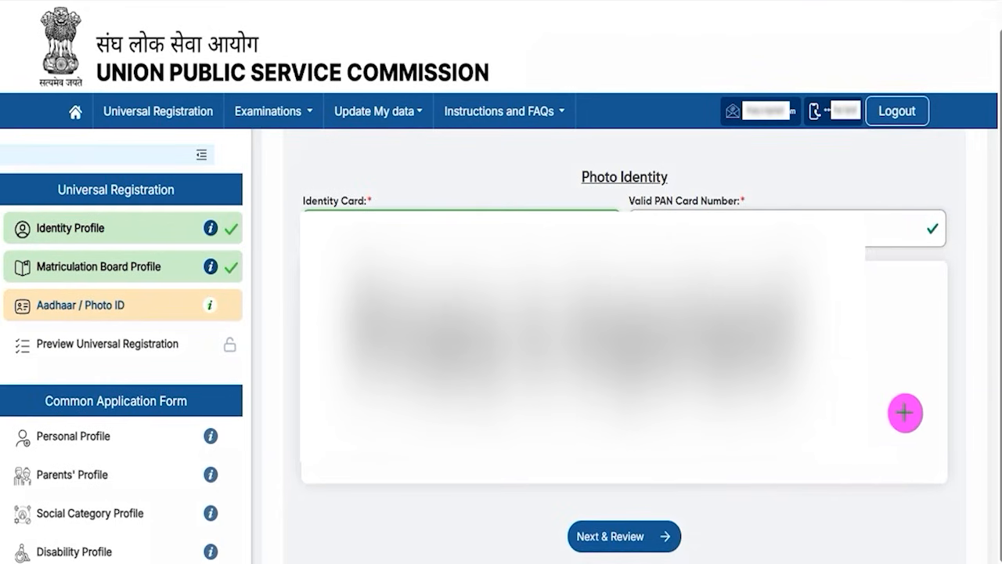
Submit the Aadhaar / Photo ID profile through its review page, and lock and submit the Universal Registration from its preview.
click(661, 528)
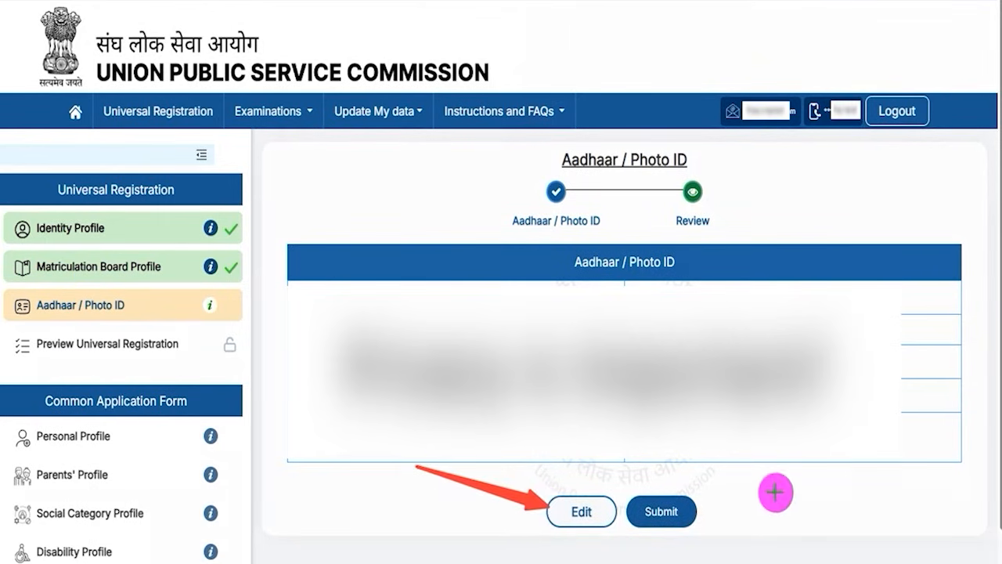
click(680, 511)
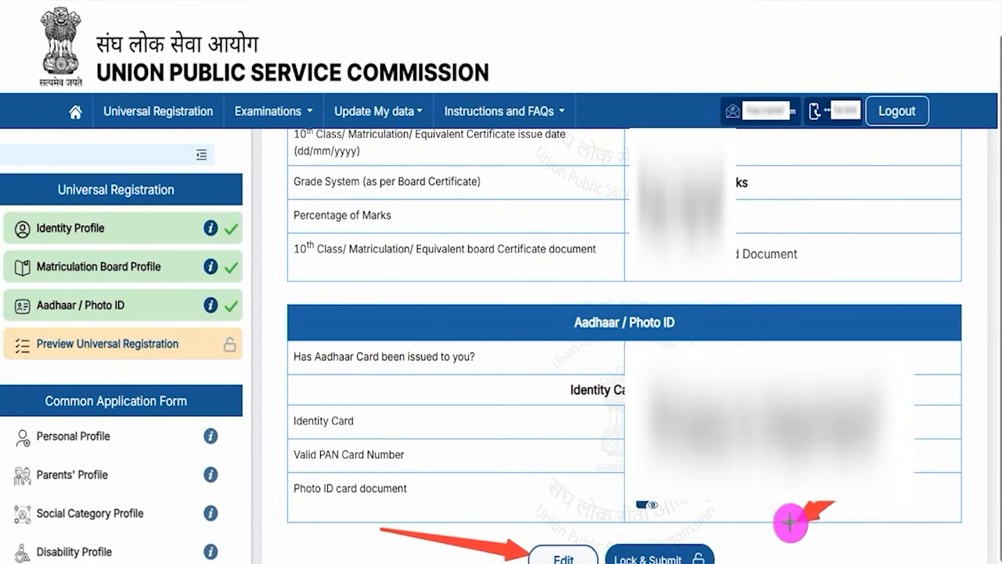
click(708, 552)
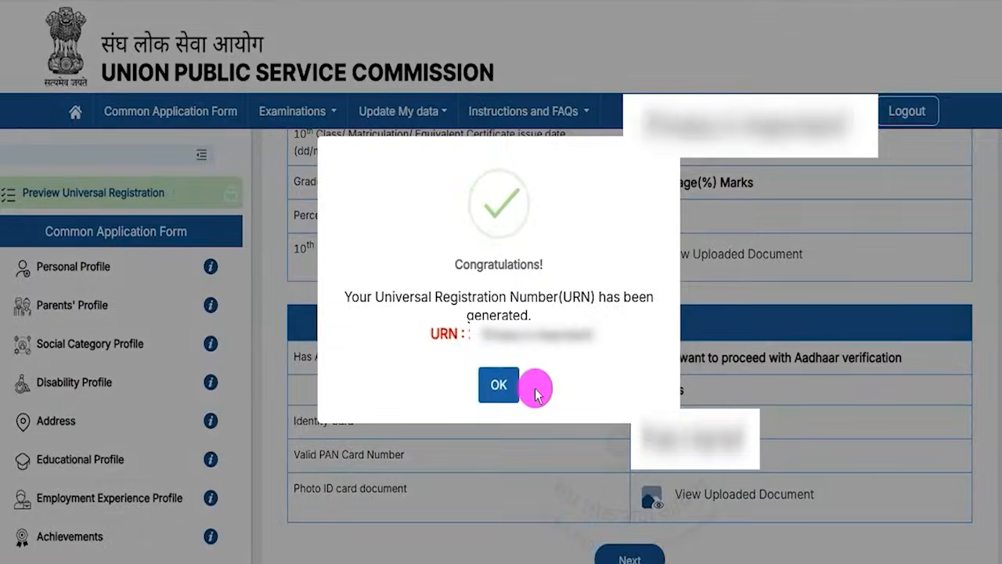
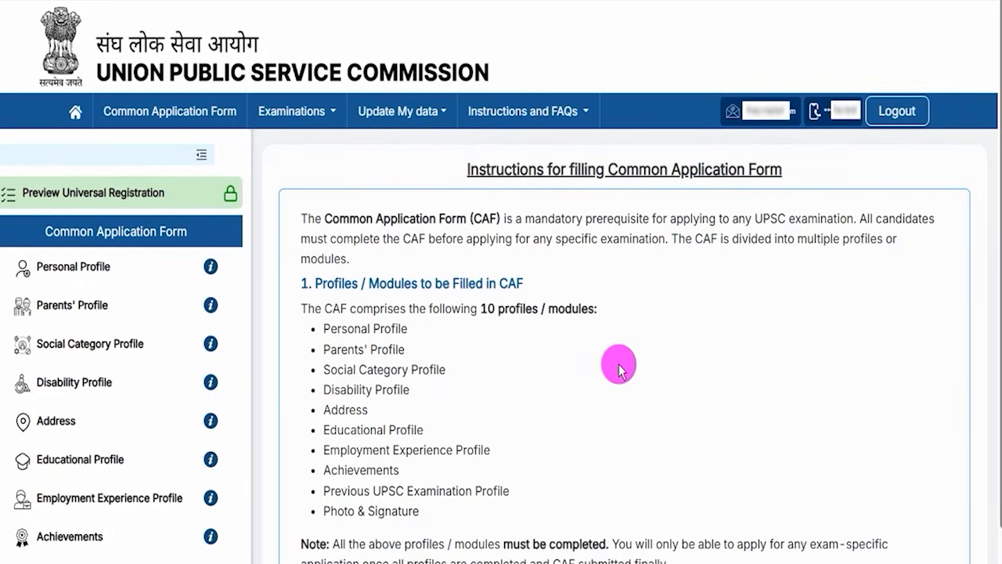
Read the instructions for filling the Common Application Form through to the general guidelines, and proceed to the form.
drag(618, 169, 740, 167)
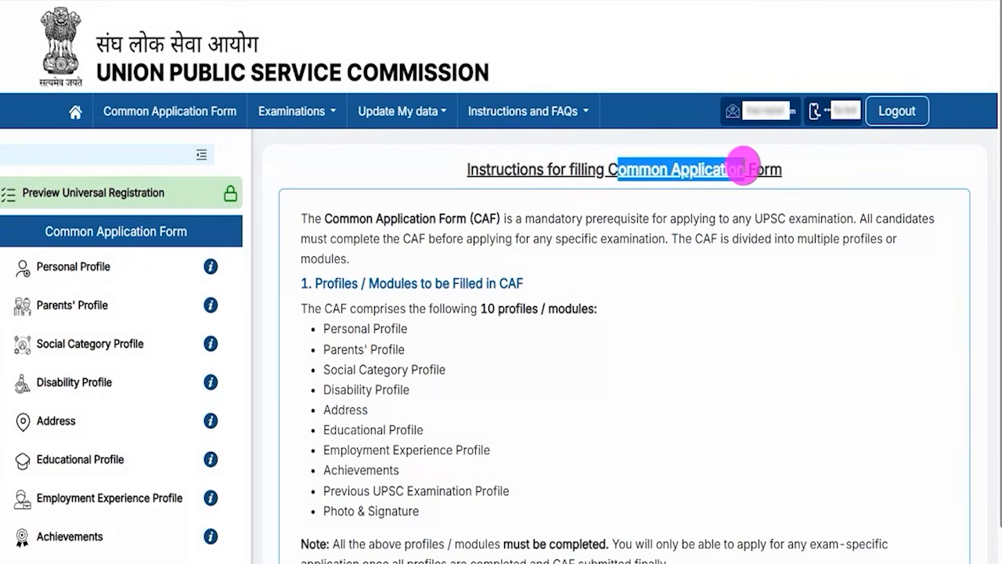
drag(486, 170, 698, 169)
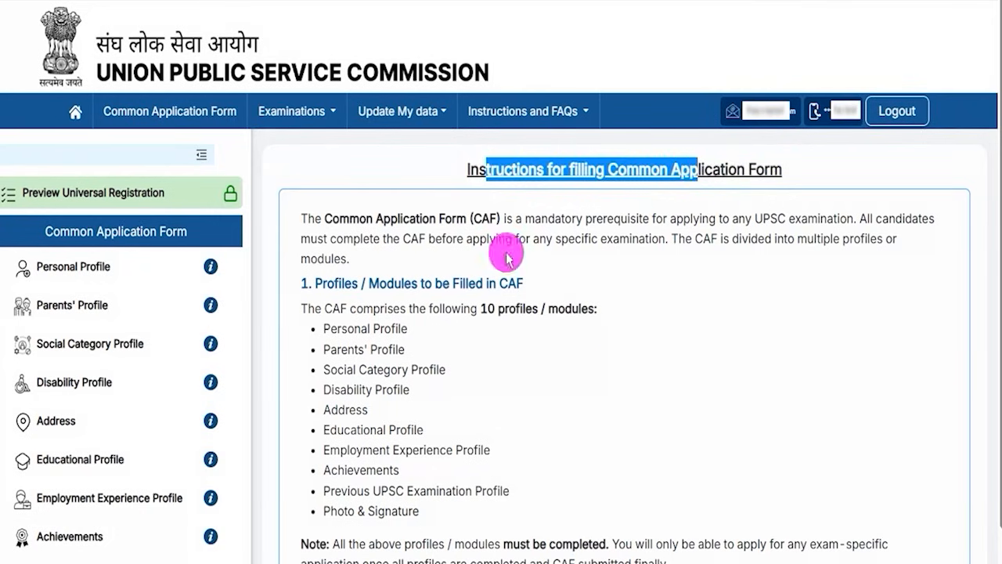
scroll(486, 323, down, 7)
scroll(487, 323, down, 4)
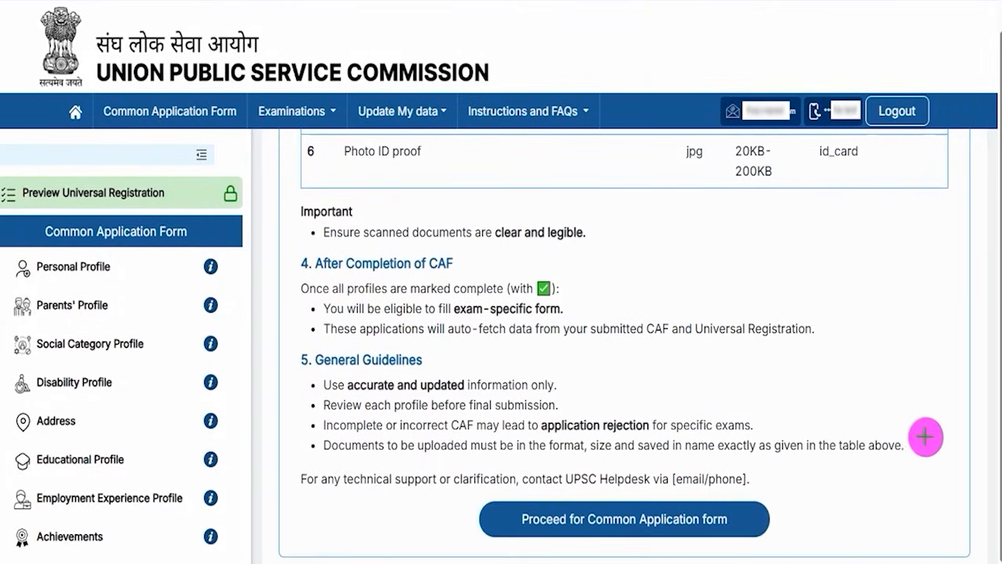
drag(949, 395, 749, 515)
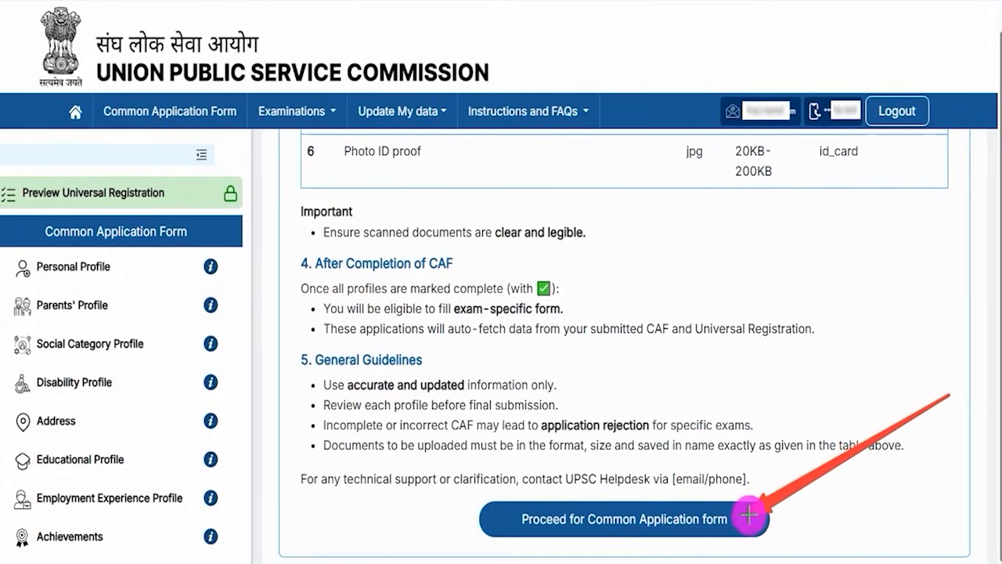
click(749, 516)
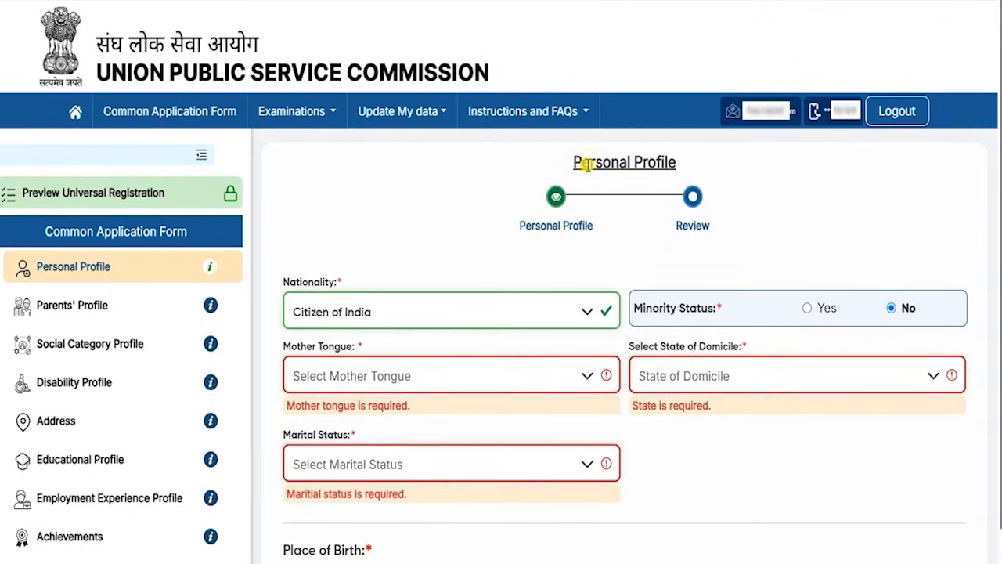
Choose Citizen of India as the nationality in the Personal Profile.
drag(589, 163, 643, 163)
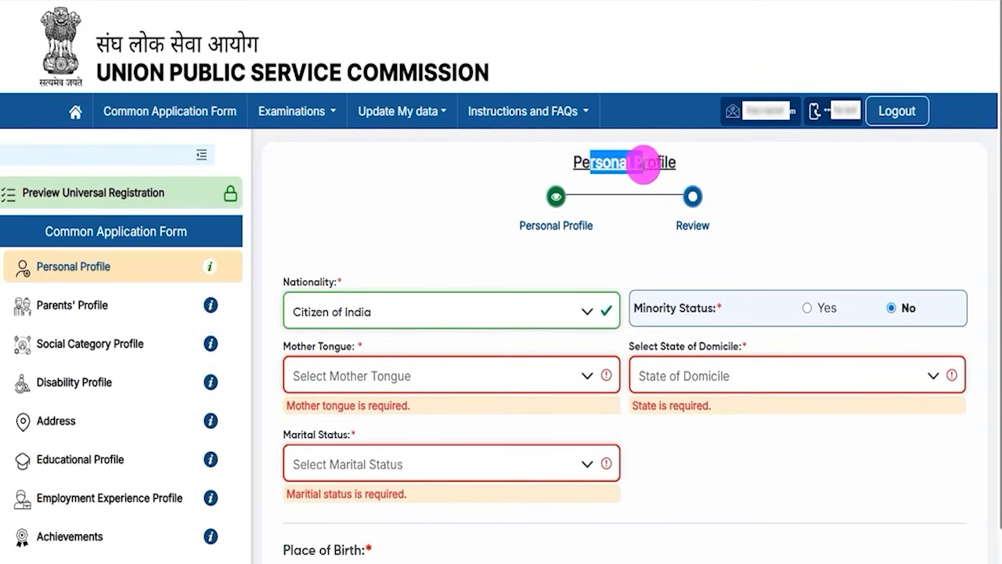
click(383, 313)
click(364, 345)
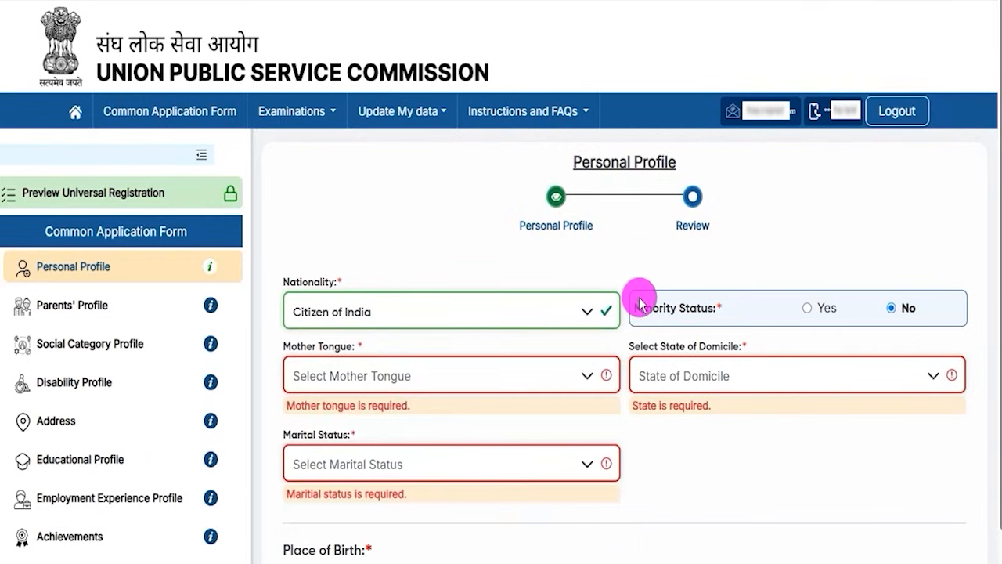
Set Minority Status to Yes to view the minority group options, and return it to No.
drag(641, 308, 689, 308)
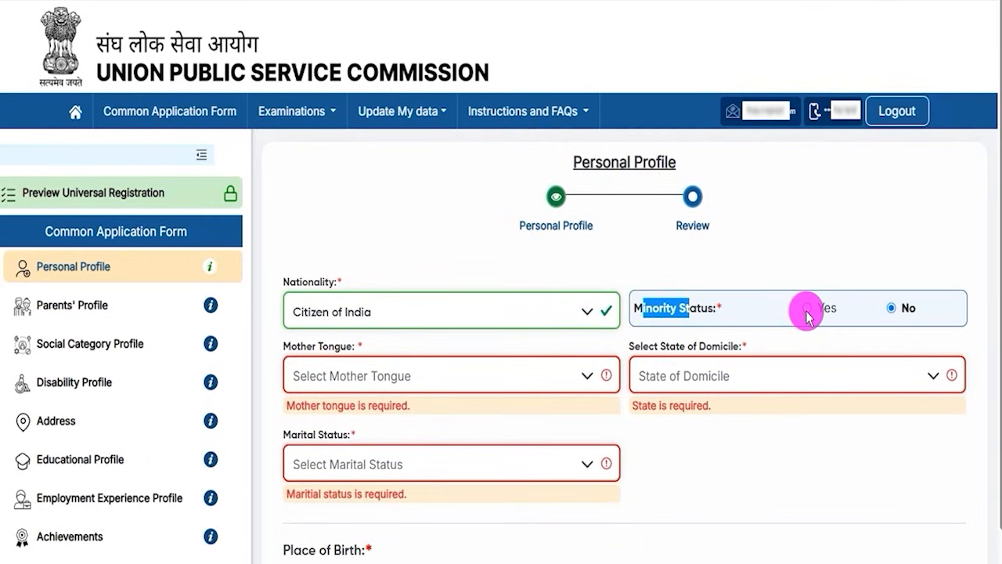
click(807, 312)
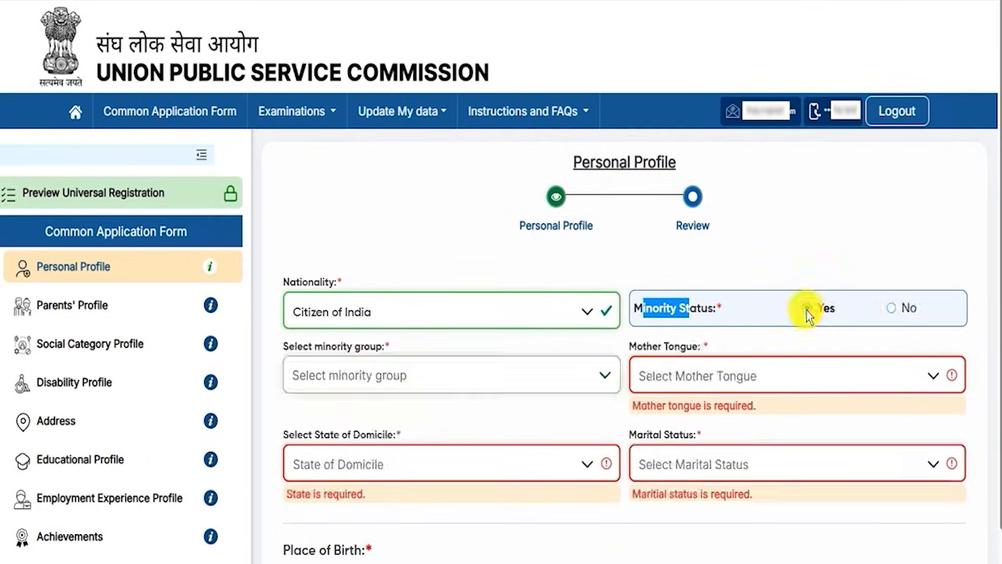
click(400, 388)
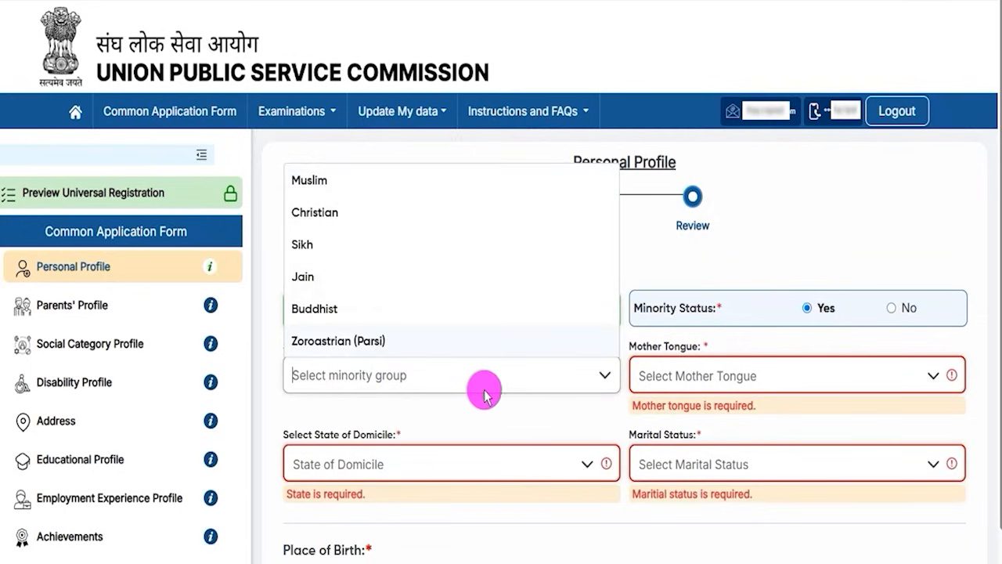
click(894, 308)
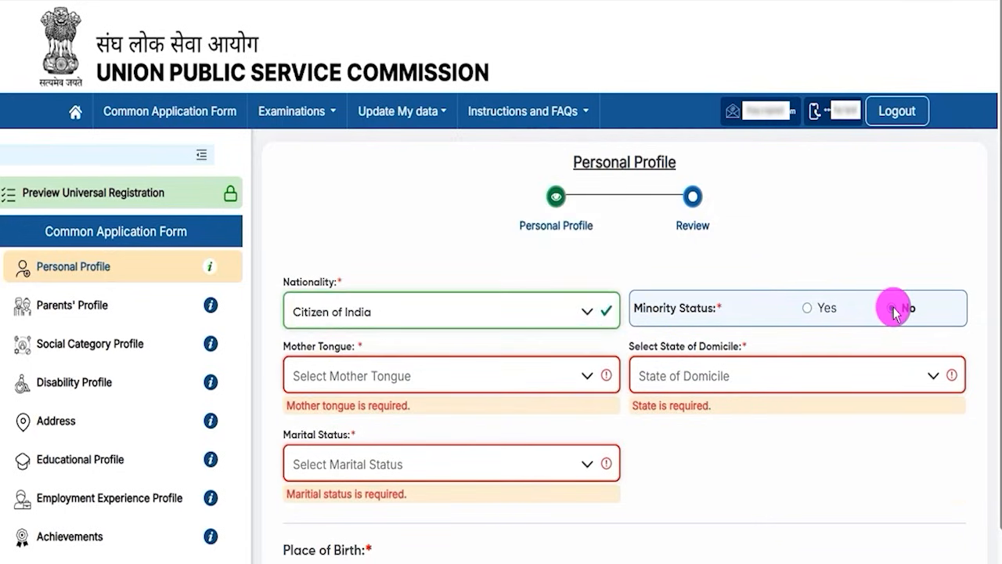
Set the mother tongue to Hindi and the state of domicile to Uttar Pradesh.
click(329, 376)
click(317, 344)
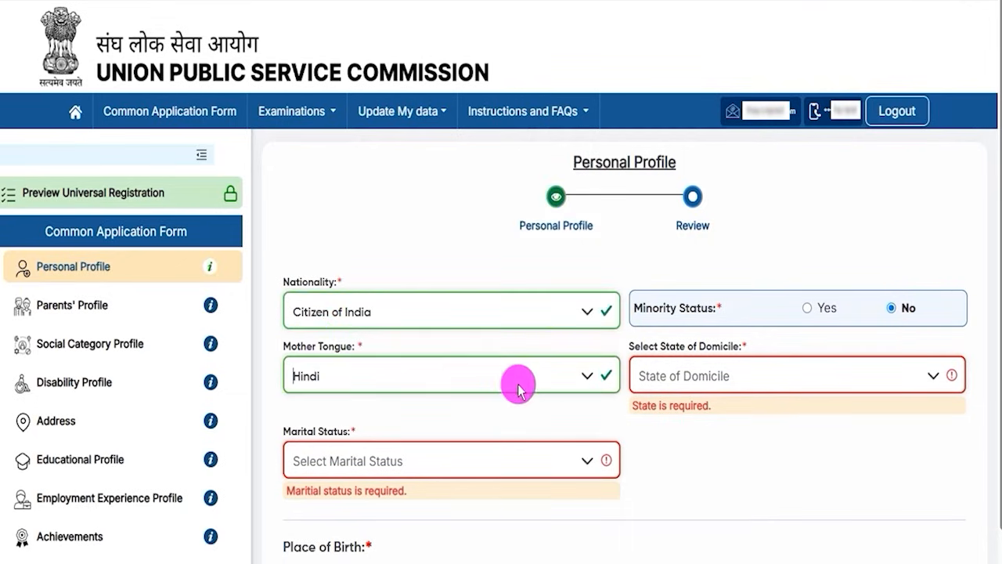
click(730, 383)
scroll(721, 290, down, 10)
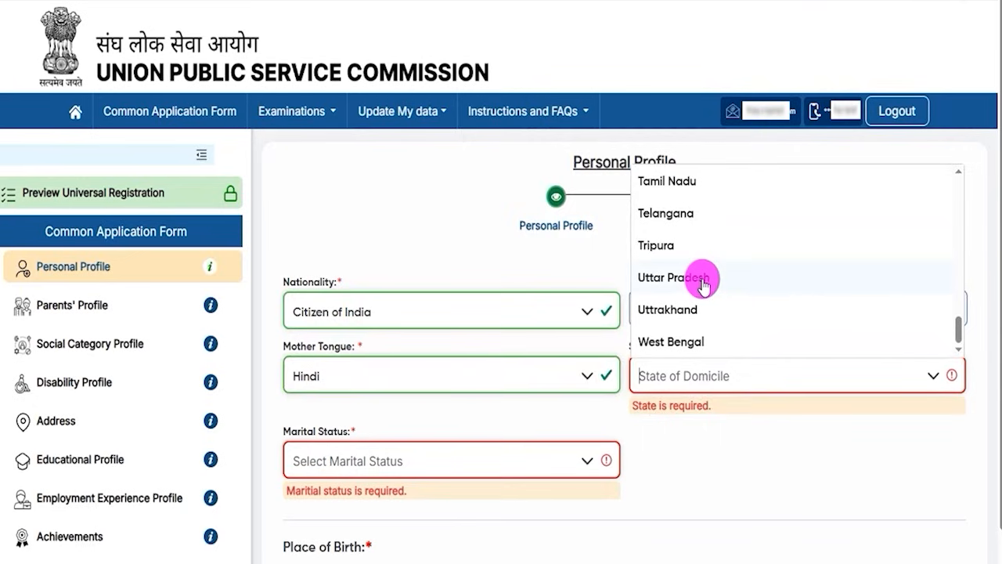
click(703, 283)
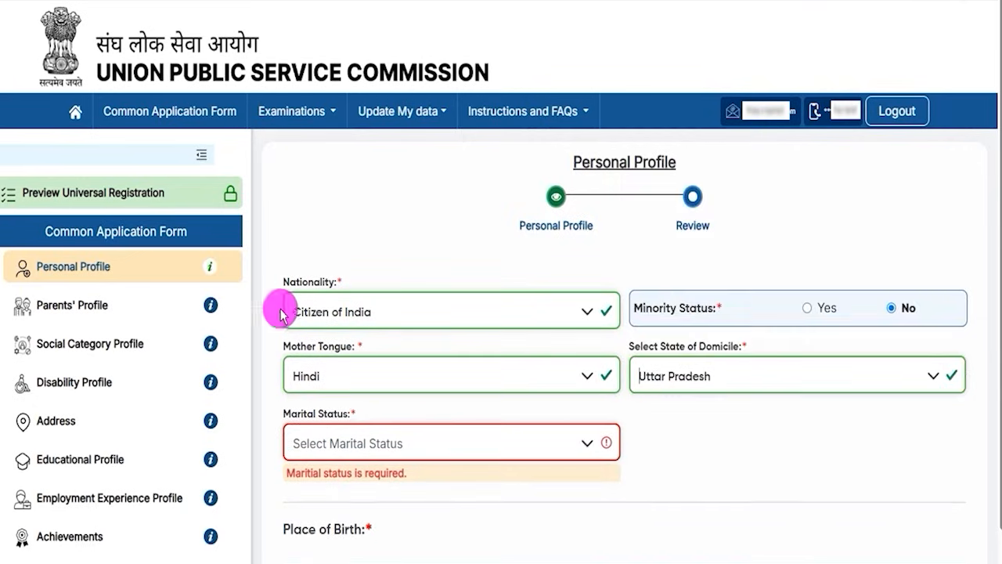
Set the marital status to Unmarried and the place of birth to India.
click(356, 445)
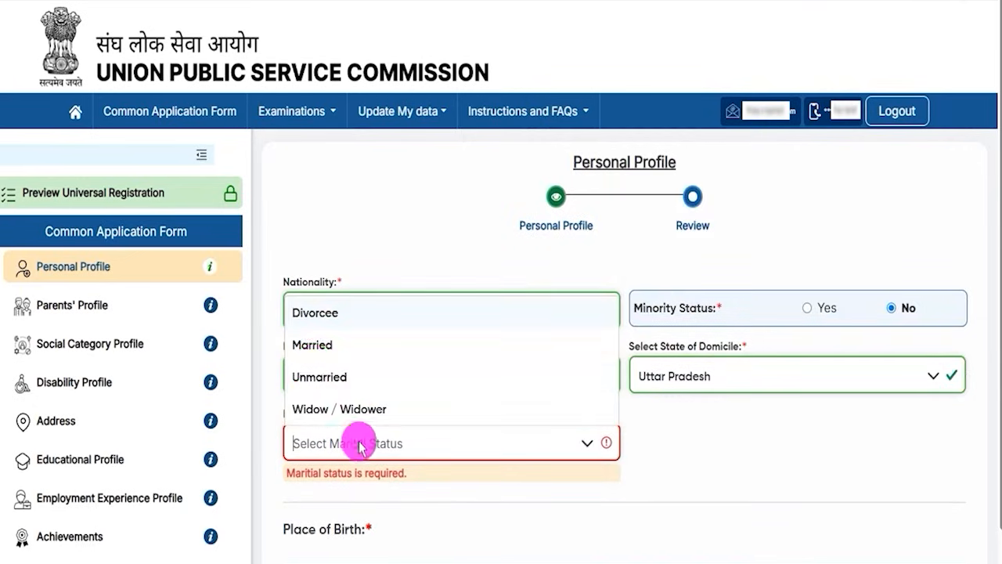
click(315, 376)
scroll(674, 438, down, 4)
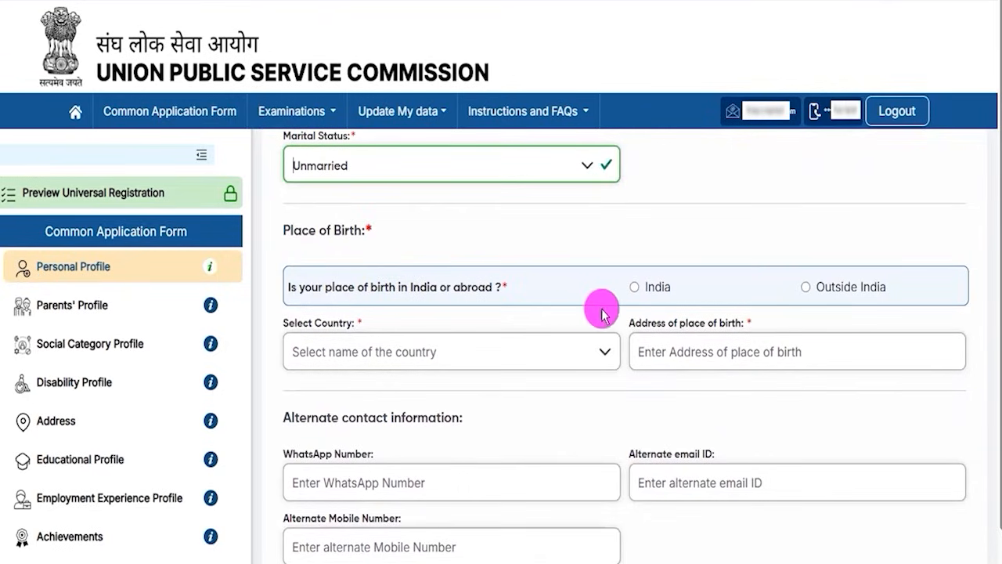
click(634, 287)
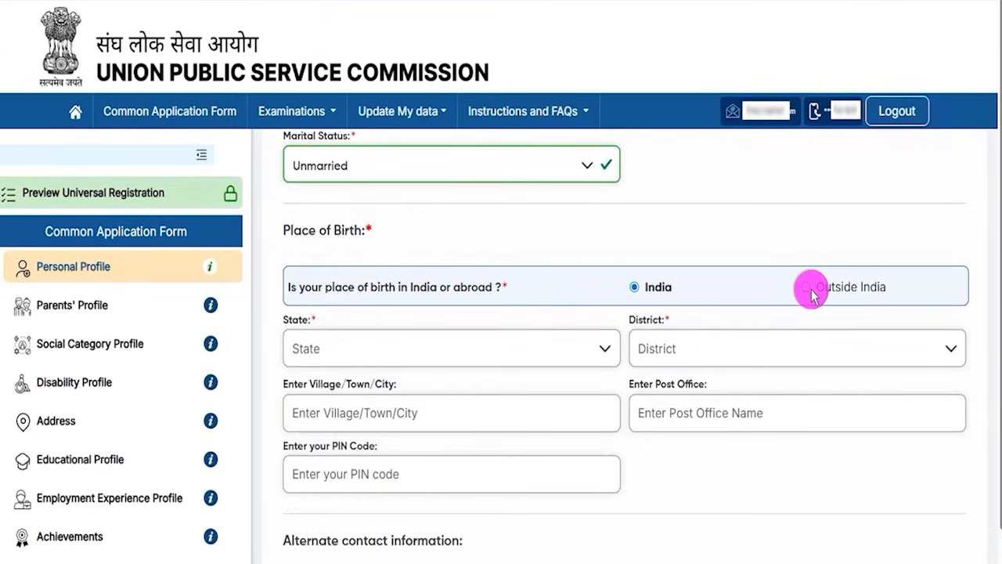
Select Uttar Pradesh as the state of birth and Ayodhya as the district.
click(352, 349)
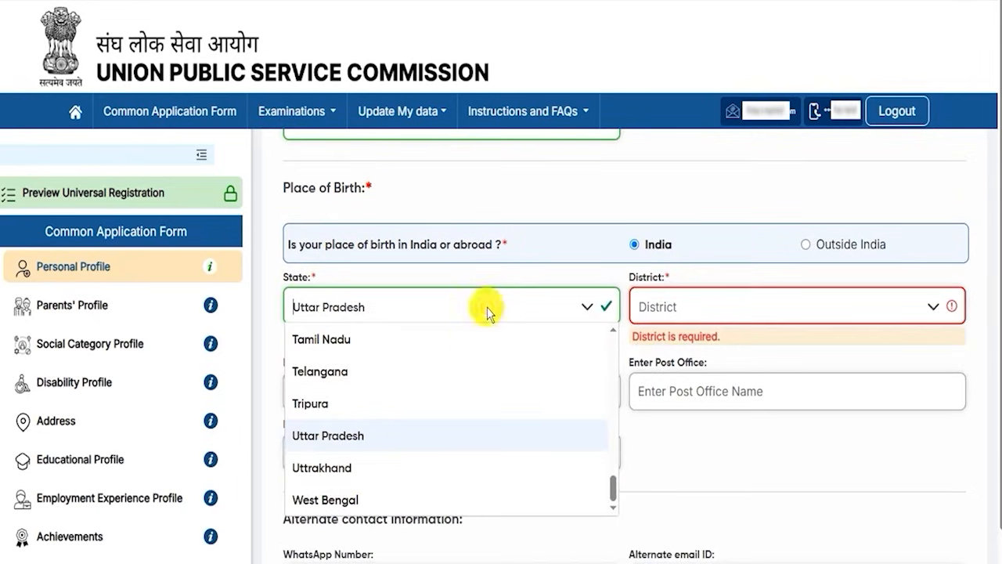
click(903, 302)
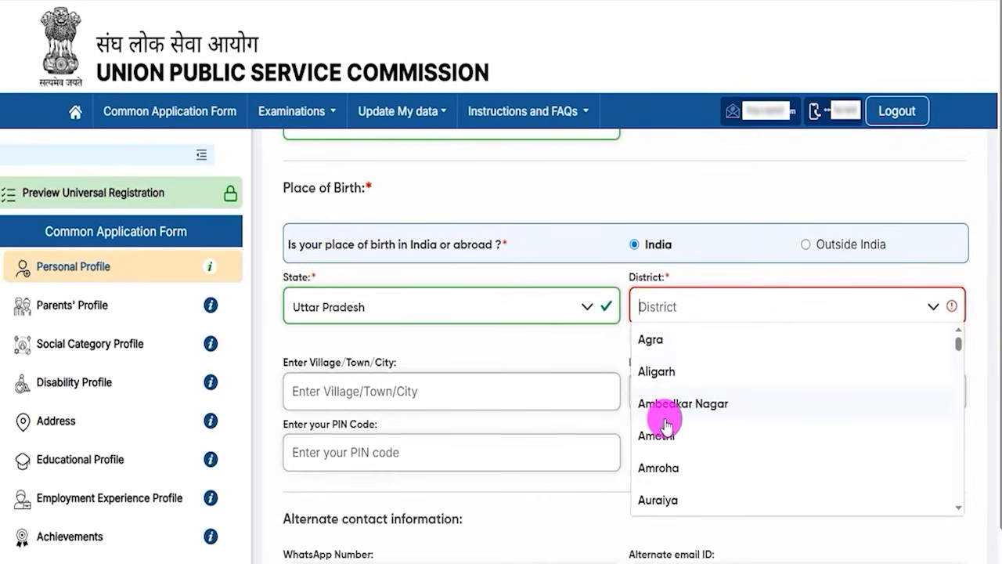
scroll(667, 462, down, 1)
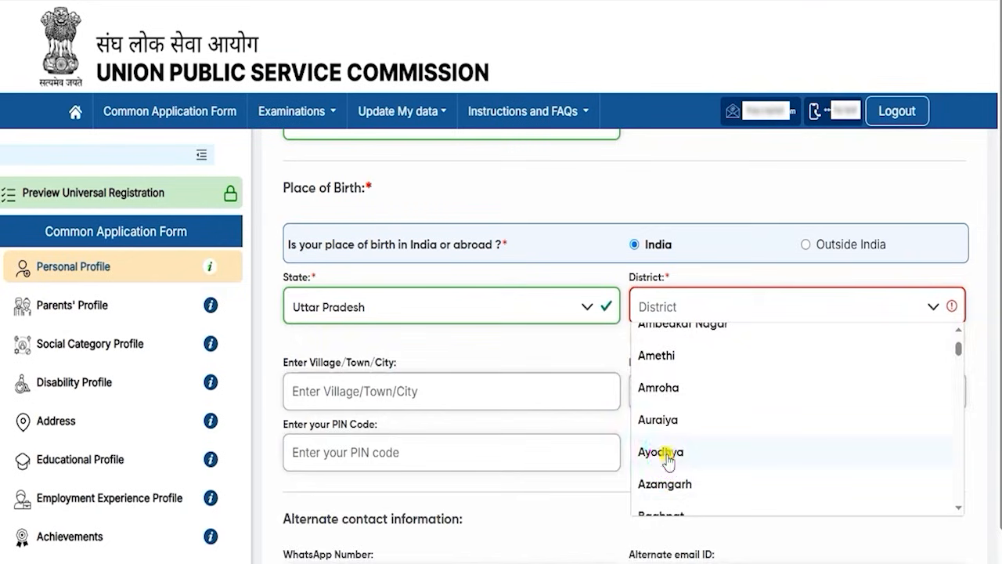
click(662, 452)
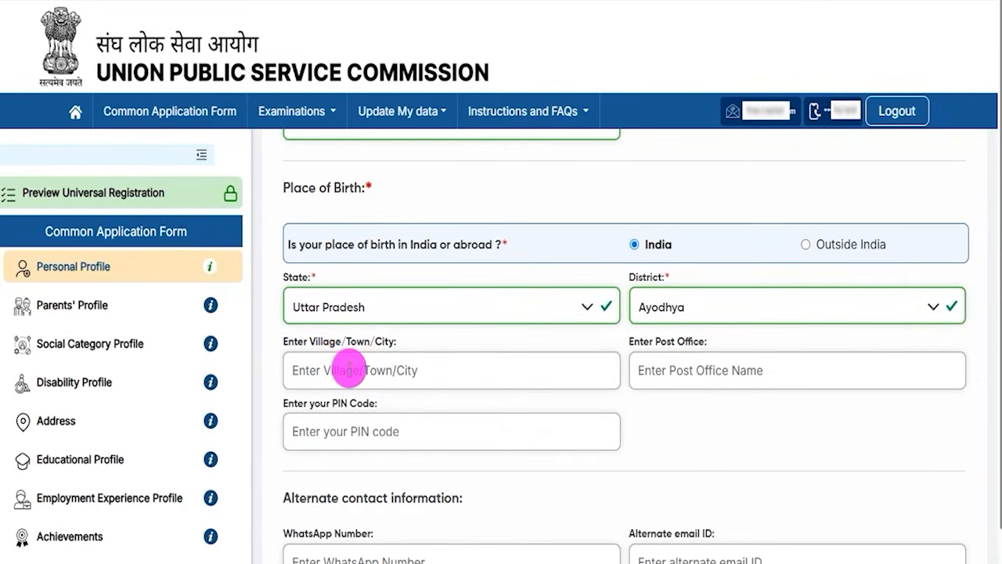
Go through the place of birth's post office and PIN code fields without filling them.
drag(642, 341, 683, 347)
click(671, 375)
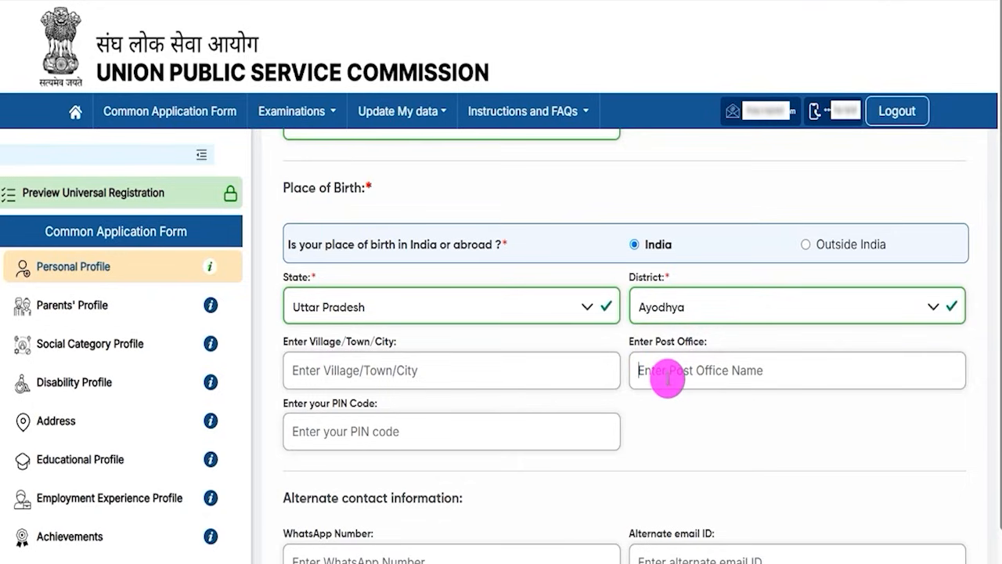
drag(317, 404, 368, 426)
click(368, 429)
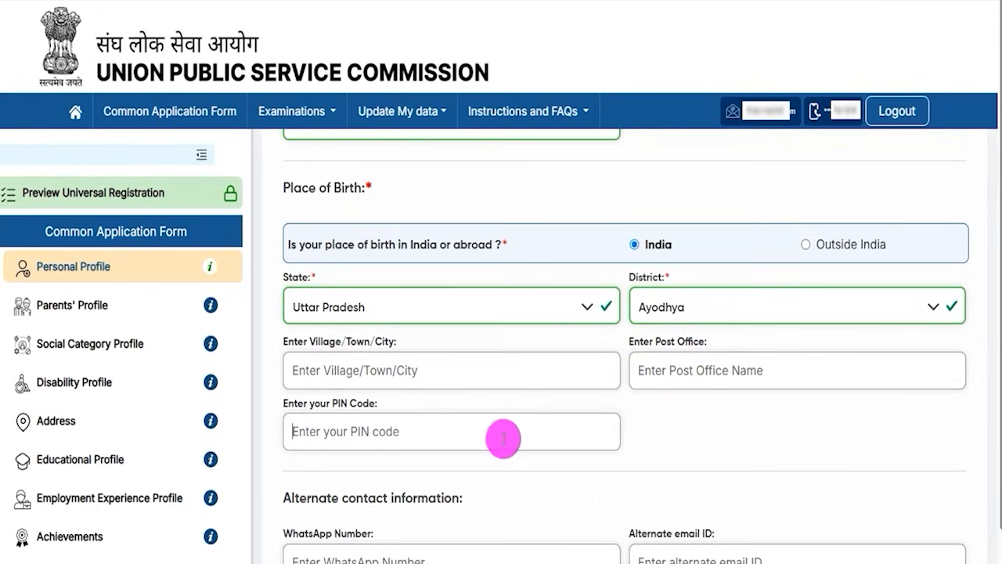
Examine the alternate contact fields for WhatsApp number, alternate email ID and alternate mobile number.
scroll(509, 435, down, 1)
drag(1001, 443, 1001, 537)
drag(307, 385, 402, 384)
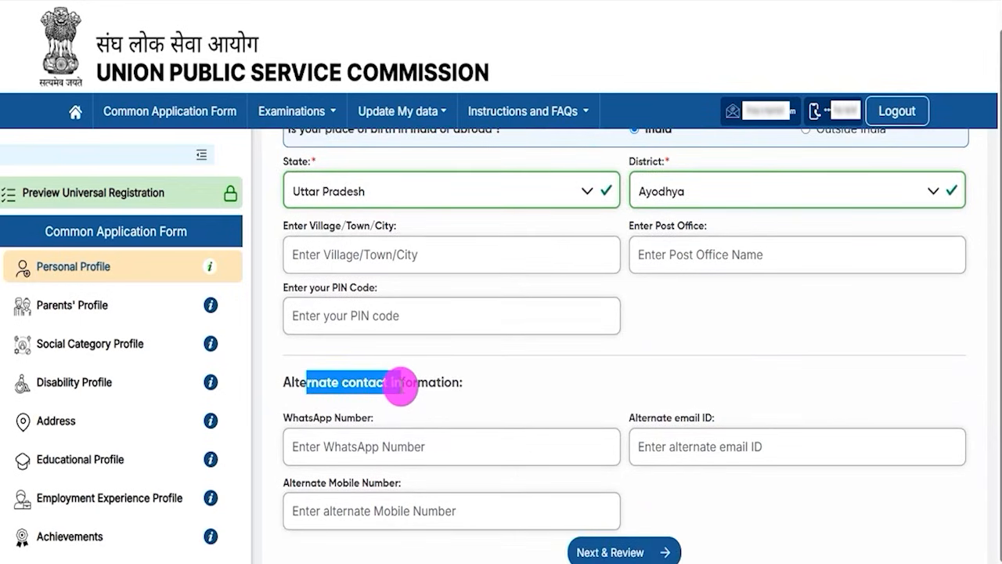
click(338, 447)
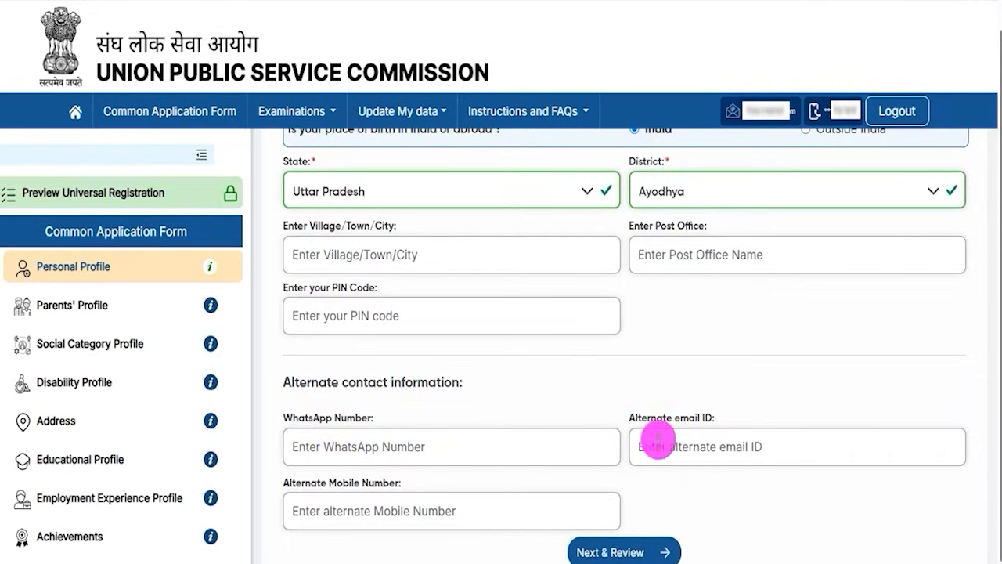
drag(650, 415, 682, 418)
click(683, 443)
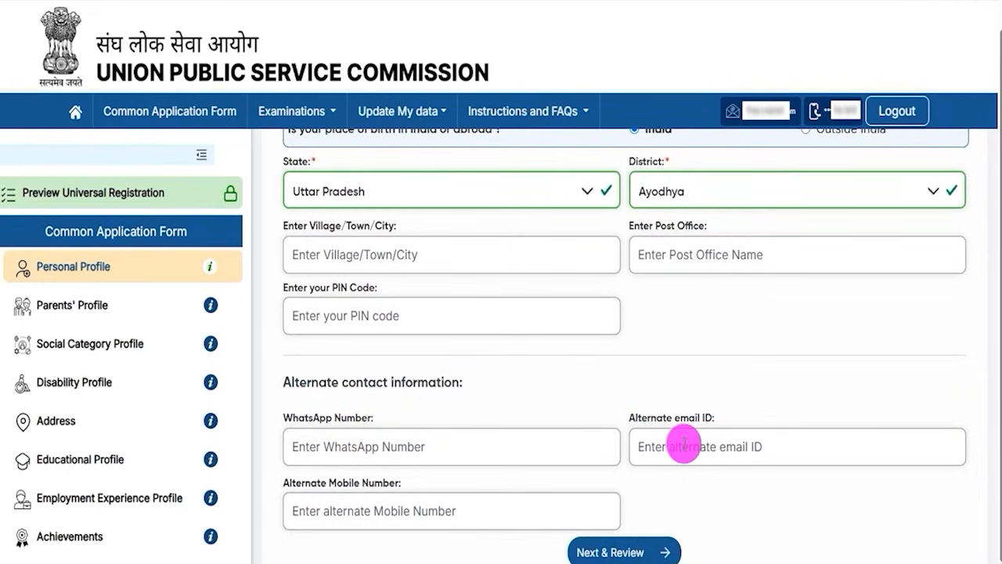
drag(311, 482, 378, 503)
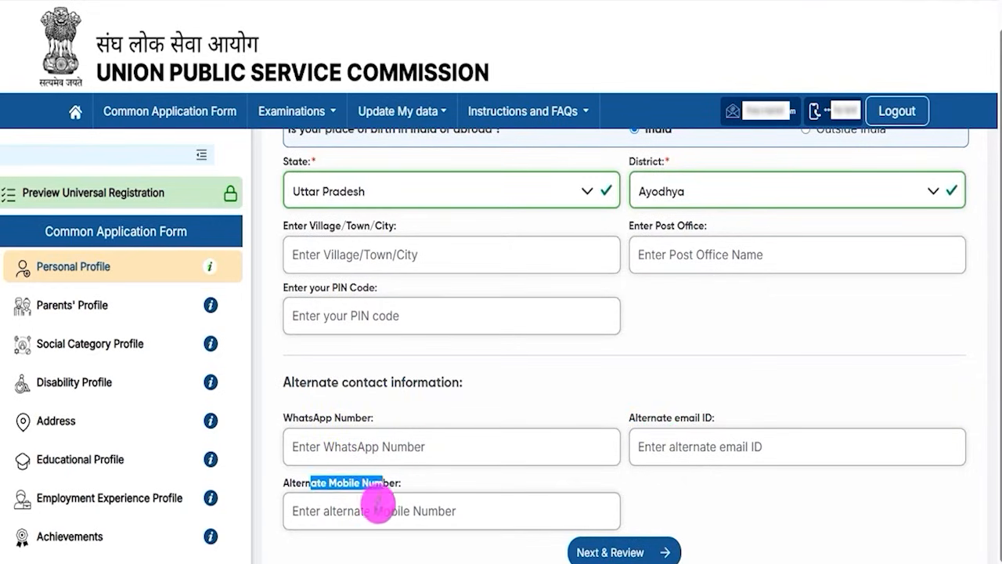
click(376, 507)
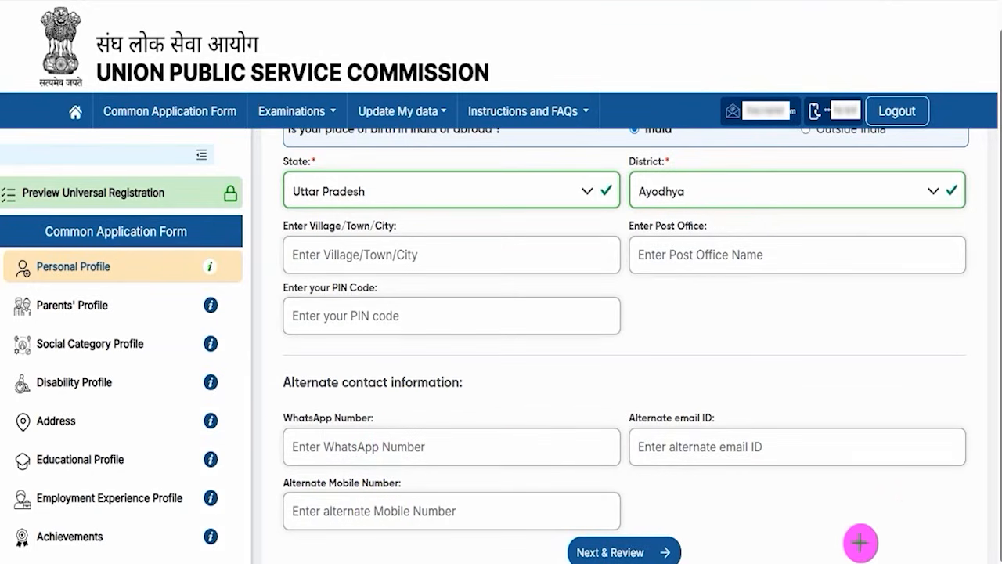
Take the Personal Profile to its review page, check the entries and submit the profile.
drag(931, 494, 689, 541)
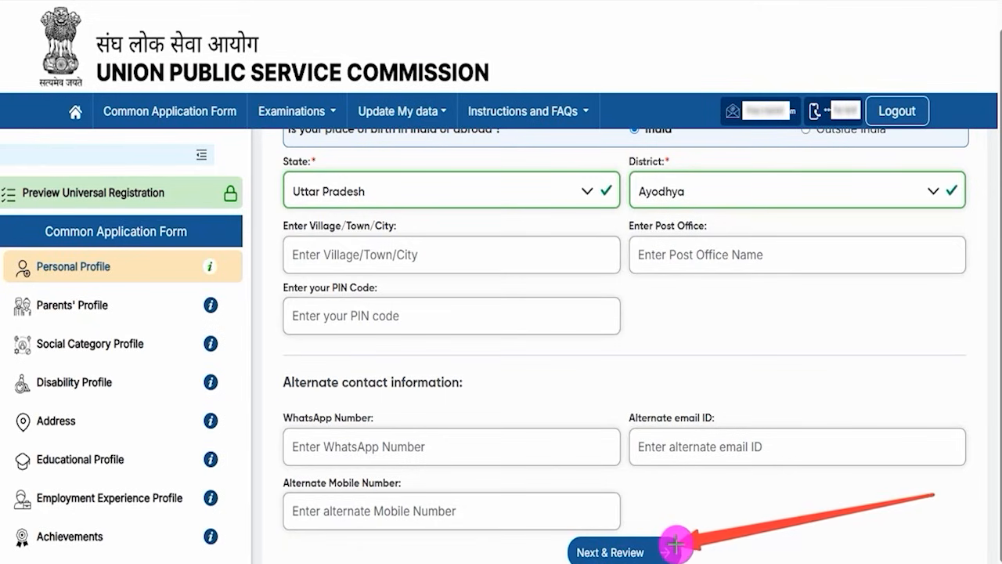
click(686, 548)
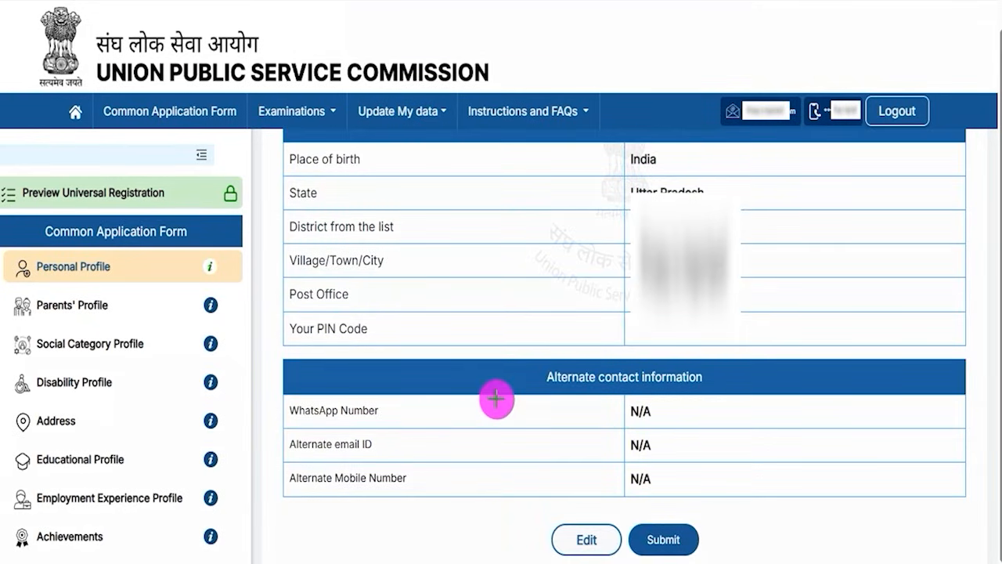
drag(452, 475, 554, 531)
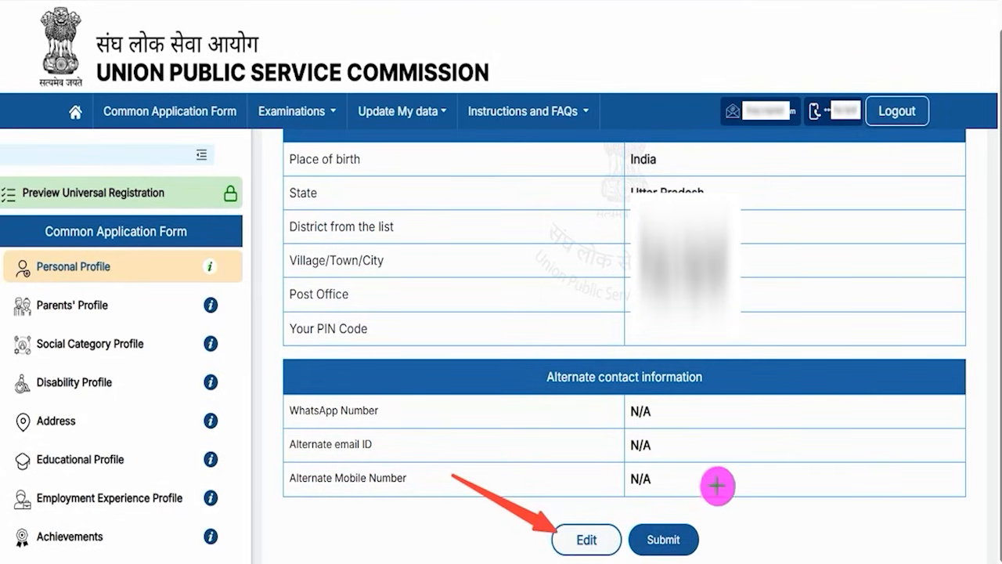
drag(766, 448, 703, 523)
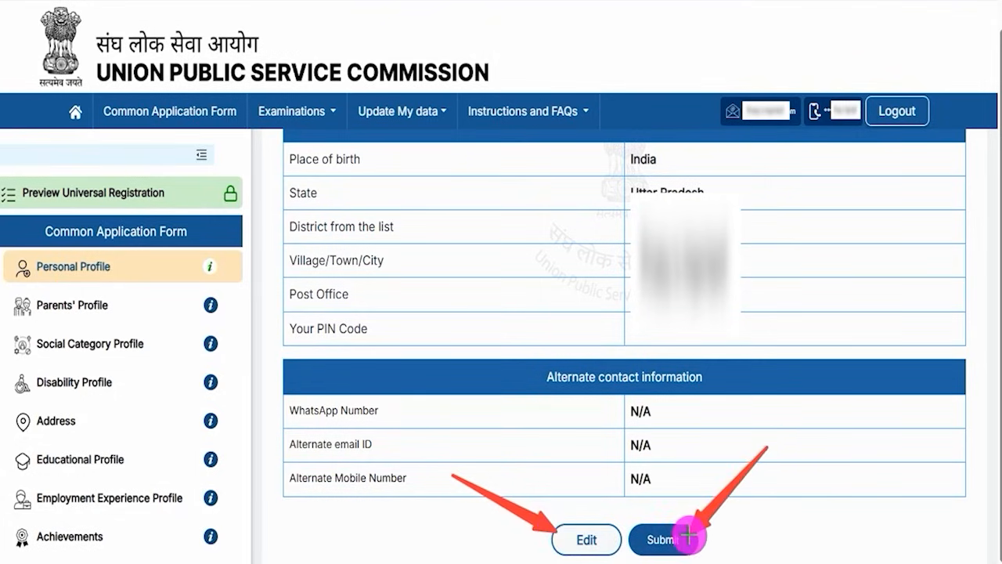
click(689, 534)
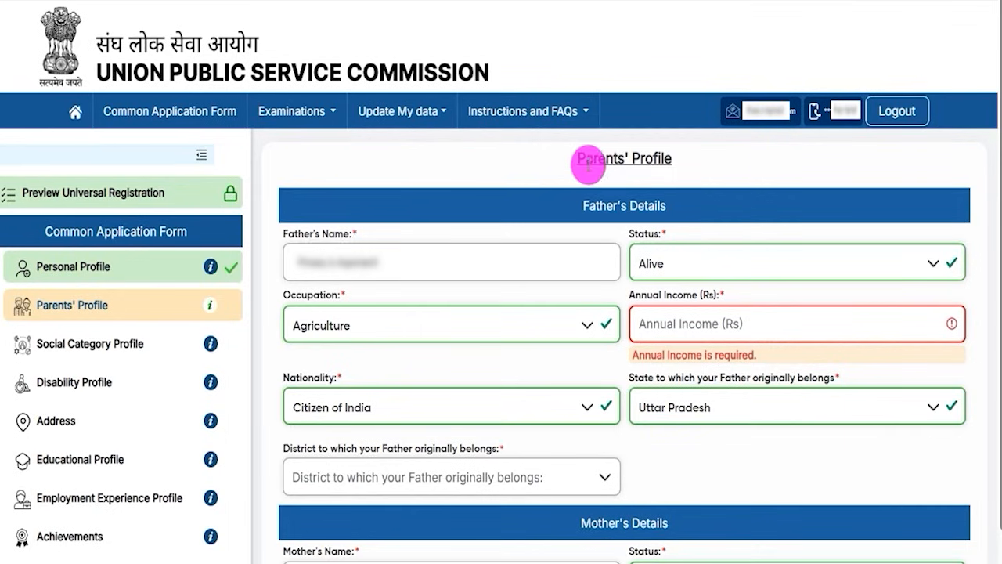
In the father's details, set the status to Alive and the occupation to Agriculture, and go through the annual income field.
drag(583, 159, 660, 160)
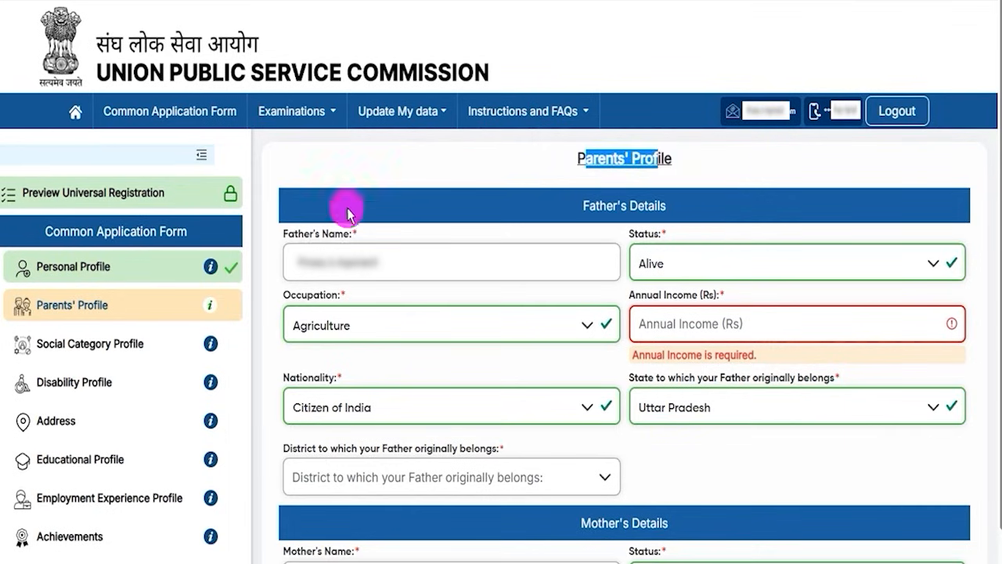
drag(285, 234, 338, 235)
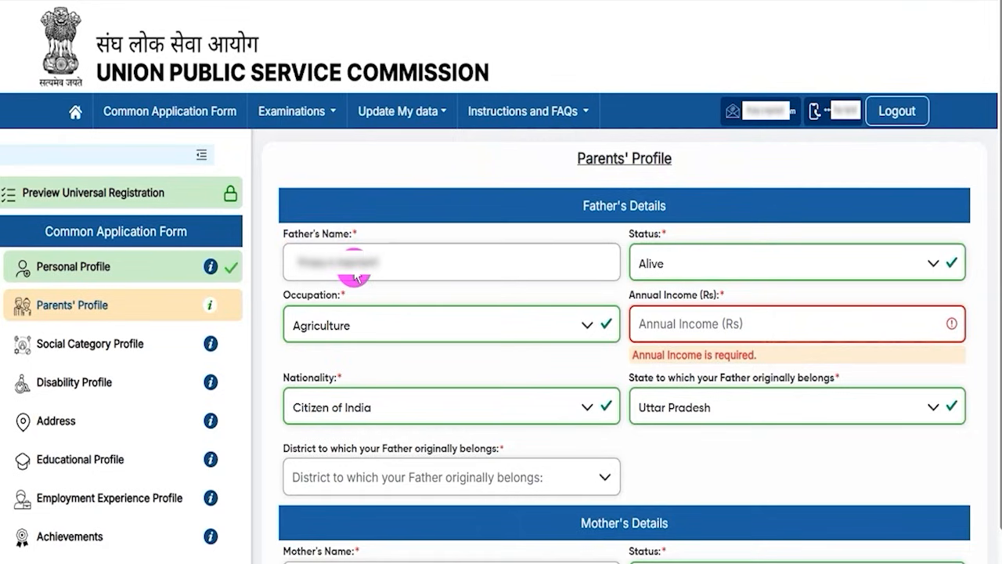
click(664, 260)
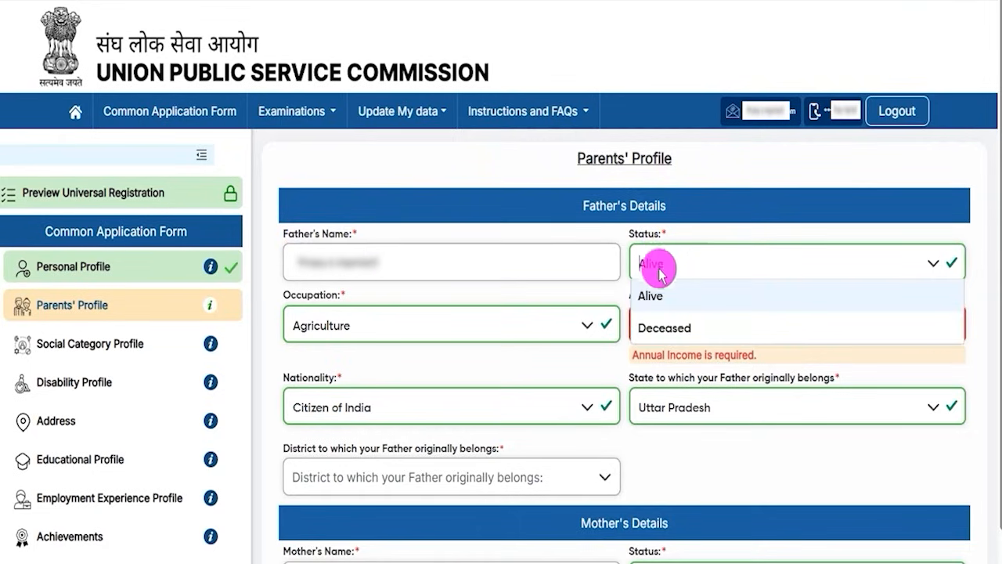
click(652, 297)
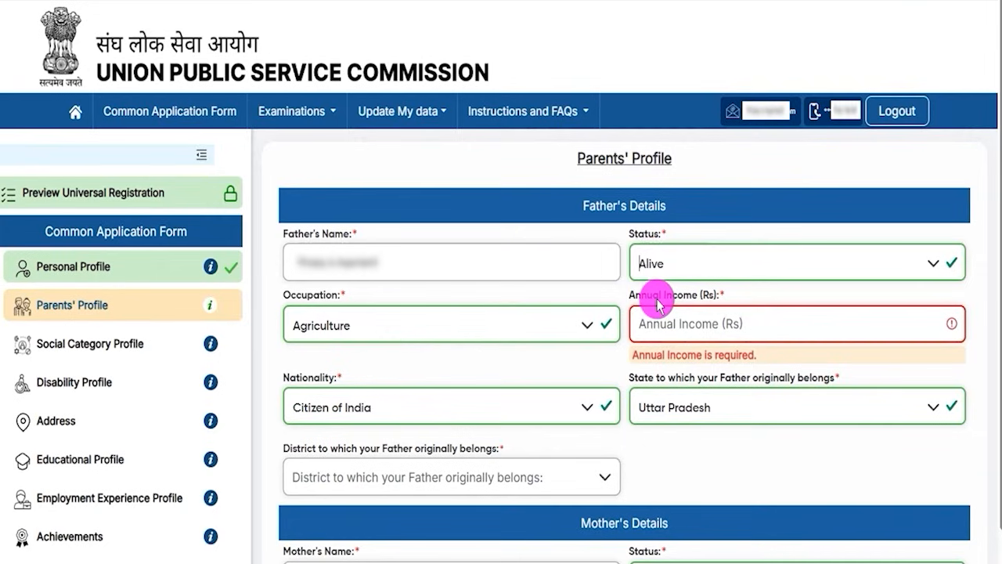
click(364, 345)
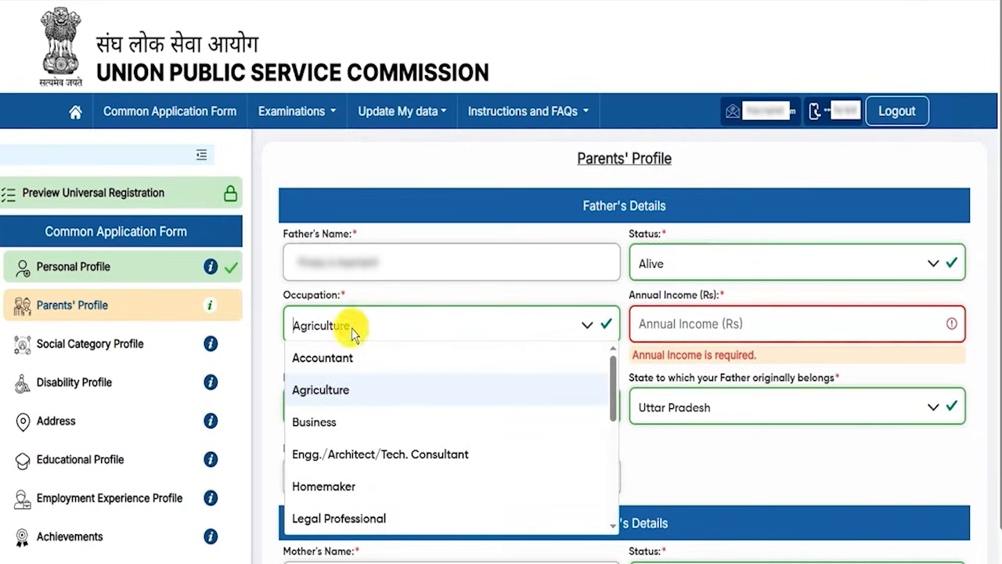
click(325, 394)
click(697, 322)
double_click(664, 302)
Set the father's nationality to Citizen of India and state to Uttar Pradesh, and view the district choices.
click(312, 383)
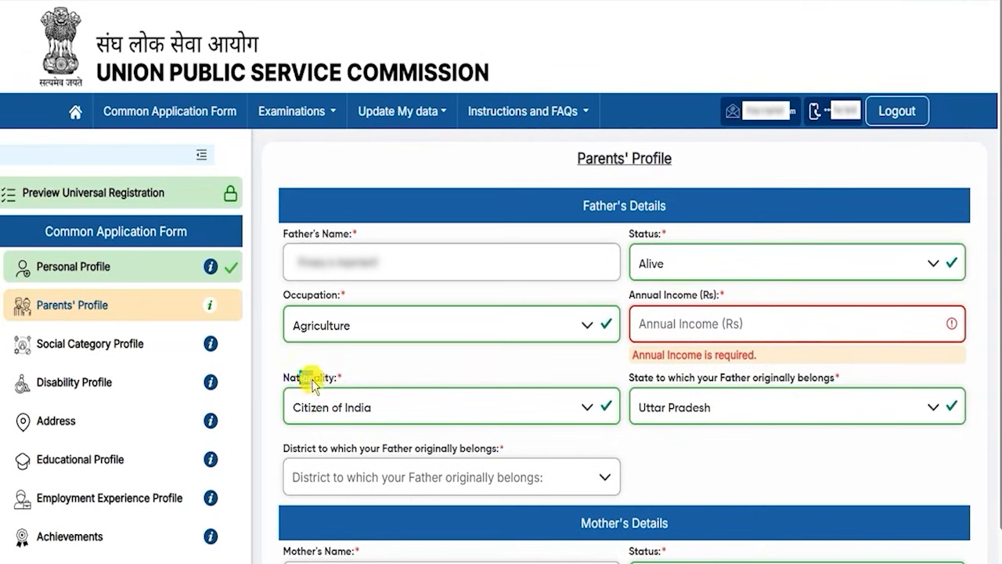
click(356, 403)
click(331, 206)
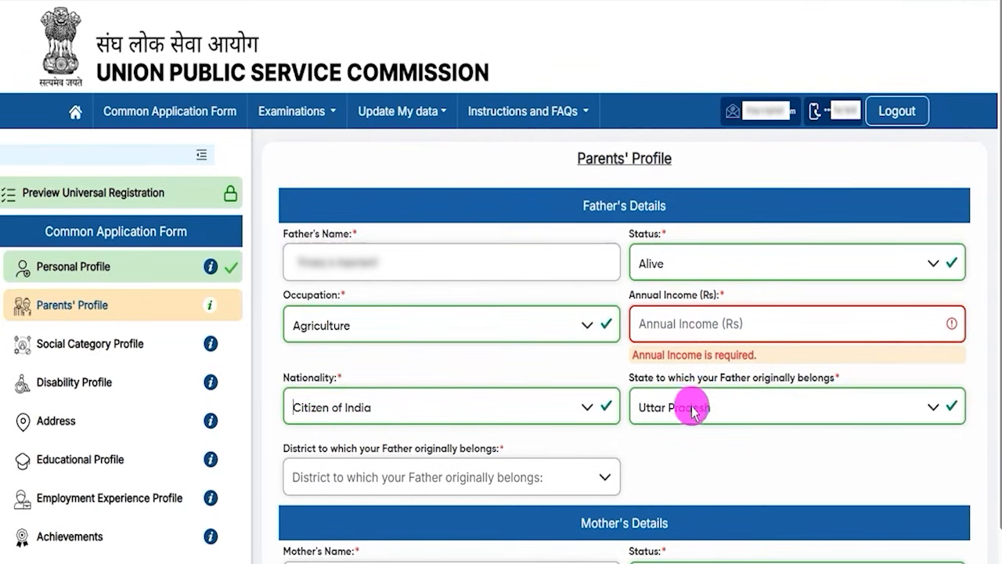
click(739, 407)
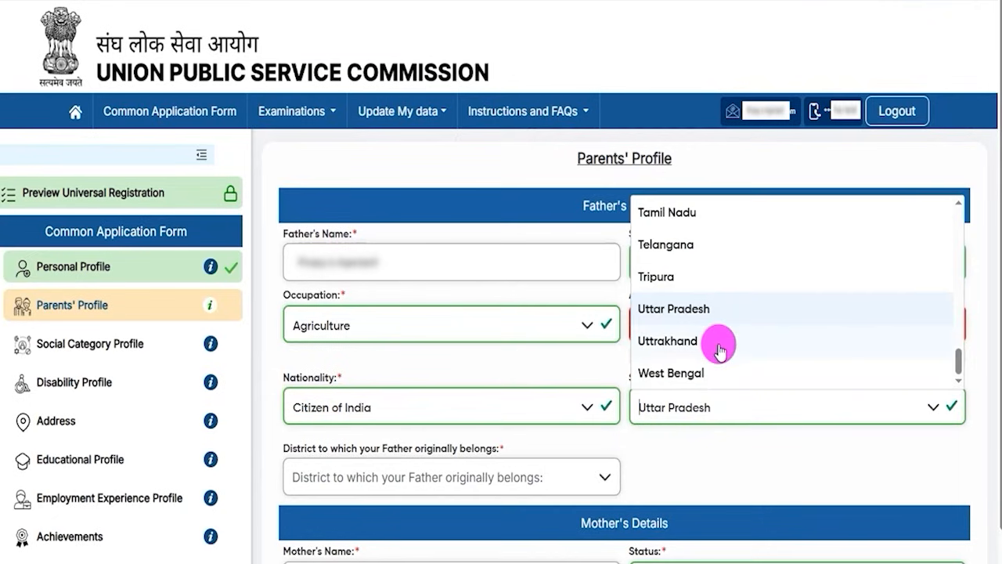
click(678, 308)
click(373, 479)
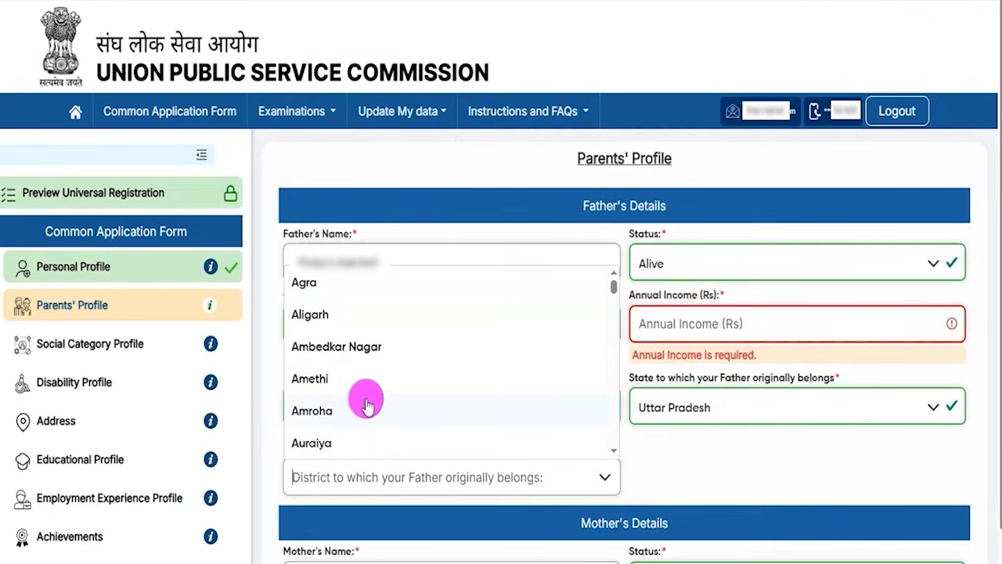
click(647, 470)
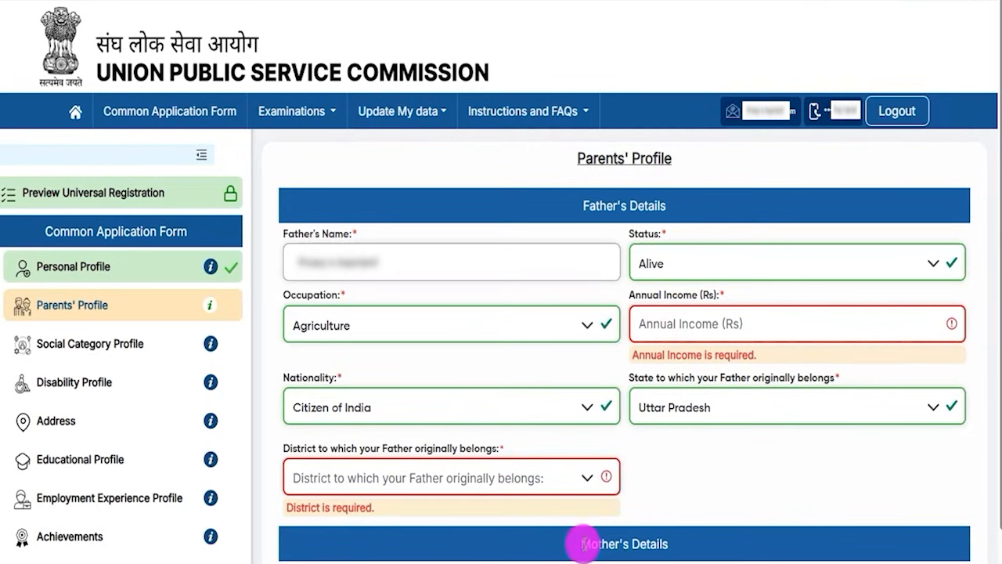
In the mother's details, set the status to Alive and the occupation to Agriculture, and go through the annual income field.
drag(582, 543, 657, 544)
scroll(694, 514, down, 4)
click(711, 509)
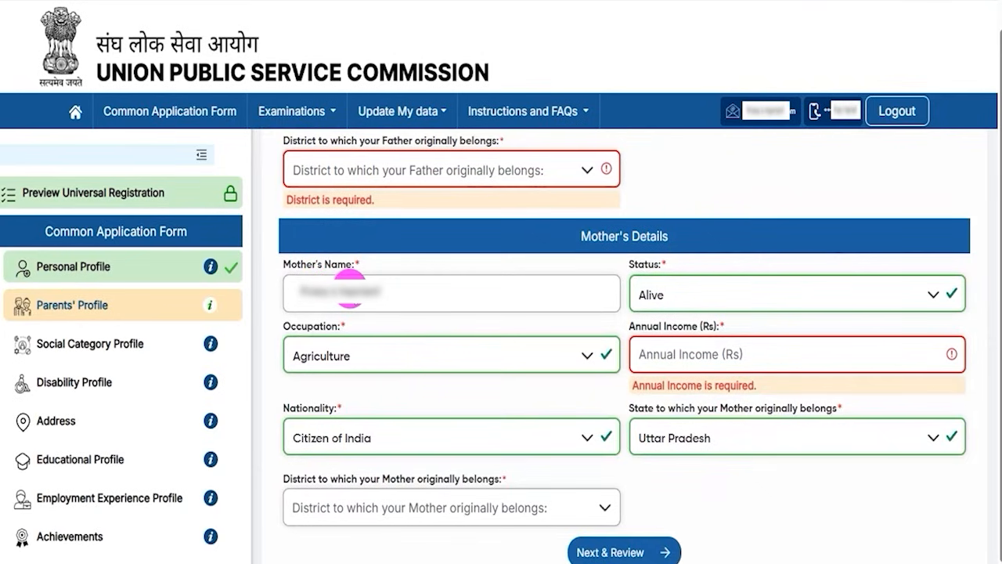
click(678, 292)
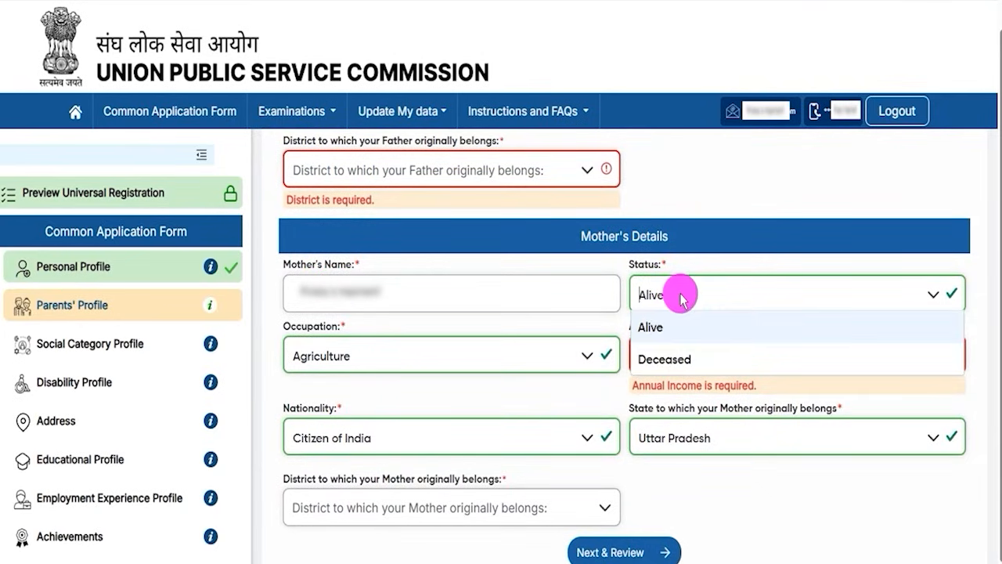
click(657, 331)
click(356, 360)
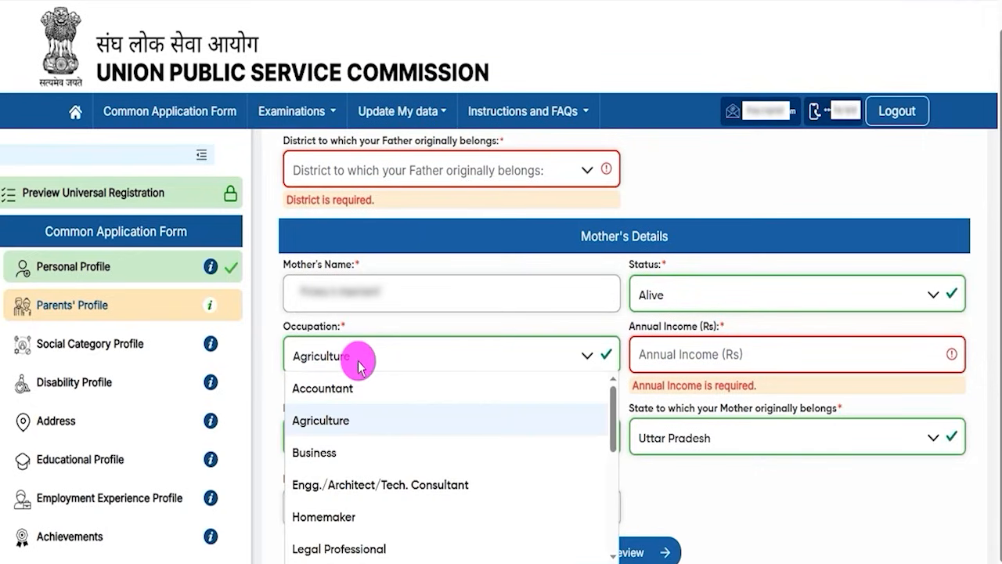
click(326, 427)
drag(649, 324, 680, 344)
click(678, 350)
Set the mother's nationality to Citizen of India, keep Uttar Pradesh as her state and check the district field.
click(333, 434)
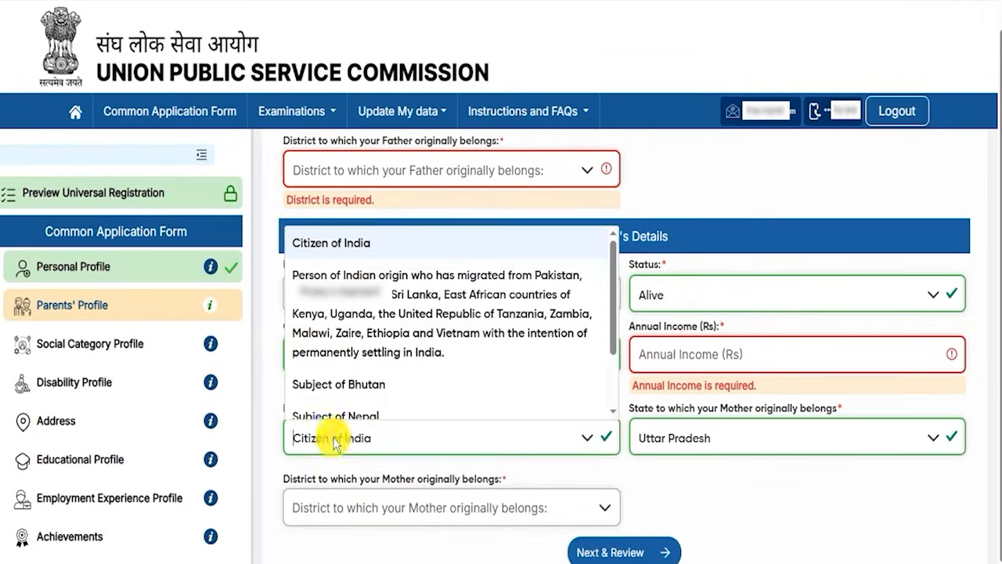
click(328, 245)
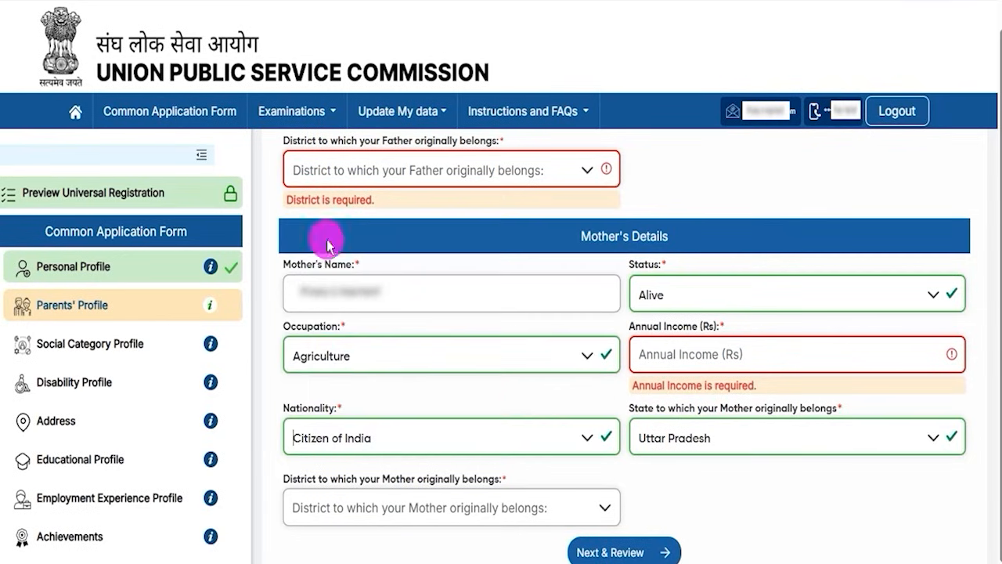
click(728, 450)
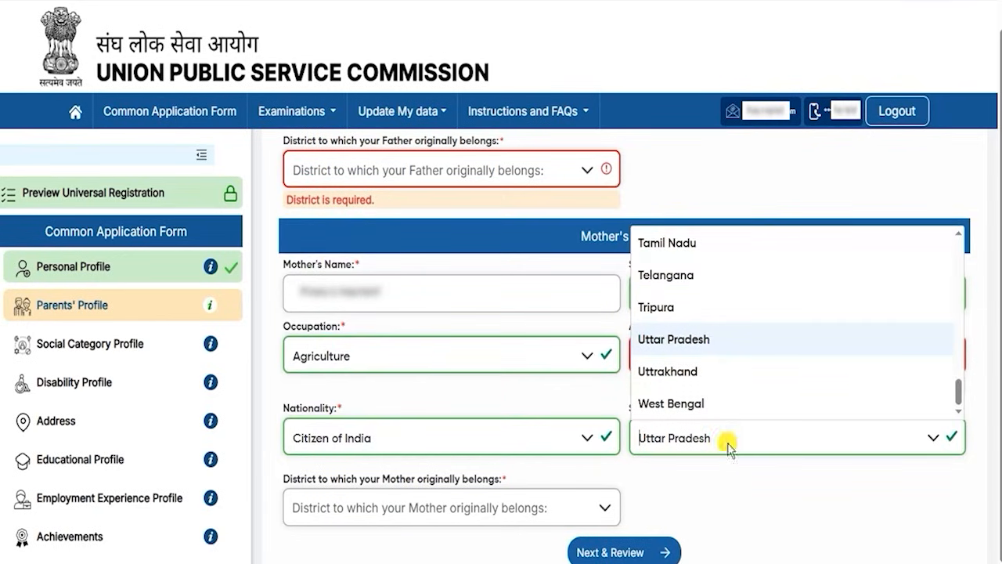
click(374, 514)
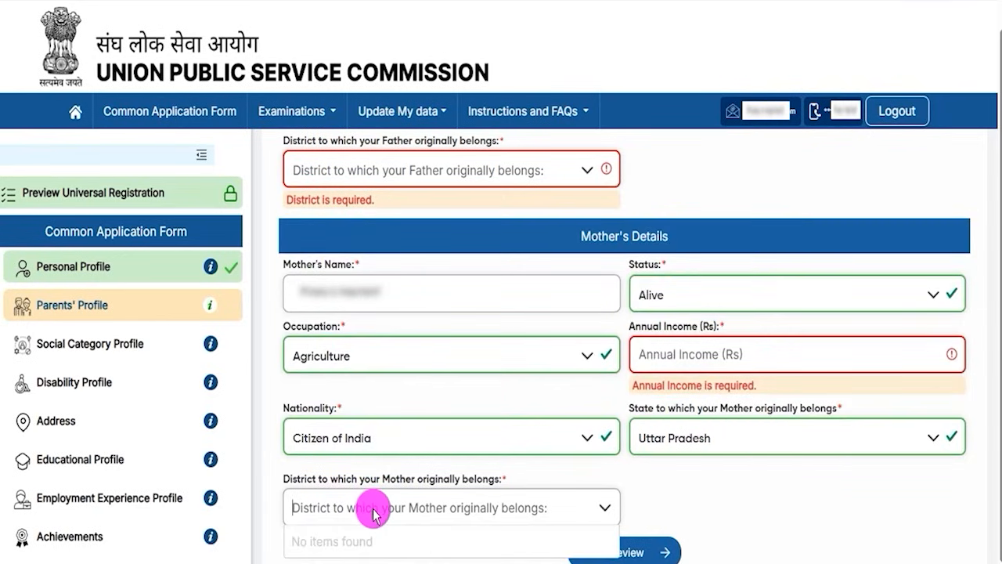
click(742, 507)
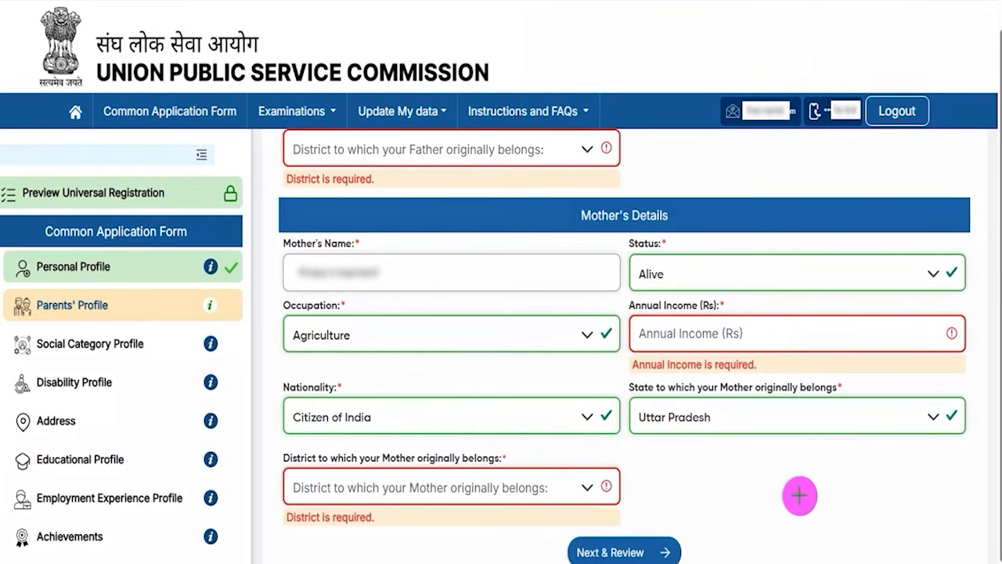
Take the Parents' Profile to its review page, check the entries and submit the profile.
click(675, 543)
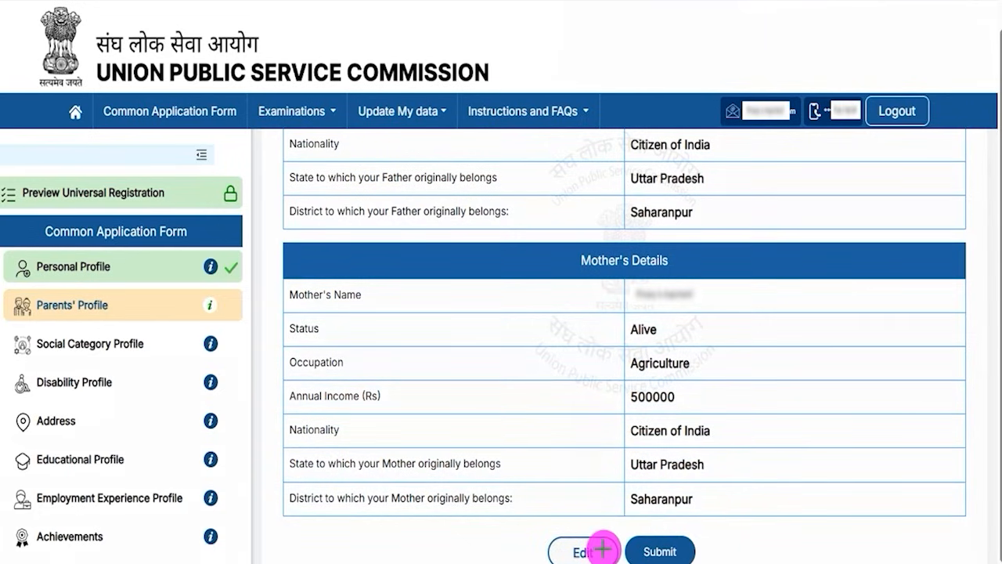
drag(394, 523, 530, 546)
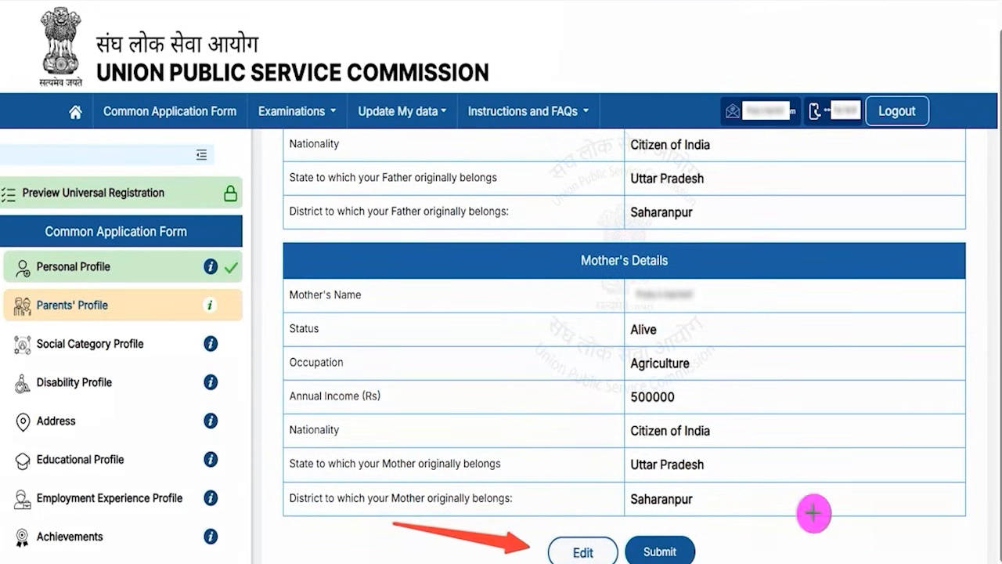
drag(855, 480, 695, 551)
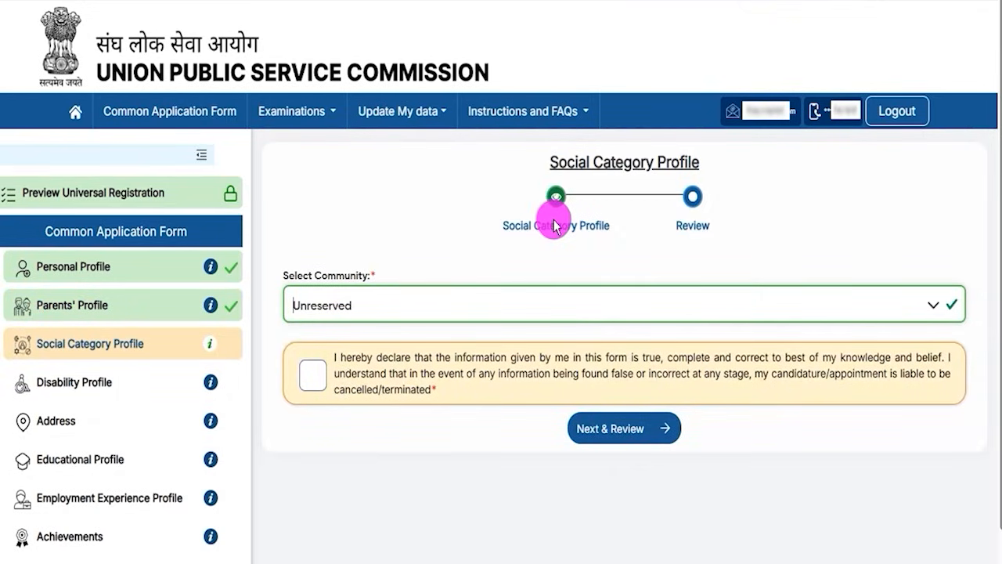
Select ST as the community in the Social Category Profile.
drag(568, 163, 687, 162)
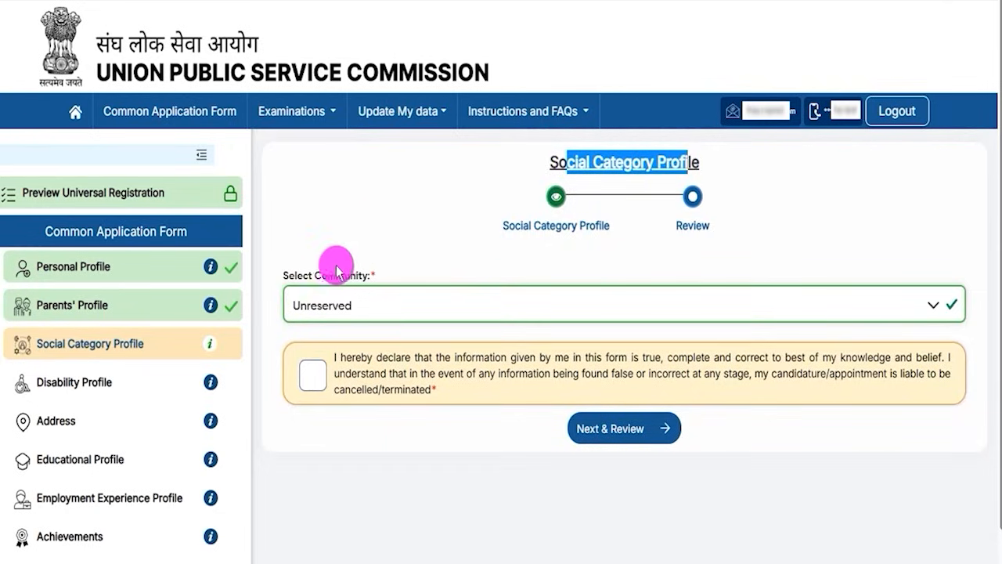
click(391, 304)
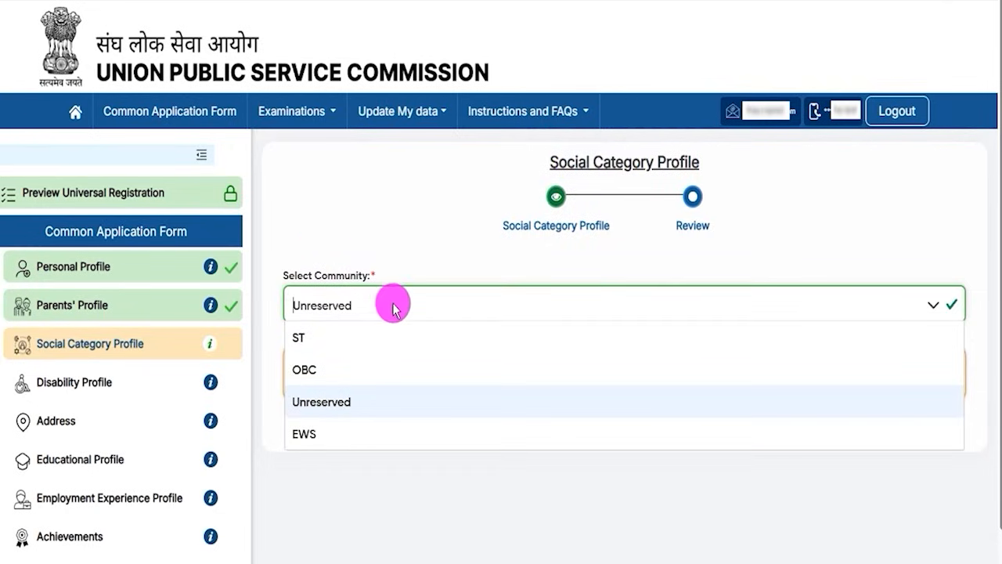
click(300, 338)
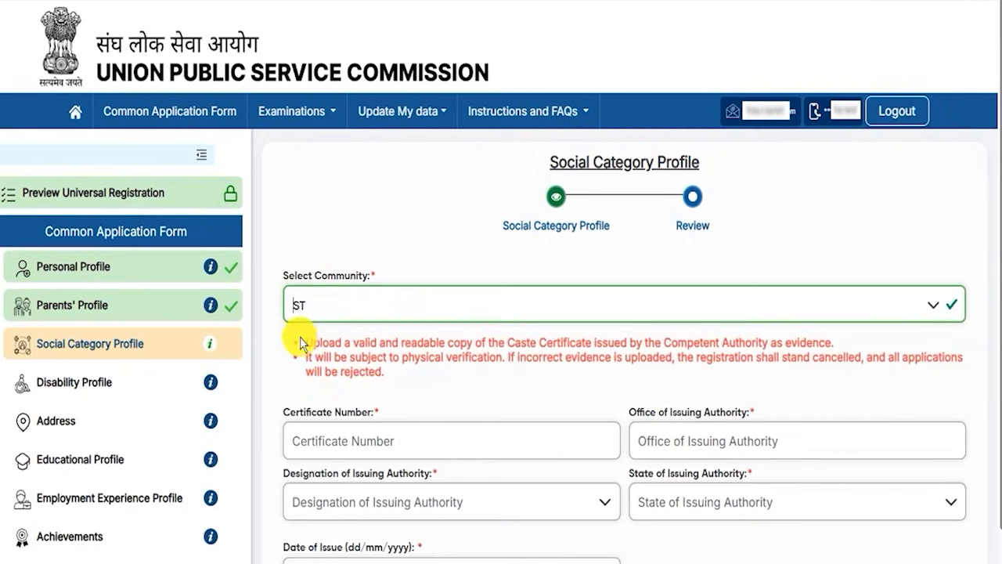
Go through the caste certificate's number and office of issuing authority fields without filling them.
drag(300, 411, 347, 412)
click(352, 439)
drag(664, 417, 705, 415)
click(701, 442)
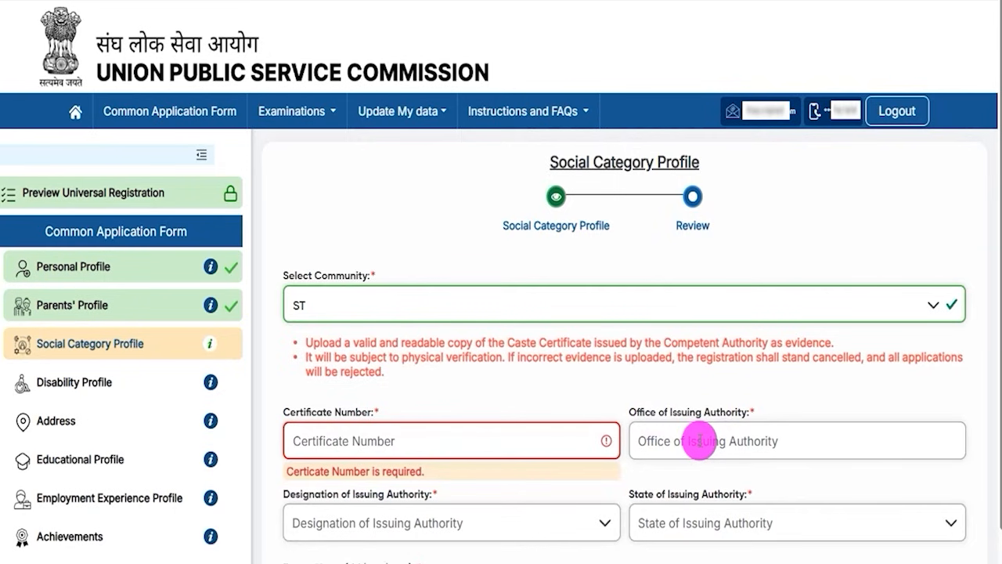
scroll(699, 440, down, 5)
scroll(699, 440, up, 2)
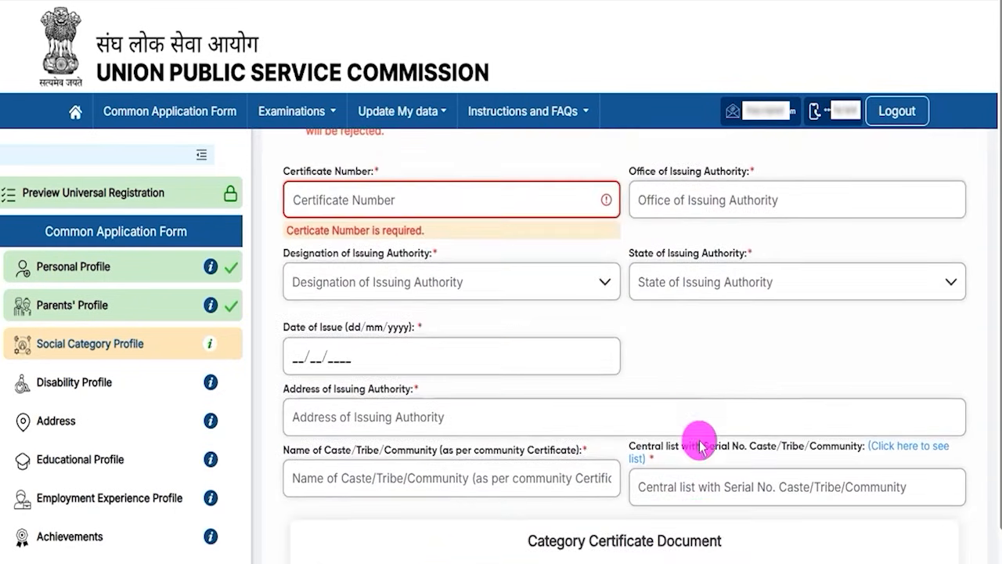
Set the issuing authority's designation to Collector and its state to Uttar Pradesh.
drag(303, 261, 367, 281)
click(367, 282)
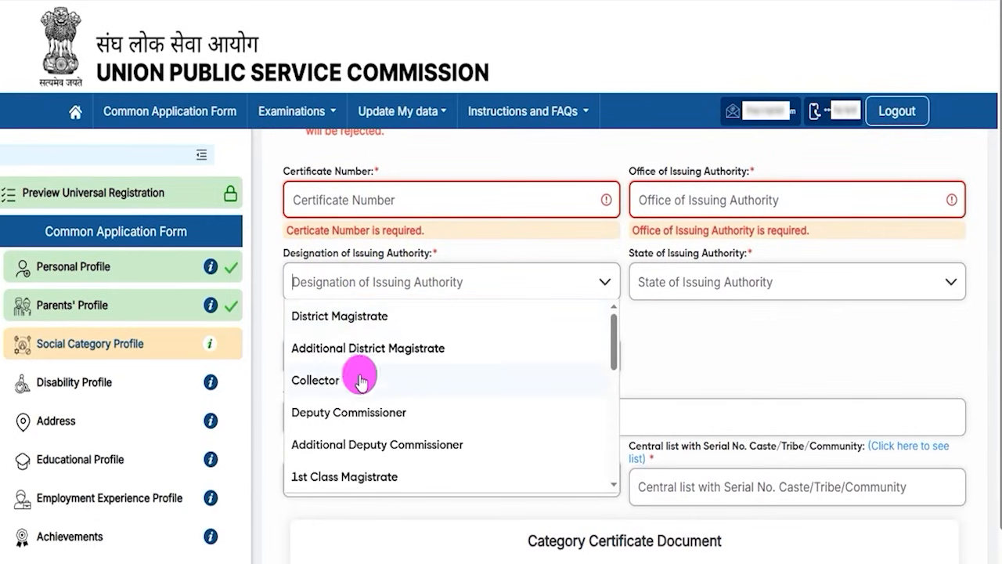
click(324, 384)
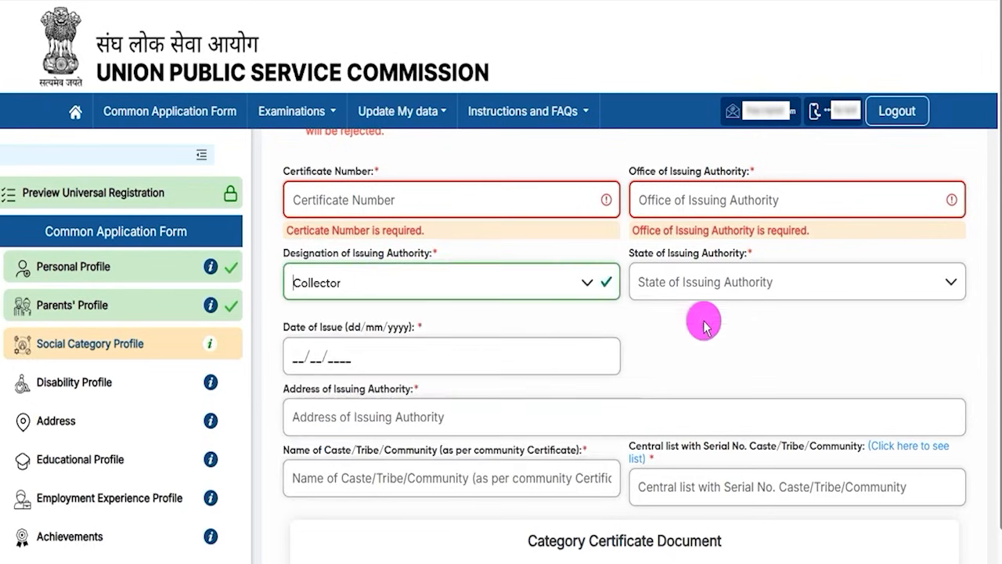
click(758, 282)
scroll(722, 382, down, 10)
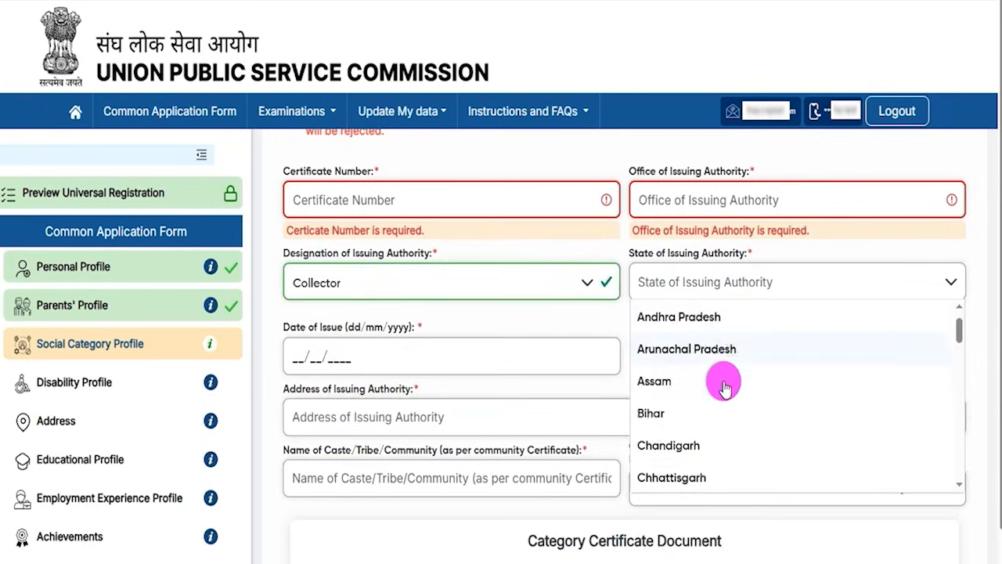
scroll(671, 450, down, 3)
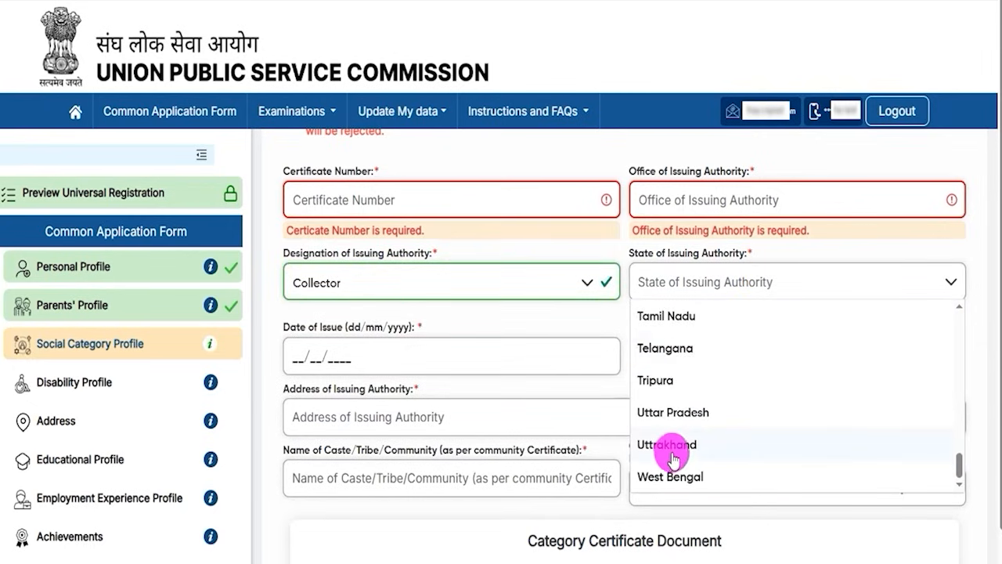
click(678, 413)
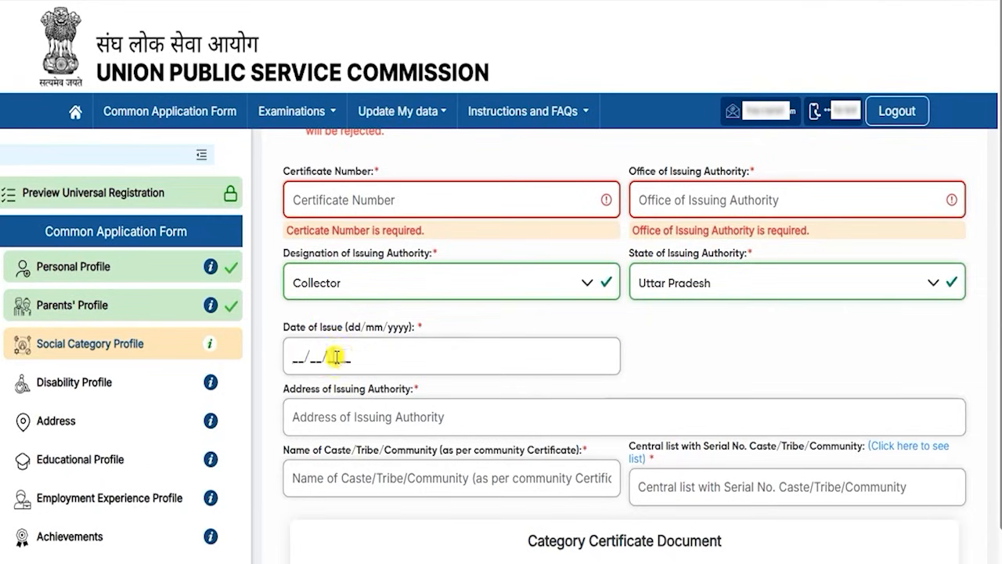
Go through the certificate's date of issue, issuing authority address and caste/tribe/community name fields without filling them.
scroll(376, 363, down, 2)
drag(312, 231, 375, 274)
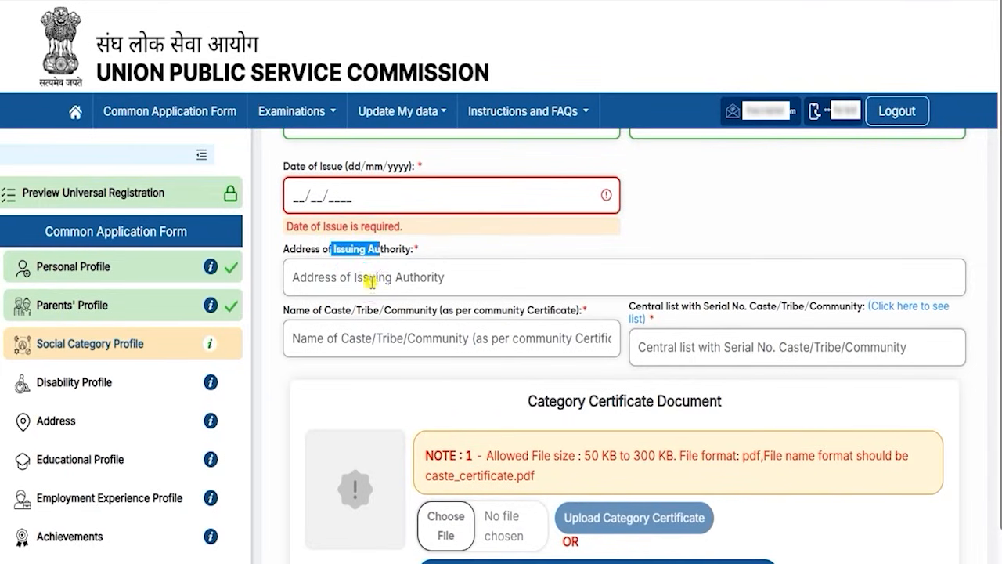
click(372, 280)
drag(318, 310, 404, 359)
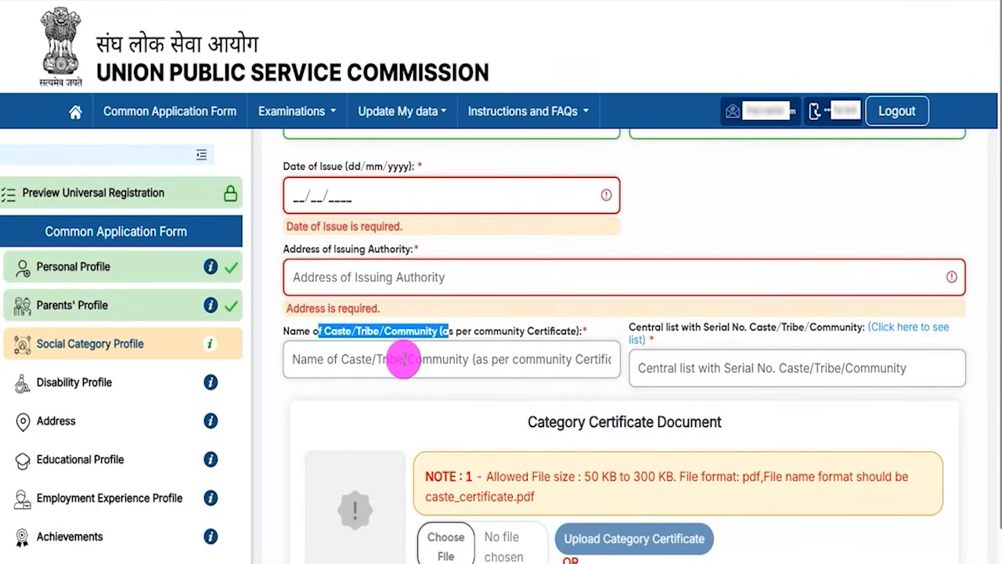
click(345, 361)
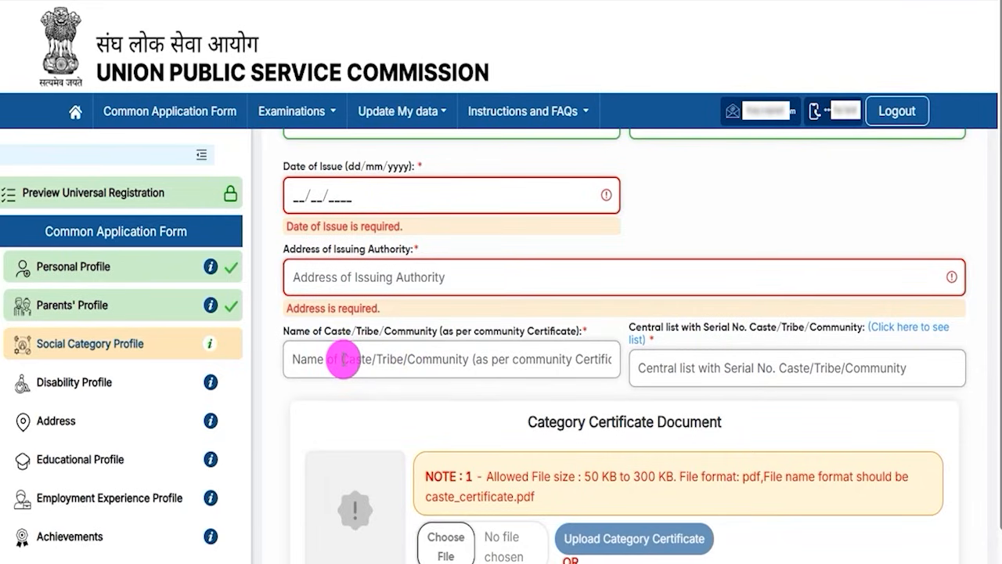
click(433, 329)
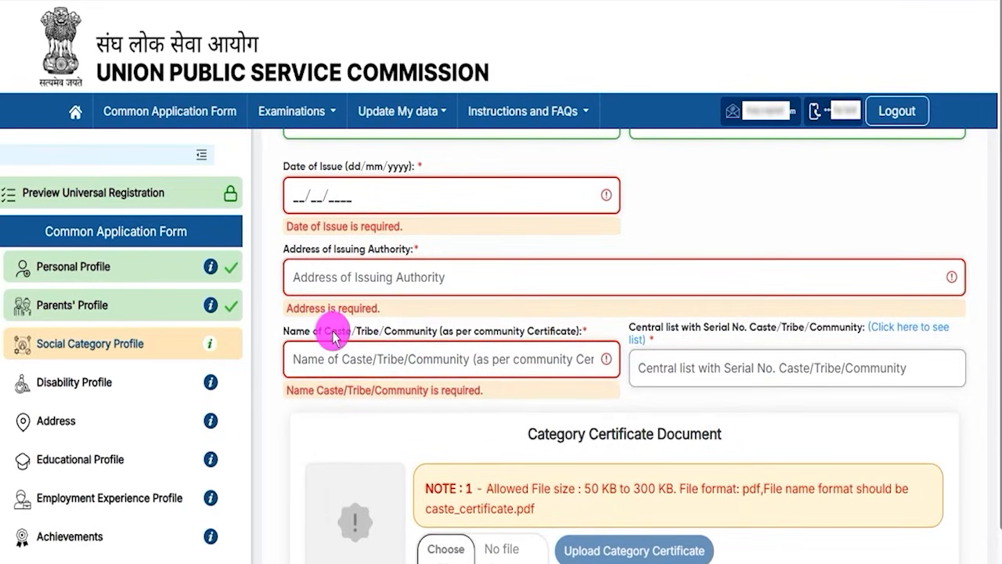
Go through the caste/tribe/community name and central list serial number fields without filling them.
drag(308, 333, 338, 336)
click(351, 358)
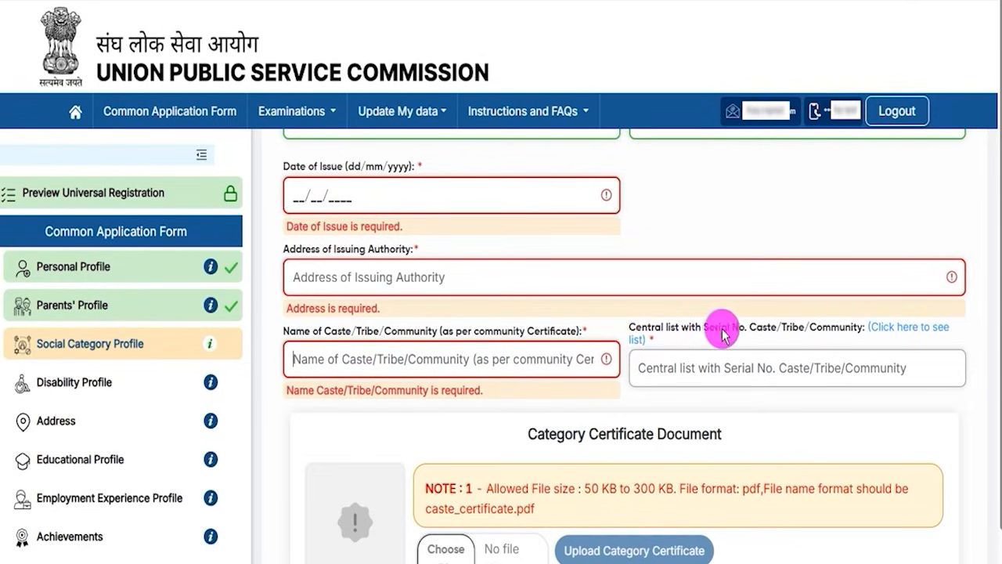
click(756, 371)
Read the category certificate's upload notes on allowed file size, file format and required file name.
scroll(731, 447, down, 2)
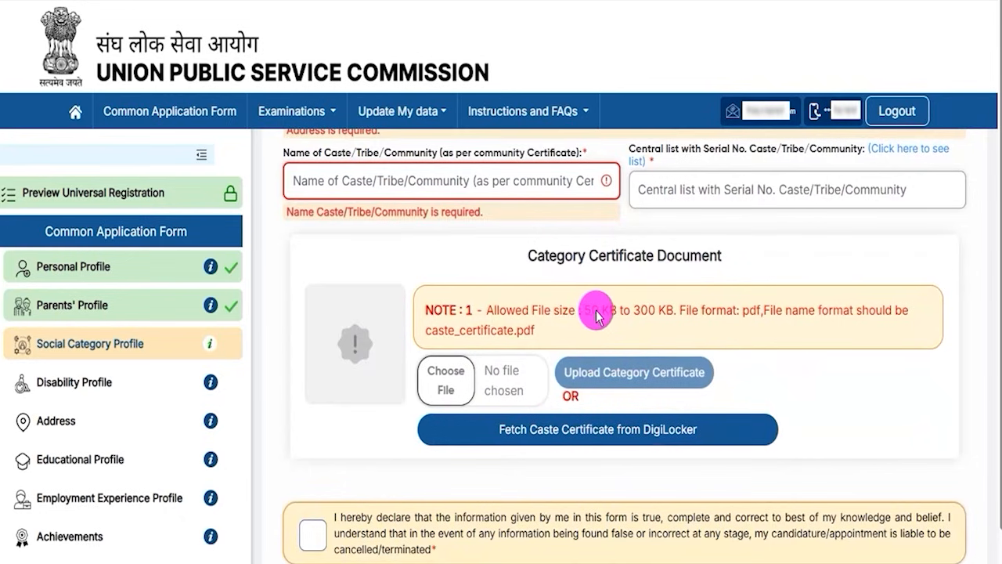
drag(585, 311, 671, 327)
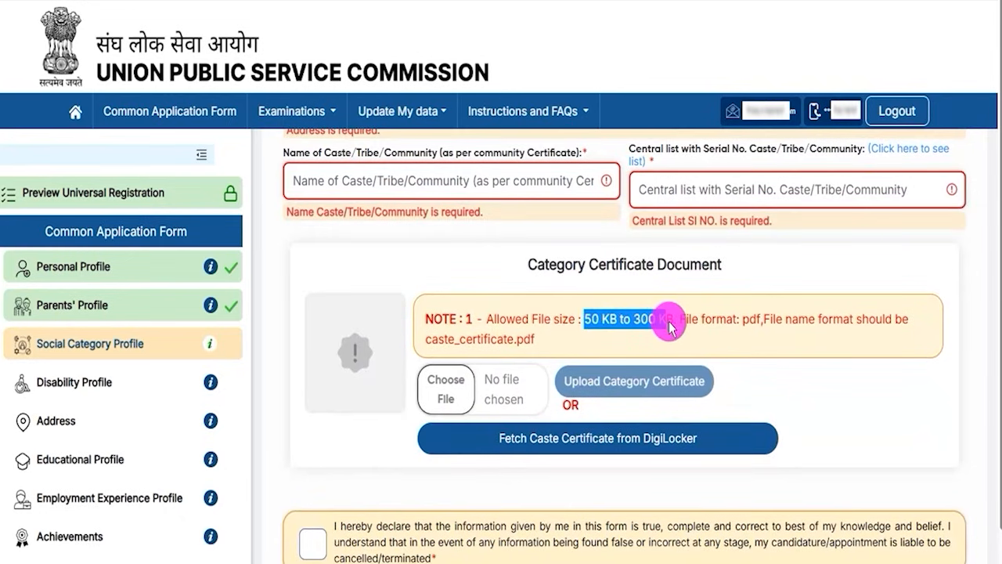
drag(742, 319, 822, 329)
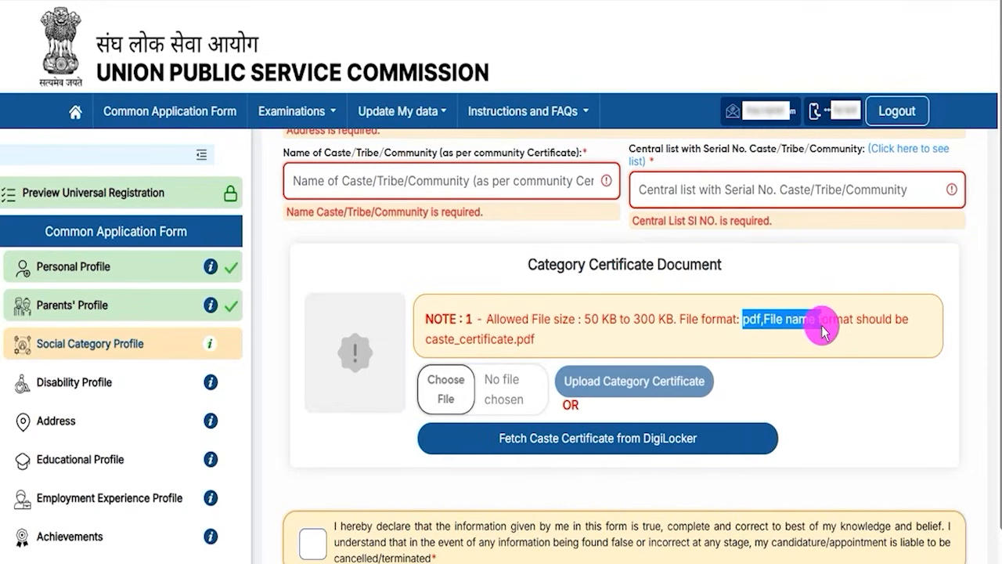
drag(430, 345, 494, 348)
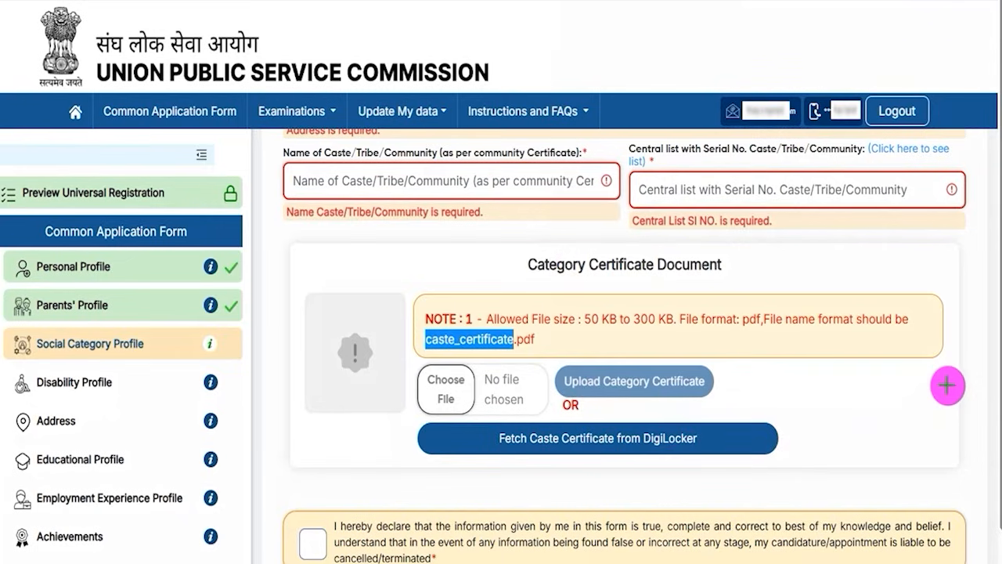
drag(947, 386, 711, 440)
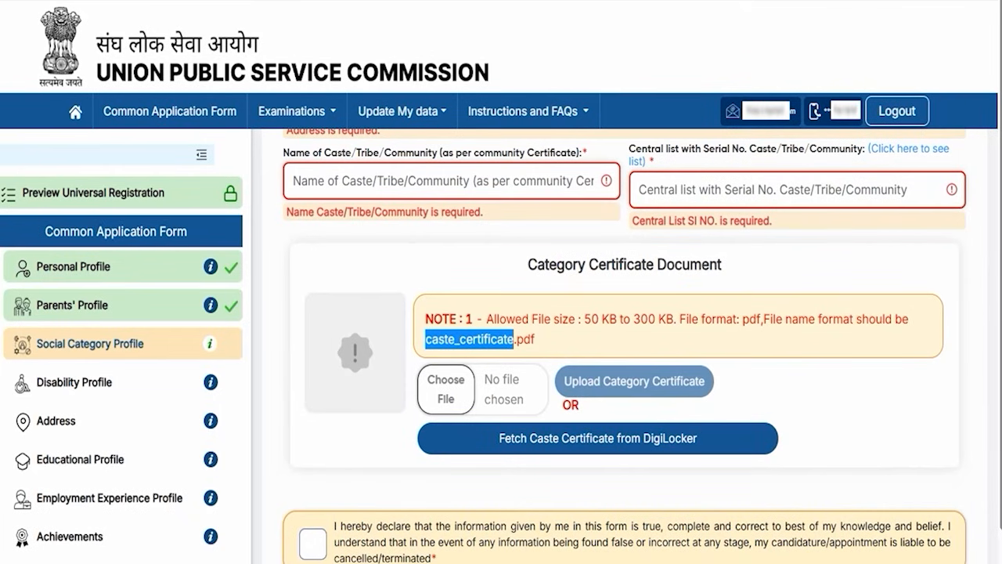
scroll(756, 392, down, 1)
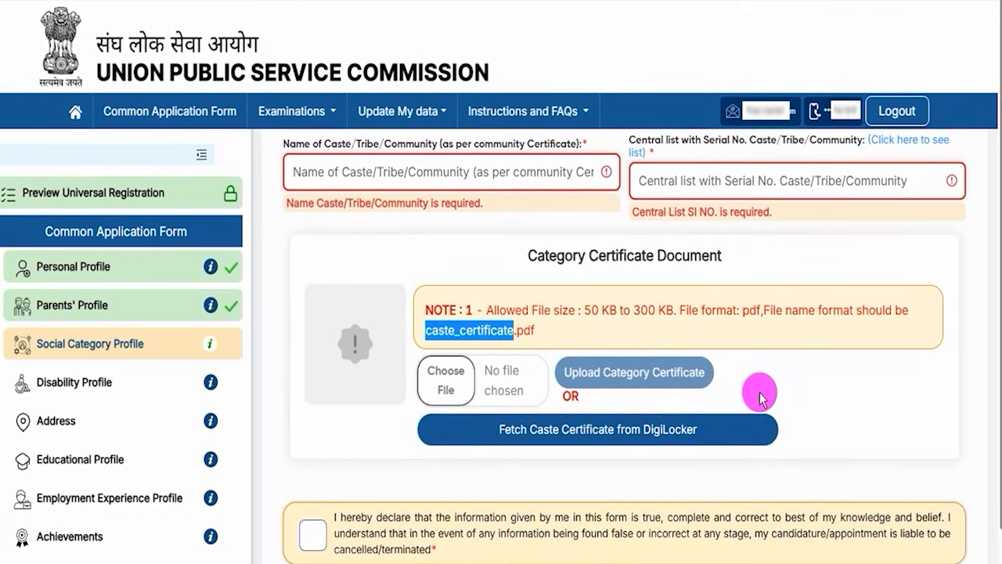
Accept the Social Category Profile's declaration, proceed to the review and submit the profile.
scroll(964, 471, down, 1)
click(307, 498)
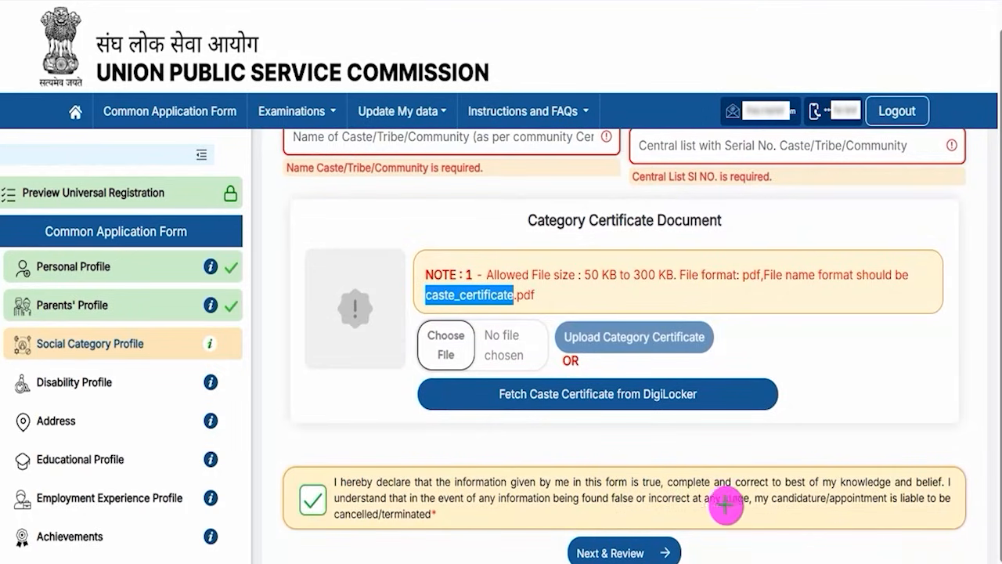
drag(880, 539, 686, 552)
click(678, 553)
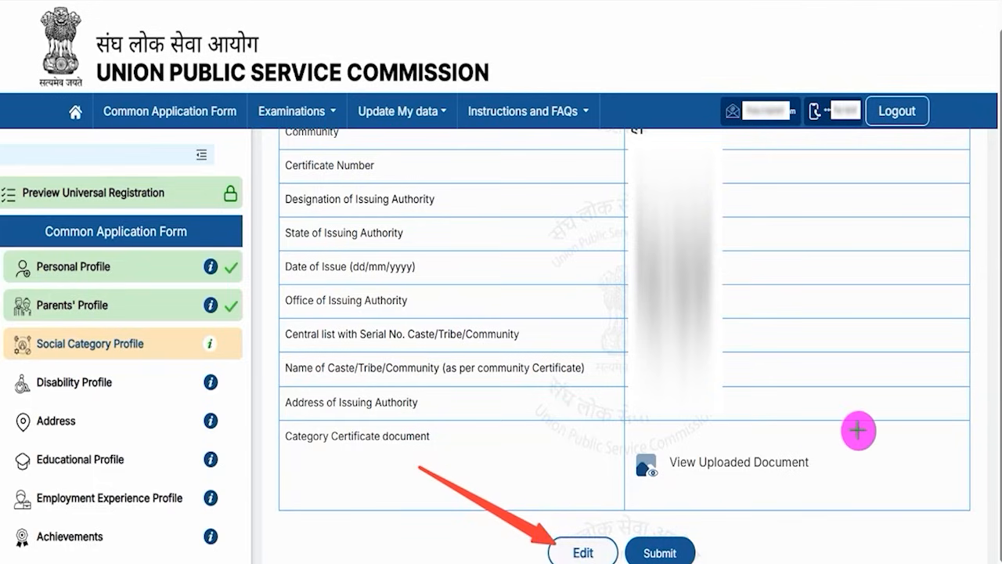
click(685, 544)
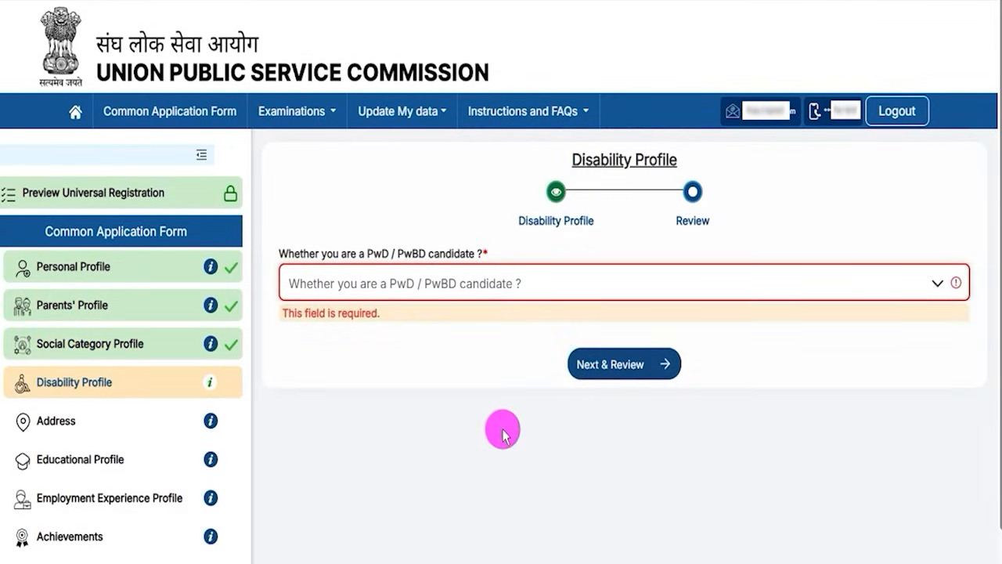
Answer Yes to being a PwD/PwBD candidate and Yes to having a disability of 40% or above.
drag(588, 161, 657, 161)
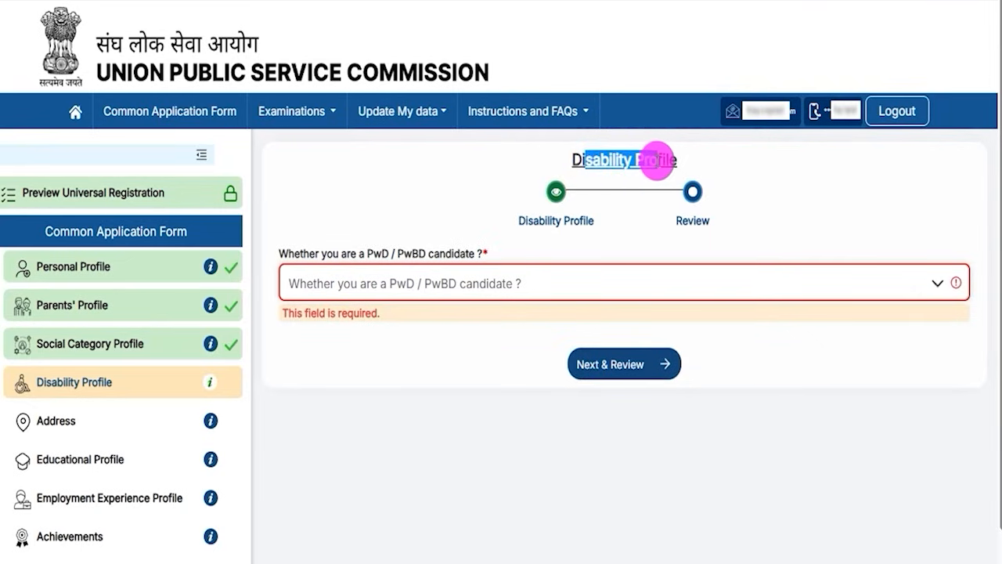
drag(335, 258, 448, 257)
click(430, 283)
click(302, 347)
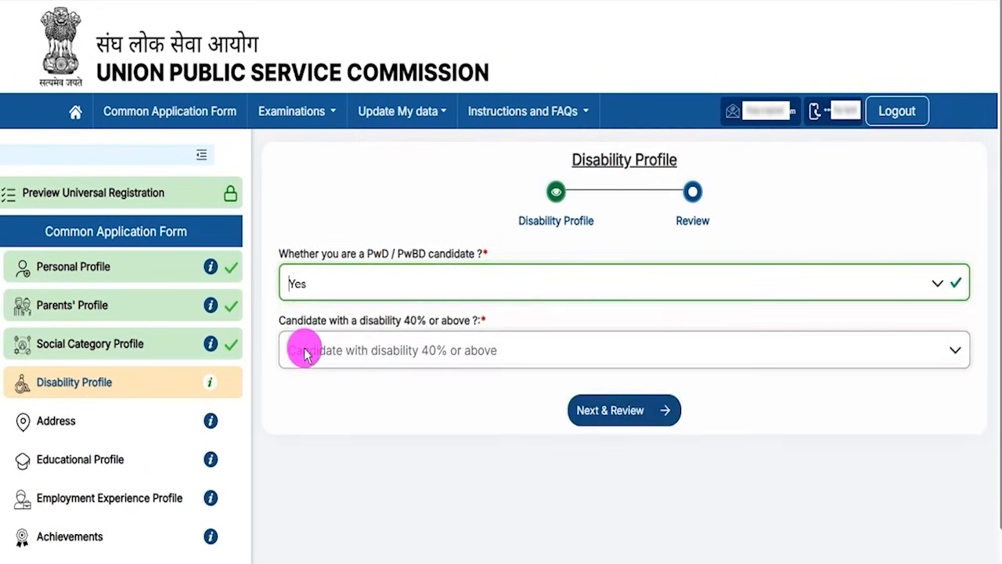
click(421, 360)
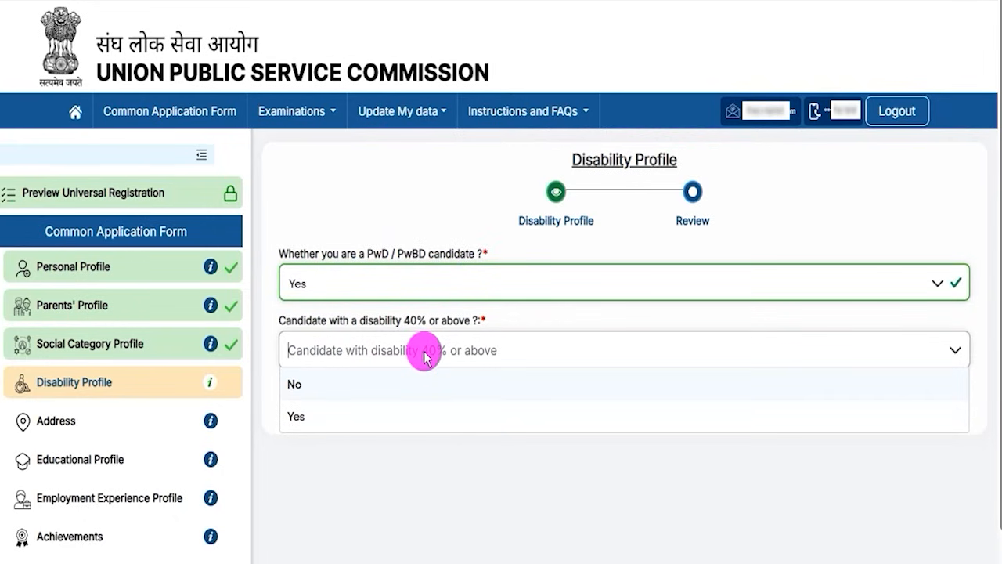
click(307, 413)
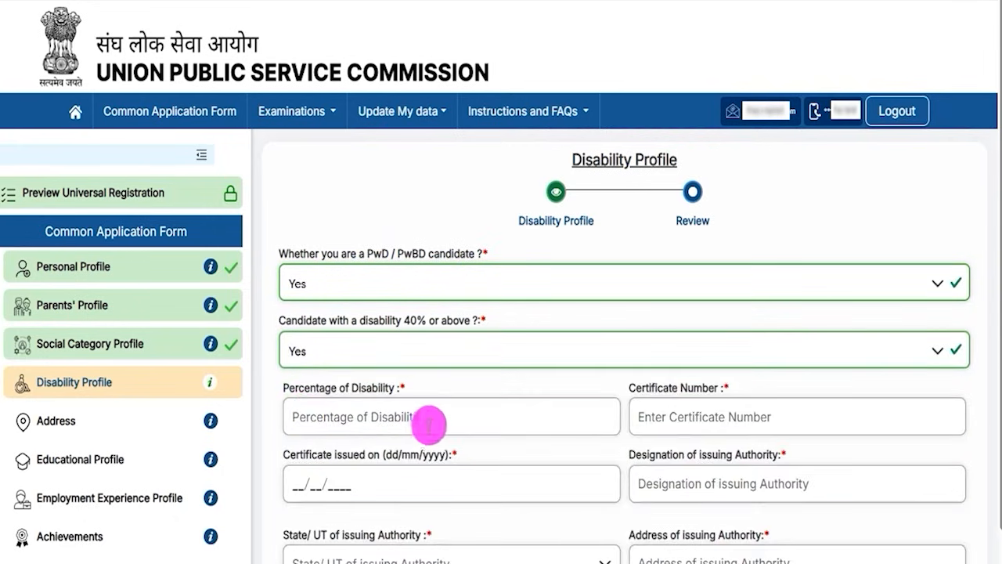
Go through the disability percentage, certificate number, issue date and issuing authority fields without filling them.
drag(305, 387, 365, 385)
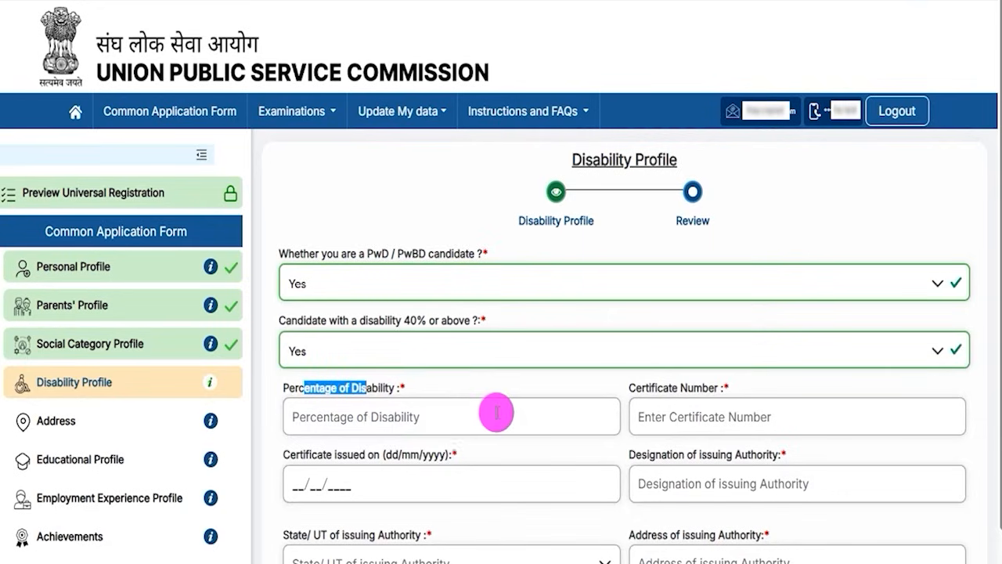
drag(645, 387, 692, 394)
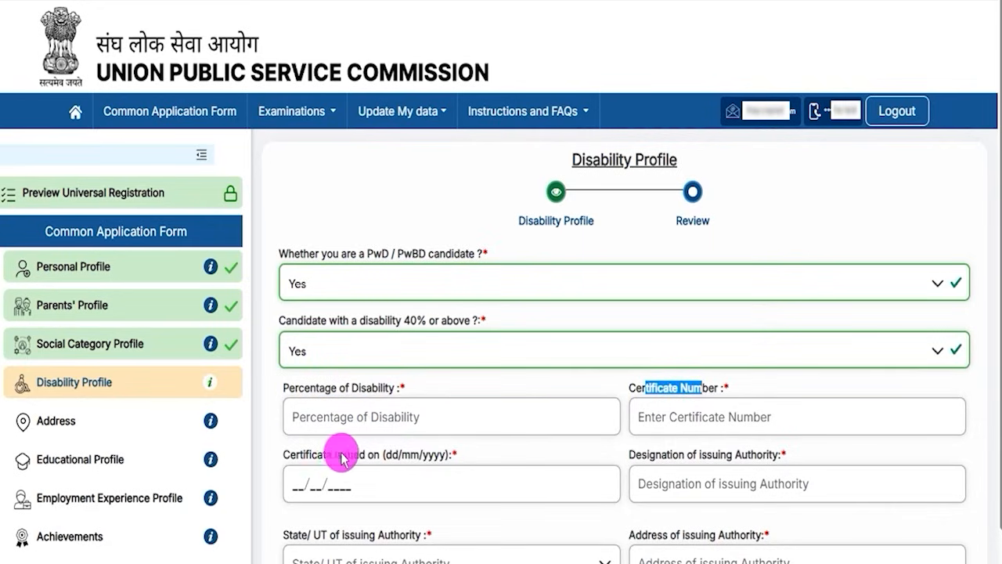
drag(323, 456, 366, 456)
scroll(718, 463, down, 1)
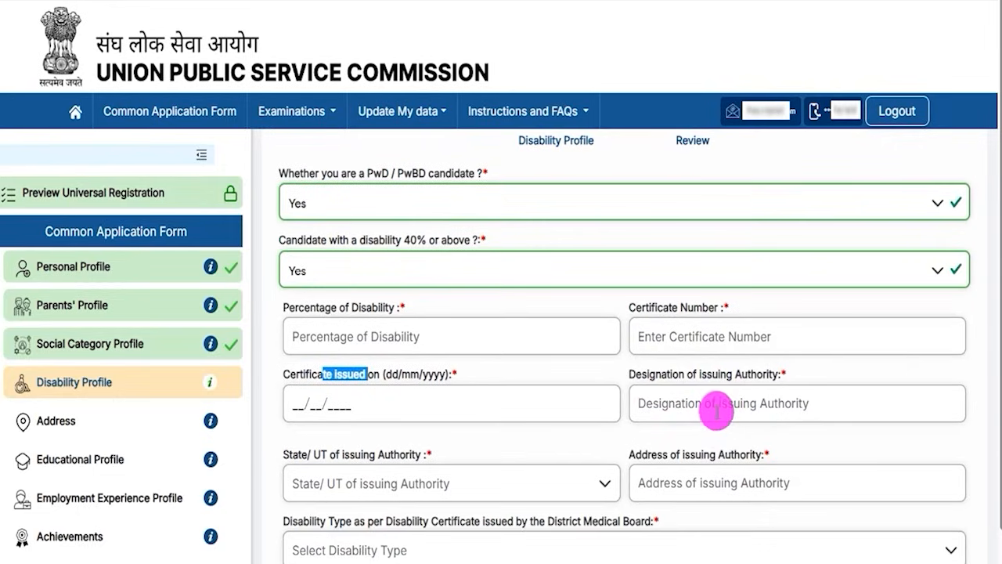
click(670, 381)
drag(670, 377, 732, 378)
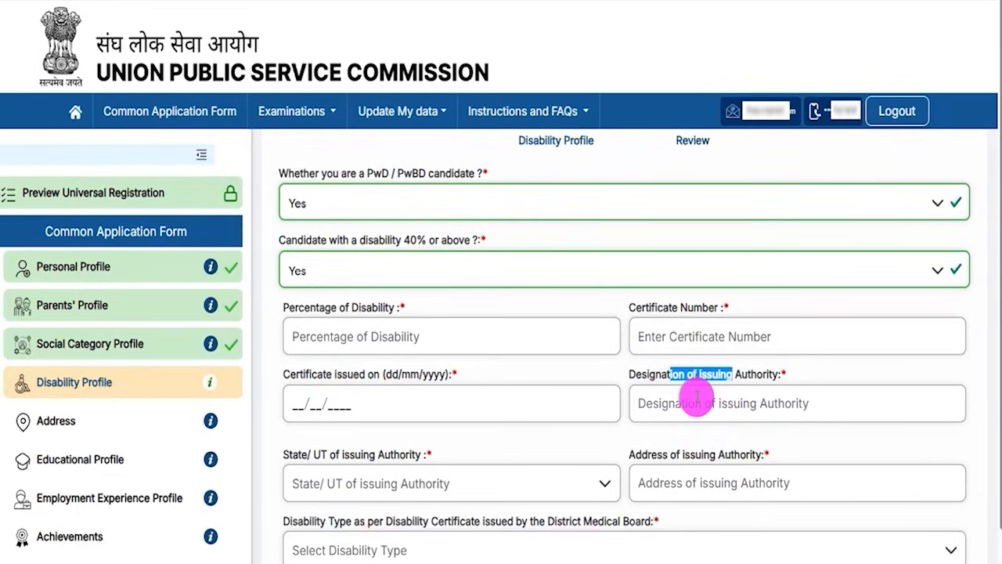
scroll(697, 399, down, 1)
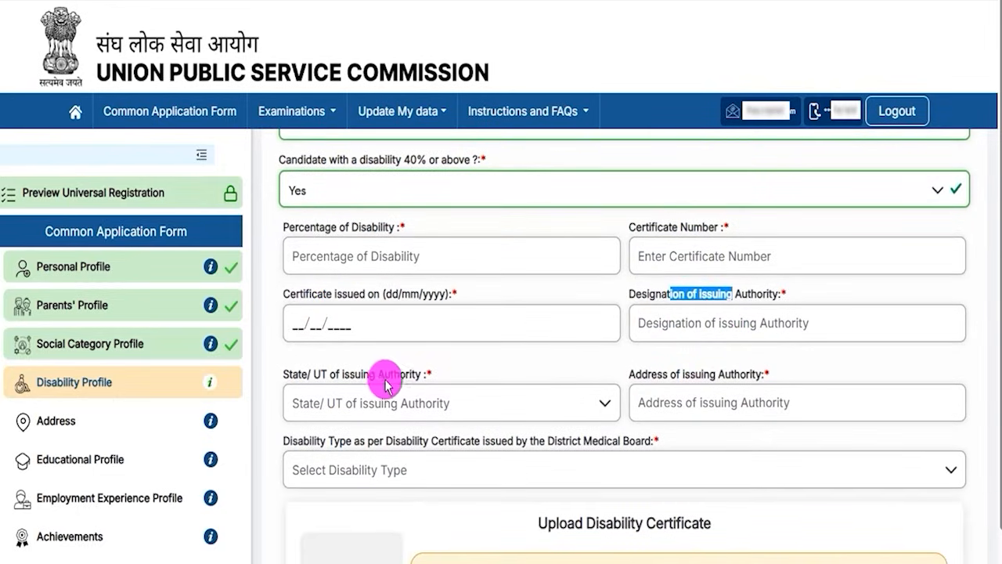
click(689, 382)
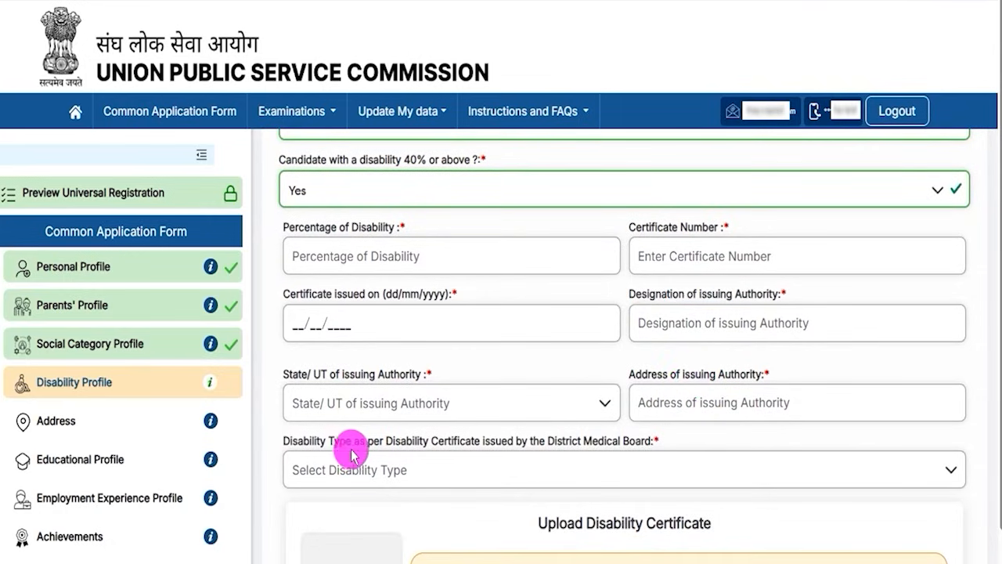
Examine the disability type field, the disability certificate upload notes and the Yes/No questions below them.
drag(312, 443, 463, 473)
scroll(517, 479, down, 1)
scroll(516, 480, down, 2)
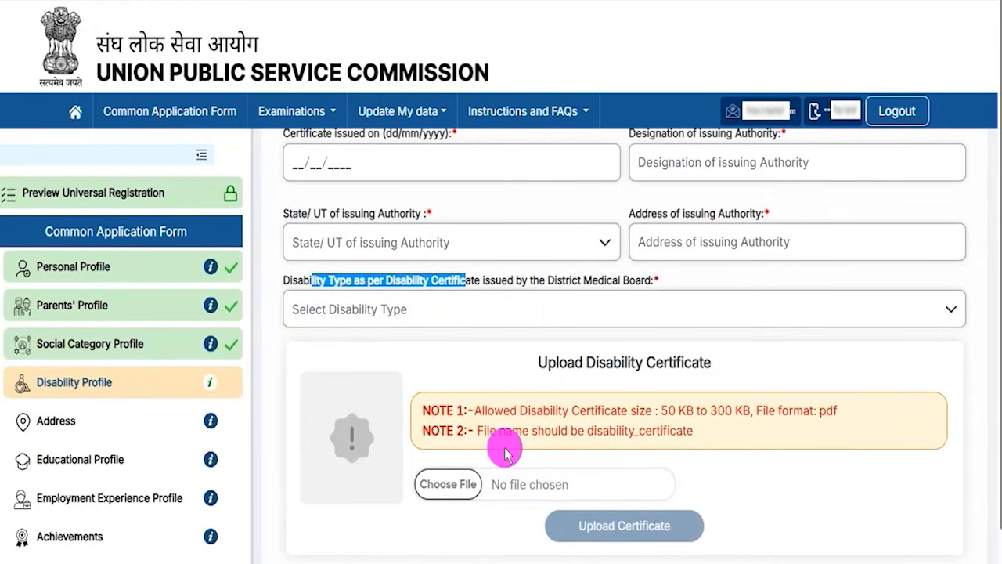
scroll(490, 462, down, 2)
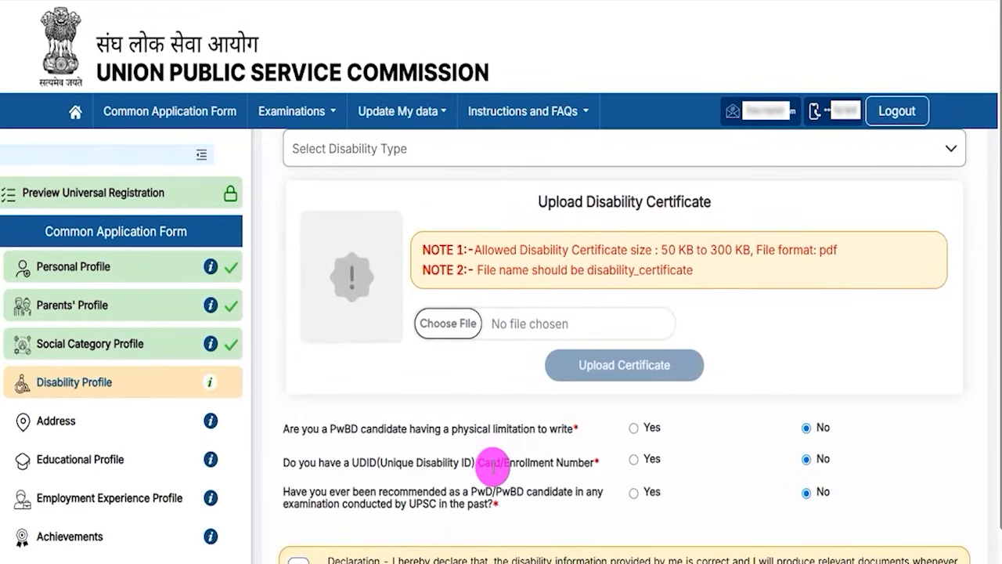
scroll(496, 402, up, 6)
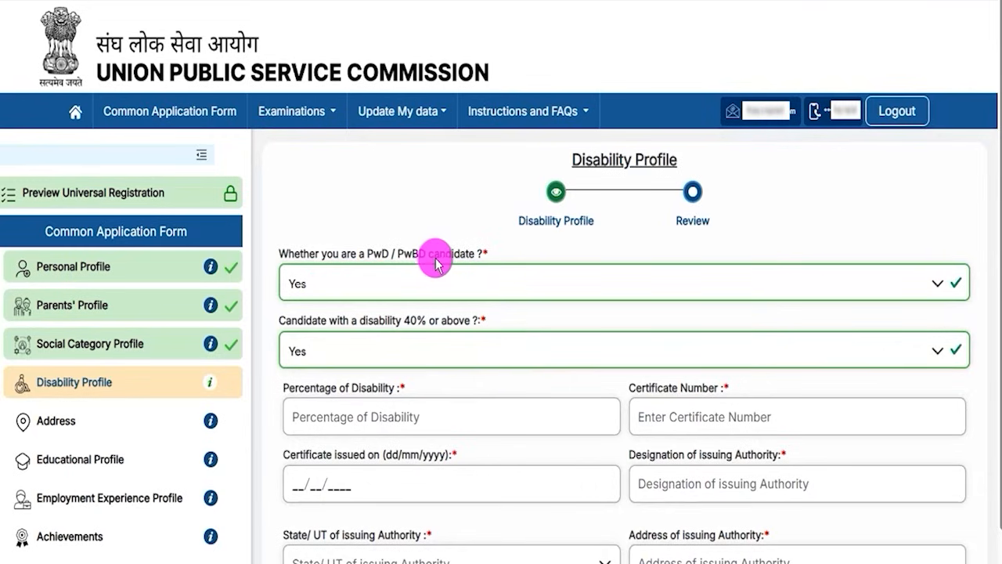
Change the PwD/PwBD candidate answer to No and read the question about past recommendation by UPSC.
click(372, 284)
click(300, 316)
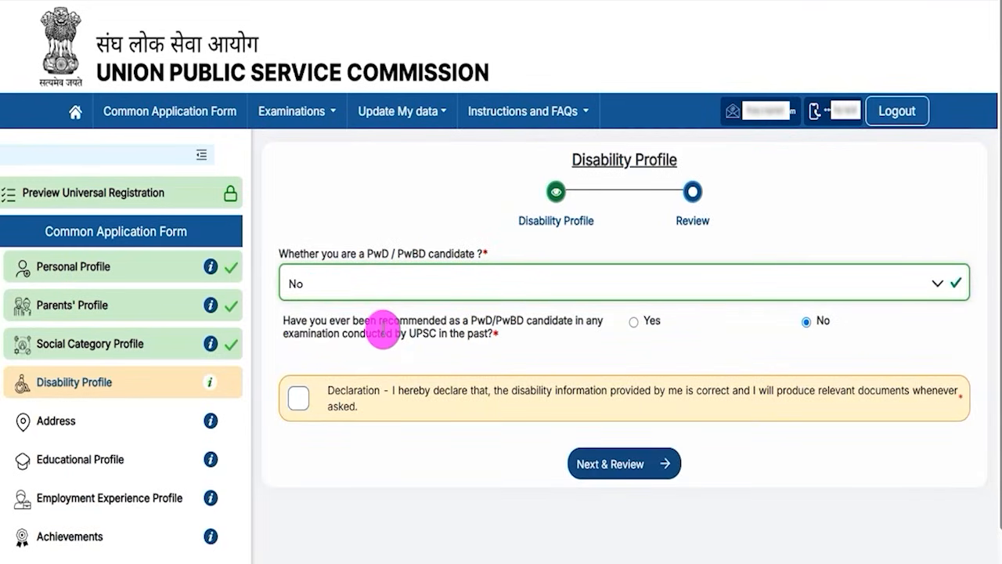
drag(389, 324, 507, 323)
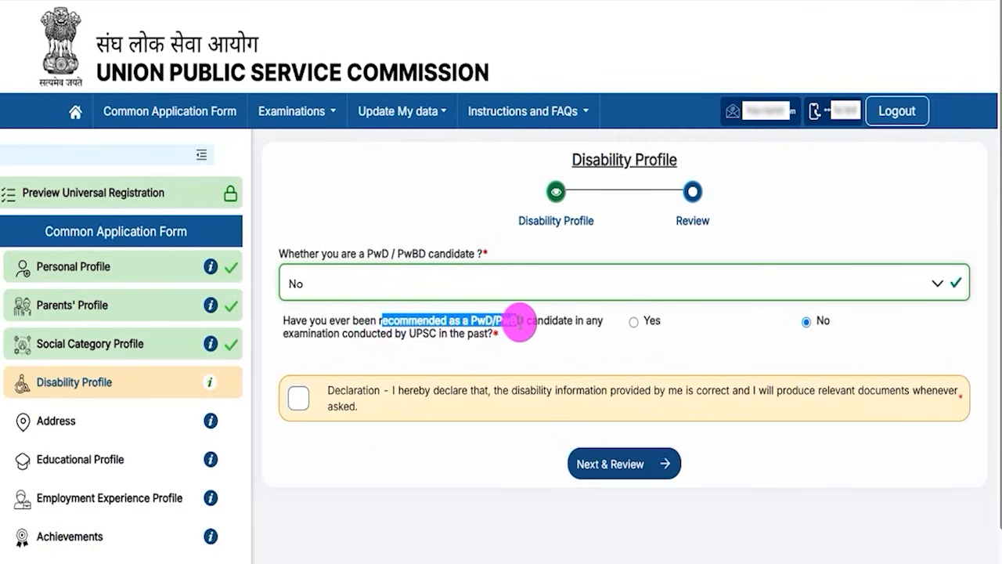
drag(419, 339, 622, 320)
Answer Yes to the past recommendation question to examine its examination name, roll number and year fields, and restore No.
click(634, 322)
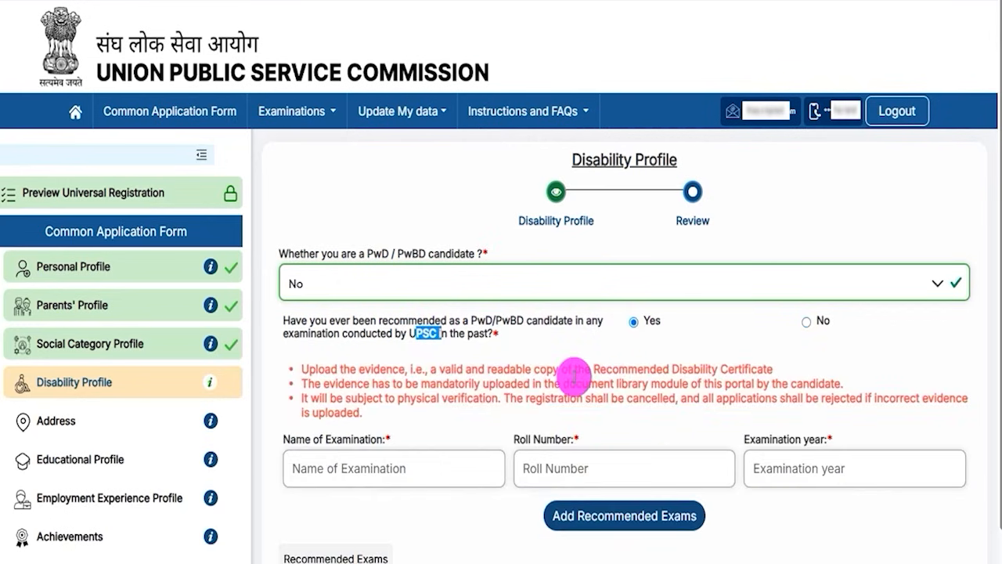
drag(305, 440, 353, 442)
drag(520, 441, 561, 440)
drag(761, 439, 808, 440)
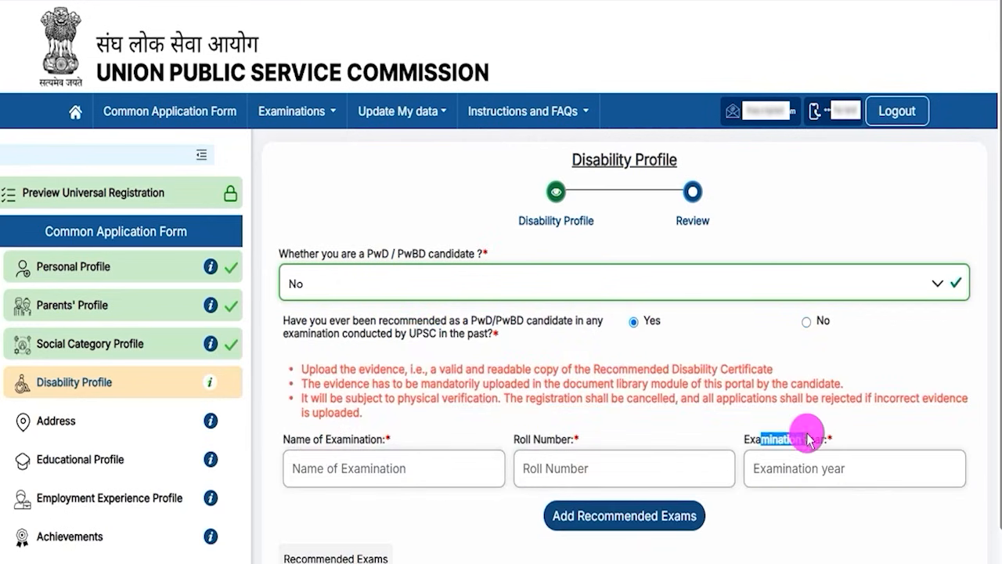
click(807, 321)
Accept the disability declaration, review the Disability Profile details and submit the profile.
click(295, 401)
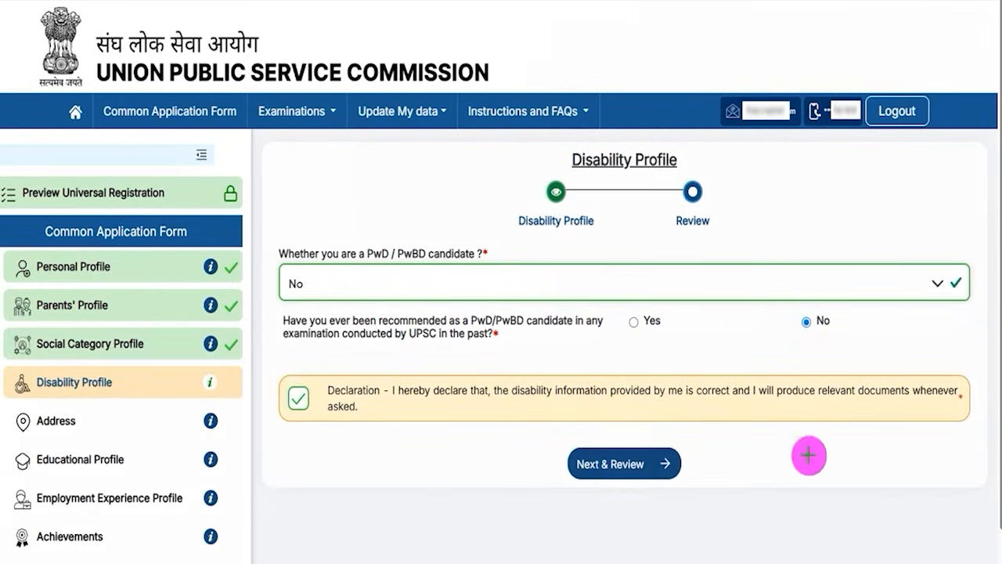
click(576, 462)
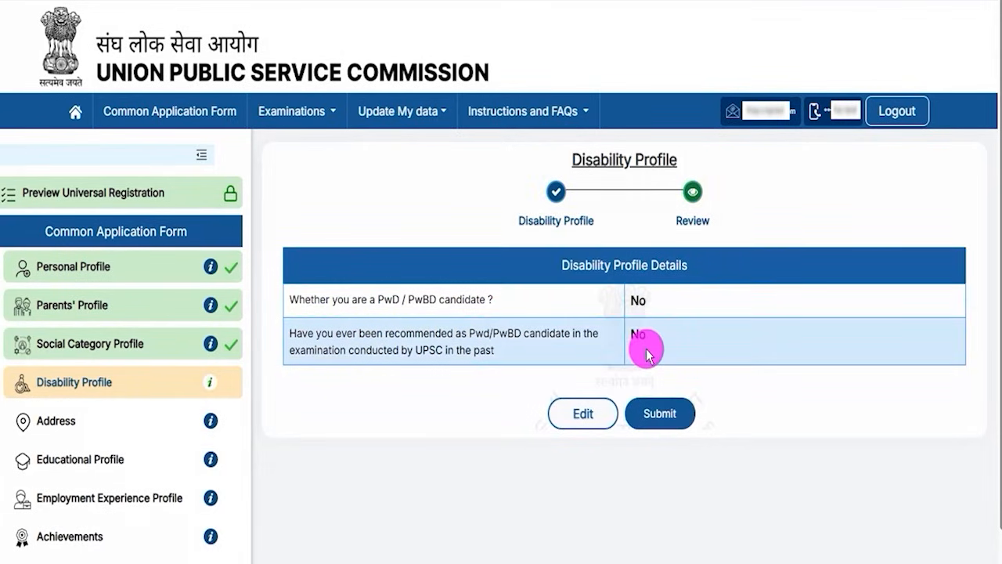
drag(568, 264, 669, 265)
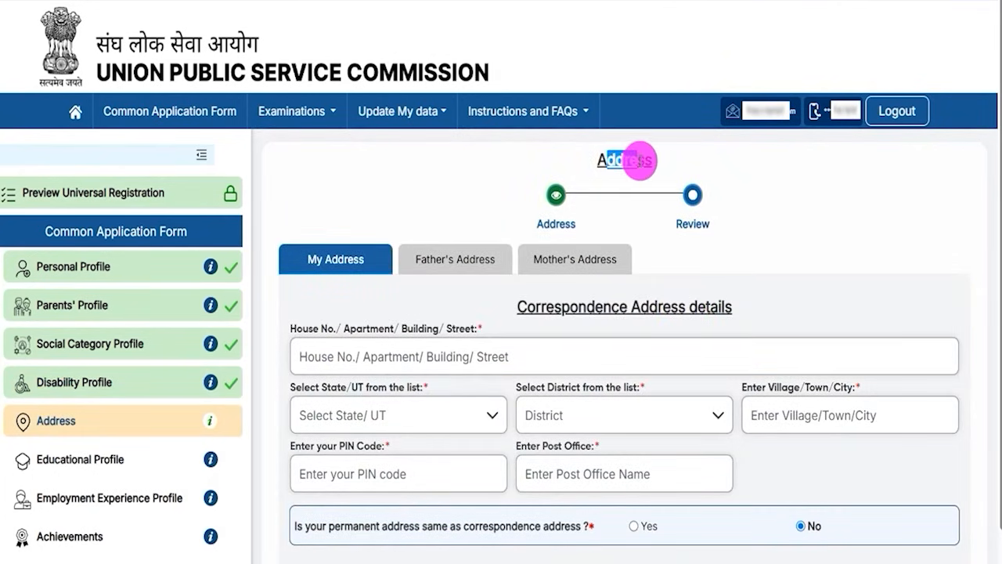
Examine the correspondence and permanent address sections of the applicant's own address form without filling them.
scroll(603, 270, down, 1)
drag(526, 225, 705, 228)
scroll(530, 261, down, 2)
drag(553, 340, 691, 341)
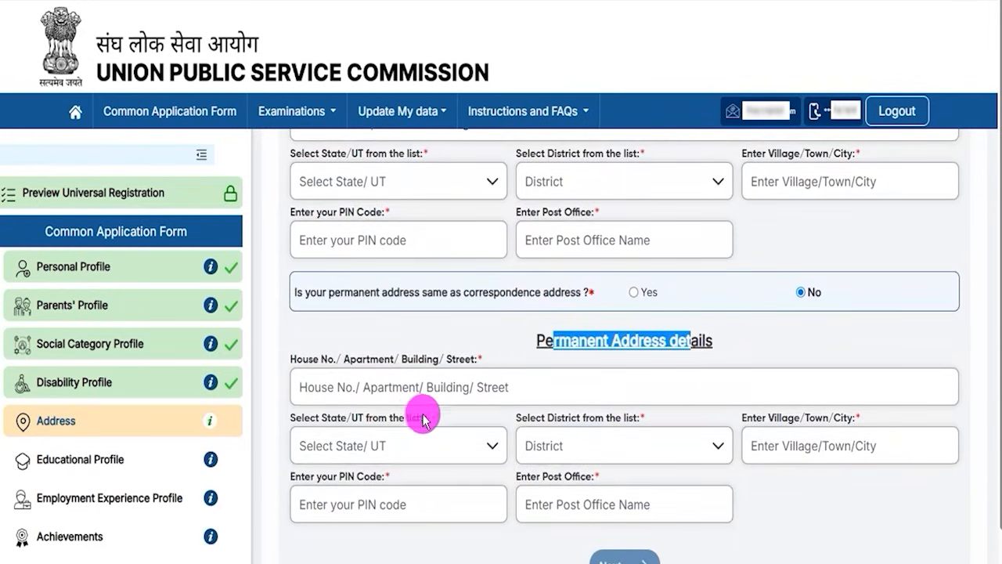
drag(548, 339, 611, 342)
scroll(611, 345, up, 3)
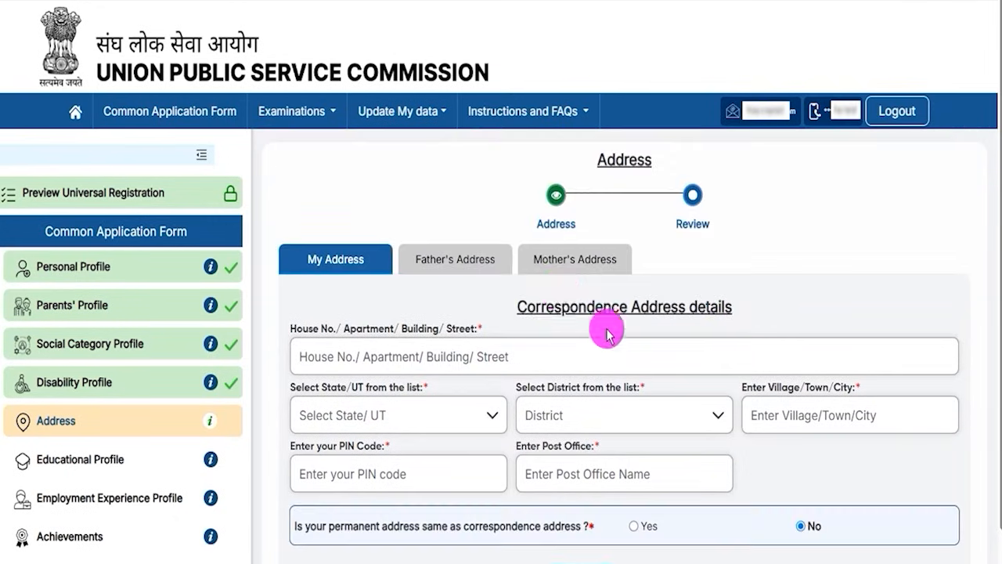
drag(526, 304, 689, 305)
scroll(486, 374, down, 3)
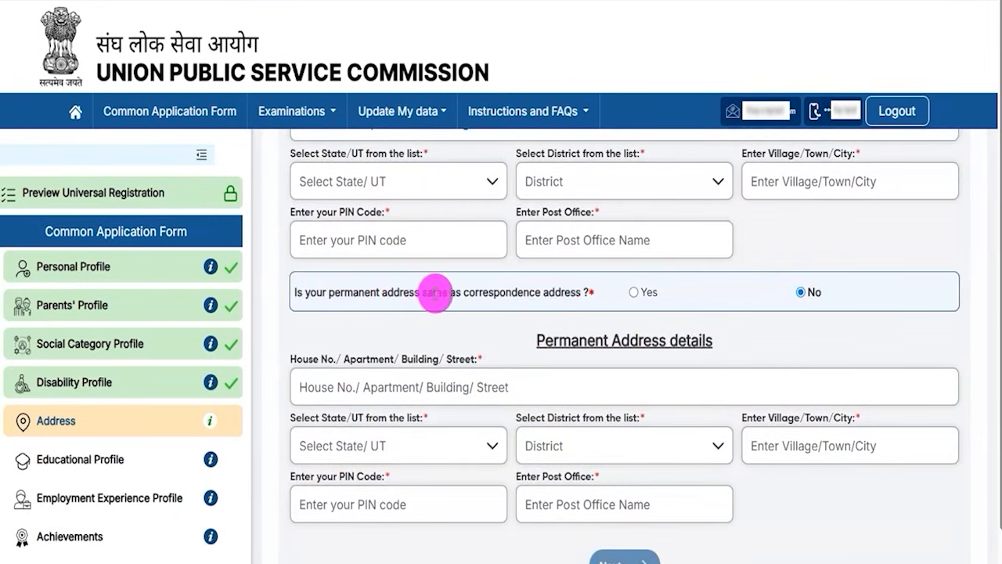
Answer Yes to the permanent address being the same as the correspondence address, and compare both address sections.
click(634, 292)
drag(546, 338, 698, 341)
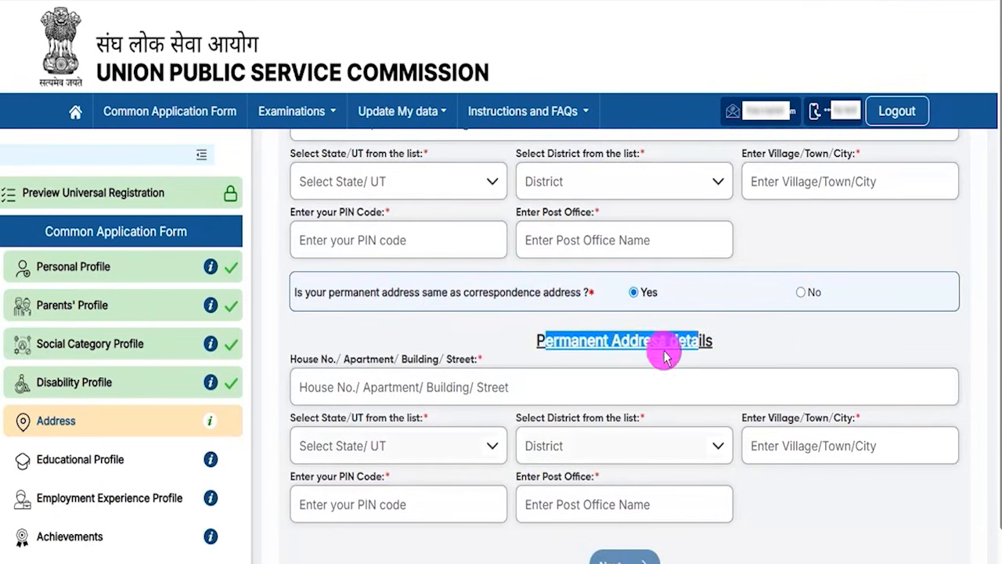
scroll(537, 374, up, 2)
drag(537, 227, 682, 208)
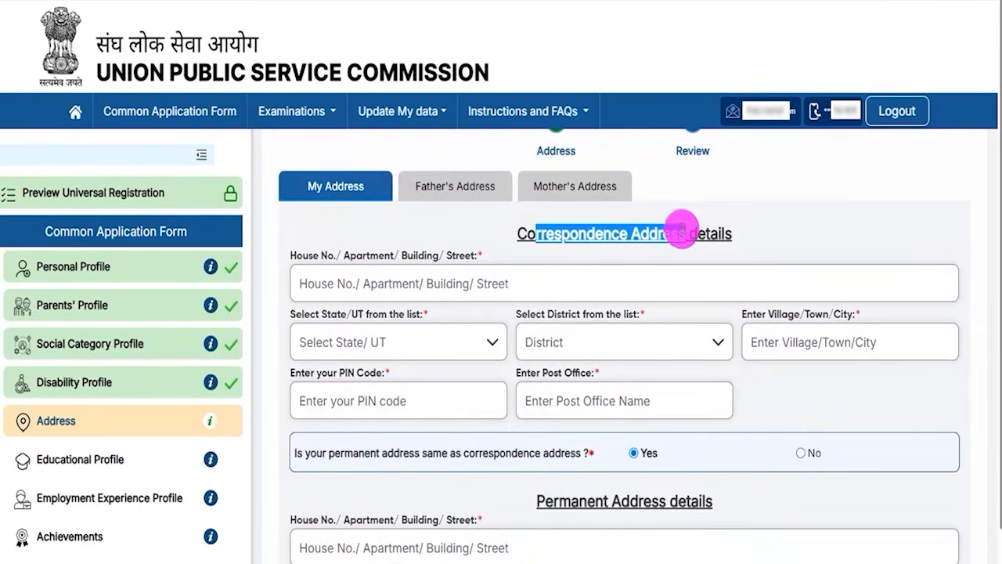
Continue to the father's address section and examine its correspondence and permanent address questions and address fields without filling them.
scroll(559, 382, down, 2)
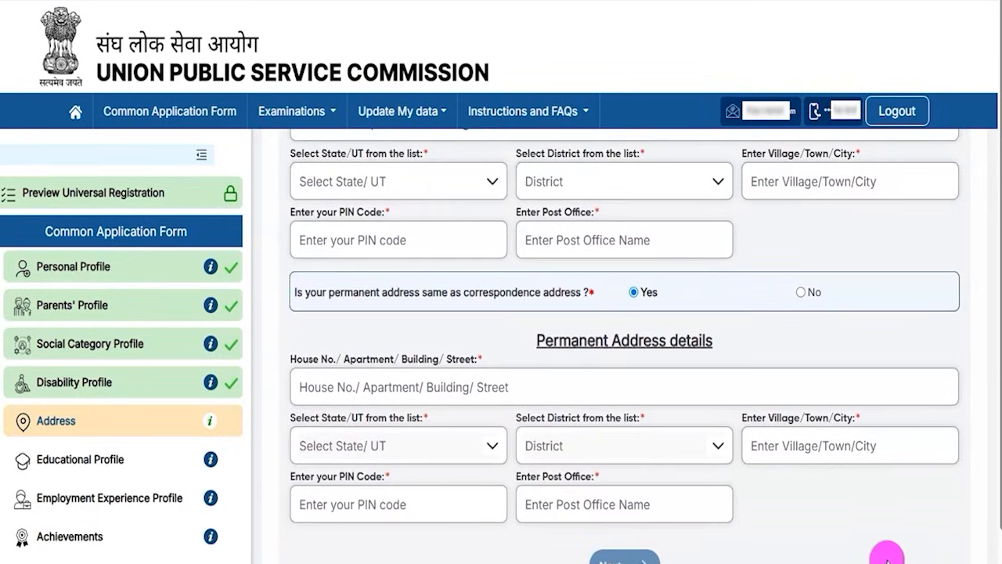
scroll(888, 533, down, 1)
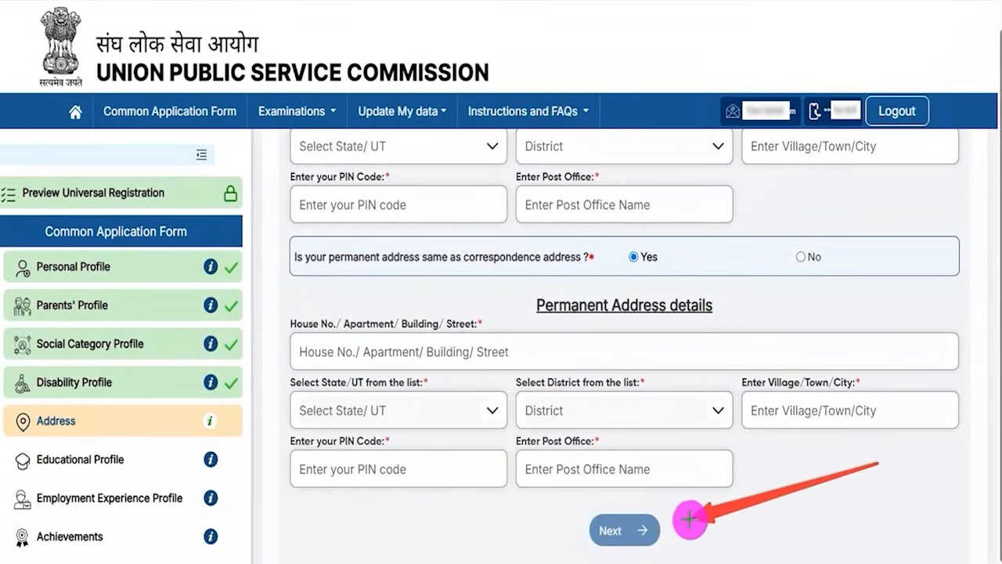
click(410, 324)
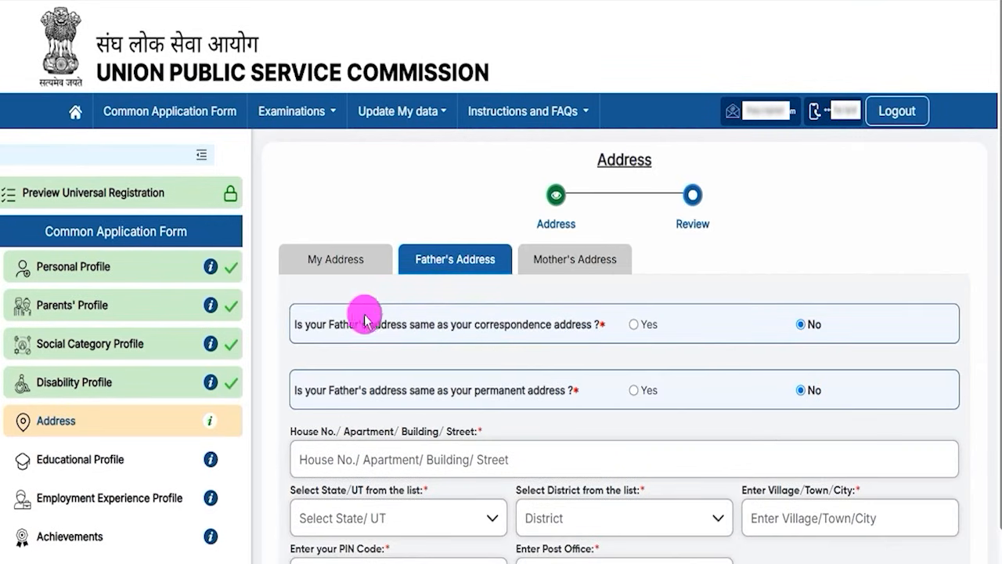
drag(310, 324, 572, 324)
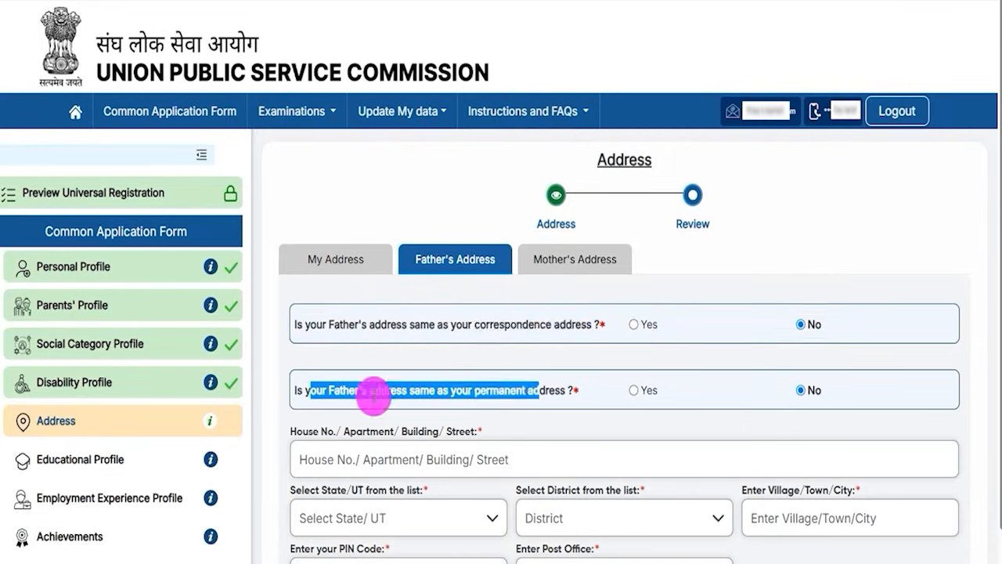
click(320, 389)
drag(305, 390, 537, 390)
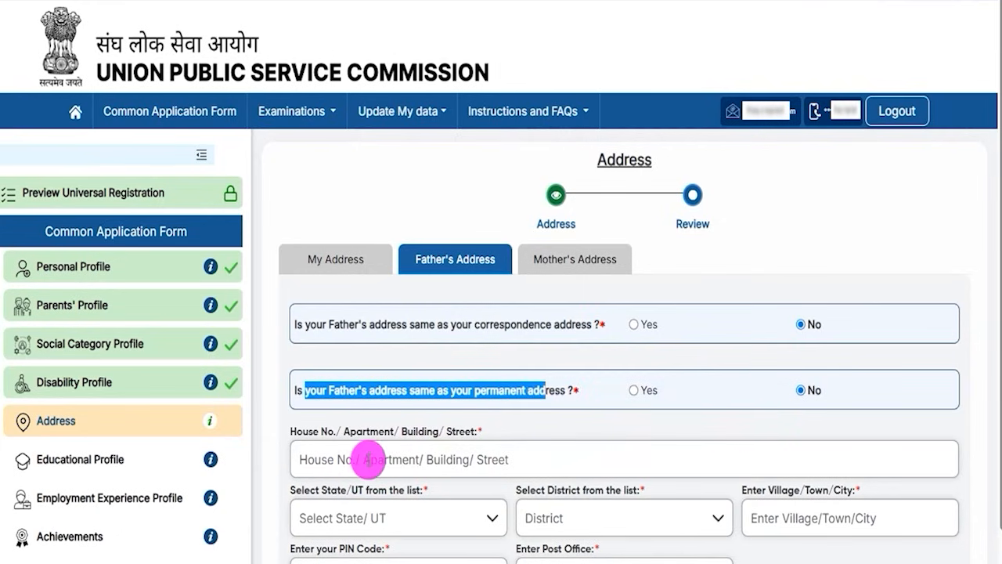
click(366, 461)
scroll(550, 482, down, 2)
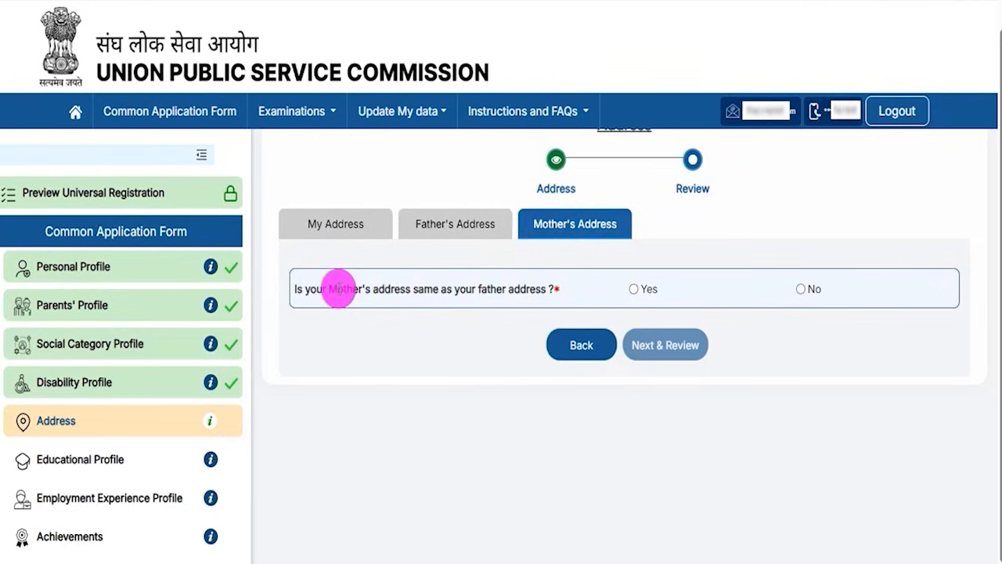
Examine the question on whether the mother's address matches the father's, then review and submit the Address profile.
drag(338, 287, 514, 288)
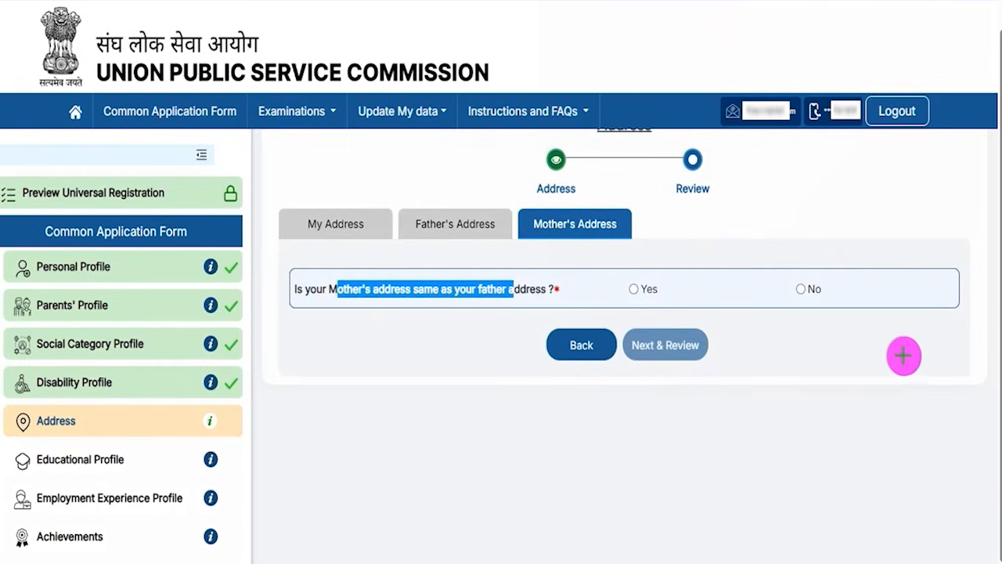
drag(914, 350, 704, 342)
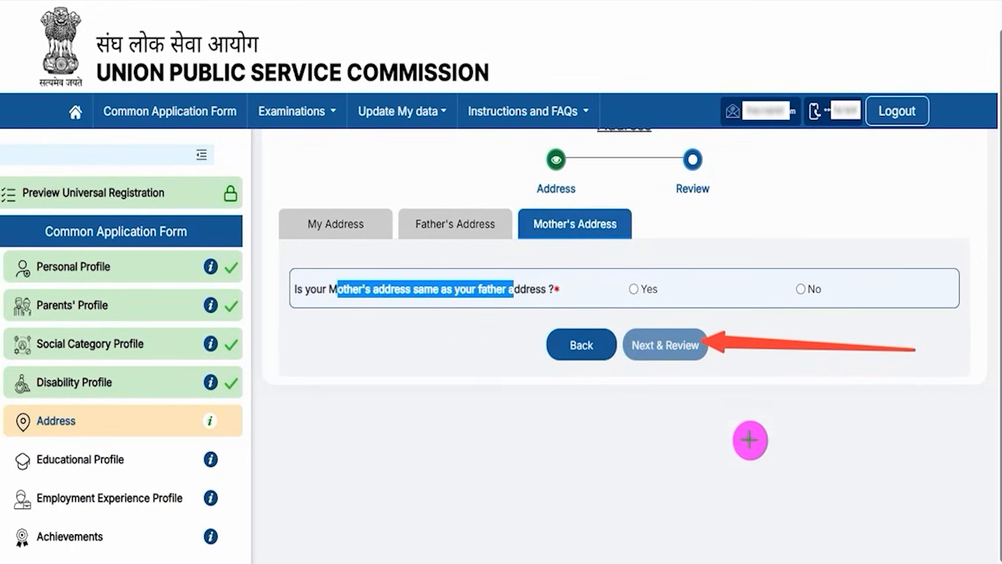
click(685, 357)
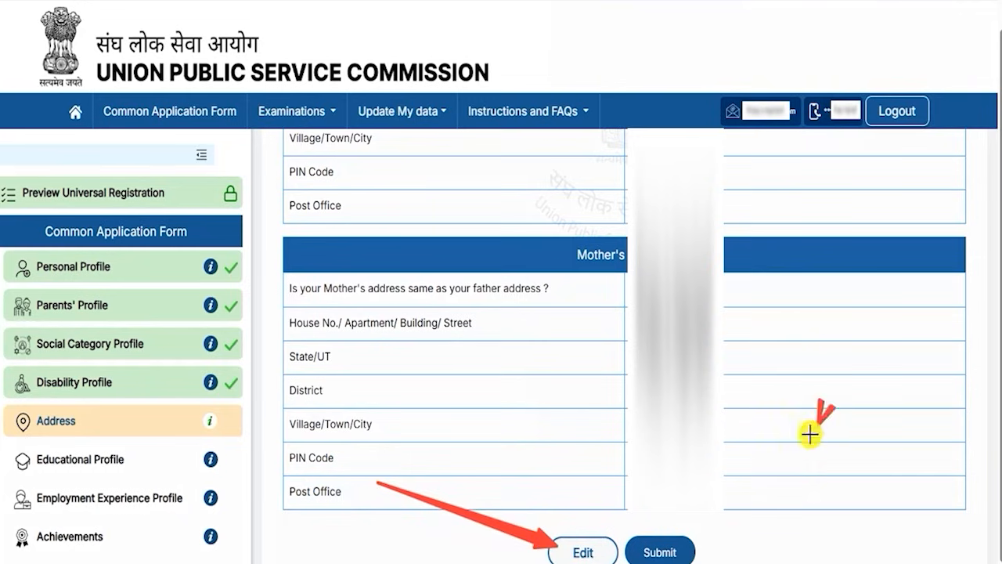
click(686, 543)
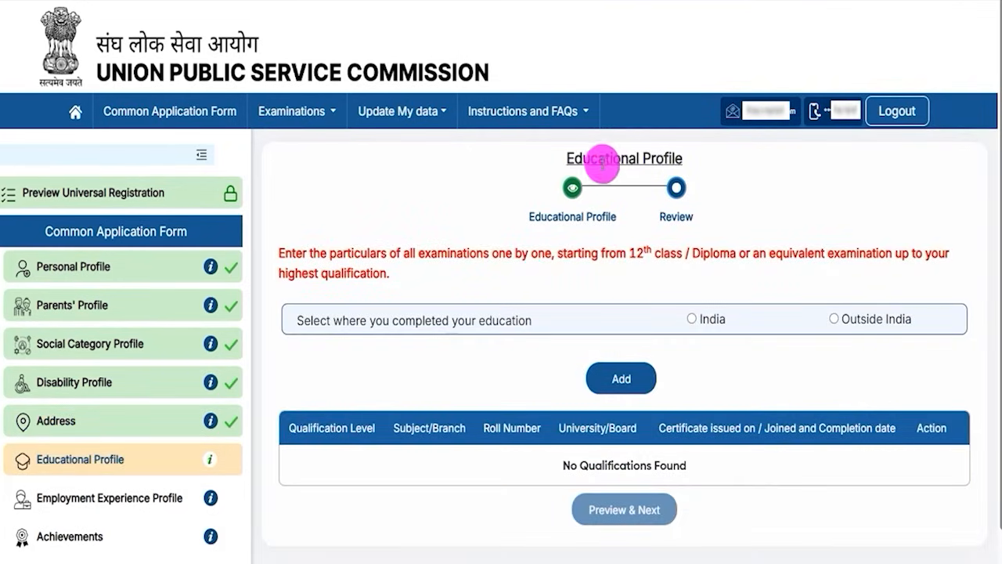
Read the Educational Profile instruction on listing examinations from 12th class, and select India as where the education was completed.
drag(587, 158, 654, 157)
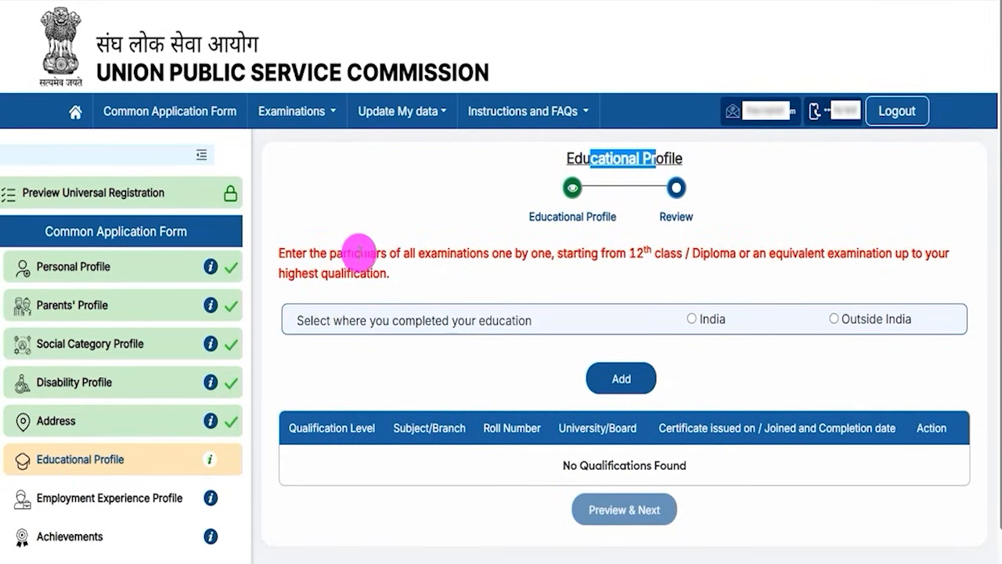
drag(320, 251, 654, 254)
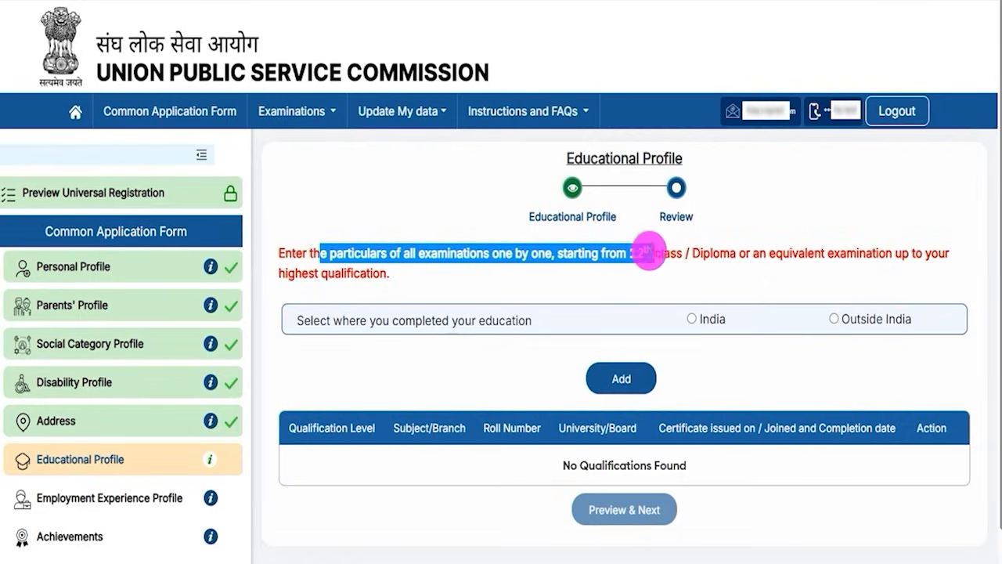
drag(350, 321, 431, 321)
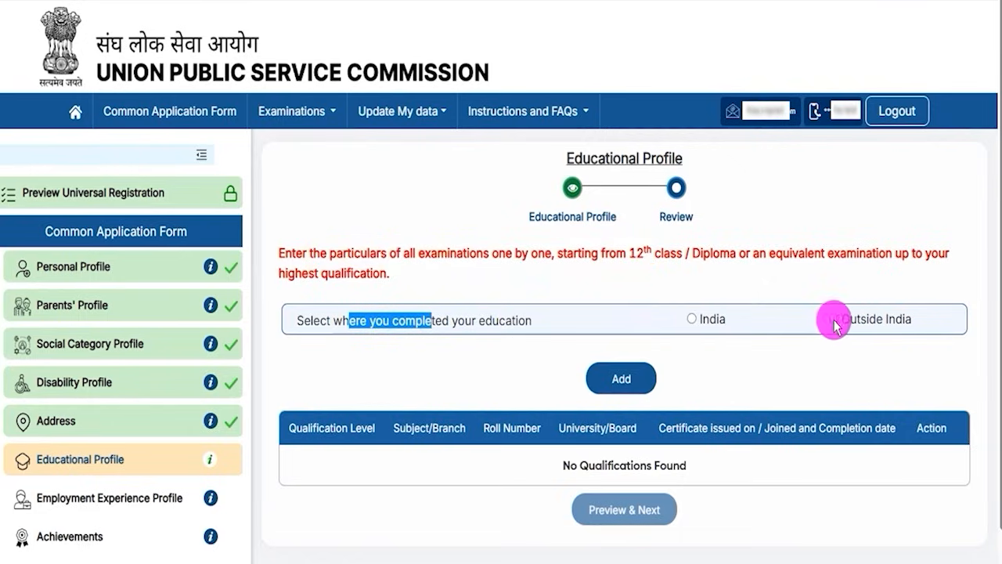
click(693, 320)
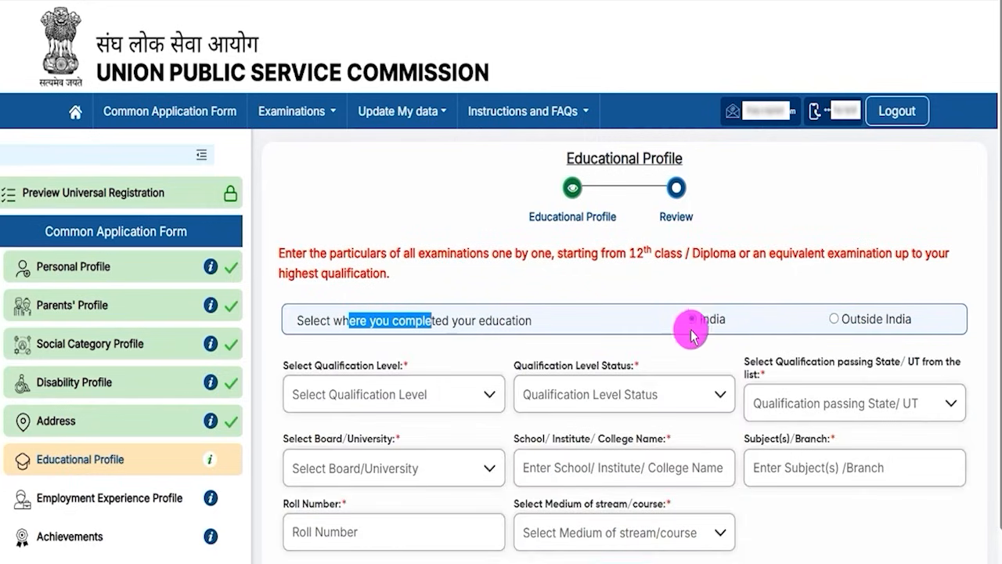
click(689, 349)
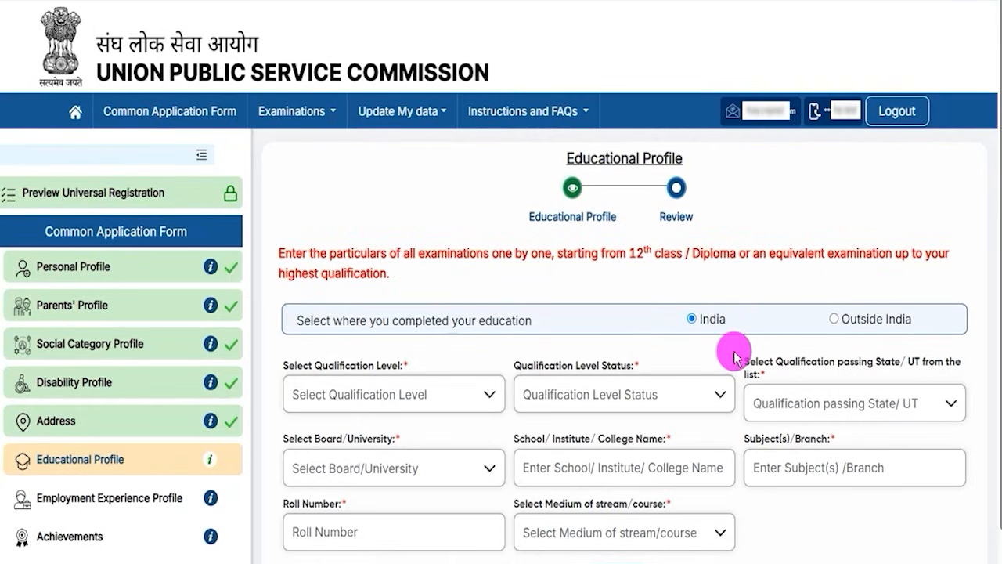
drag(630, 253, 669, 253)
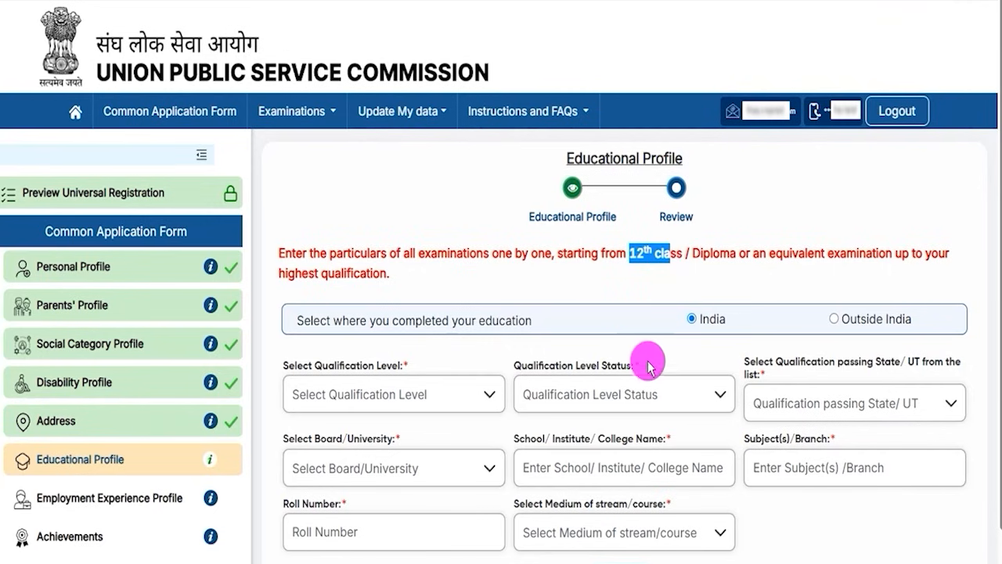
Set the qualification level to Higher Secondary (10+2) and its status to Completed.
scroll(666, 365, down, 1)
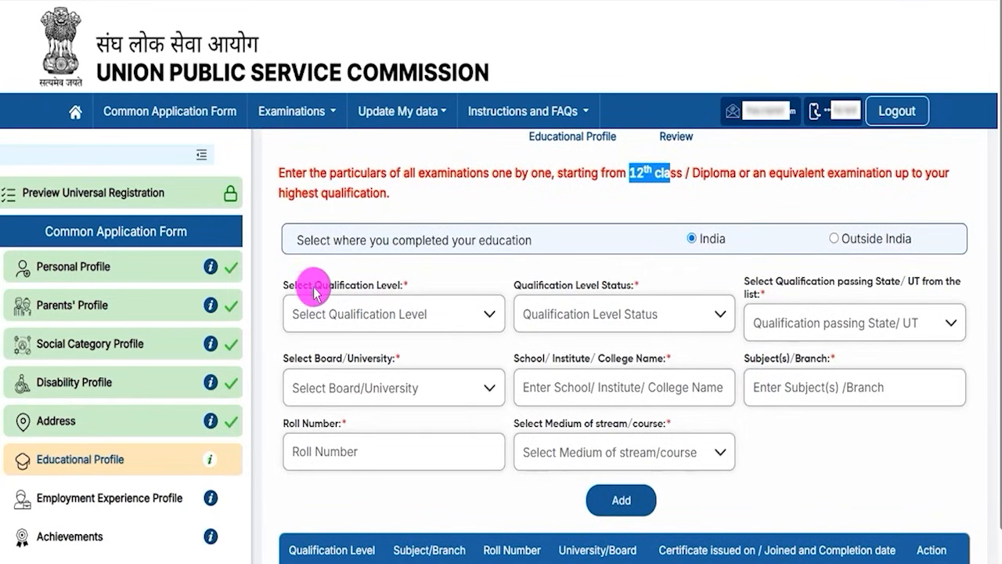
click(376, 316)
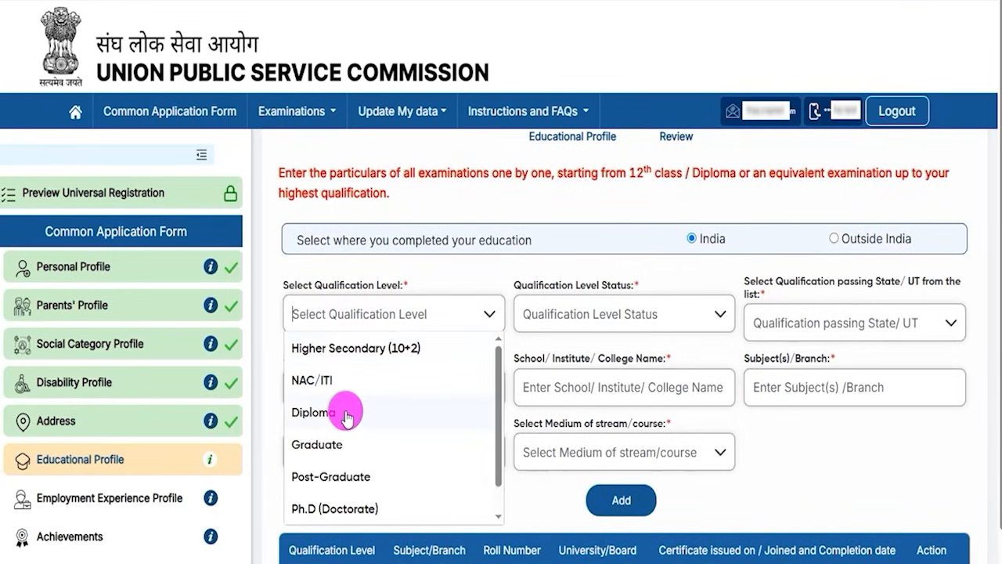
click(388, 350)
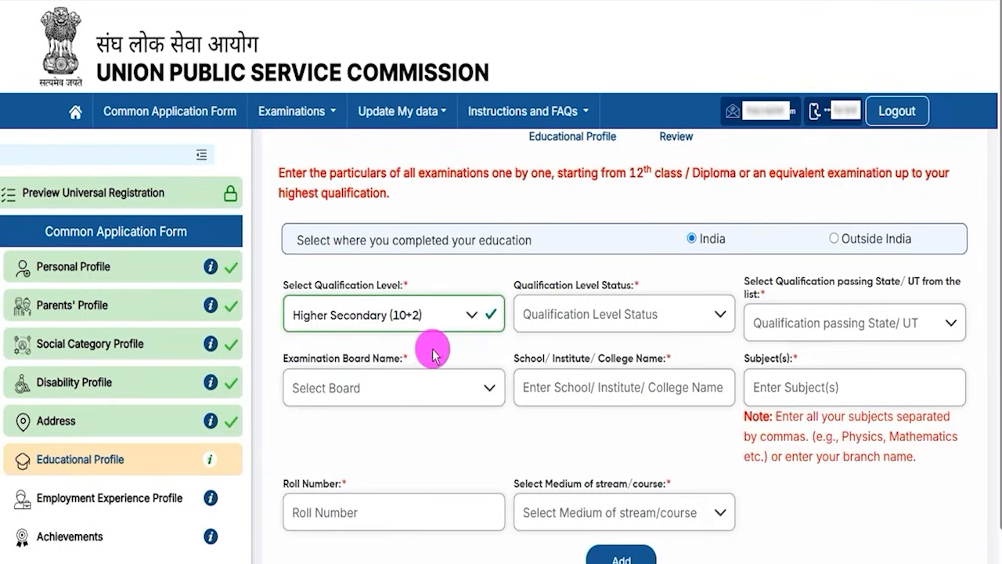
drag(537, 289, 622, 291)
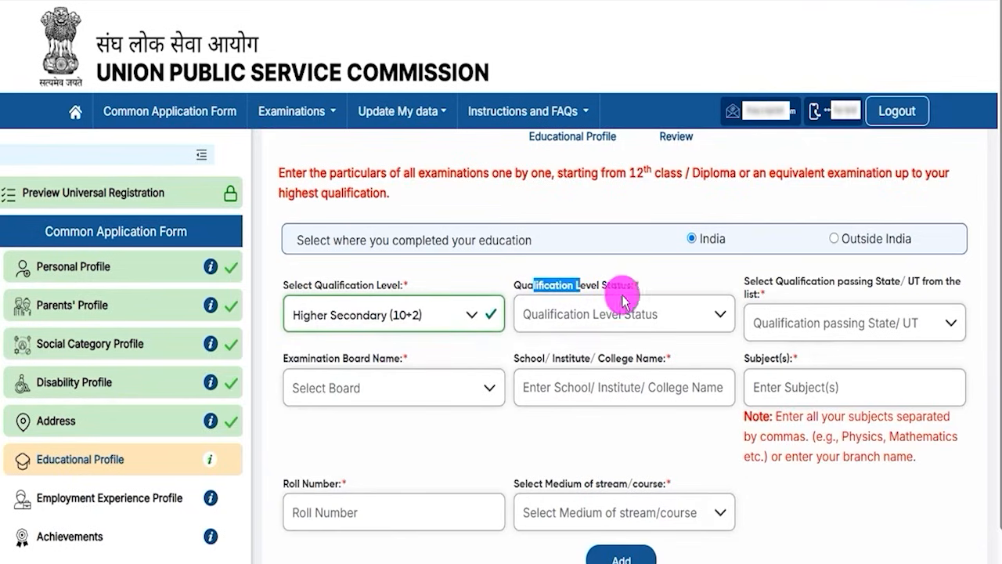
click(630, 313)
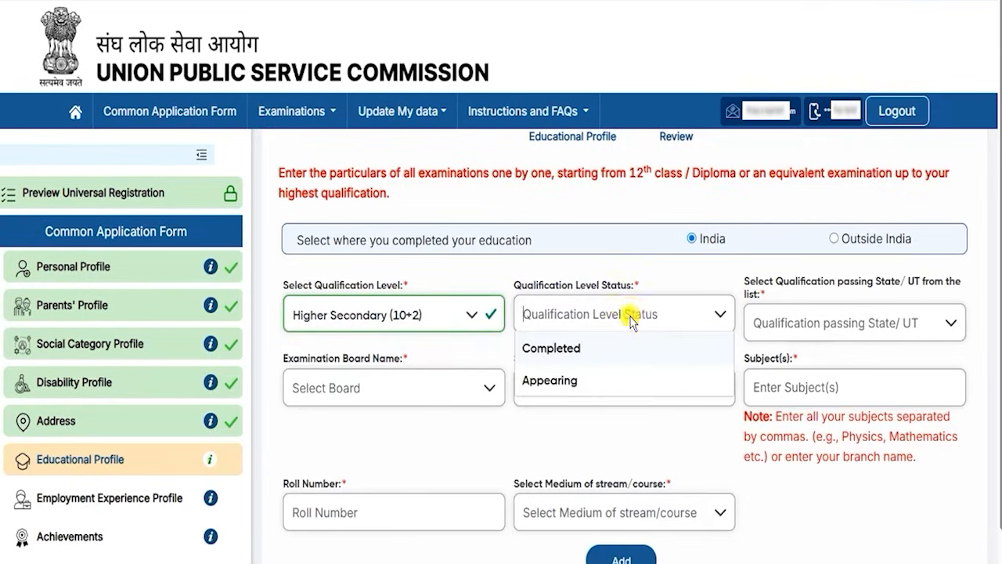
click(561, 352)
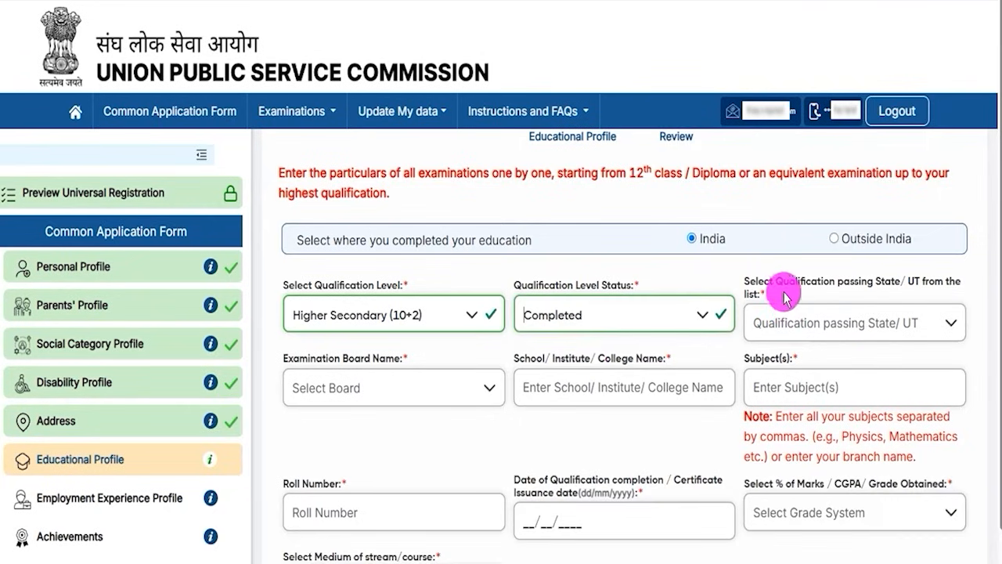
Set the qualification passing State/UT to Uttar Pradesh.
drag(776, 282, 848, 326)
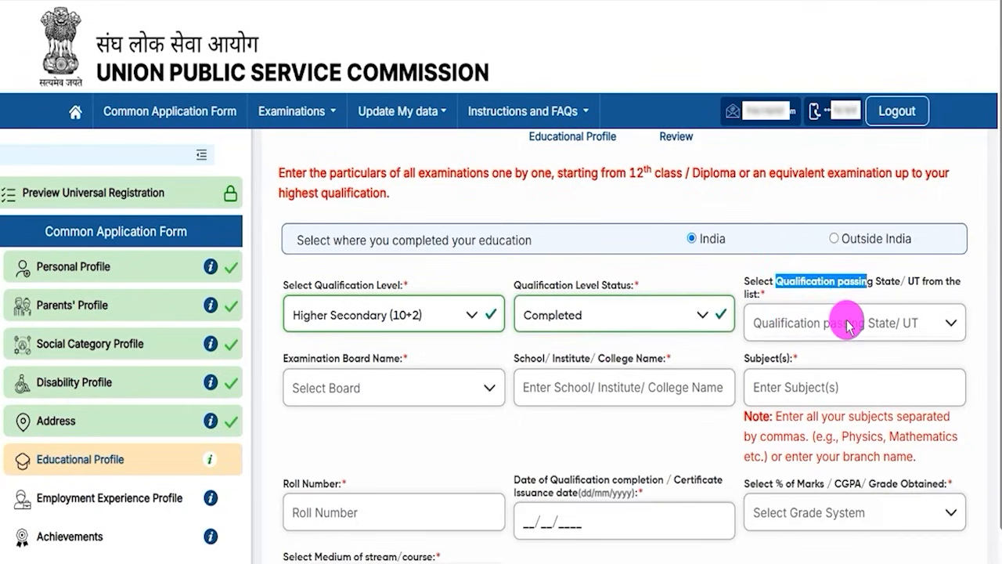
click(847, 325)
scroll(823, 445, down, 10)
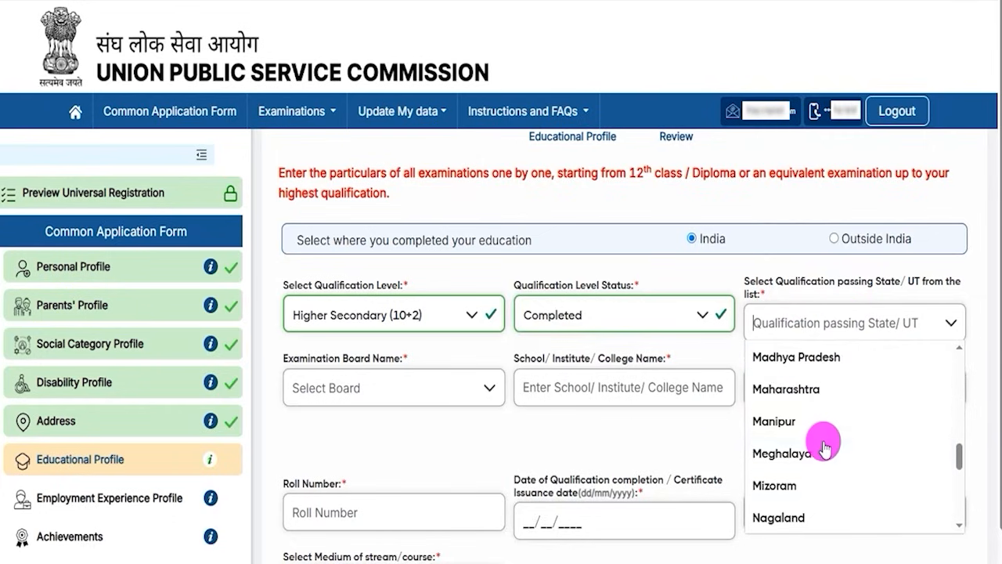
click(798, 454)
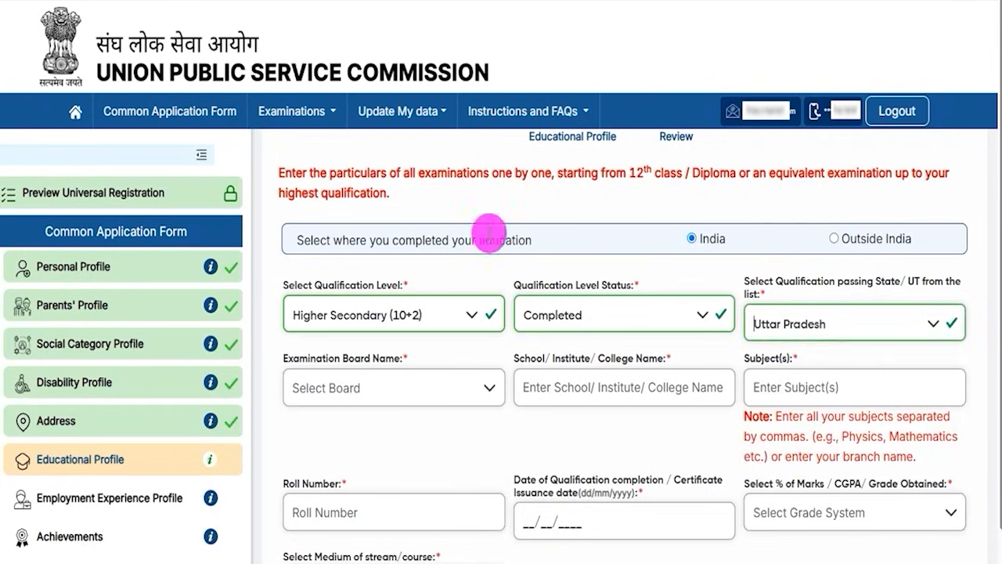
Check the Examination Board Name options for the Higher Secondary qualification without choosing a board.
drag(302, 353, 380, 374)
click(380, 383)
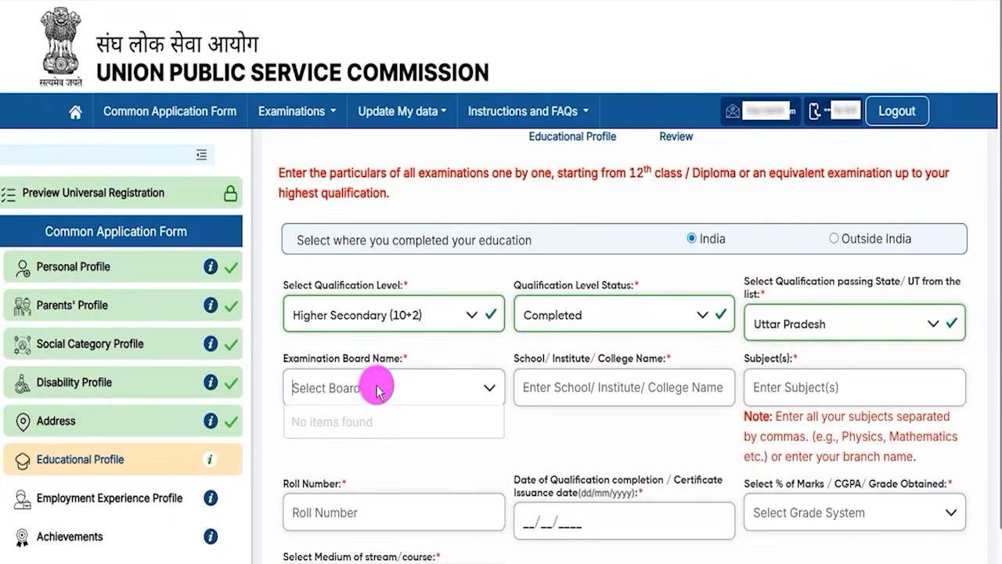
click(482, 390)
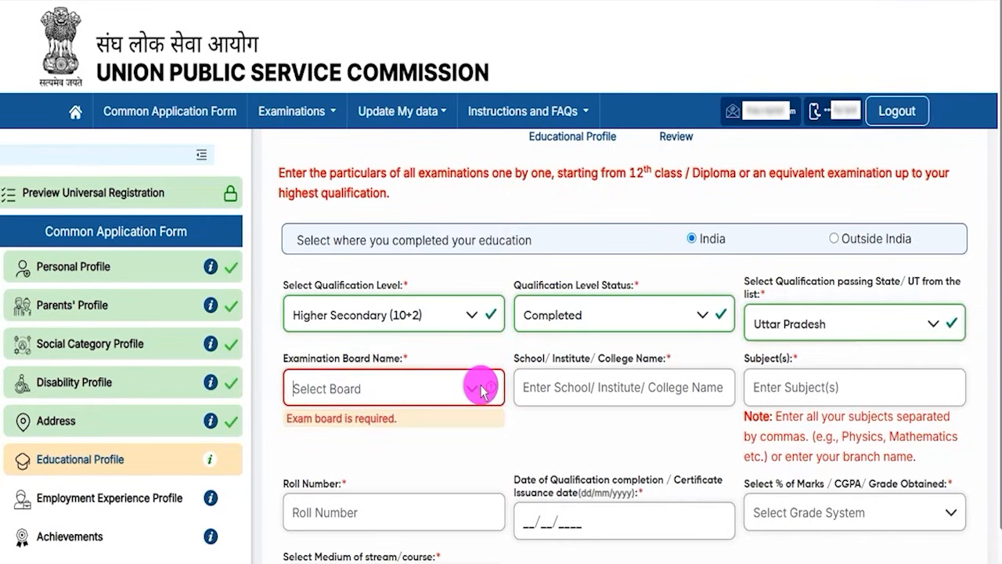
click(480, 389)
click(480, 389)
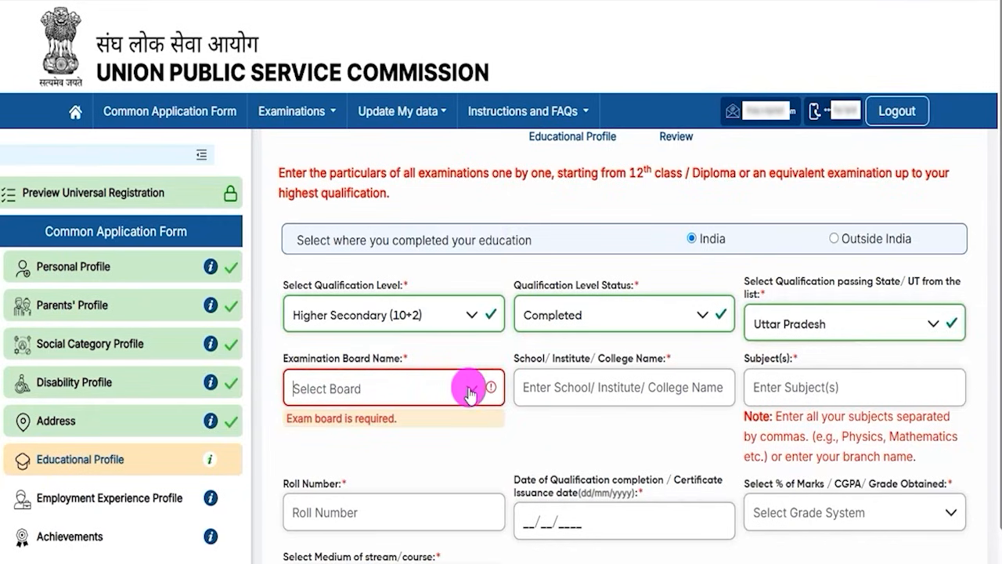
Examine the School/Institute/College Name and Subject(s) fields and read the note on entering subjects separated by commas.
drag(531, 361, 586, 362)
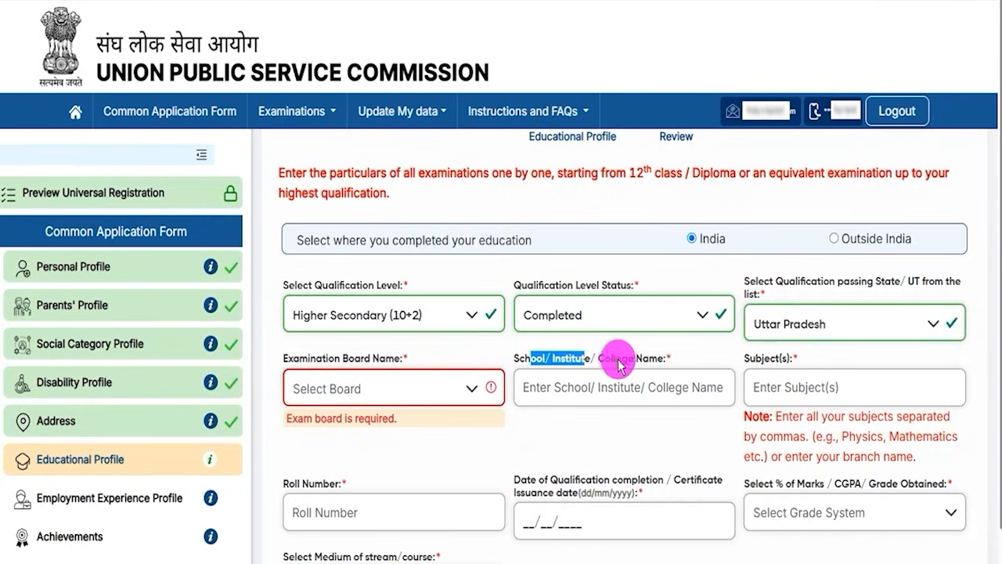
click(616, 388)
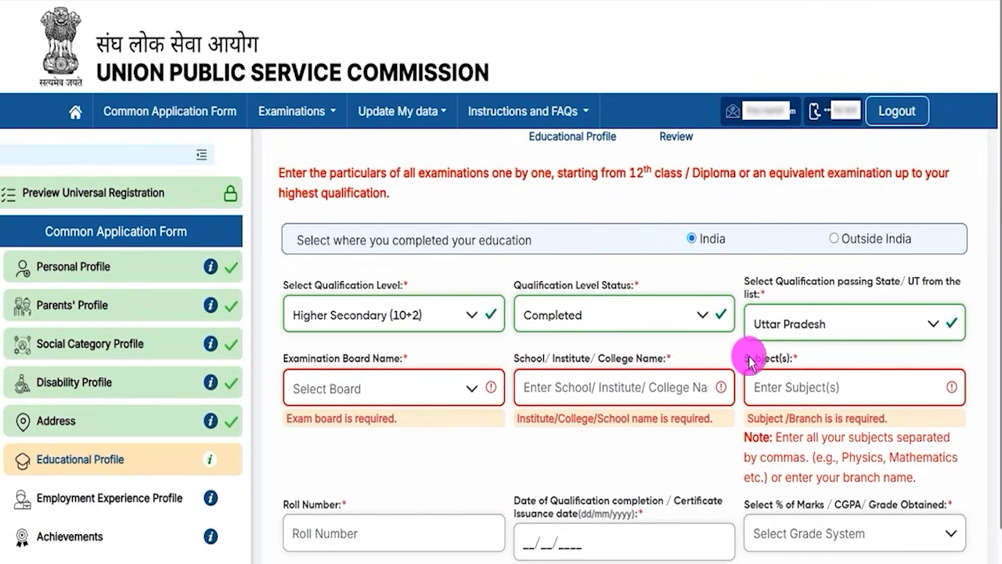
drag(750, 362, 787, 389)
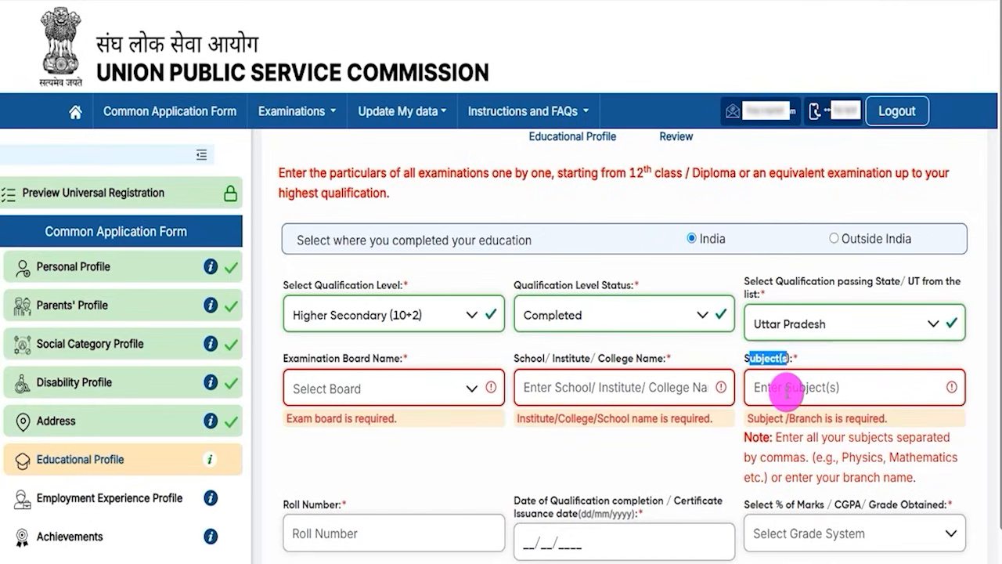
click(787, 395)
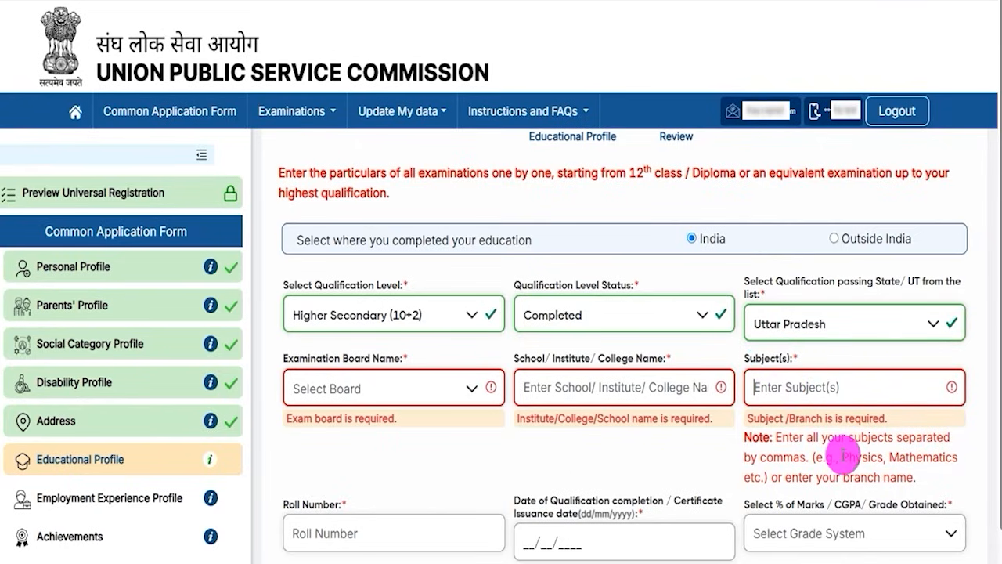
drag(844, 456, 951, 460)
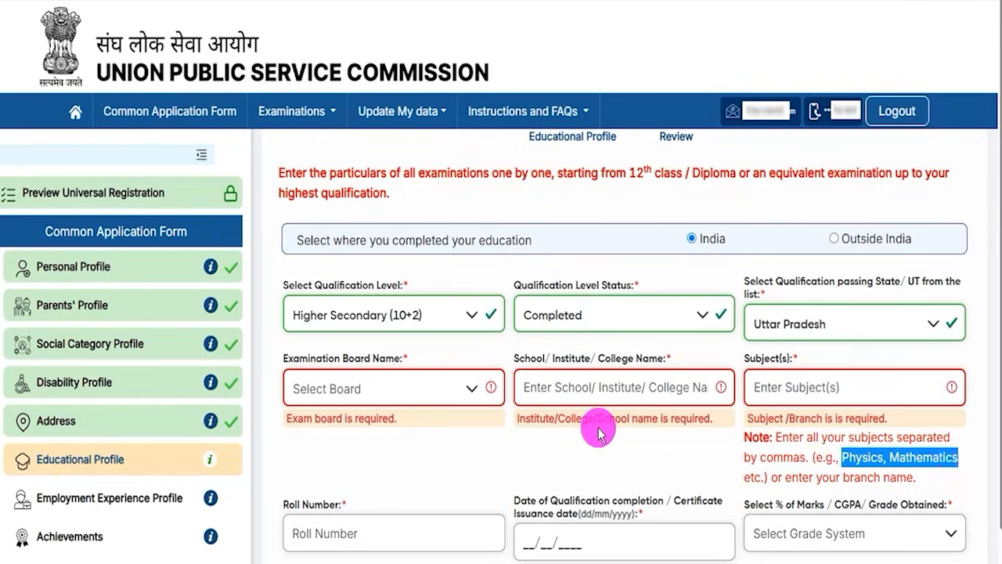
Examine the Roll Number field and the Date of Qualification completion / Certificate Issuance date field of the Higher Secondary entry.
scroll(541, 439, down, 3)
click(394, 329)
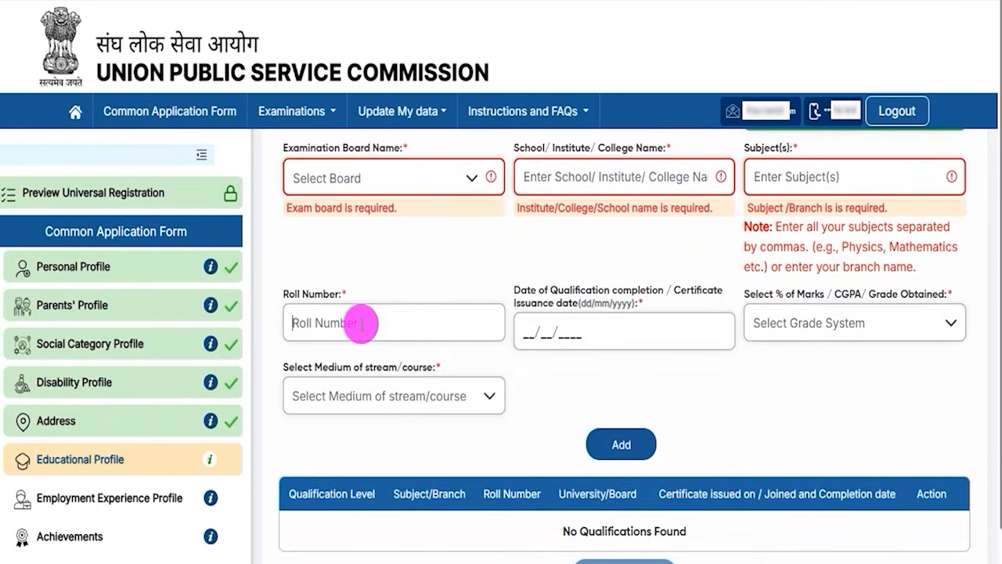
drag(530, 289, 656, 294)
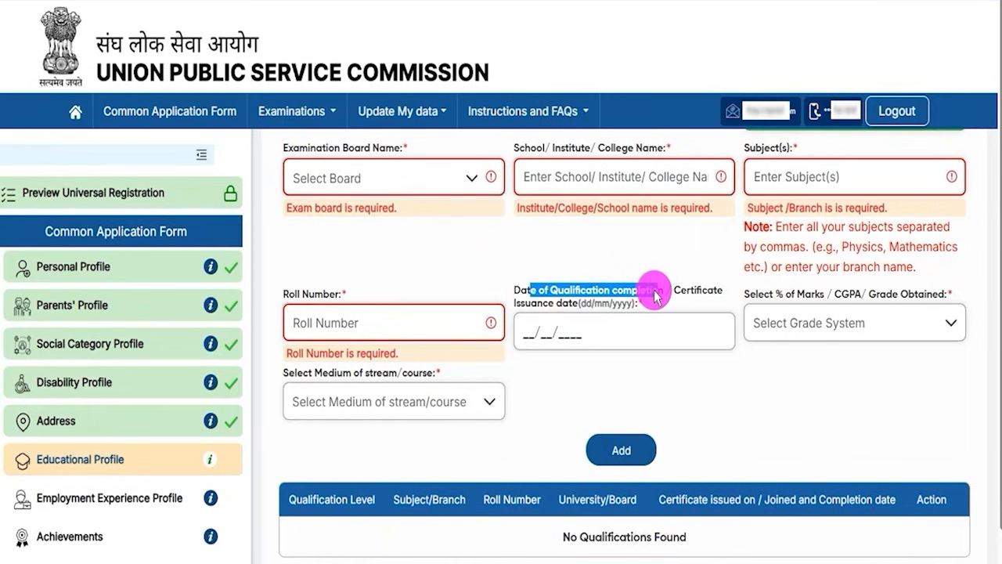
drag(651, 296, 533, 335)
click(533, 335)
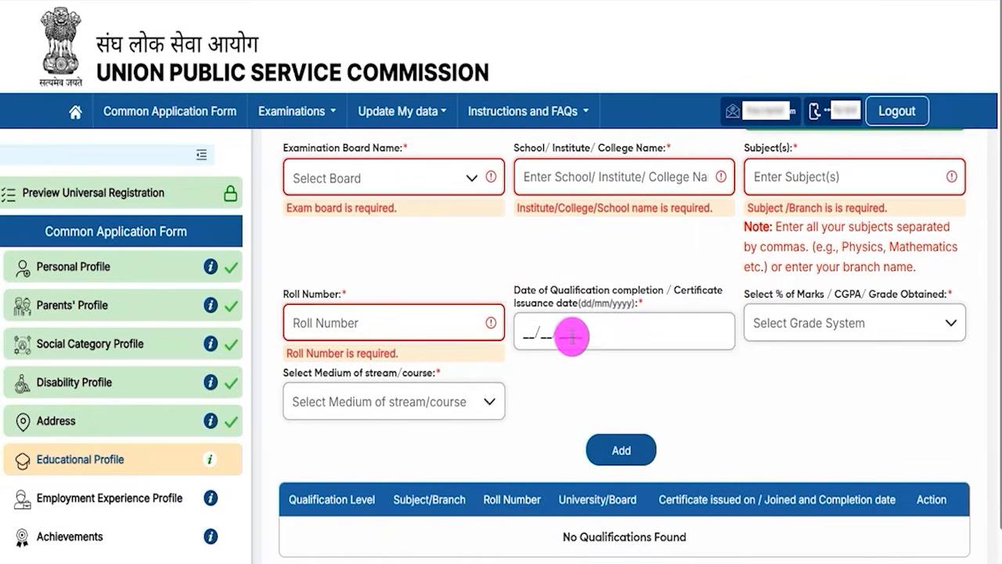
Set the Higher Secondary grade system to Percentage(%) Marks and enter a percentage of 90.00.
drag(756, 294, 863, 299)
click(852, 324)
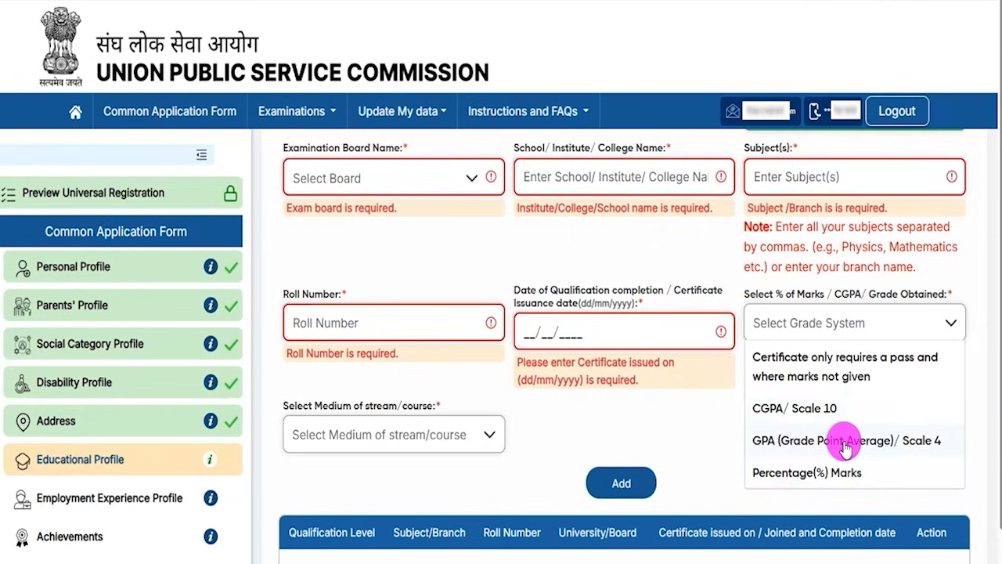
click(807, 470)
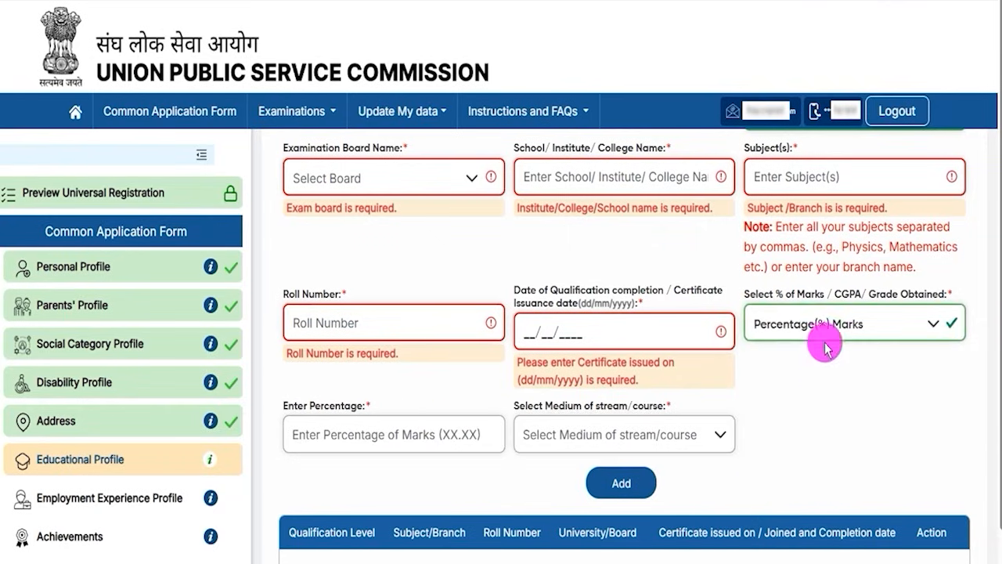
click(354, 427)
text(90)
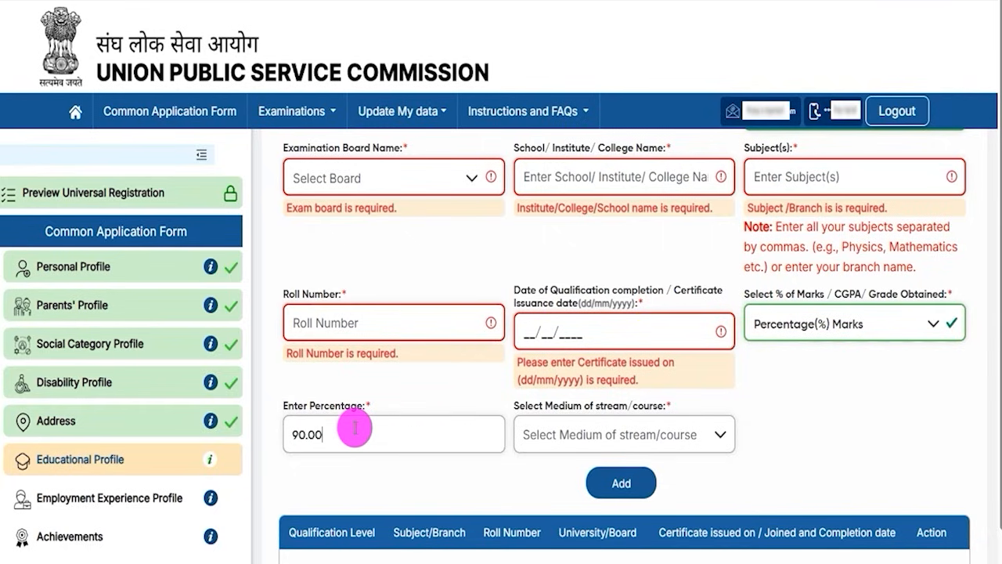
Set the medium of stream/course to English and add the Higher Secondary (10+2) qualification to the list.
click(584, 437)
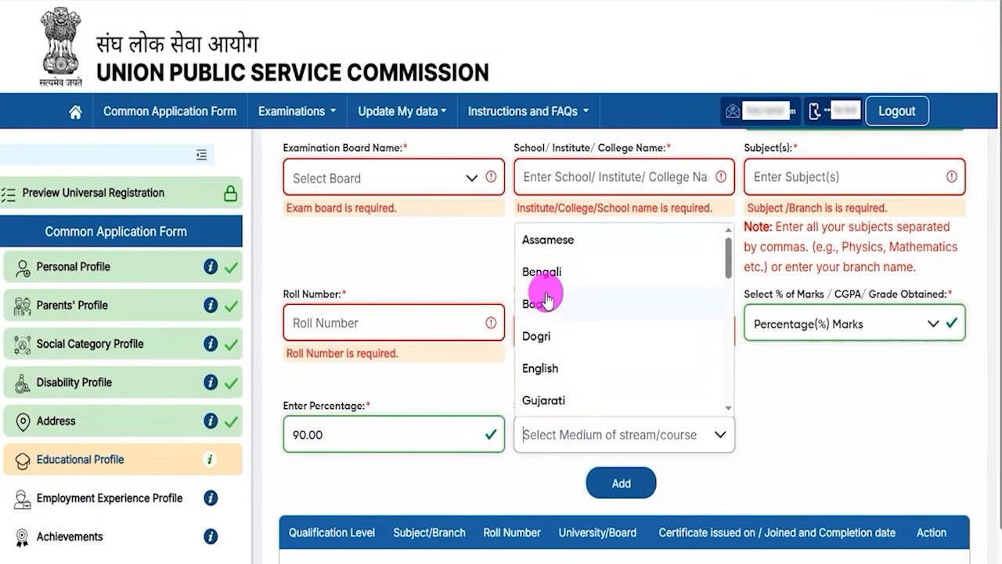
click(551, 372)
scroll(775, 454, down, 1)
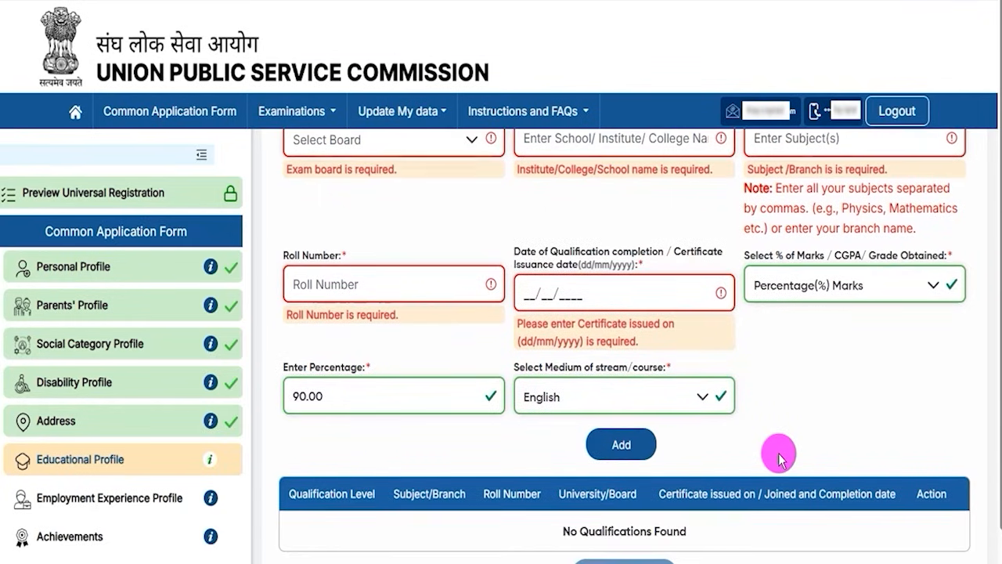
scroll(966, 524, down, 1)
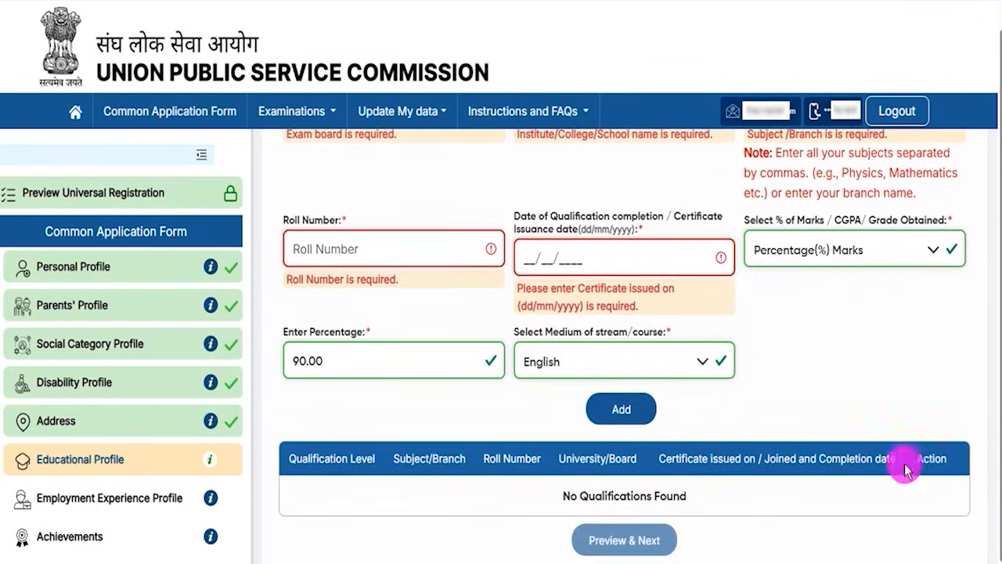
drag(870, 391, 655, 409)
click(654, 408)
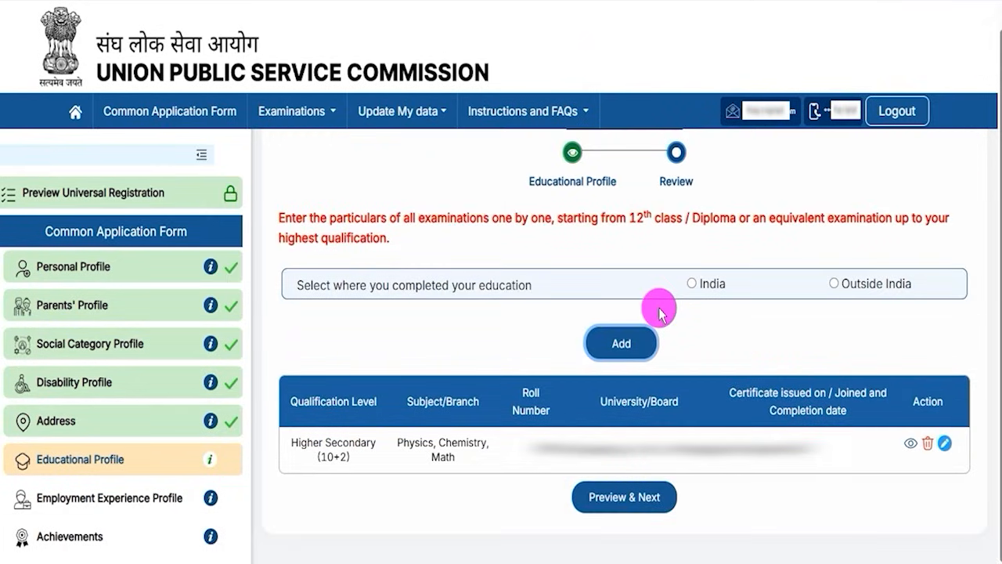
Review the added Higher Secondary row and start another qualification entry for education completed in India.
drag(307, 439, 361, 443)
click(639, 453)
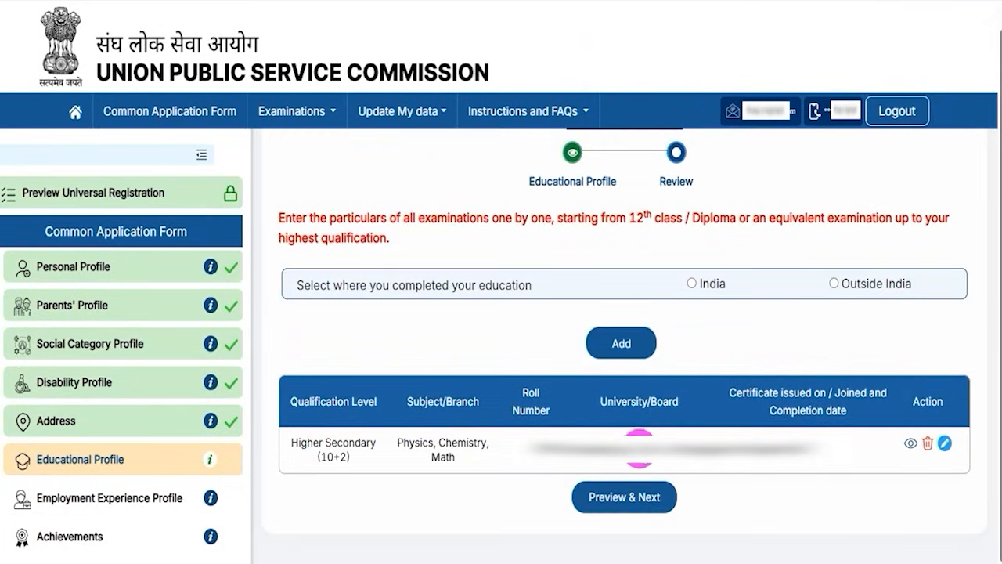
click(598, 338)
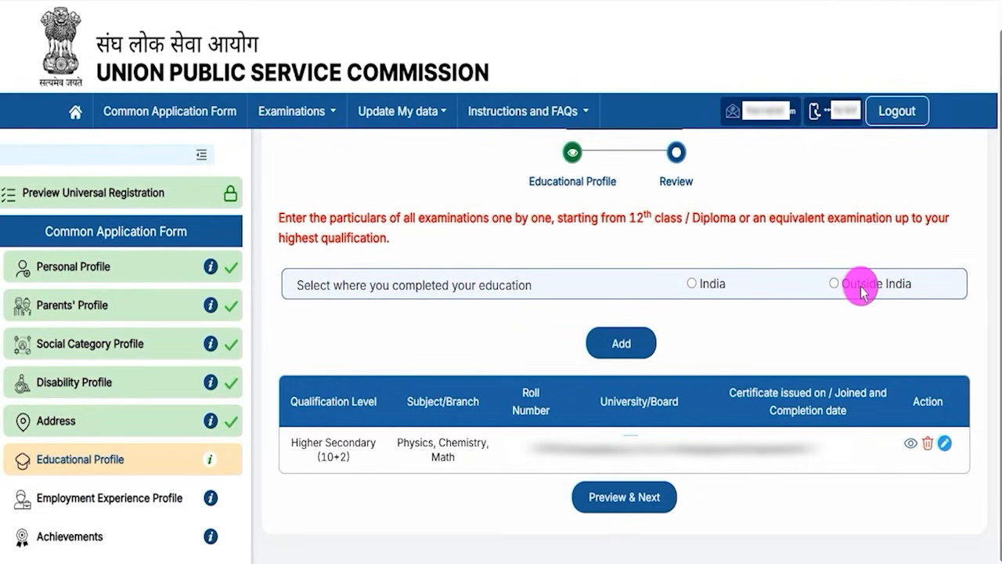
click(692, 285)
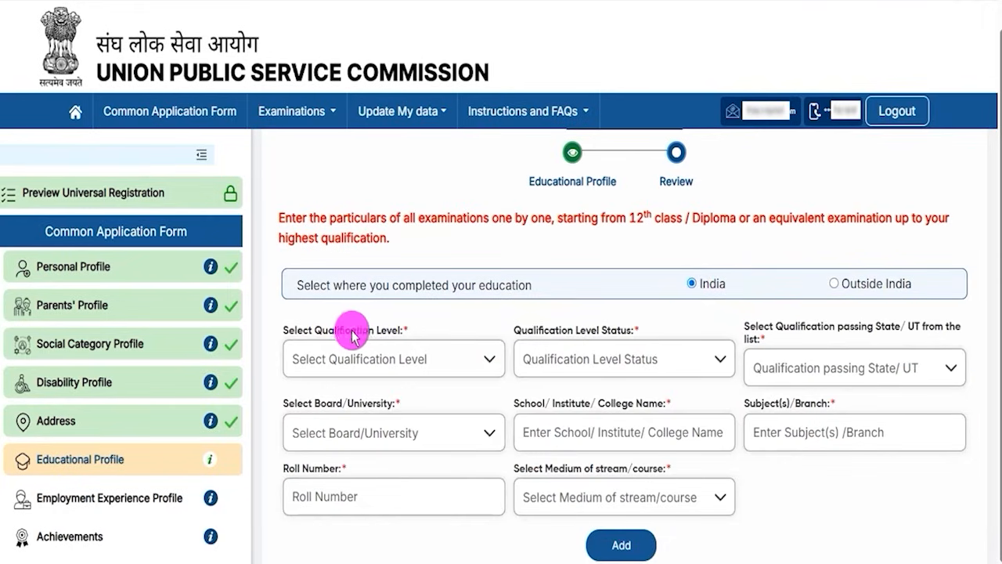
Set the new qualification's level to Graduate, its status to Completed and its graduate-level stream to Medical.
click(390, 358)
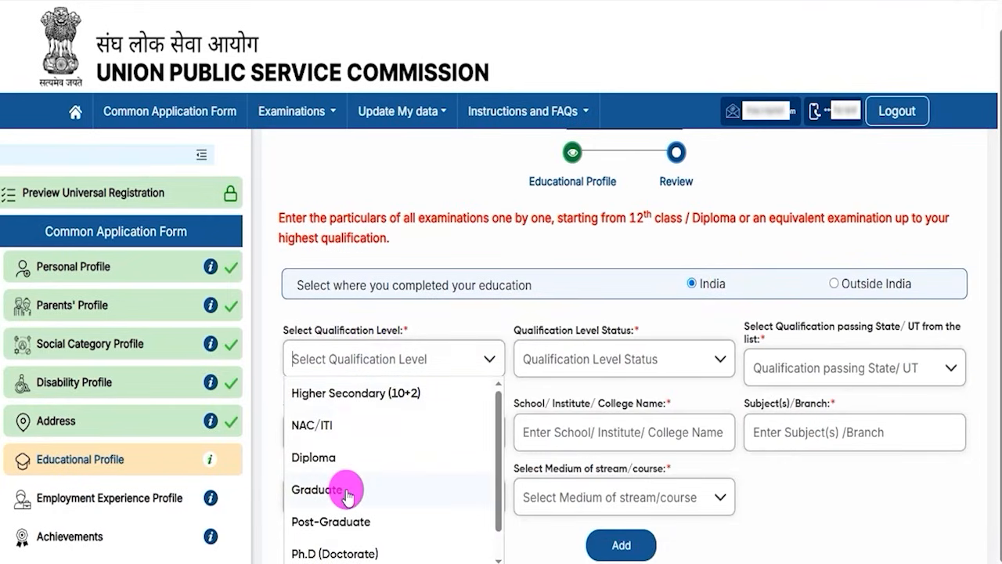
click(320, 491)
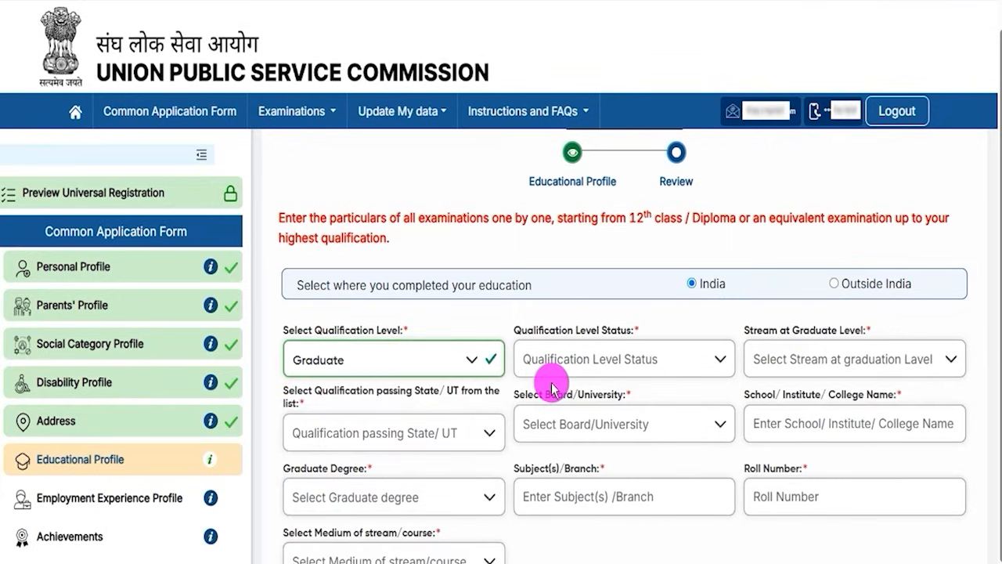
click(588, 358)
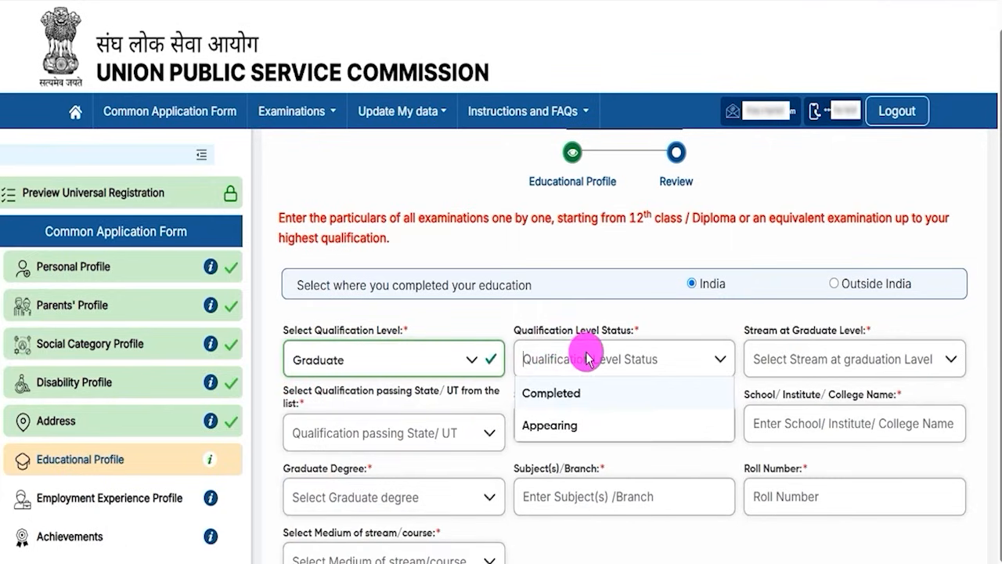
click(574, 397)
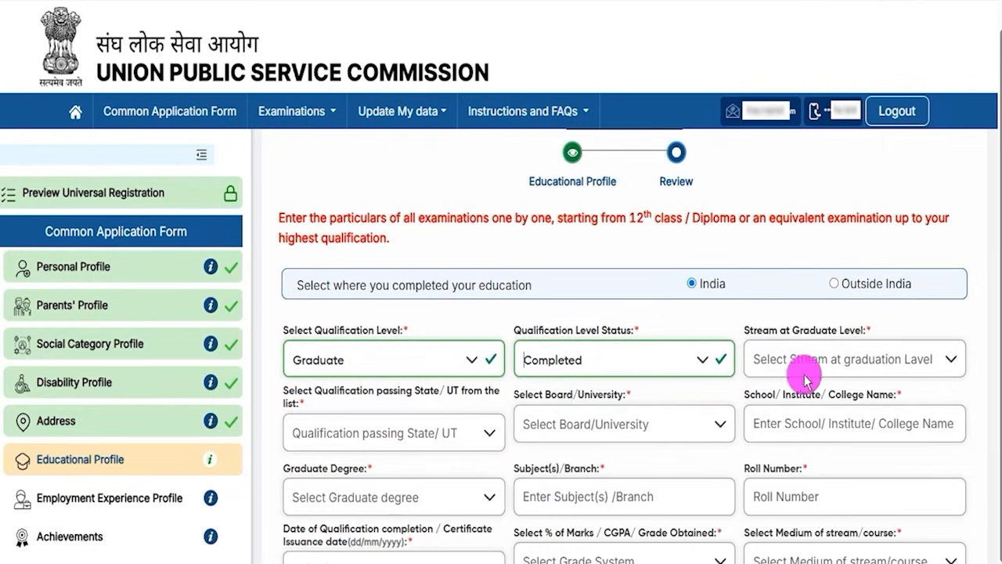
click(827, 369)
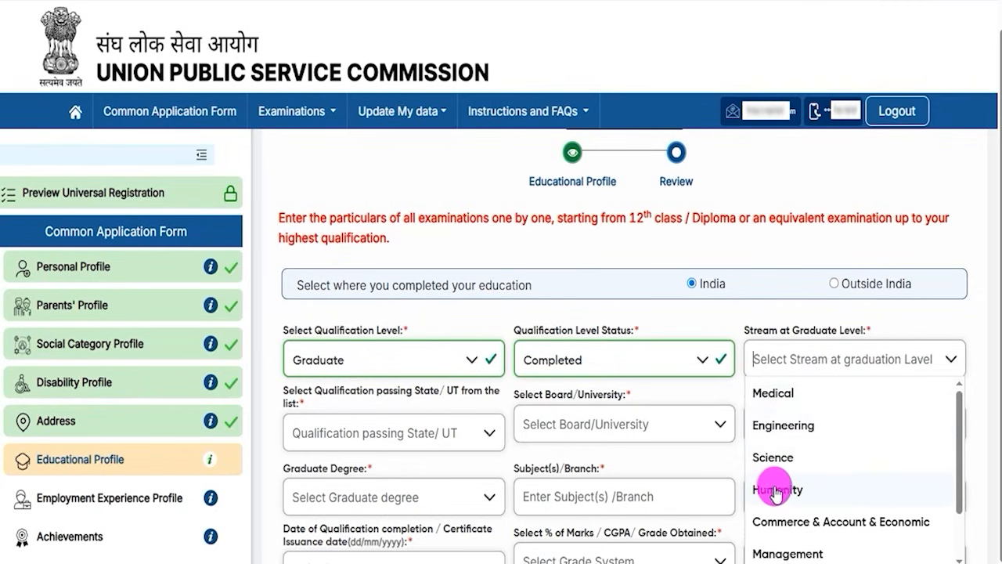
click(771, 393)
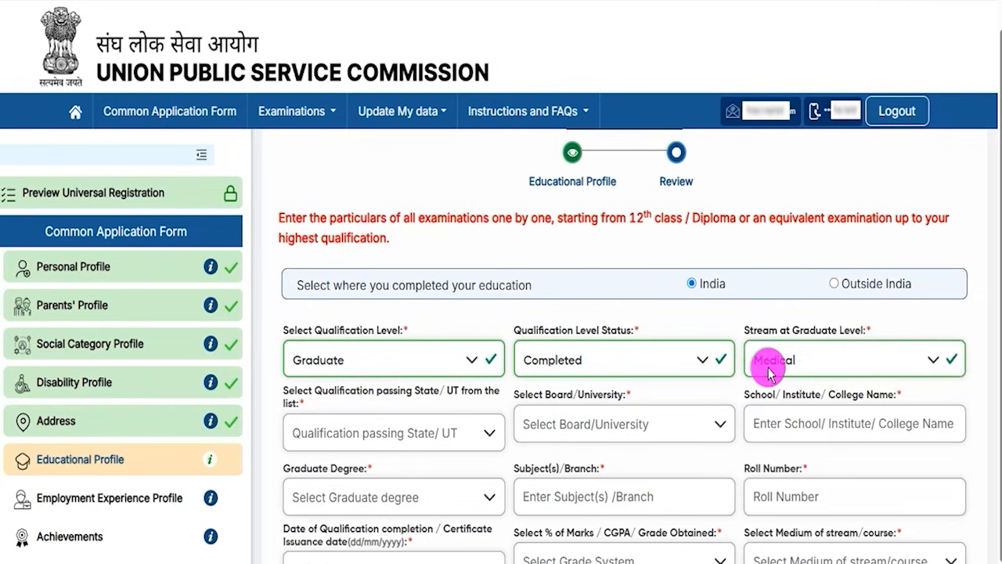
Check the passing State/UT and Board/University options and the institute name field of the Graduate entry without filling them.
click(414, 439)
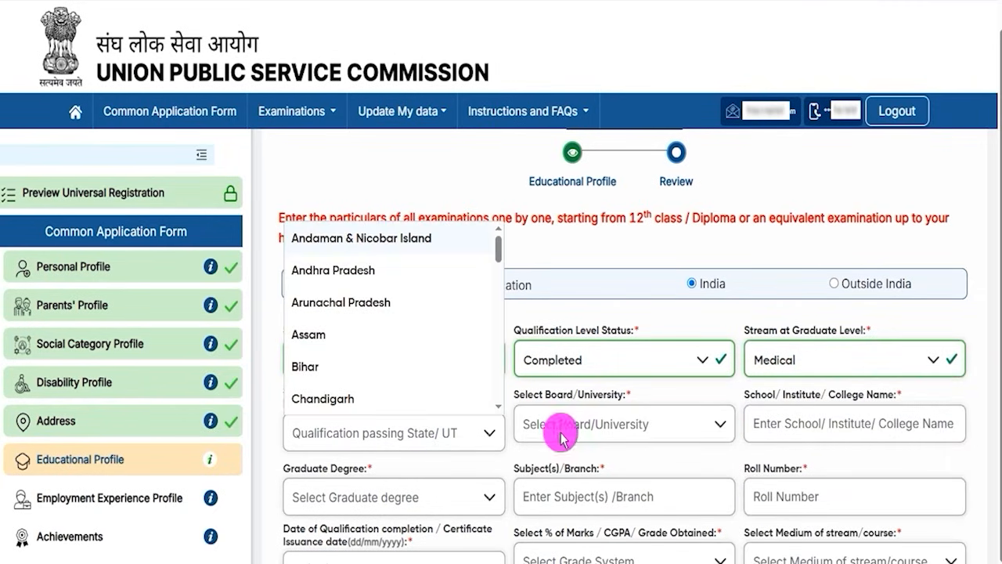
click(621, 433)
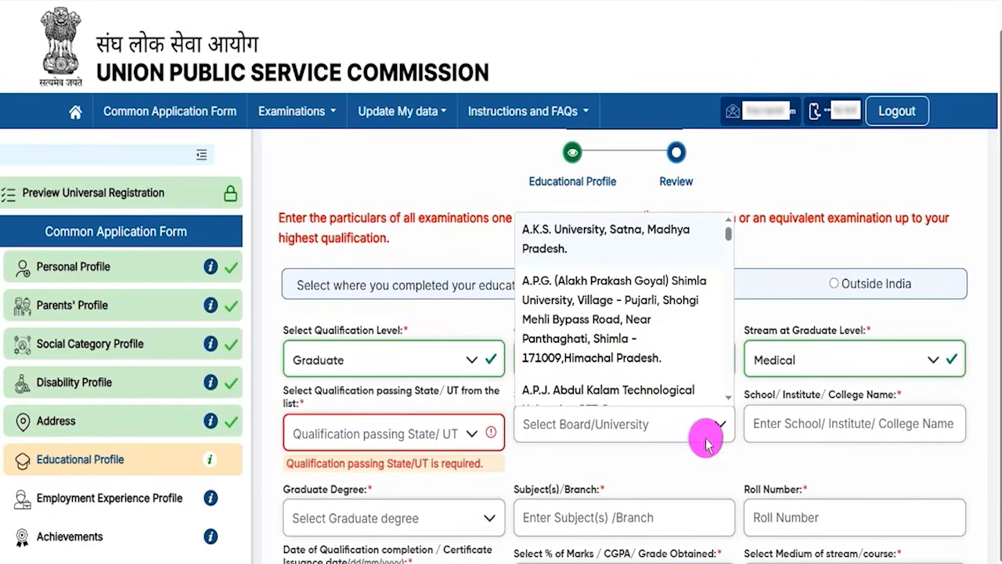
click(793, 425)
scroll(795, 427, down, 2)
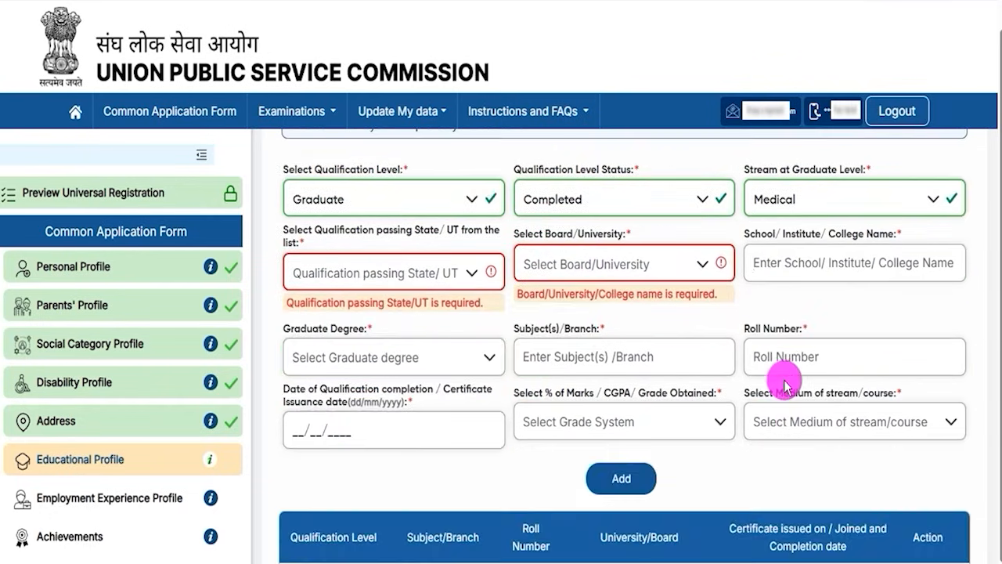
Set the Graduate Degree to B.A. and check the Subject(s)/Branch, Roll Number and qualification completion date fields.
click(335, 357)
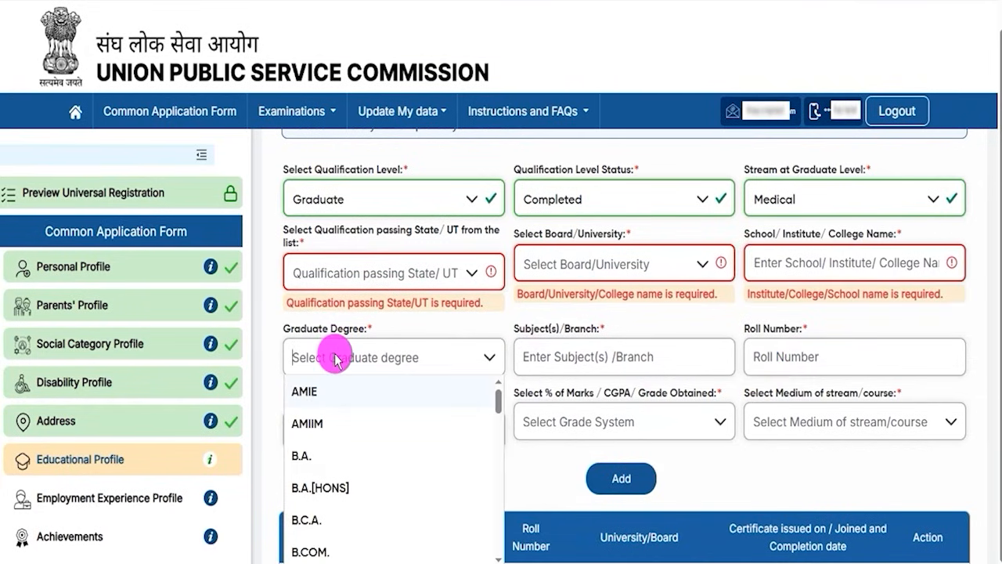
click(320, 467)
drag(530, 328, 583, 339)
click(572, 353)
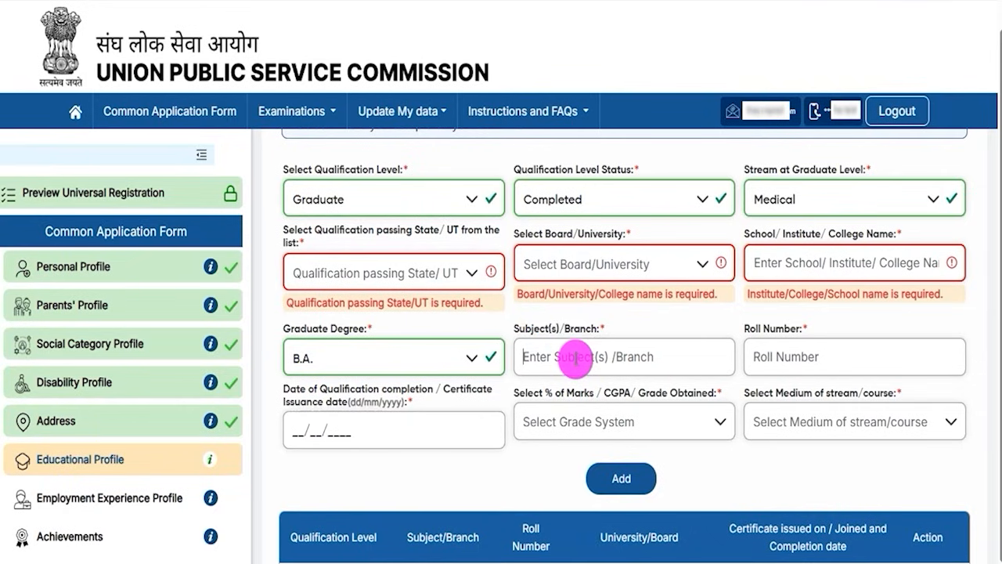
click(767, 354)
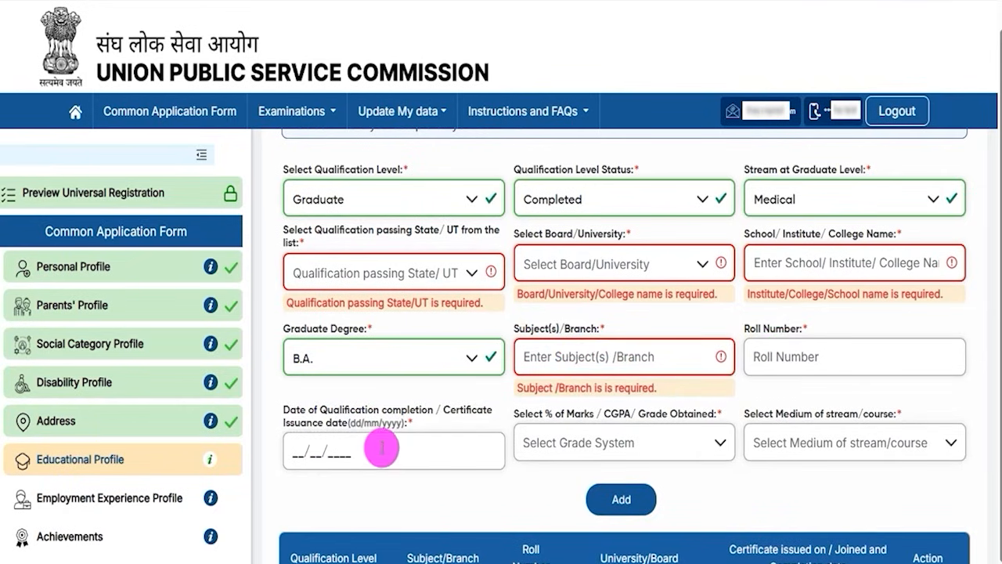
click(314, 450)
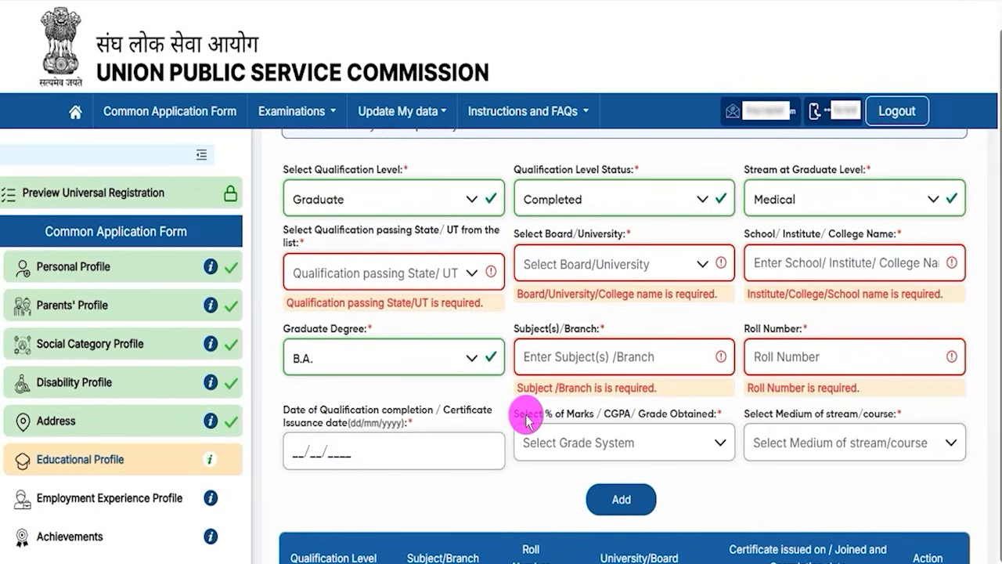
Add the Graduate qualification with Percentage(%) Marks as the grade system and English as the medium of stream/course.
click(601, 444)
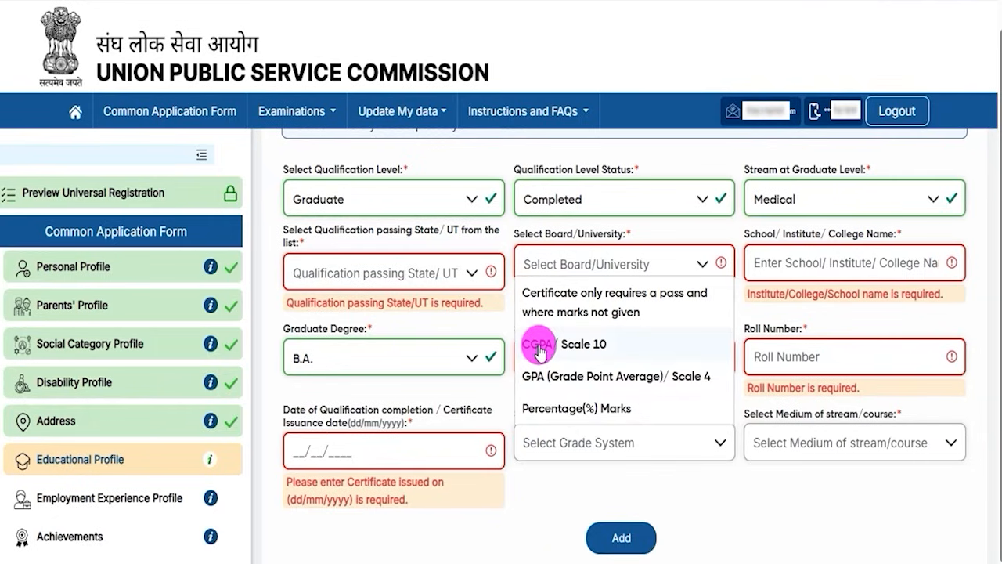
click(578, 409)
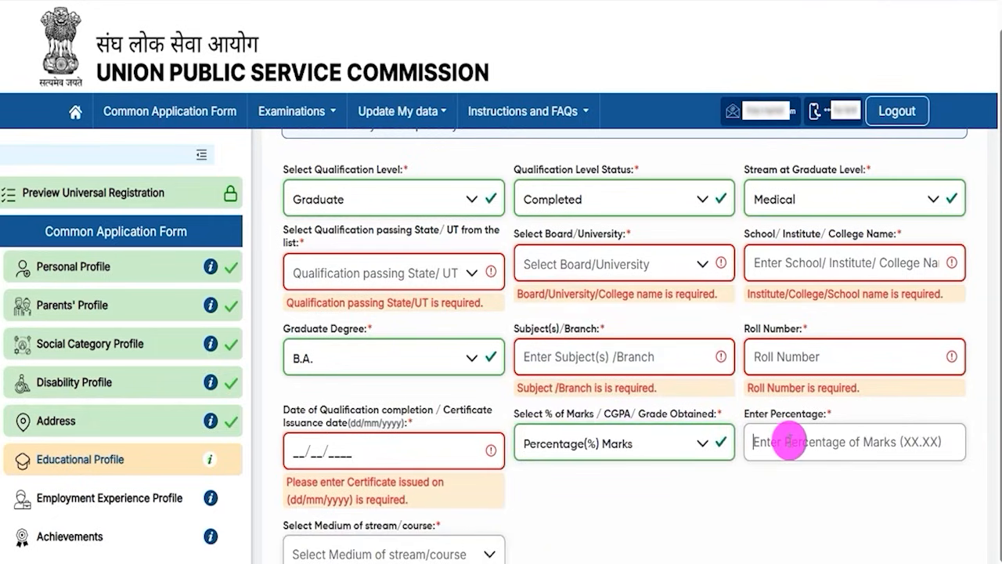
click(363, 535)
click(489, 550)
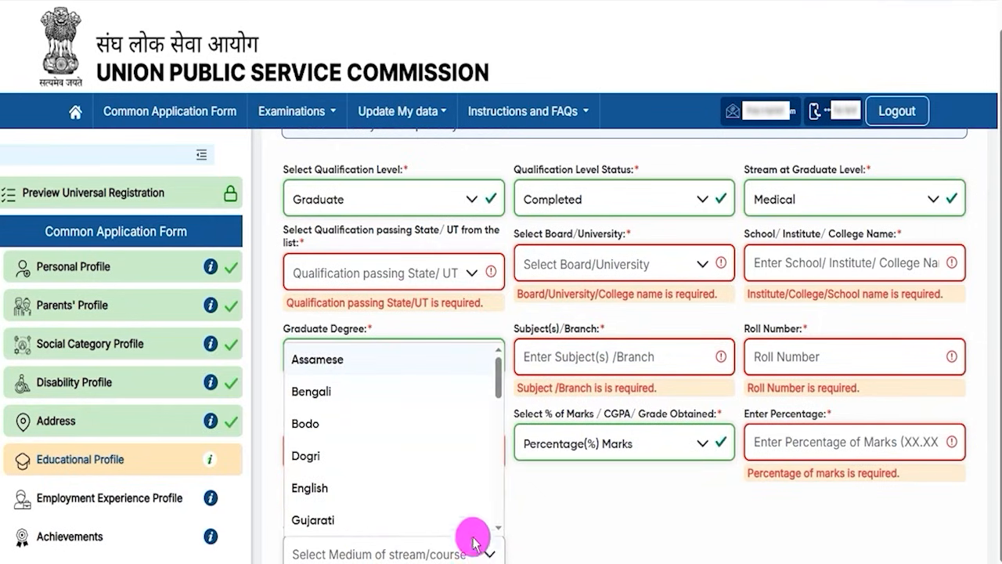
click(329, 487)
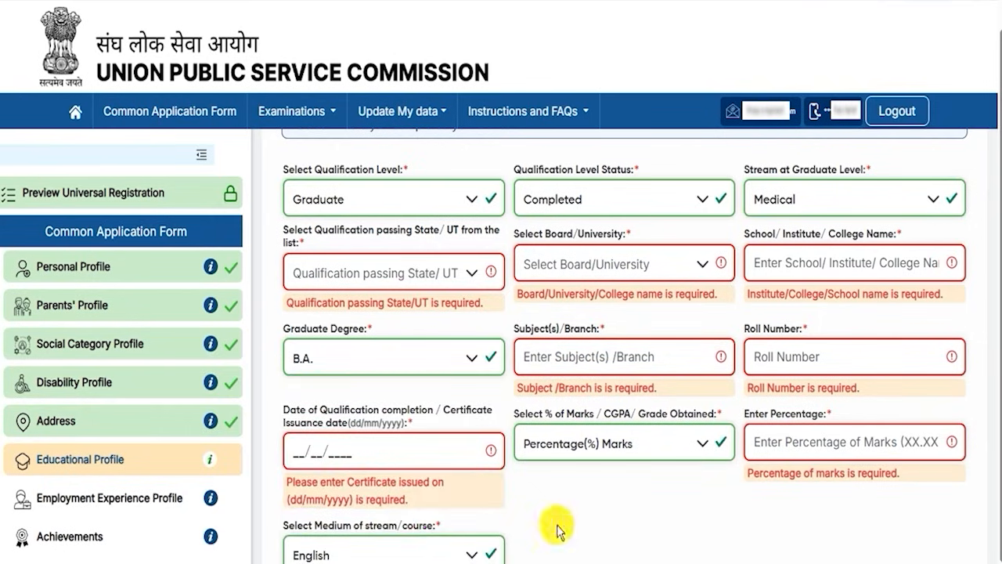
scroll(557, 531, down, 2)
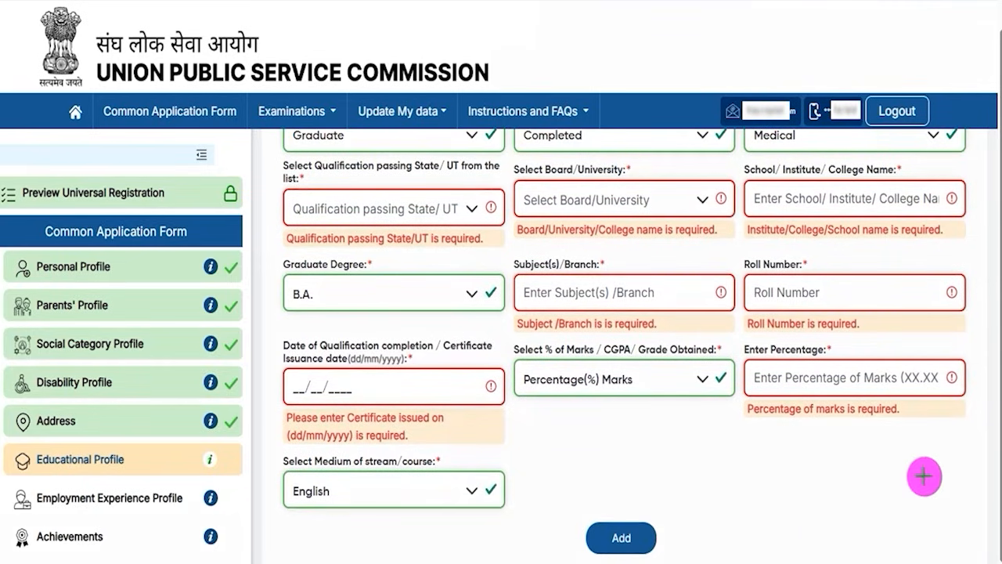
click(653, 532)
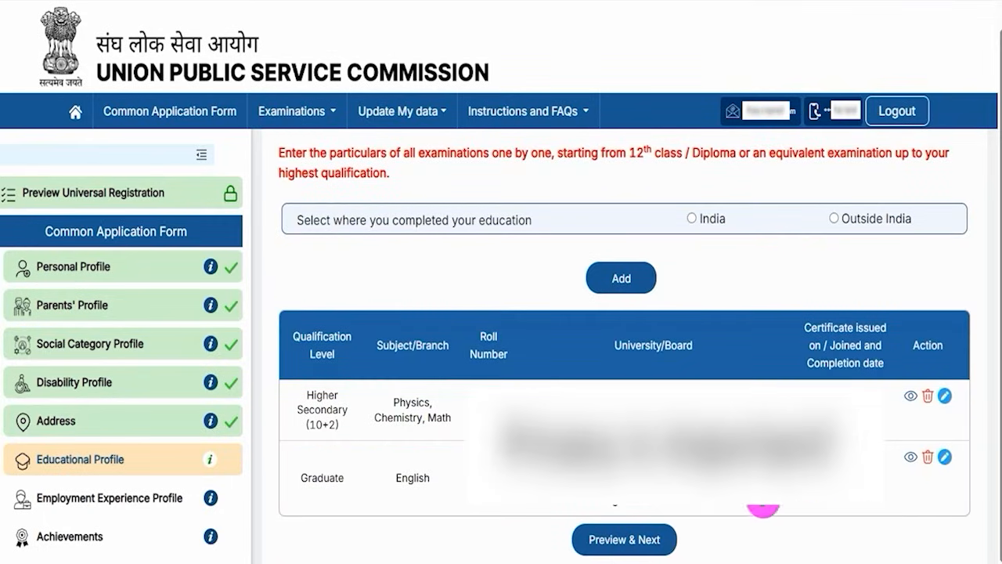
Preview and submit the Educational Profile to continue to the Employment Experience Profile.
click(673, 539)
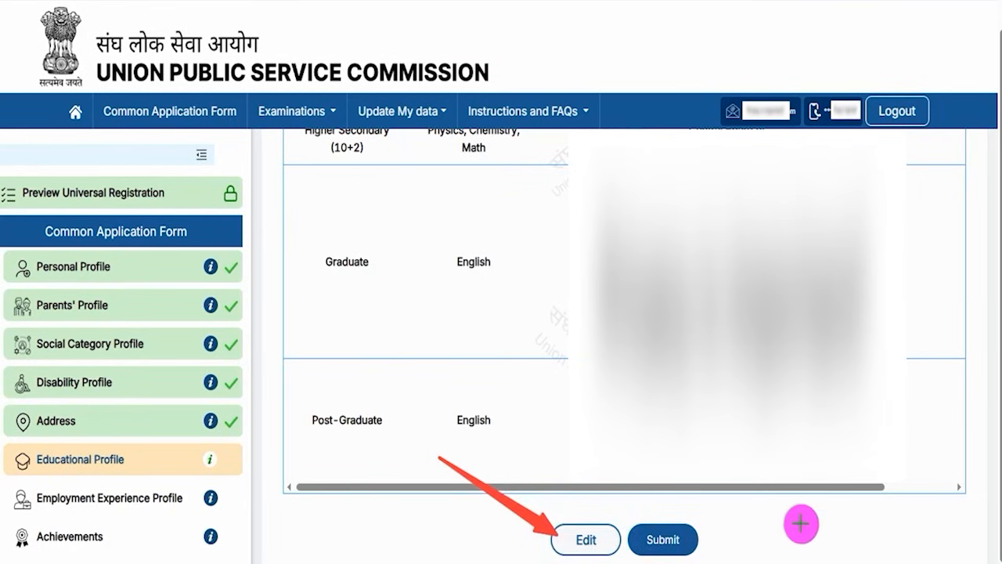
click(688, 538)
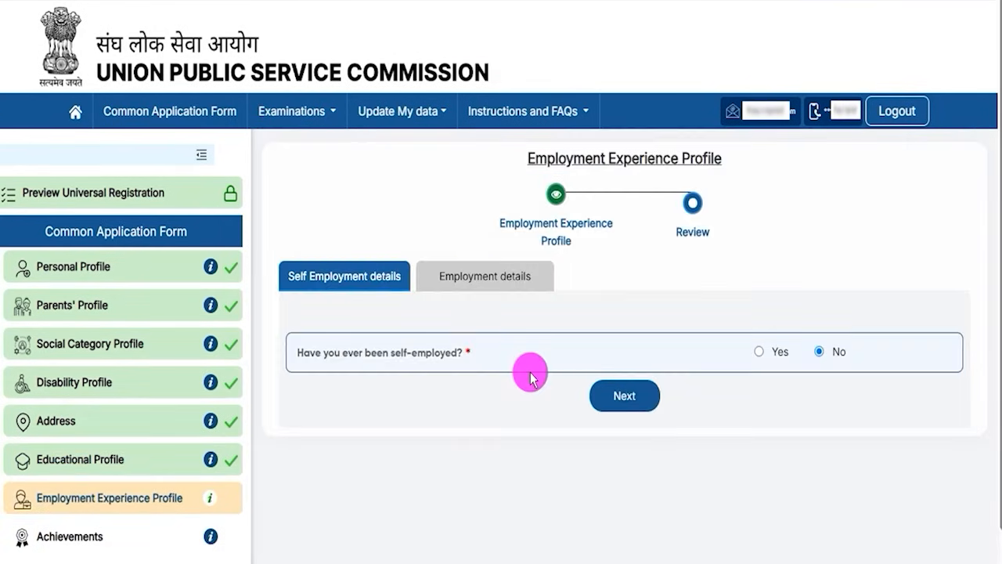
drag(536, 158, 672, 159)
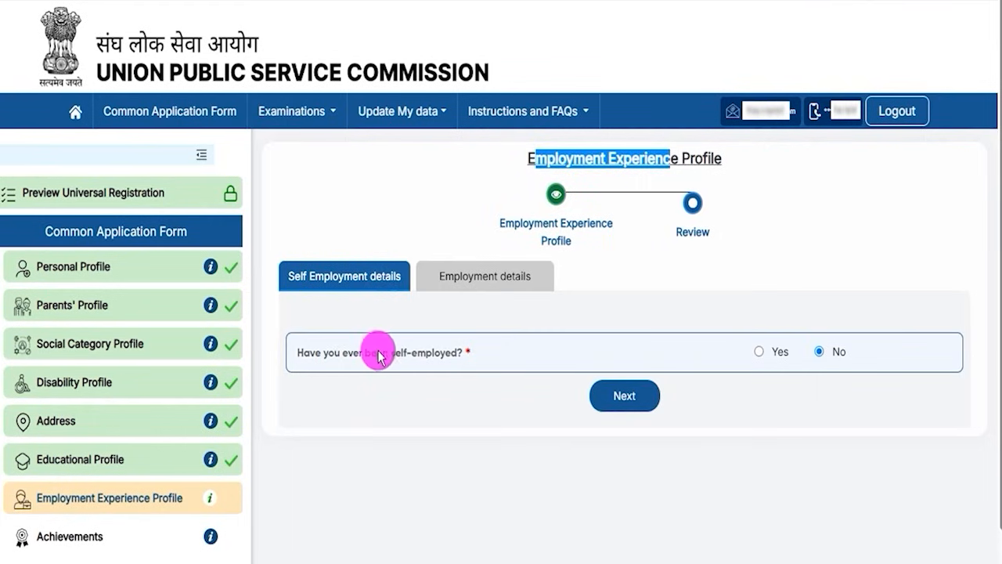
Answer Yes to the self-employed question to check the nature of employment, monthly income, period and organisation name fields.
drag(342, 353, 413, 352)
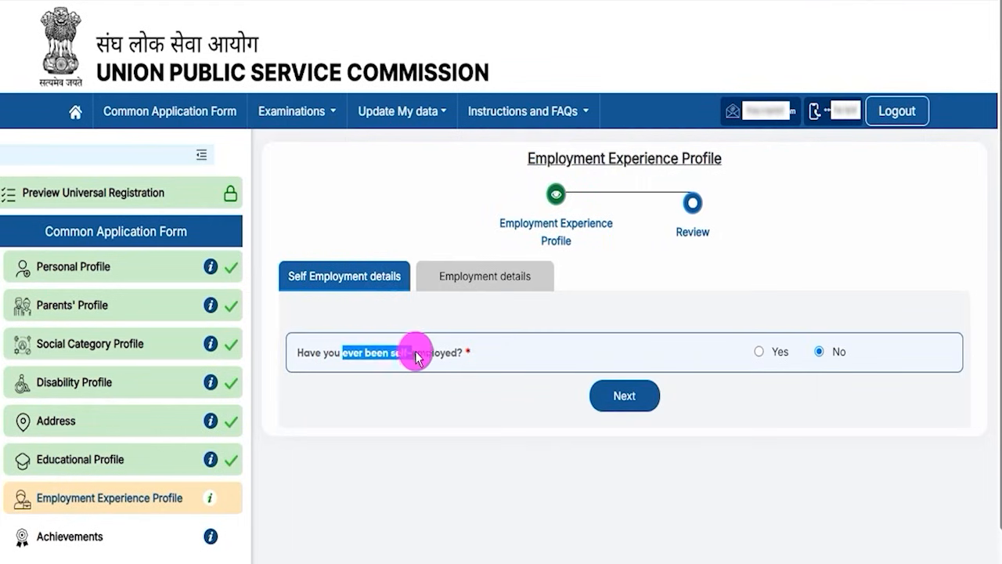
click(758, 352)
scroll(573, 399, down, 2)
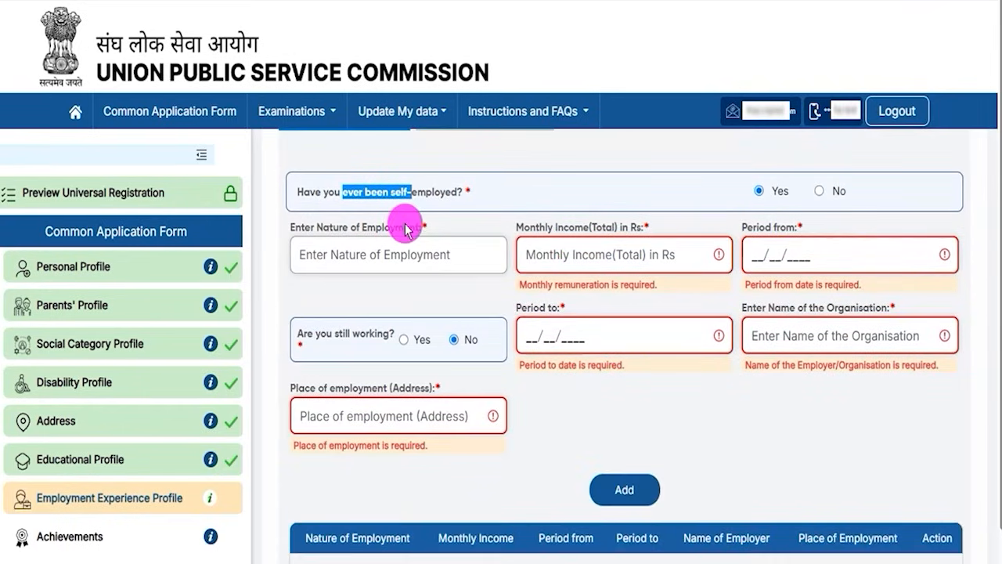
drag(317, 228, 390, 228)
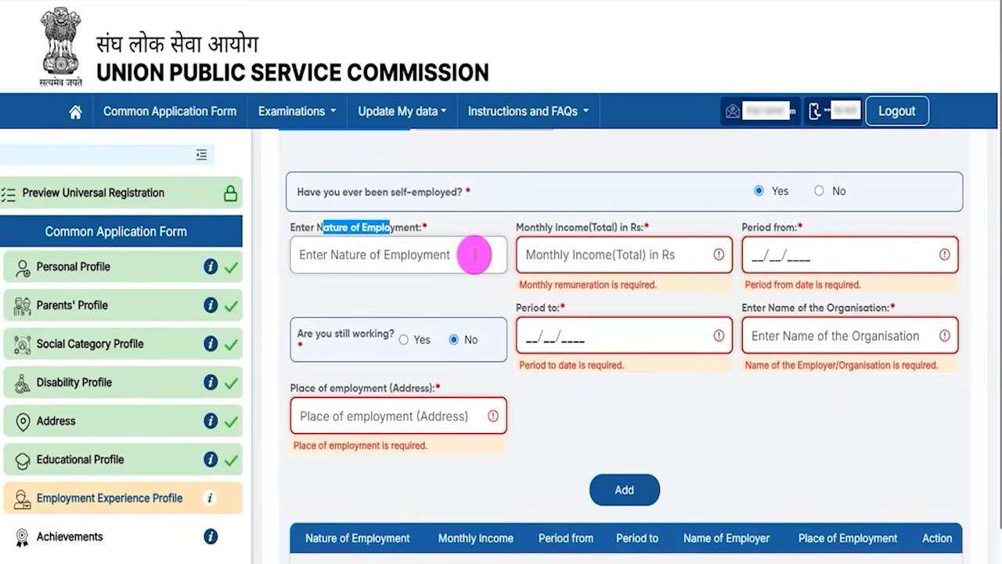
drag(529, 228, 649, 228)
drag(758, 227, 772, 227)
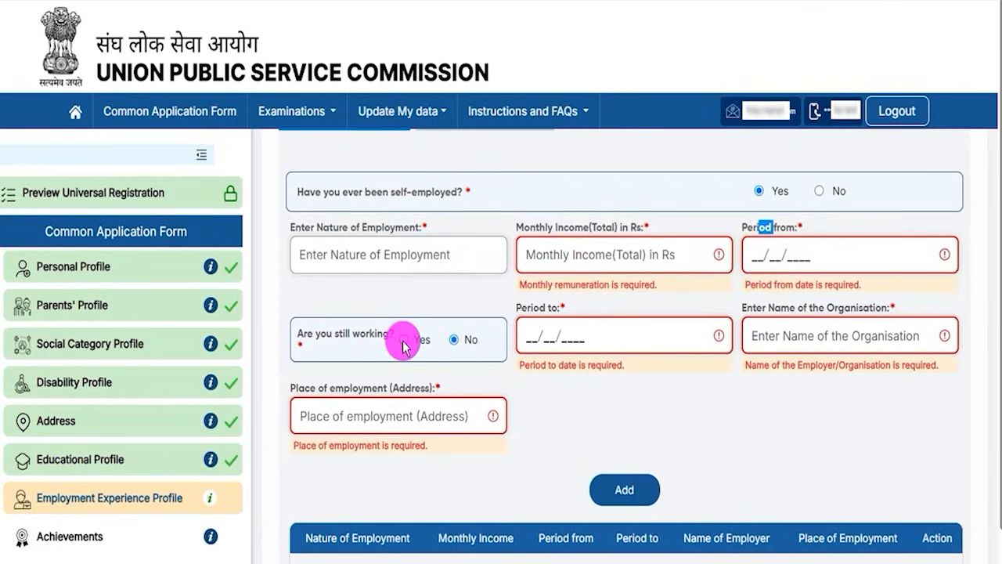
drag(798, 310, 840, 309)
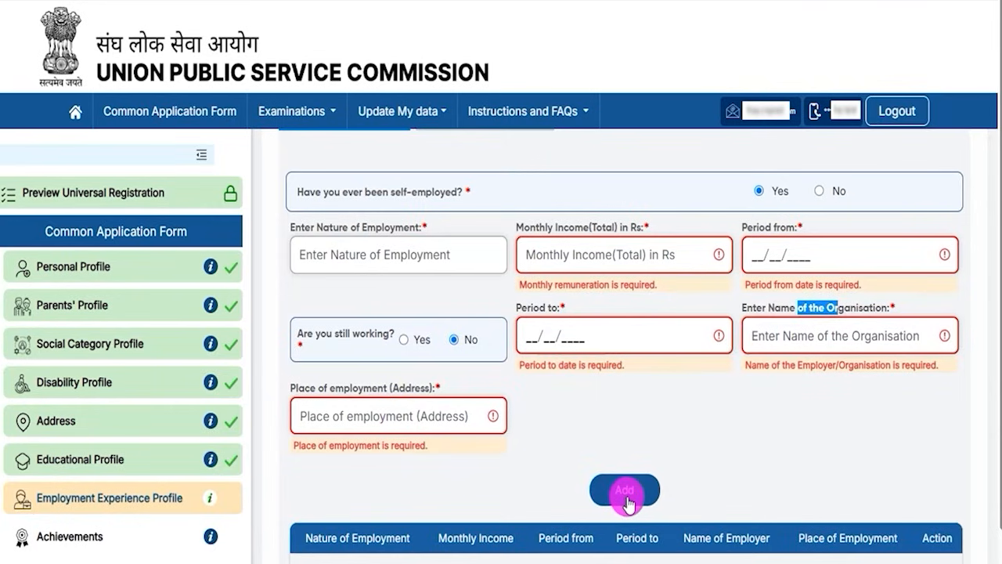
scroll(626, 444, up, 2)
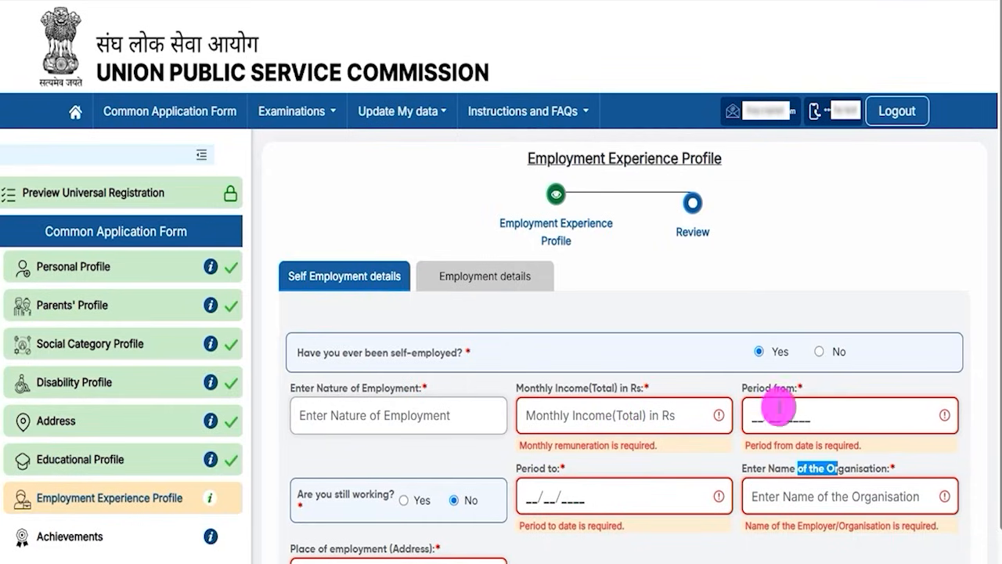
Answer No to ever having been self-employed and continue to the Employment details.
click(819, 352)
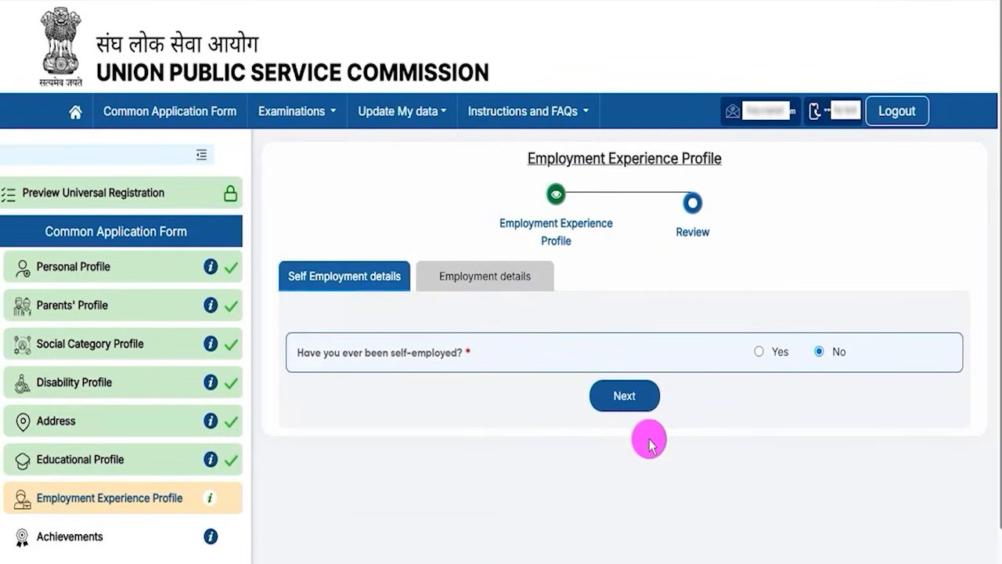
click(640, 396)
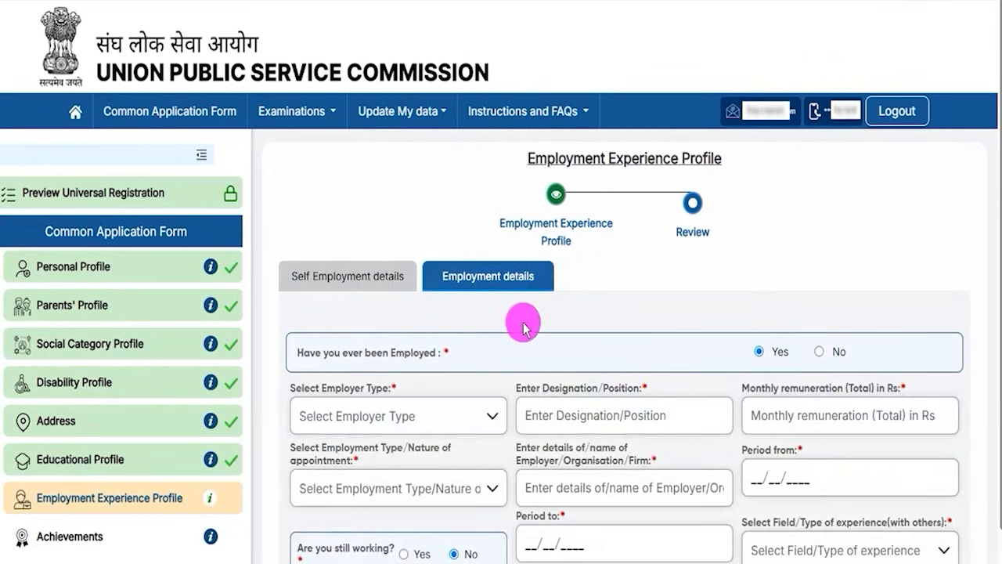
Toggle the ever-employed answer to Yes to check the employer type, designation and monthly remuneration fields.
click(819, 352)
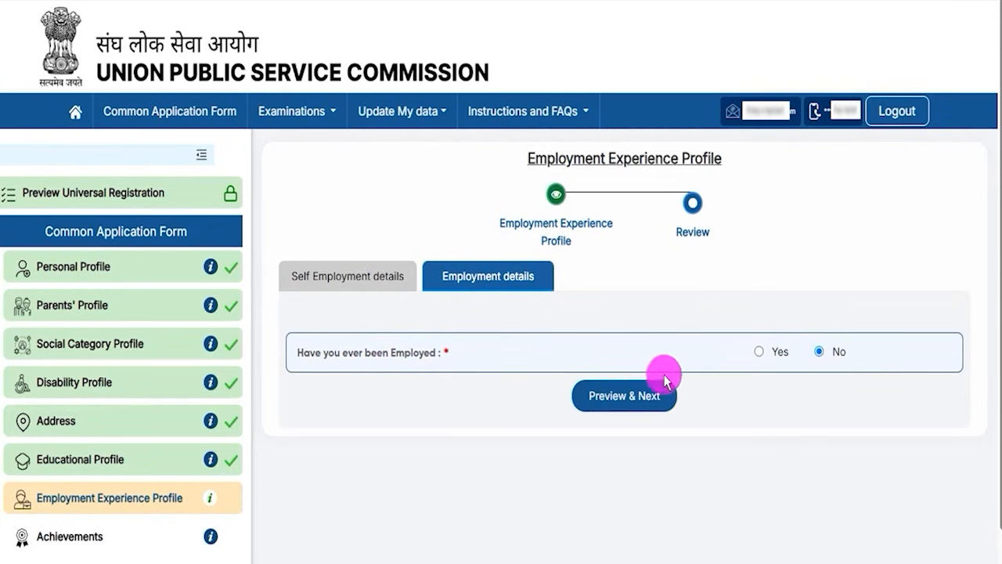
click(758, 351)
scroll(605, 405, down, 2)
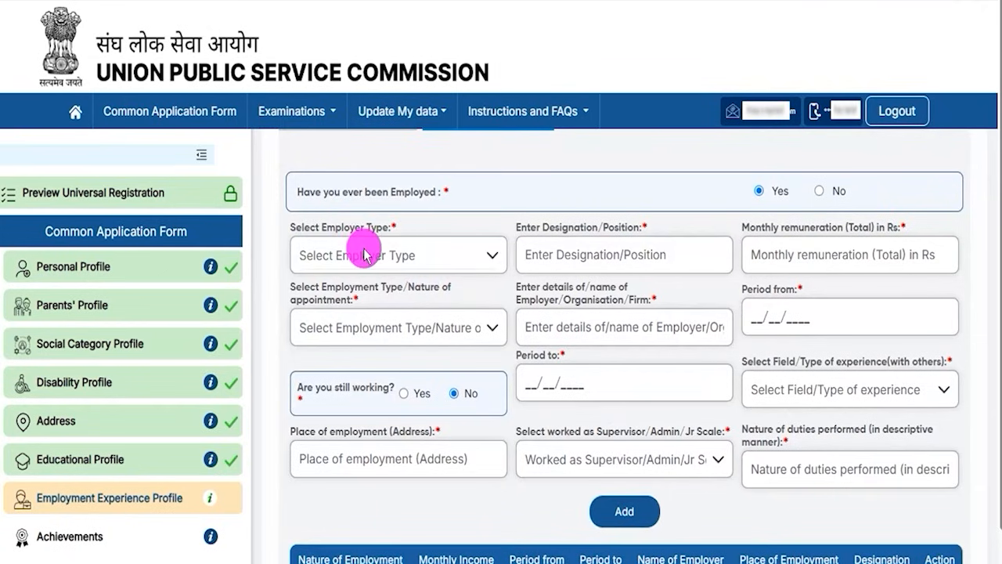
drag(553, 230, 599, 227)
drag(780, 238, 860, 228)
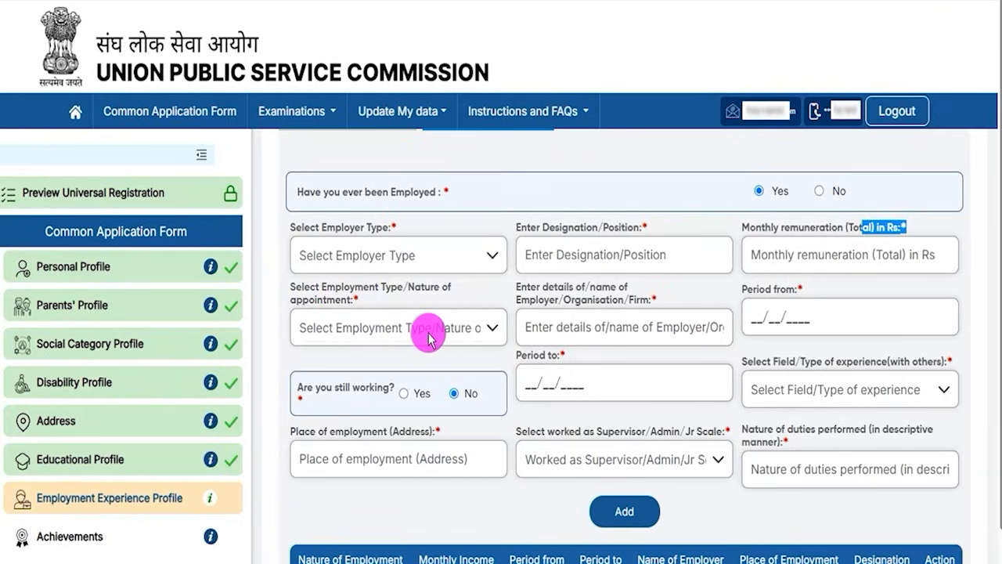
scroll(535, 380, up, 2)
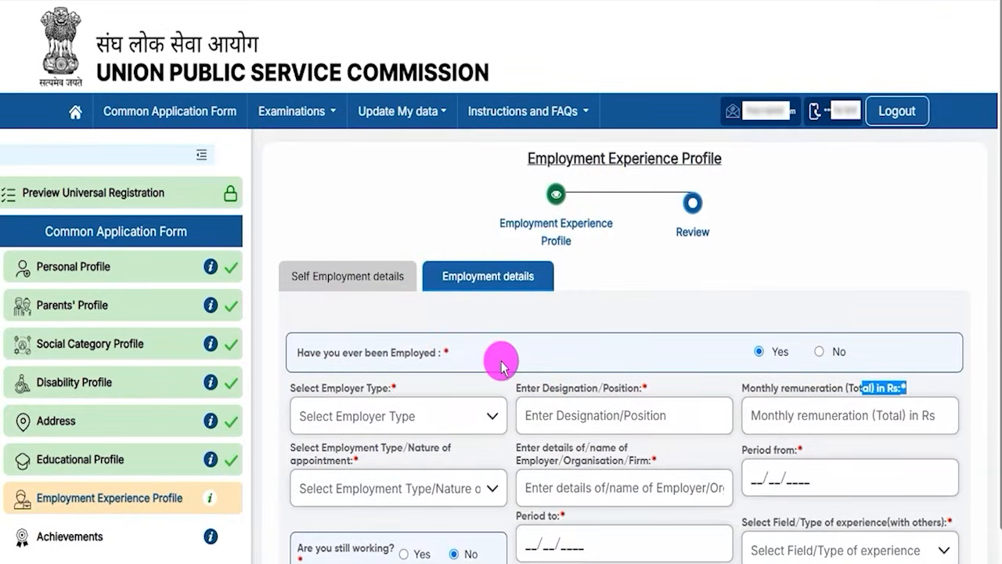
Answer No to ever having been employed, and preview and submit the Employment Experience Profile.
click(822, 357)
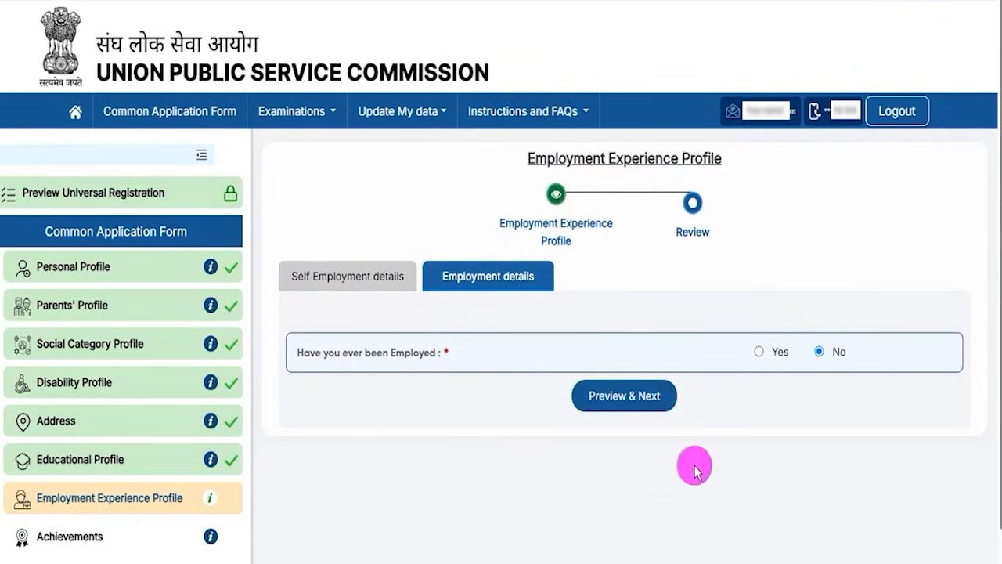
click(656, 399)
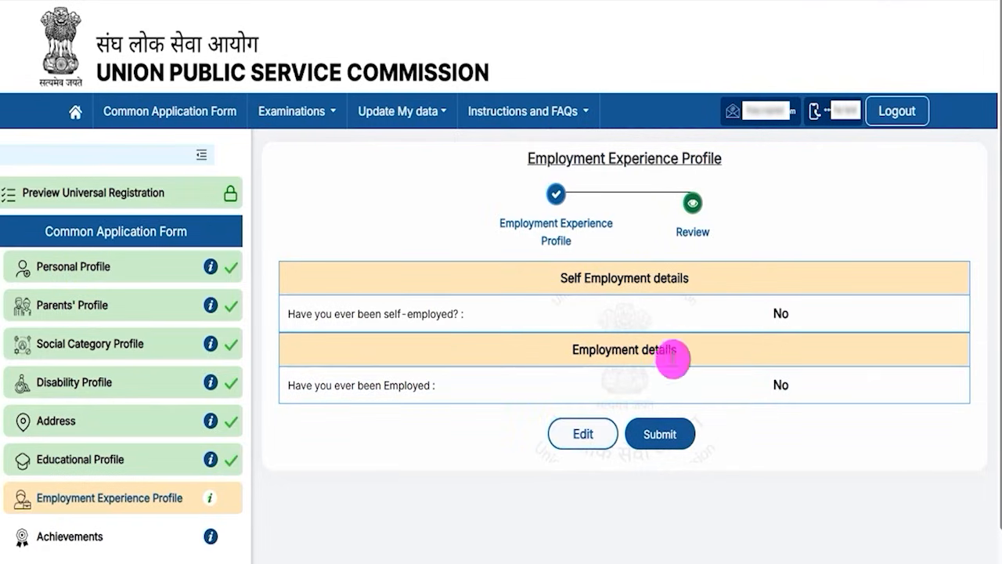
click(660, 435)
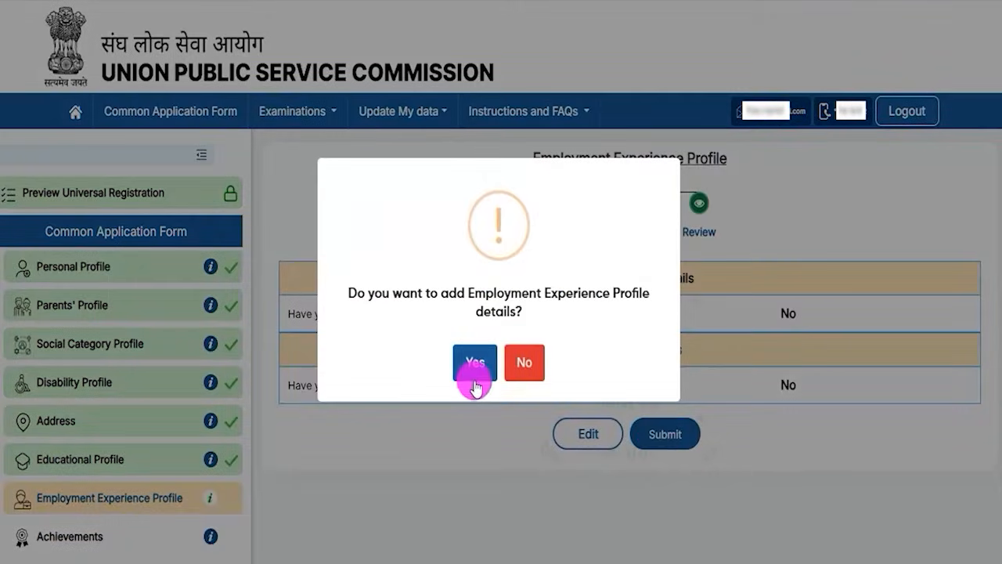
click(477, 352)
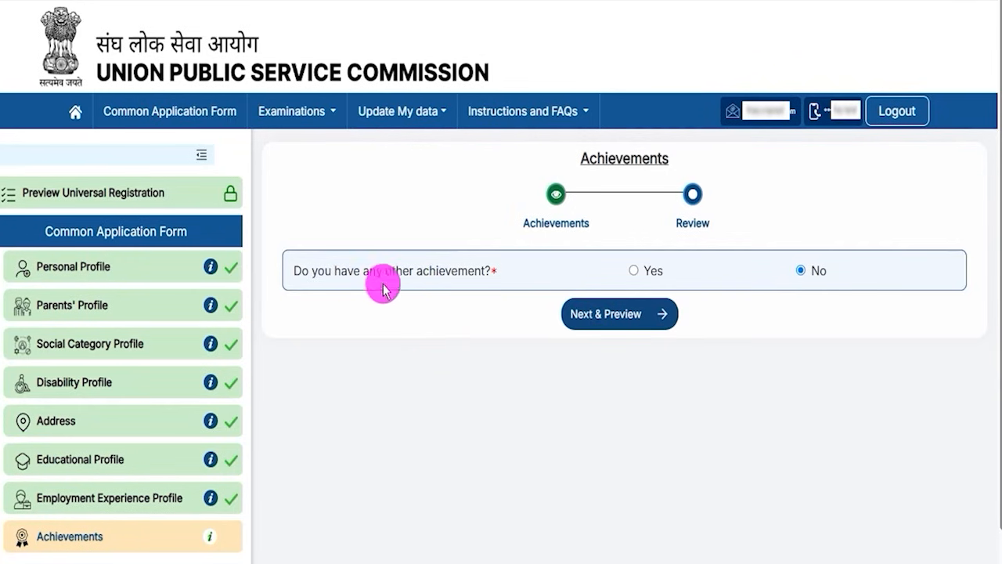
Answer Yes to the other achievement question to check the prizes, sports/N.C.C., leadership position and extra-curricular activity fields.
drag(334, 270, 446, 274)
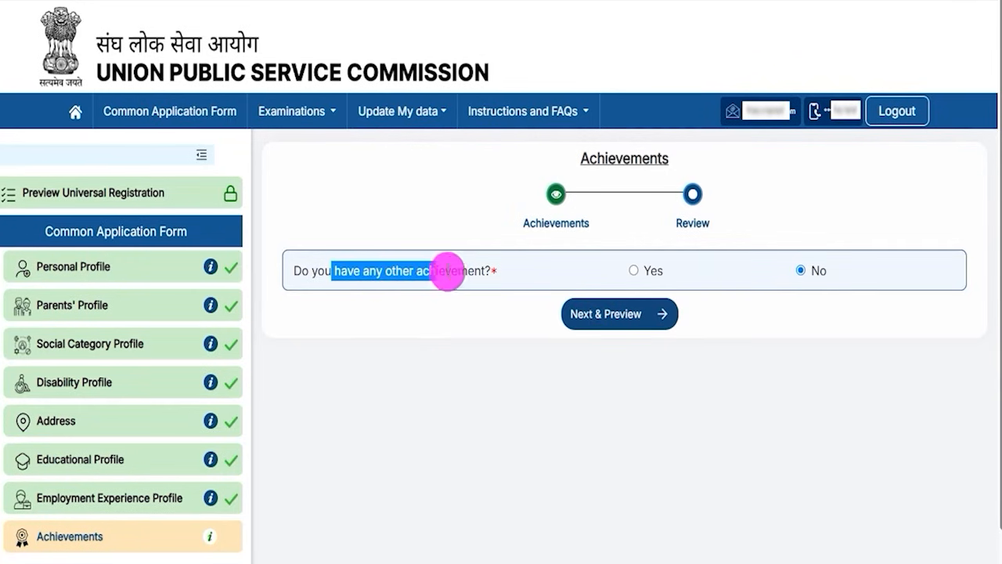
click(633, 270)
drag(315, 308, 323, 308)
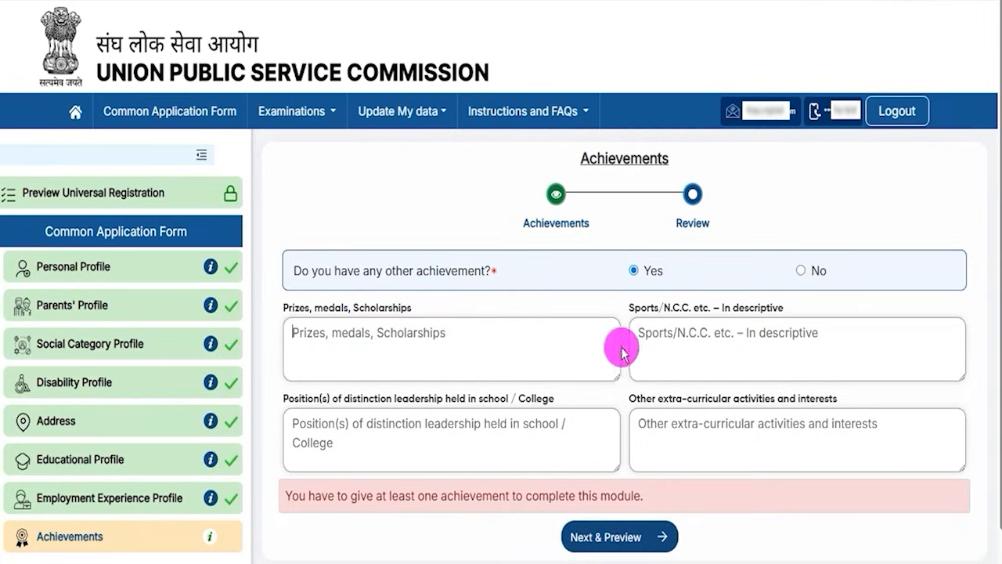
drag(647, 309, 705, 320)
click(707, 335)
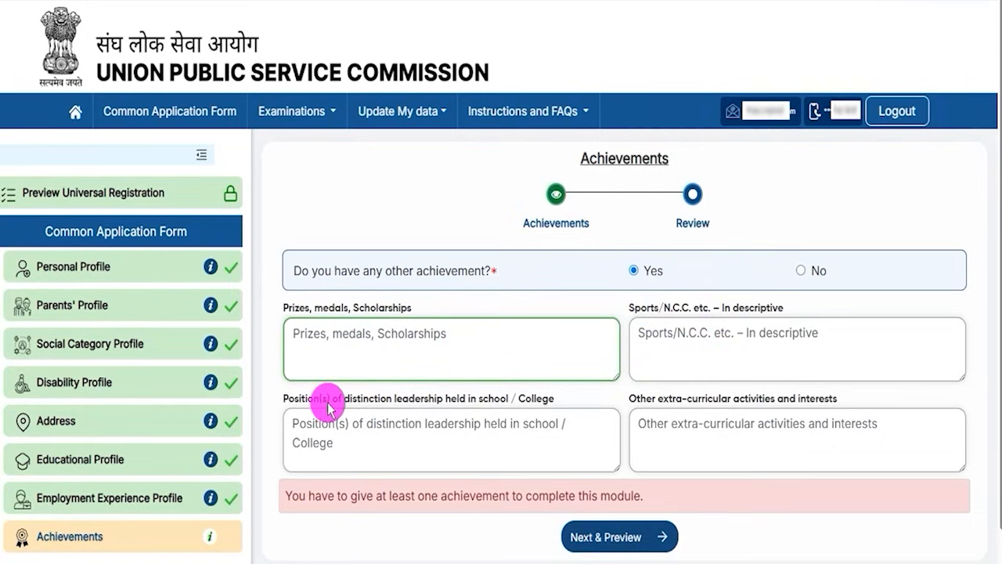
drag(396, 398, 481, 401)
click(473, 431)
drag(641, 405, 731, 416)
click(718, 431)
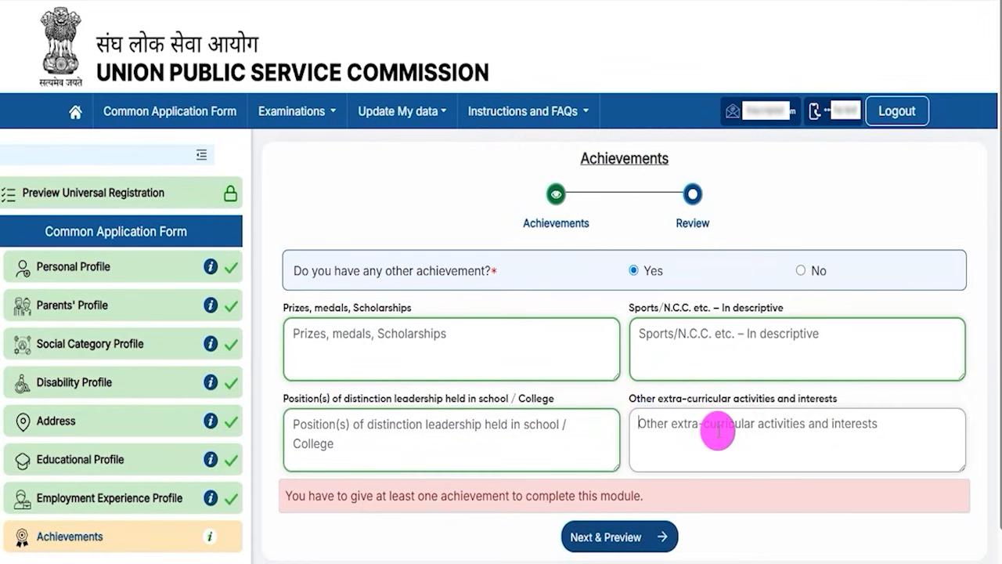
drag(370, 270, 445, 271)
Answer No to having any other achievement, and preview and submit the Achievements profile.
click(800, 270)
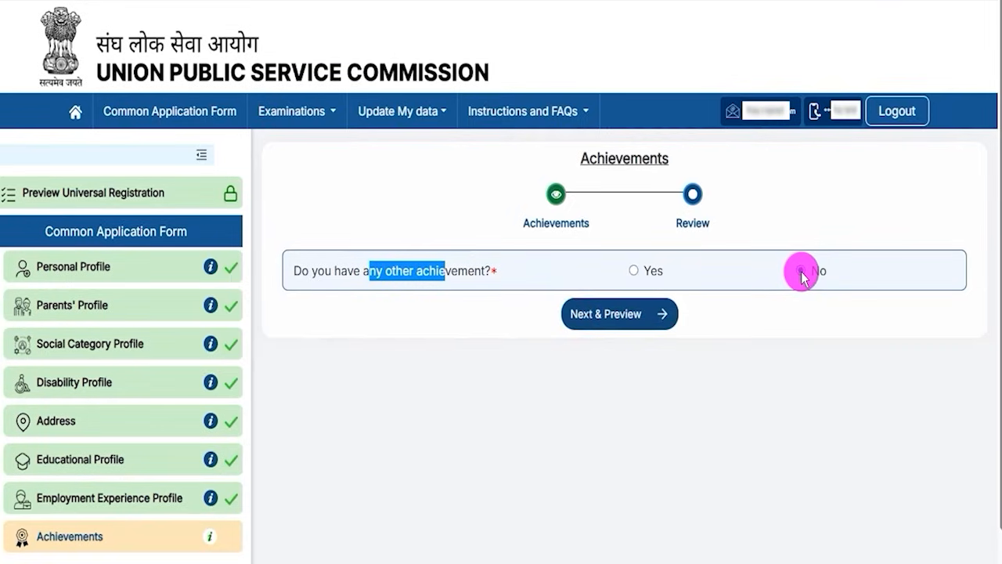
click(609, 321)
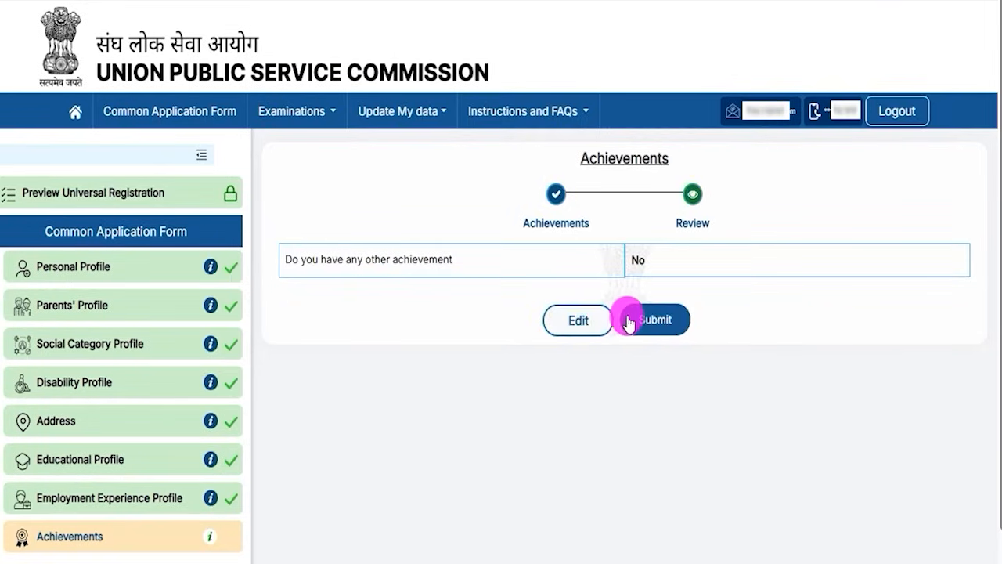
click(635, 319)
click(471, 360)
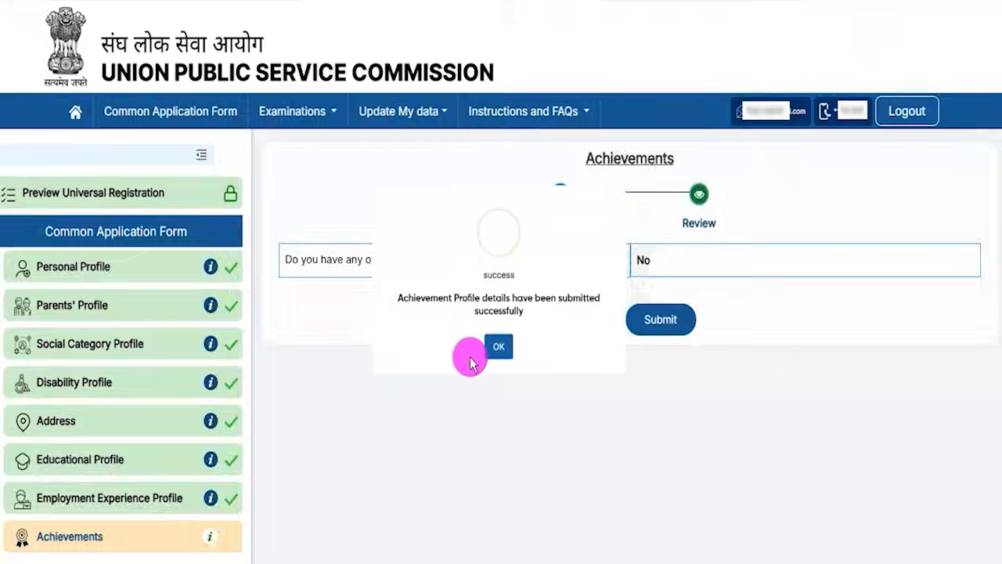
click(485, 364)
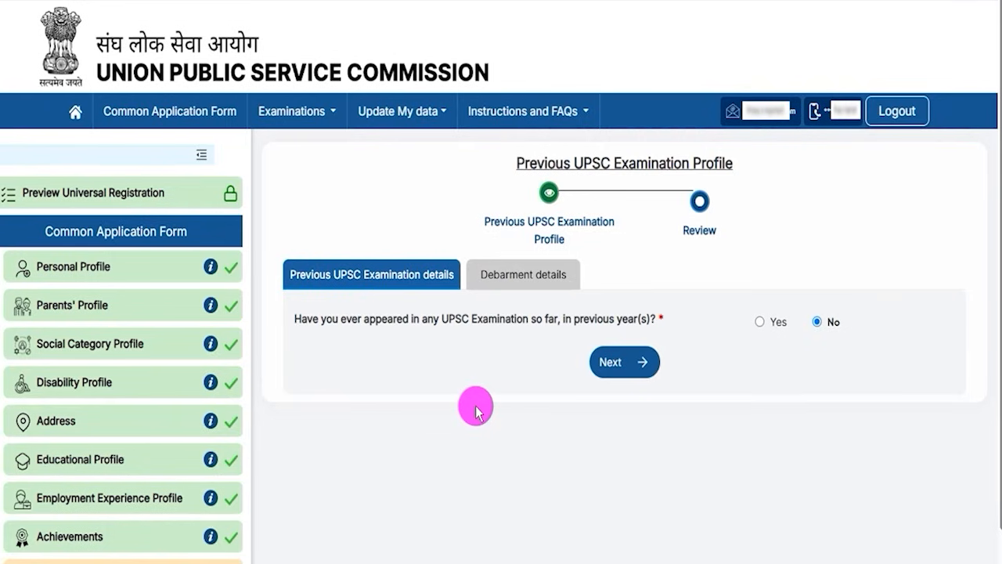
Answer Yes to having appeared in a previous UPSC Examination to check the examination name and roll number fields.
click(760, 321)
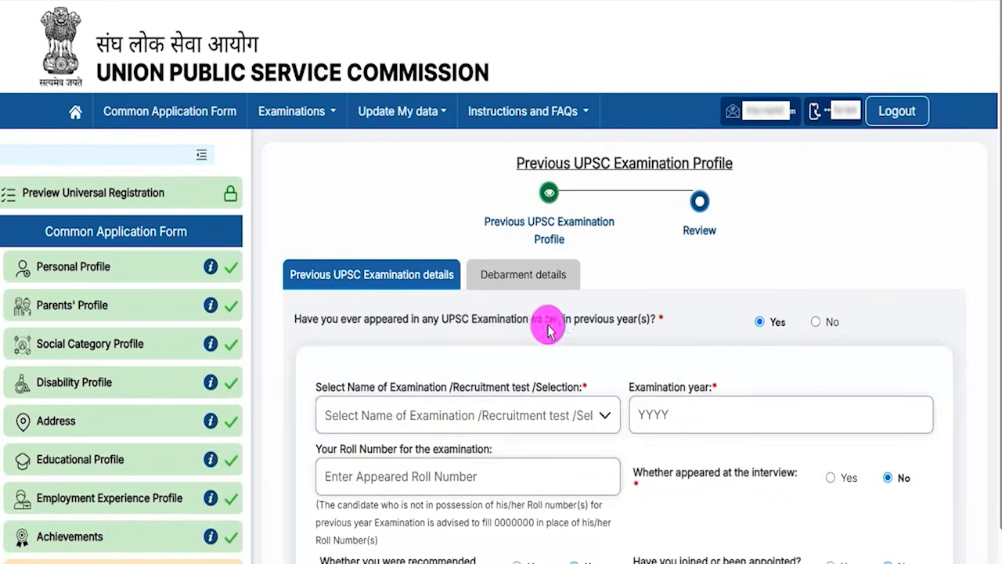
drag(345, 387, 554, 384)
scroll(544, 385, down, 2)
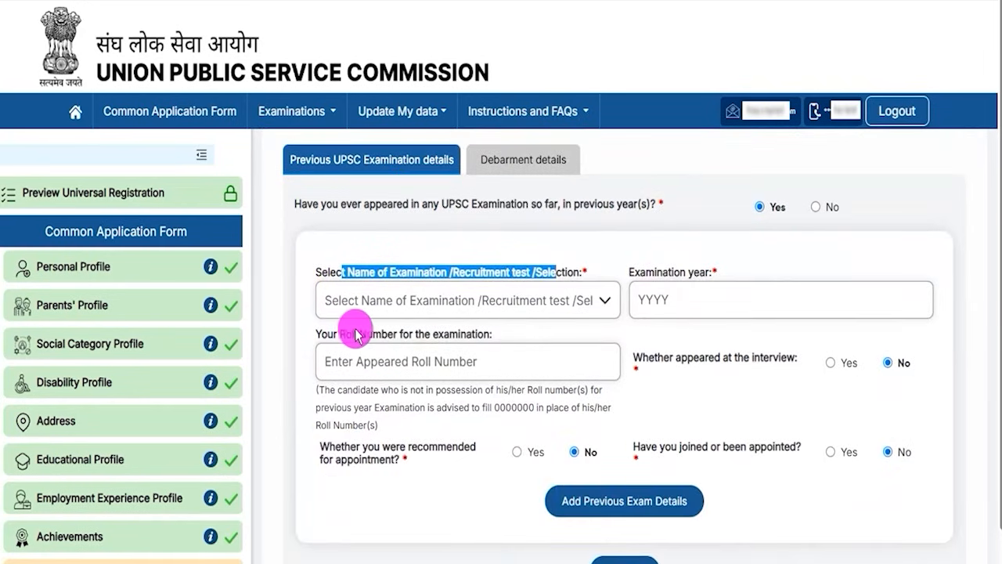
drag(343, 337, 447, 344)
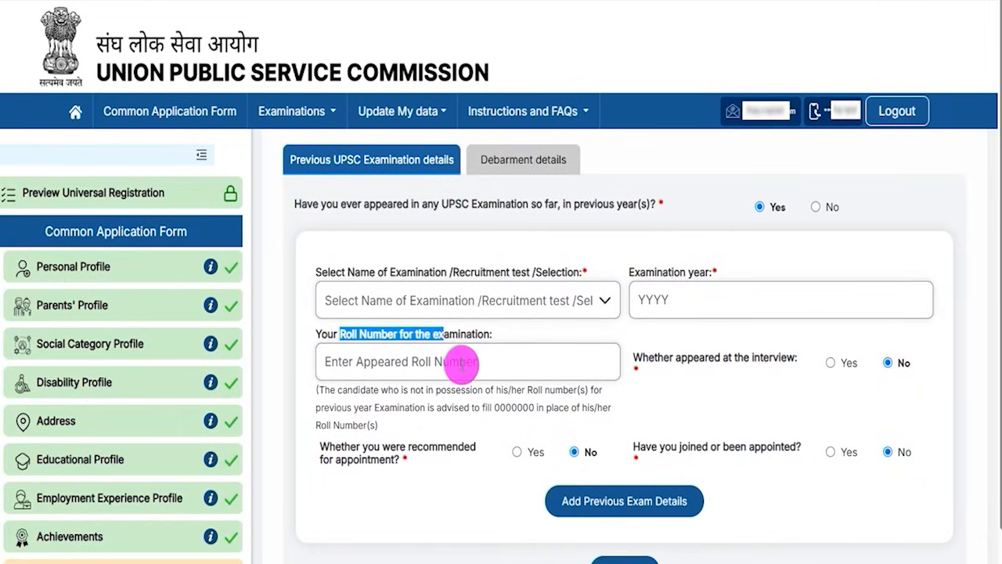
scroll(461, 364, up, 2)
Answer No to having appeared in any previous UPSC Examination and continue to the Debarment details.
click(817, 323)
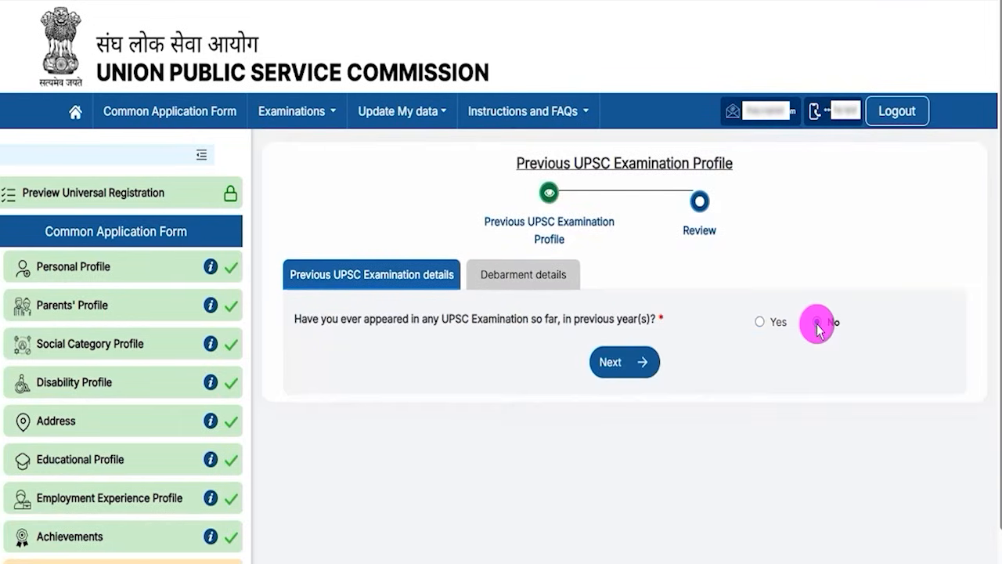
click(624, 364)
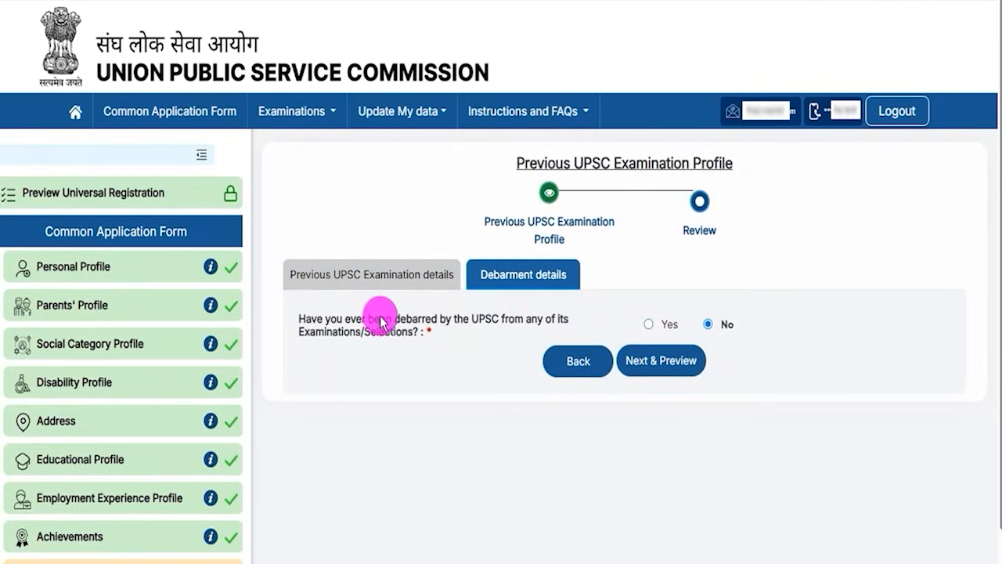
Answer No to ever having been debarred by the UPSC, and preview and submit the Previous UPSC Examination Profile.
drag(358, 321, 495, 321)
click(649, 323)
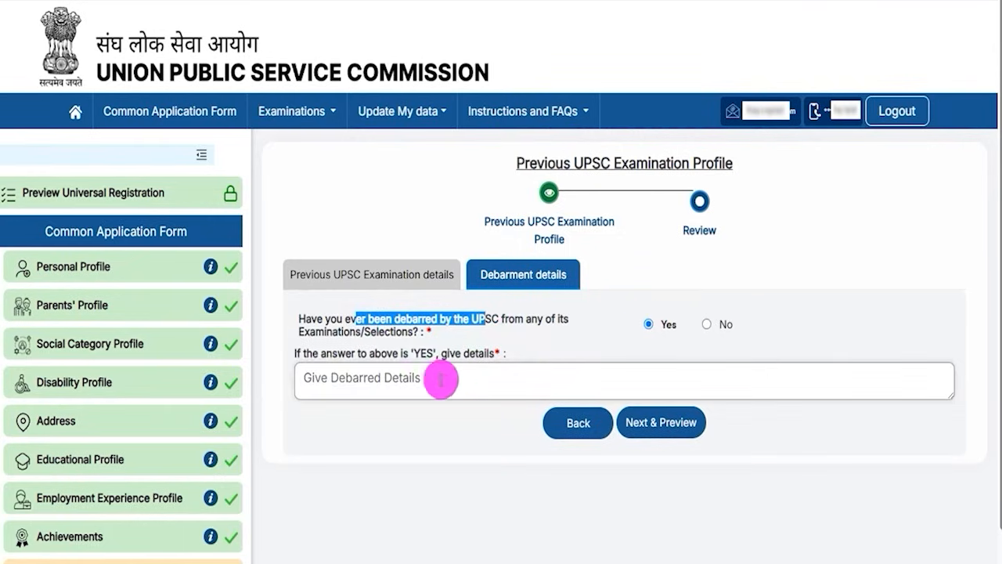
click(707, 324)
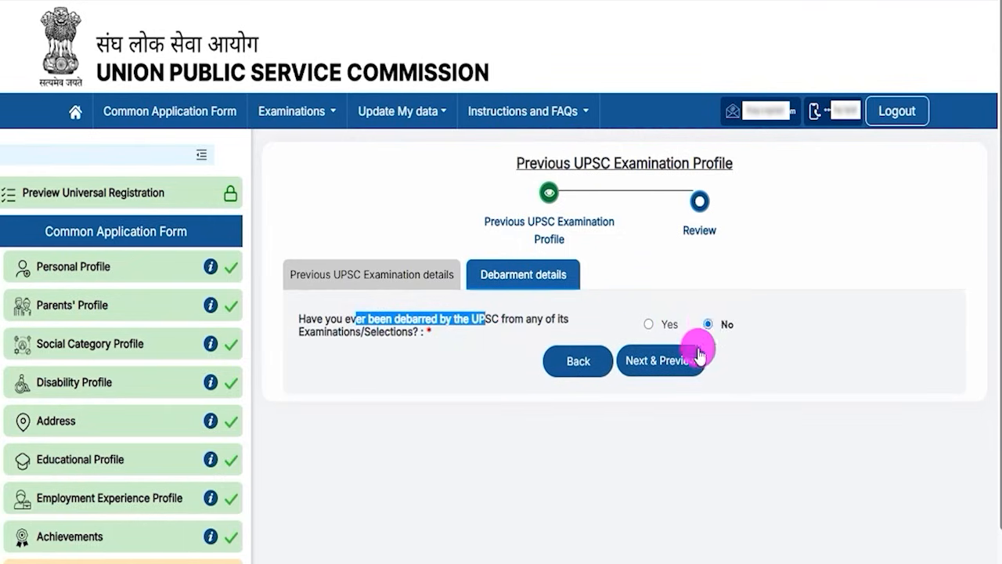
click(661, 362)
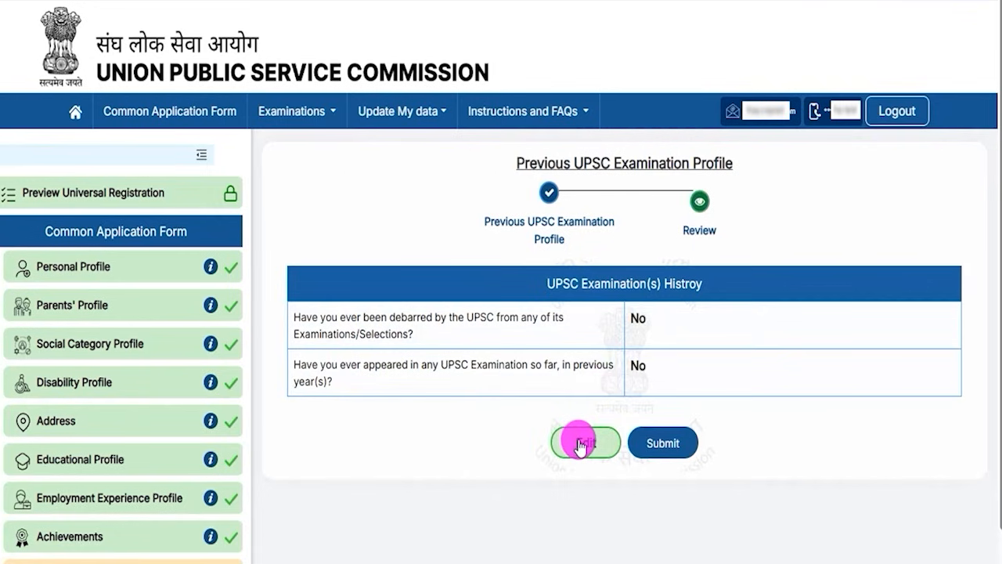
click(664, 444)
click(474, 359)
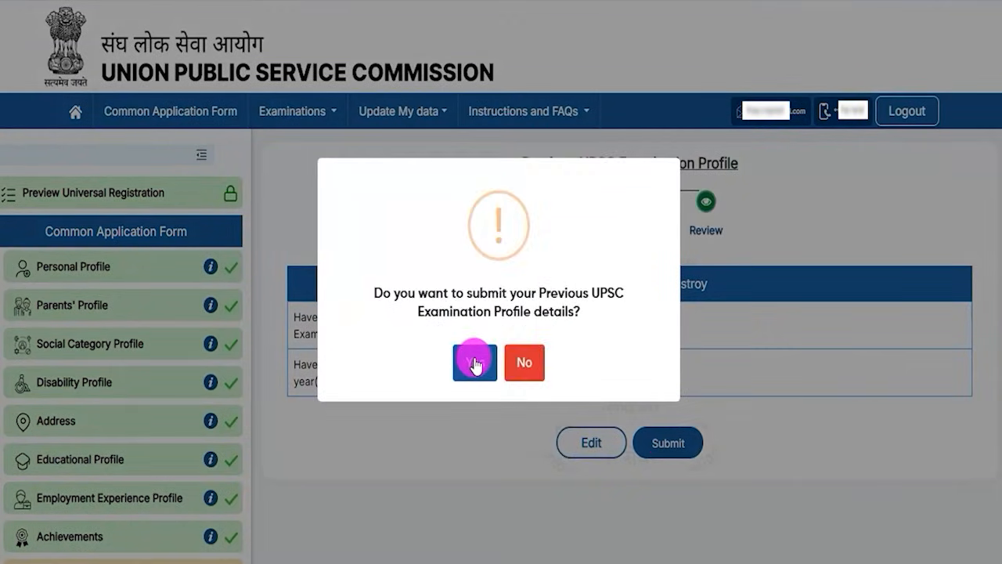
click(474, 358)
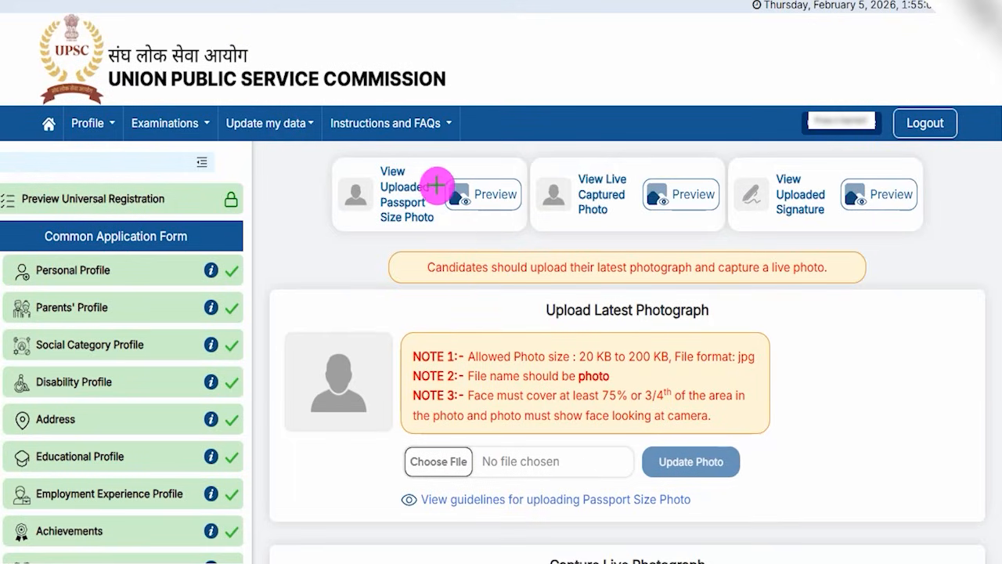
drag(433, 173, 466, 137)
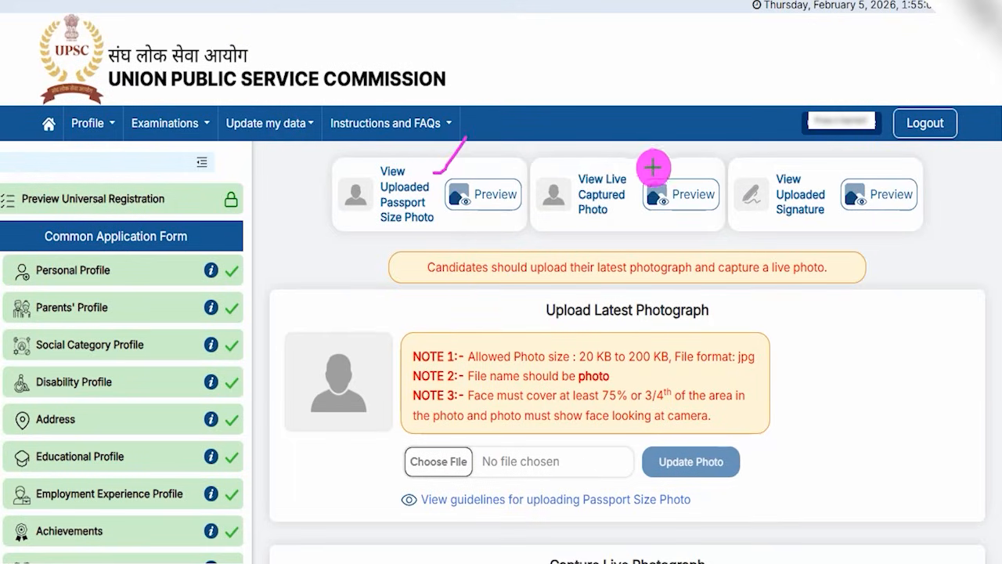
Review the photo and signature preview options and the size, format, file name and face coverage rules for the latest photograph.
drag(645, 167, 683, 130)
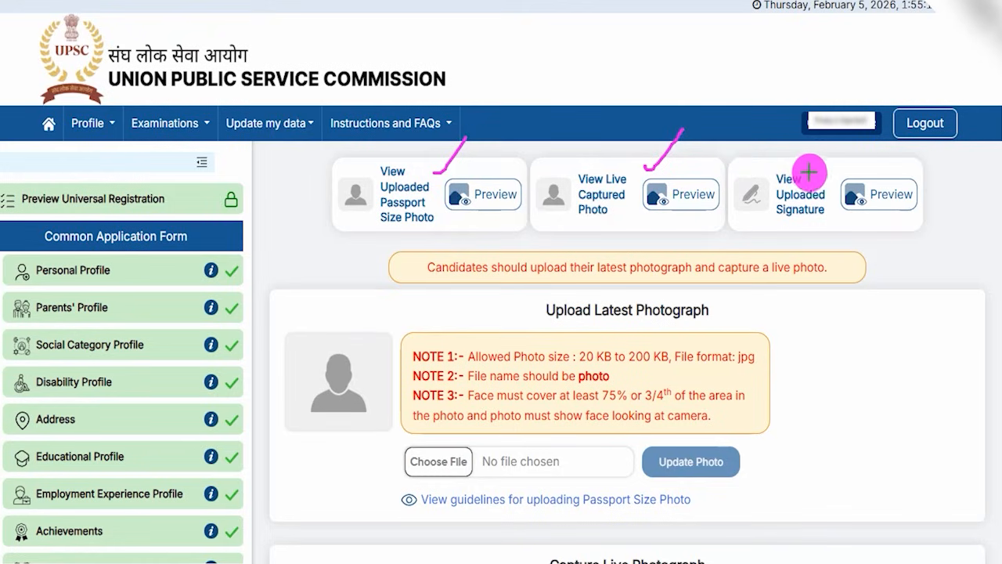
drag(817, 172, 848, 141)
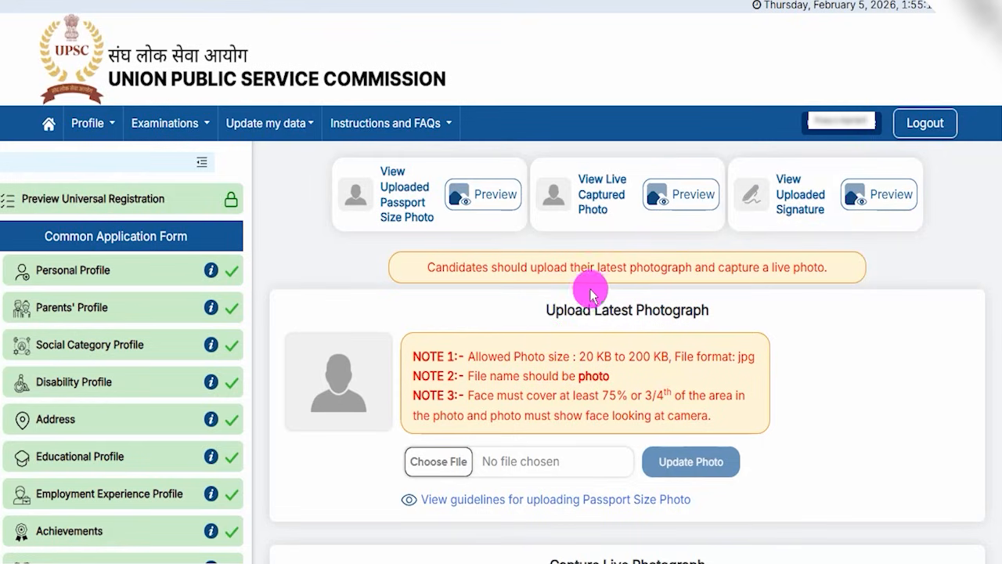
drag(569, 309, 683, 307)
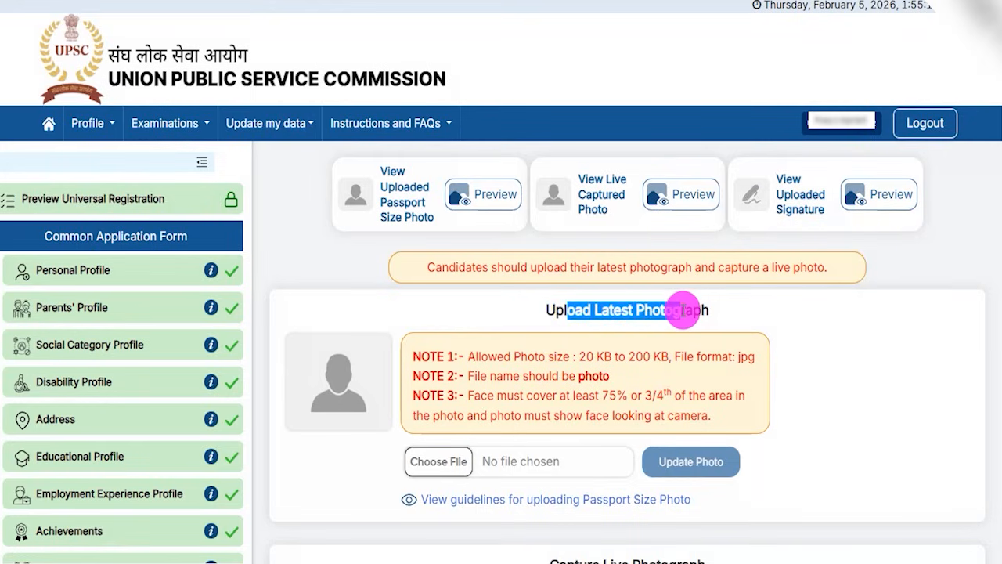
drag(587, 357, 650, 361)
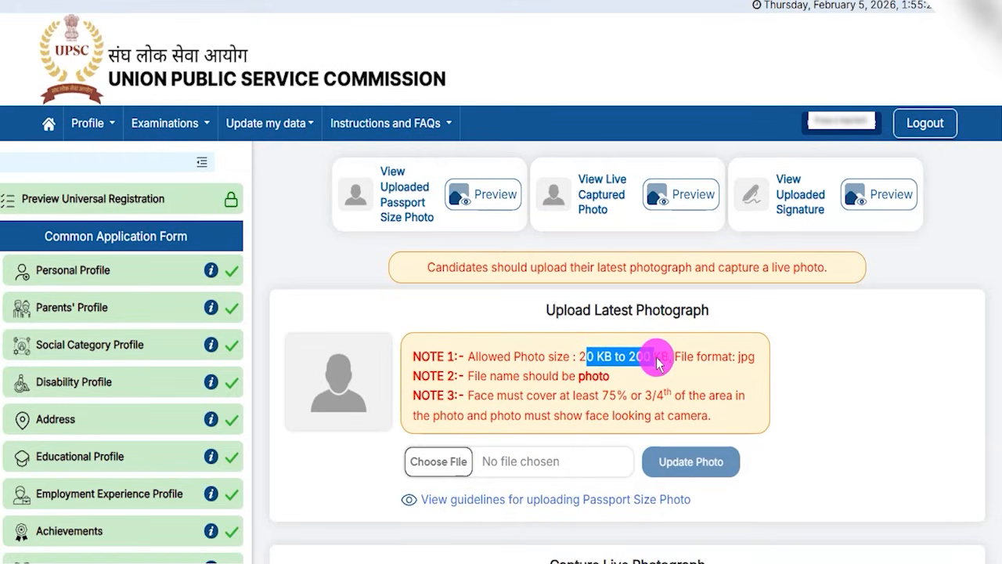
drag(731, 360, 748, 365)
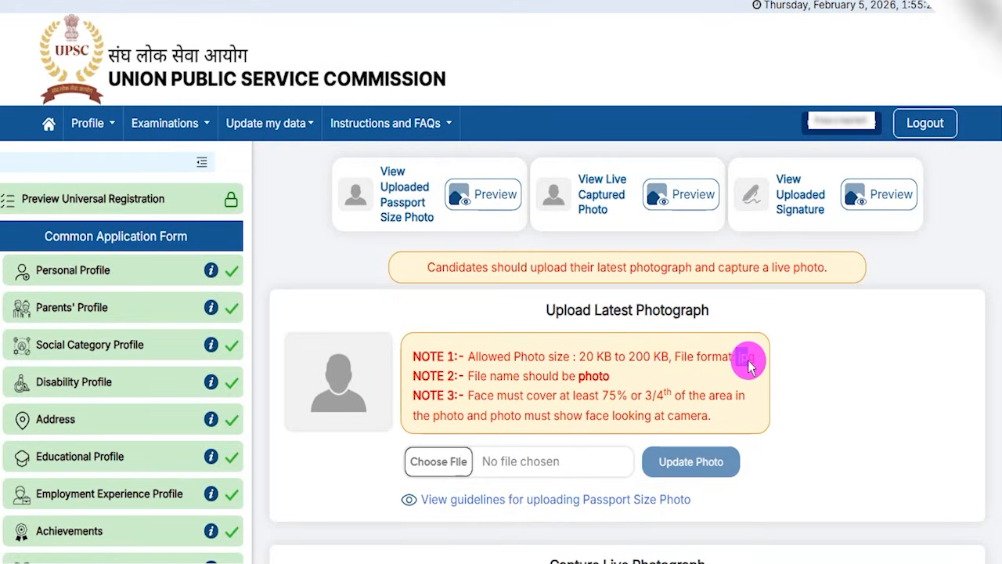
click(584, 381)
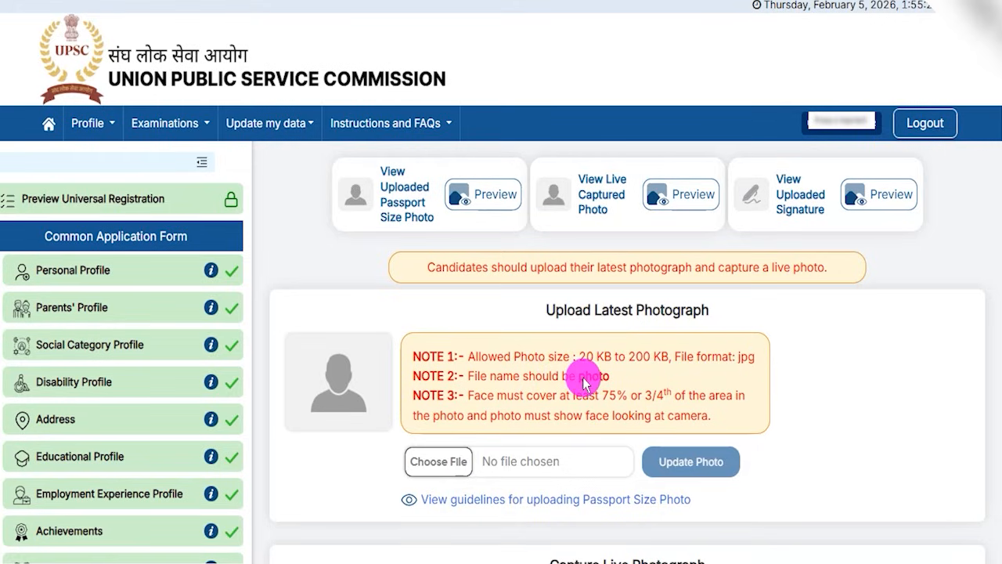
drag(586, 379, 609, 380)
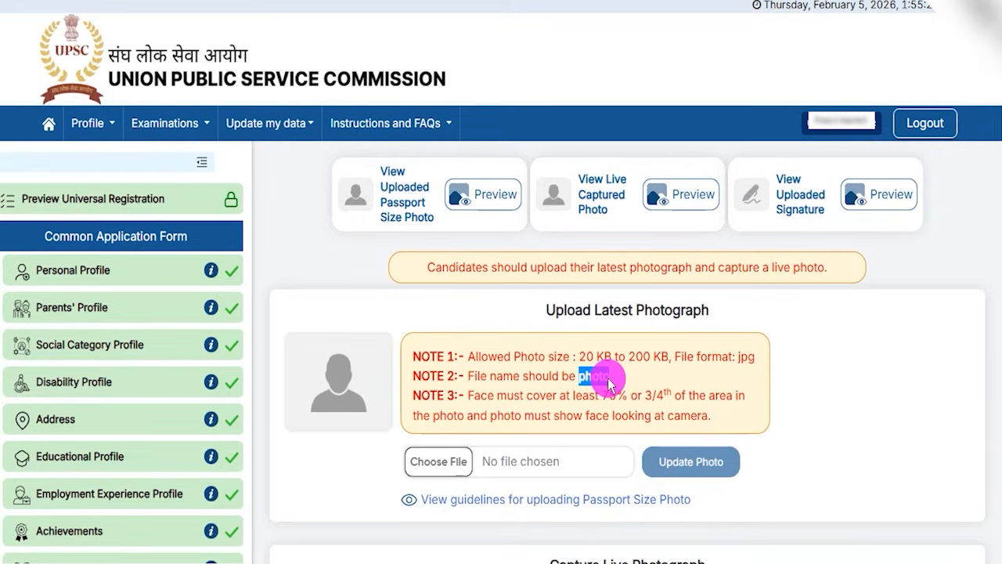
click(616, 401)
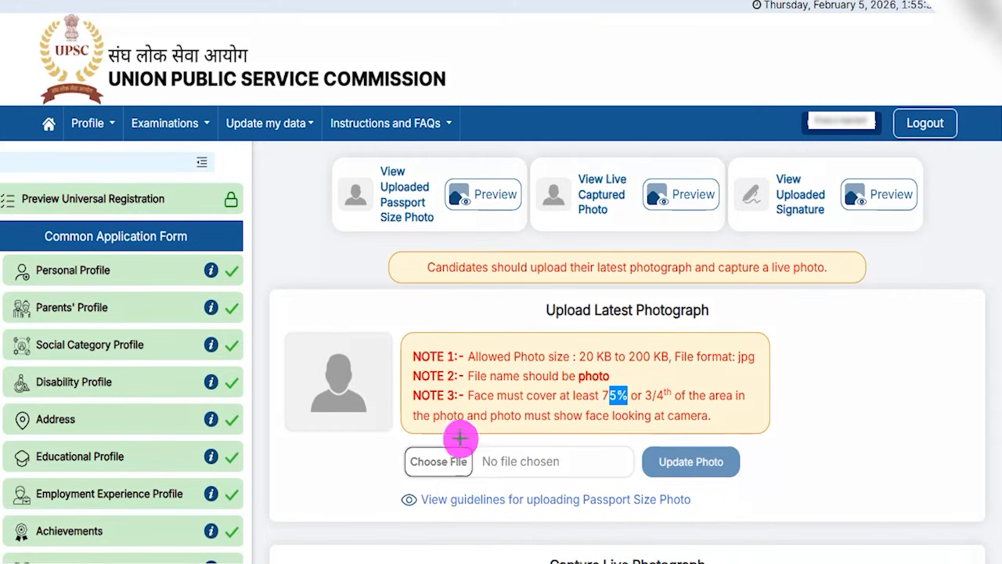
drag(461, 449, 496, 383)
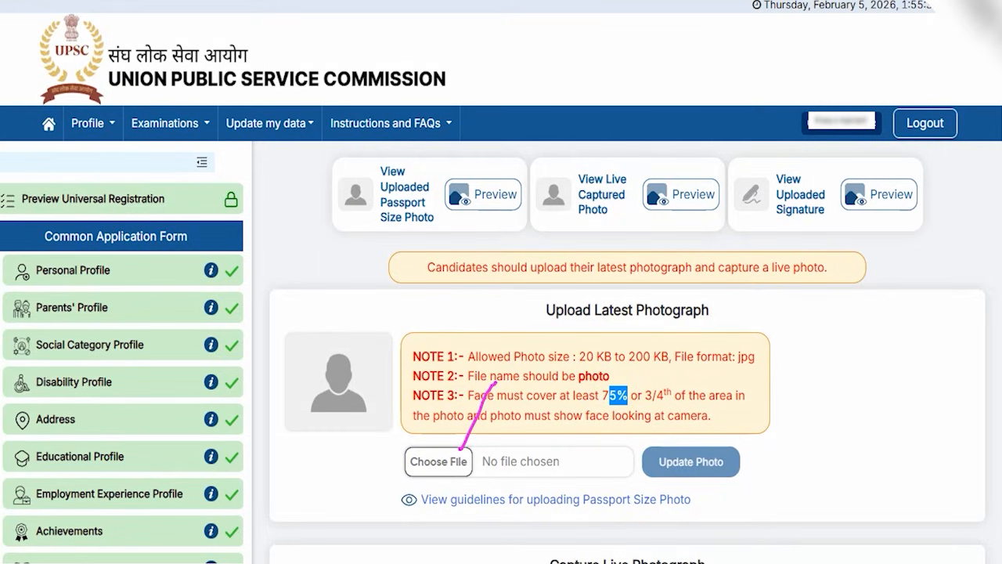
Open the passport size photo guidelines, read the specimen photographs, sample photo table and dos and don'ts, and close them.
click(437, 498)
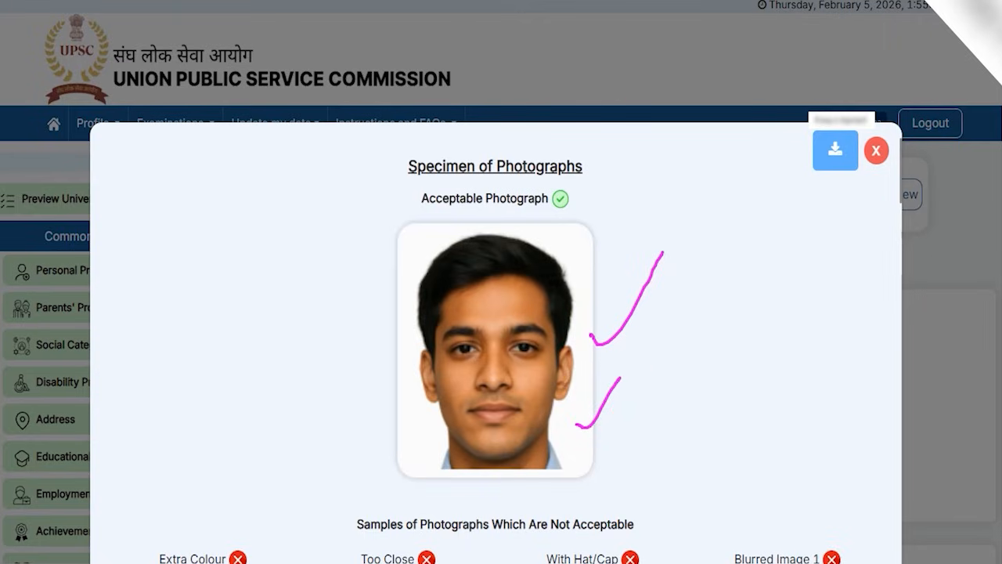
scroll(524, 481, down, 2)
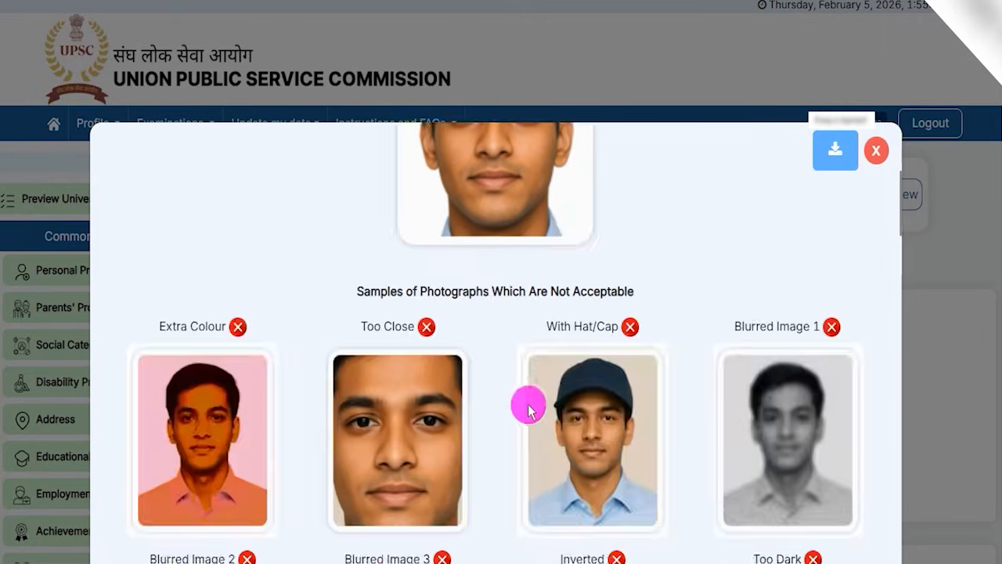
scroll(459, 430, down, 2)
scroll(600, 410, down, 4)
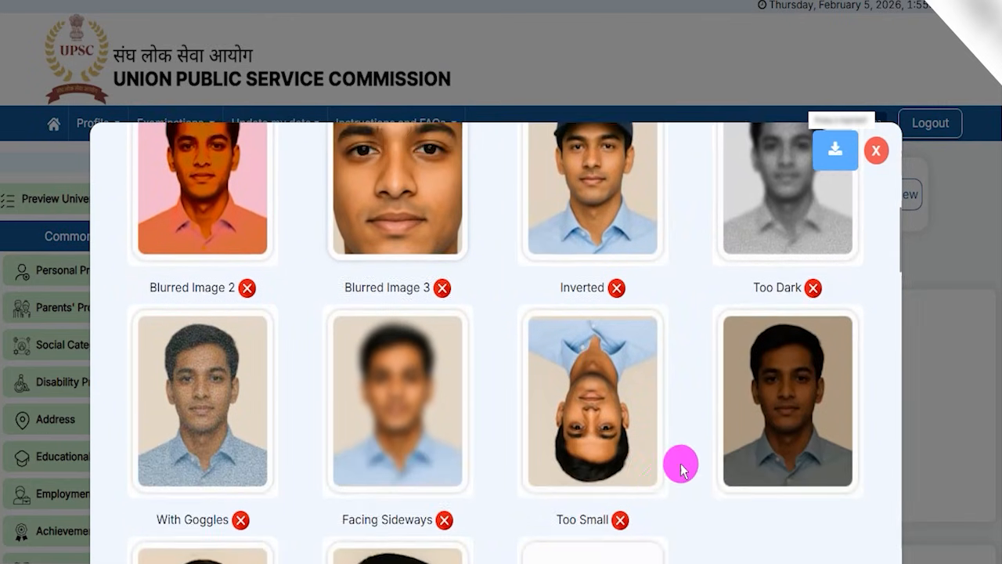
scroll(556, 439, down, 4)
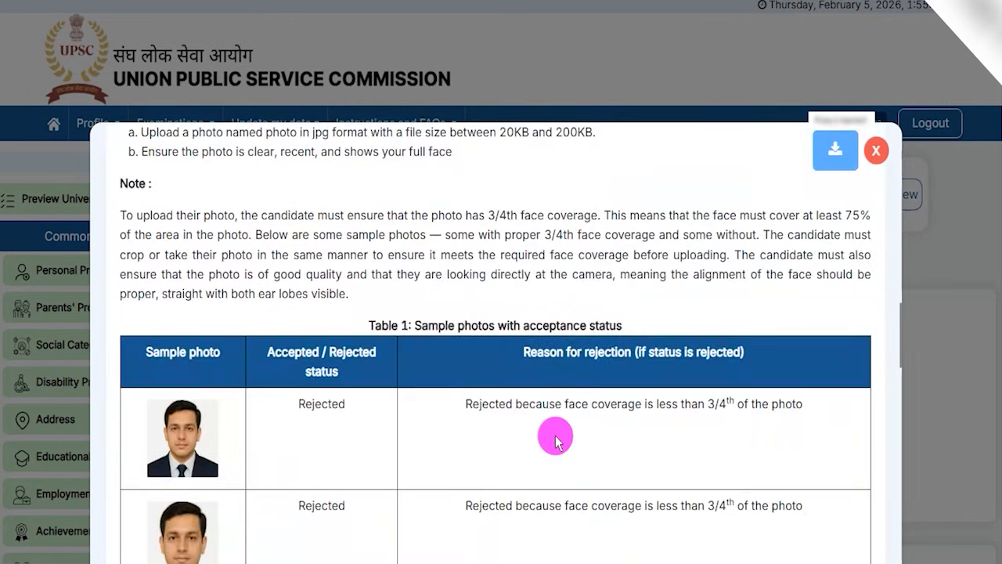
drag(408, 325, 493, 323)
scroll(331, 398, down, 8)
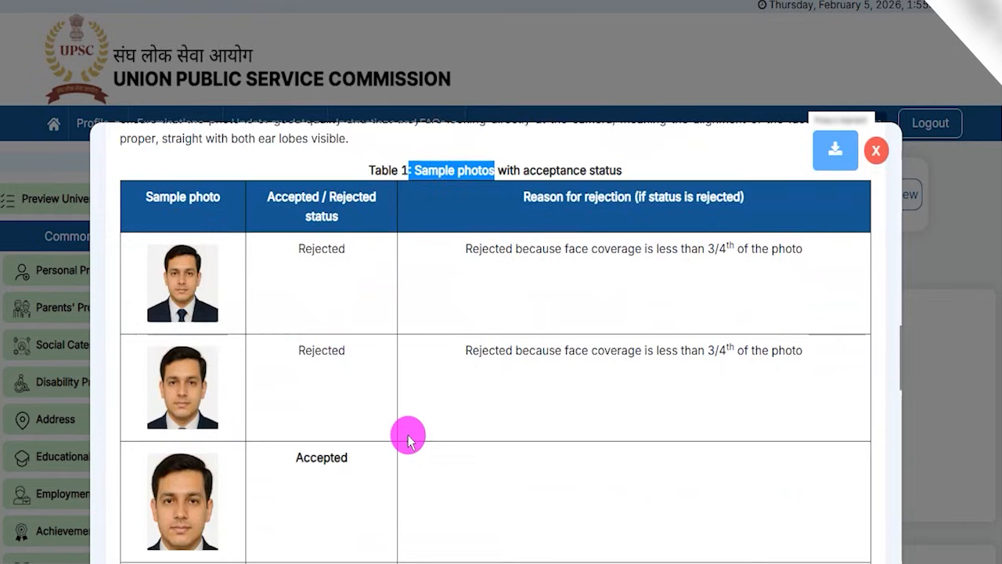
scroll(430, 427, down, 8)
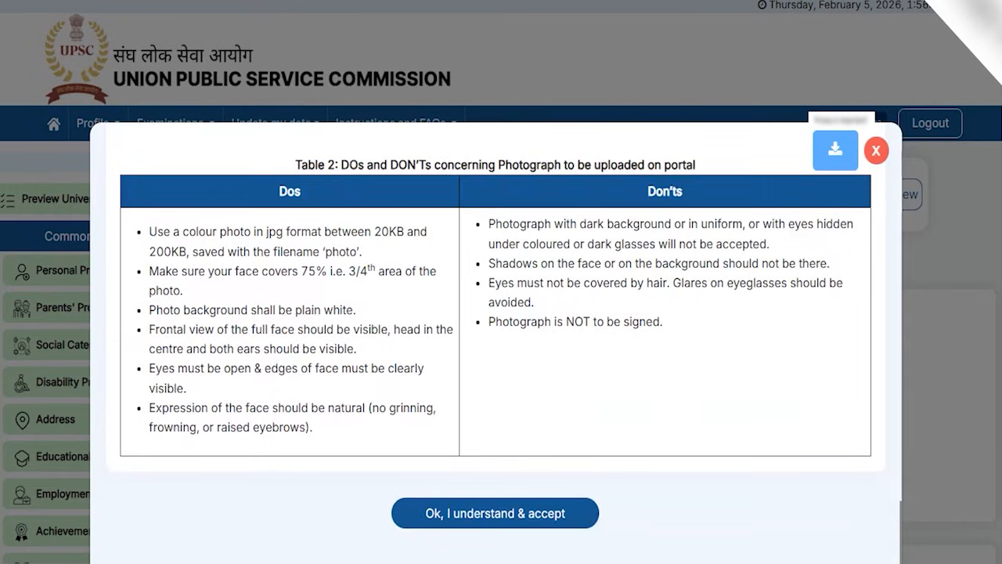
mouse_move(366, 481)
mouse_down()
mouse_move(566, 517)
mouse_move(623, 544)
mouse_up()
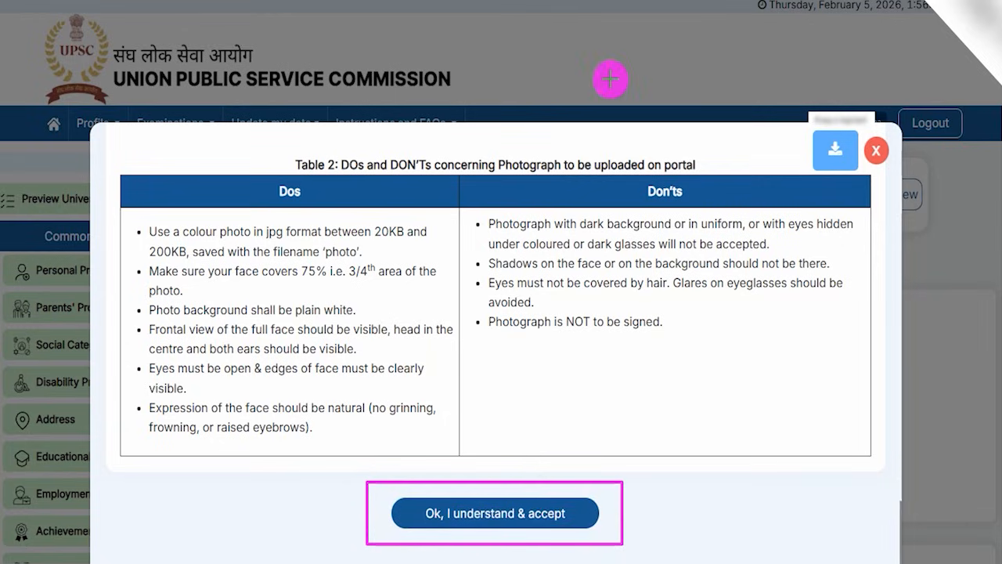
key(Escape)
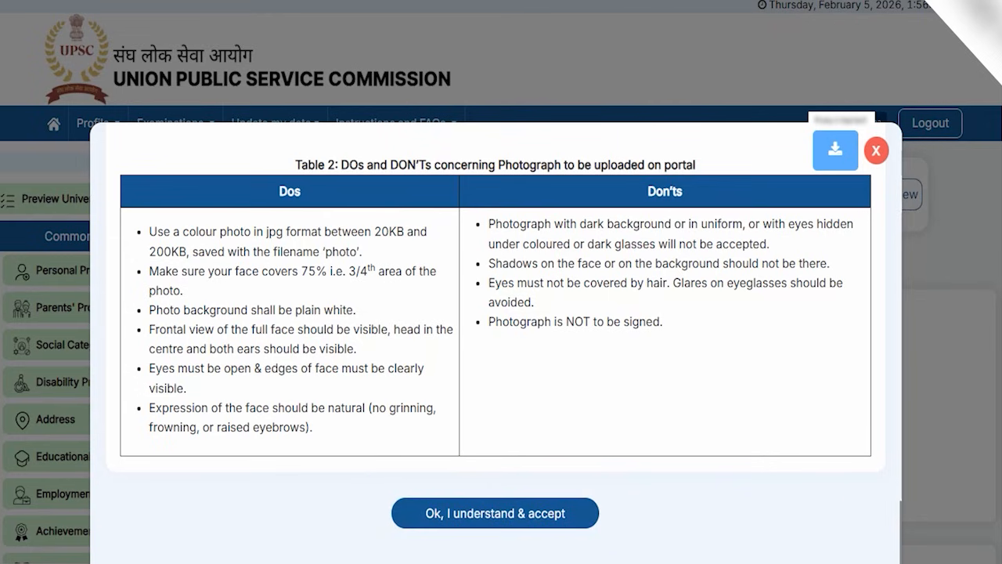
click(876, 151)
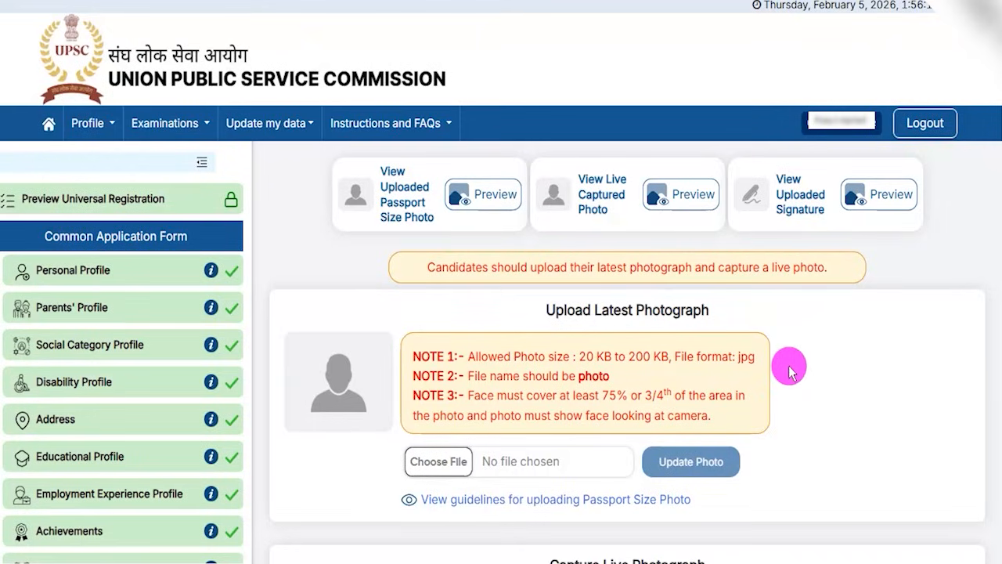
Review the Capture Live Photograph instructions and generate the QR code for capturing the photo from a mobile device.
scroll(789, 372, down, 4)
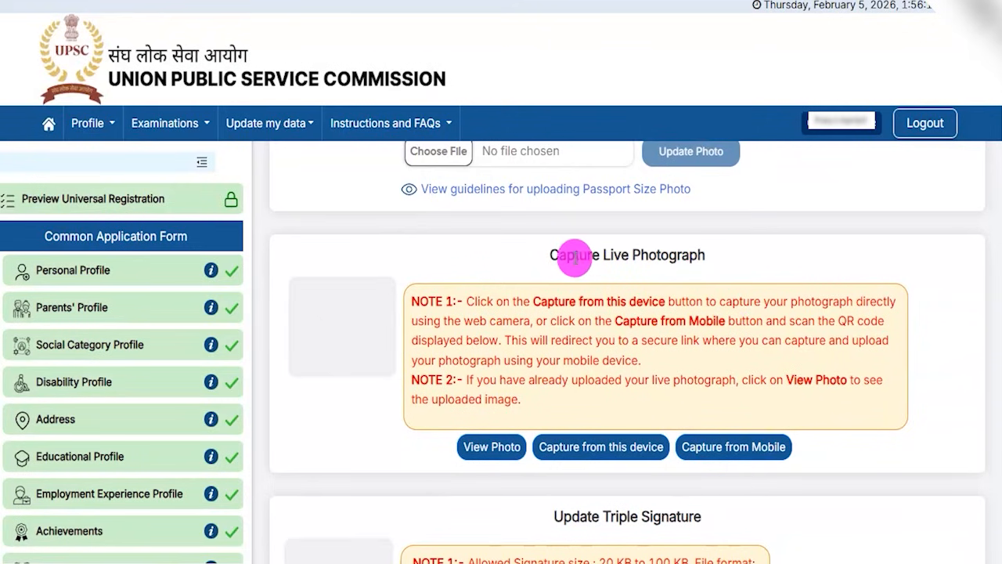
drag(568, 256, 689, 254)
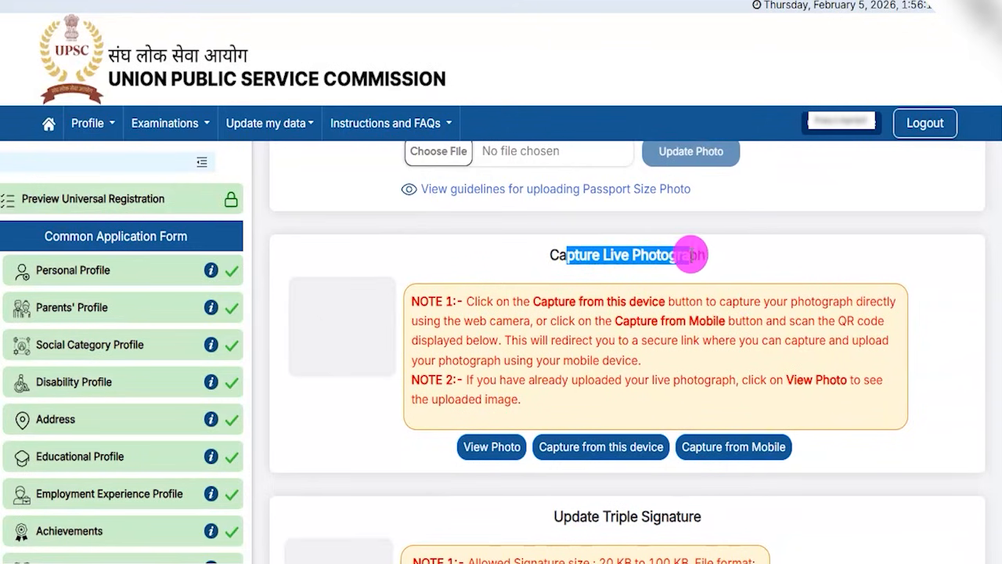
scroll(632, 293, down, 1)
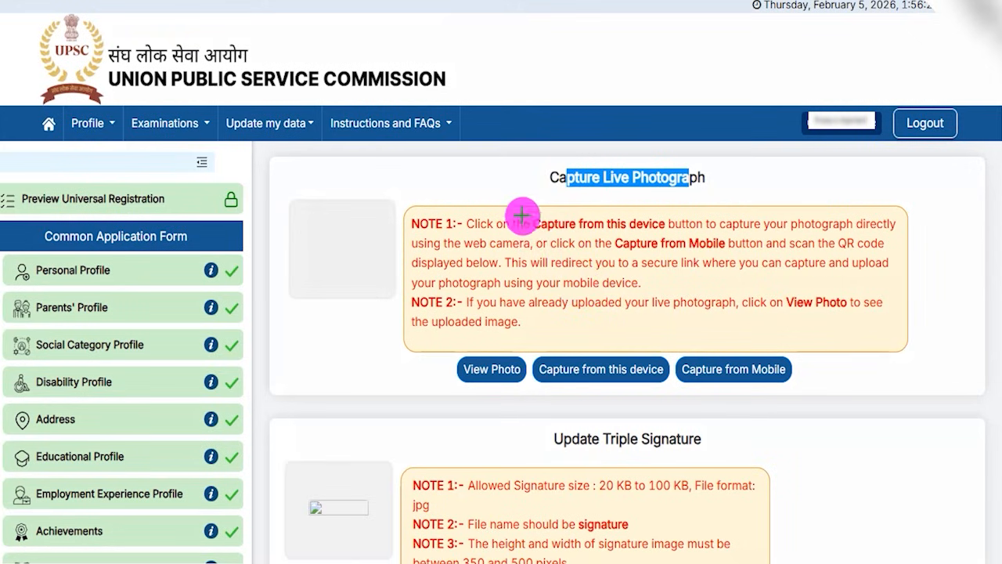
mouse_move(506, 185)
mouse_down()
mouse_move(564, 287)
mouse_move(566, 338)
mouse_up()
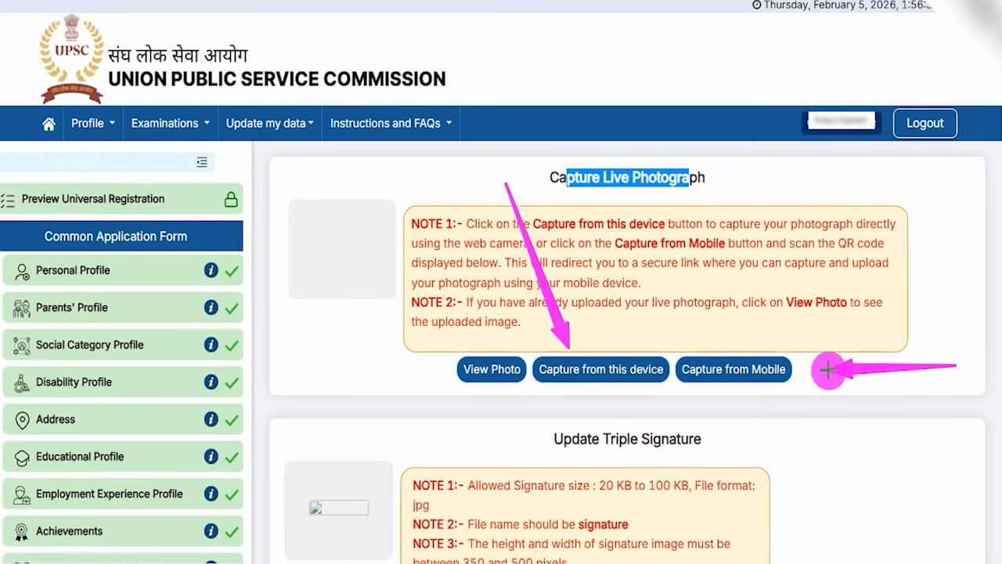
click(780, 369)
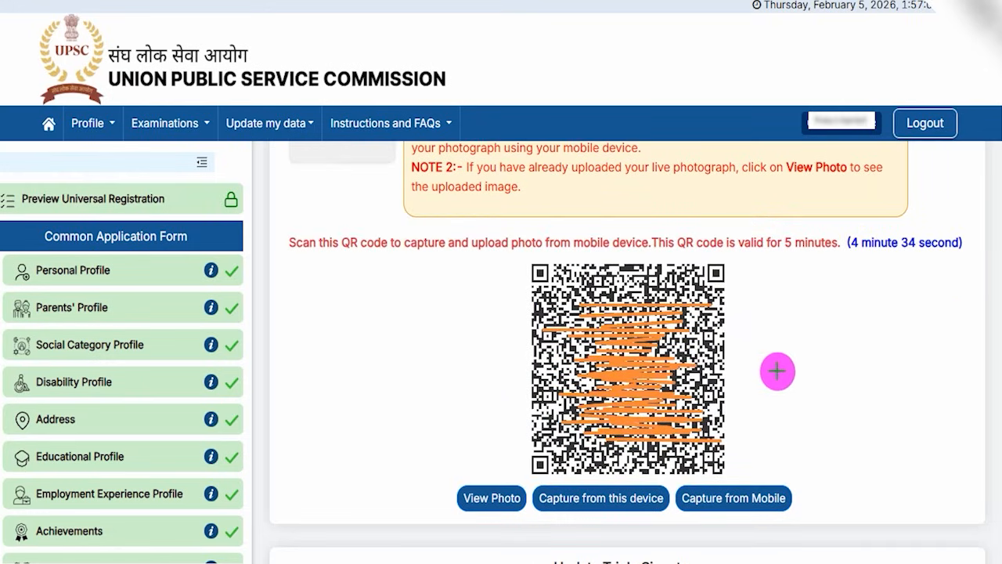
drag(736, 371, 803, 287)
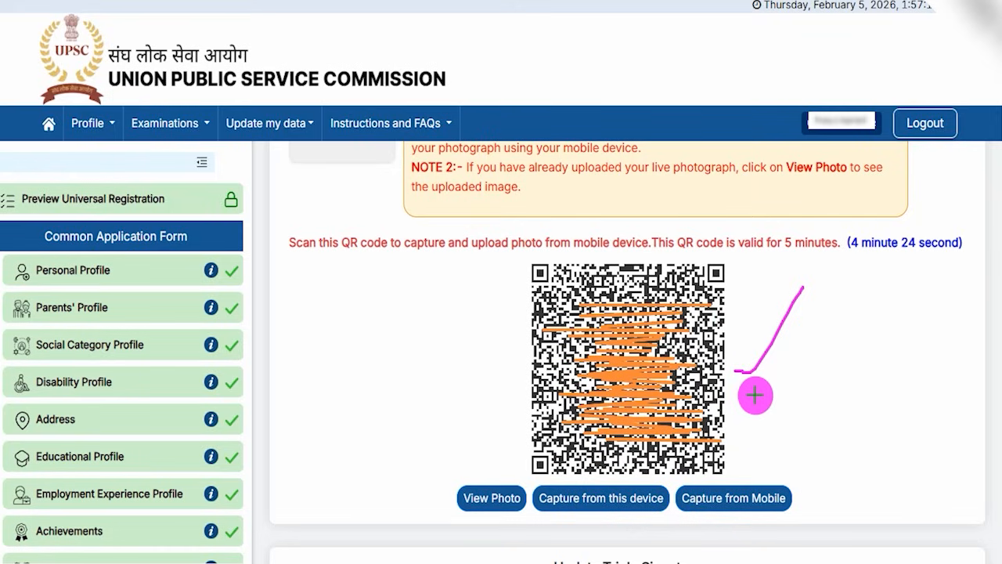
drag(772, 444, 820, 350)
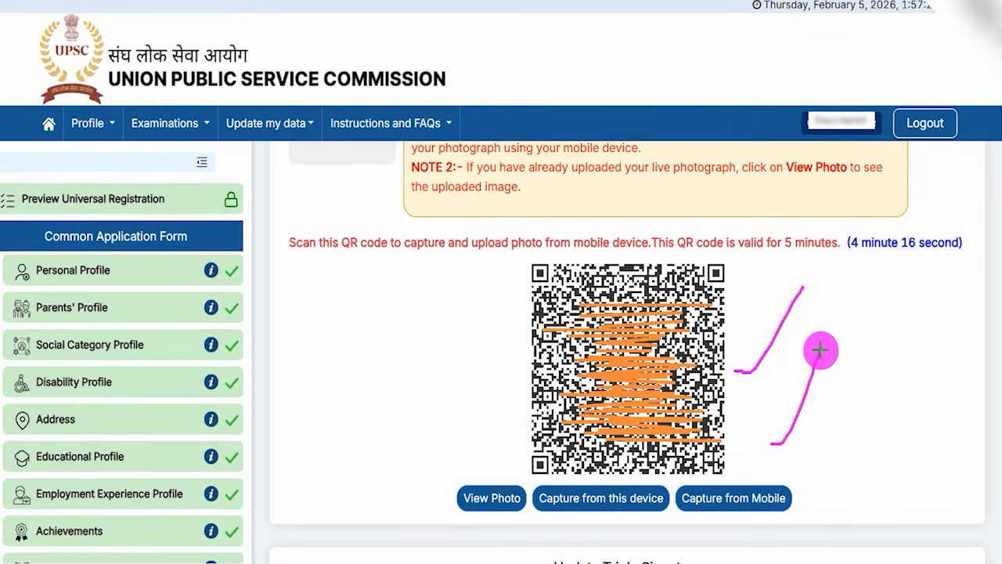
drag(817, 424, 872, 373)
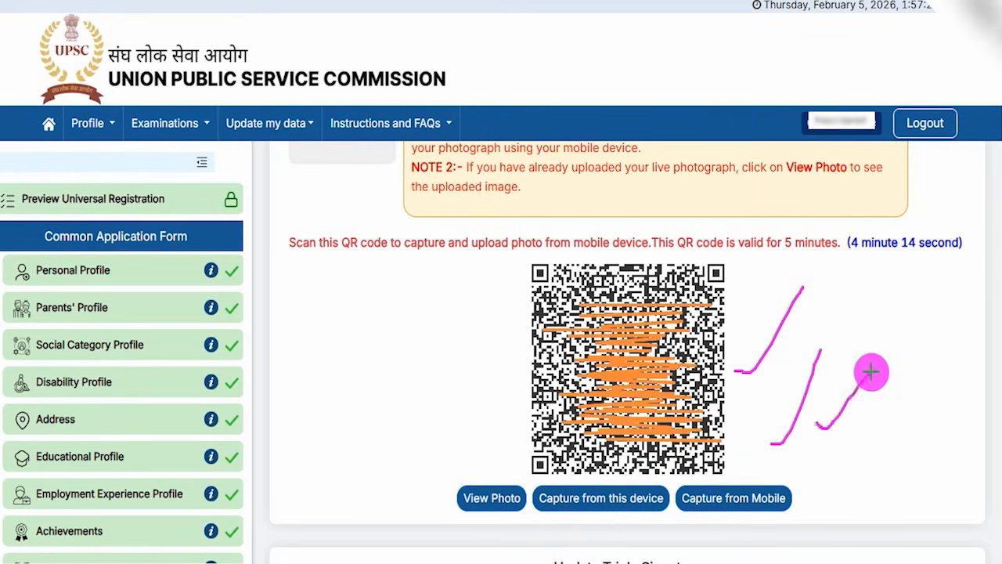
mouse_move(841, 343)
mouse_down()
mouse_move(880, 298)
mouse_move(851, 354)
mouse_up()
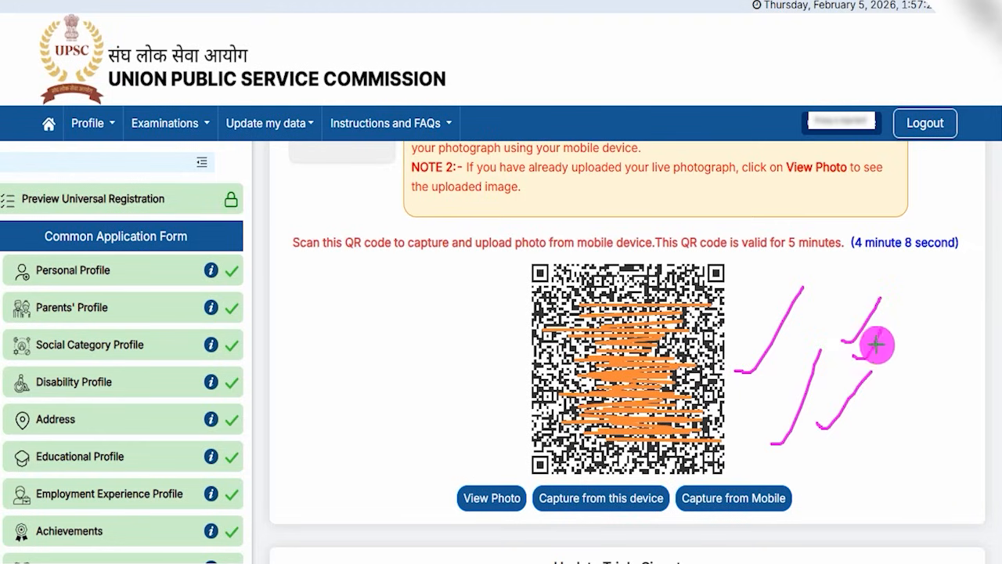
mouse_move(863, 408)
mouse_down()
mouse_move(894, 386)
mouse_move(884, 426)
mouse_move(866, 432)
mouse_up()
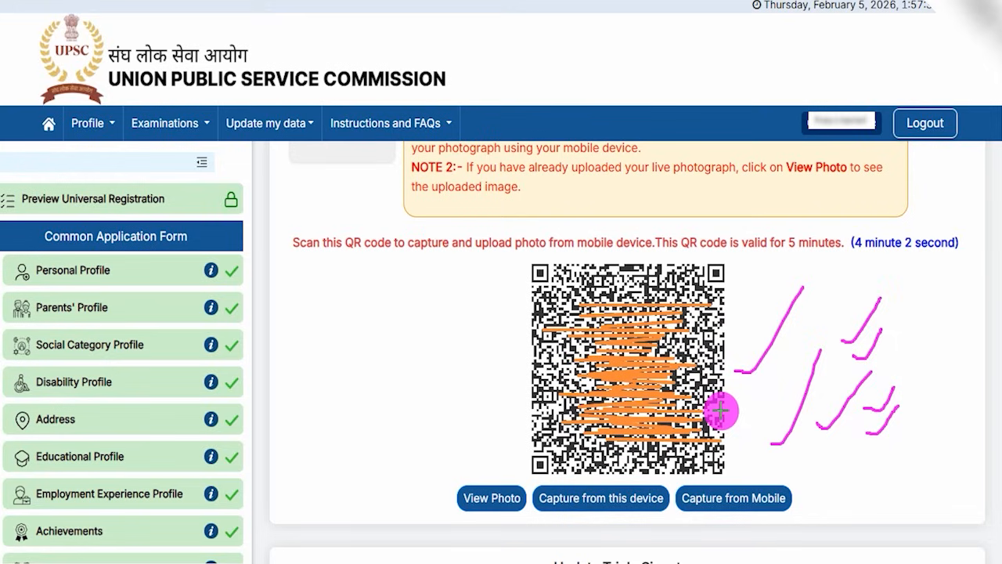
drag(720, 410, 765, 375)
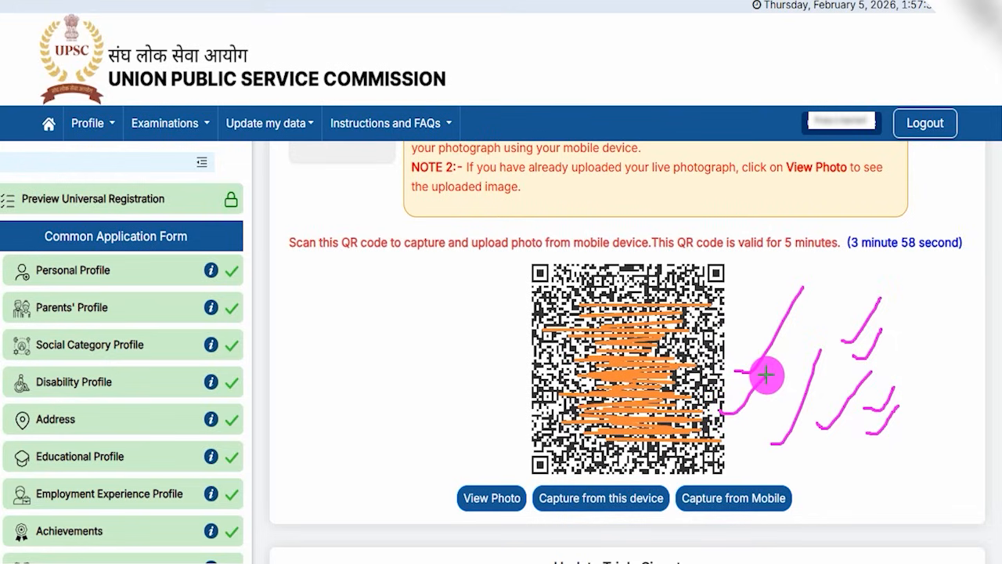
drag(566, 488, 601, 441)
drag(774, 487, 793, 441)
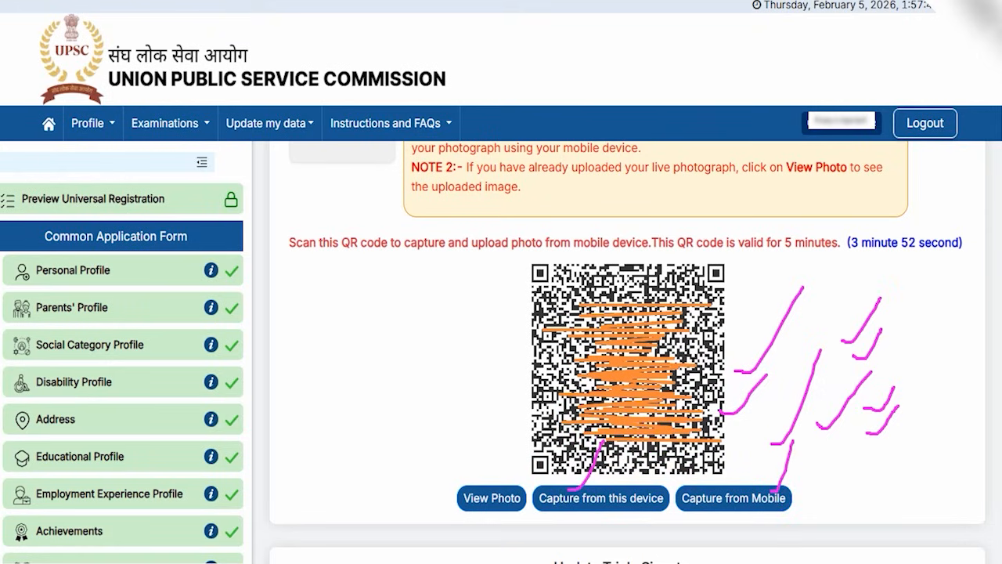
Review the triple signature rules on file size, jpg format, file name, pixel dimensions and the downloadable triple signature format.
scroll(577, 313, down, 4)
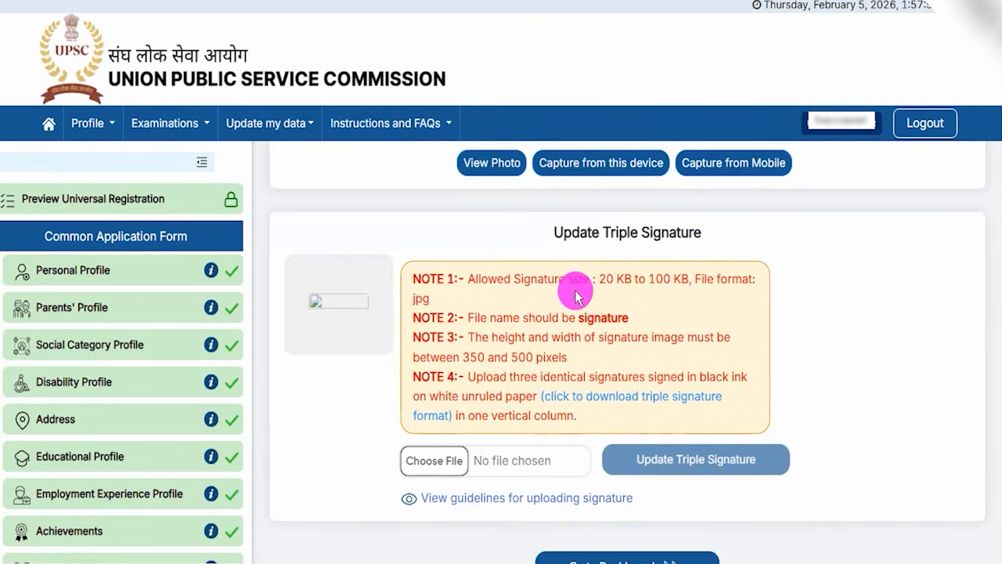
drag(601, 232, 675, 224)
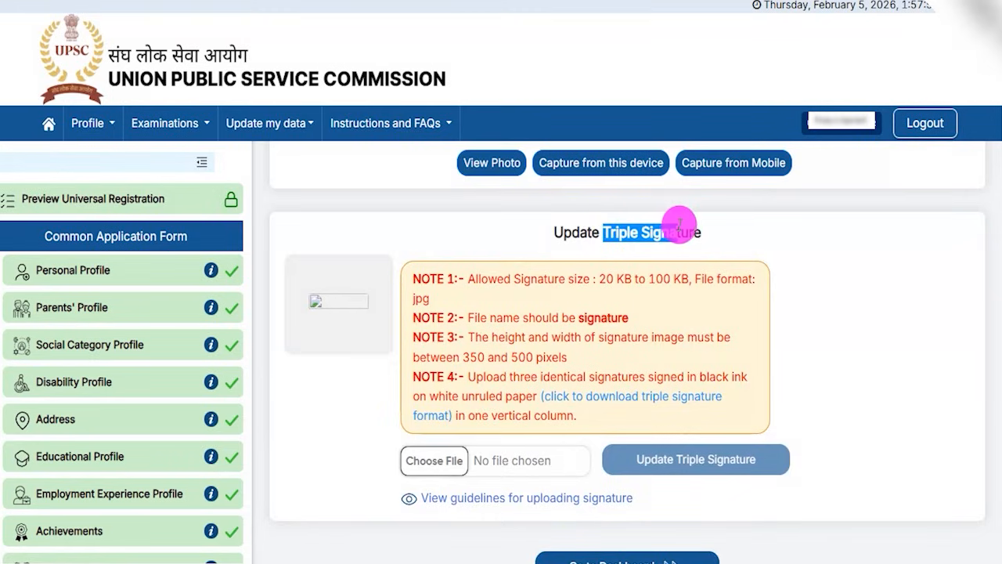
drag(598, 279, 691, 280)
drag(411, 298, 446, 302)
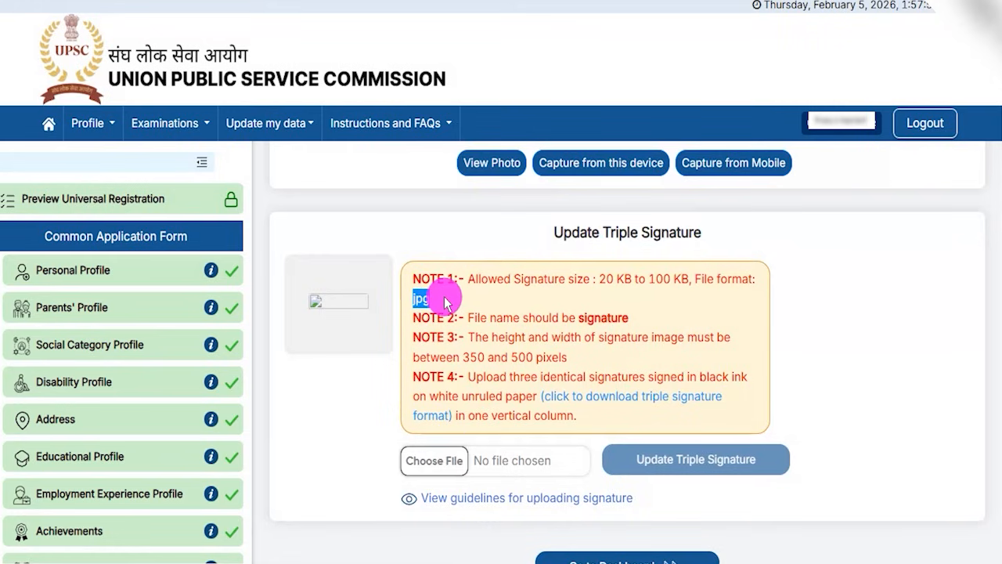
drag(504, 317, 635, 322)
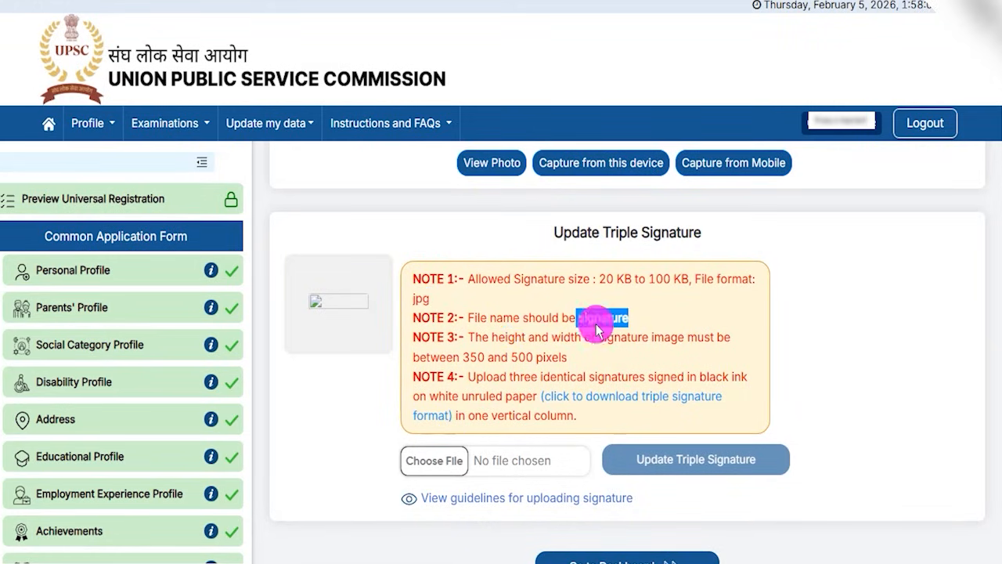
drag(509, 337, 559, 338)
drag(470, 358, 548, 360)
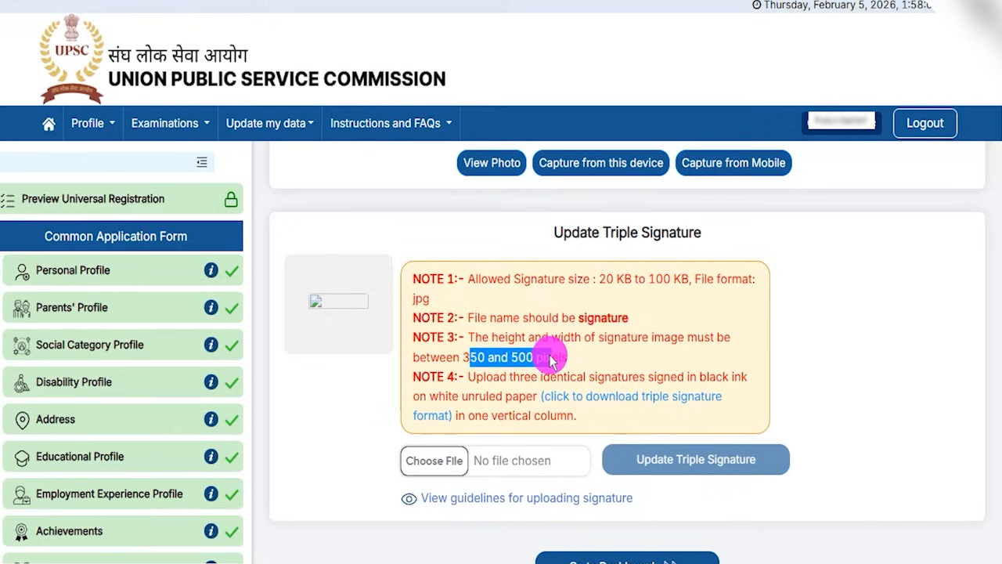
drag(551, 360, 552, 359)
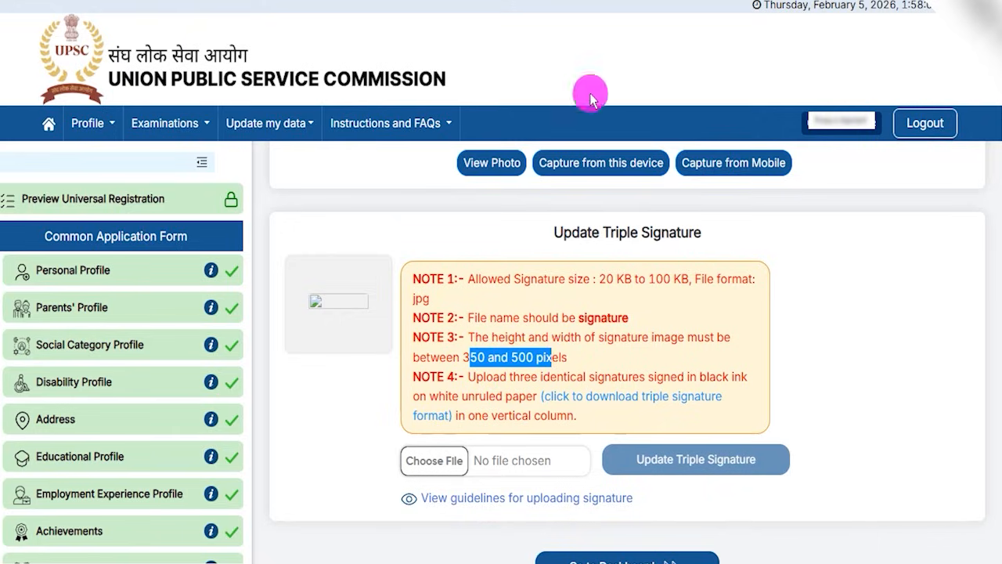
drag(537, 384, 728, 406)
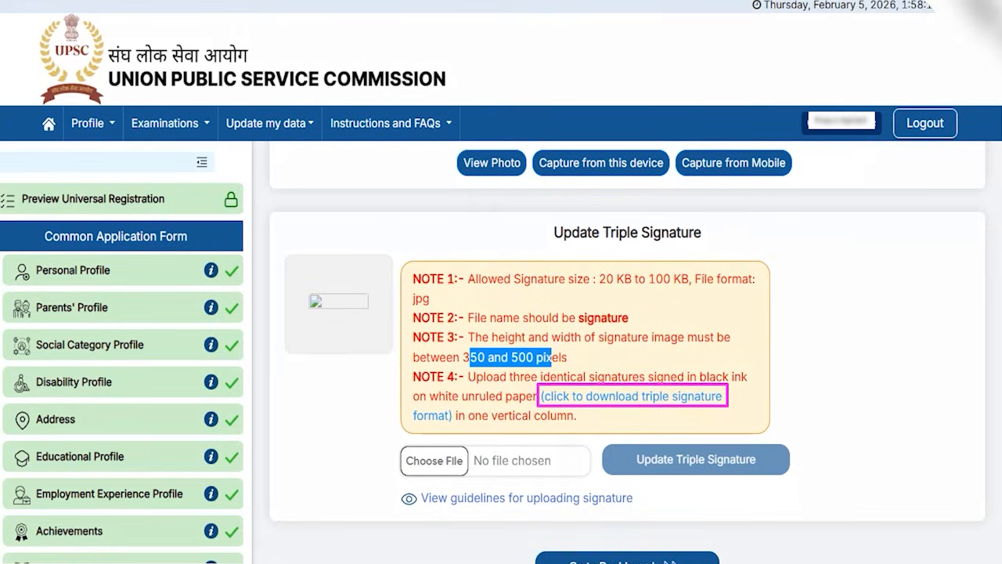
Switch to the signature.jpg format image in the photo viewer, examine the three numbered signature spaces, and return to the application form.
key(alt+Tab)
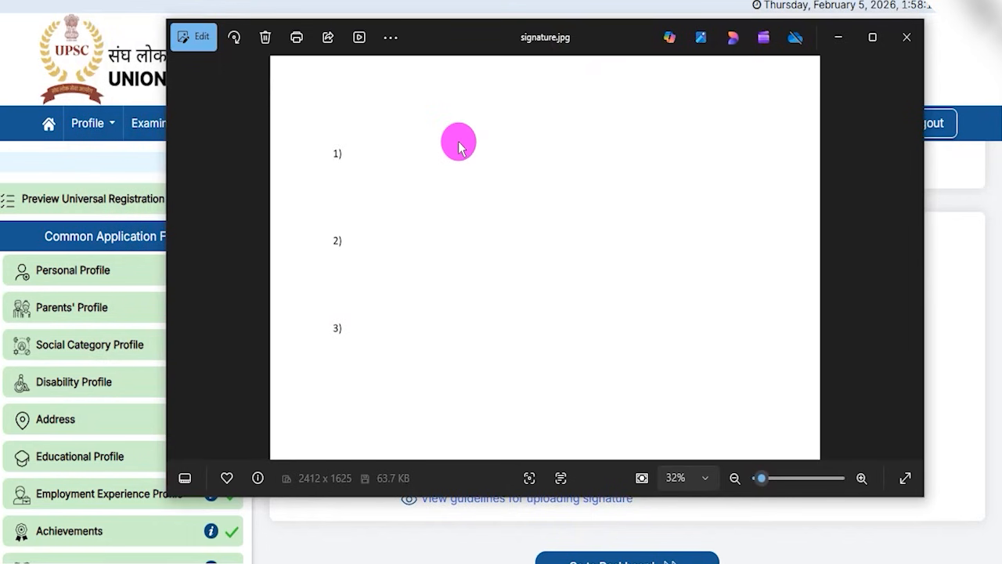
click(501, 1)
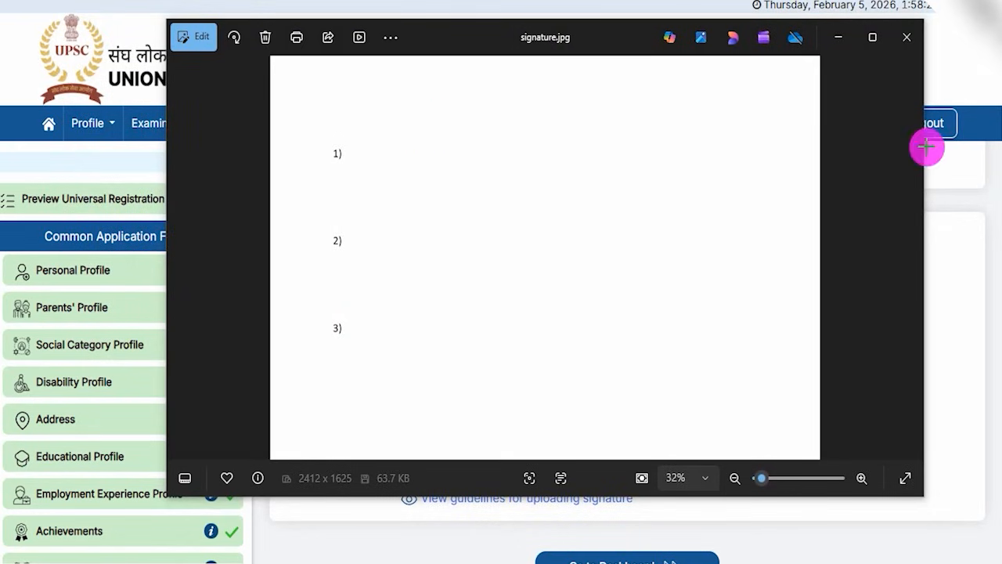
drag(387, 158, 510, 159)
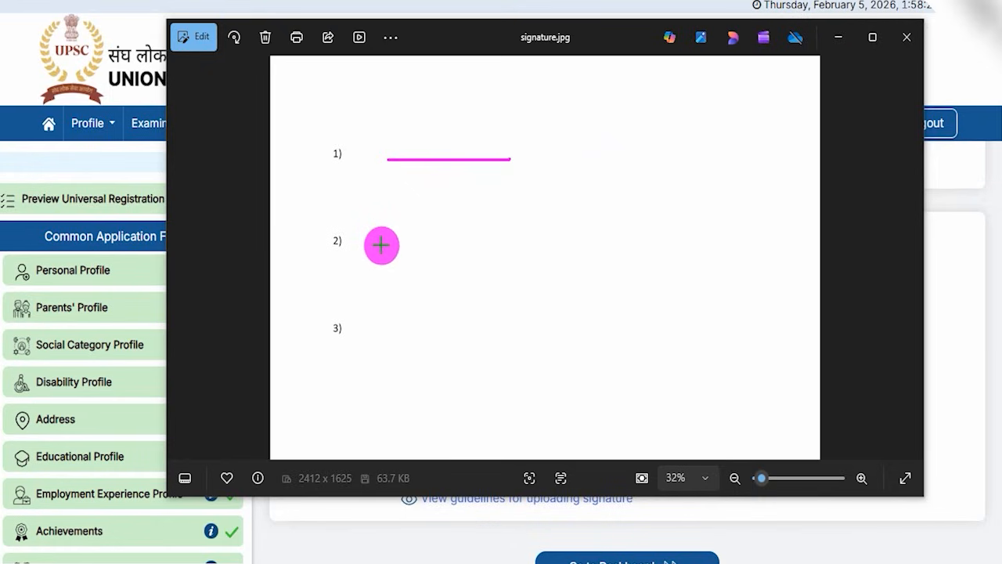
drag(382, 245, 482, 244)
drag(383, 330, 490, 331)
drag(517, 163, 545, 129)
drag(517, 242, 542, 201)
drag(520, 318, 552, 263)
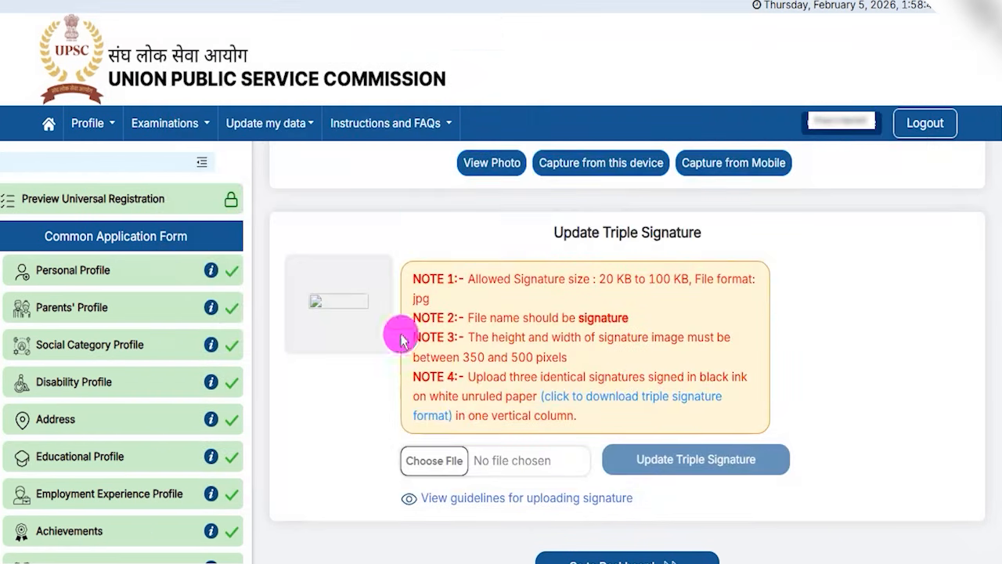
Start choosing the signature file and read the specimen's instructions on layout, black pen, plain white paper, file format, size and dimensions.
click(438, 462)
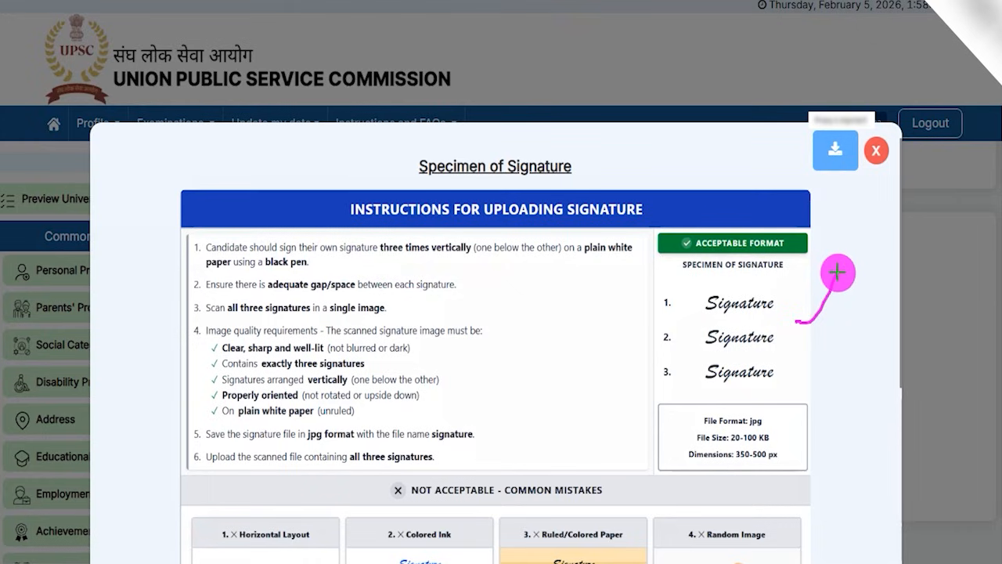
drag(709, 317, 761, 316)
drag(714, 351, 758, 349)
drag(710, 384, 774, 383)
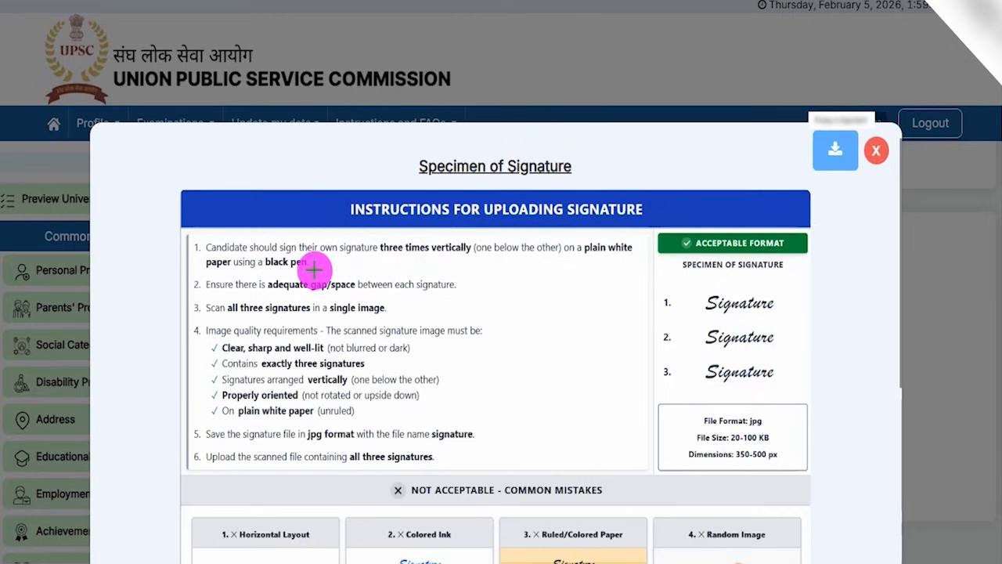
drag(318, 265, 327, 259)
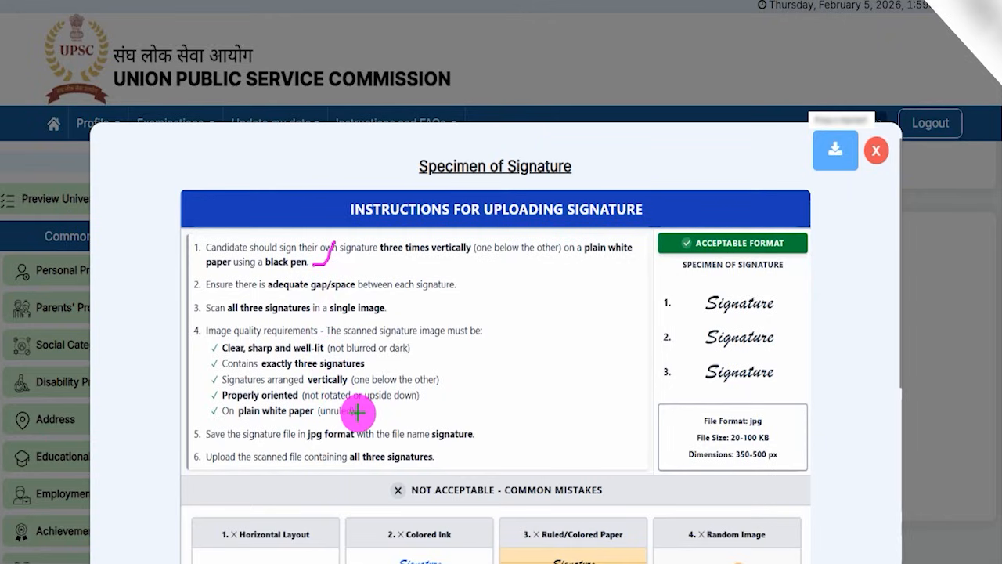
drag(357, 412, 382, 389)
drag(303, 445, 357, 441)
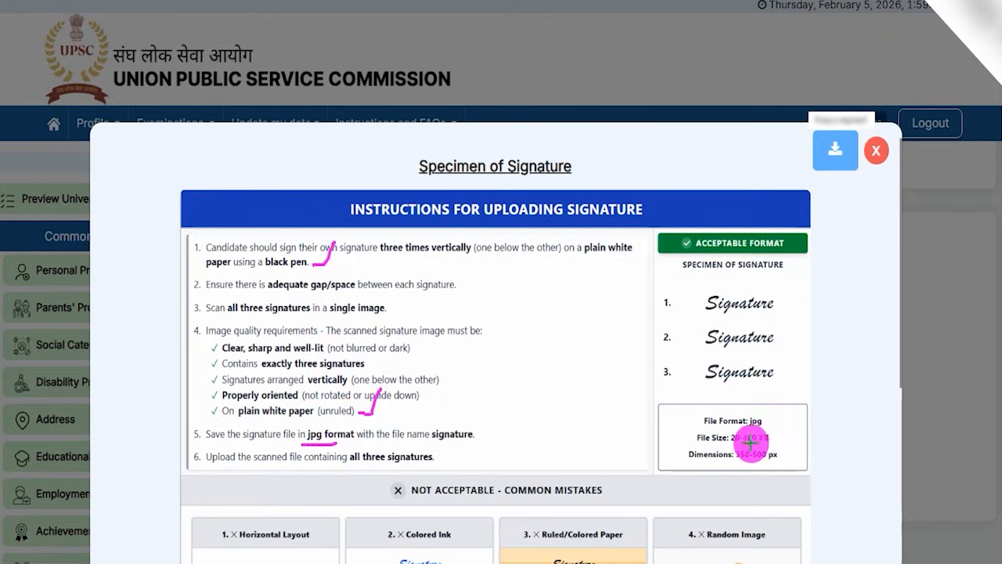
drag(744, 445, 771, 445)
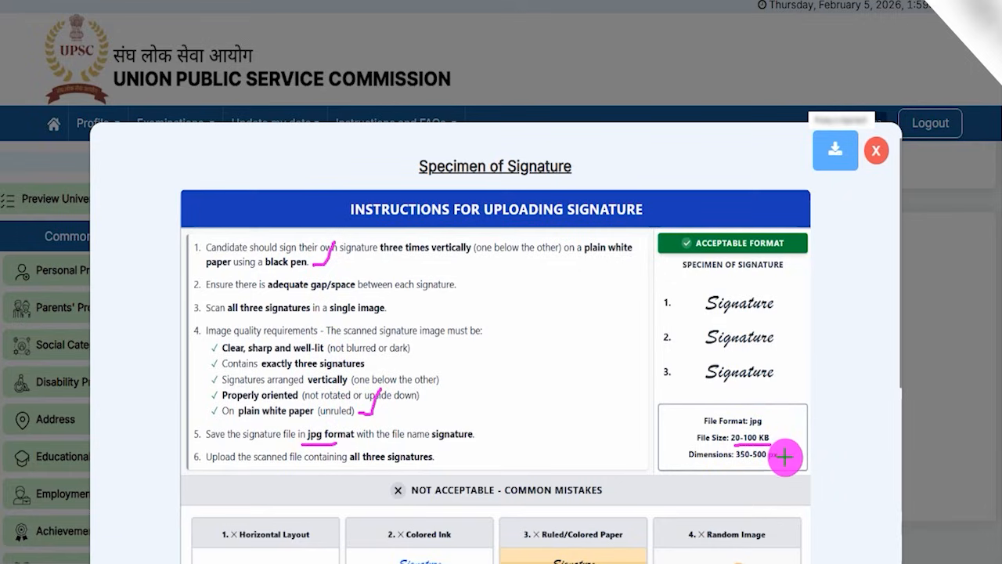
drag(789, 454, 799, 430)
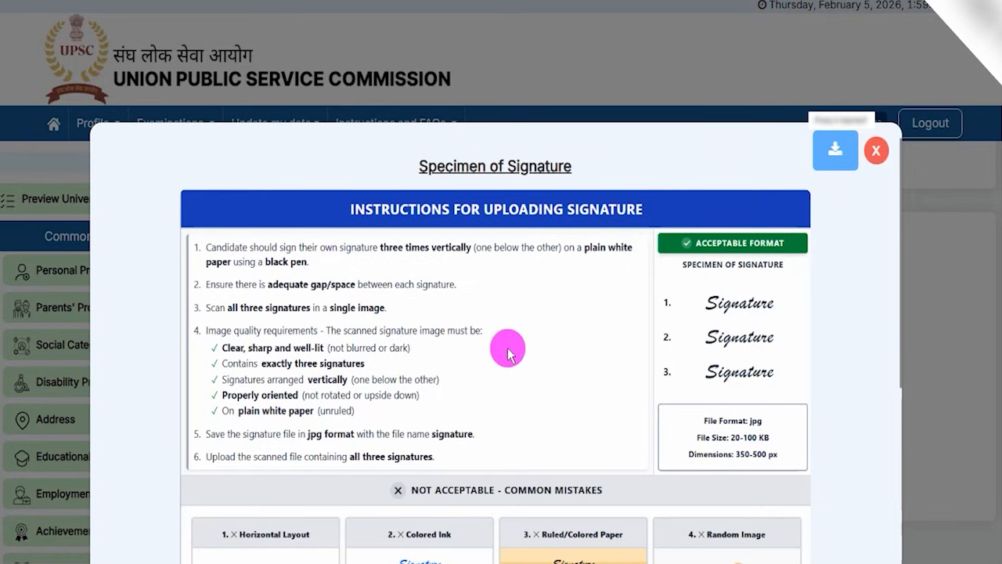
Review the not acceptable signature examples under common mistakes, and accept the signature guidelines.
scroll(508, 346, down, 5)
scroll(505, 345, up, 4)
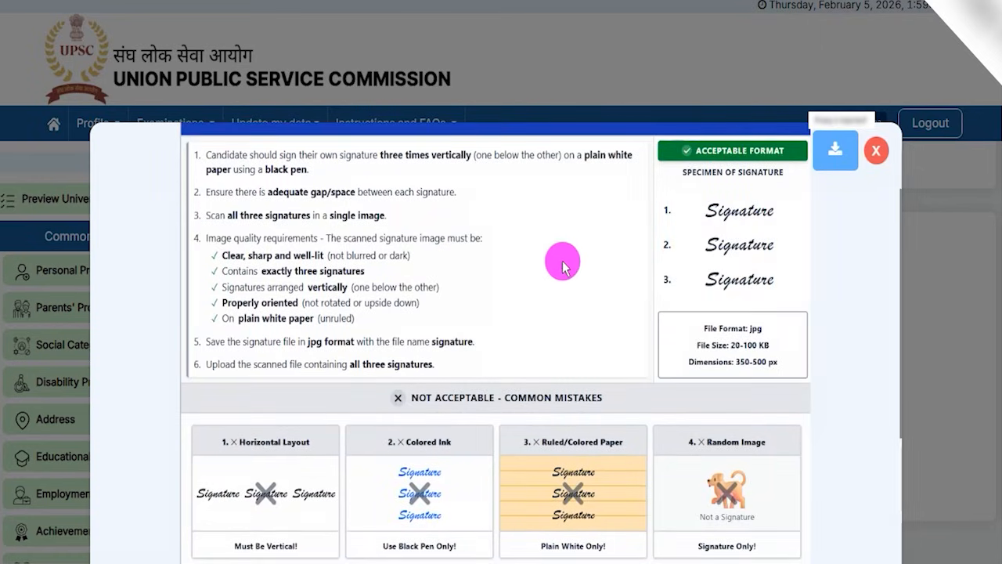
scroll(548, 263, down, 4)
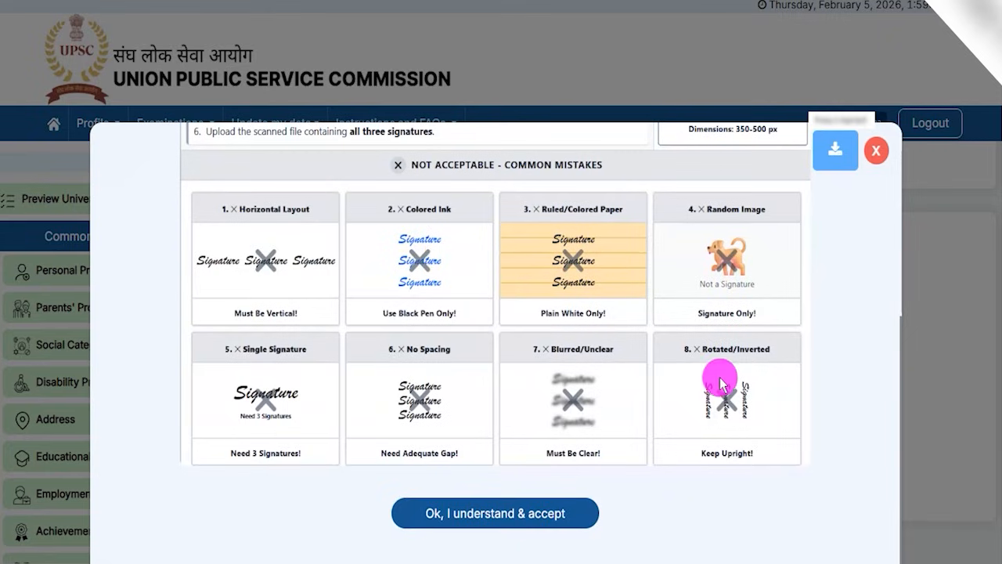
scroll(373, 188, down, 1)
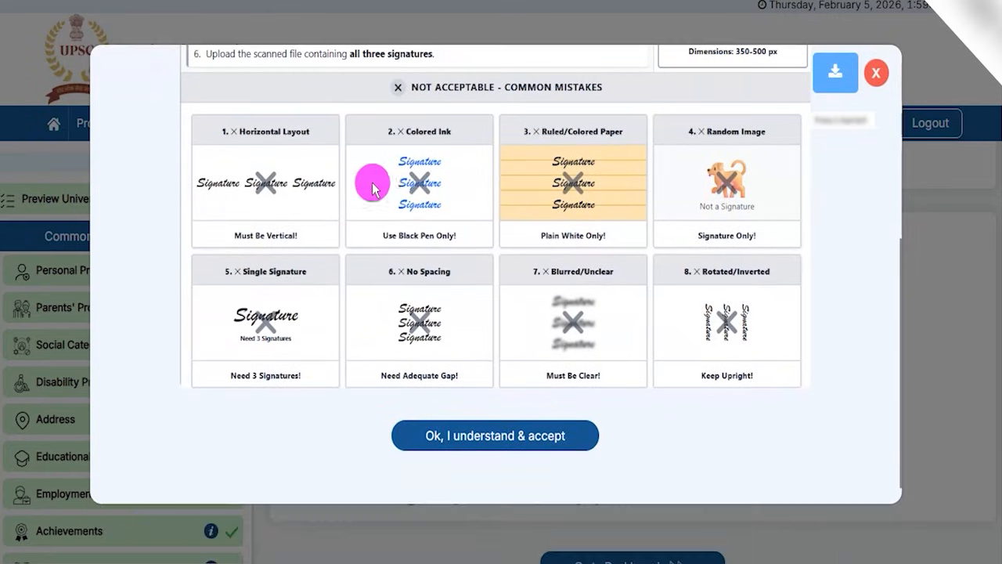
mouse_move(362, 400)
mouse_down()
mouse_move(540, 427)
mouse_move(604, 447)
mouse_move(627, 468)
mouse_up()
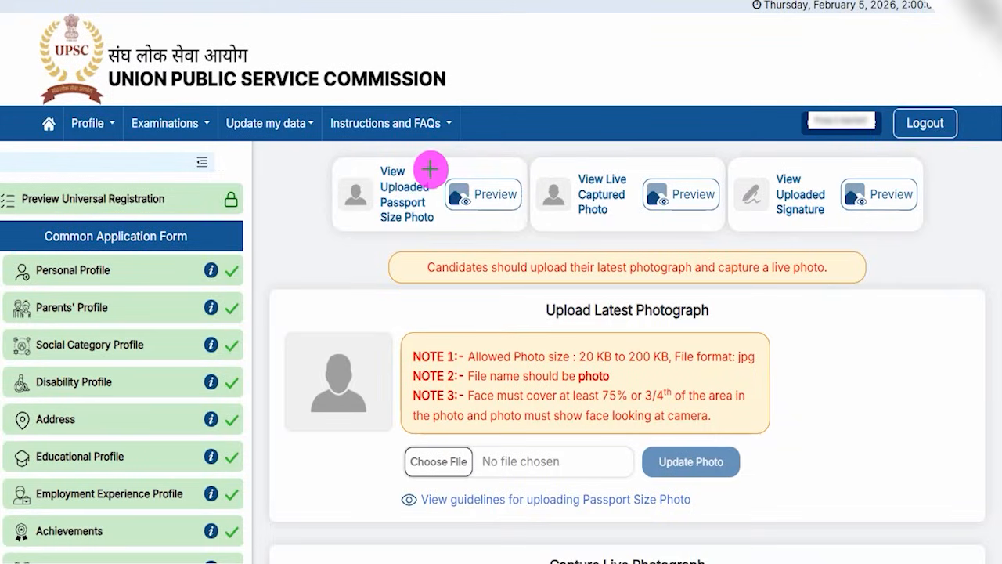
Review the preview options for the uploaded passport size photo, the live captured photo and the uploaded signature.
drag(430, 168, 444, 143)
drag(631, 168, 654, 142)
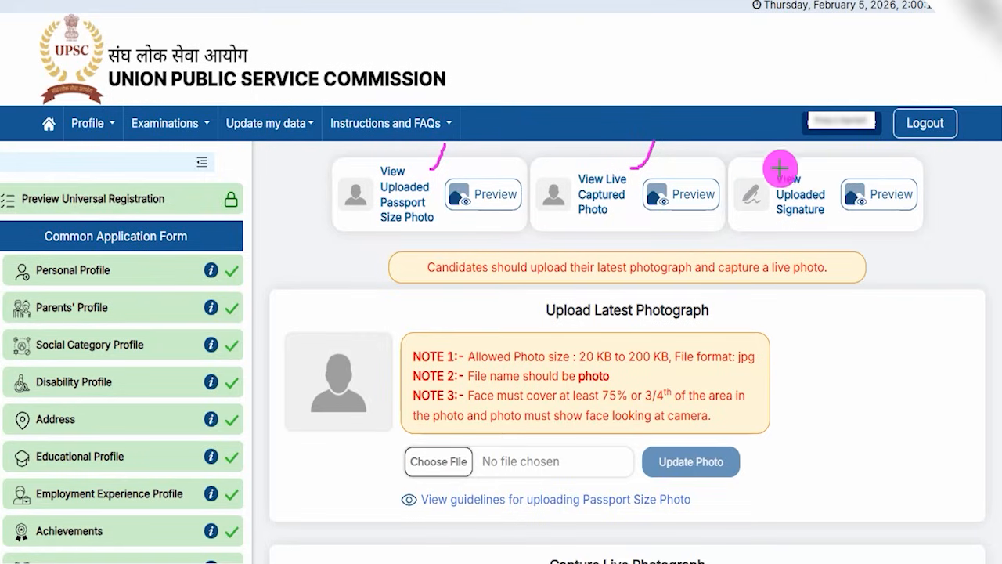
drag(821, 169, 839, 154)
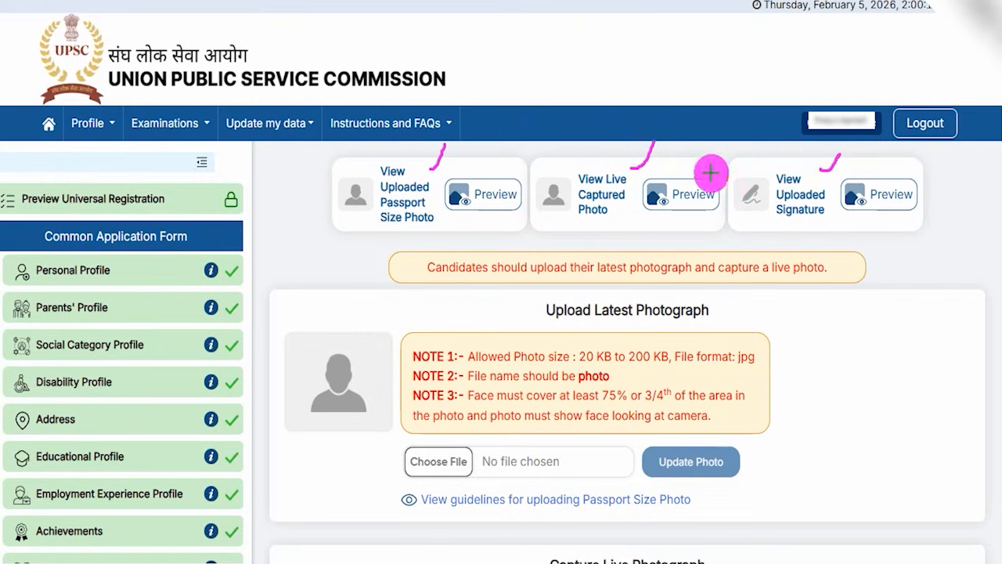
drag(514, 197, 538, 164)
drag(704, 199, 735, 159)
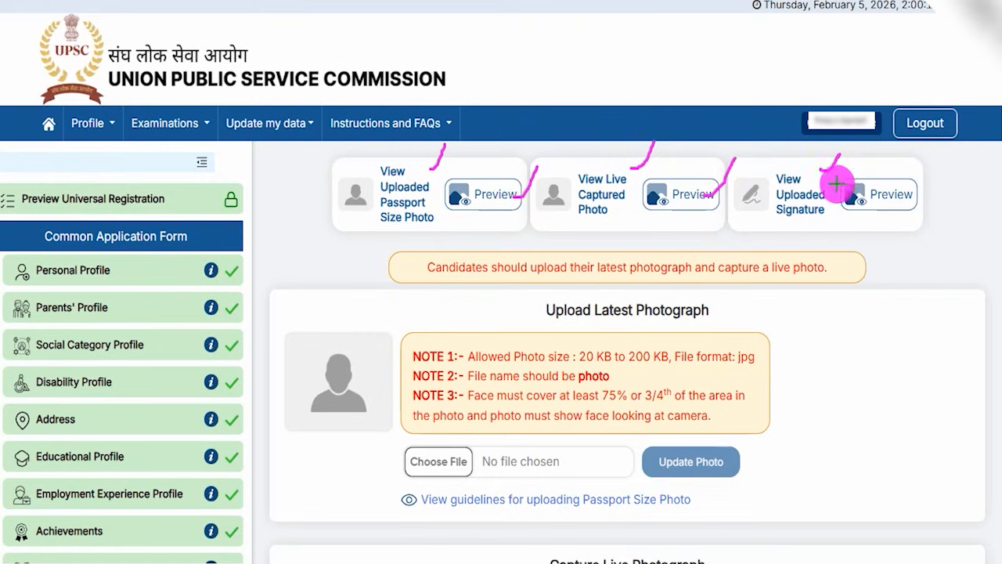
drag(897, 185, 916, 166)
Go from the triple signature section to the candidate dashboard and locate the option to view or print the profile.
scroll(715, 376, down, 10)
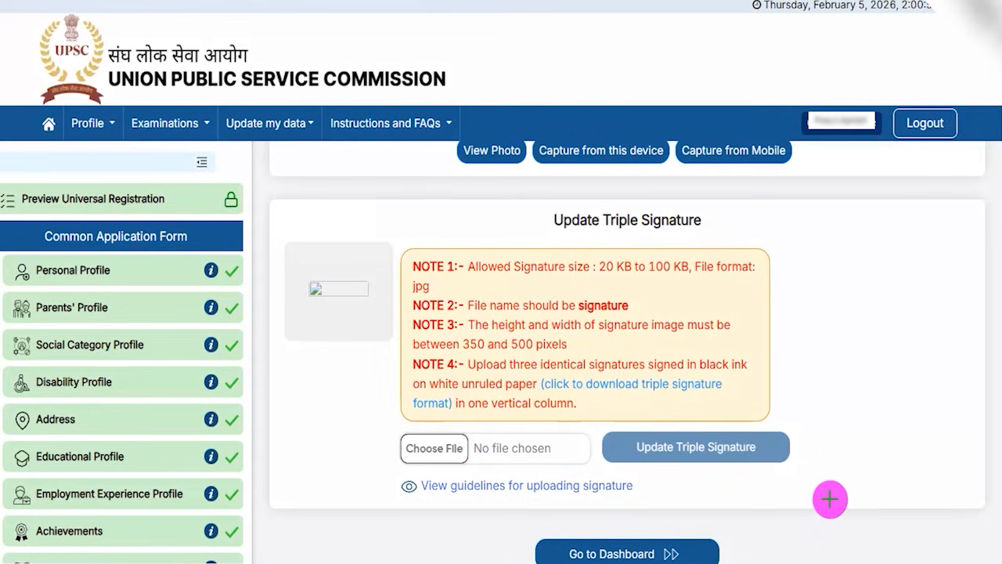
drag(849, 462, 752, 536)
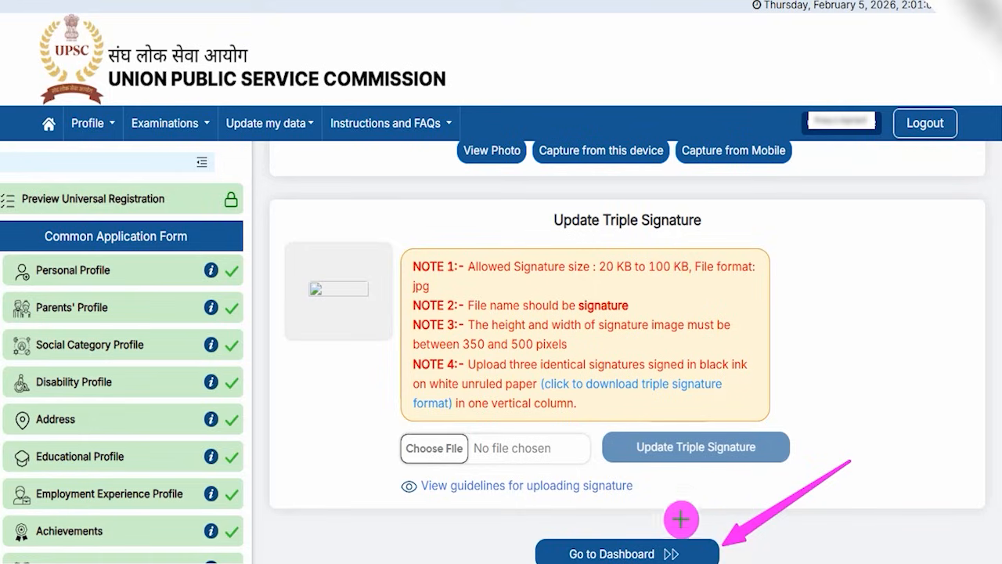
mouse_move(754, 414)
mouse_down()
mouse_move(716, 470)
mouse_move(707, 505)
mouse_up()
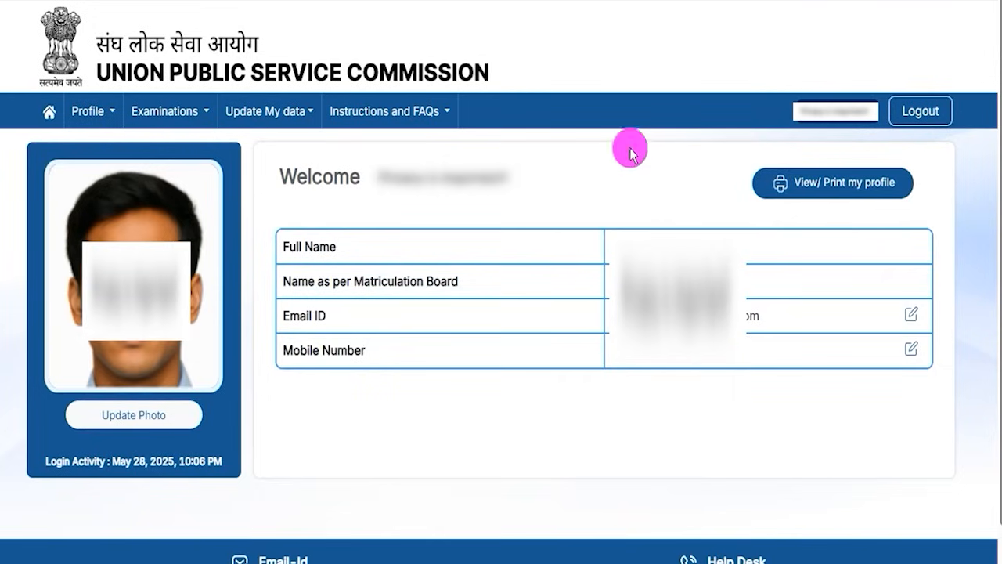
mouse_move(737, 150)
mouse_down()
mouse_move(870, 173)
mouse_move(926, 211)
mouse_up()
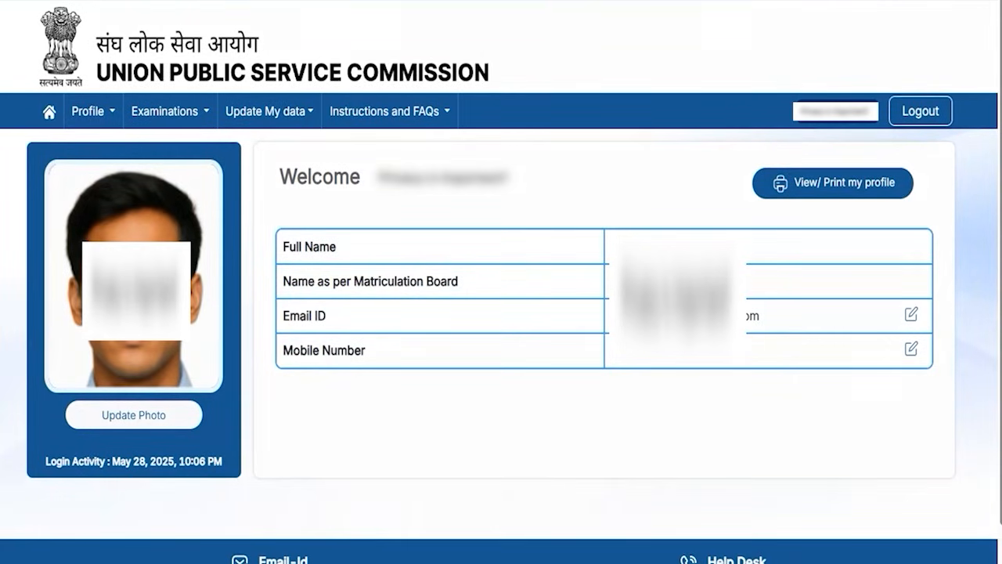
Return to the home page, check the Common Application Form options, and open Apply for Examinations.
drag(30, 92, 62, 115)
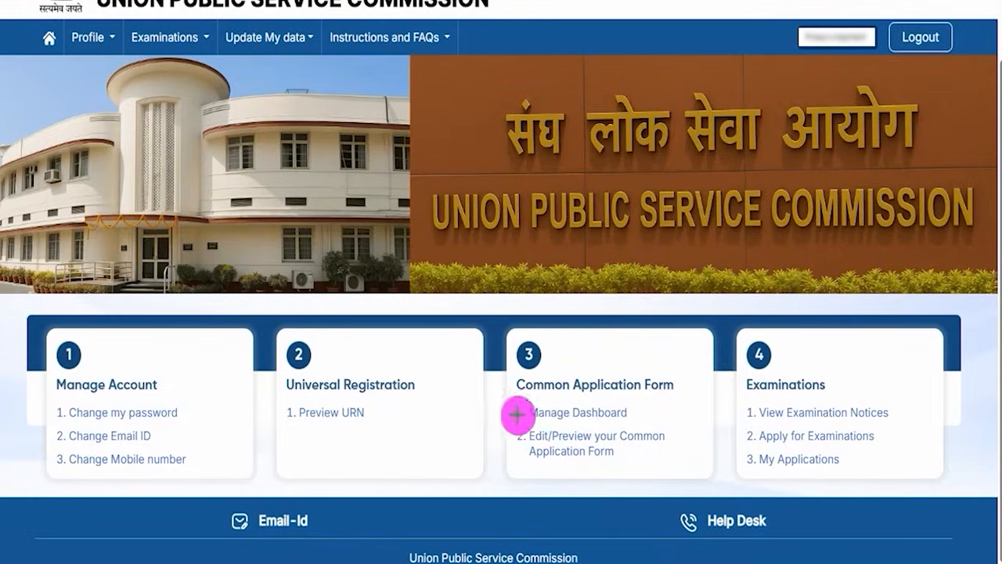
mouse_move(511, 332)
mouse_down()
mouse_move(671, 403)
mouse_move(692, 480)
mouse_up()
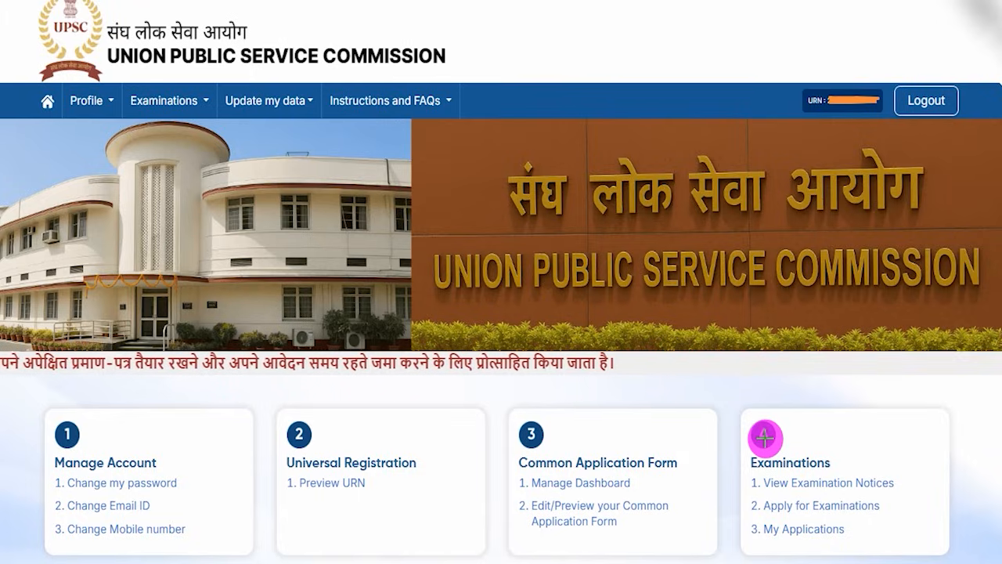
drag(740, 493, 898, 519)
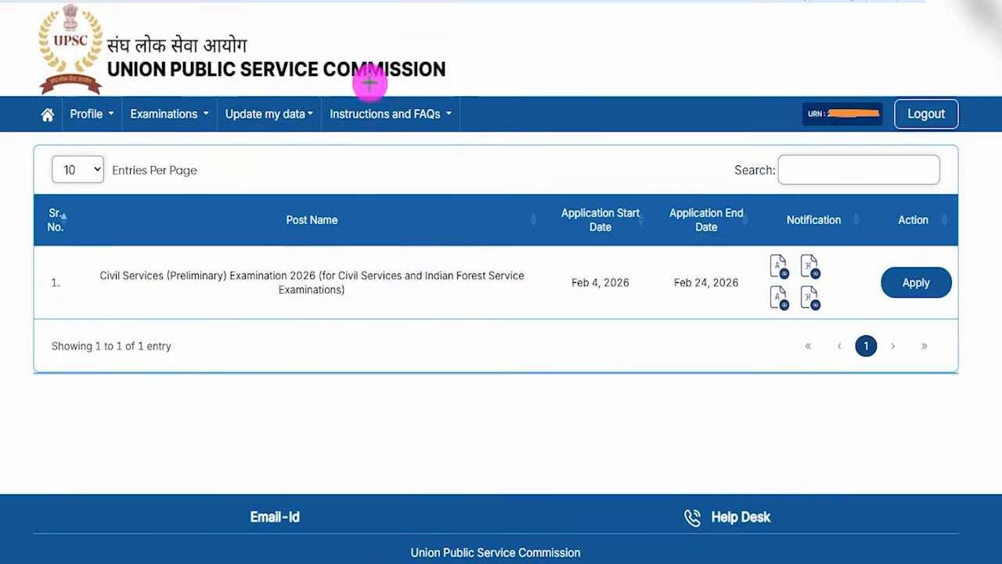
Apply for the Civil Services (Preliminary) Examination 2026 and review the Universal Registration and Common Application Form sections of the declared data.
drag(429, 163, 472, 116)
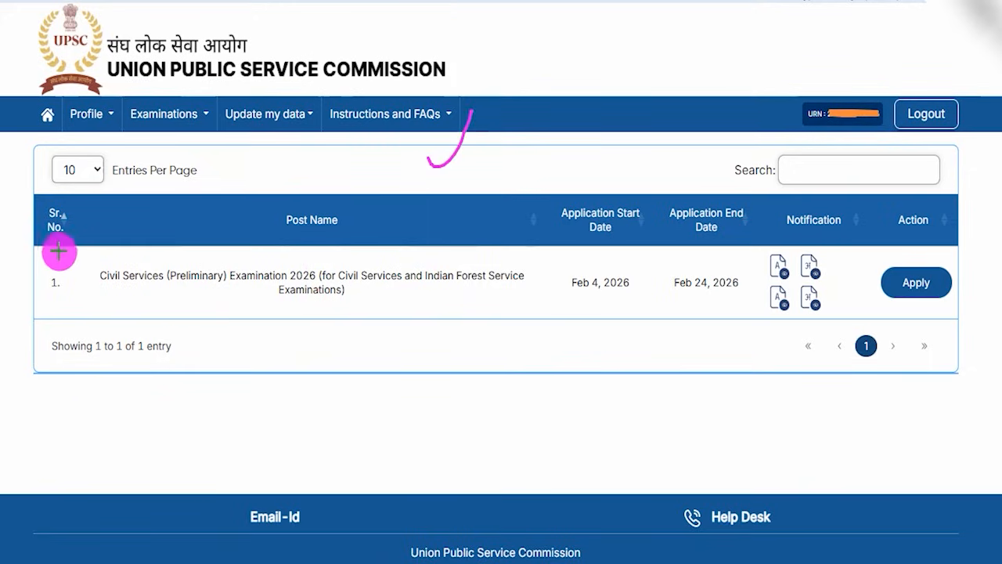
mouse_move(34, 249)
mouse_down()
mouse_move(358, 301)
mouse_move(983, 321)
mouse_up()
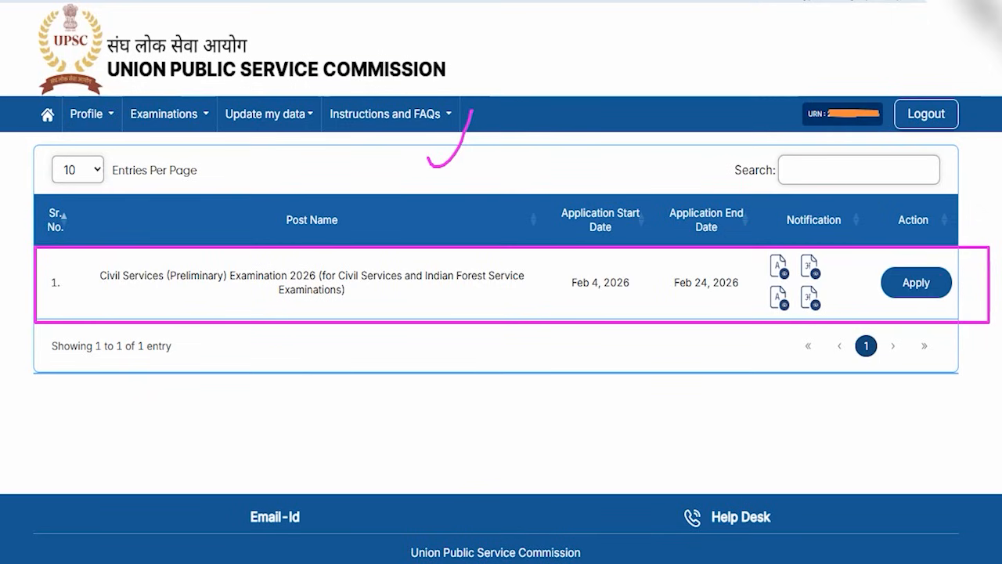
mouse_move(857, 253)
mouse_down()
mouse_move(951, 274)
mouse_move(957, 293)
mouse_up()
drag(958, 293, 978, 321)
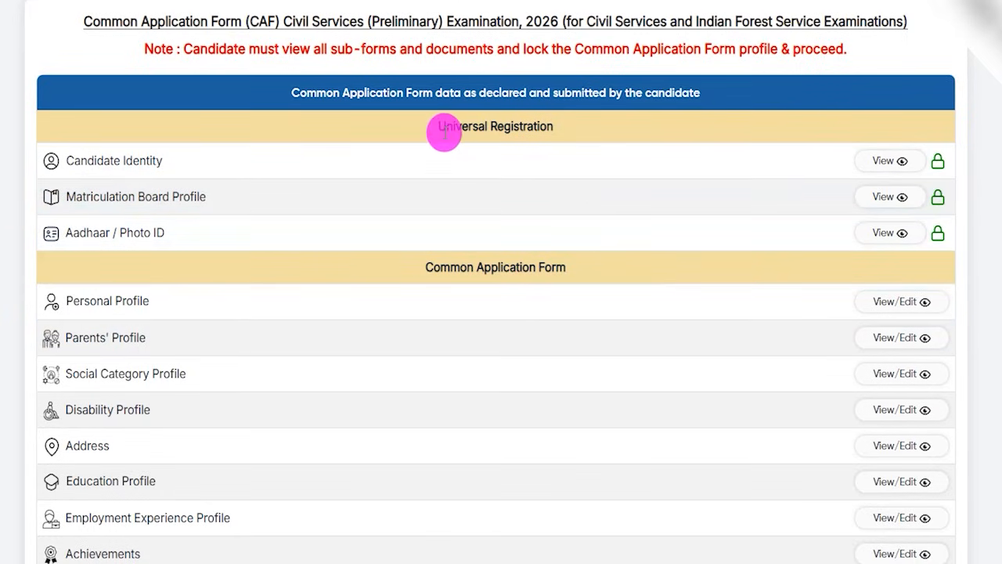
drag(440, 267, 538, 266)
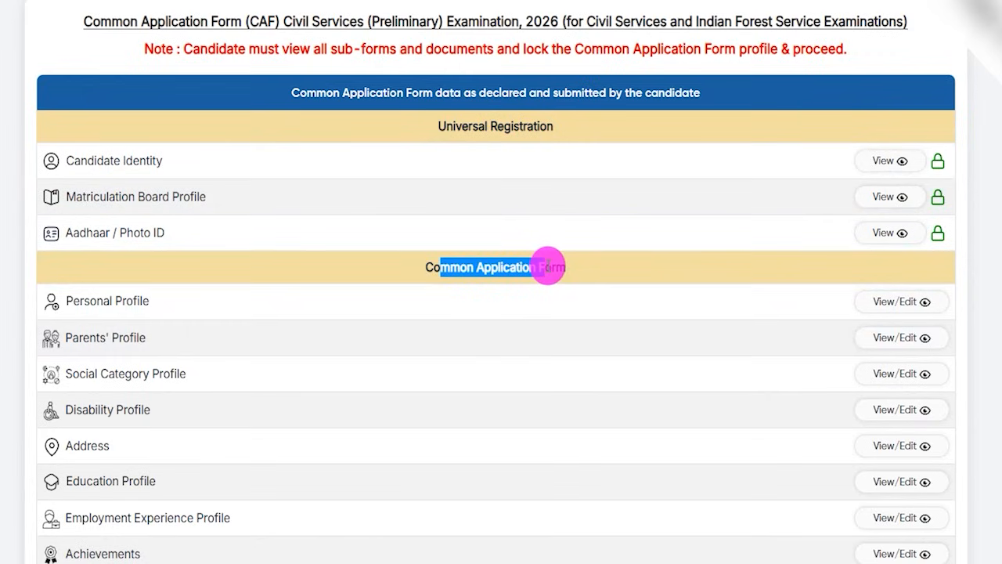
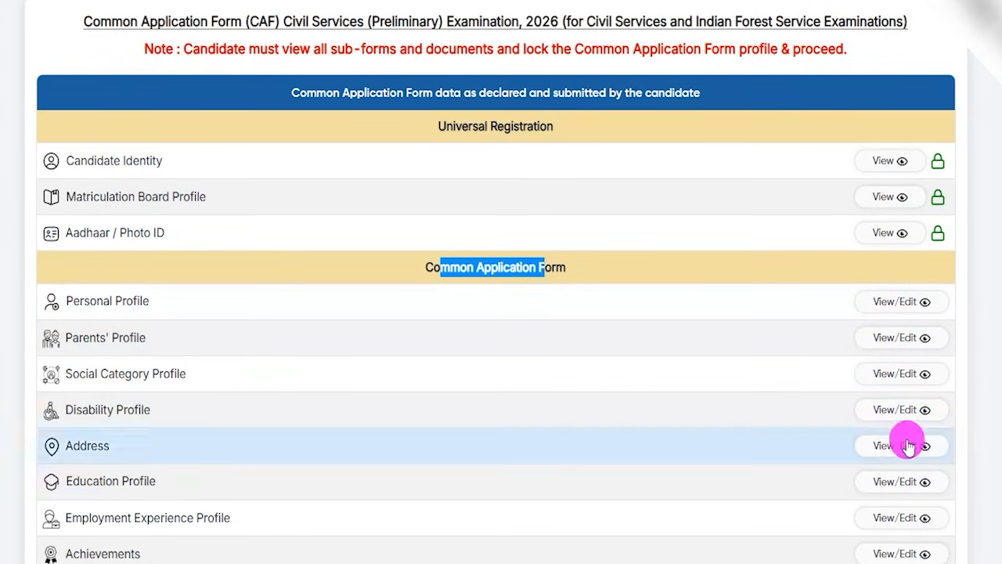
Accept the declaration that the Common Application Form was reviewed, and agree to lock its profile and proceed.
drag(454, 126, 519, 127)
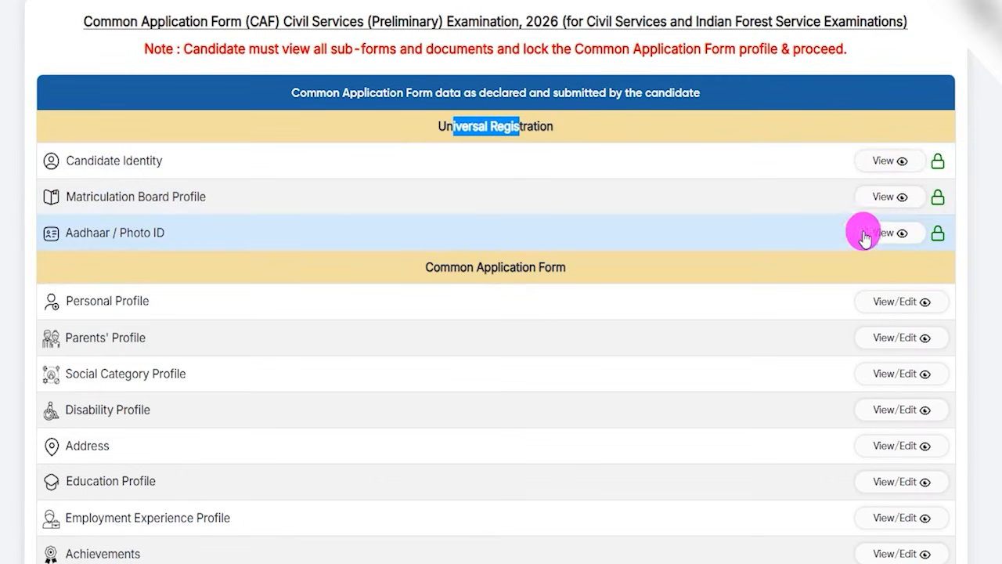
scroll(744, 335, down, 2)
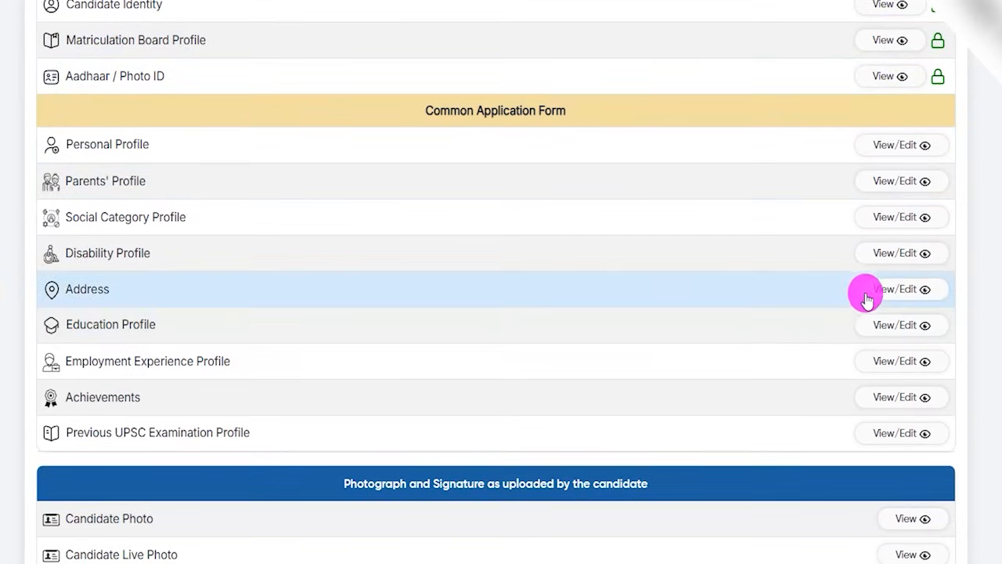
scroll(783, 329, down, 2)
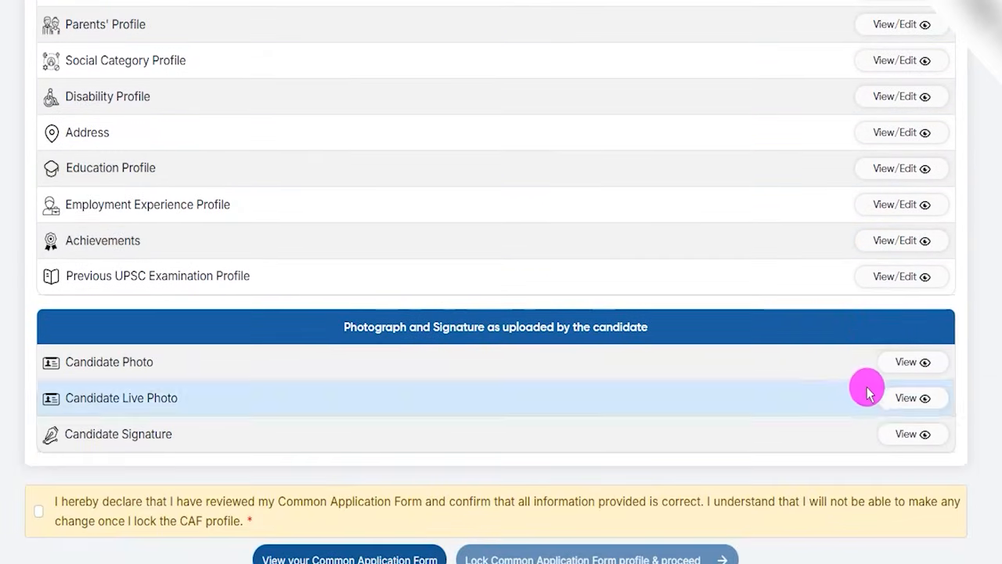
scroll(822, 395, down, 1)
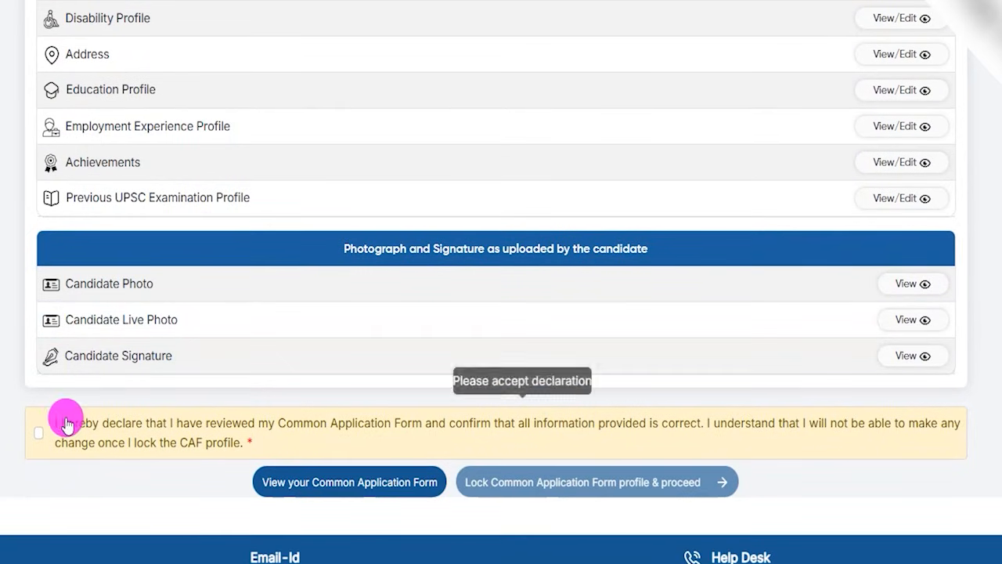
click(40, 434)
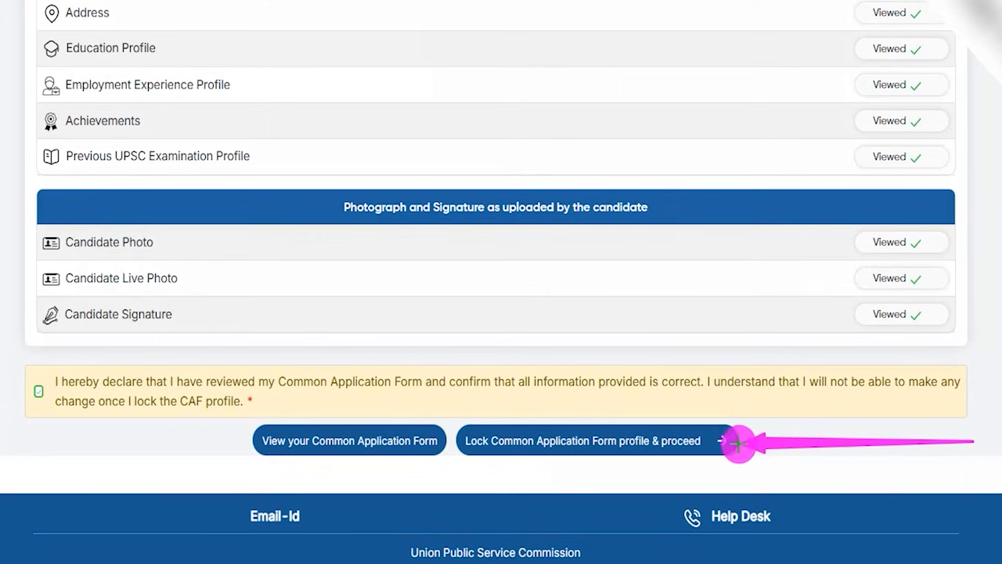
click(739, 442)
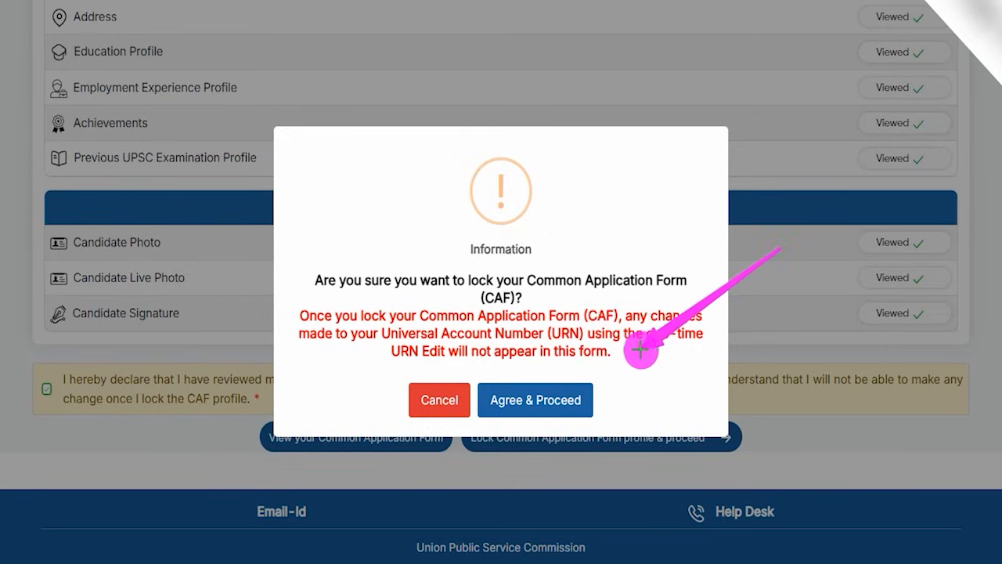
click(565, 386)
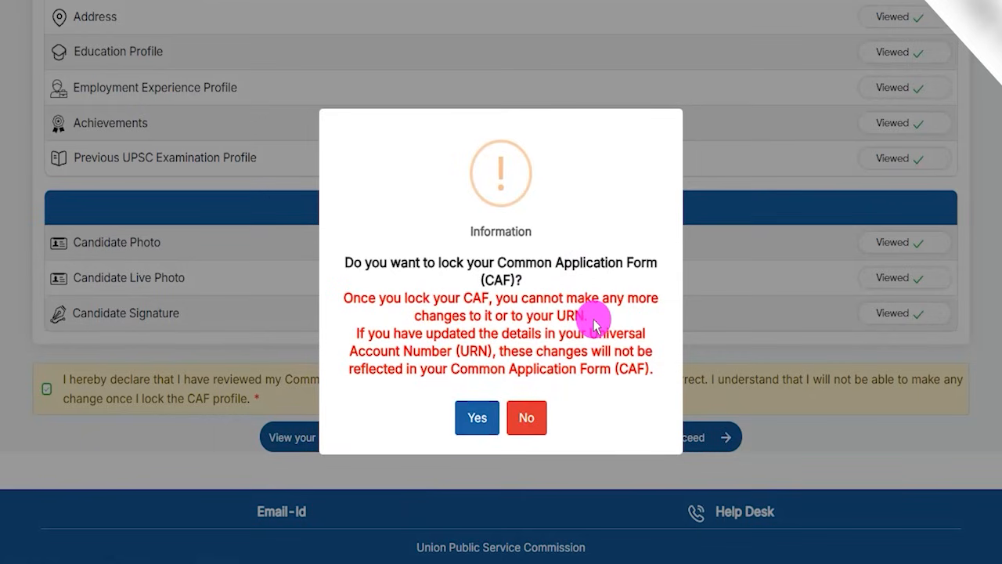
drag(499, 263, 615, 264)
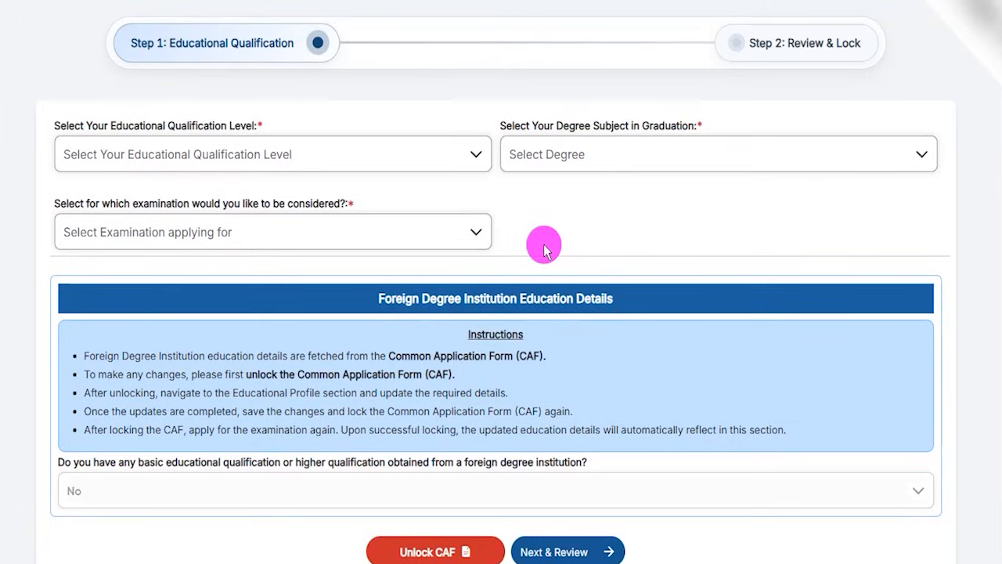
Set the educational qualification level to "Already passed the degree or equivalent examination".
drag(170, 43, 269, 43)
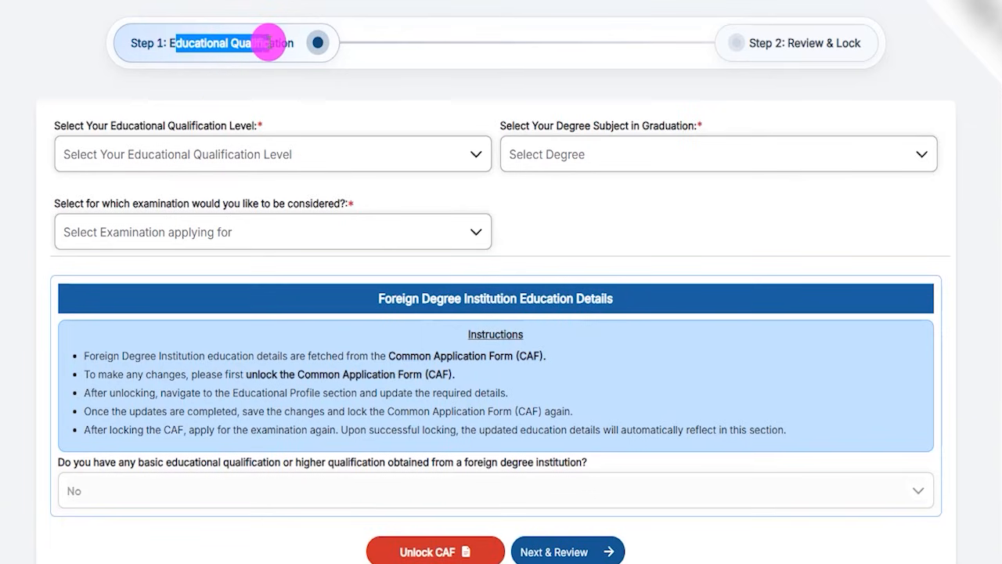
click(358, 102)
click(175, 154)
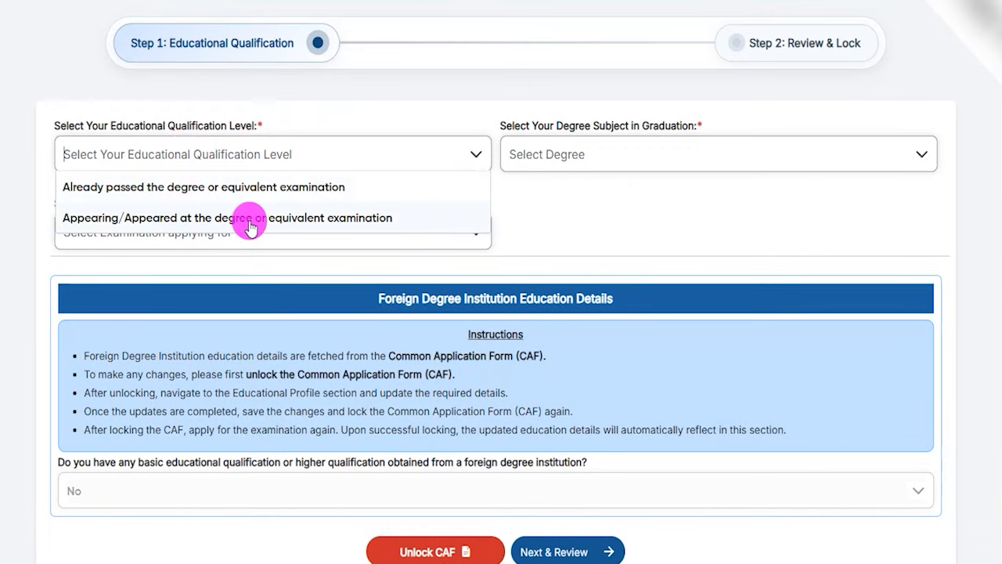
click(246, 193)
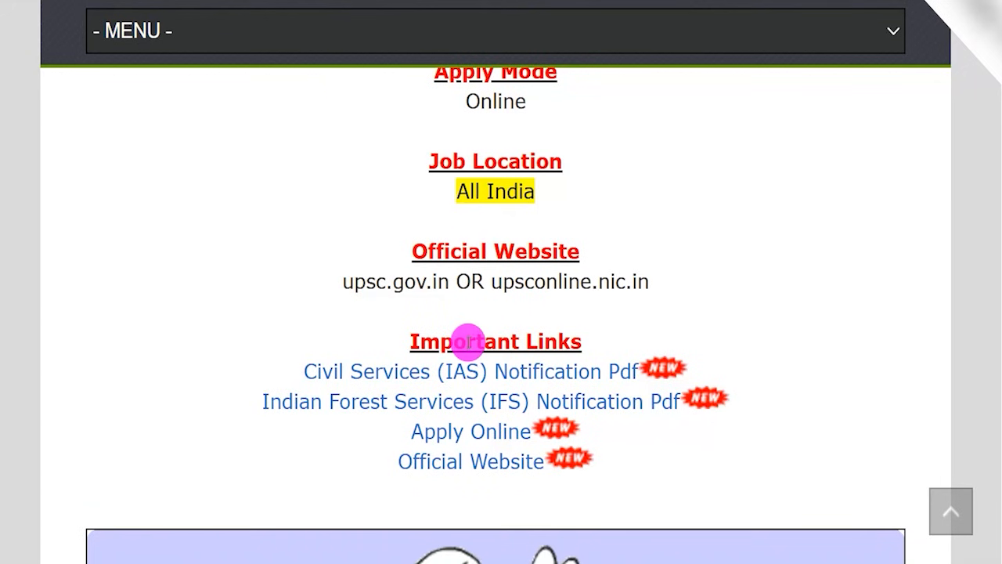
Switch to the recruitment information page and read the educational qualification required for Civil Services (IAS).
scroll(465, 340, up, 8)
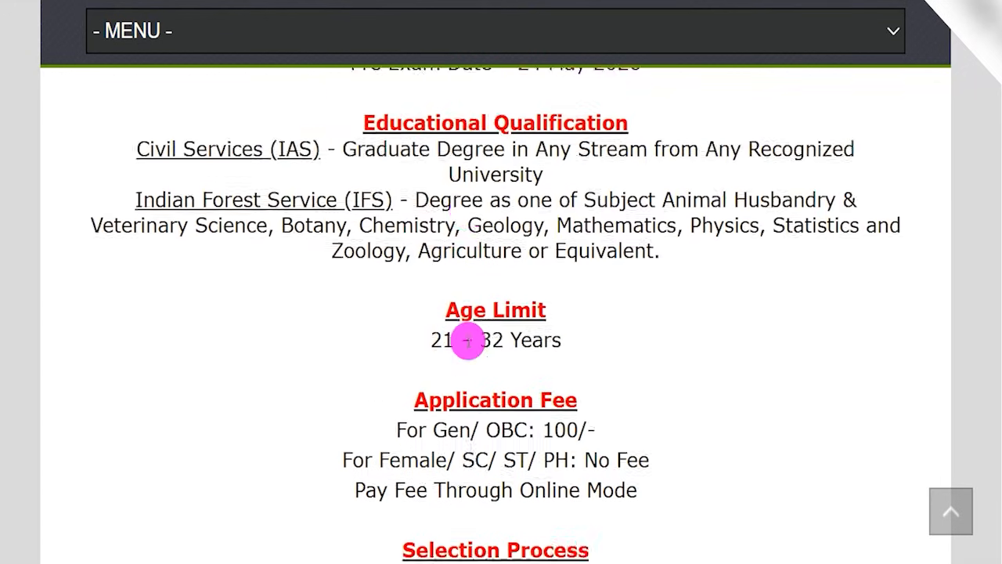
scroll(468, 342, up, 2)
drag(345, 272, 703, 270)
drag(462, 297, 523, 297)
drag(145, 272, 305, 274)
click(300, 329)
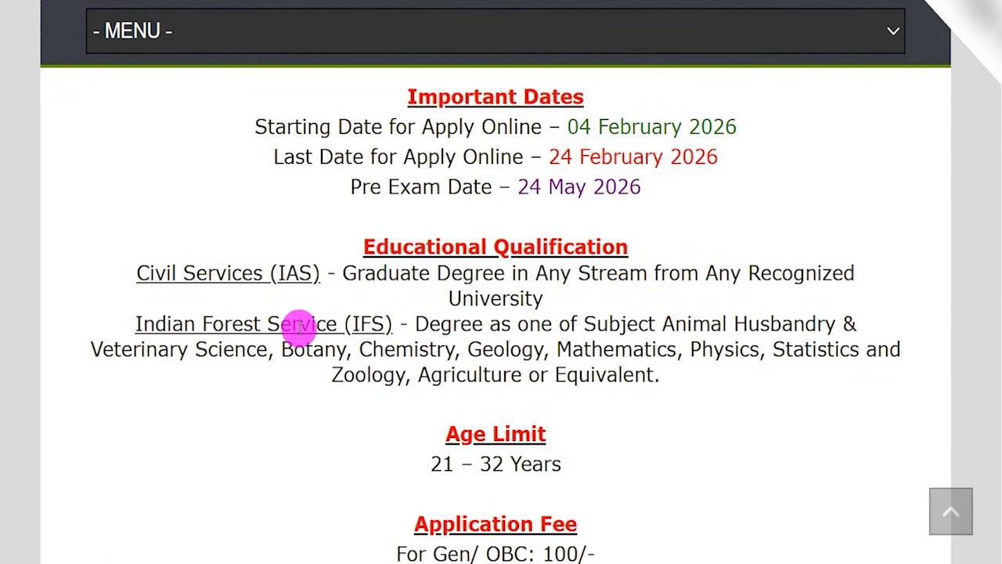
Read the degree subjects accepted for the Indian Forest Service (IFS) in the educational qualification section.
drag(154, 323, 362, 323)
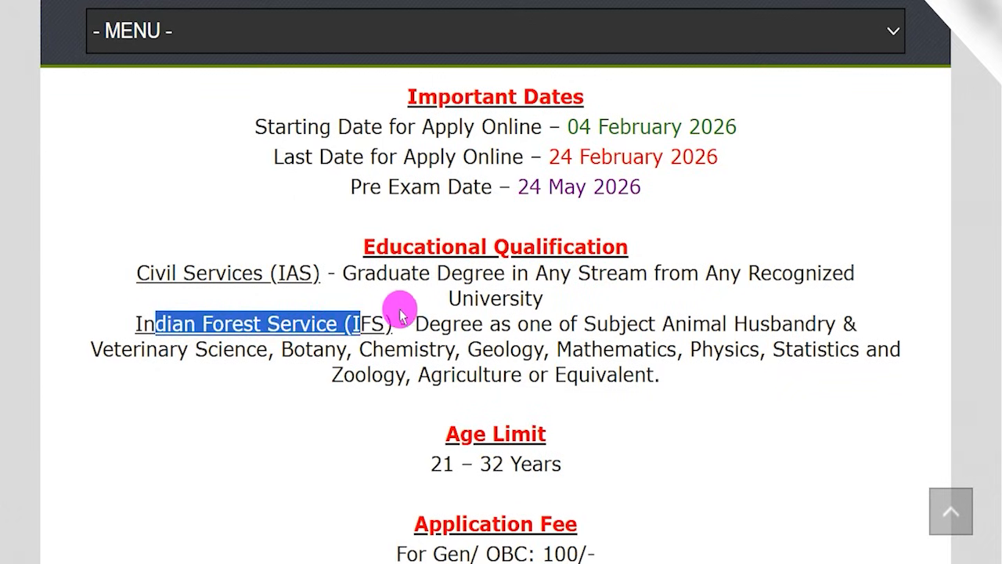
click(493, 324)
drag(452, 324, 586, 324)
click(666, 321)
drag(663, 321, 509, 349)
click(336, 349)
click(551, 348)
drag(575, 346, 616, 345)
drag(696, 351, 352, 376)
drag(431, 374, 489, 371)
drag(555, 374, 617, 374)
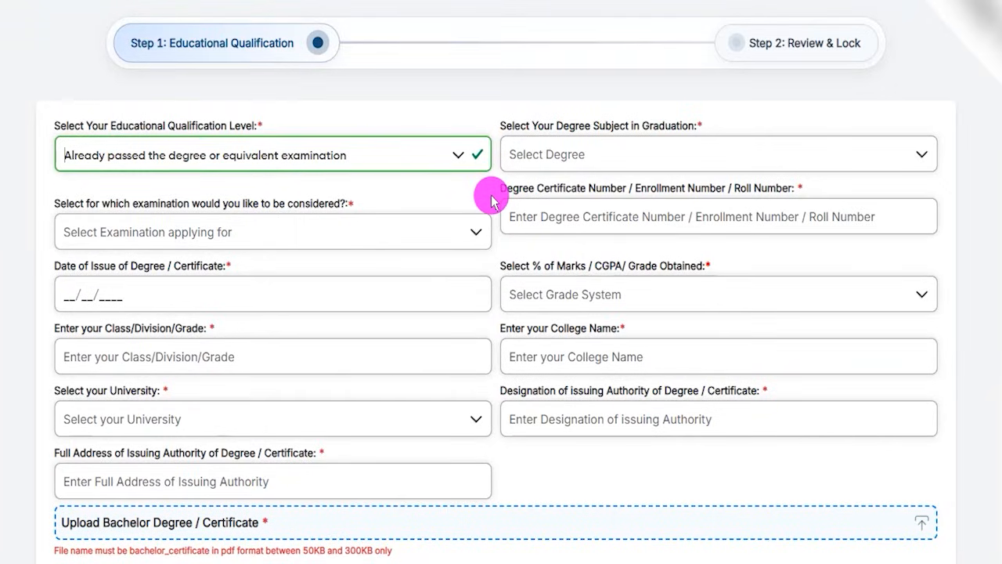
Back in the application form, keep the qualification level as already passed and select Degree in Engineering as the graduation subject.
click(290, 157)
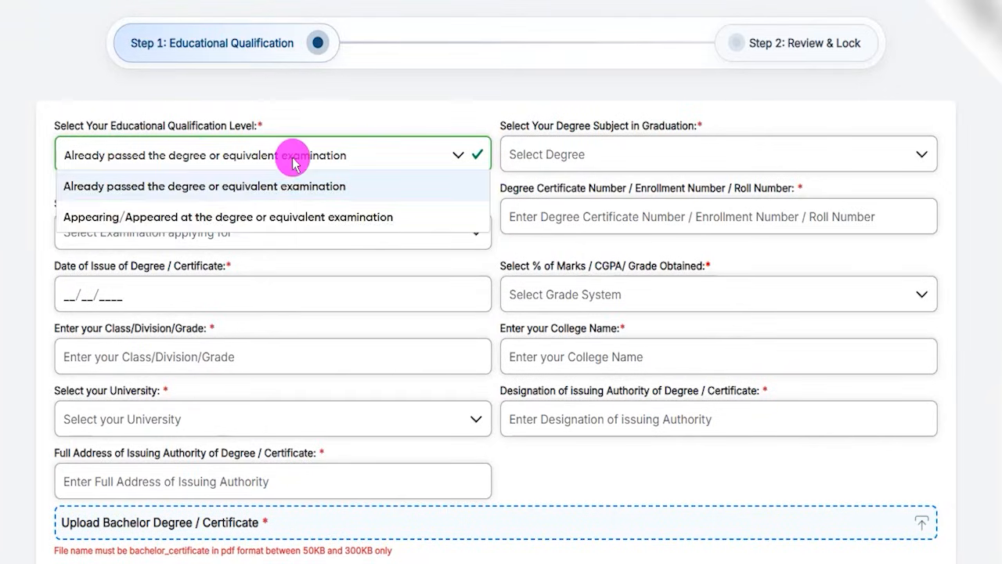
click(227, 186)
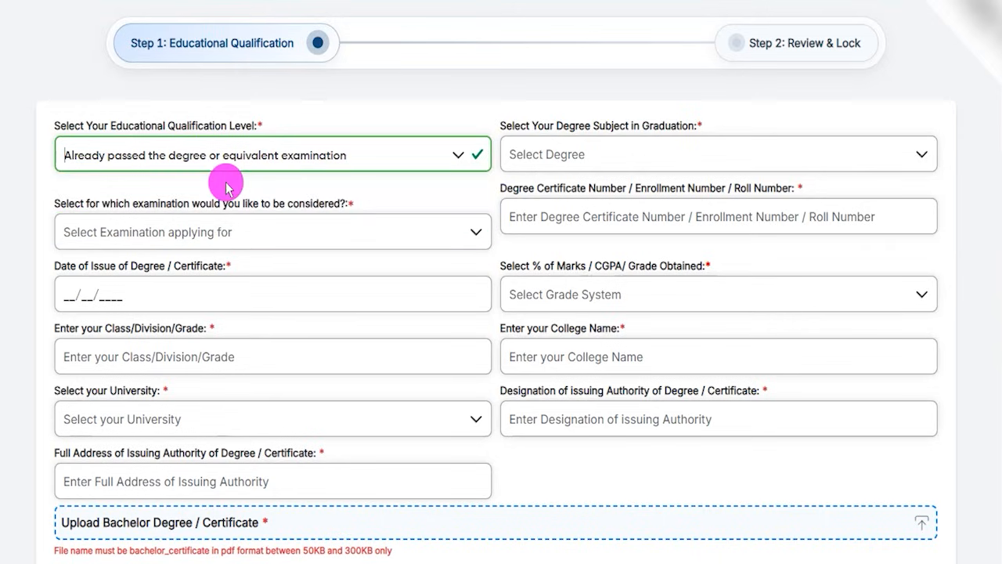
click(599, 161)
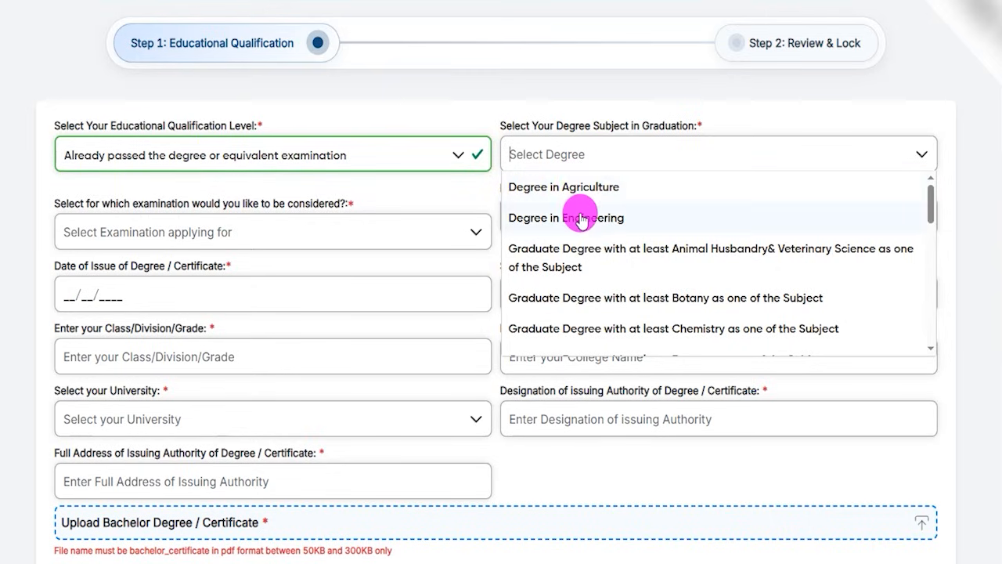
click(580, 216)
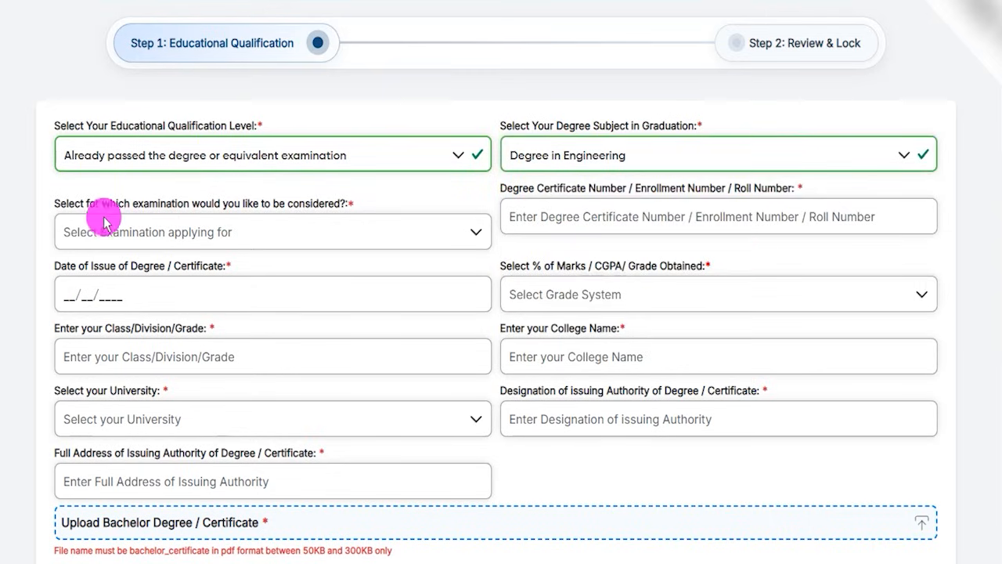
Choose Civil Services & Indian Forest Services (Both) as the examination and answer Yes to having read the rules and notifications.
click(137, 243)
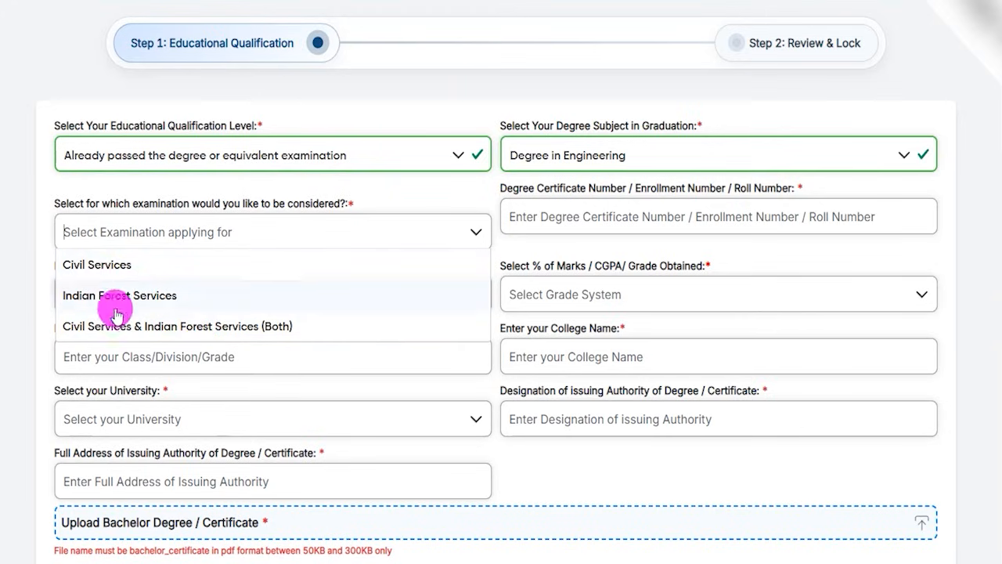
click(135, 336)
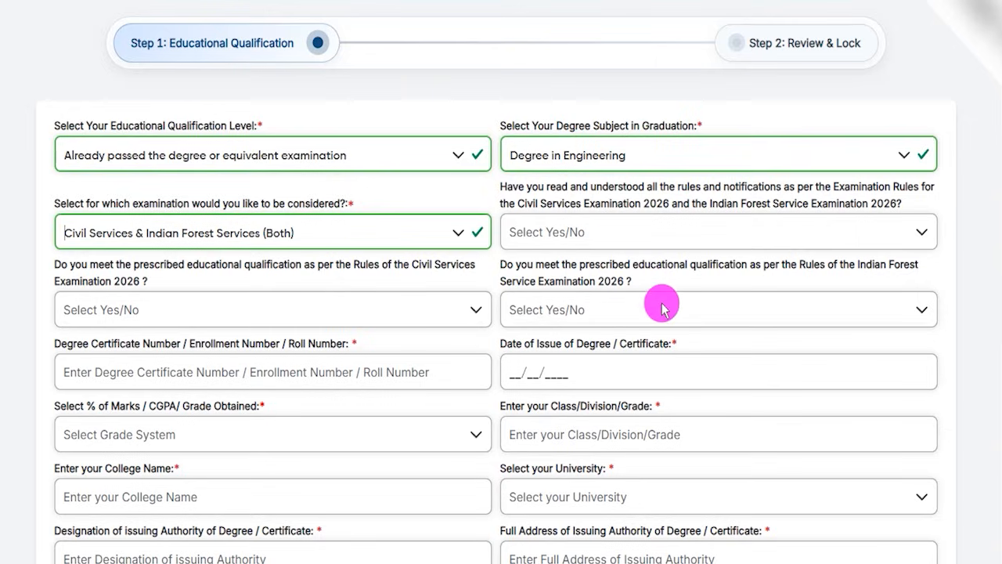
click(710, 235)
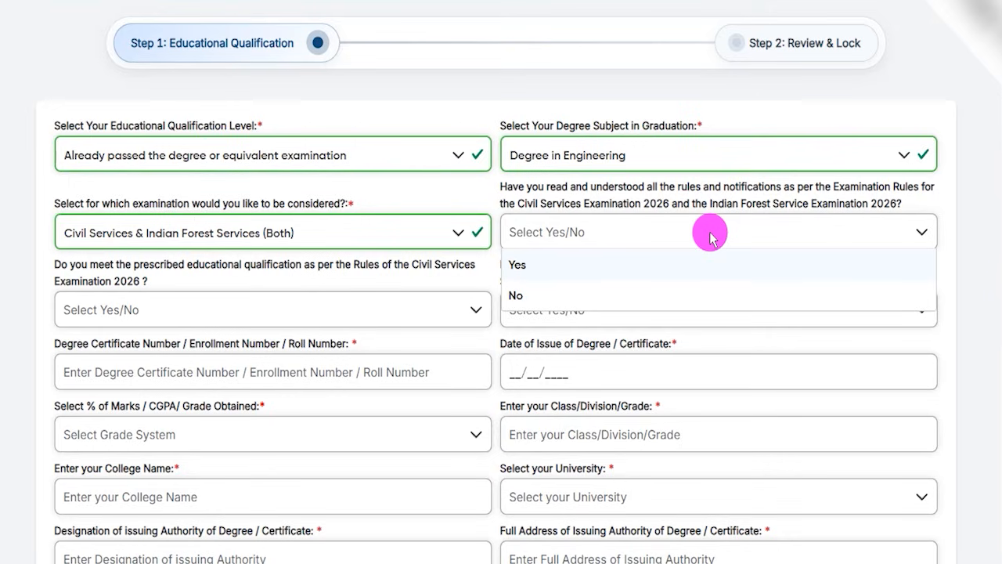
click(521, 263)
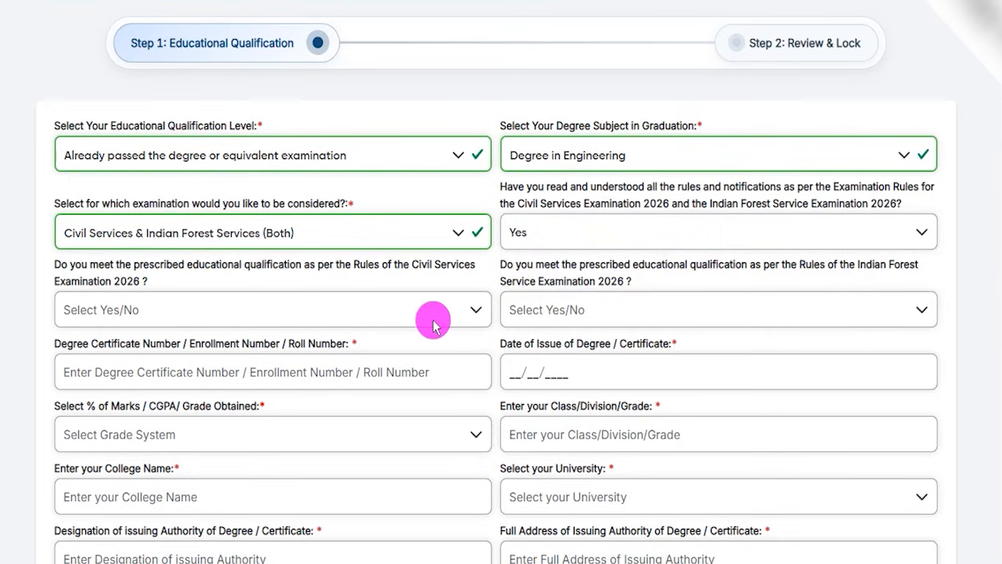
Answer Yes to meeting the prescribed educational qualification for both the Civil Services and Indian Forest Service Examinations 2026.
click(119, 314)
click(183, 337)
drag(81, 264, 451, 264)
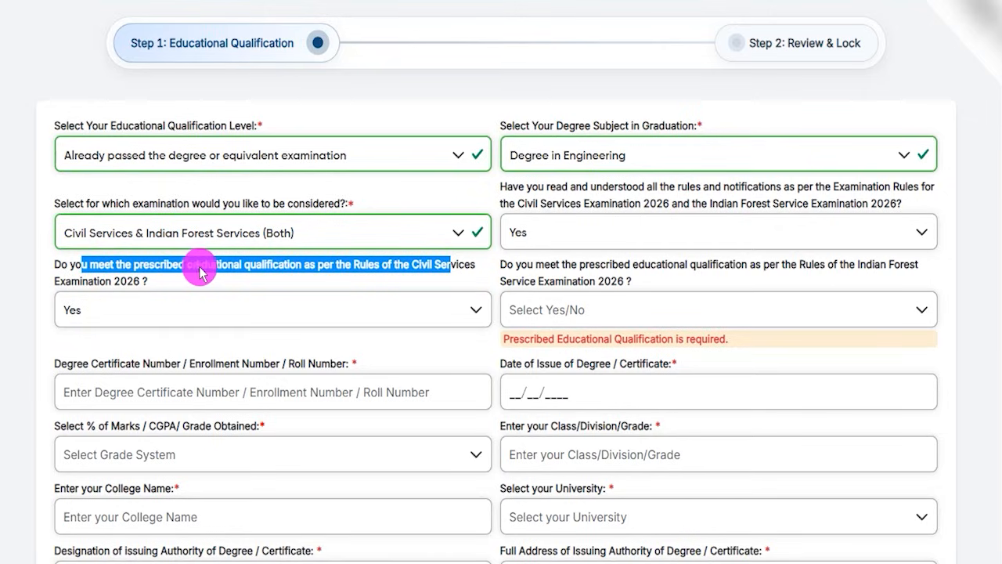
click(190, 308)
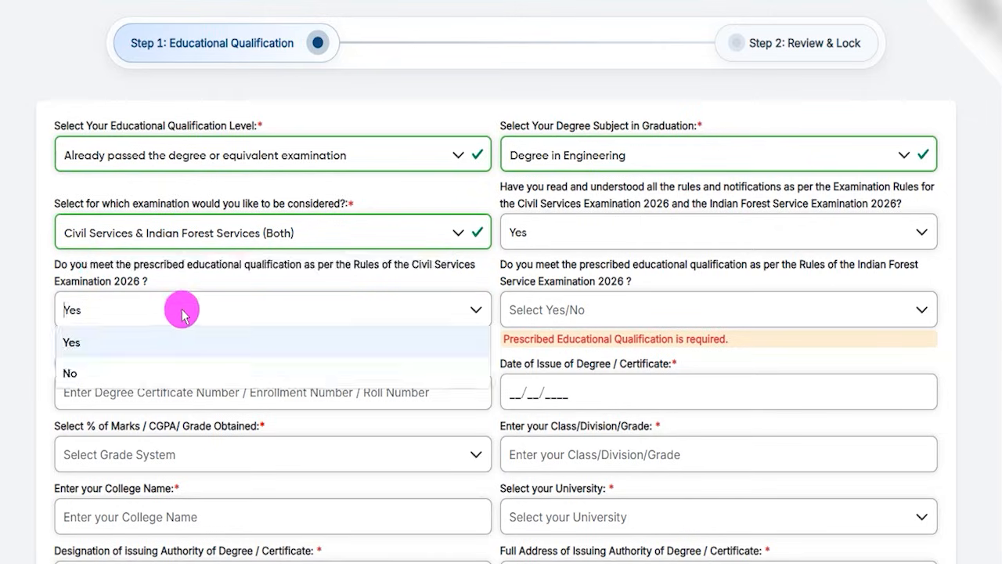
click(101, 342)
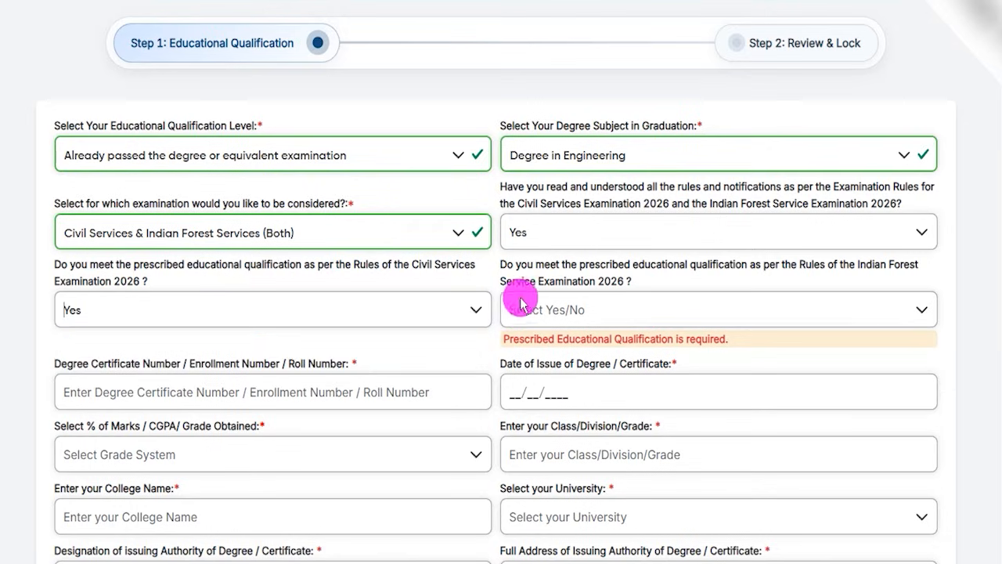
drag(767, 270, 889, 270)
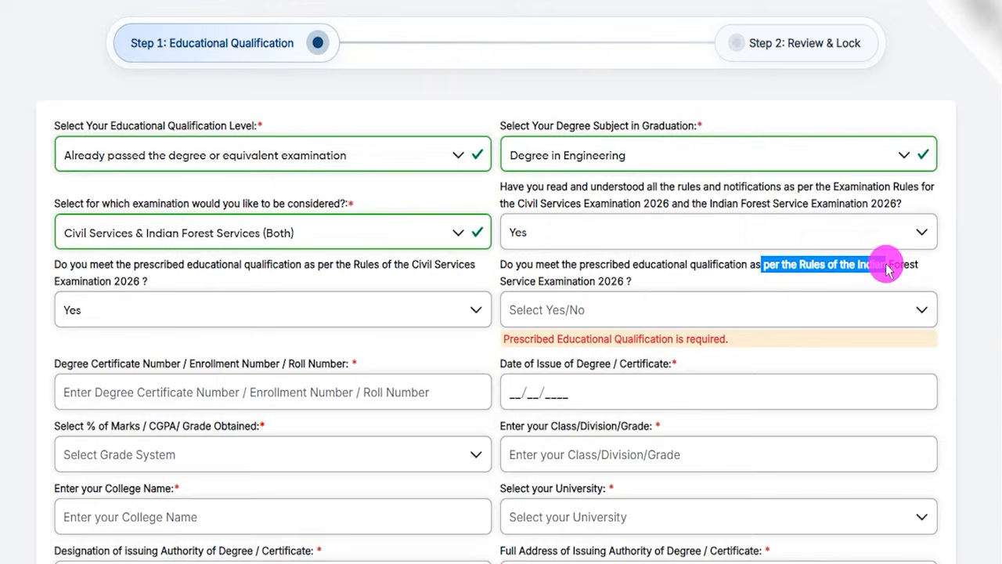
drag(600, 266, 726, 268)
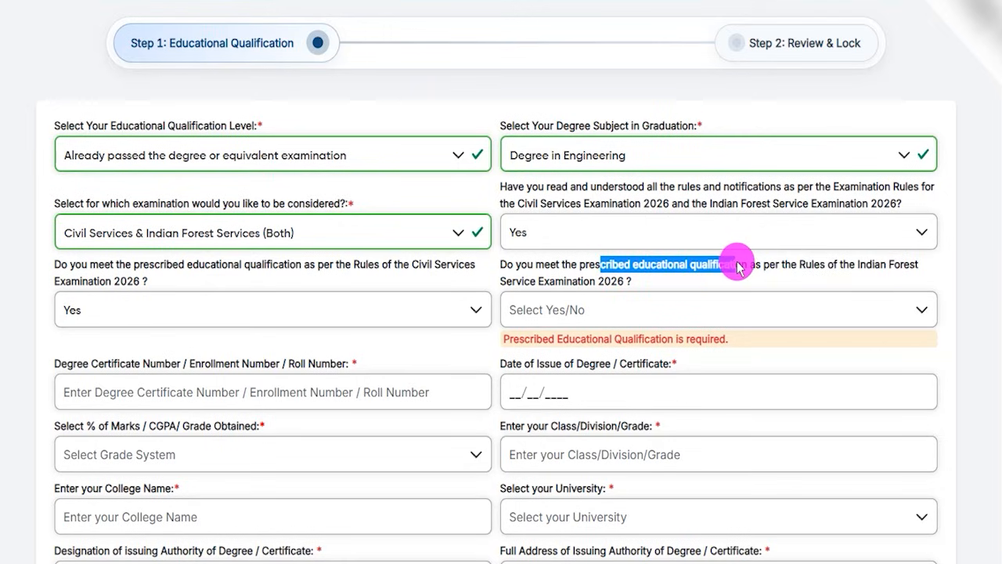
click(593, 308)
click(555, 342)
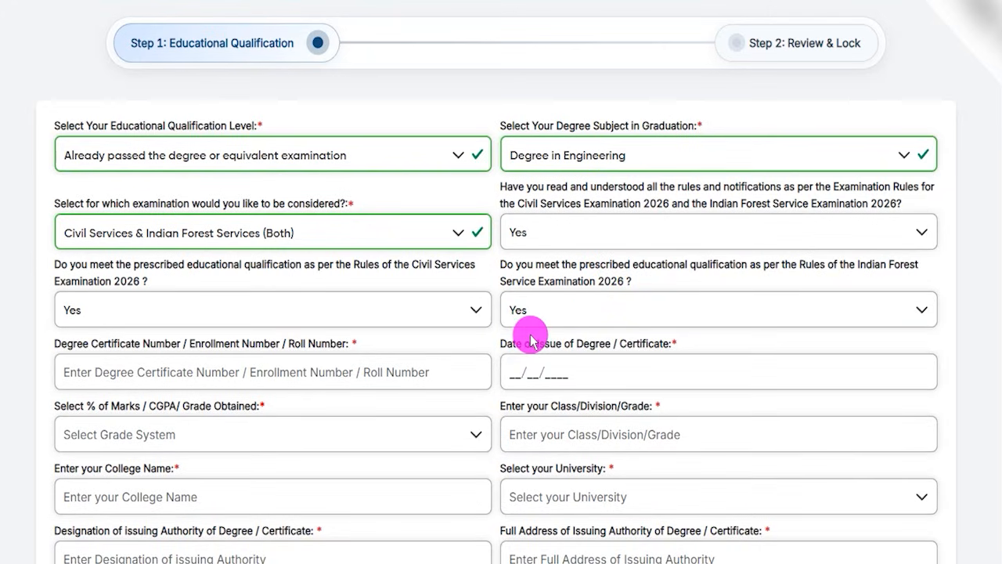
Examine the required degree certificate or roll number field and the date of issue field without filling them in.
drag(76, 343, 139, 365)
click(140, 367)
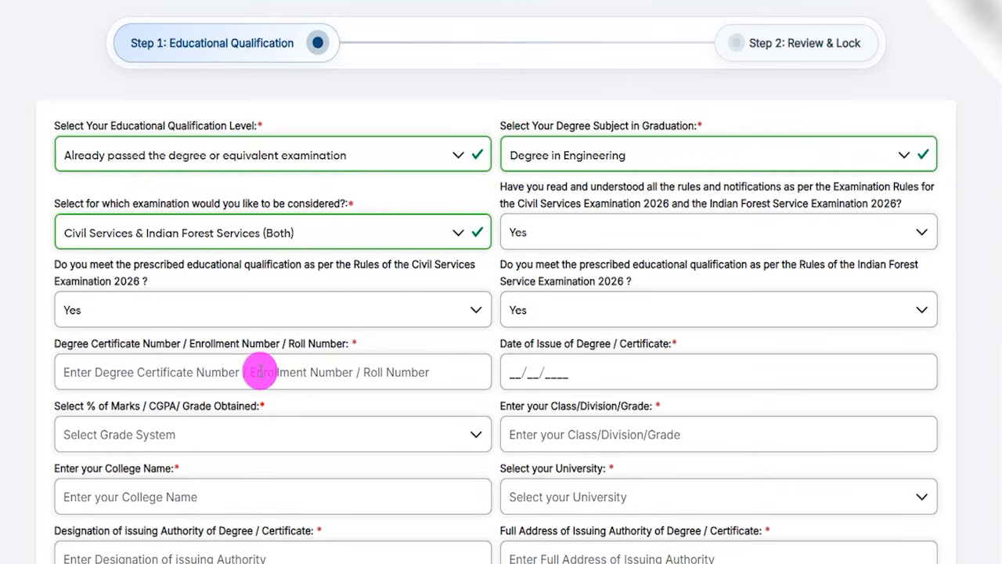
click(530, 348)
drag(514, 344, 649, 346)
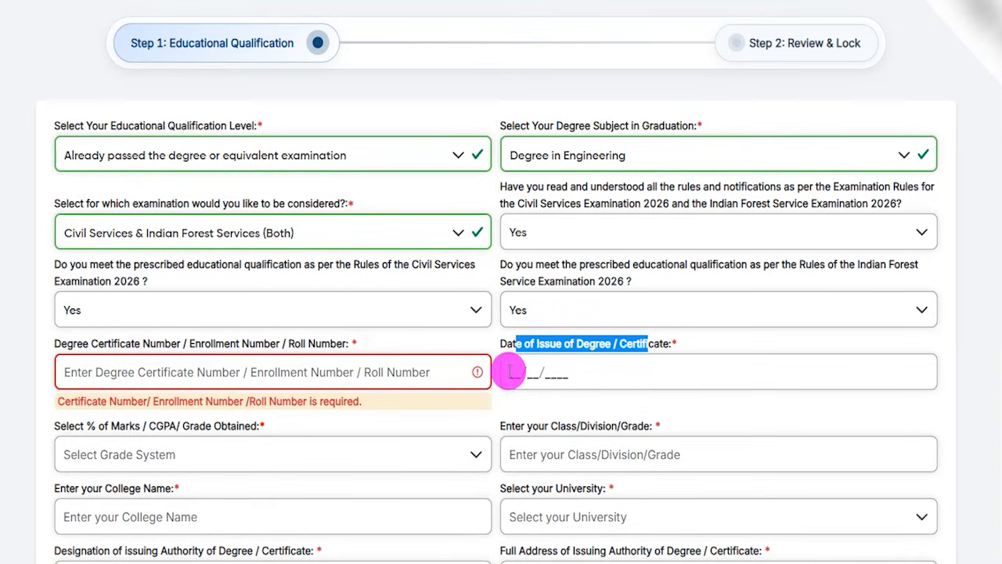
click(520, 376)
double_click(518, 374)
drag(525, 373, 539, 376)
Choose Percentage(%) Marks as the grade system, enter 90.00 as the percentage and First as the class or division.
scroll(384, 324, down, 2)
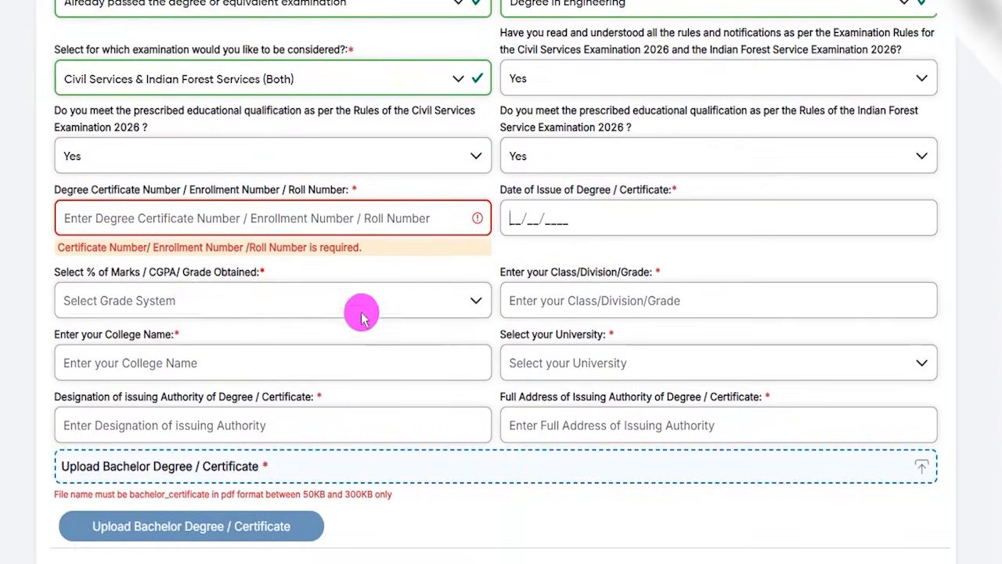
click(180, 300)
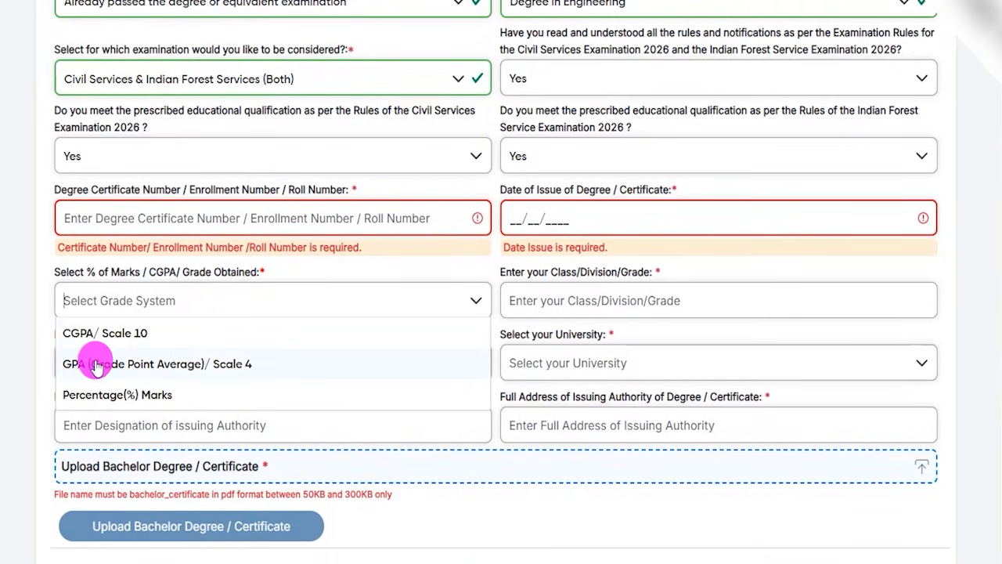
click(123, 396)
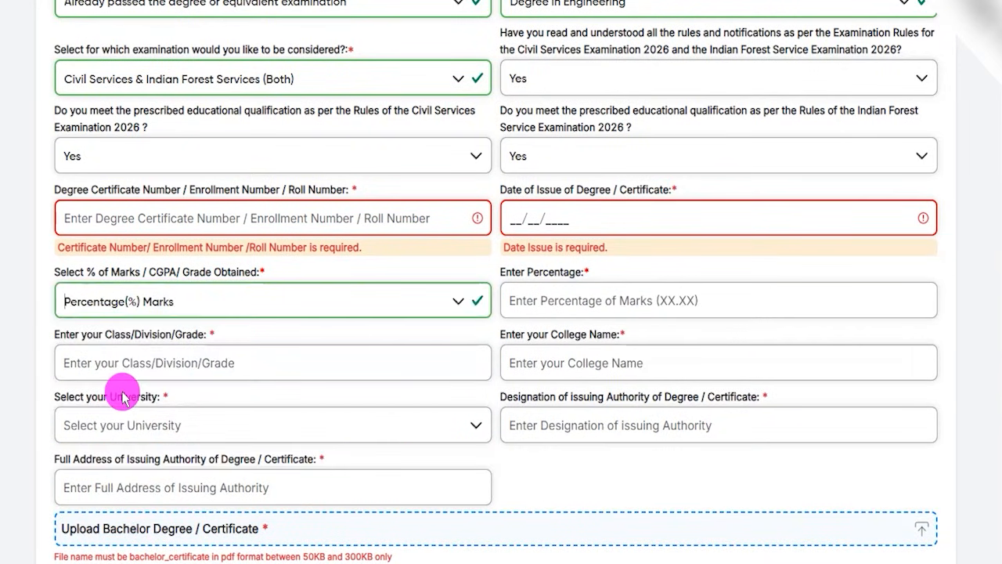
click(556, 300)
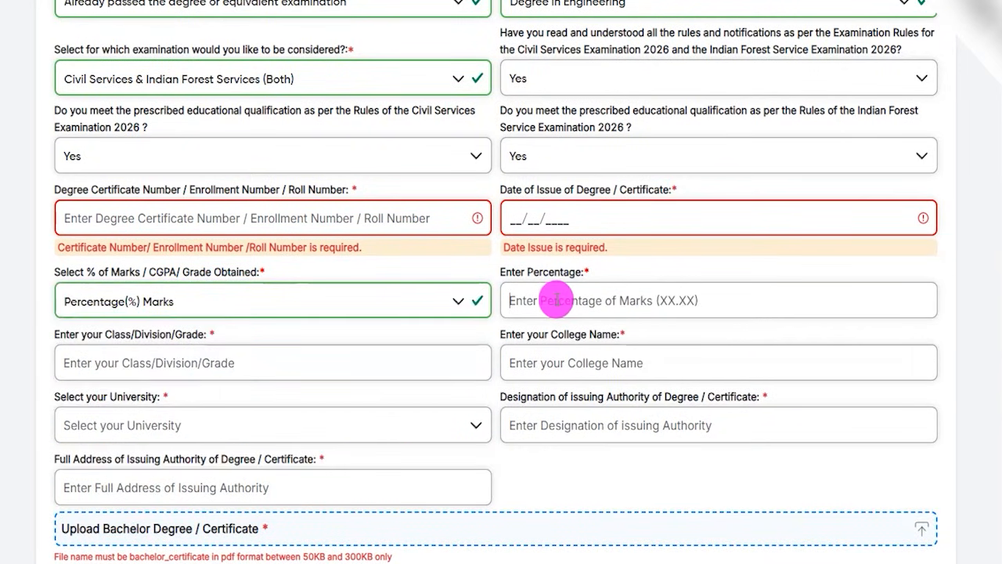
text(90.00)
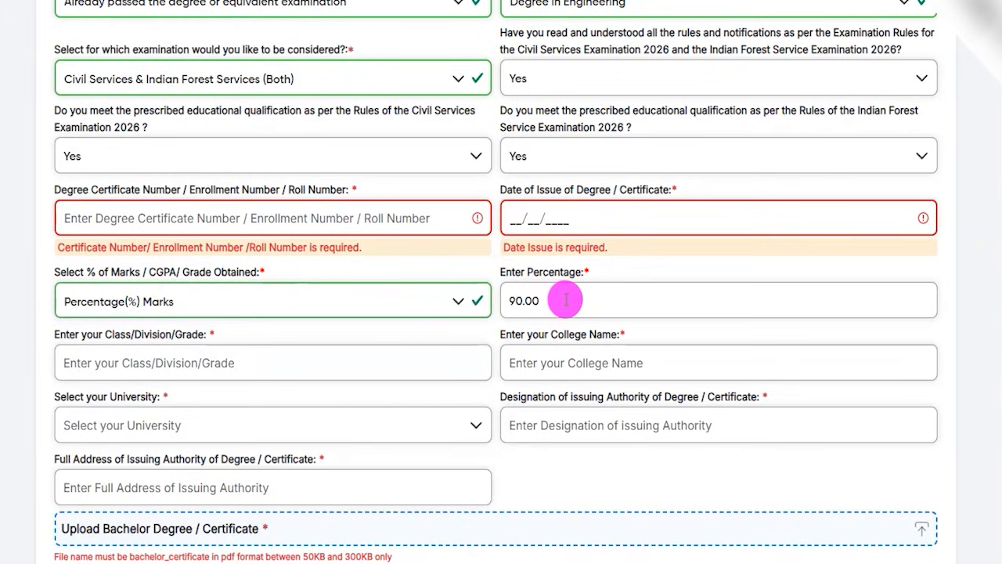
click(502, 334)
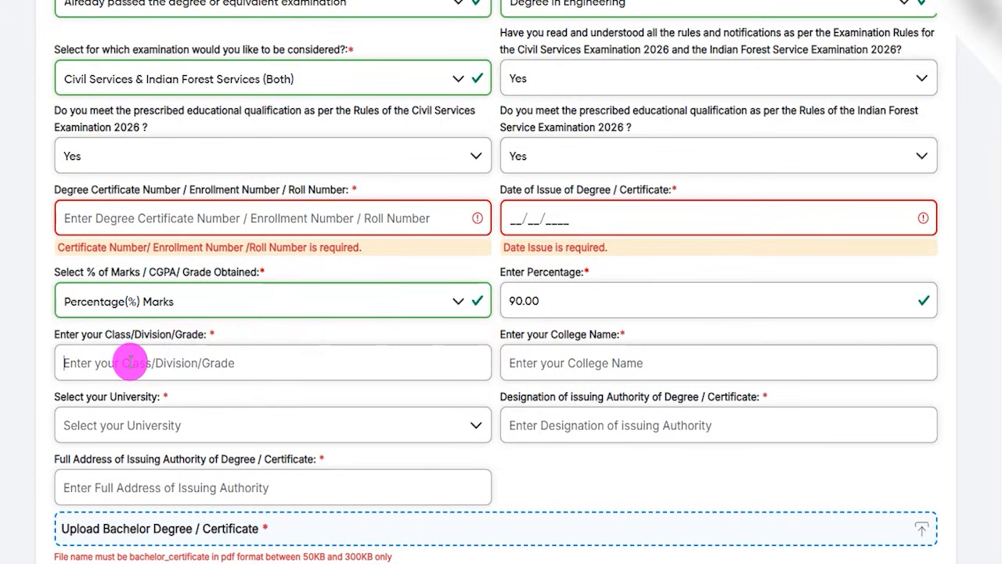
text(First)
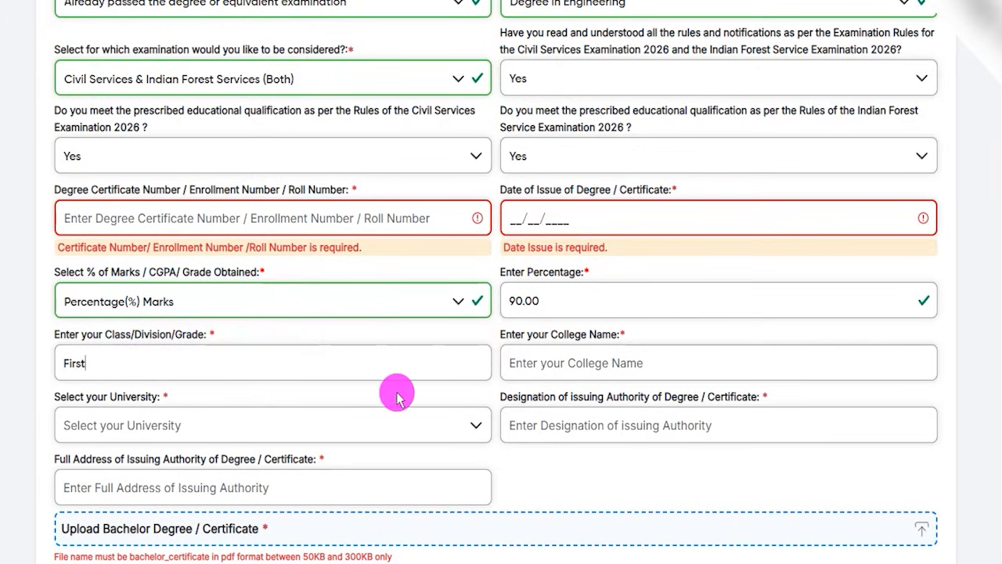
Leave the college name blank, select Others as the university and enter CCS as the university name.
scroll(454, 362, down, 1)
drag(511, 258, 588, 266)
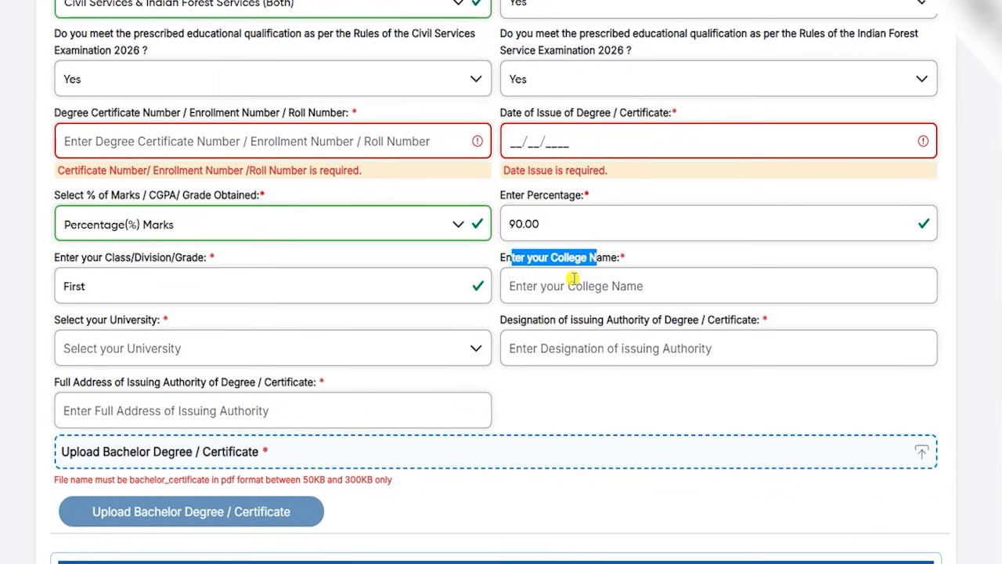
click(573, 279)
click(137, 339)
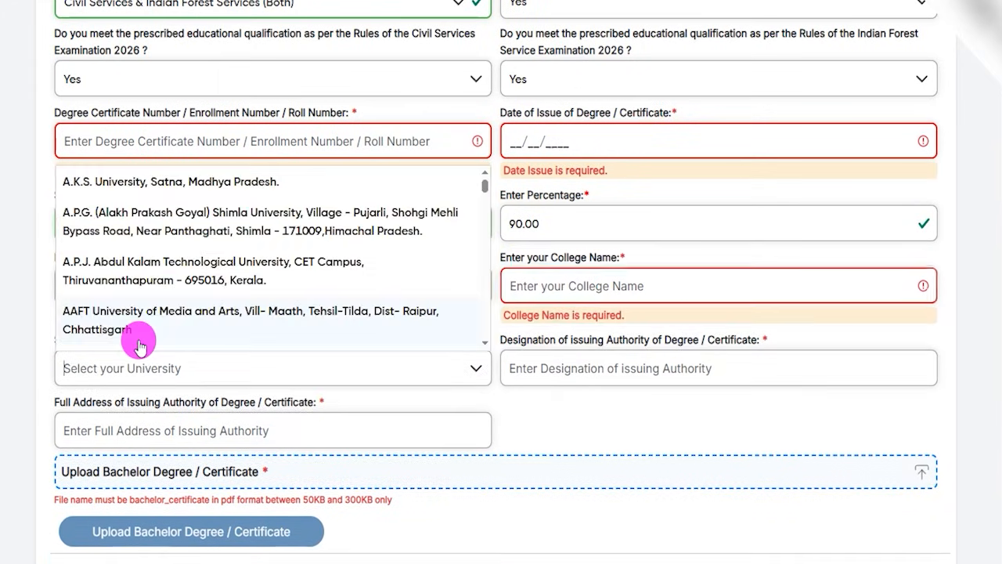
scroll(197, 270, down, 10)
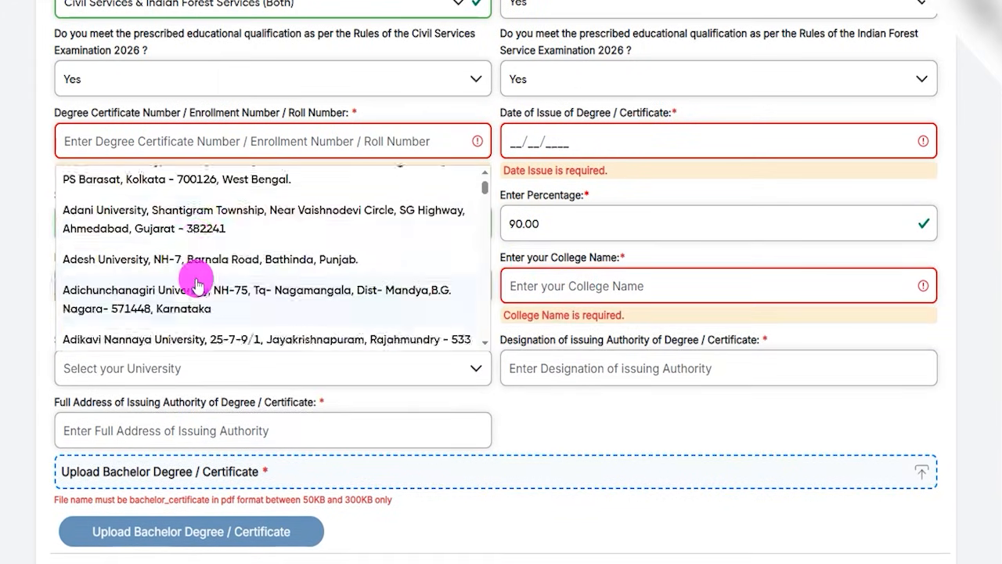
drag(479, 198, 481, 336)
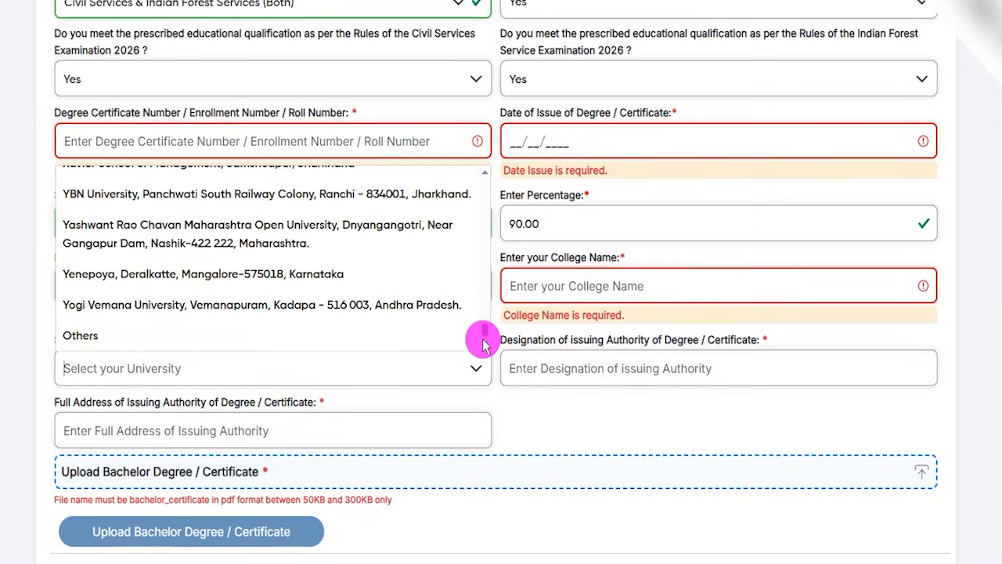
click(78, 335)
click(542, 365)
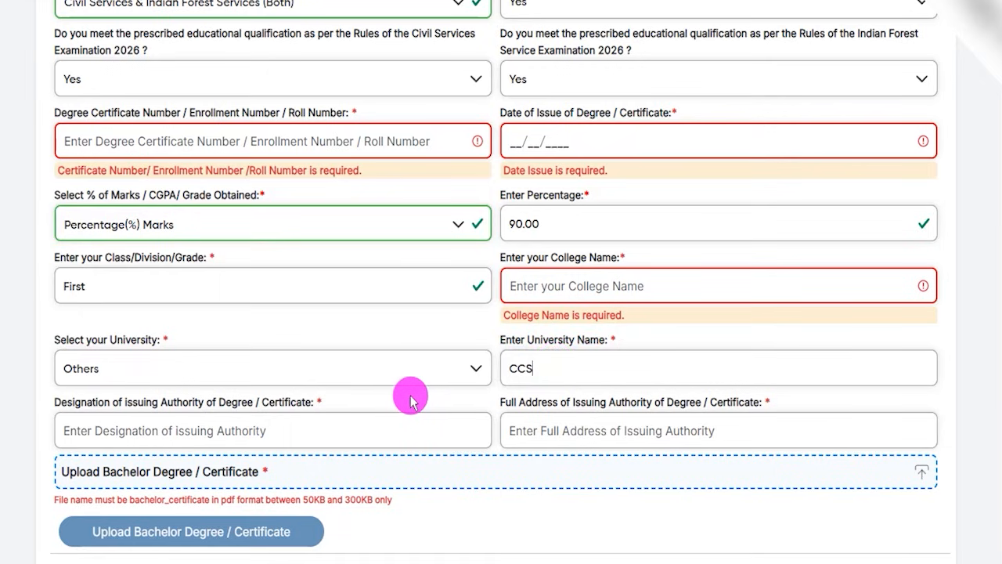
Examine the issuing authority's designation and full address fields and the file name, format and size rules for the bachelor degree upload.
scroll(411, 399, down, 1)
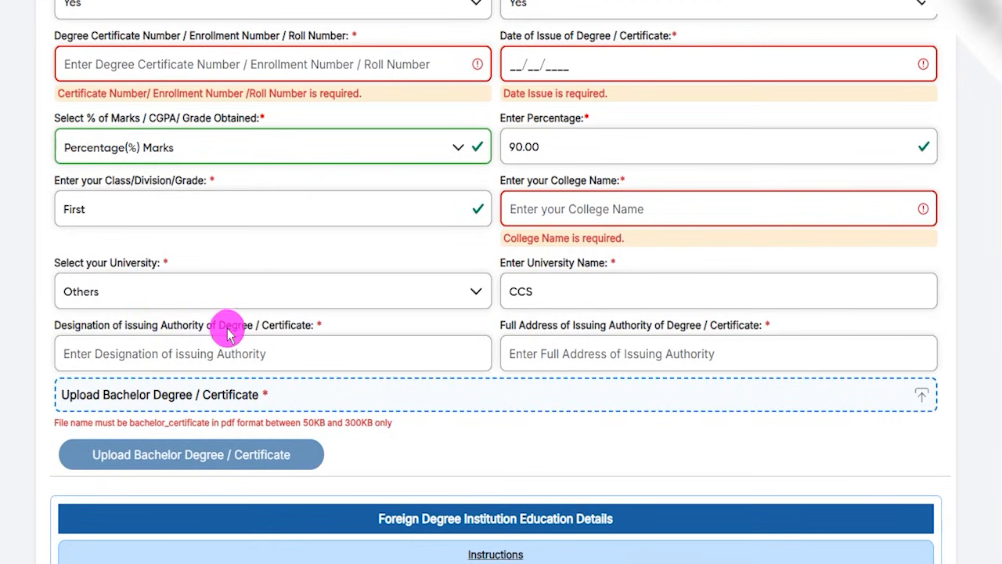
click(206, 352)
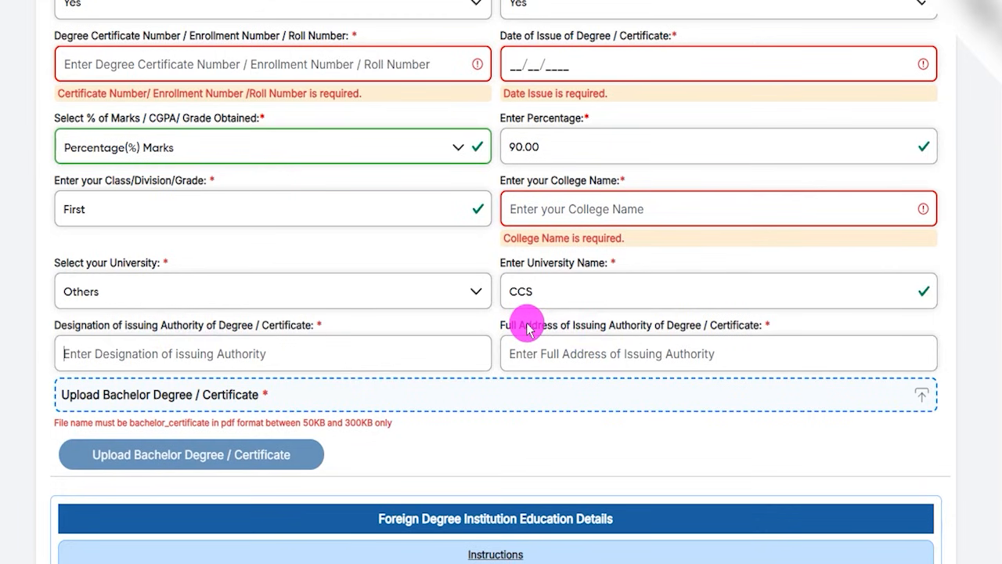
drag(527, 329, 634, 329)
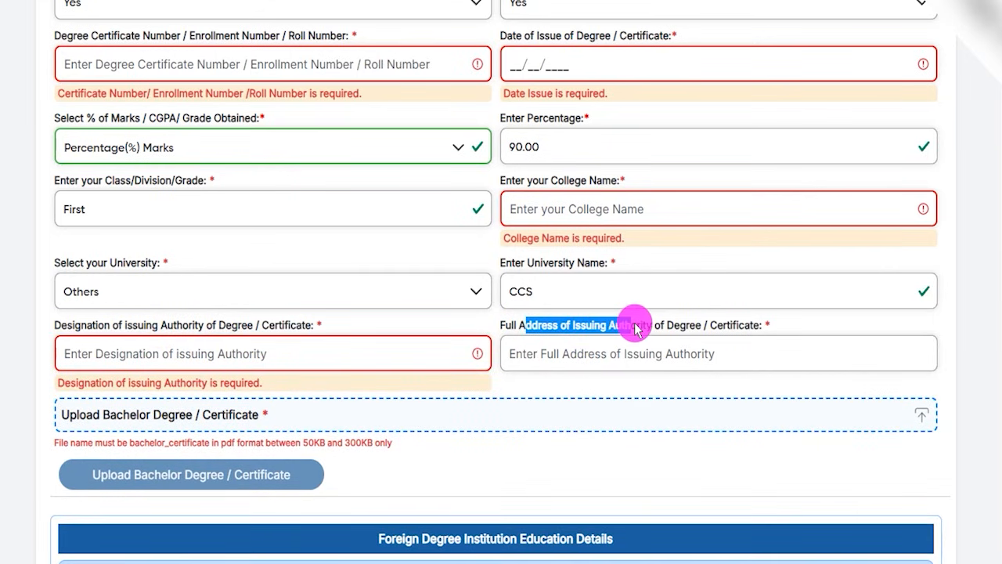
click(613, 355)
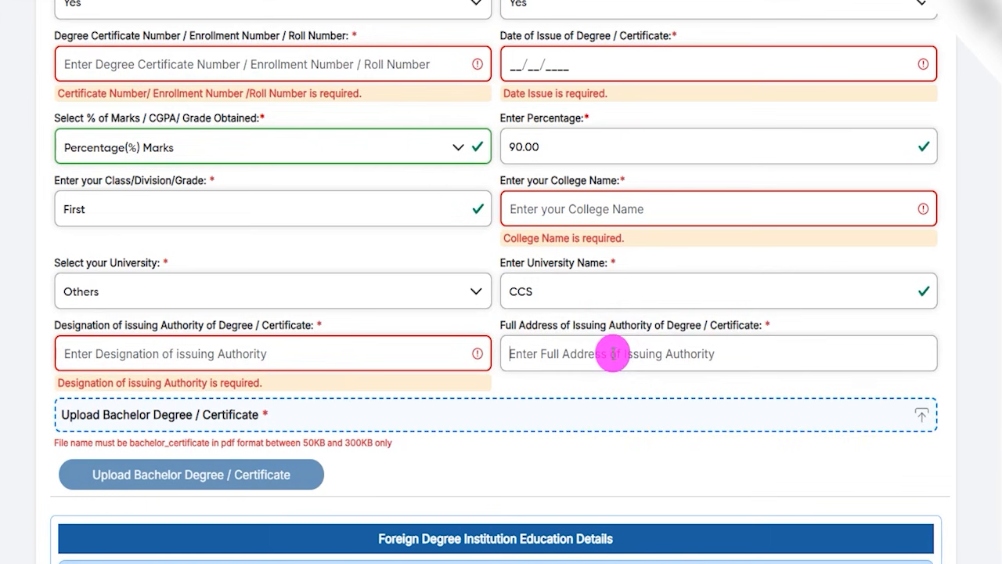
scroll(548, 329, down, 2)
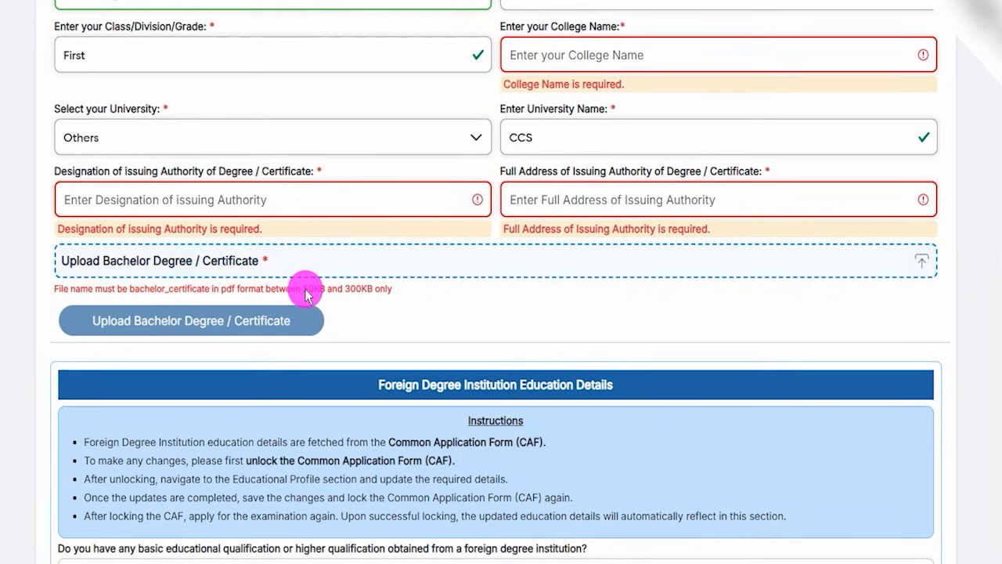
drag(305, 295, 373, 295)
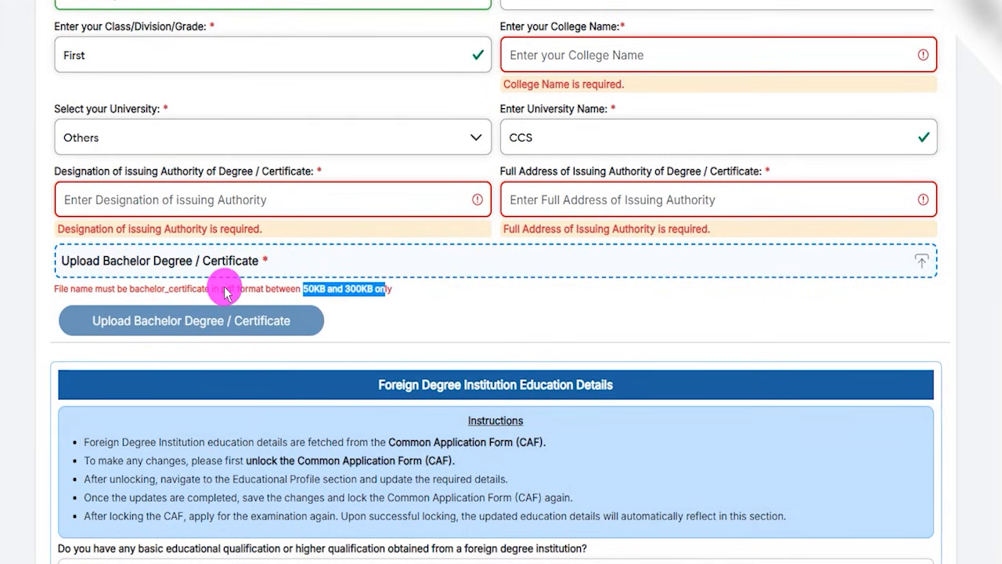
drag(226, 292, 259, 287)
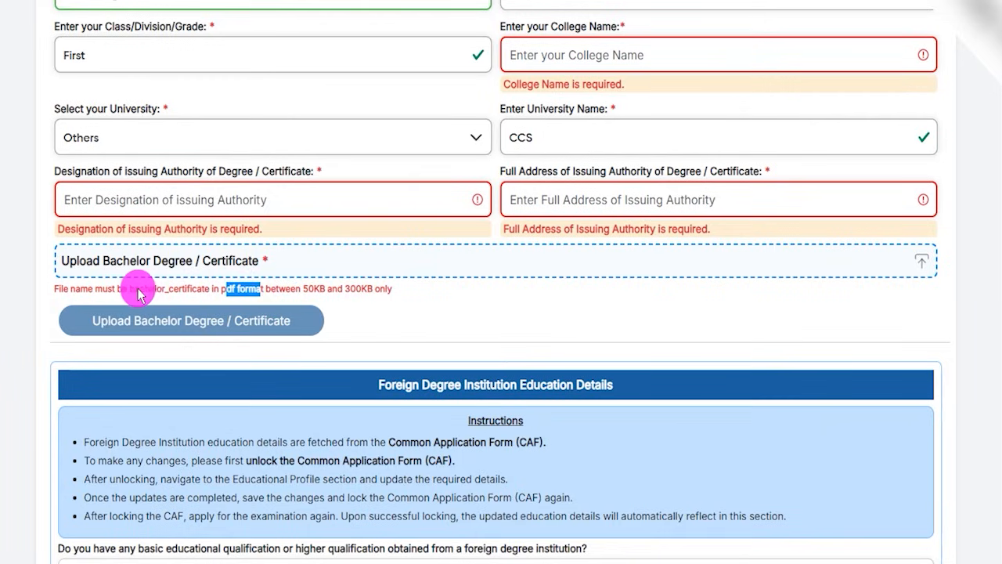
drag(136, 294, 159, 294)
drag(171, 294, 192, 295)
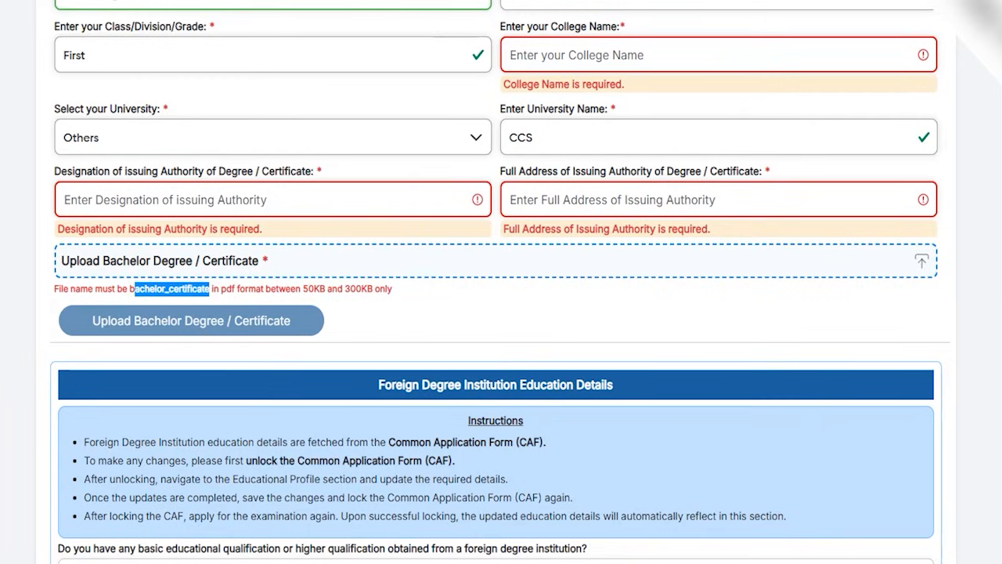
drag(291, 260, 352, 215)
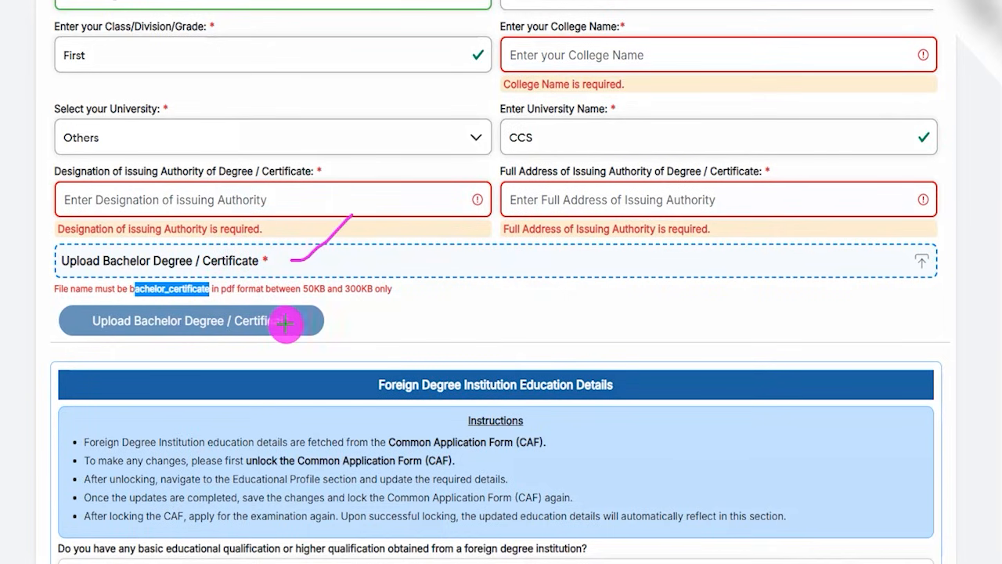
drag(304, 322, 351, 287)
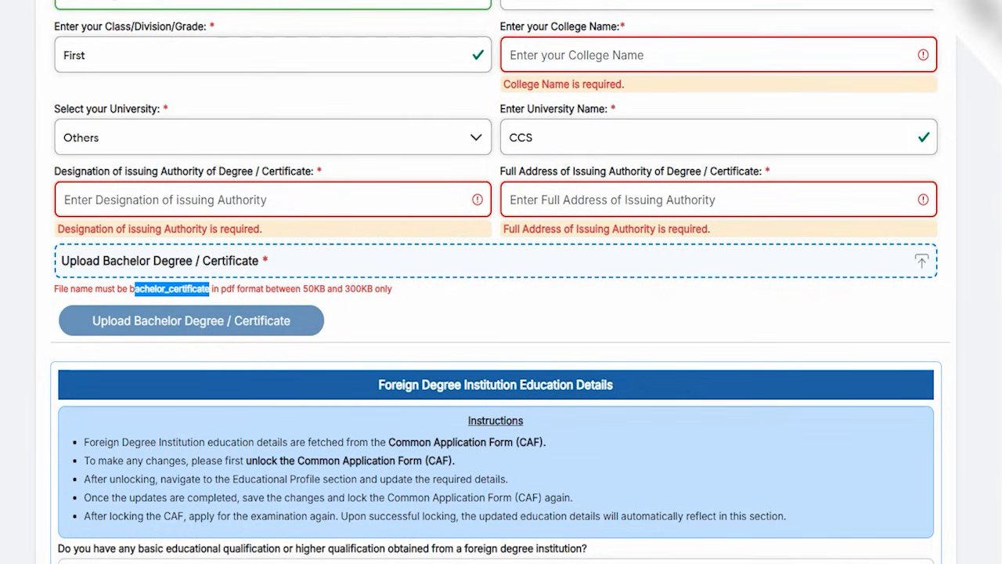
Examine the Foreign Degree Institution Education Details section and its question about a foreign educational qualification.
scroll(393, 324, down, 1)
drag(380, 342, 574, 341)
scroll(415, 343, down, 3)
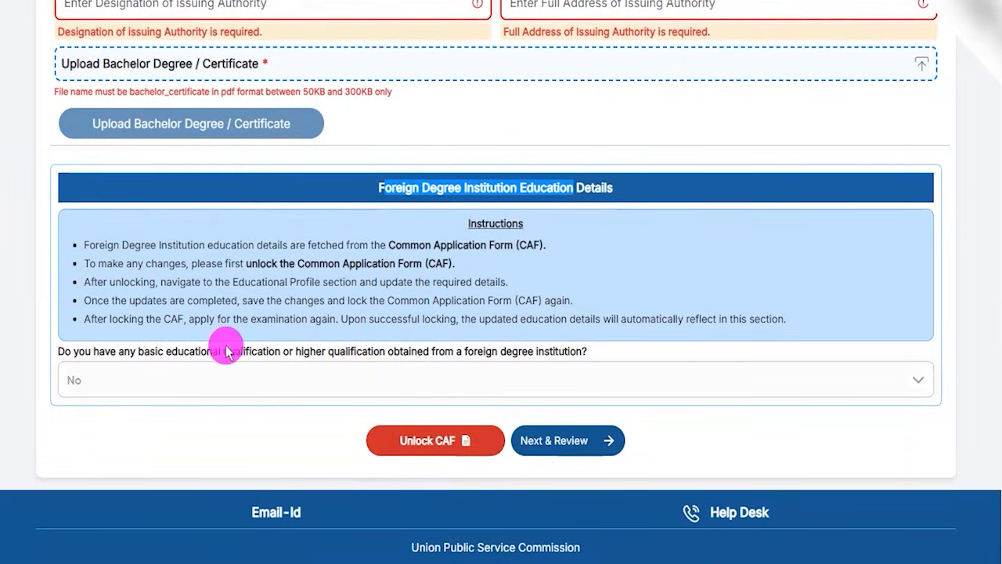
drag(191, 353, 311, 365)
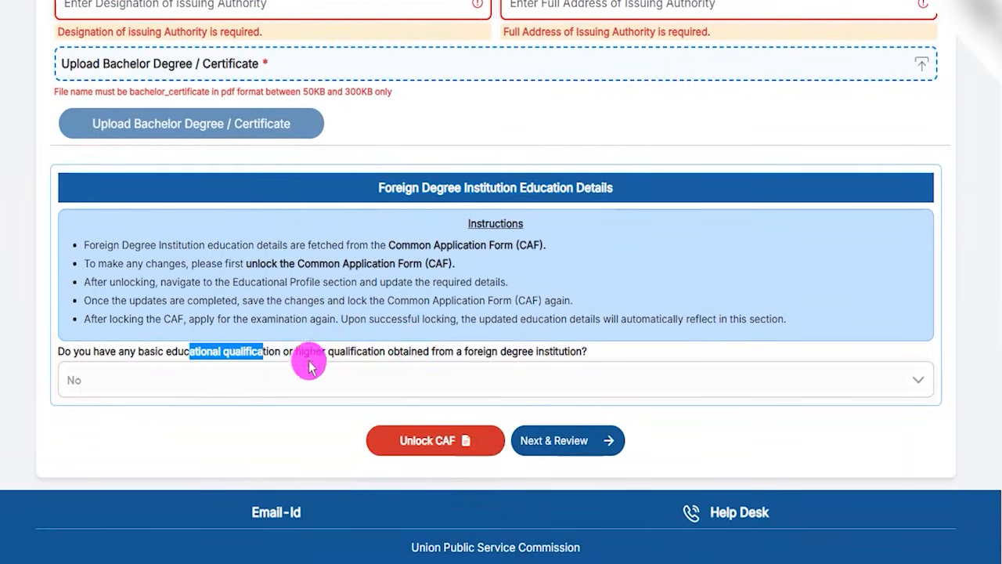
click(268, 378)
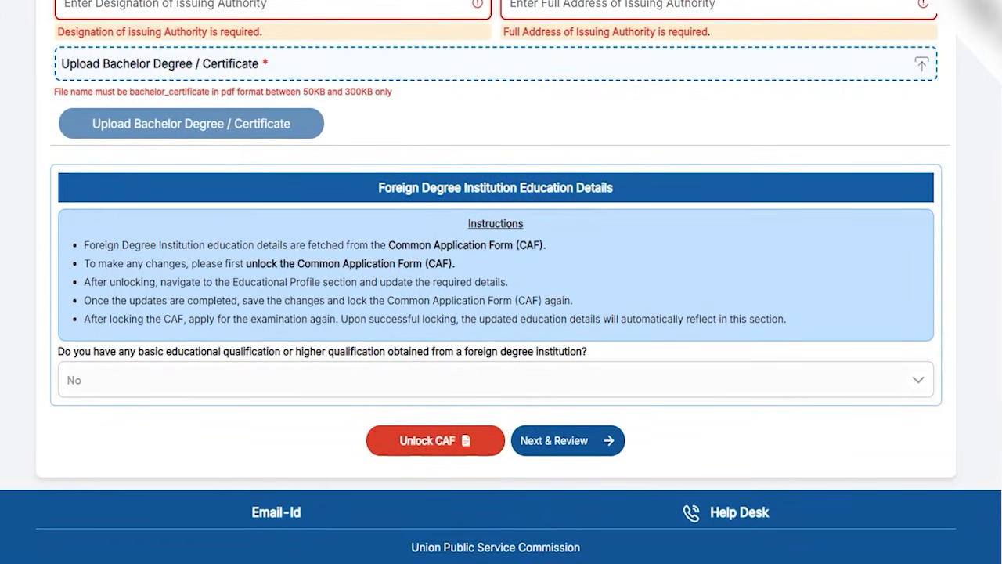
Keep the Common Application Form locked and proceed to the review of the educational qualification details.
drag(178, 437, 361, 441)
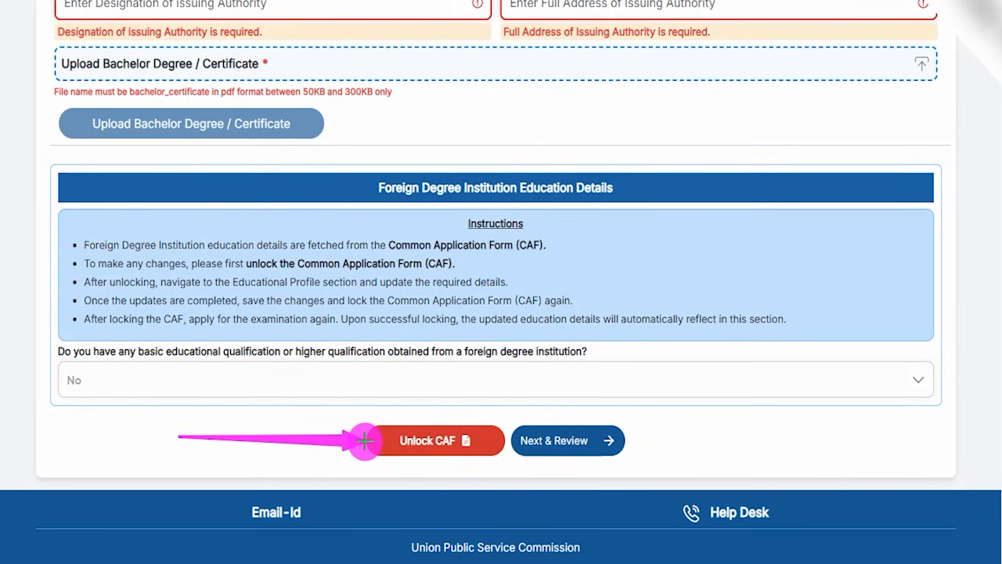
drag(364, 440, 366, 440)
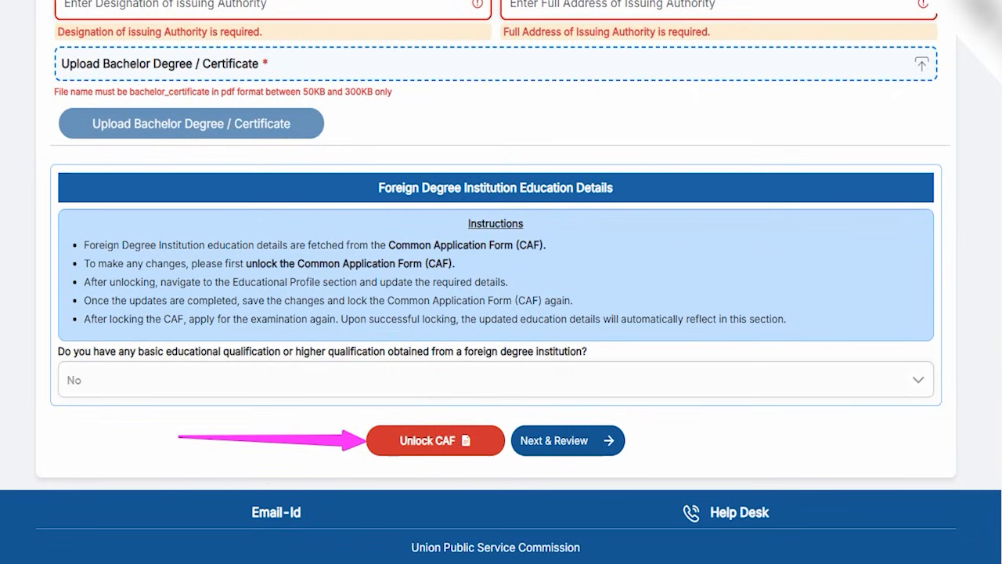
drag(114, 381, 165, 321)
mouse_move(886, 299)
mouse_down()
mouse_move(747, 385)
mouse_move(626, 429)
mouse_up()
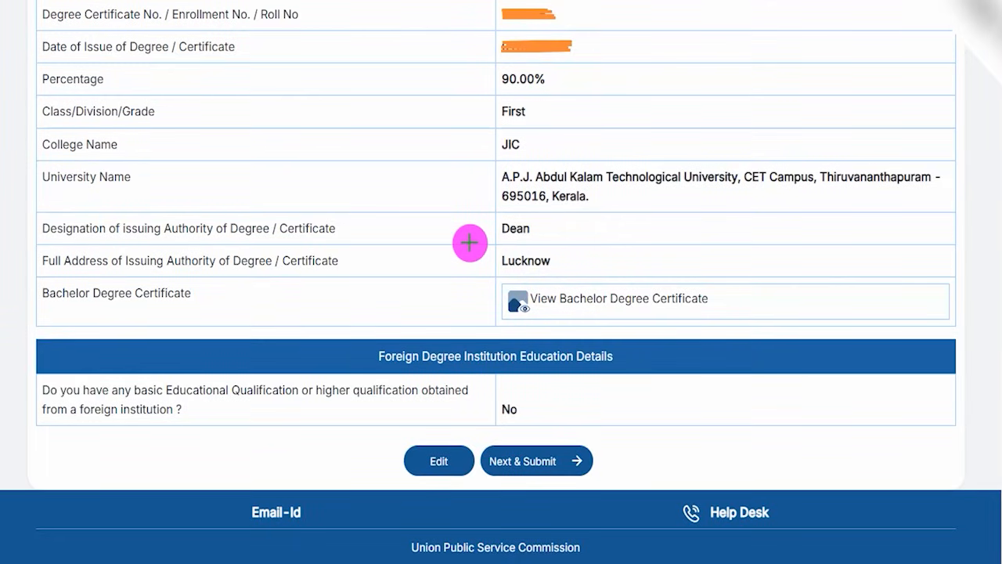
Check the percentage, class, university and issuing authority entries in the educational qualification summary and note the option to edit them.
drag(438, 113, 472, 63)
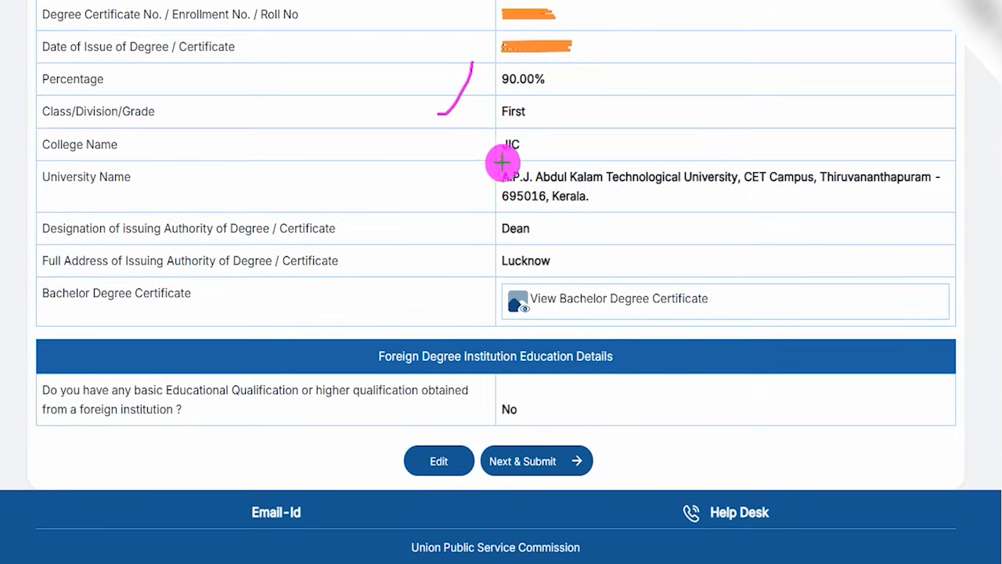
drag(541, 131, 587, 79)
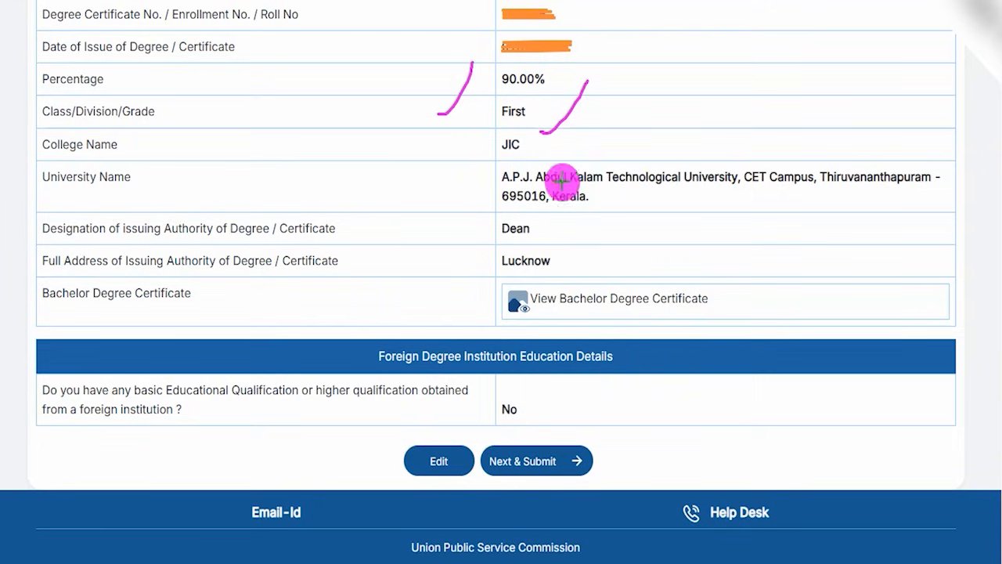
drag(544, 236, 603, 178)
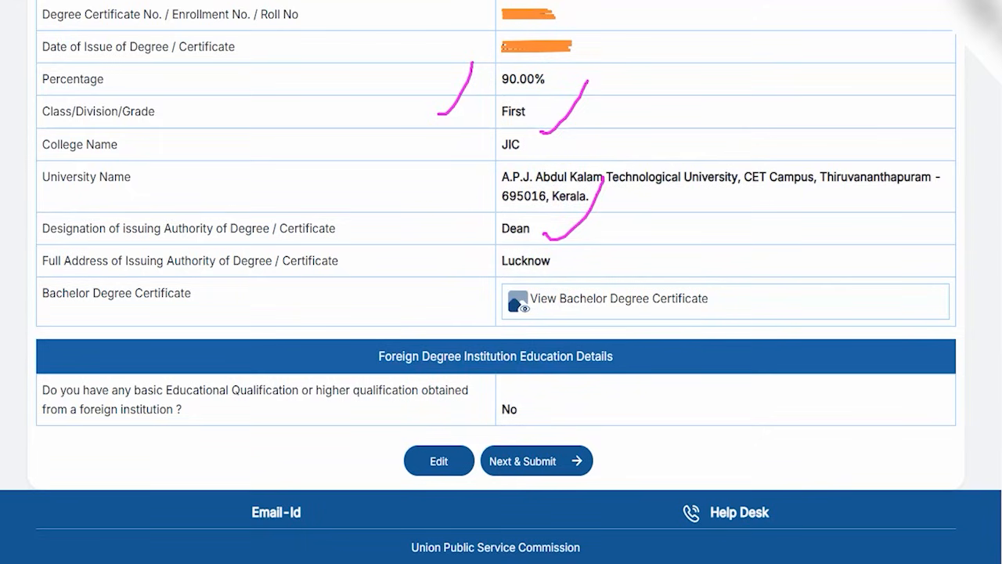
drag(227, 452, 392, 467)
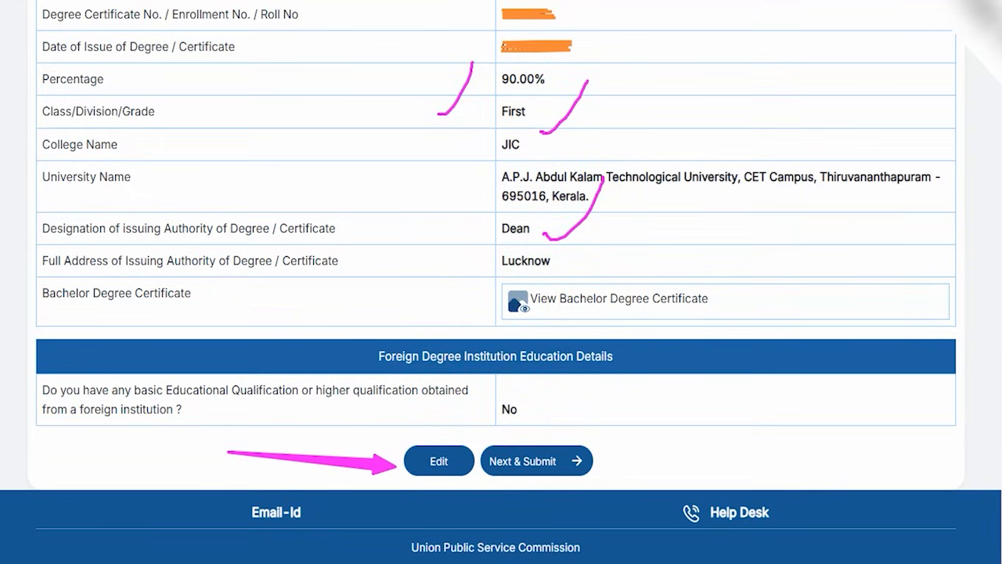
Submit the reviewed educational qualification details for the Civil Services (Preliminary) Examination 2026 and confirm the submission.
mouse_move(730, 377)
mouse_down()
mouse_move(593, 441)
mouse_move(586, 454)
mouse_move(567, 450)
mouse_up()
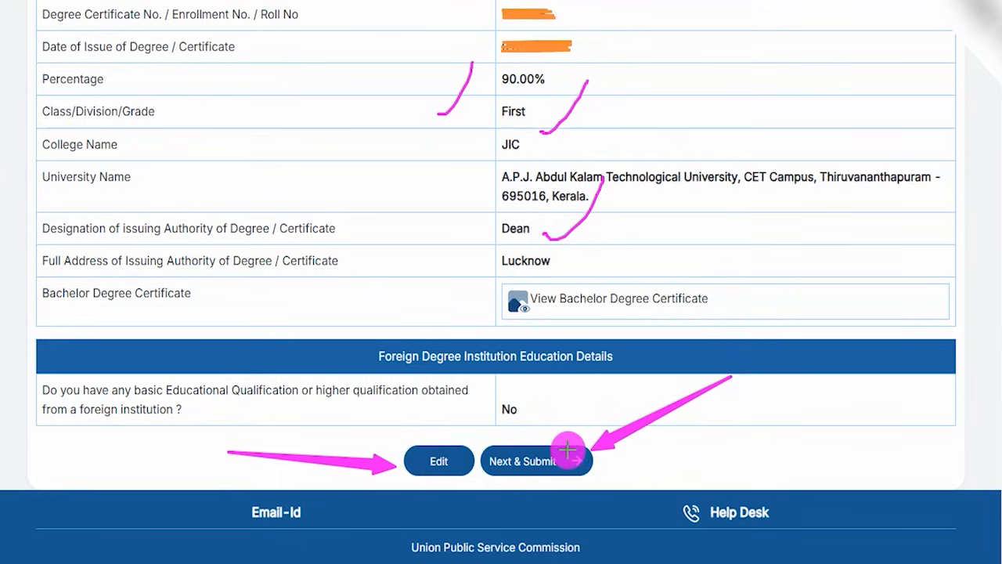
click(568, 452)
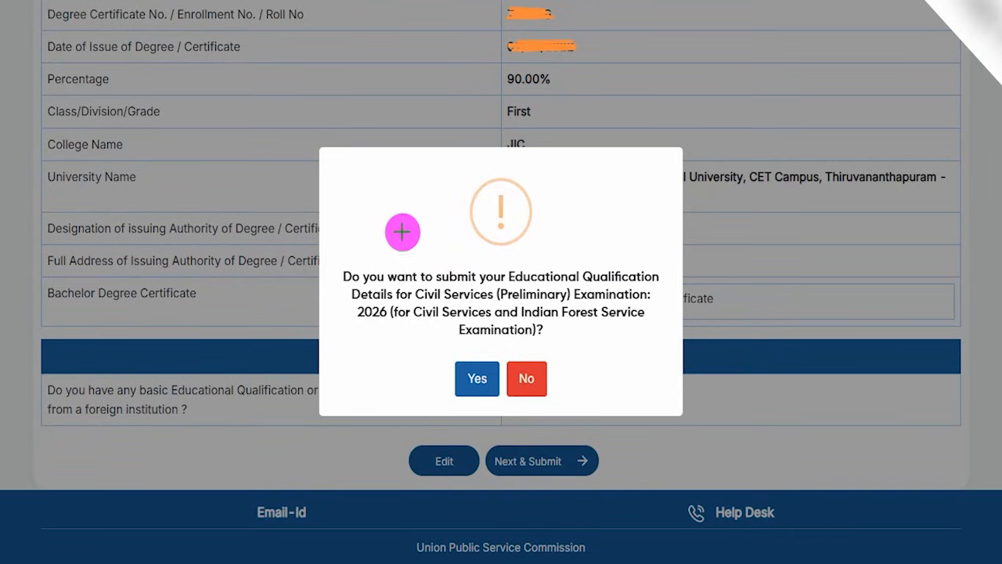
drag(402, 229, 442, 183)
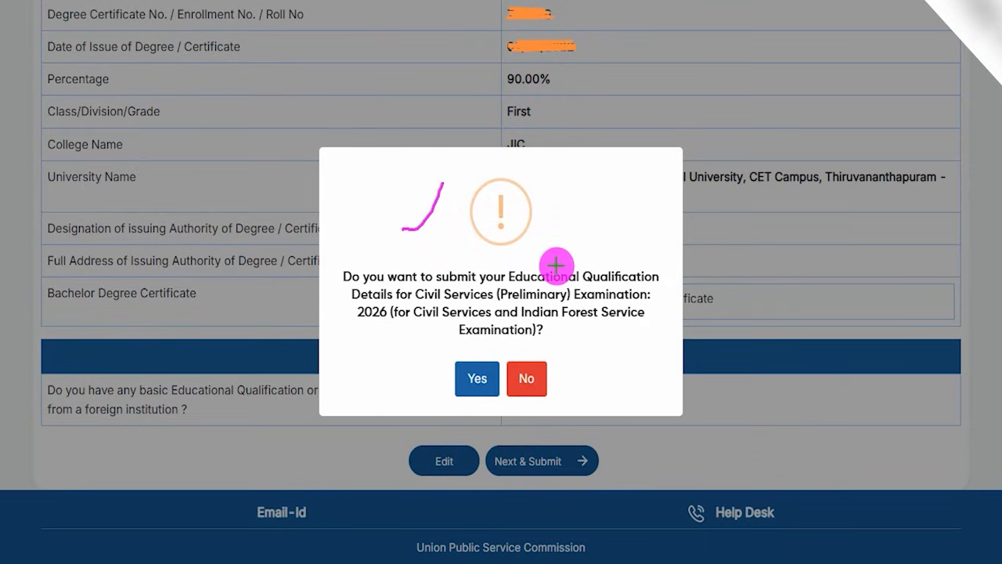
drag(552, 267, 581, 221)
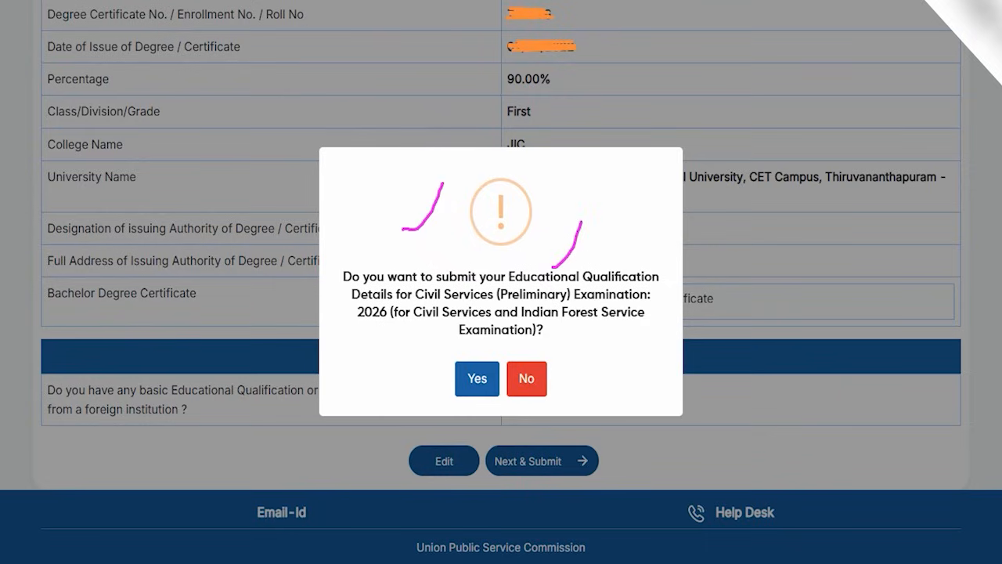
drag(337, 332, 446, 369)
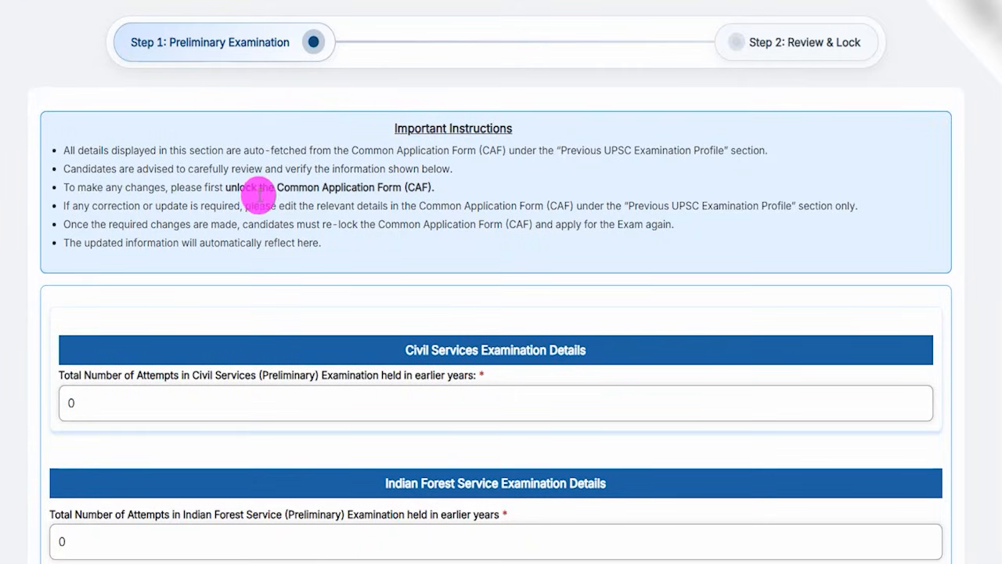
Examine the fields for the number of earlier attempts in the Civil Services and Indian Forest Service preliminary examinations.
scroll(332, 205, down, 2)
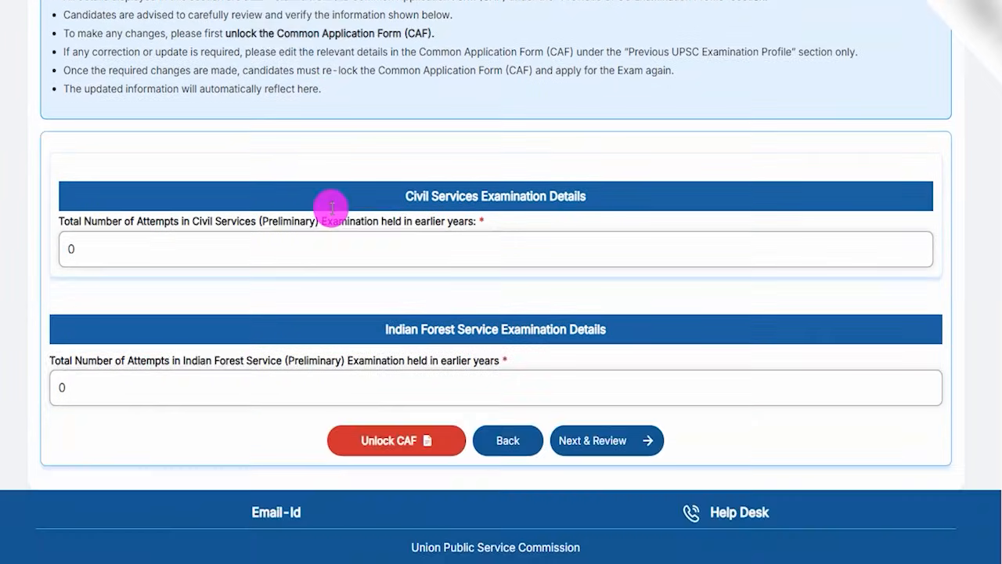
drag(406, 202, 512, 196)
drag(197, 360, 357, 364)
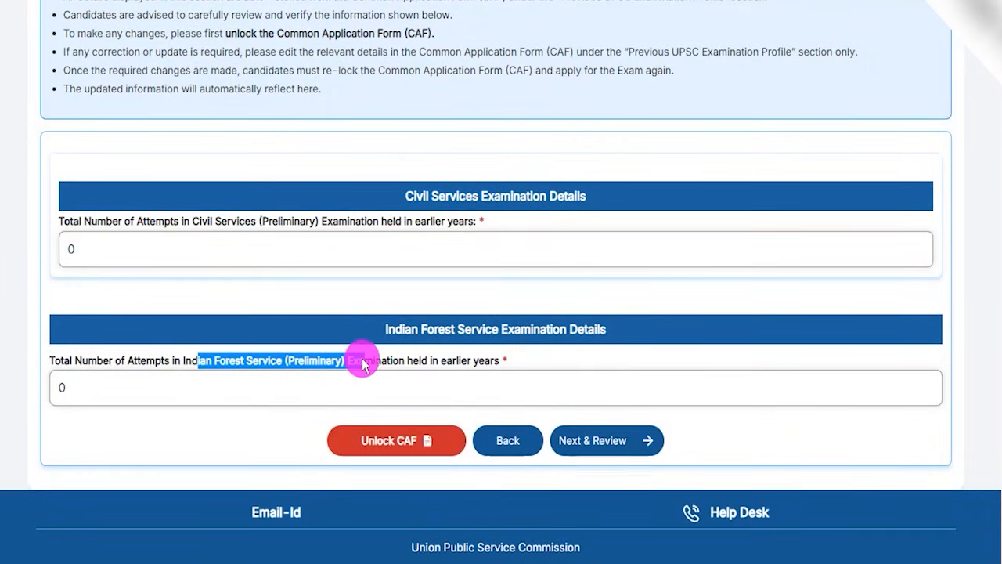
click(362, 365)
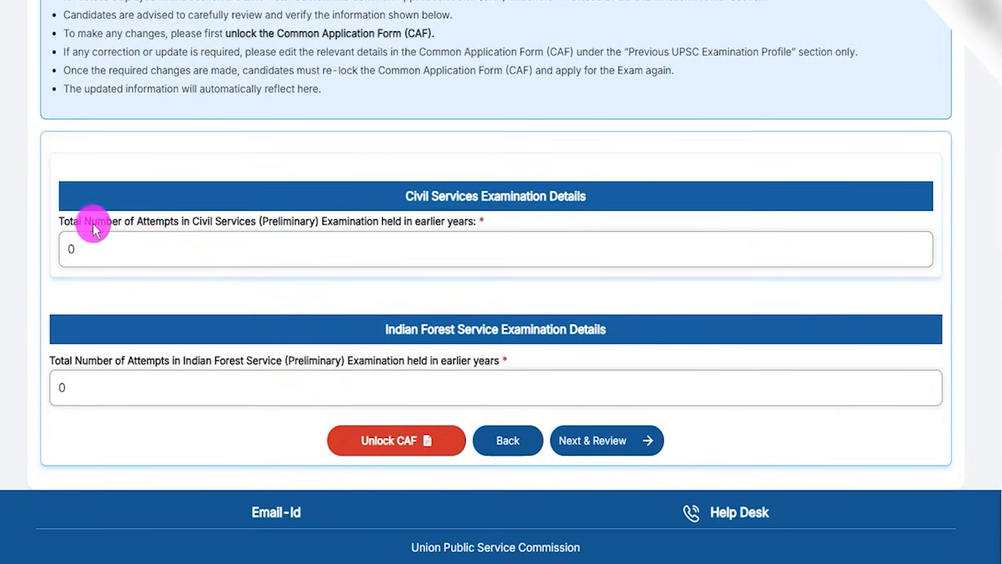
drag(90, 227, 416, 226)
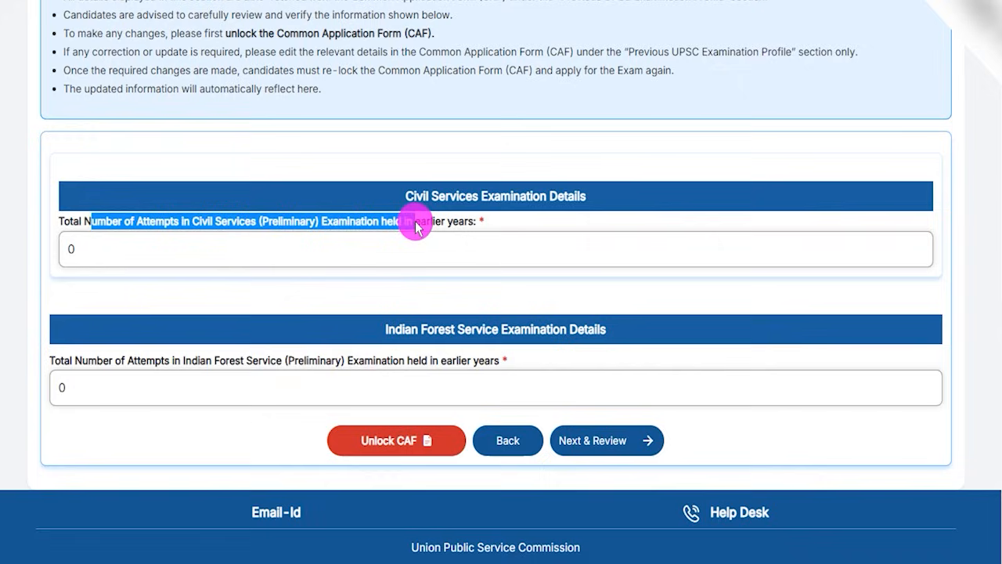
click(156, 251)
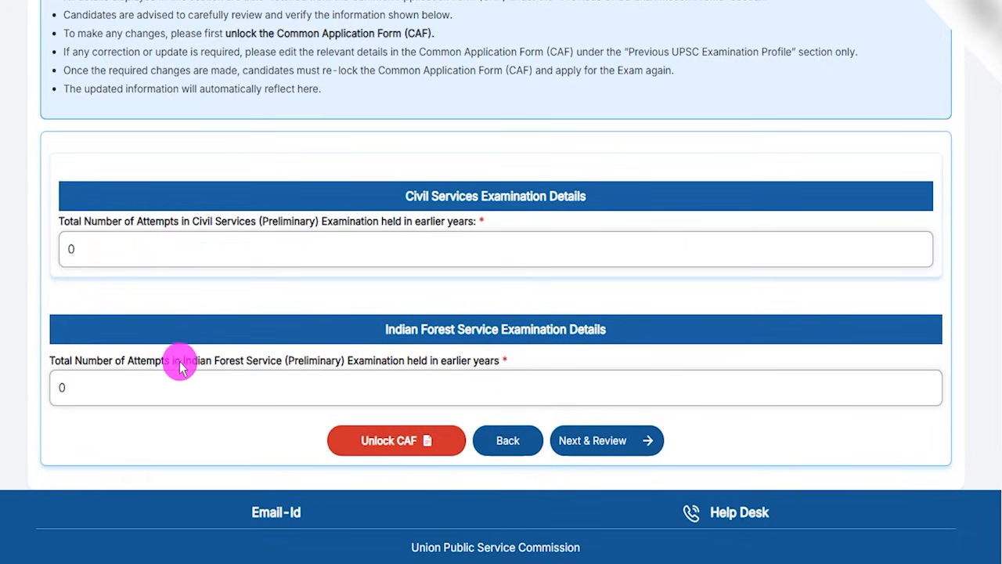
drag(140, 364, 412, 362)
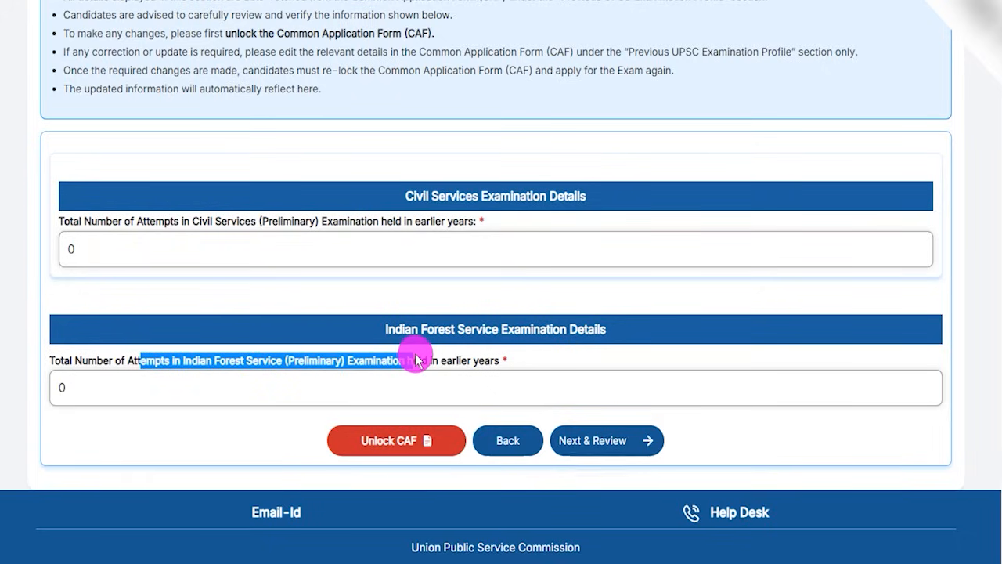
click(108, 391)
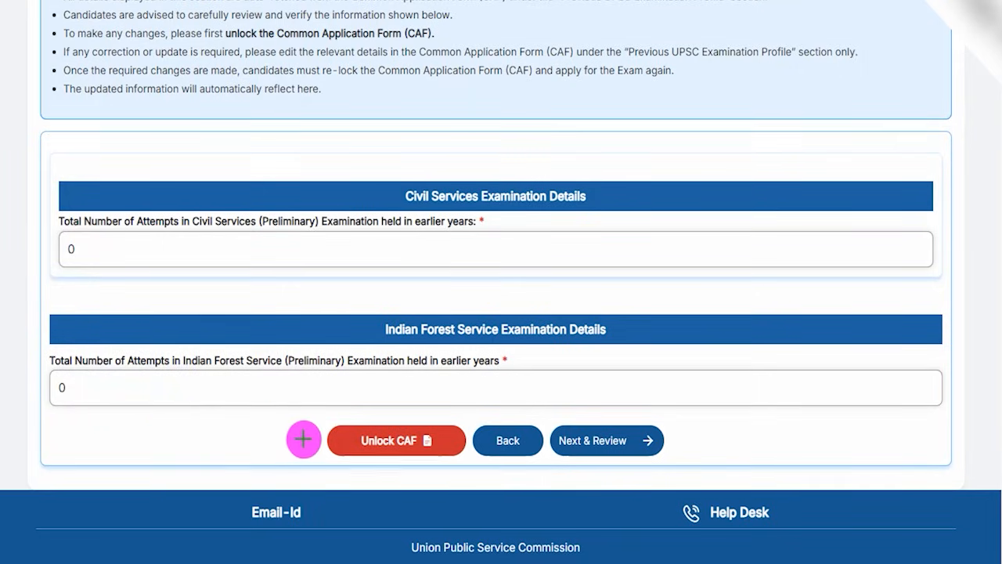
Keep the Common Application Form locked and proceed to the review of the preliminary examination attempt details.
drag(161, 431, 321, 442)
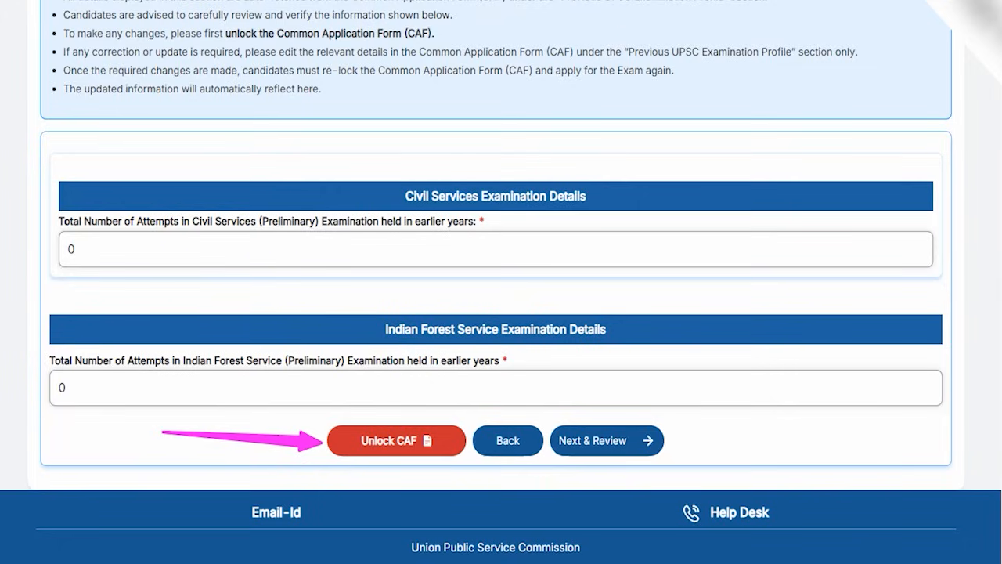
drag(86, 252, 119, 210)
drag(79, 387, 122, 329)
drag(840, 253, 663, 428)
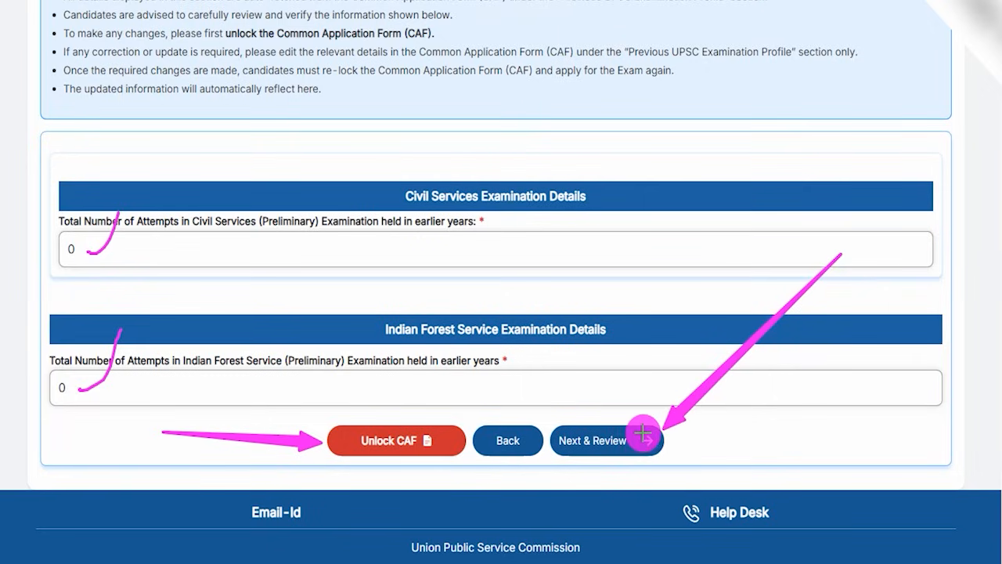
click(643, 435)
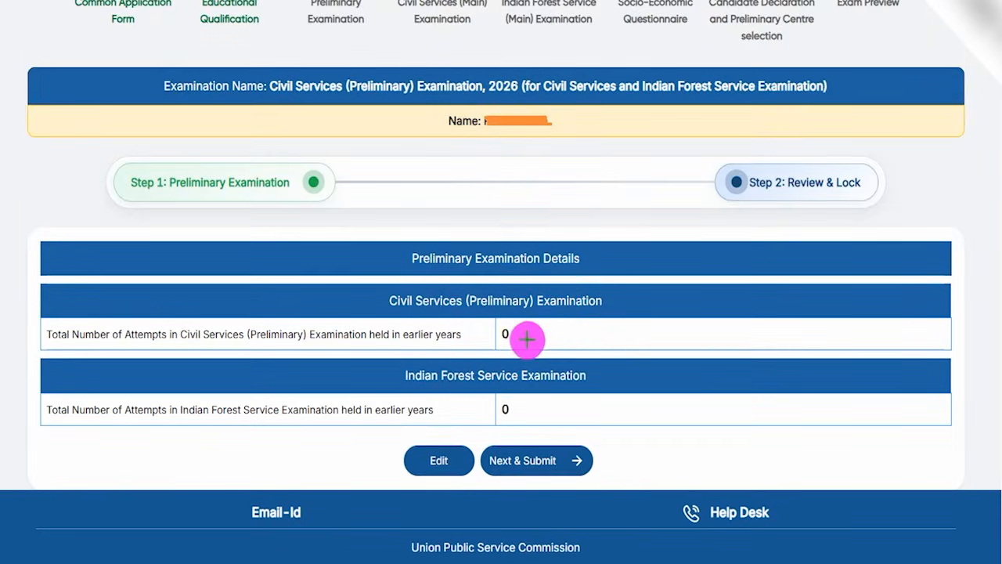
Check both attempt entries in the preliminary examination summary, submit the details and confirm the submission.
drag(525, 341, 548, 307)
drag(535, 402, 567, 350)
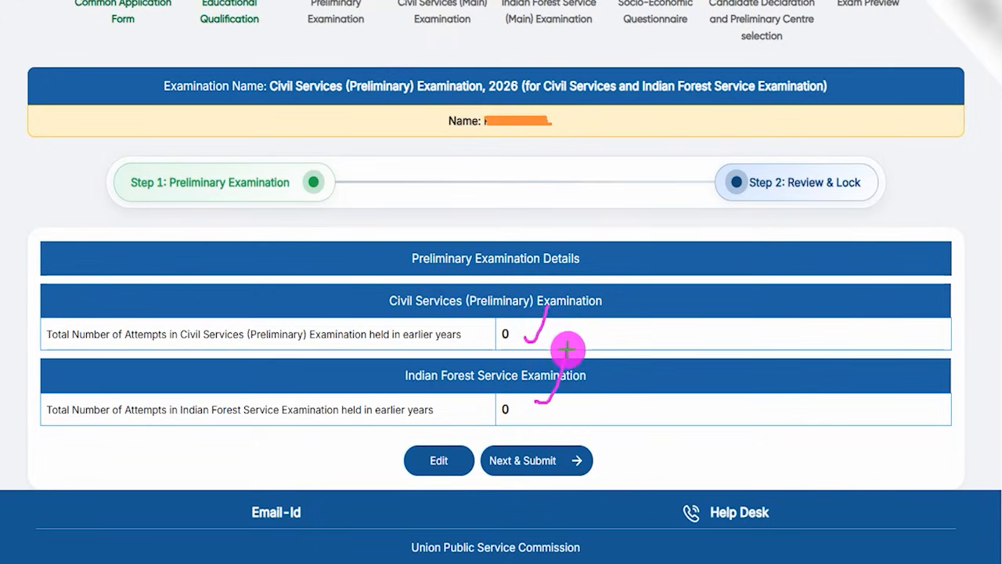
drag(263, 445, 395, 460)
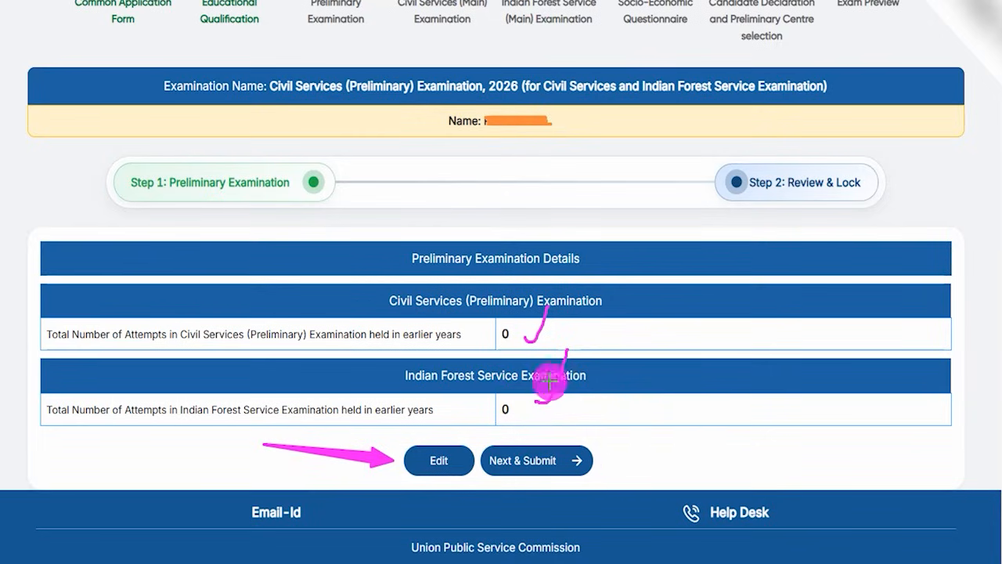
drag(762, 447, 574, 454)
click(567, 453)
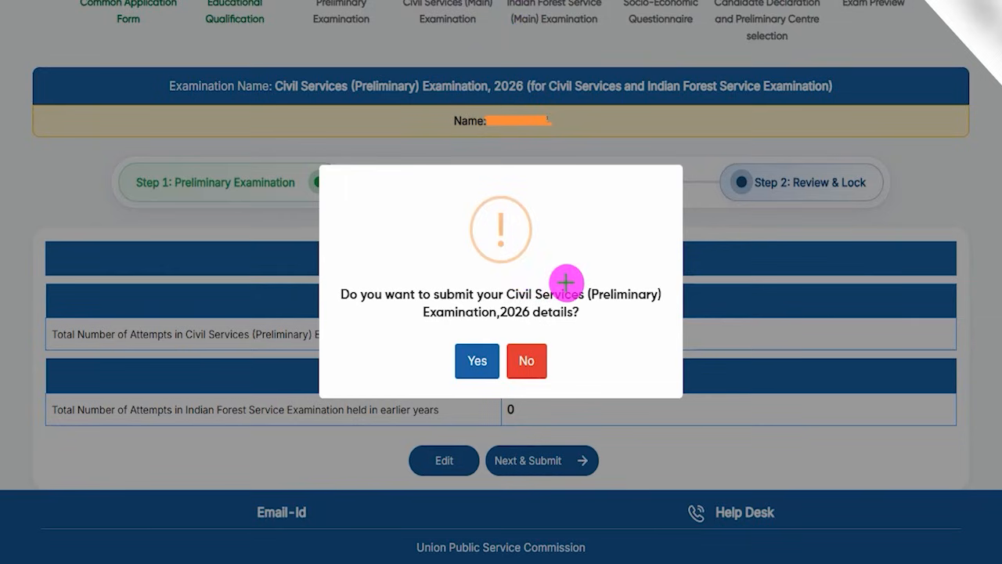
drag(554, 278, 580, 220)
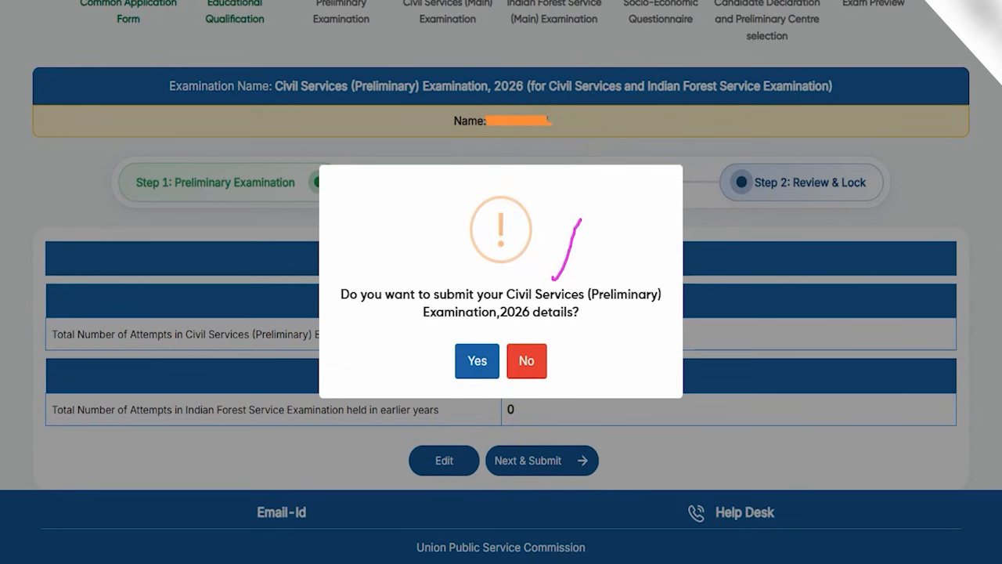
click(474, 361)
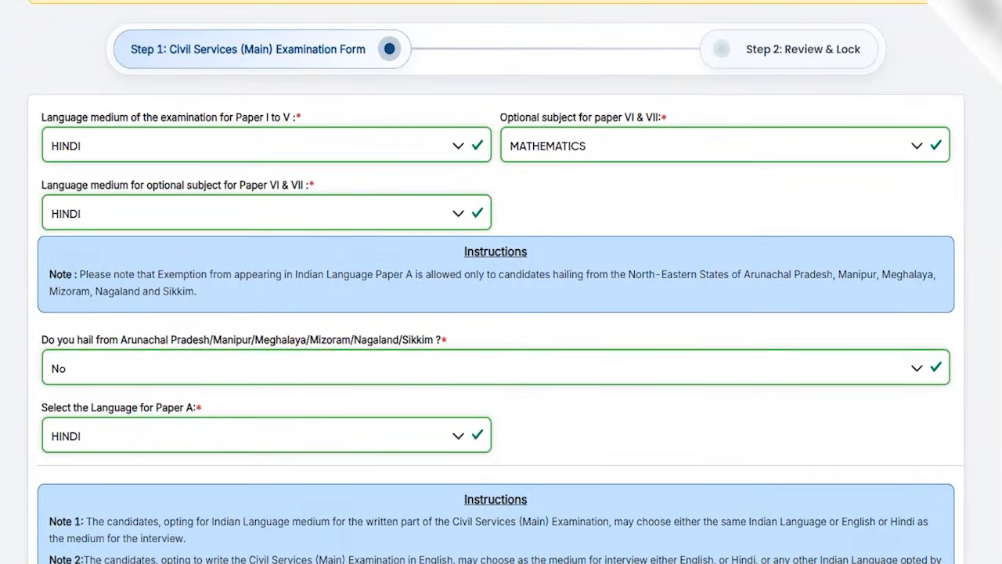
Choose Hindi as the language medium for Papers I to V and for optional Papers VI and VII, keeping Mathematics as the optional subject.
drag(269, 69, 312, 33)
click(201, 156)
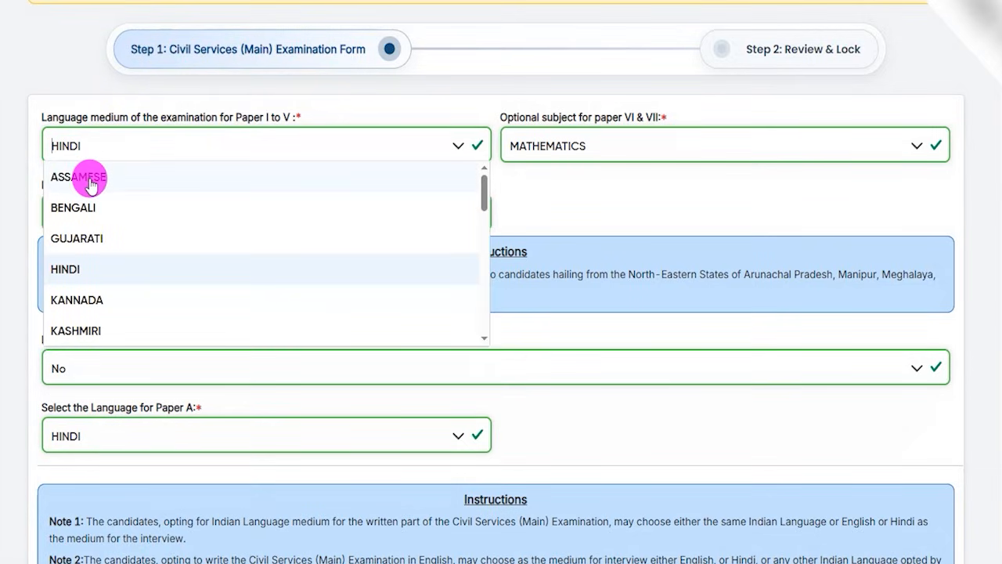
click(72, 266)
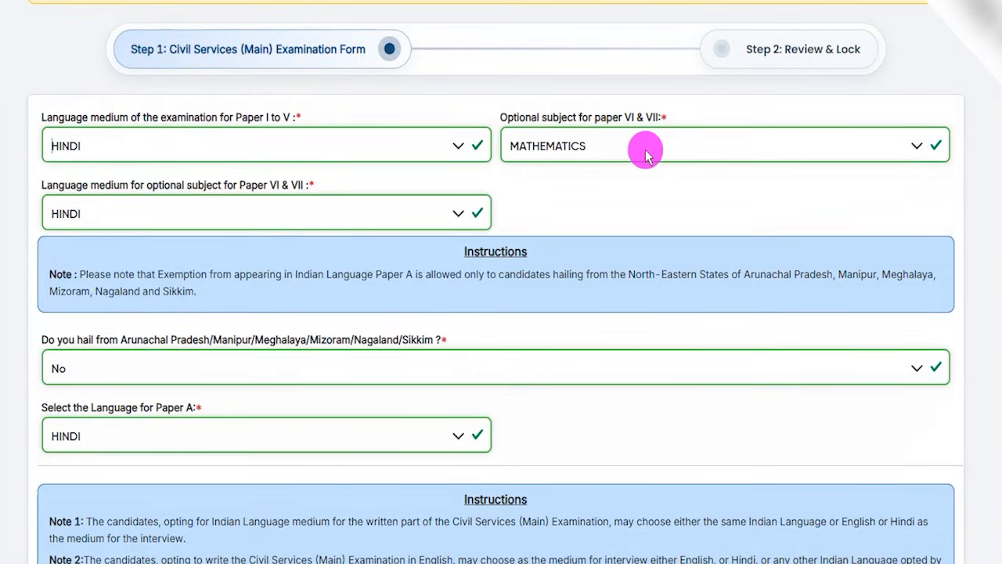
click(611, 142)
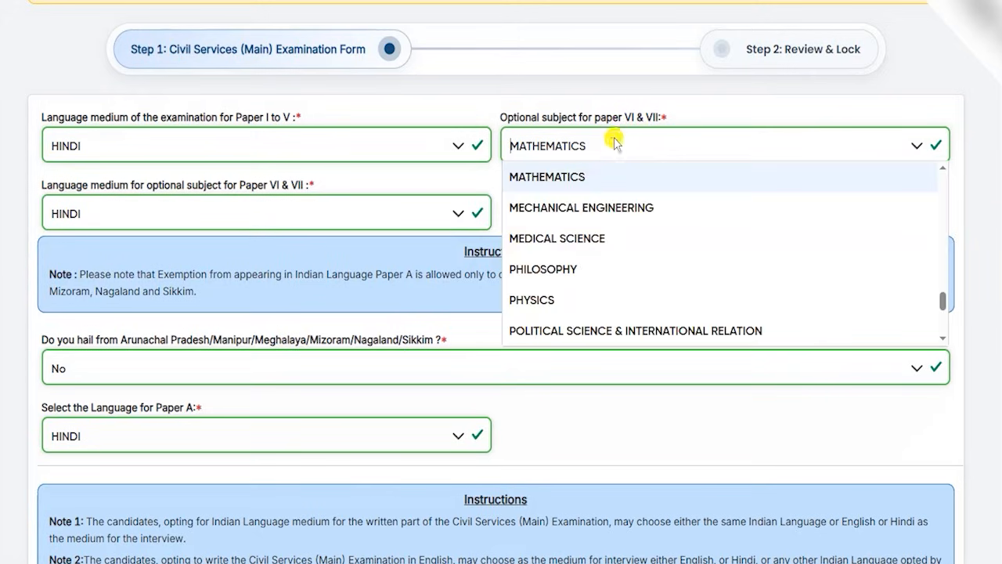
click(123, 215)
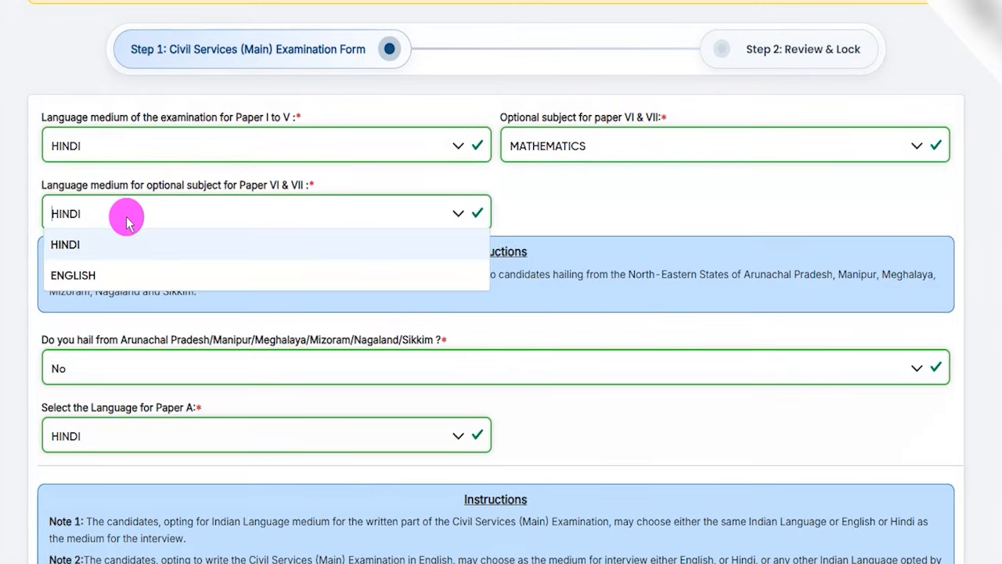
click(100, 249)
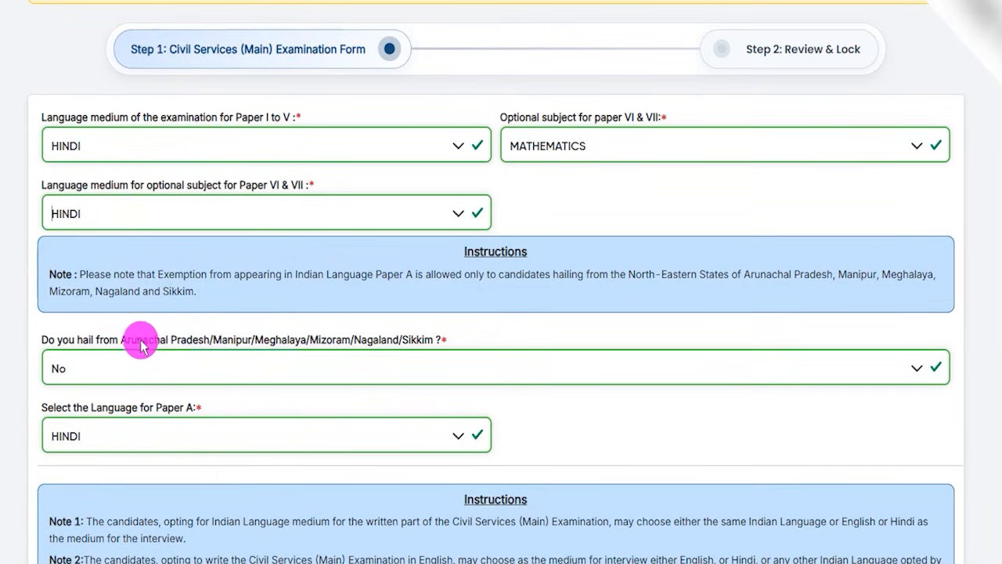
Answer Yes to the question about hailing from Arunachal Pradesh, Manipur, Meghalaya, Mizoram, Nagaland or Sikkim.
drag(130, 340, 311, 342)
click(224, 340)
drag(355, 339, 435, 337)
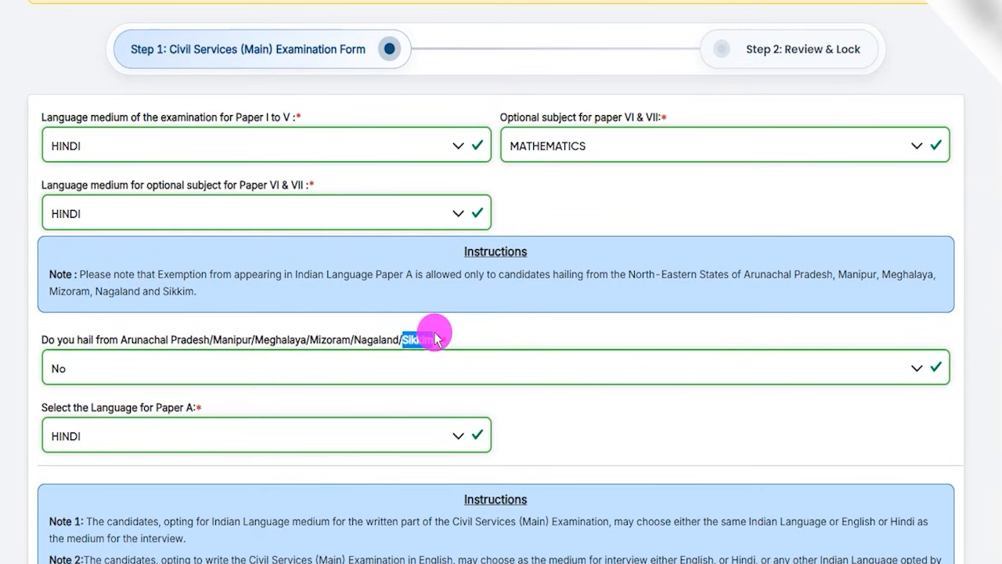
scroll(434, 338, down, 2)
click(127, 217)
click(88, 246)
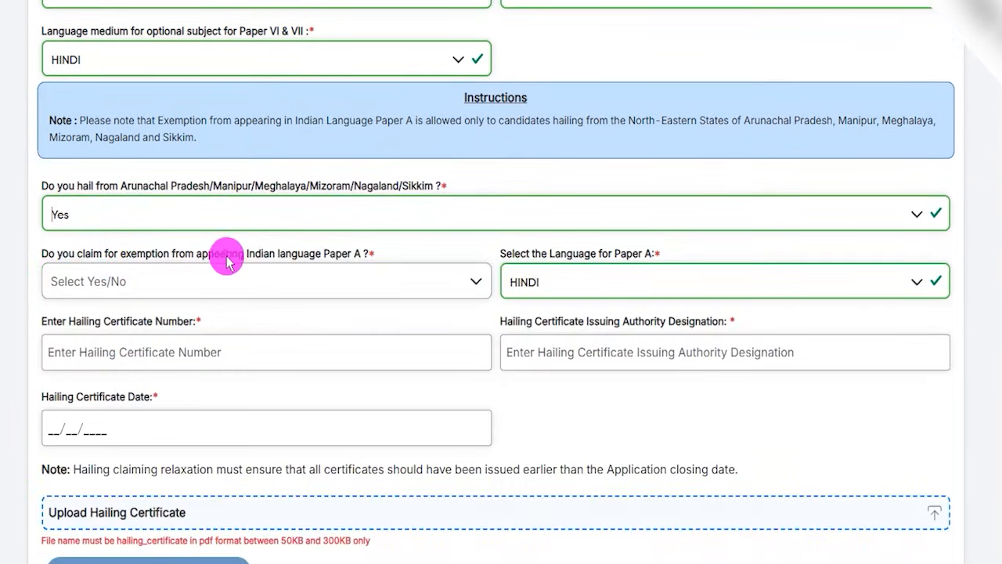
Claim exemption from Indian language Paper A by answering Yes and acknowledge the note on eligible states.
drag(310, 261, 352, 255)
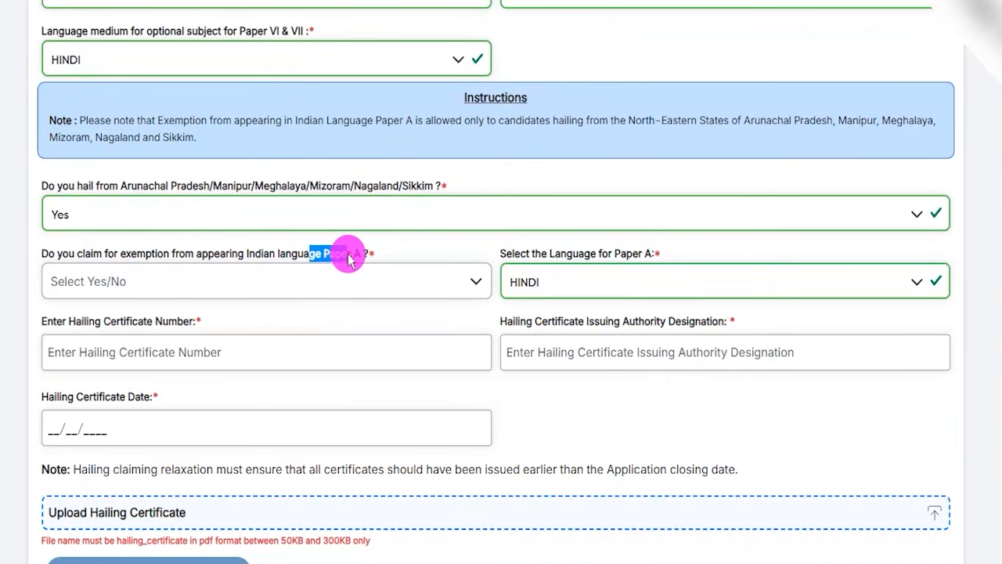
click(181, 281)
click(67, 315)
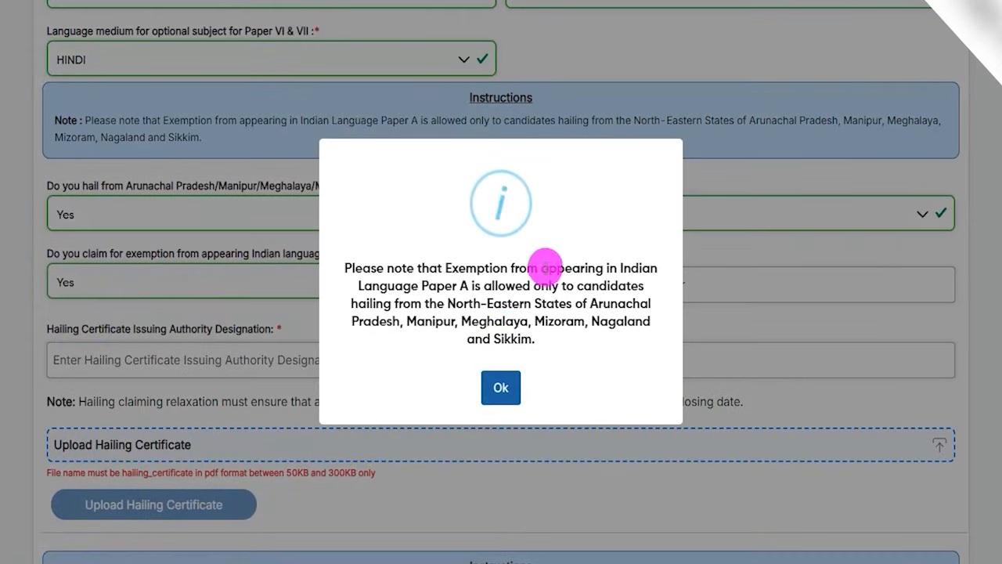
click(501, 385)
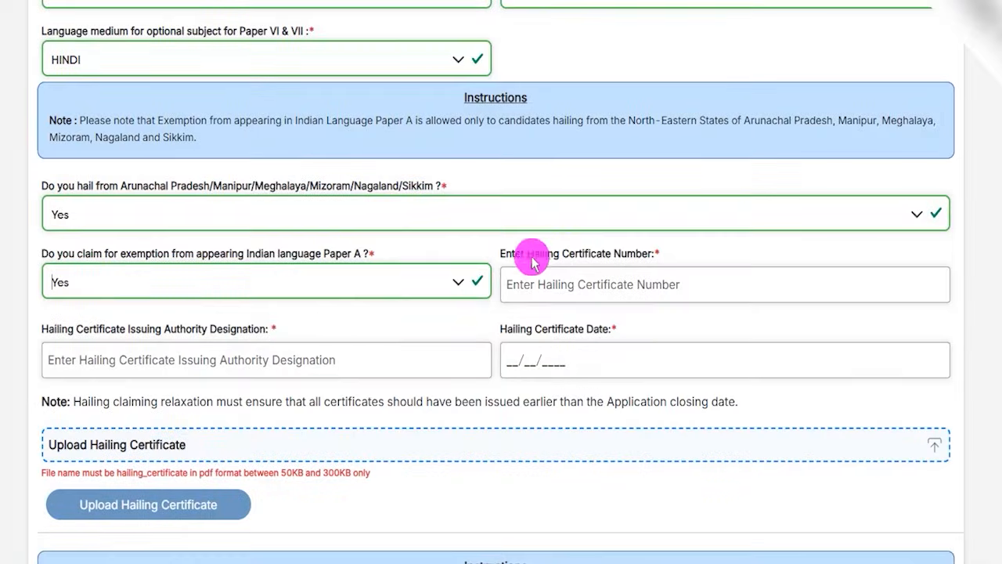
Examine the hailing certificate's number, issuing authority designation and date fields without filling them in.
drag(524, 254, 631, 259)
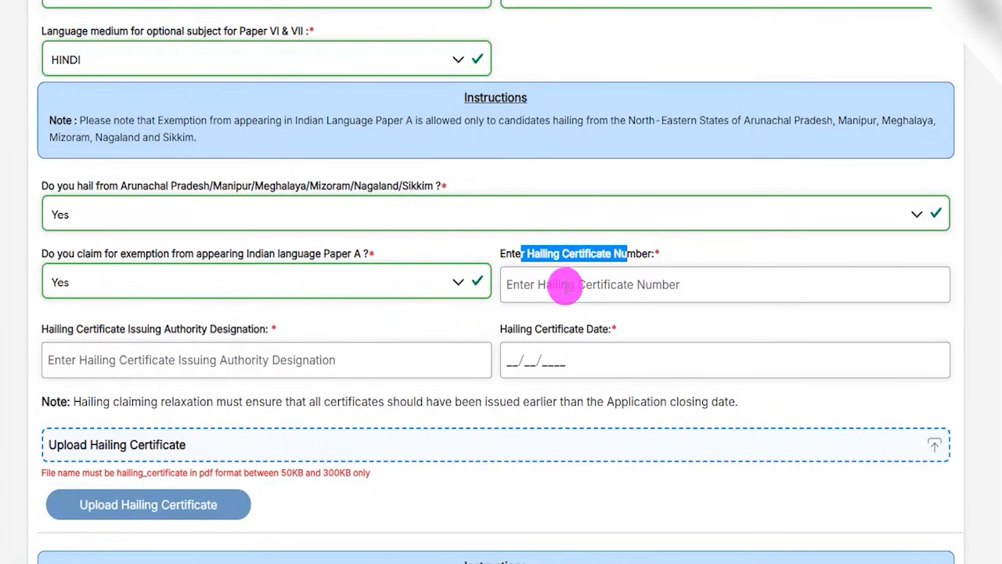
click(564, 286)
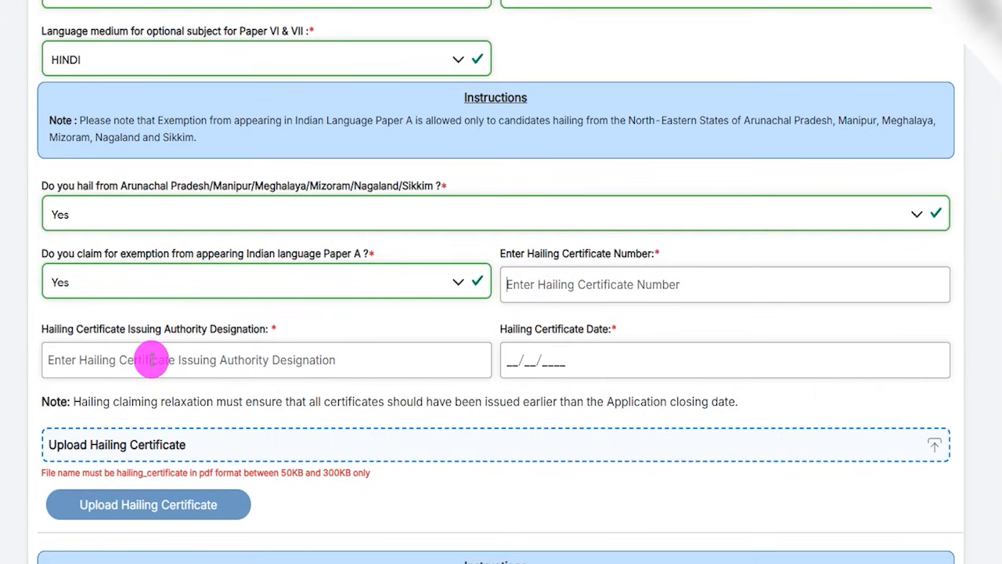
click(123, 330)
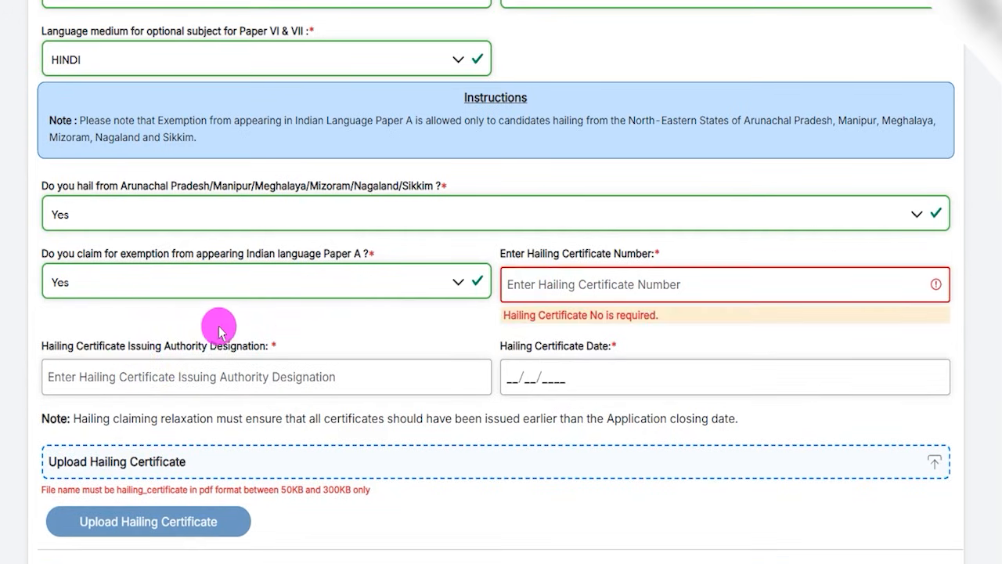
click(548, 378)
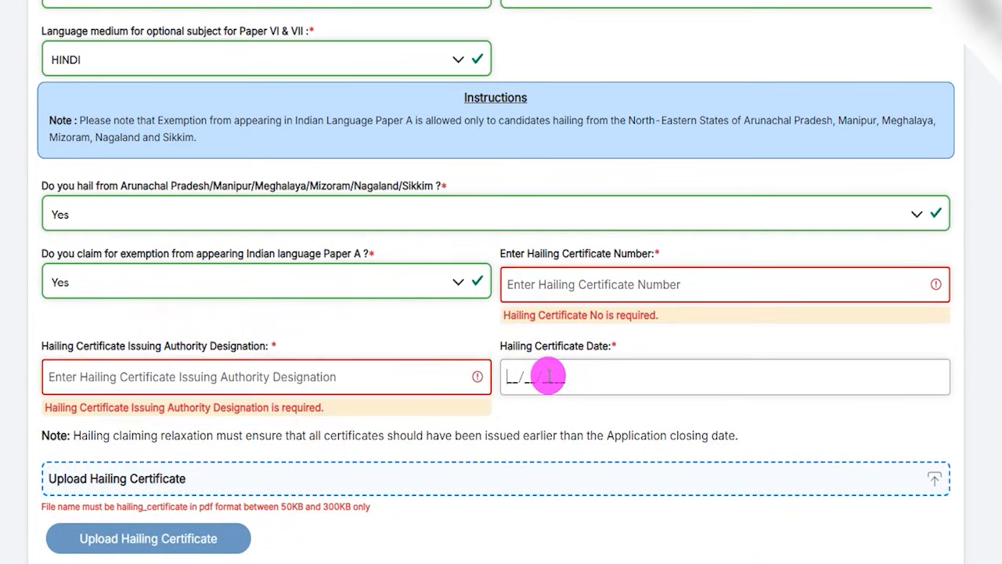
Change the Indian language Paper A exemption claim to No and answer No to hailing from the listed North-Eastern states.
click(181, 287)
click(73, 342)
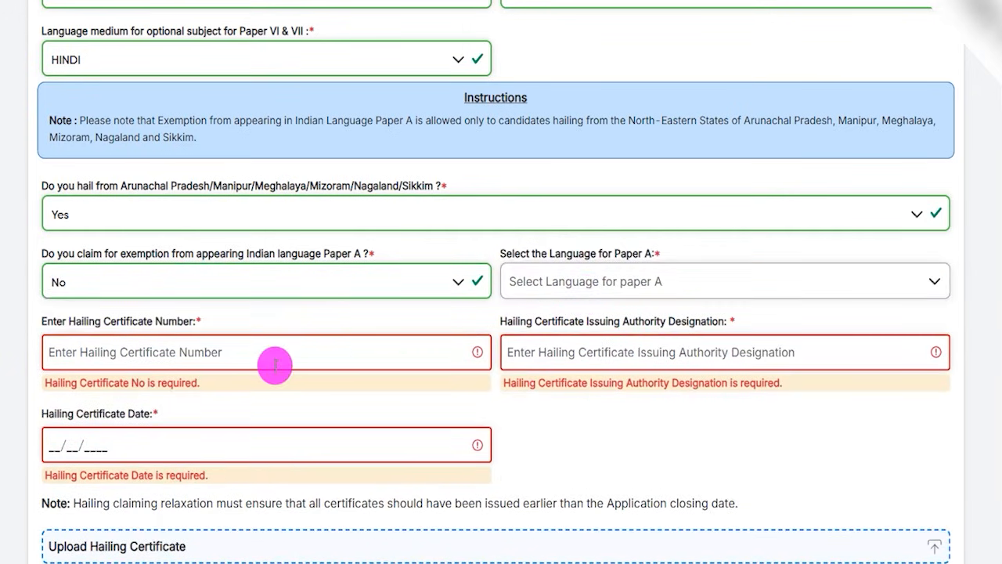
drag(188, 191, 321, 185)
click(180, 213)
click(76, 273)
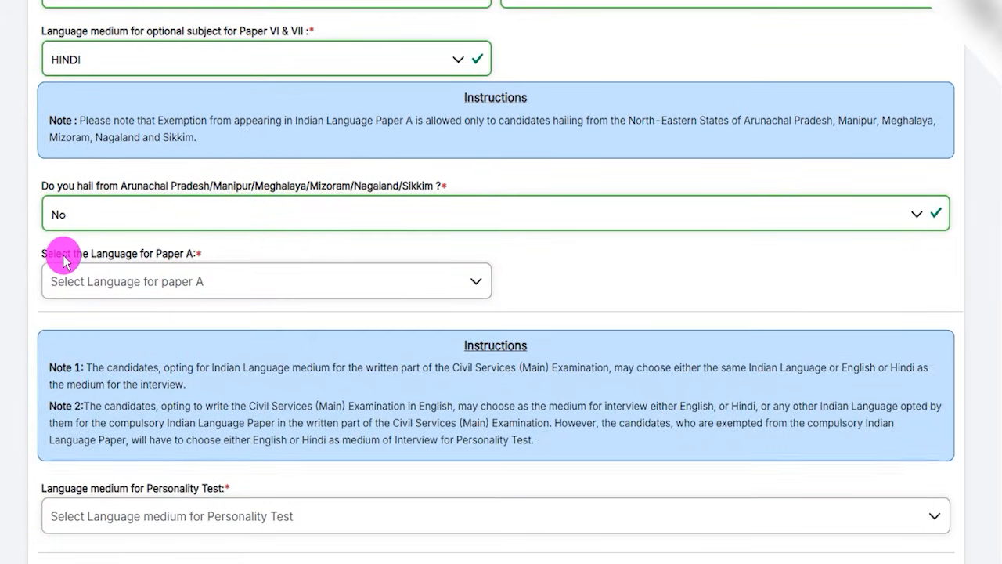
Choose Hindi as the language for Paper A.
drag(58, 259, 146, 259)
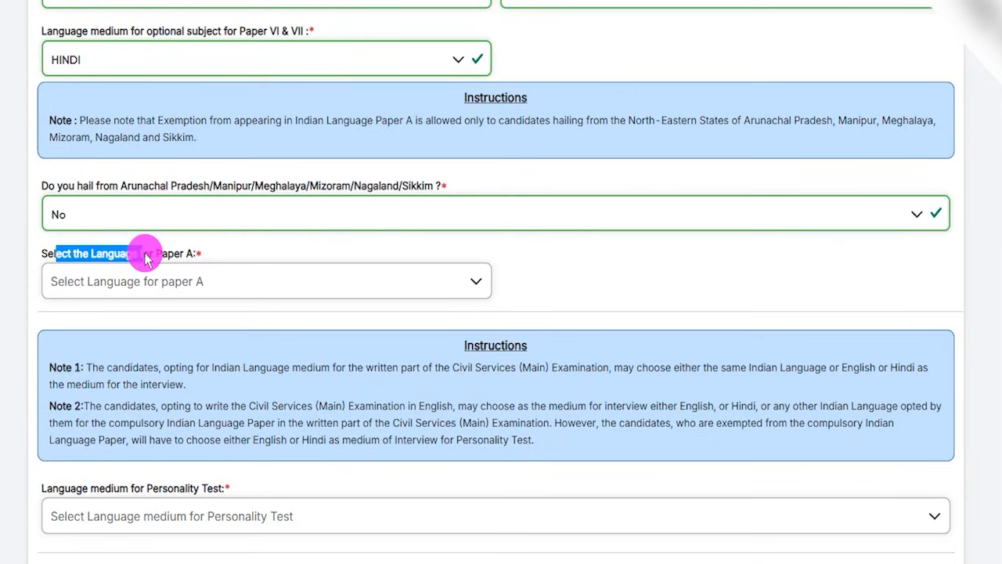
click(144, 283)
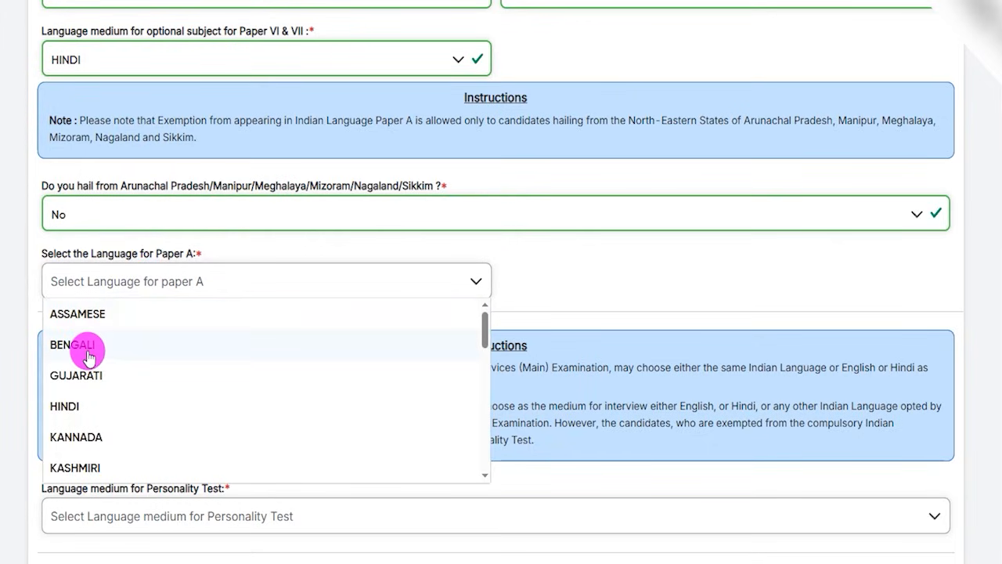
click(81, 414)
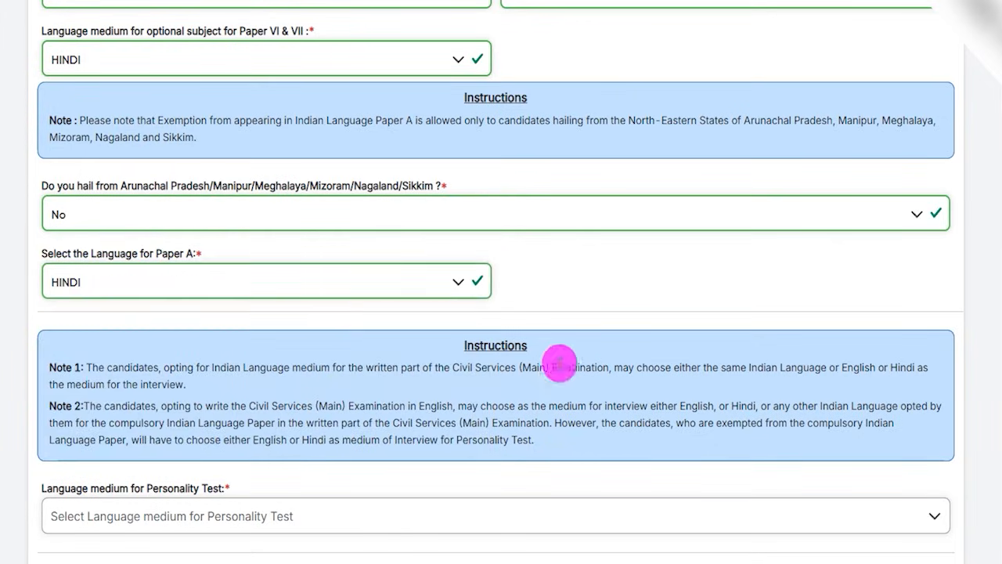
Read the interview language notes and choose Hindi as the language medium for the Personality Test.
scroll(552, 356, down, 1)
drag(474, 294, 366, 291)
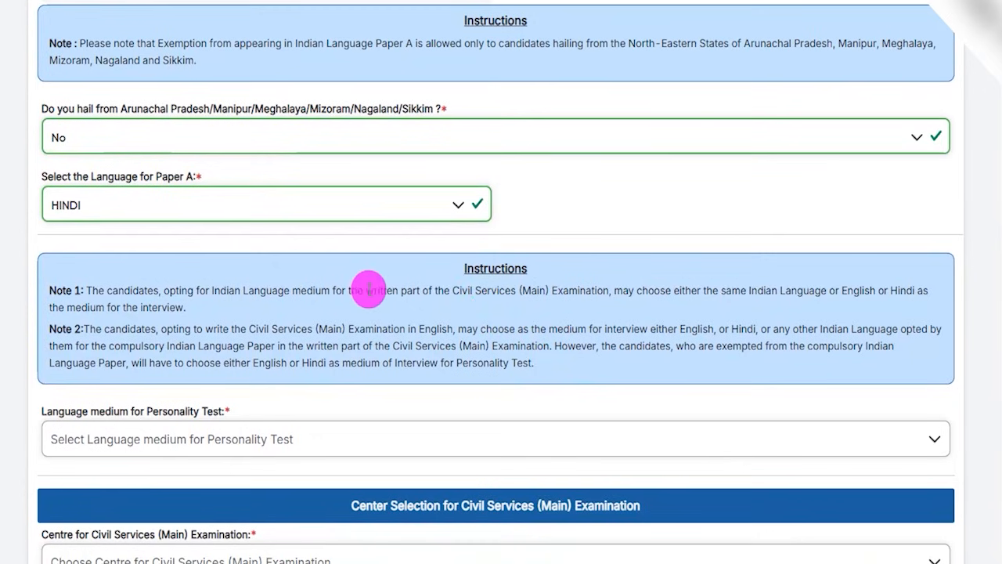
scroll(342, 329, down, 2)
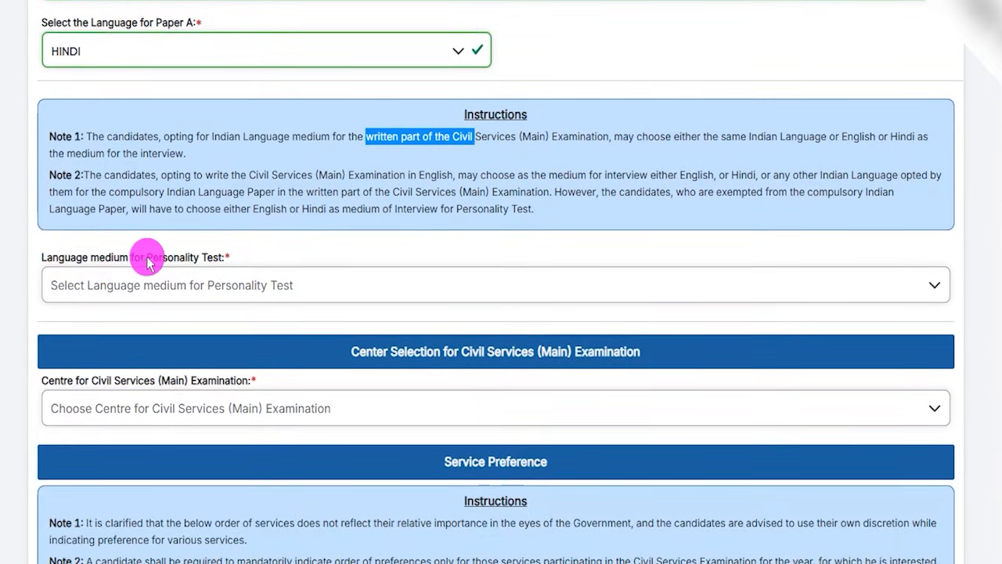
click(160, 283)
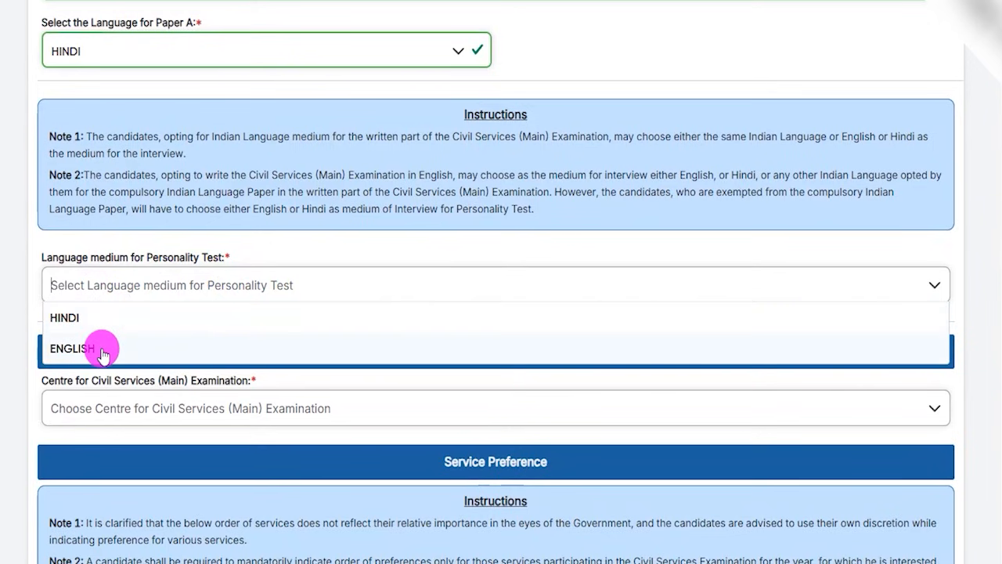
click(80, 319)
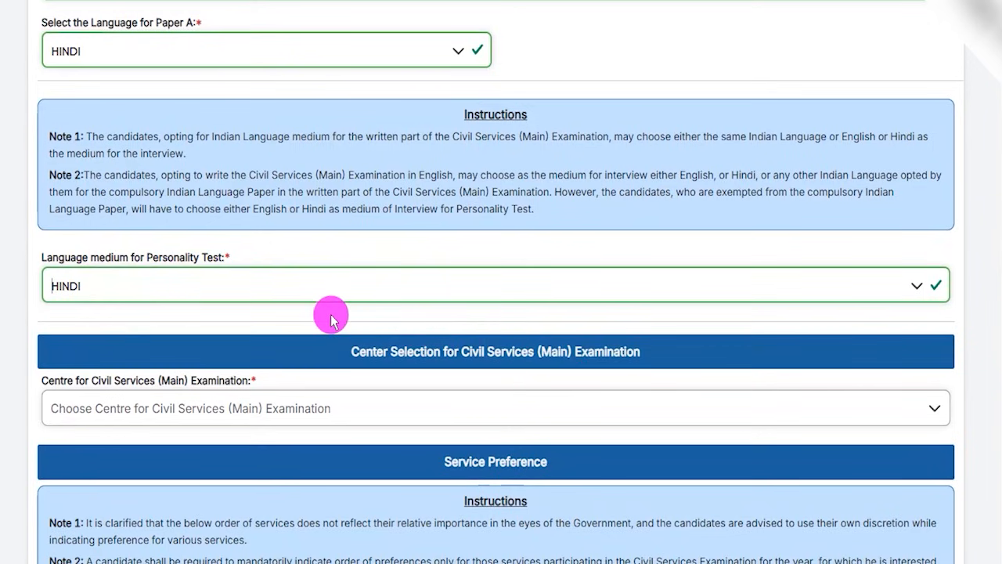
Choose Kolkata as the centre for the Civil Services (Main) Examination.
scroll(324, 321, down, 2)
drag(61, 227, 182, 229)
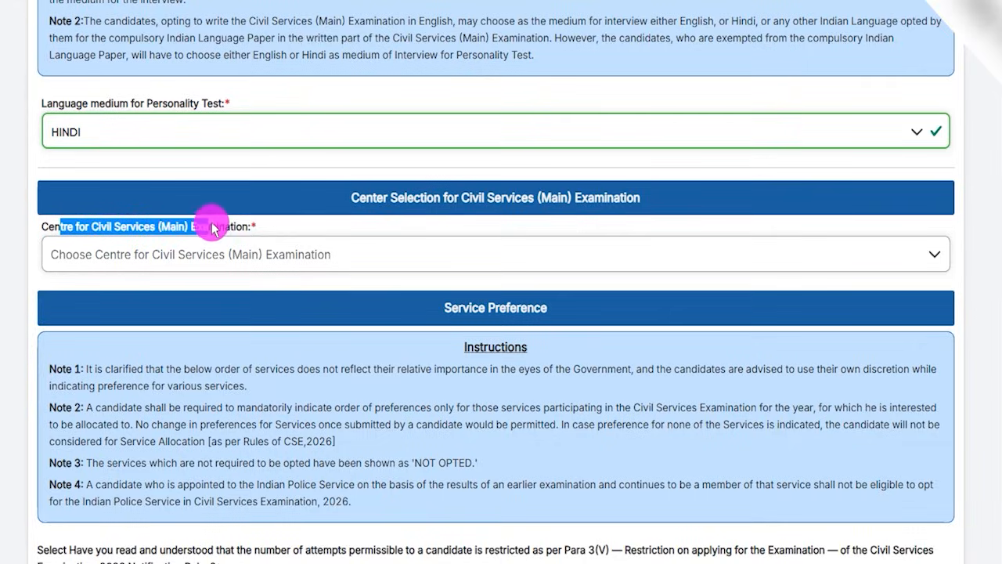
click(127, 252)
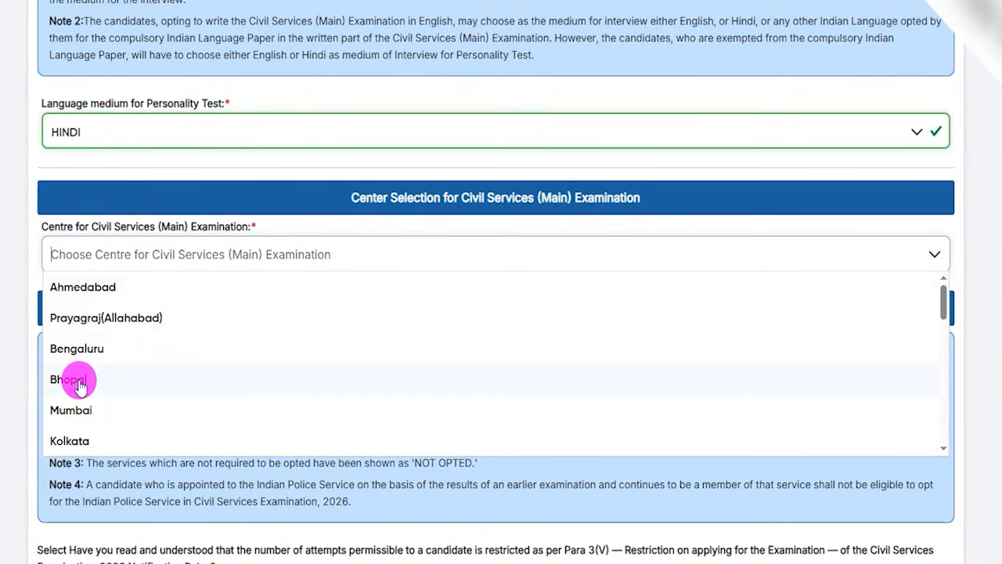
click(78, 438)
Read the service preference instructions and answer Yes to having understood the Para 3(V) restriction on the number of attempts.
scroll(450, 352, down, 1)
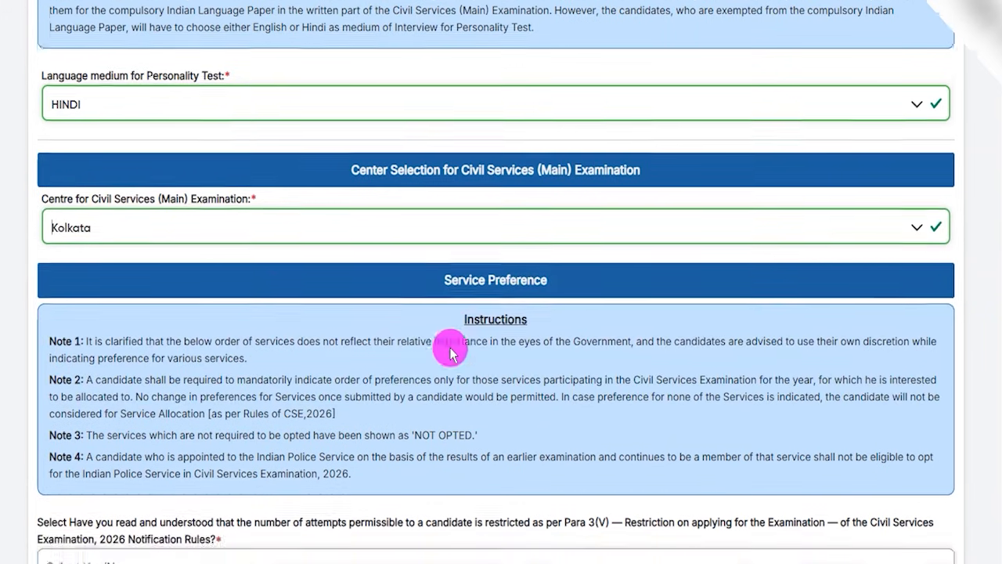
scroll(450, 352, down, 4)
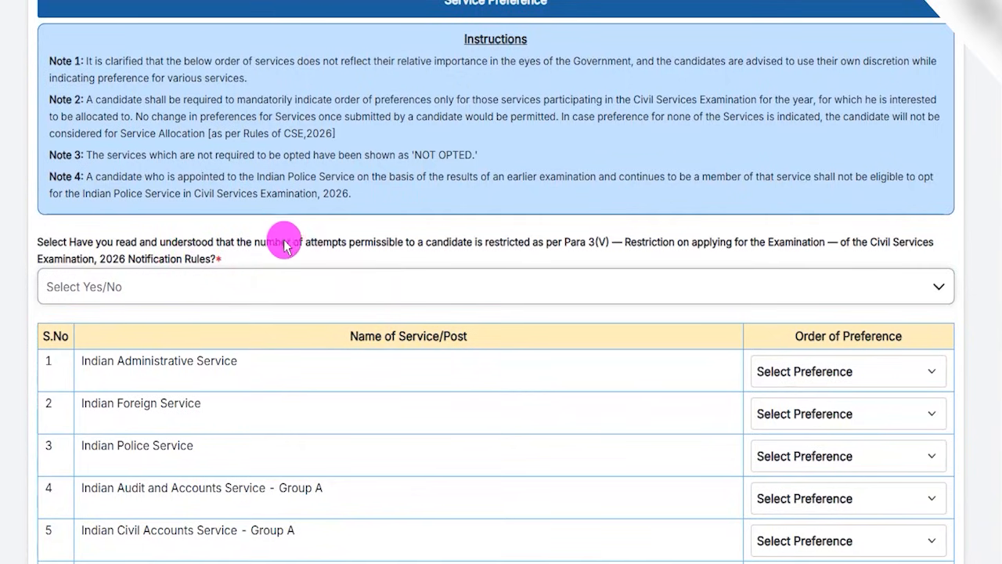
click(194, 291)
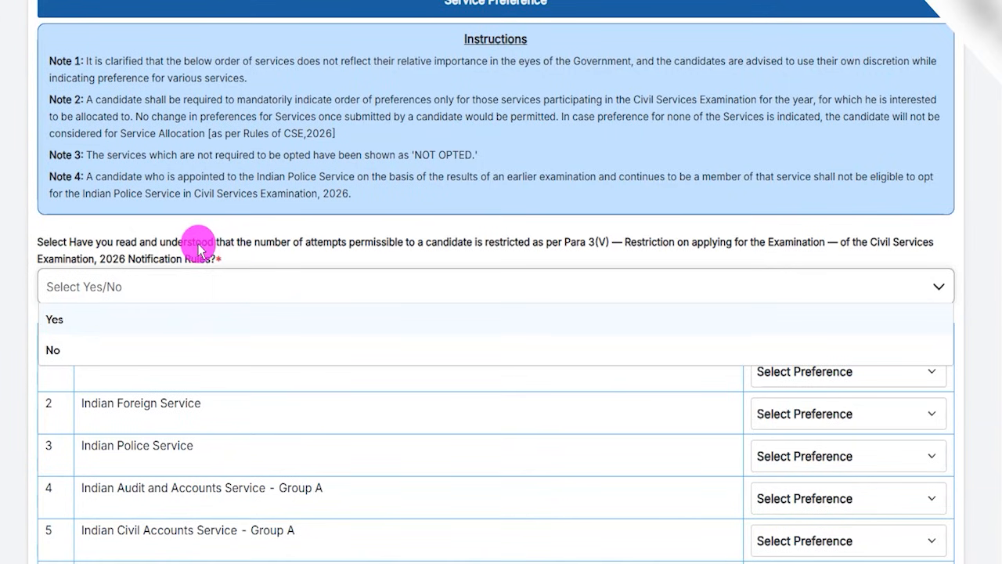
drag(179, 248, 595, 248)
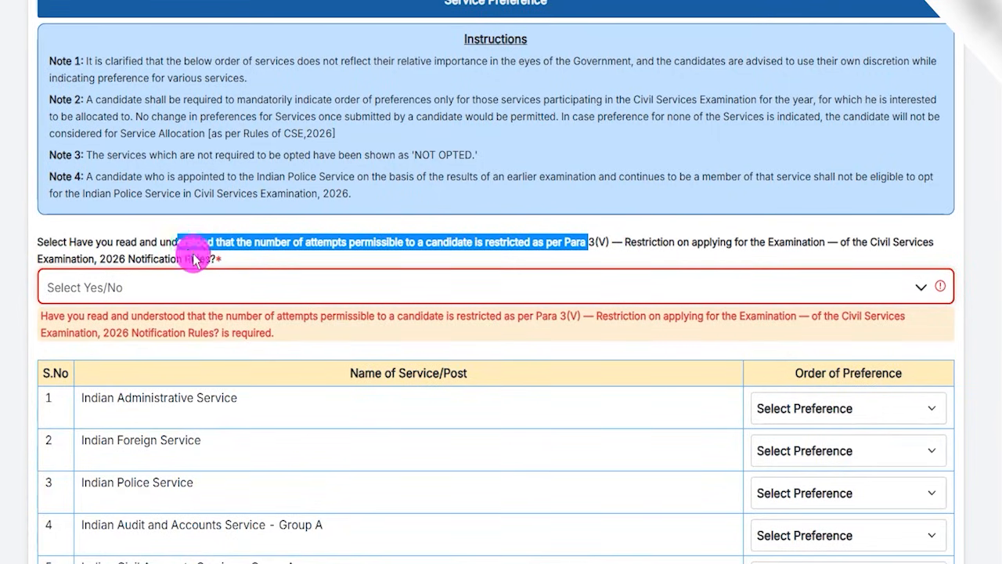
drag(125, 260, 189, 266)
click(156, 288)
click(57, 317)
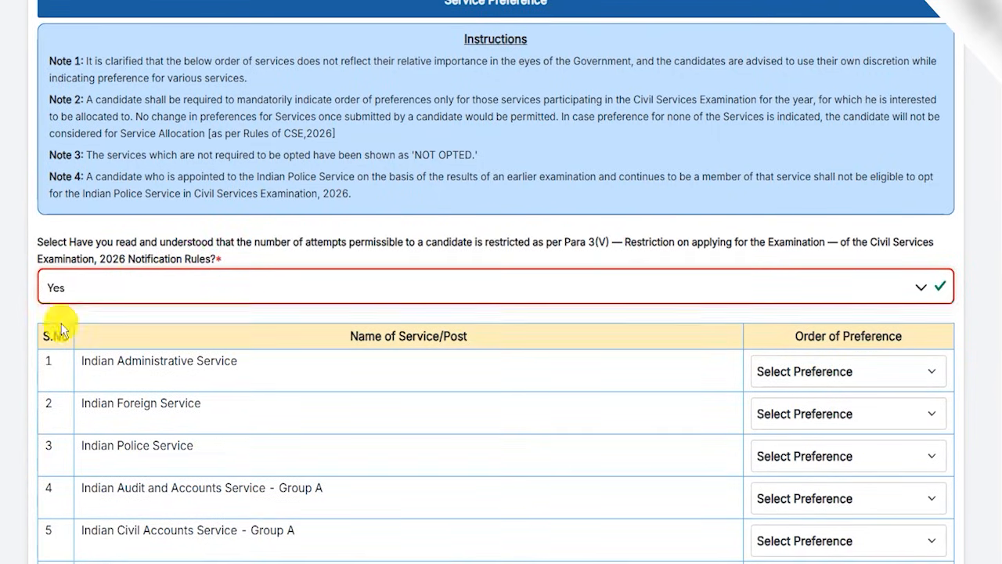
Set Indian Administrative Service to Preference 1 and Indian Audit and Accounts Service - Group A to Preference 2.
scroll(478, 329, down, 2)
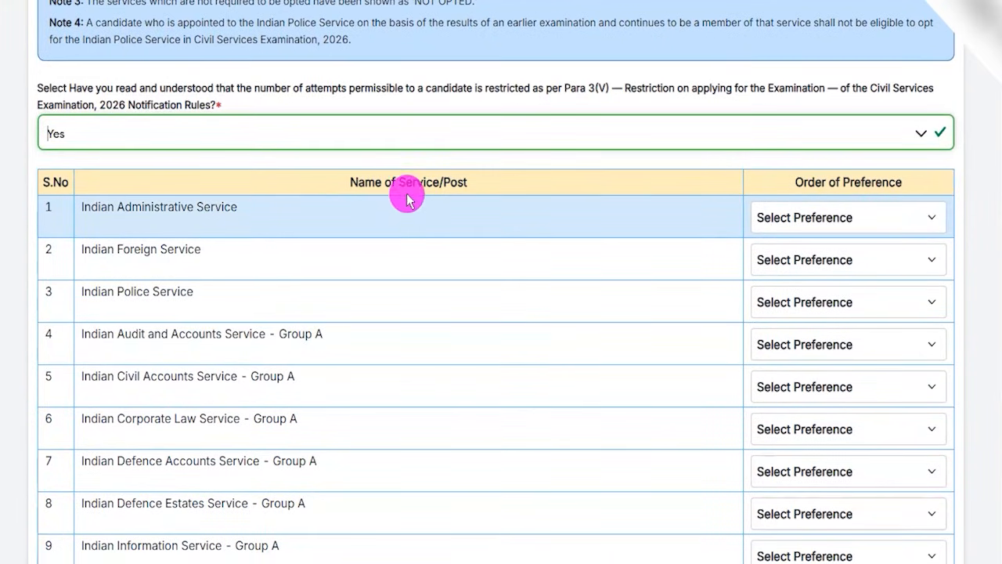
scroll(532, 247, down, 1)
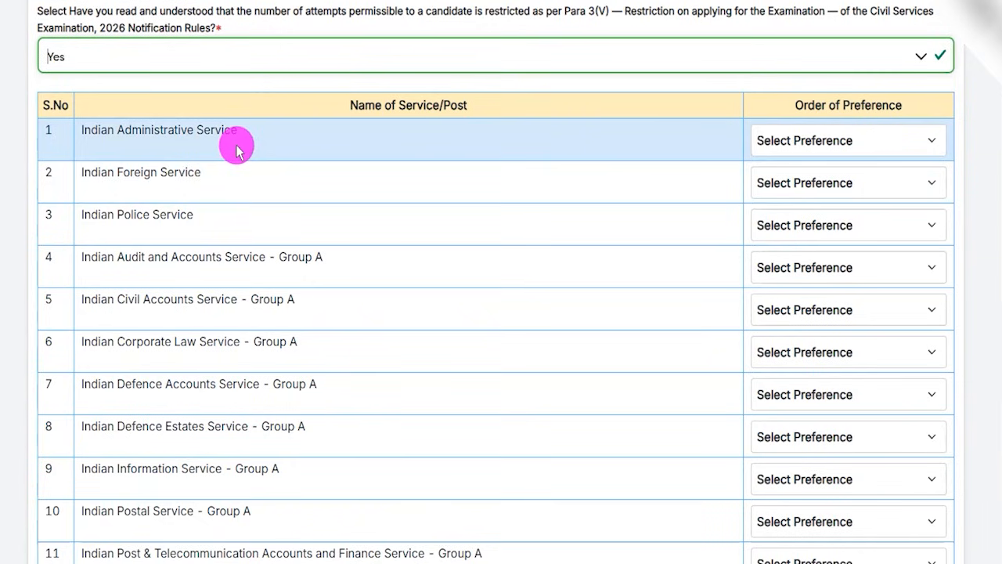
click(826, 140)
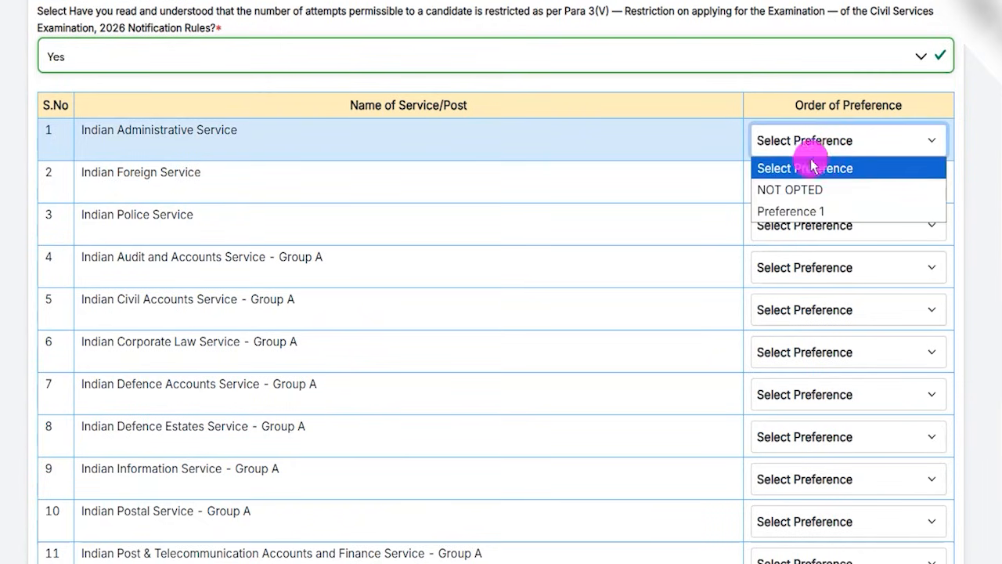
click(810, 209)
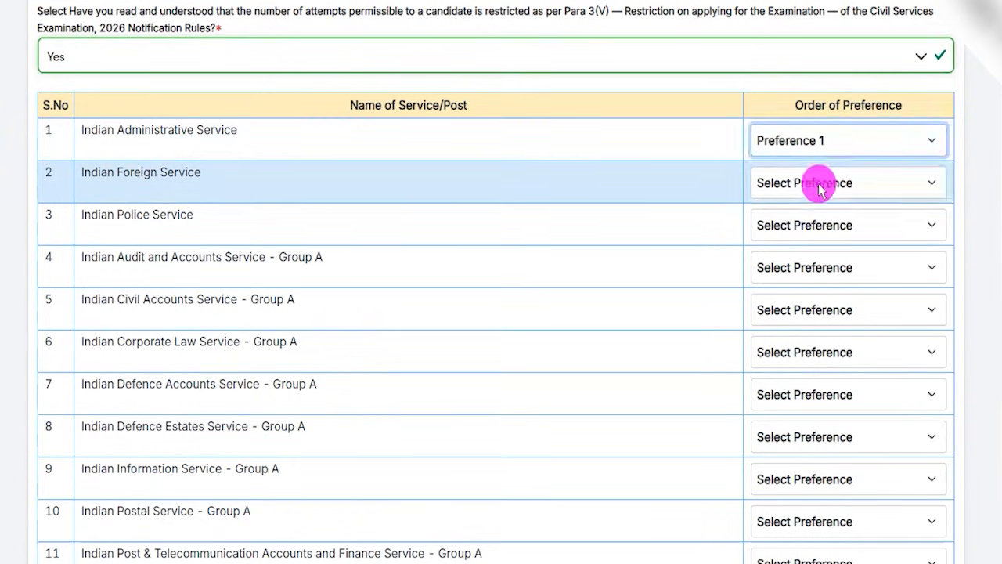
click(819, 183)
click(802, 269)
click(797, 341)
Set Indian Police Service to Preference 3 and Indian Civil Accounts Service - Group A to Preference 4.
click(791, 230)
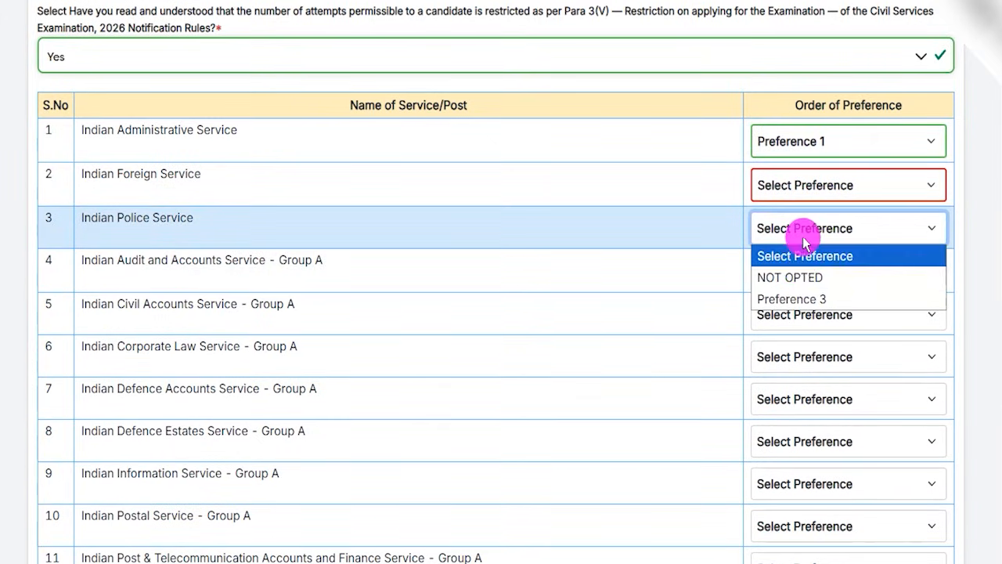
click(799, 300)
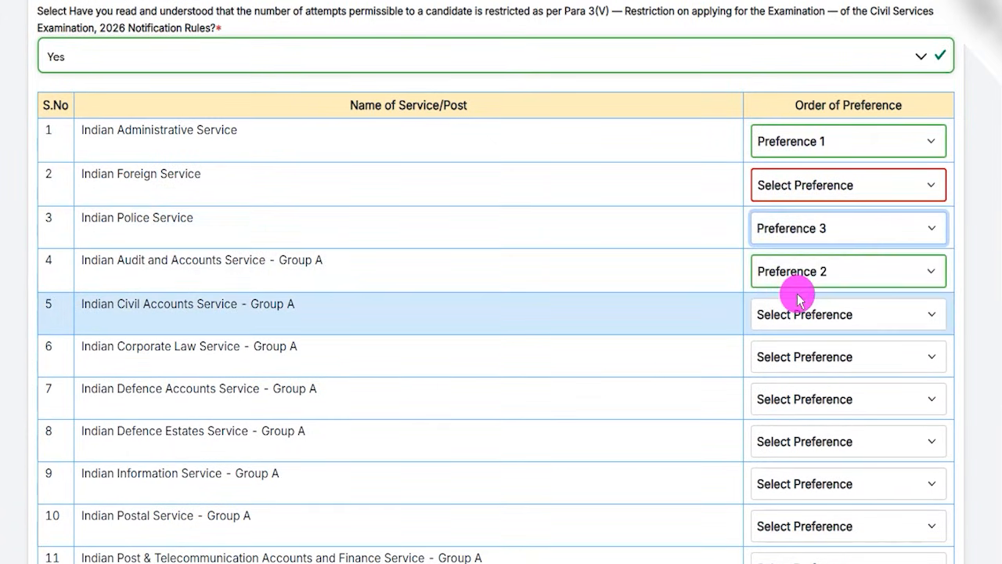
click(805, 327)
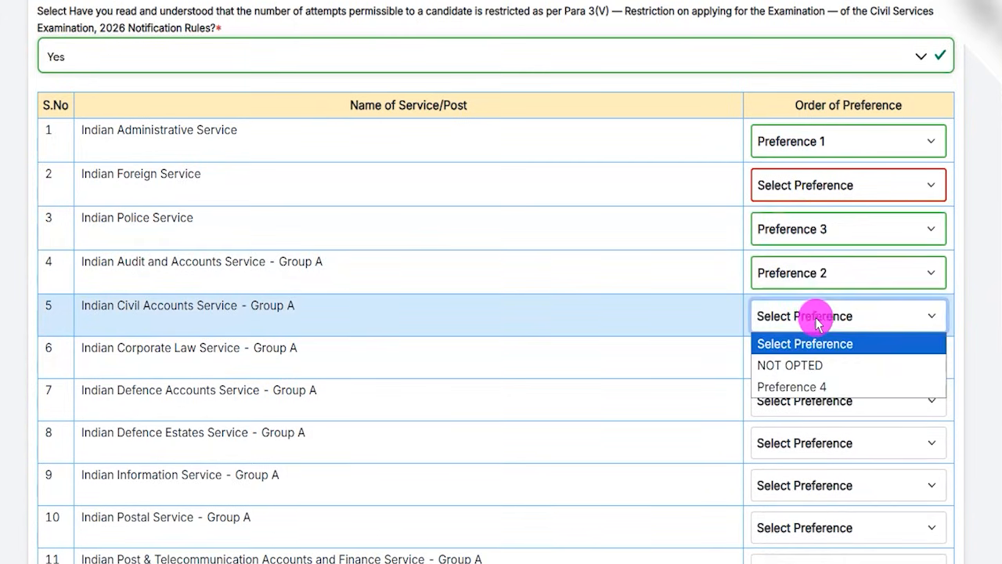
click(787, 385)
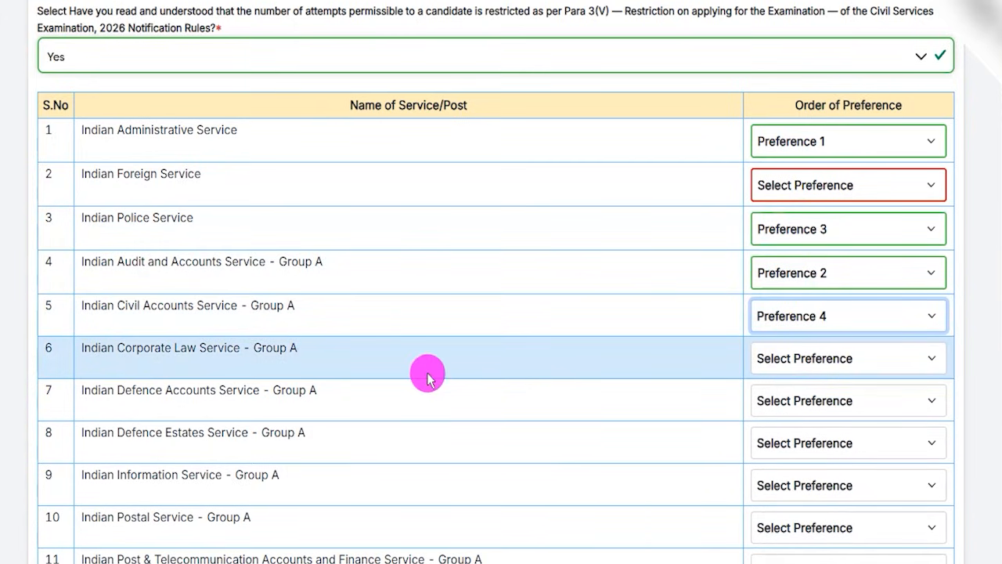
Change the preference for Indian Civil Accounts Service - Group A to NOT OPTED.
scroll(586, 384, down, 1)
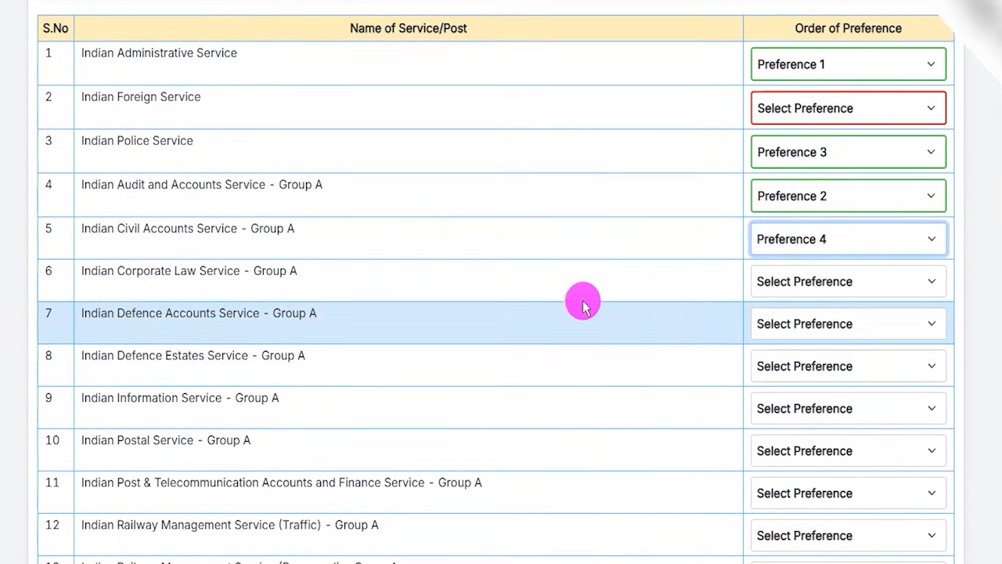
click(805, 249)
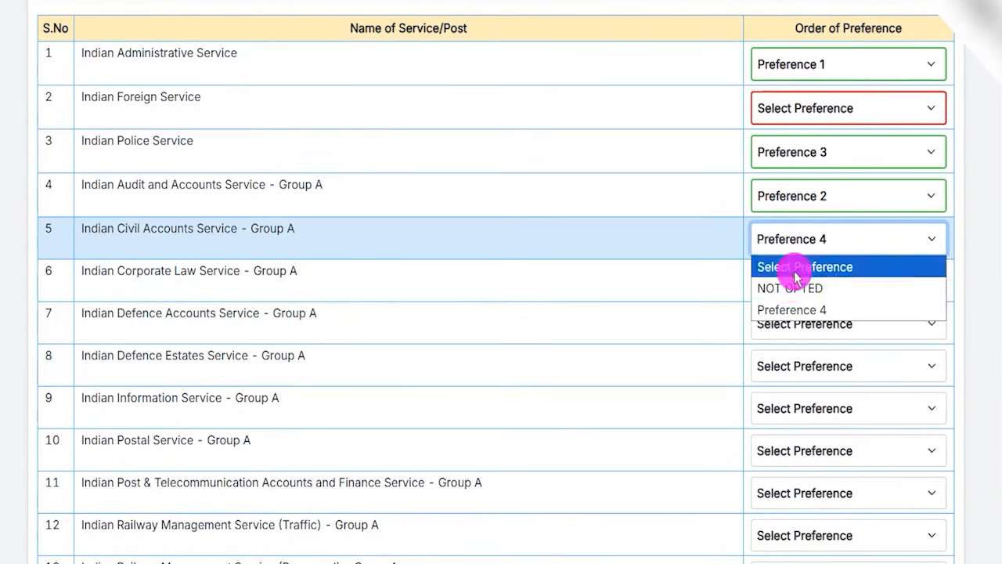
click(788, 288)
Set Indian Corporate Law Service - Group A to Preference 4 and Indian Defence Accounts Service - Group A to Preference 5.
click(807, 282)
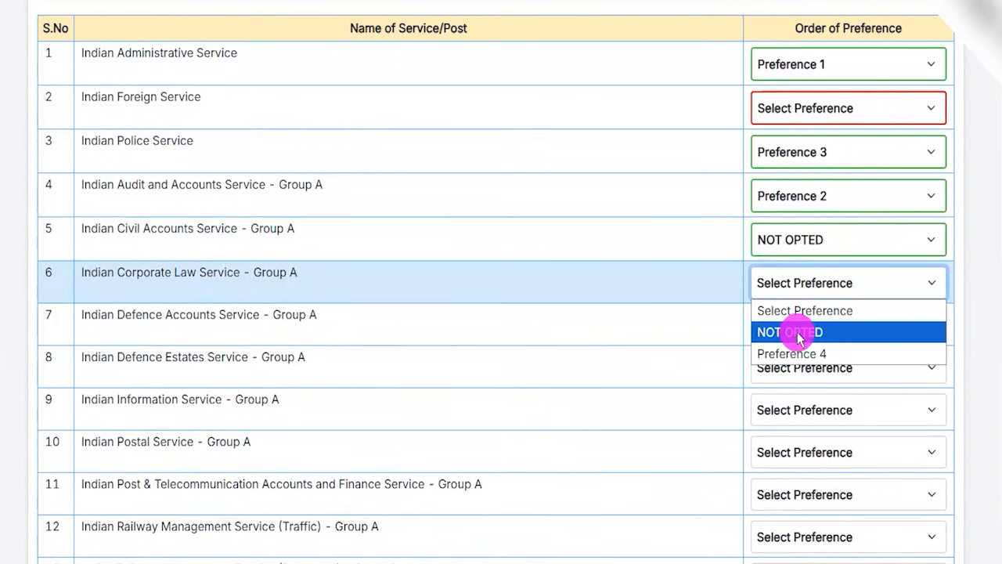
click(794, 352)
click(798, 326)
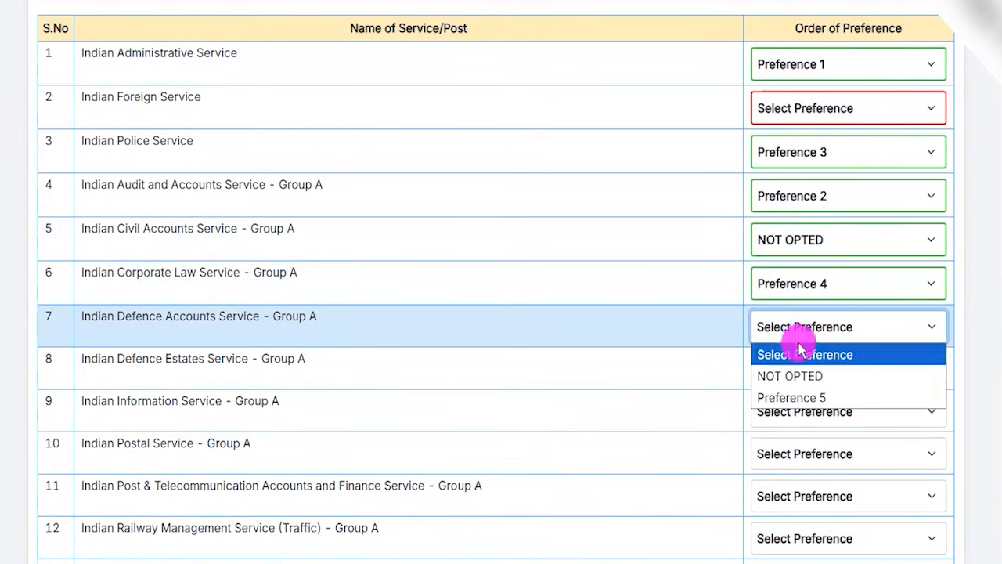
click(793, 397)
Mark Pondicherry Civil Service (PONDICS) - Group B as NOT OPTED and proceed to the form's review page.
scroll(532, 330, down, 8)
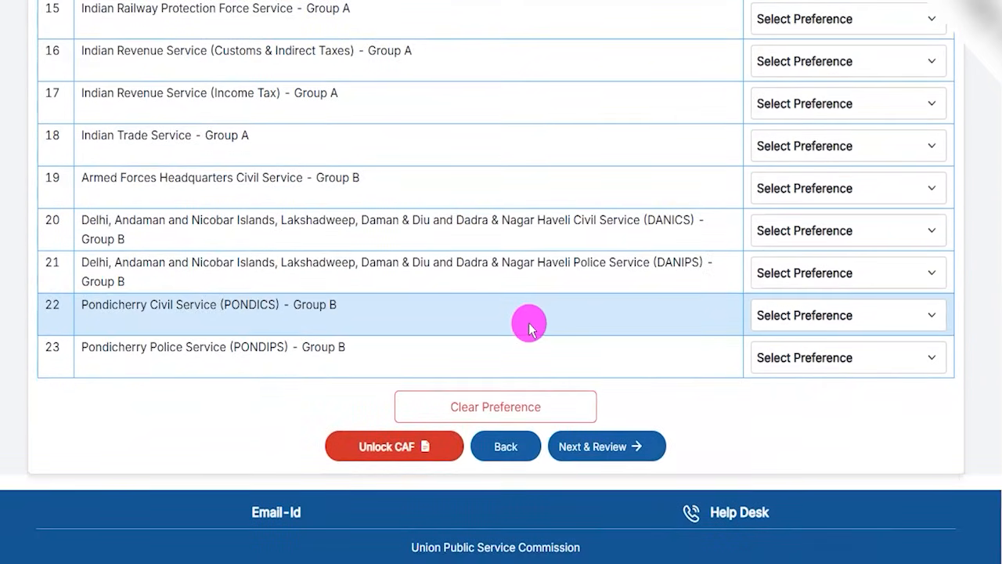
double_click(53, 347)
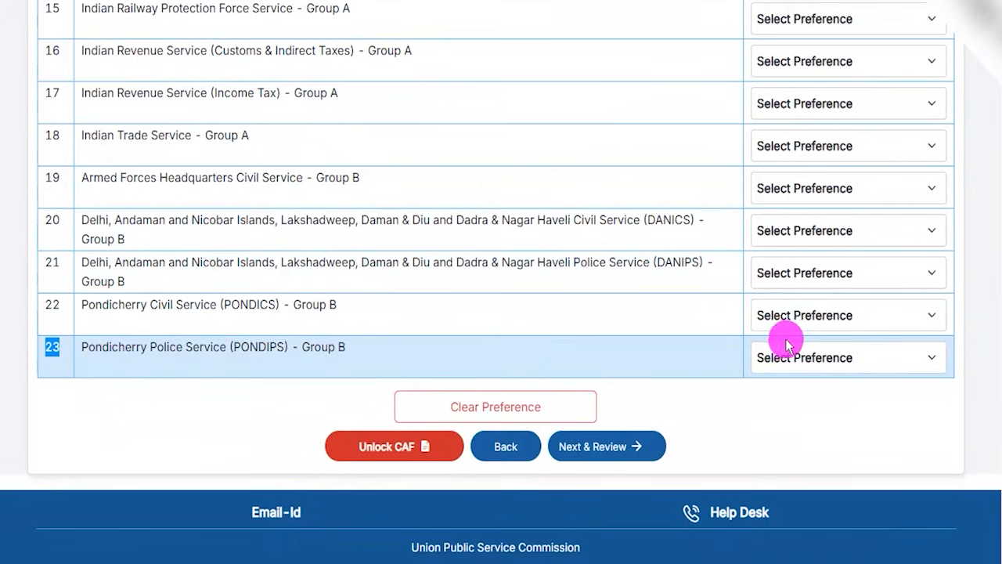
click(789, 315)
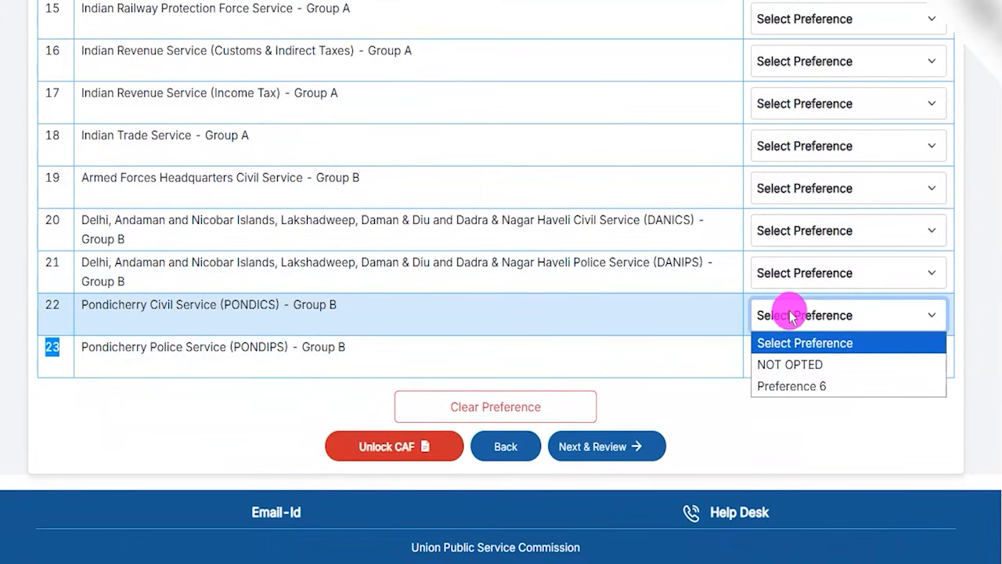
click(793, 365)
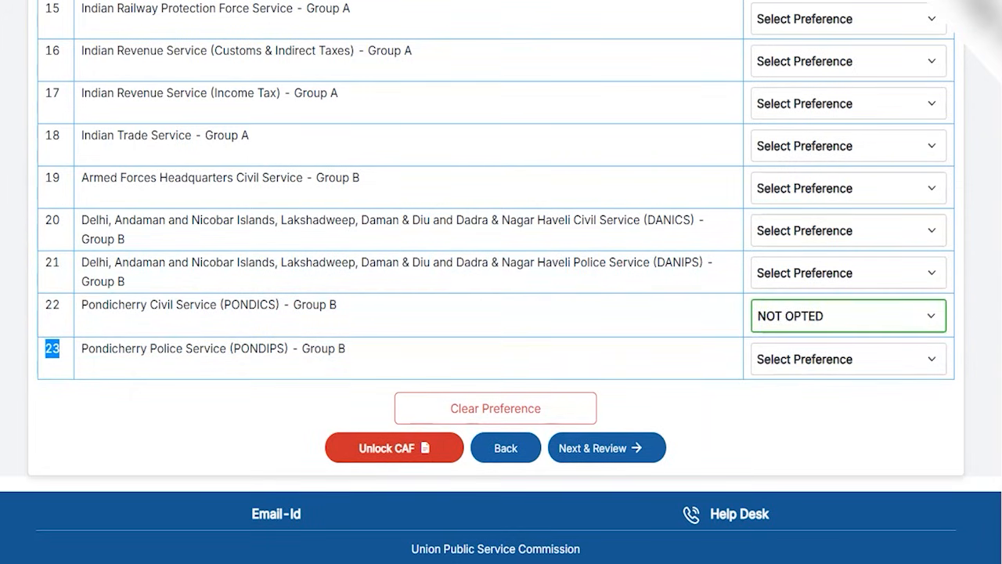
click(653, 440)
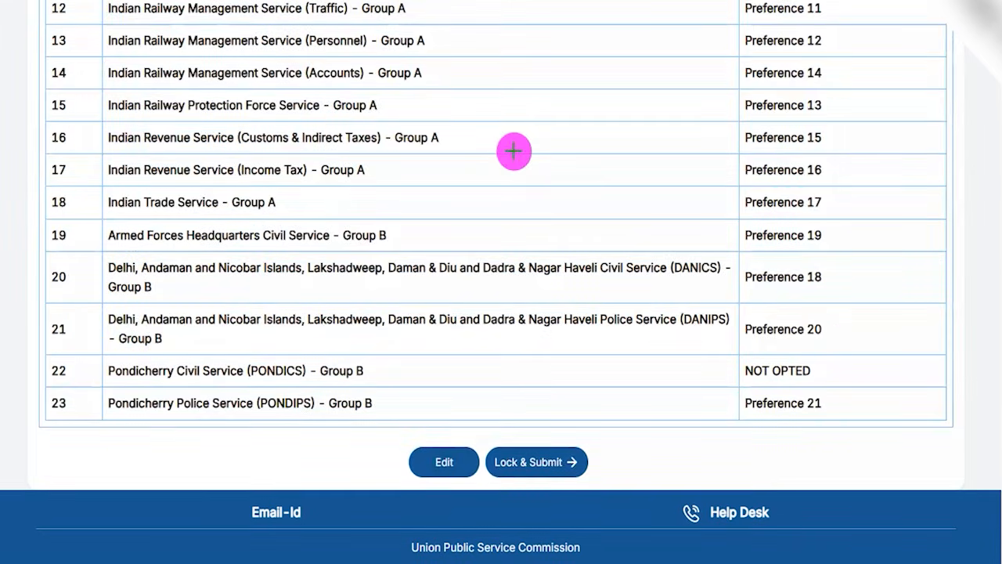
drag(600, 76, 653, 33)
drag(650, 124, 679, 83)
drag(653, 196, 672, 162)
drag(639, 248, 672, 207)
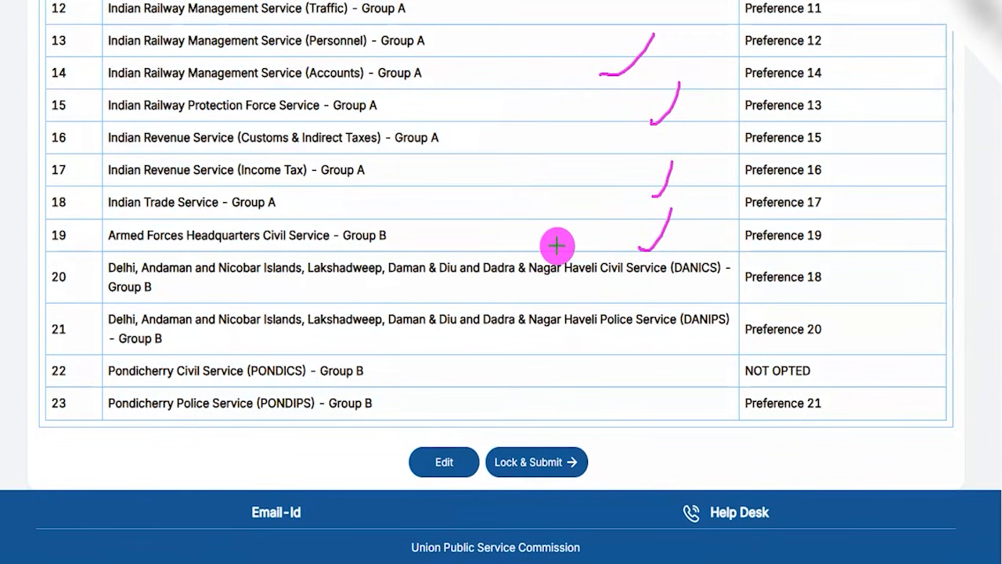
drag(600, 307, 617, 282)
drag(579, 351, 613, 310)
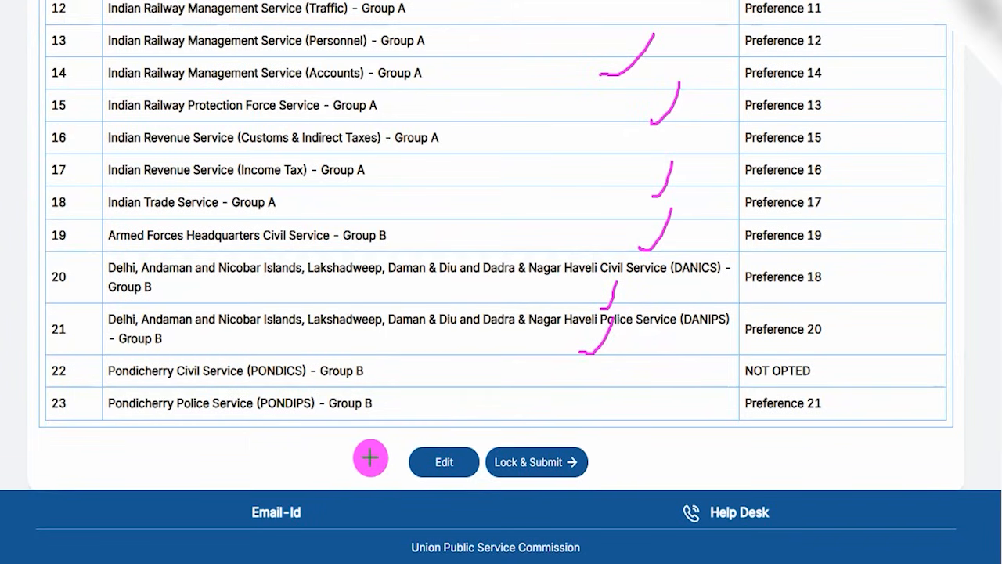
Lock and submit the Civil Services (Main) Examination details and confirm the submission.
drag(269, 451, 405, 462)
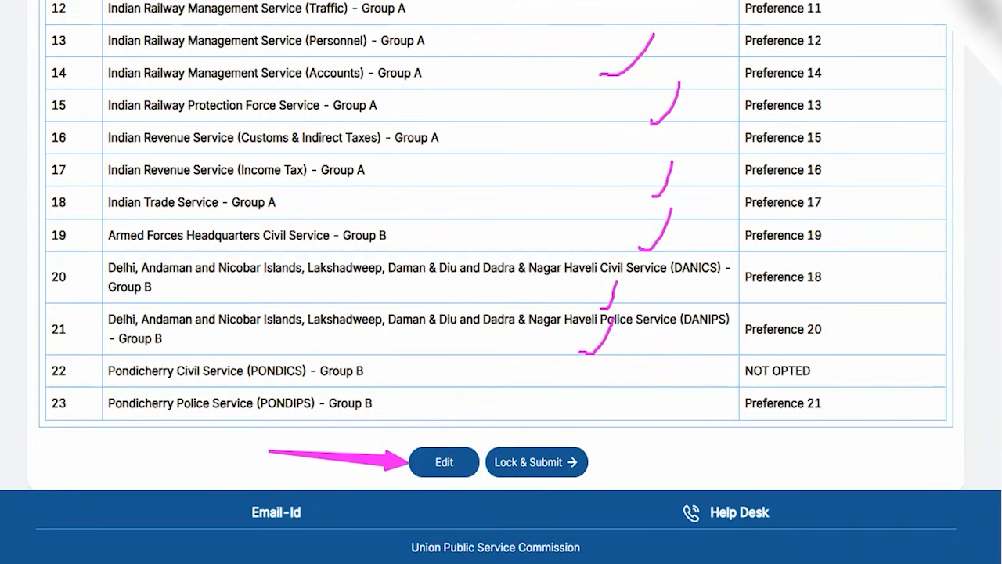
drag(780, 439, 598, 459)
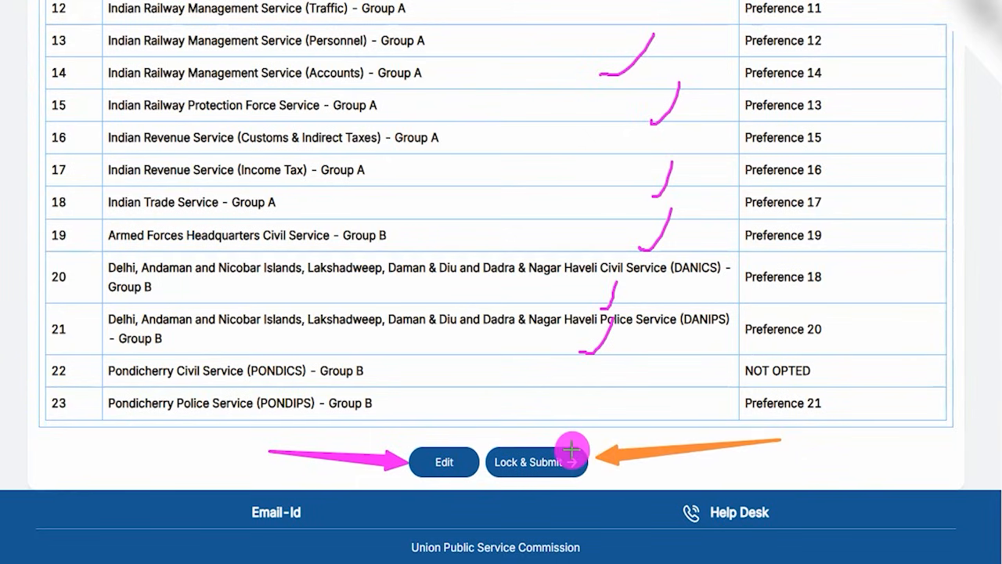
click(573, 454)
drag(542, 246, 588, 194)
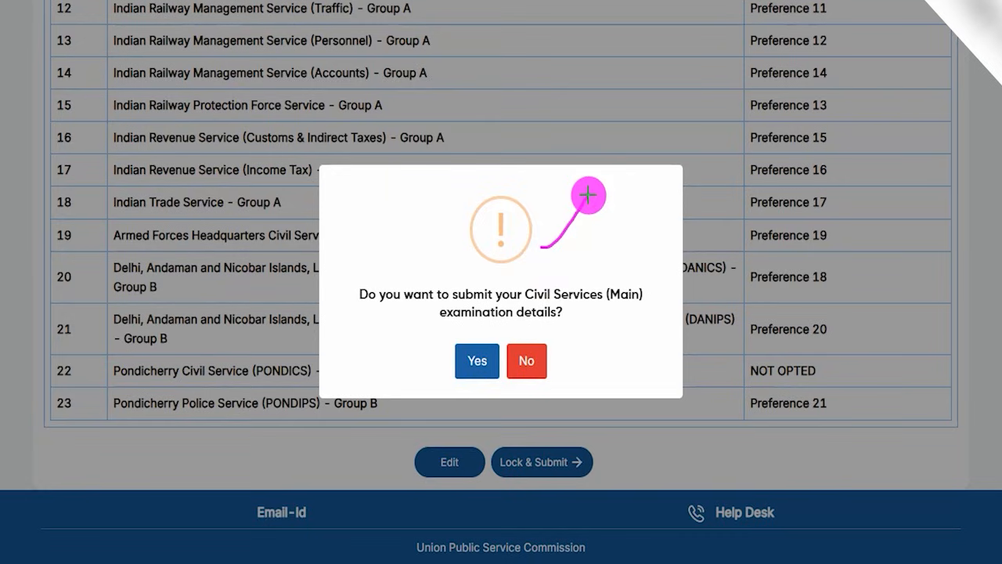
drag(529, 321, 597, 322)
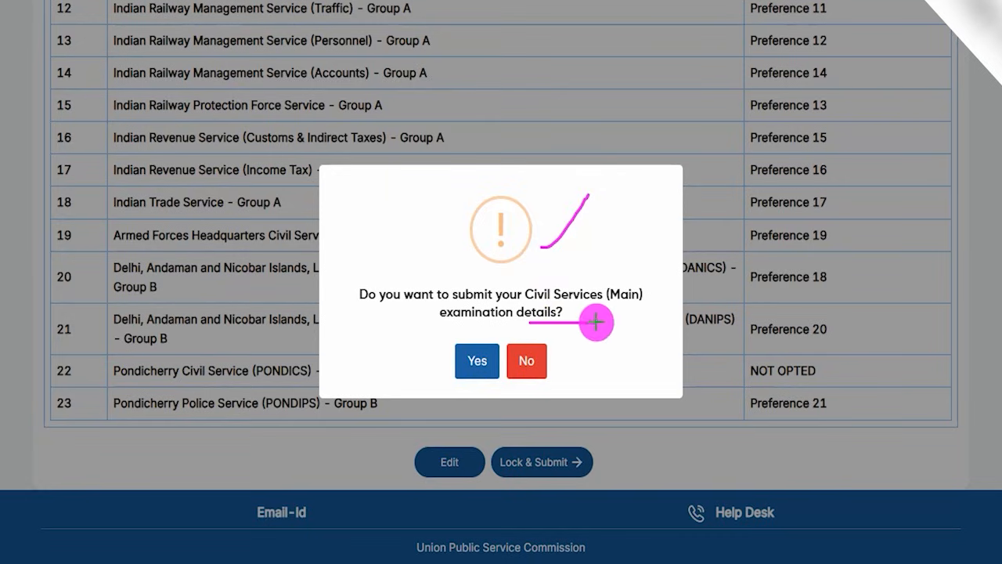
mouse_move(336, 319)
mouse_down()
mouse_move(439, 357)
mouse_move(468, 350)
mouse_up()
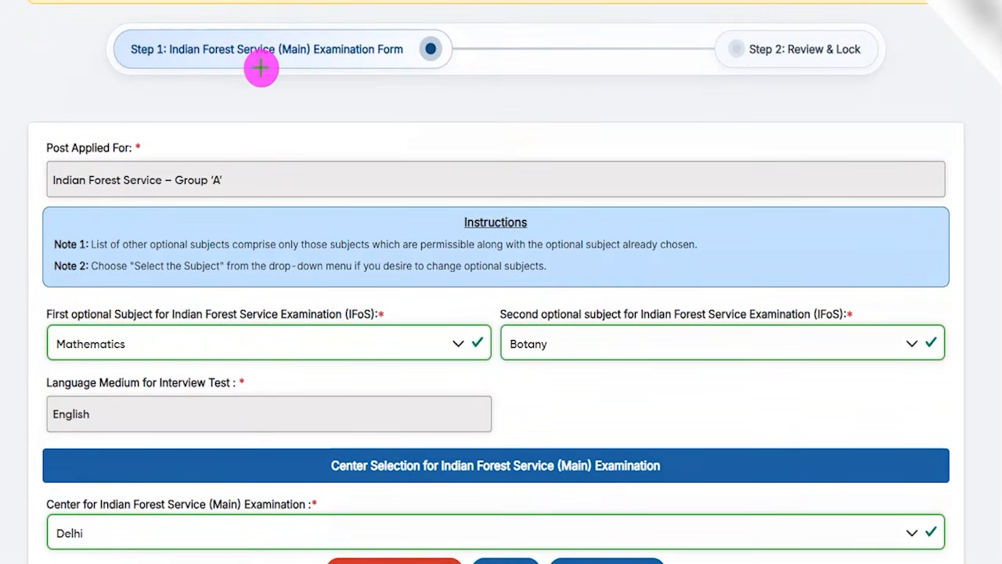
Examine the first and second optional subject choices and the interview language medium in the Indian Forest Service (Main) form.
drag(270, 70, 331, 18)
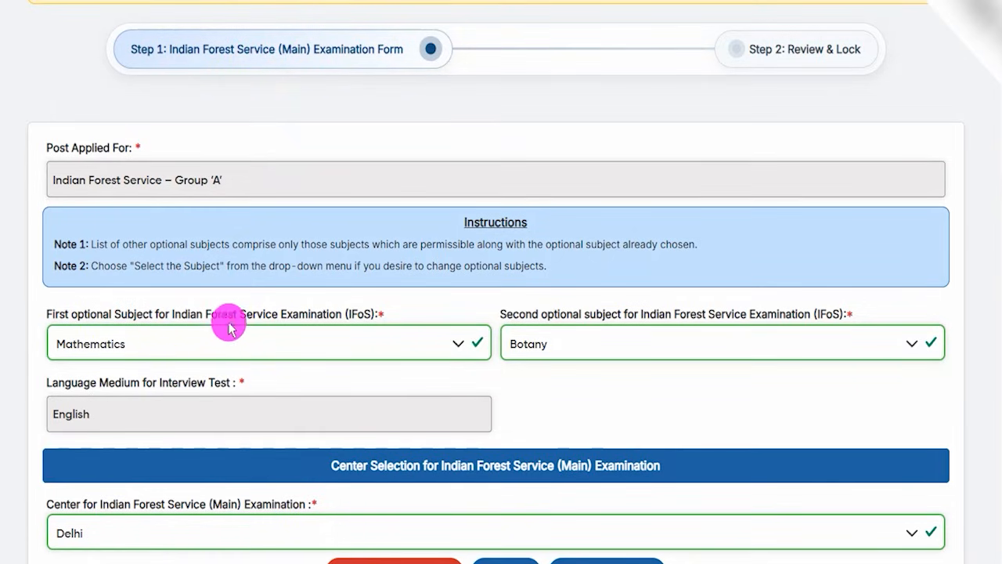
drag(190, 314, 282, 319)
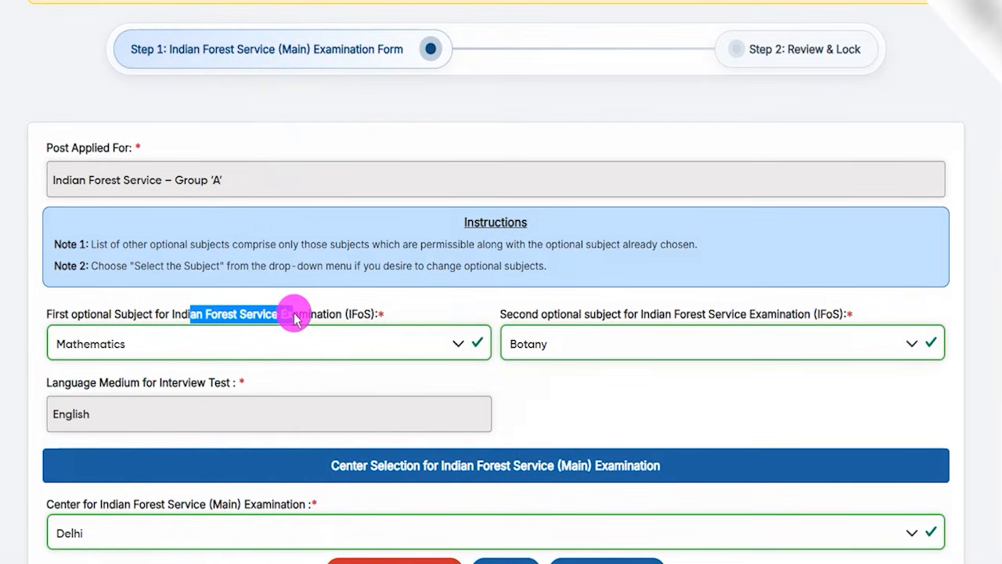
click(157, 345)
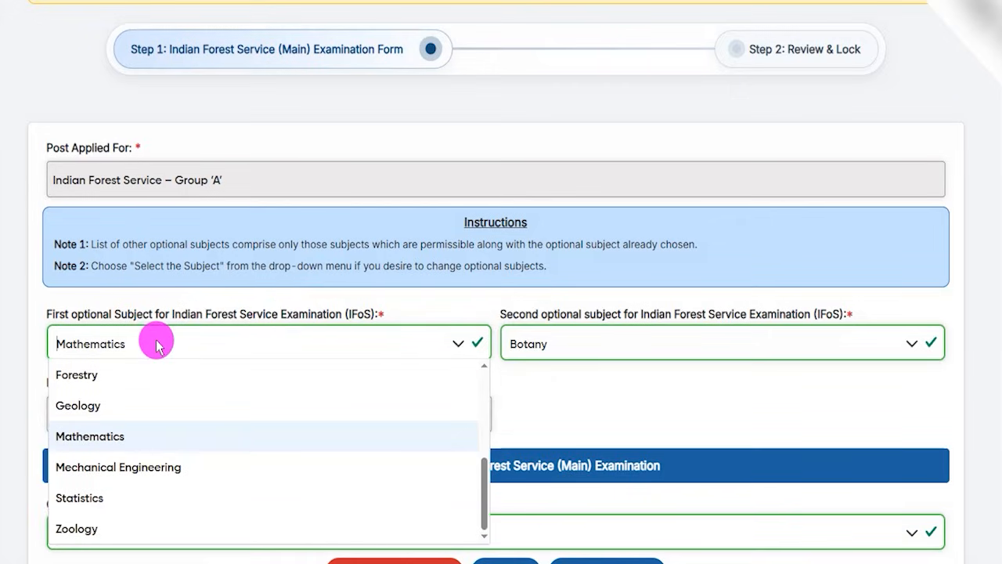
click(415, 296)
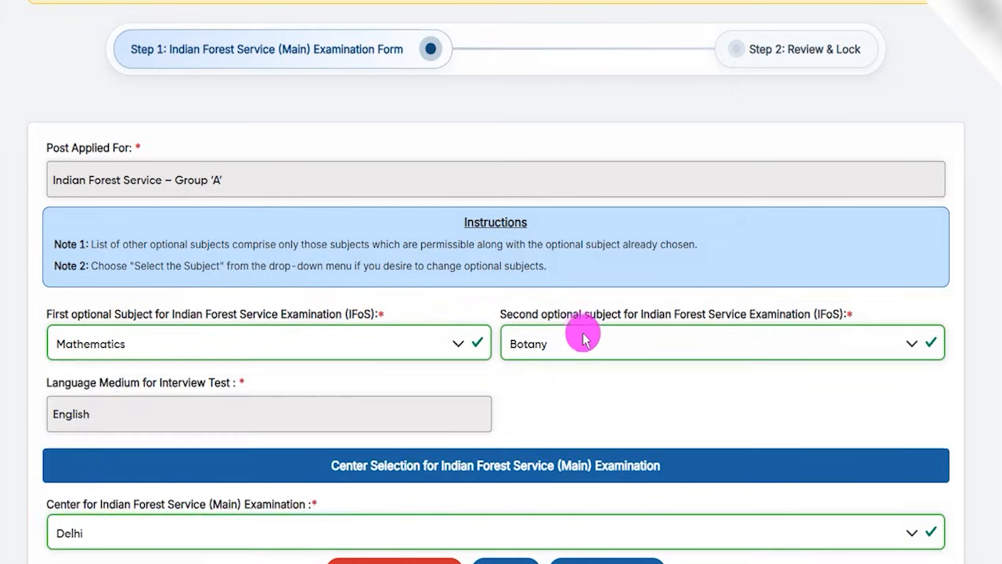
click(586, 347)
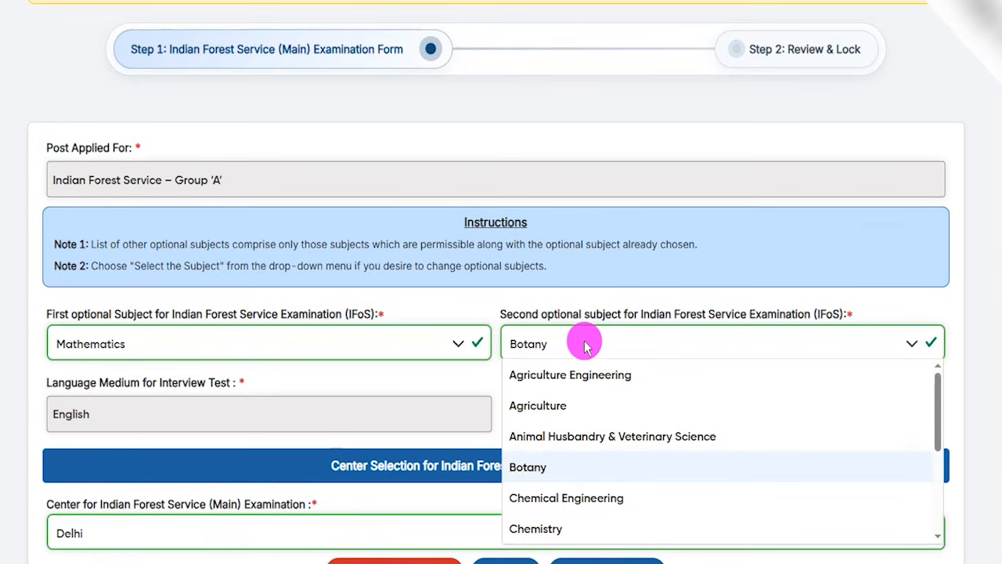
click(290, 402)
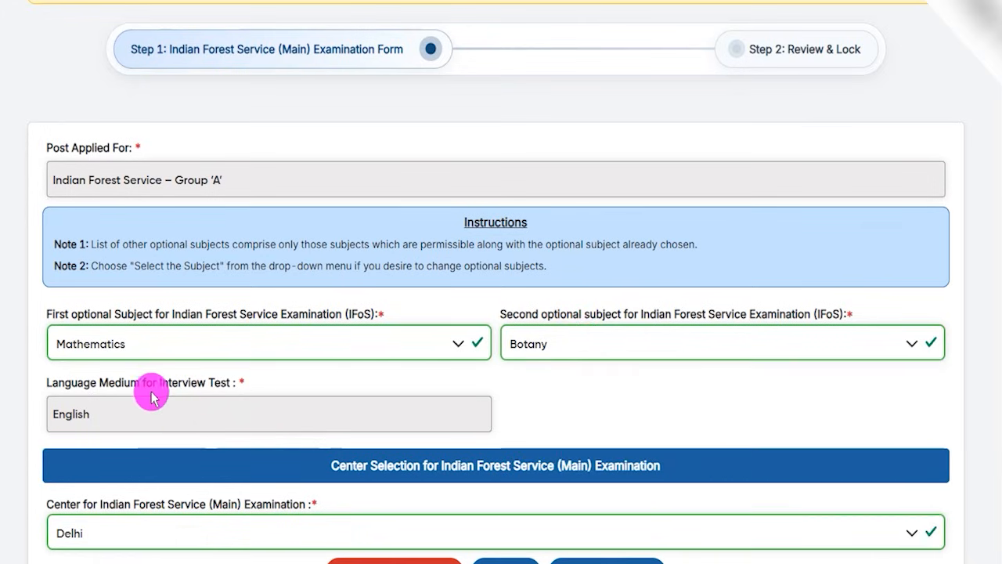
drag(71, 382, 113, 384)
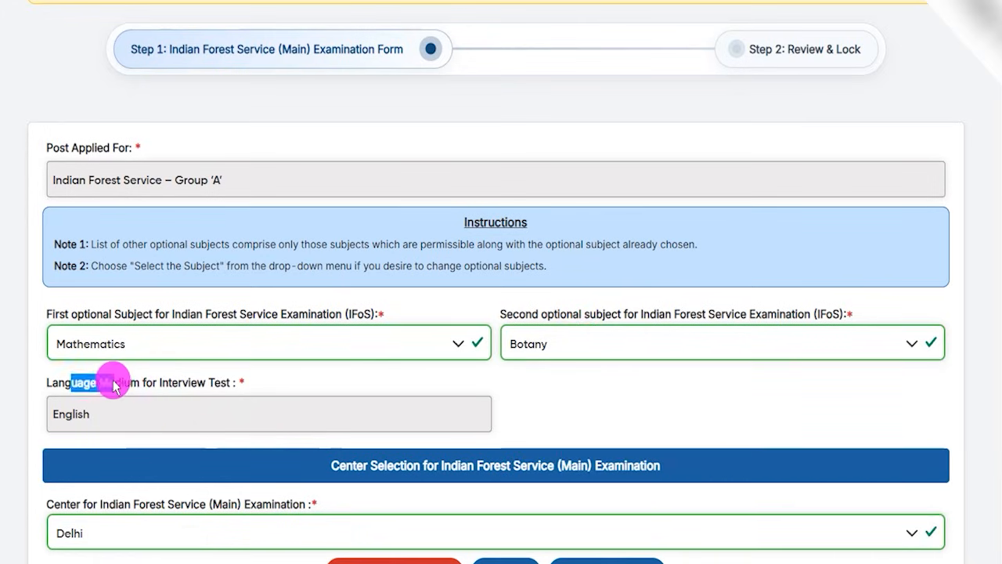
click(102, 410)
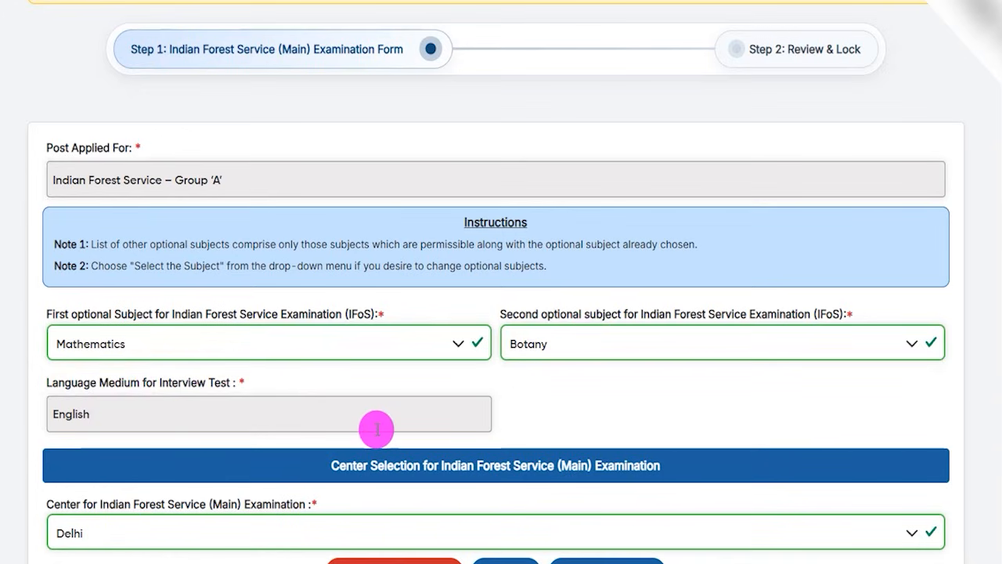
Choose Delhi as the Indian Forest Service (Main) Examination centre and proceed to the review page.
scroll(523, 408, down, 3)
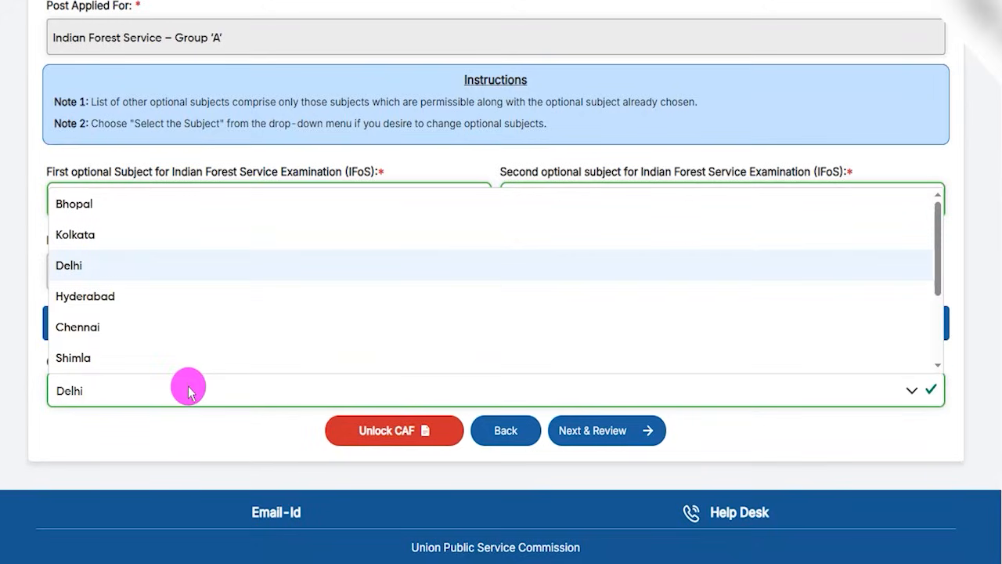
click(83, 268)
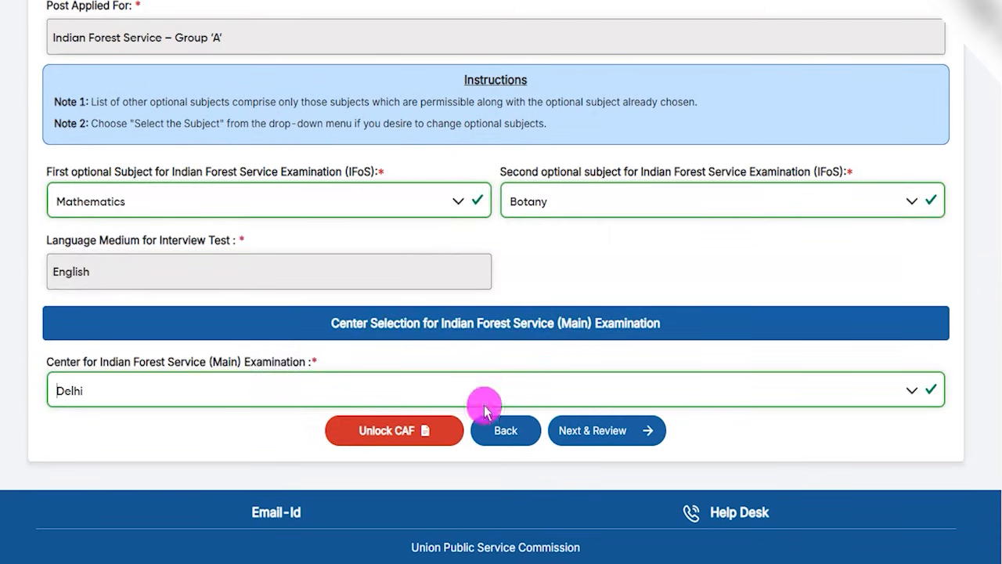
mouse_move(770, 268)
mouse_down()
mouse_move(694, 396)
mouse_move(656, 427)
mouse_up()
click(656, 427)
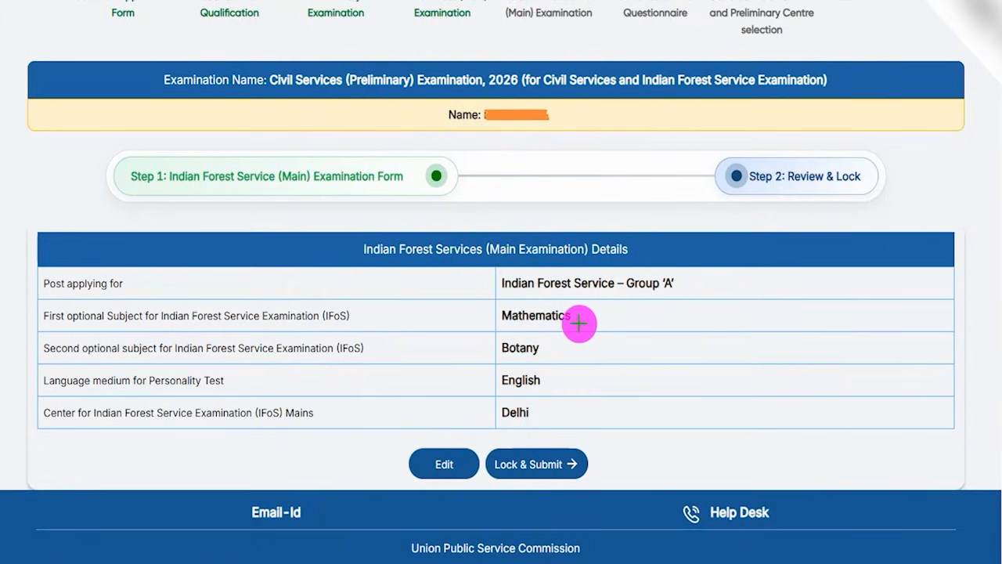
Check the Indian Forest Service (Main) Examination details, then lock, submit and confirm them.
drag(640, 274, 613, 312)
drag(572, 378, 595, 352)
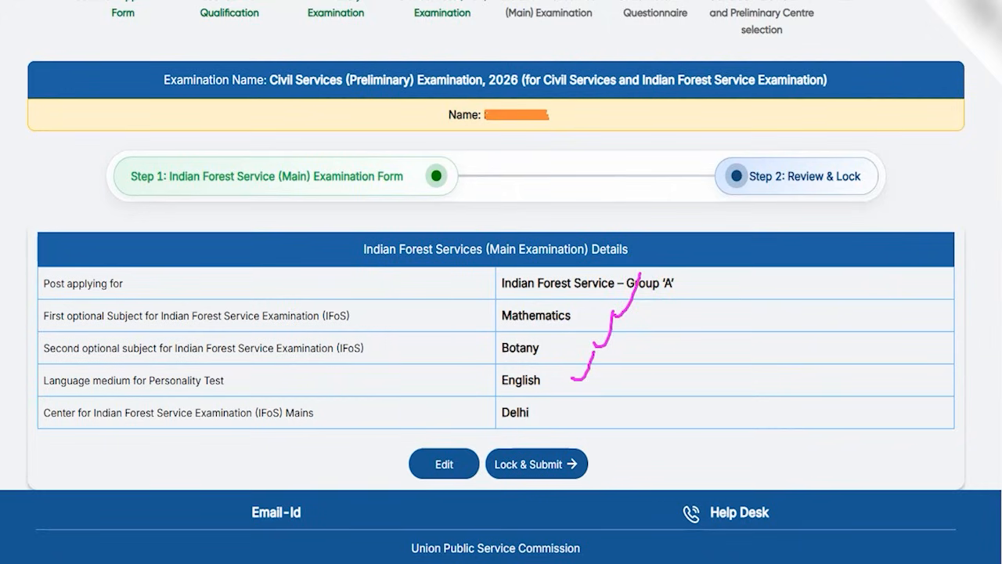
drag(224, 452, 401, 464)
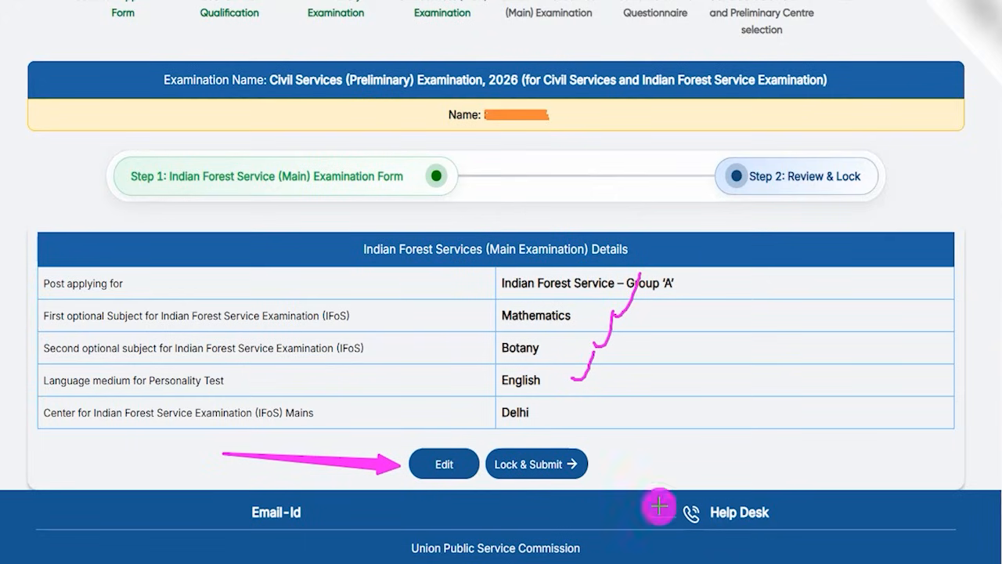
drag(816, 451, 592, 462)
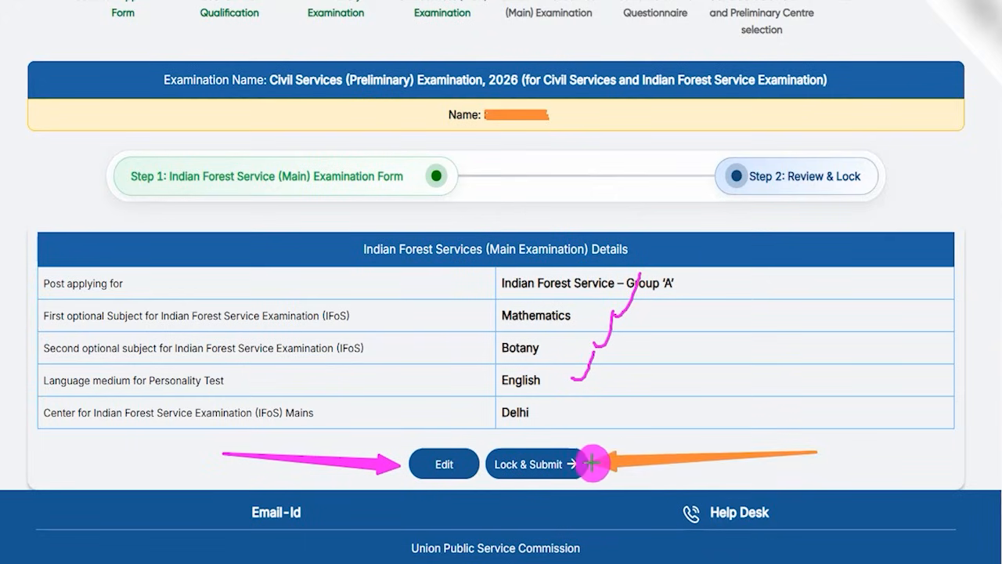
click(579, 455)
drag(541, 223, 574, 178)
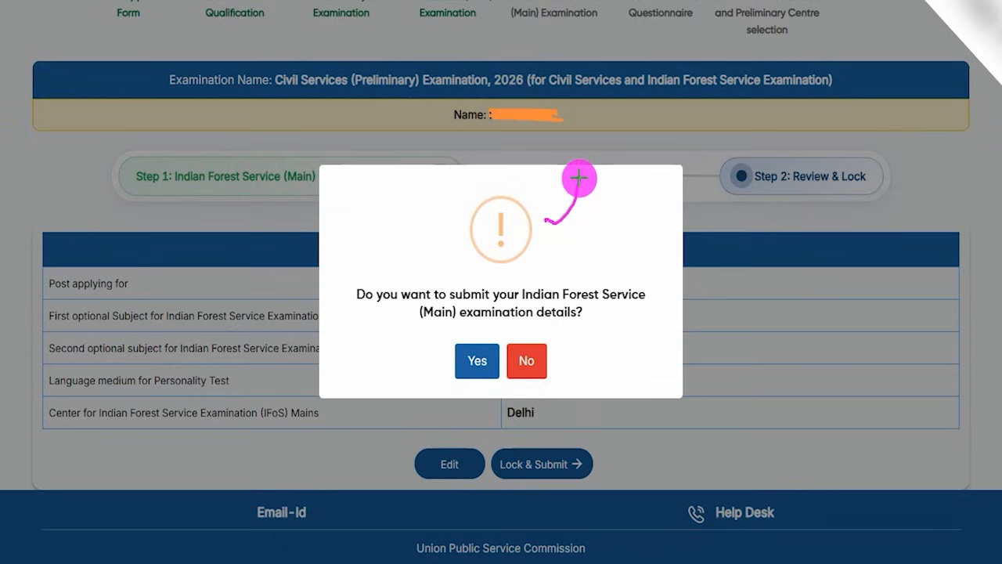
drag(586, 314, 617, 264)
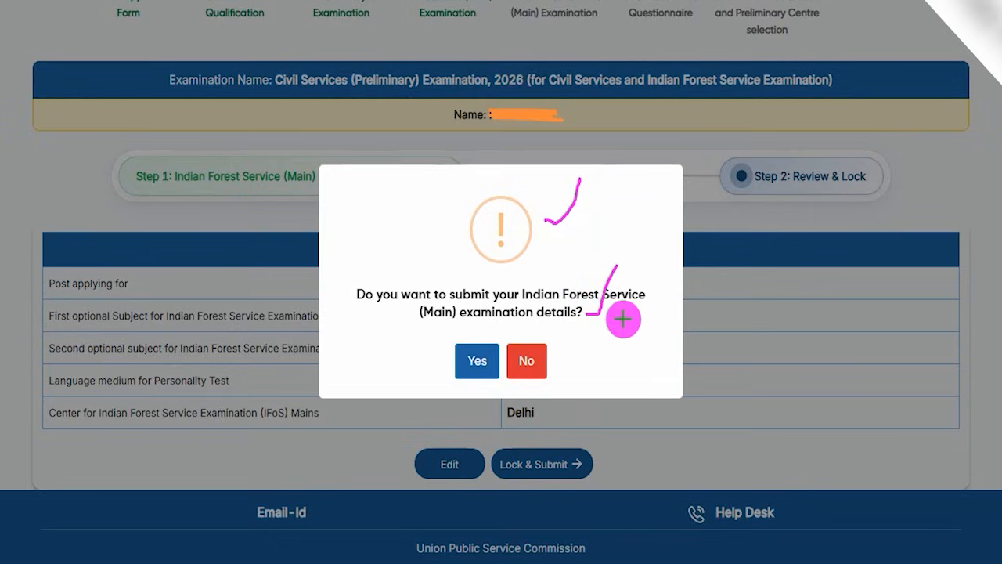
drag(332, 318, 448, 355)
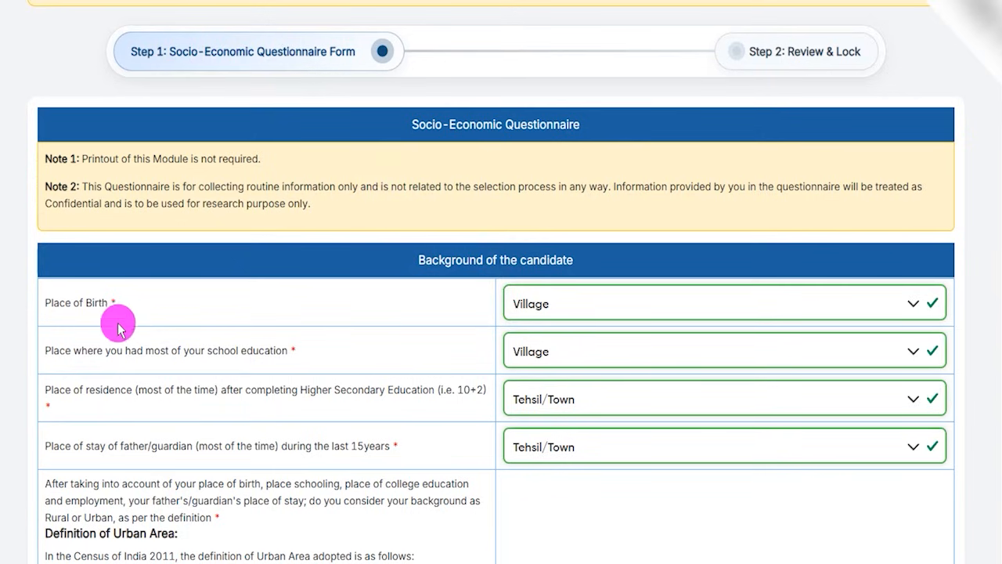
Set both the place of birth and the place of most school education to Village in the Socio-Economic Questionnaire.
scroll(286, 317, down, 1)
click(541, 226)
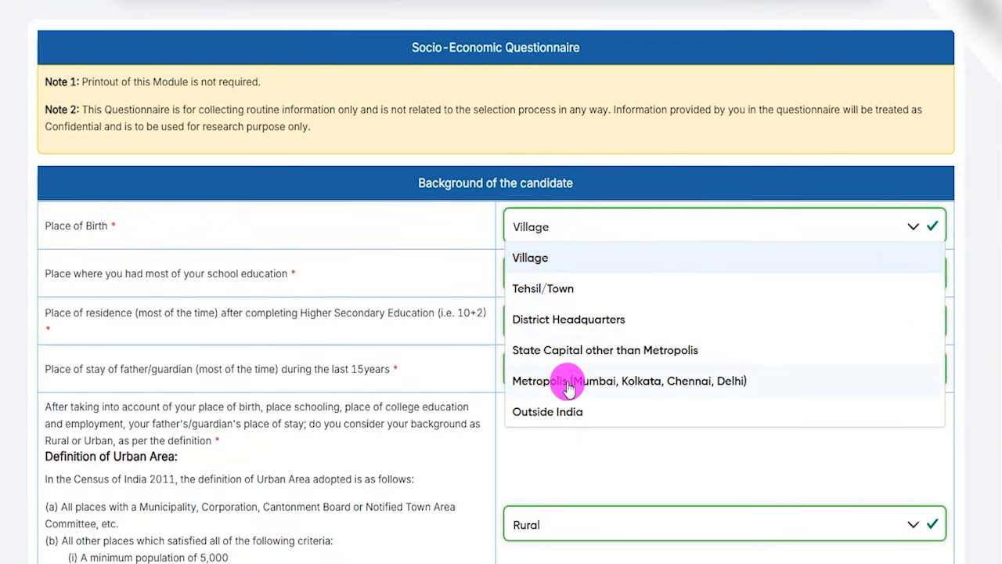
click(526, 259)
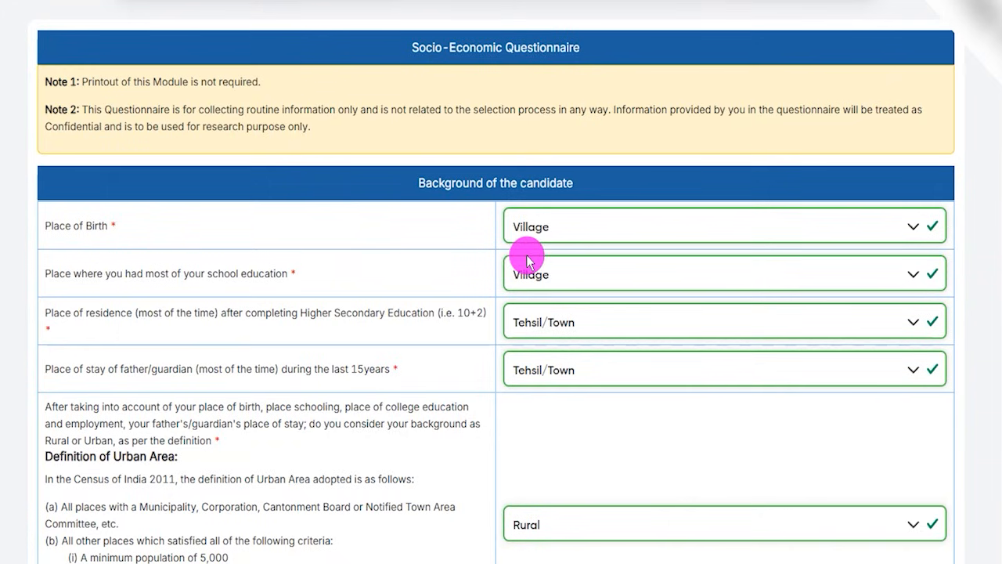
drag(105, 274, 284, 273)
click(532, 278)
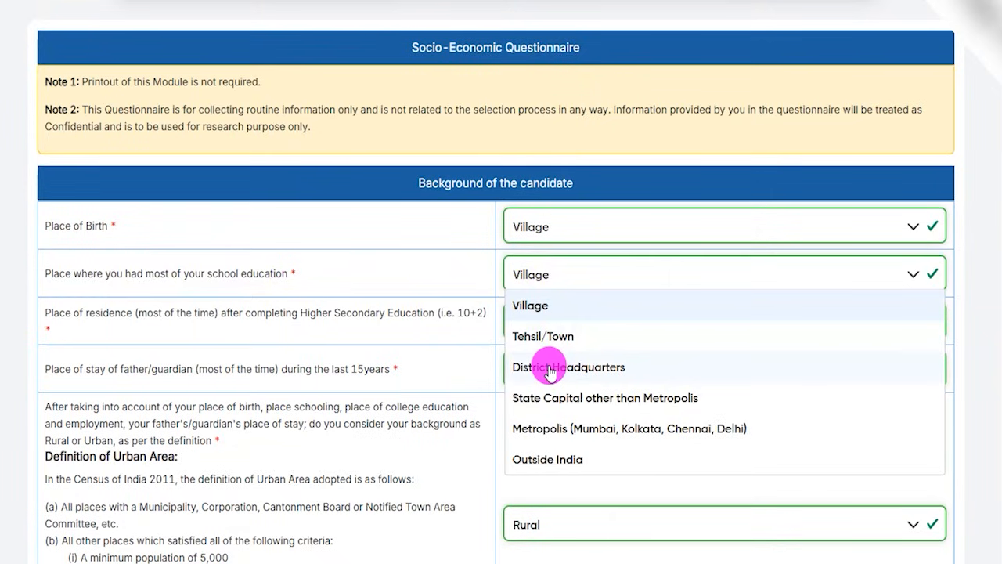
click(538, 305)
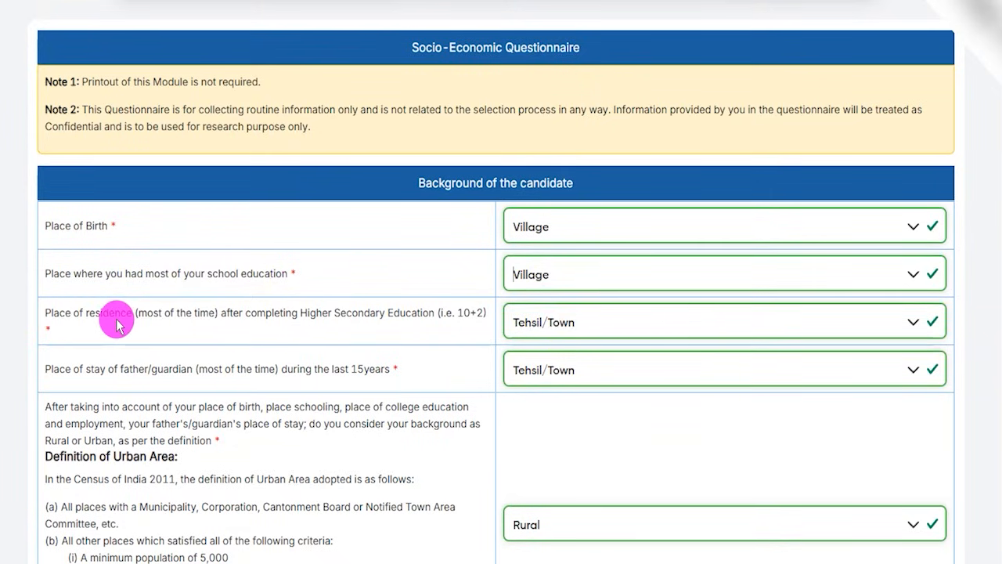
Set the residence after Higher Secondary Education and the father's/guardian's place of stay during the last 15 years to Tehsil/Town.
drag(107, 317, 399, 315)
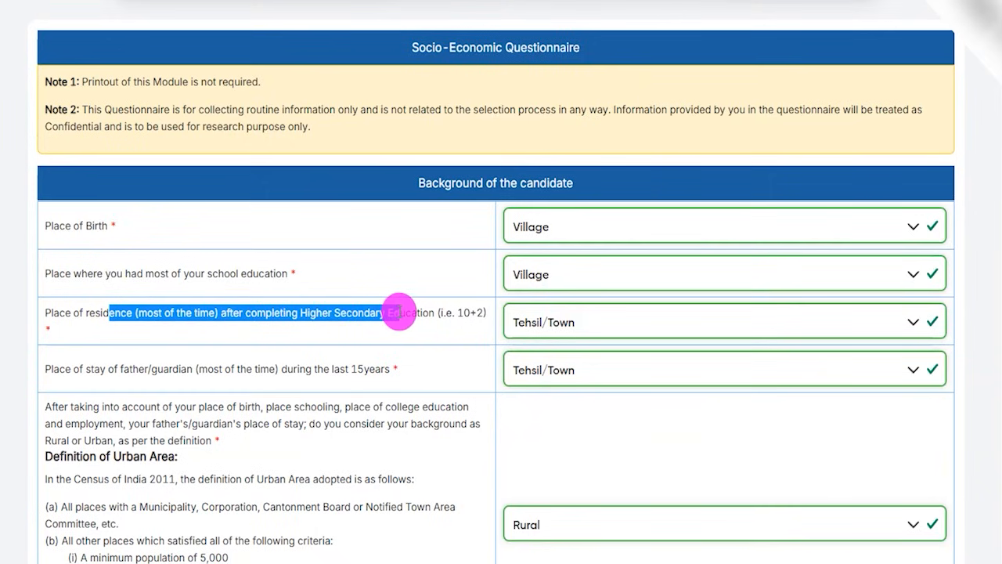
click(514, 321)
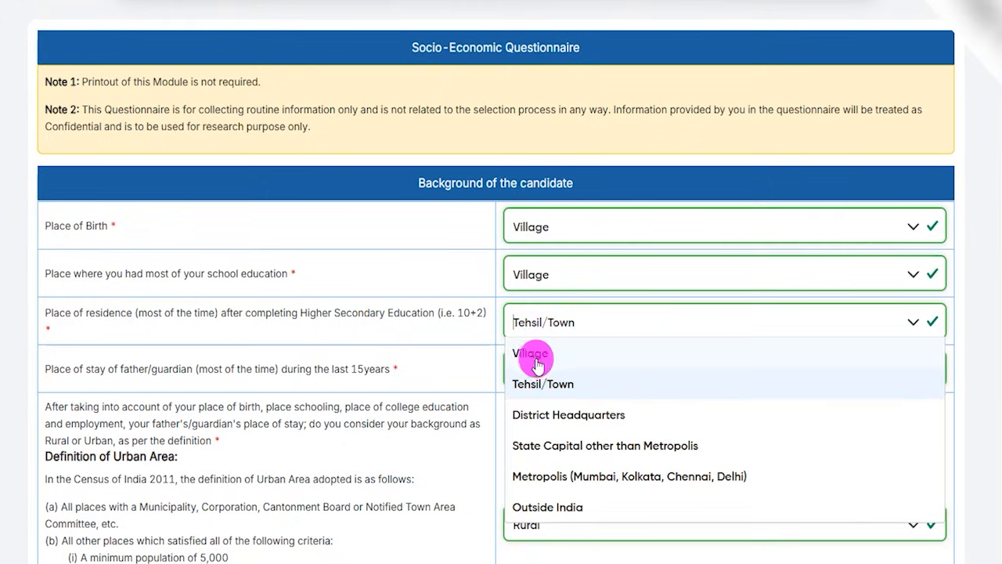
click(537, 353)
click(537, 325)
click(537, 384)
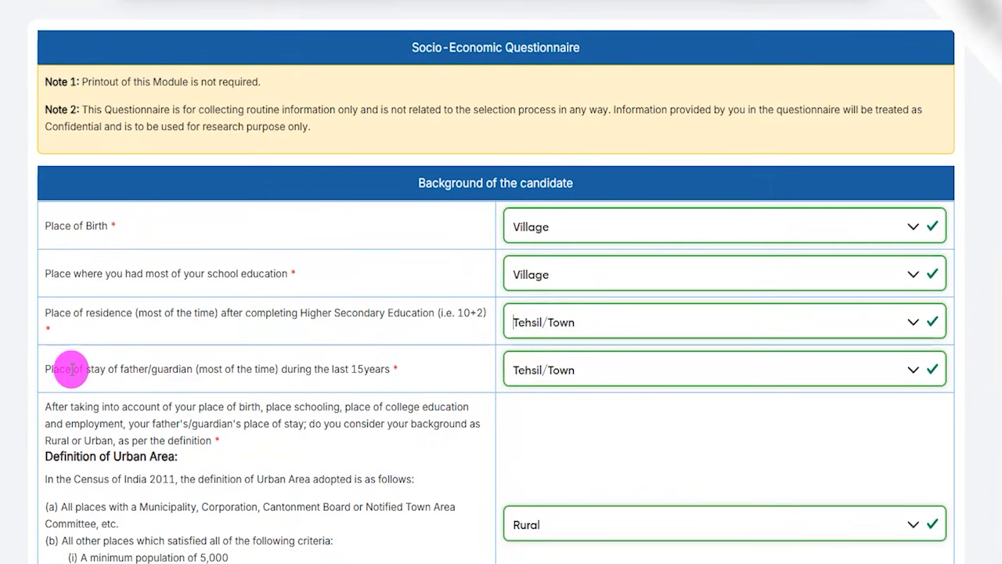
drag(70, 370, 313, 369)
click(518, 369)
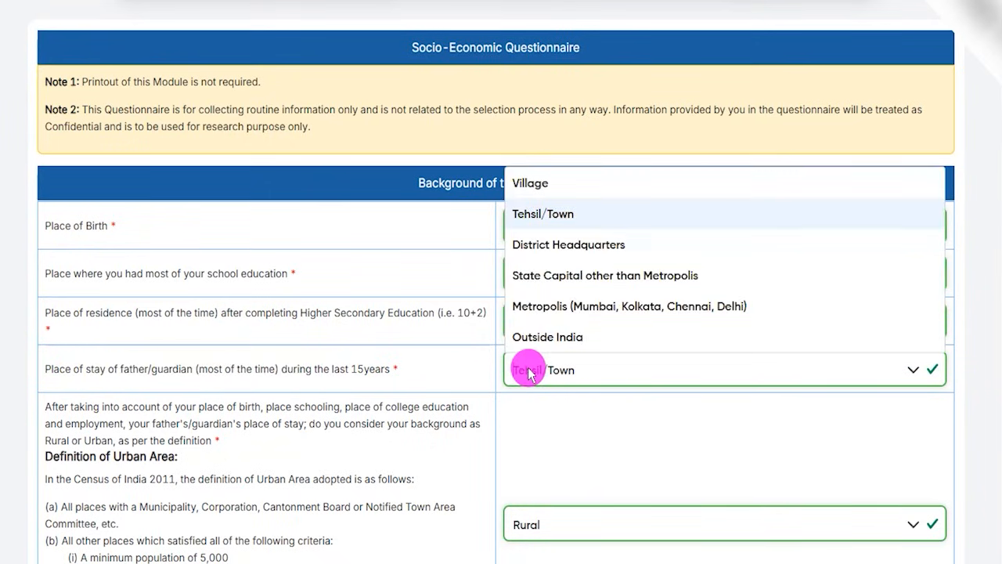
click(535, 223)
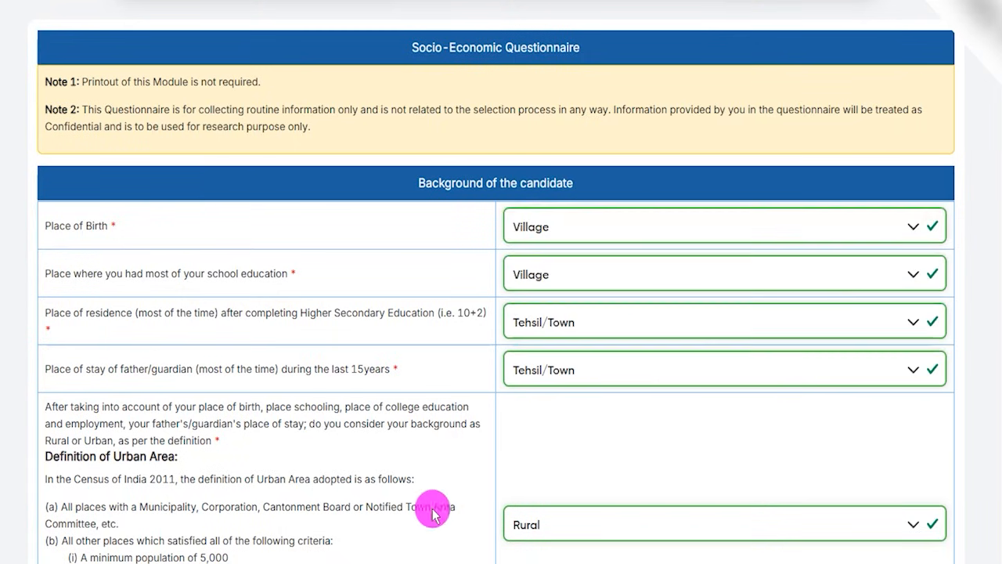
Declare the candidate's background as Rural under the urban area definition and go to the Education Particulars section.
scroll(175, 353, down, 3)
scroll(194, 356, down, 2)
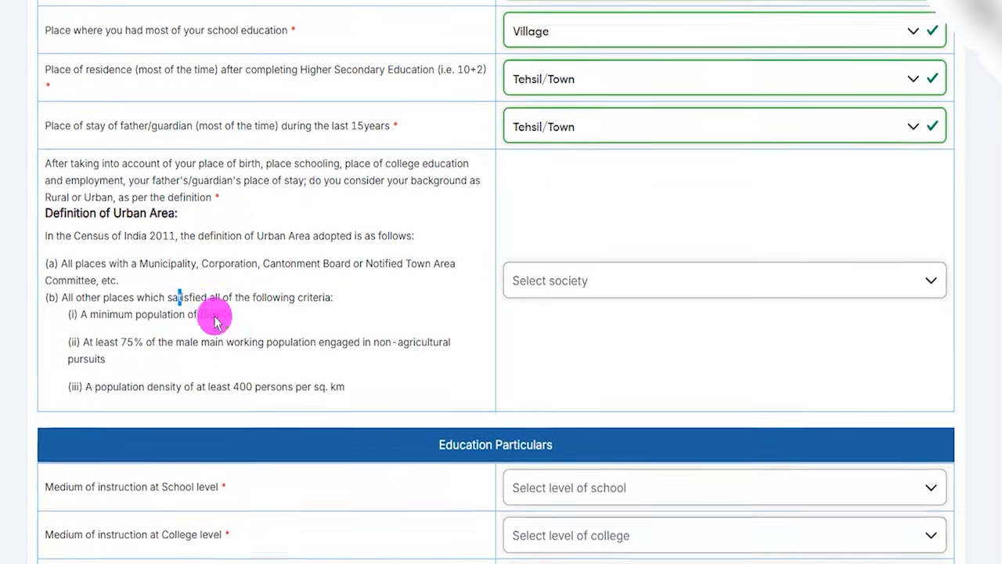
click(527, 190)
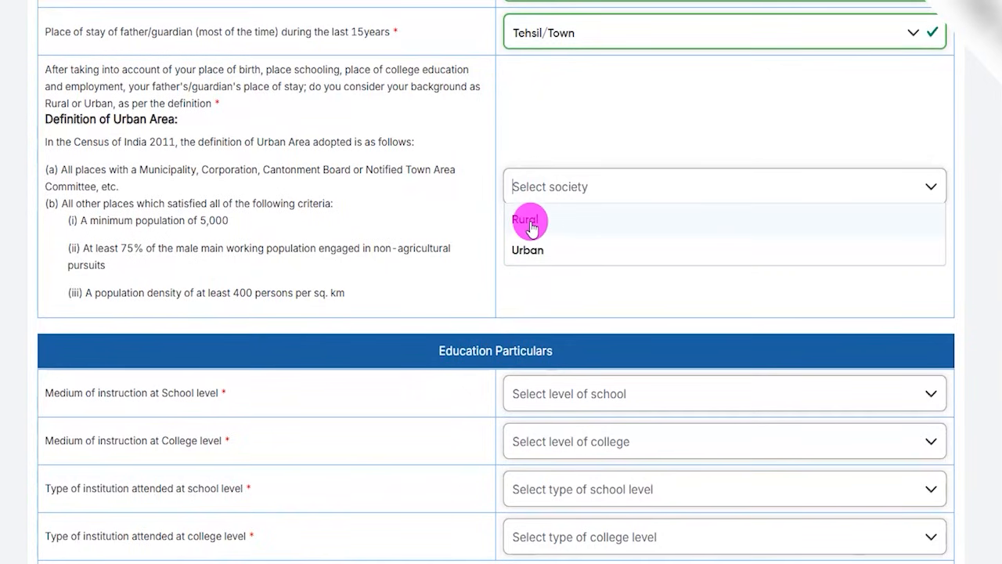
click(531, 224)
scroll(290, 286, down, 2)
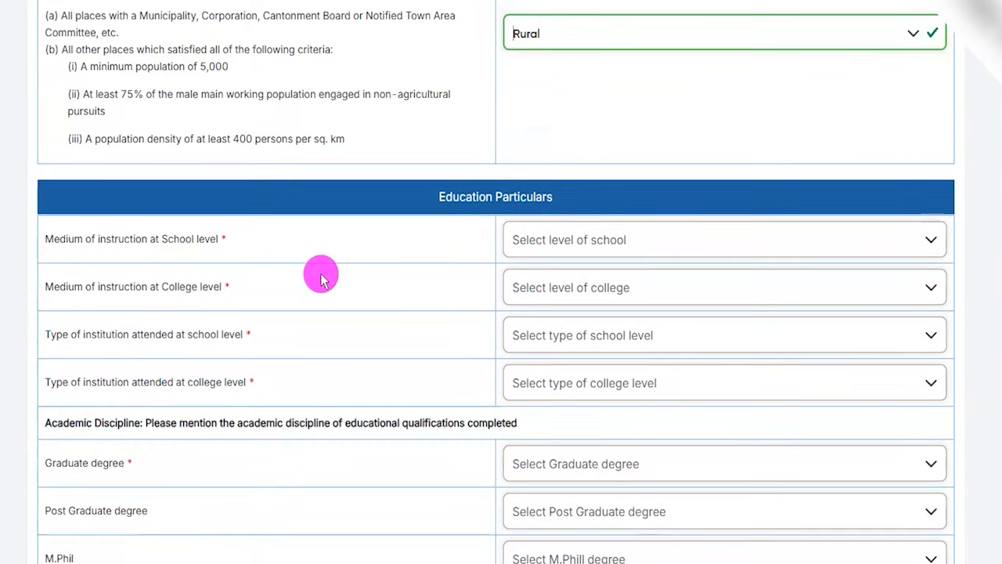
scroll(321, 275, down, 1)
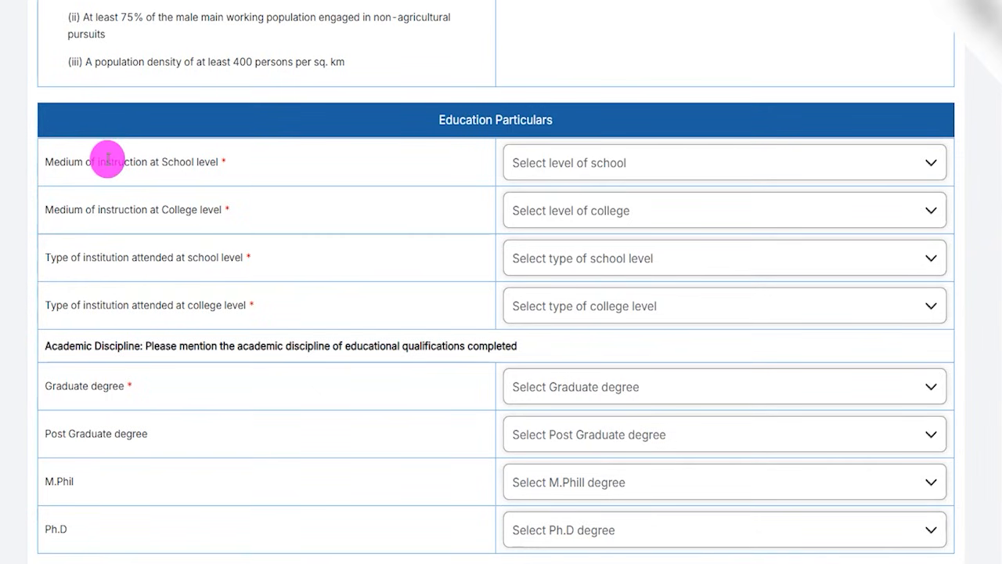
Set the medium of instruction at both School level and College level to Hindi.
drag(80, 162, 167, 162)
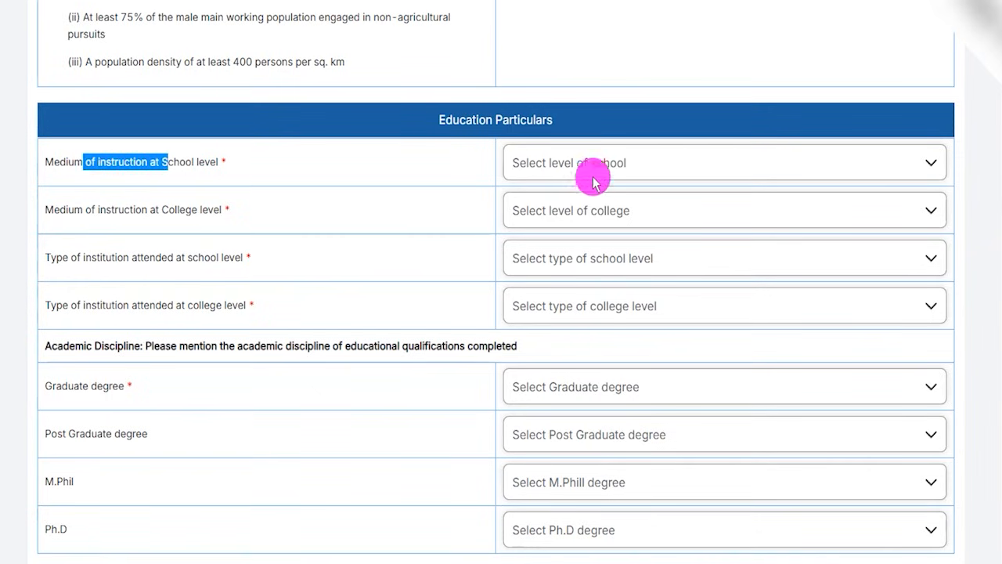
click(560, 162)
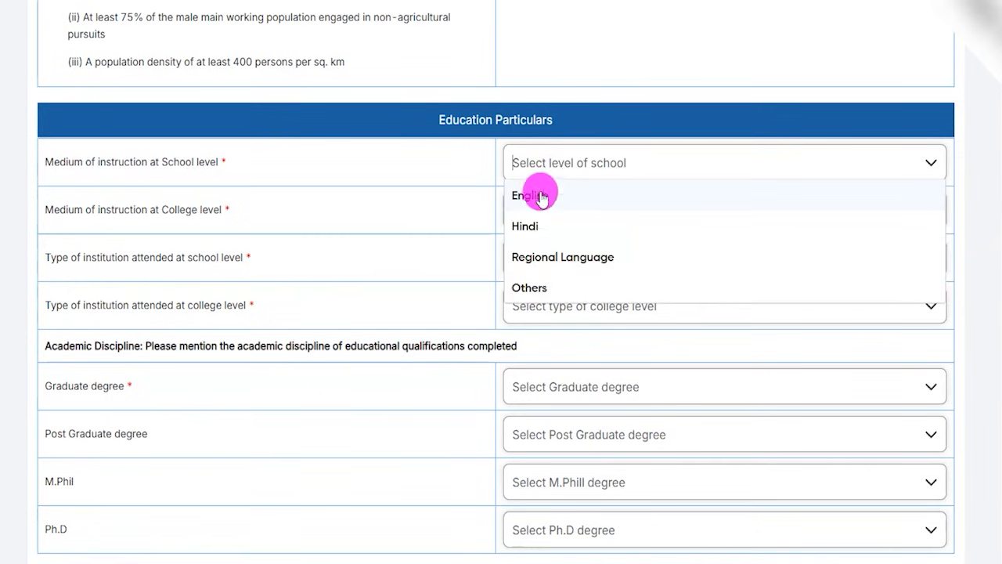
click(532, 225)
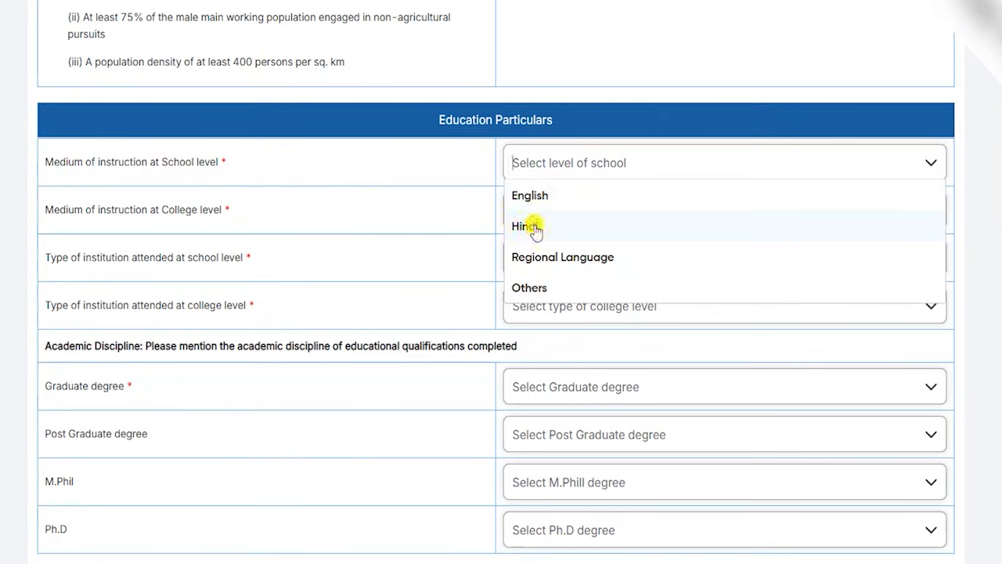
drag(81, 210, 179, 212)
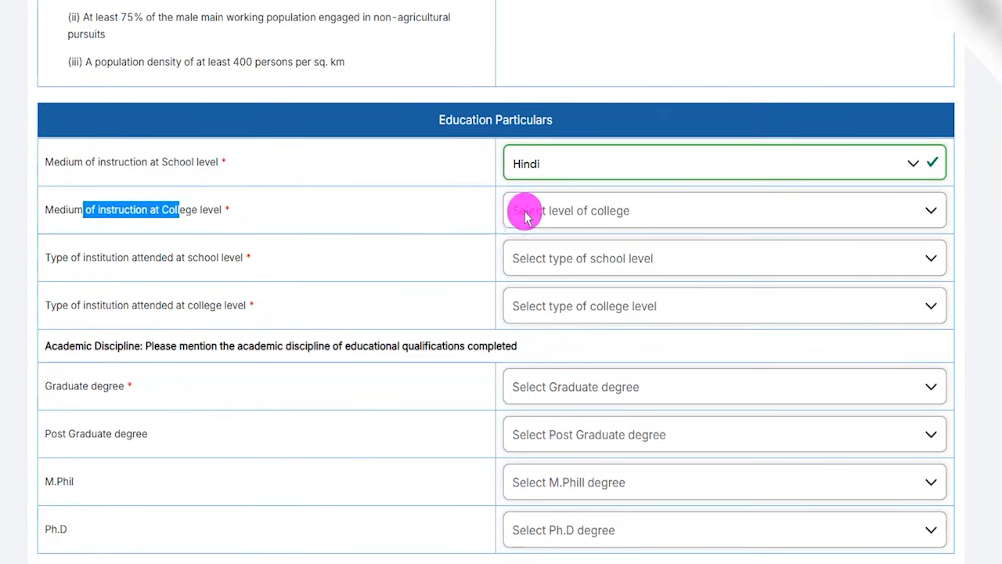
click(519, 211)
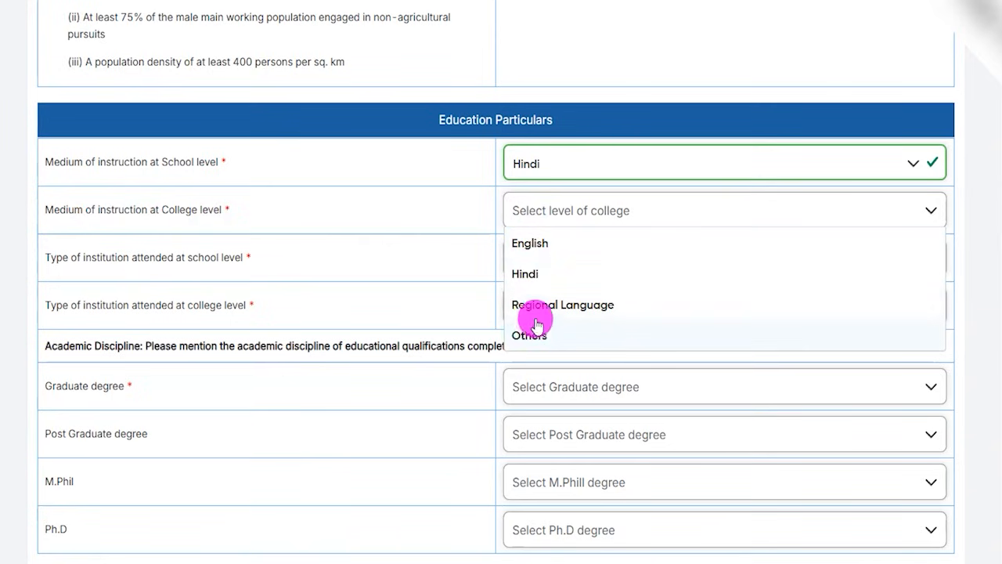
click(530, 275)
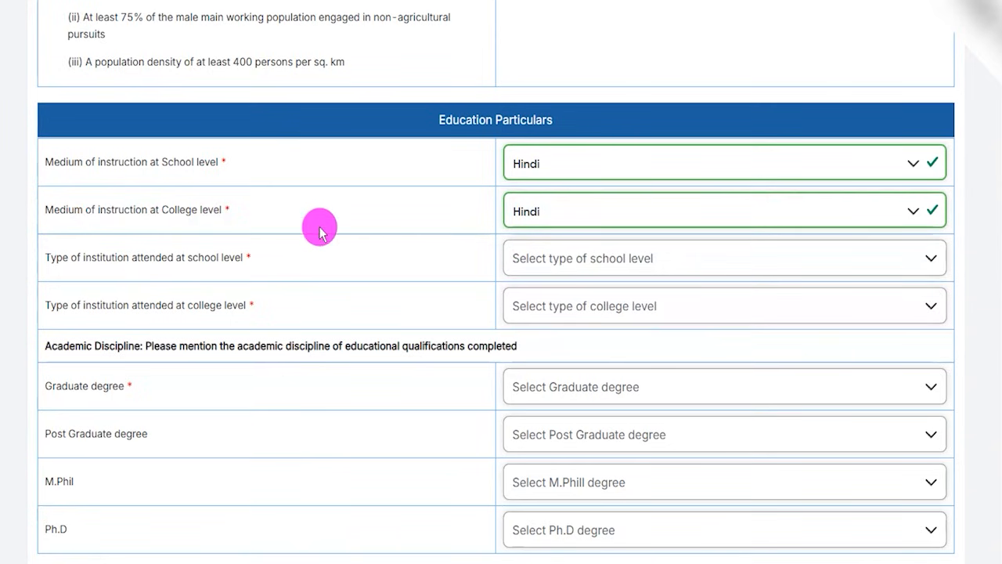
Set the type of institution attended to Pvt./Public School at school level and University at college level.
click(109, 252)
click(103, 253)
drag(63, 266, 246, 269)
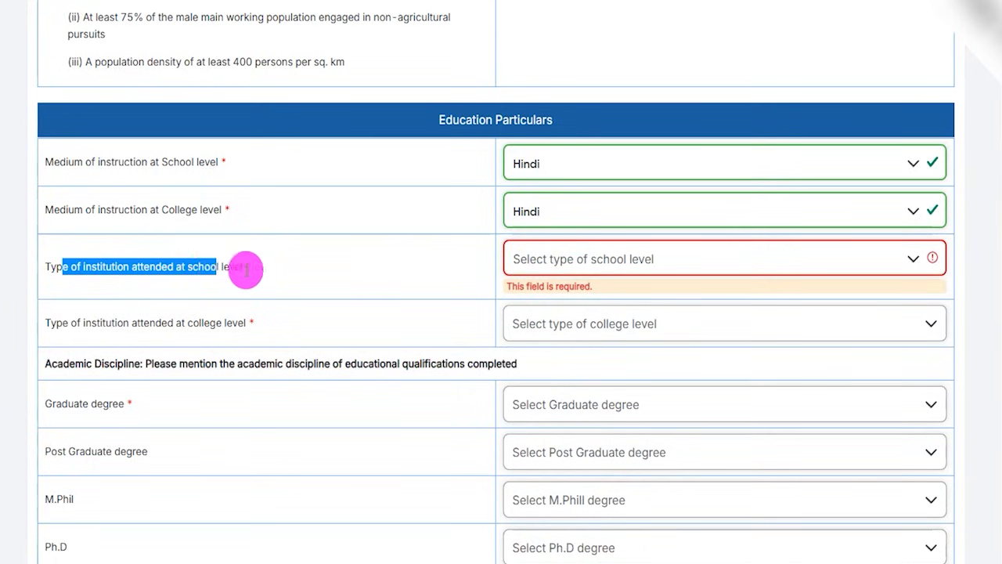
click(554, 260)
click(557, 335)
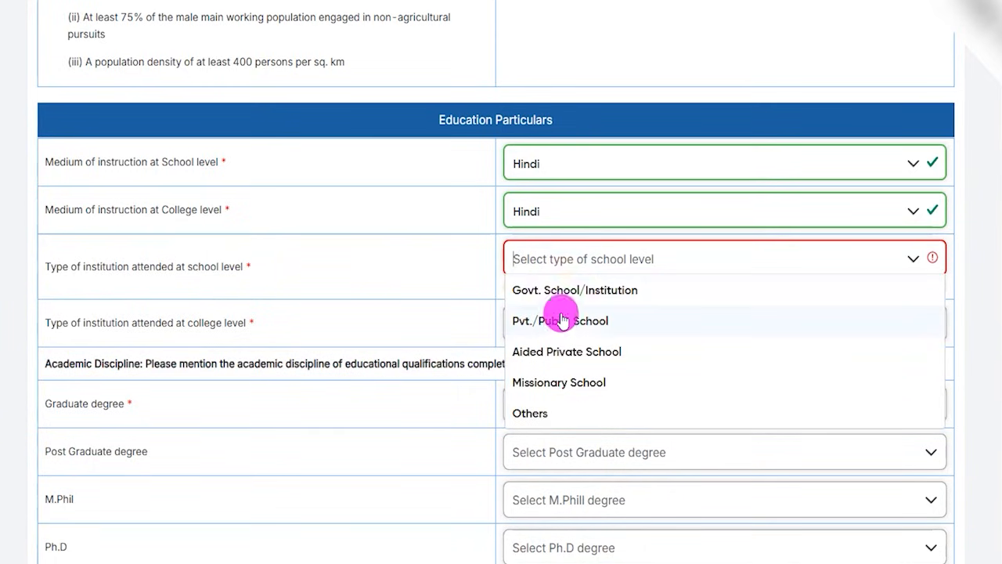
click(564, 319)
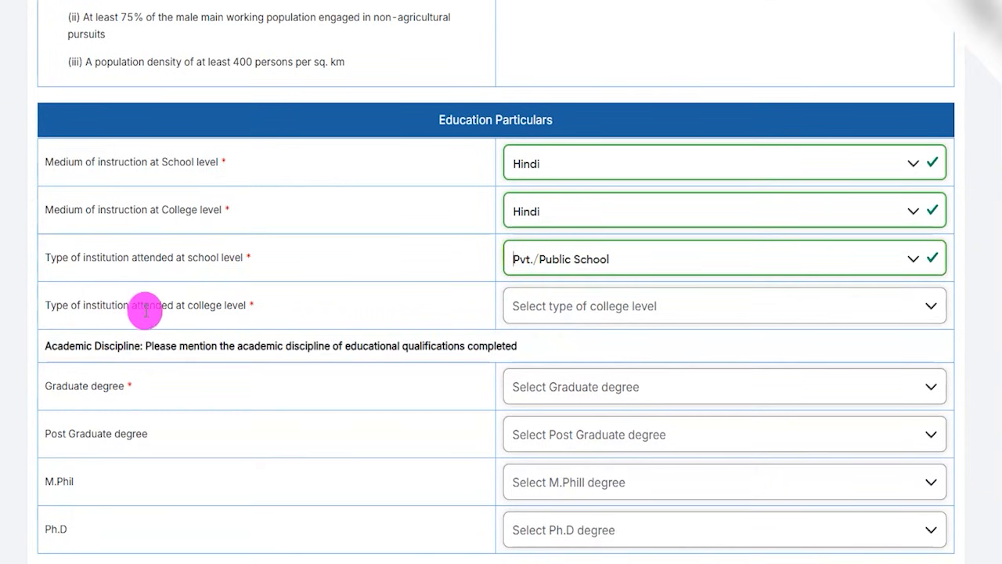
drag(155, 307, 255, 306)
click(522, 317)
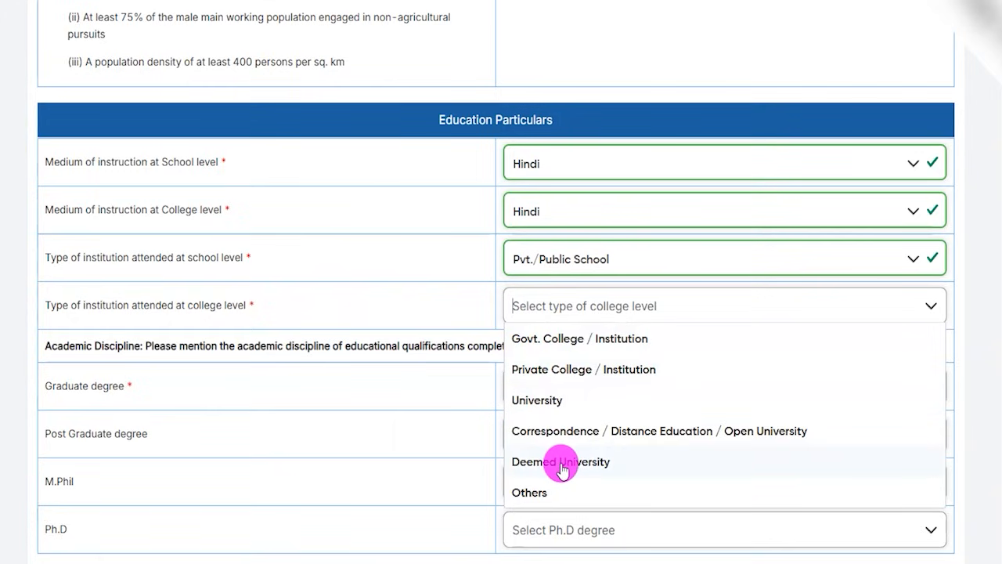
click(548, 401)
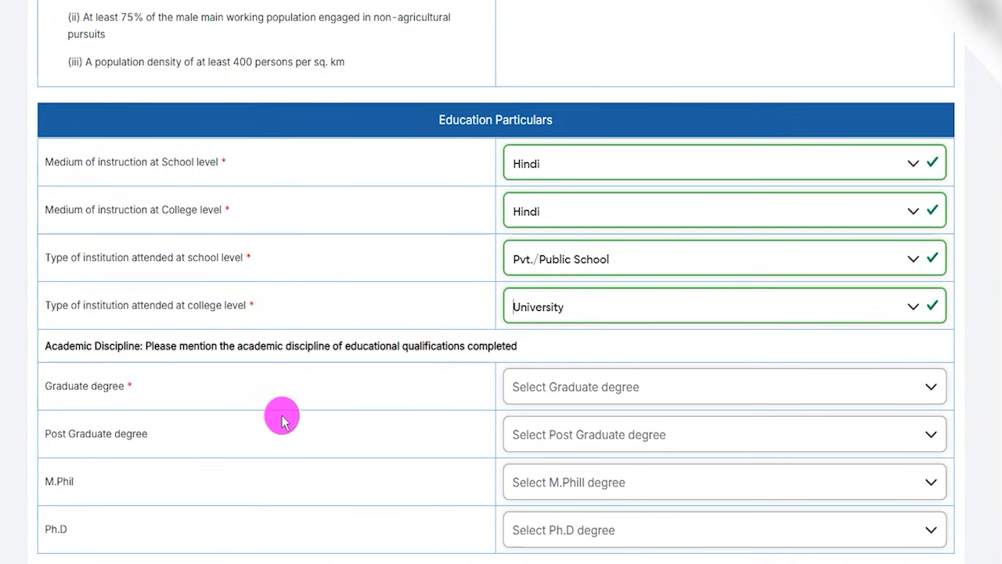
Set the academic discipline of both the Graduate degree and the Post Graduate degree to Engineering / Technology.
scroll(275, 423, down, 2)
drag(75, 246, 447, 257)
click(548, 240)
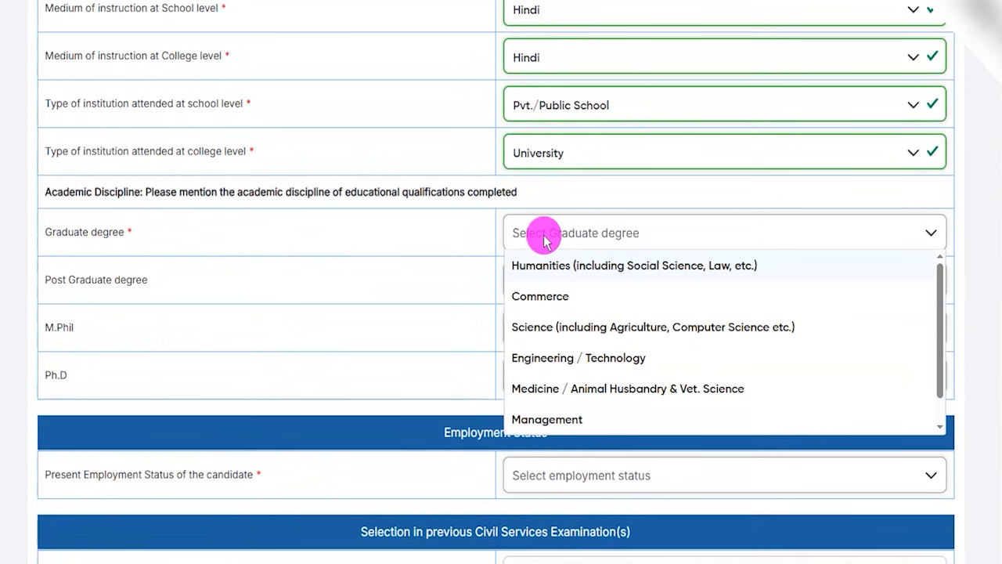
scroll(555, 318, down, 1)
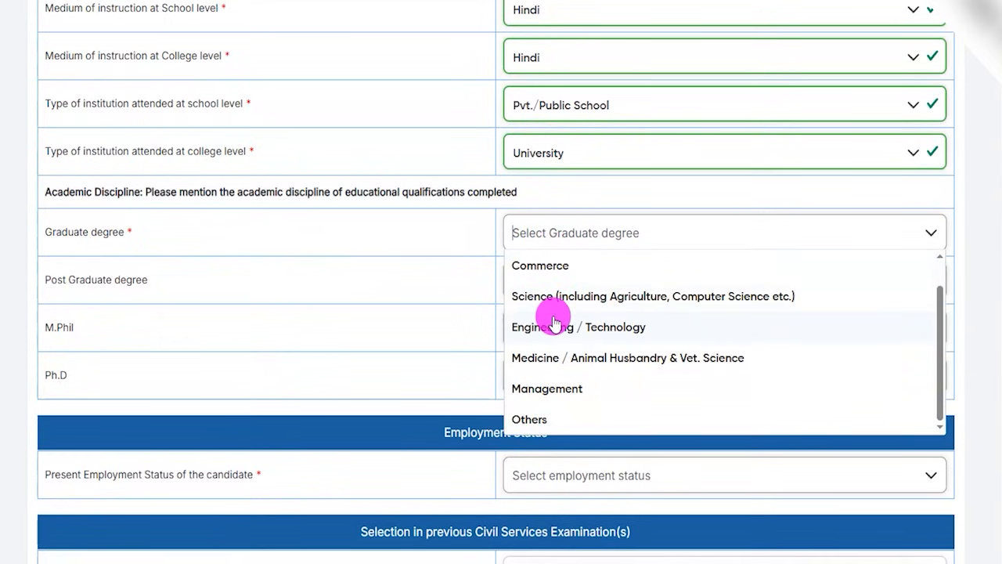
scroll(546, 358, up, 1)
click(546, 359)
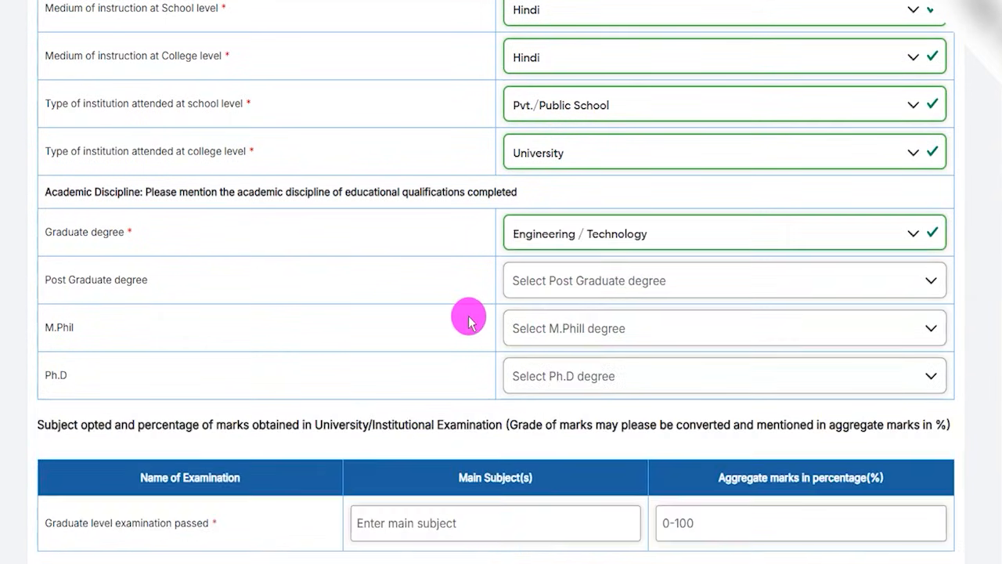
click(558, 280)
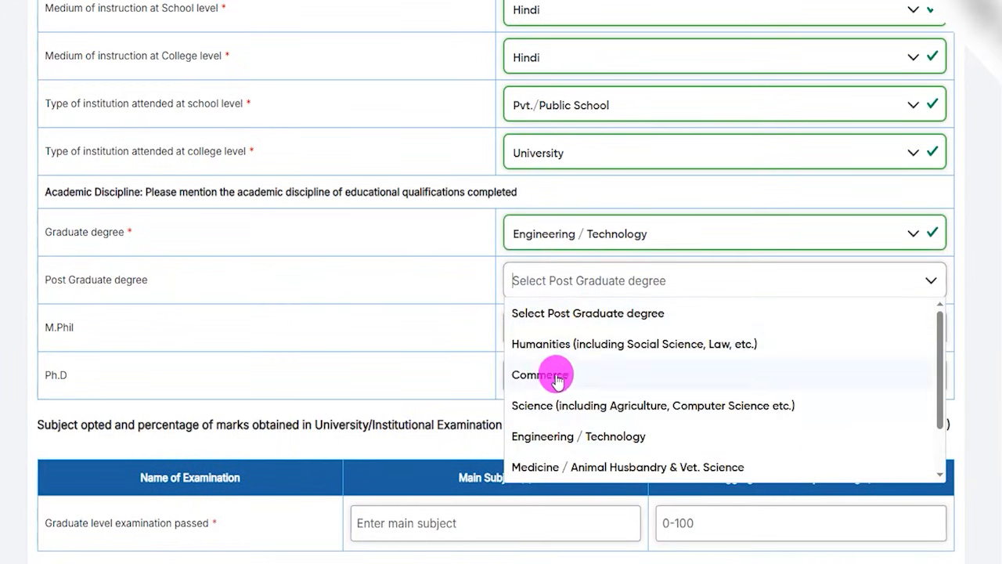
click(552, 436)
Check the discipline options for M.Phil and Ph.D, leaving both without a selection.
click(527, 330)
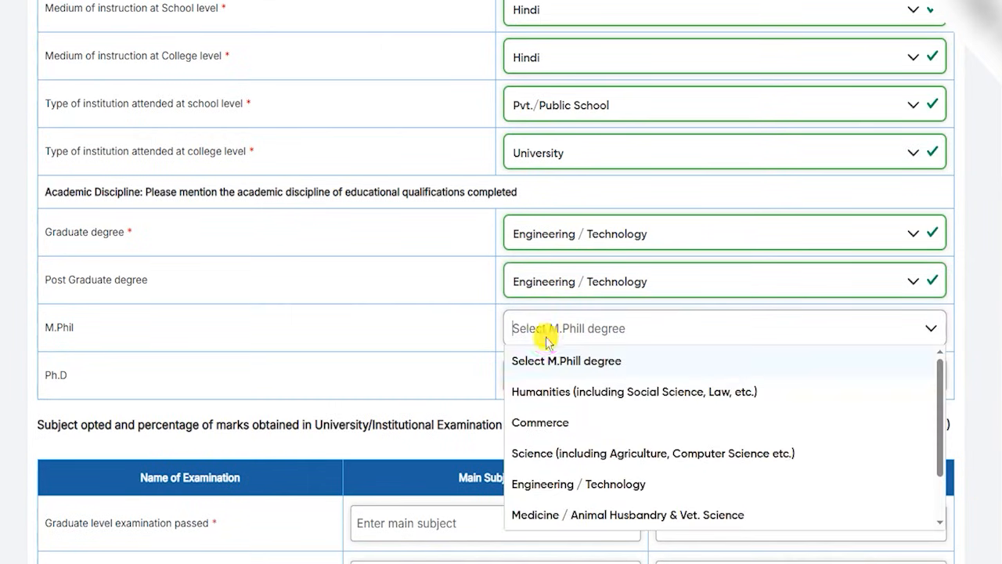
click(430, 402)
click(552, 387)
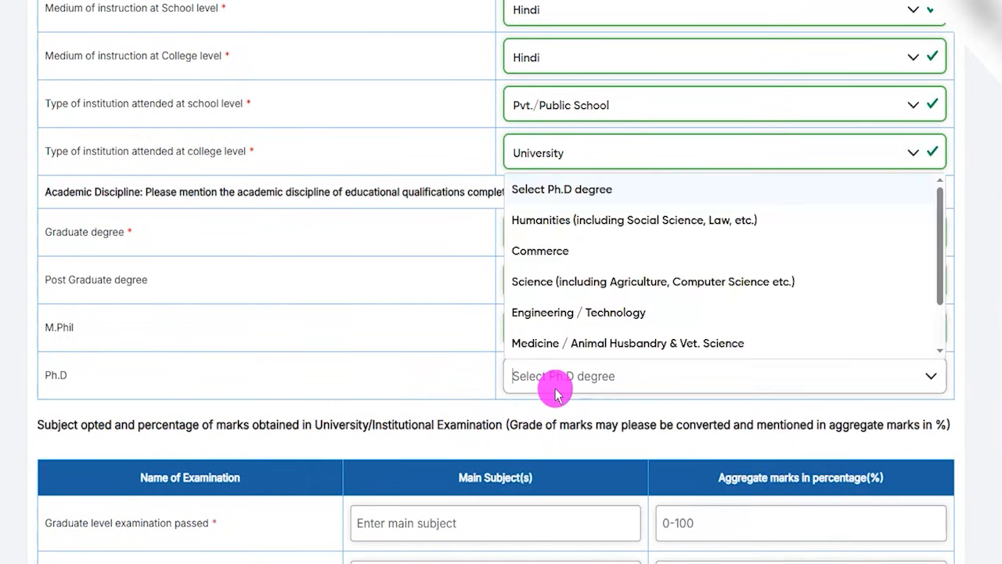
click(514, 415)
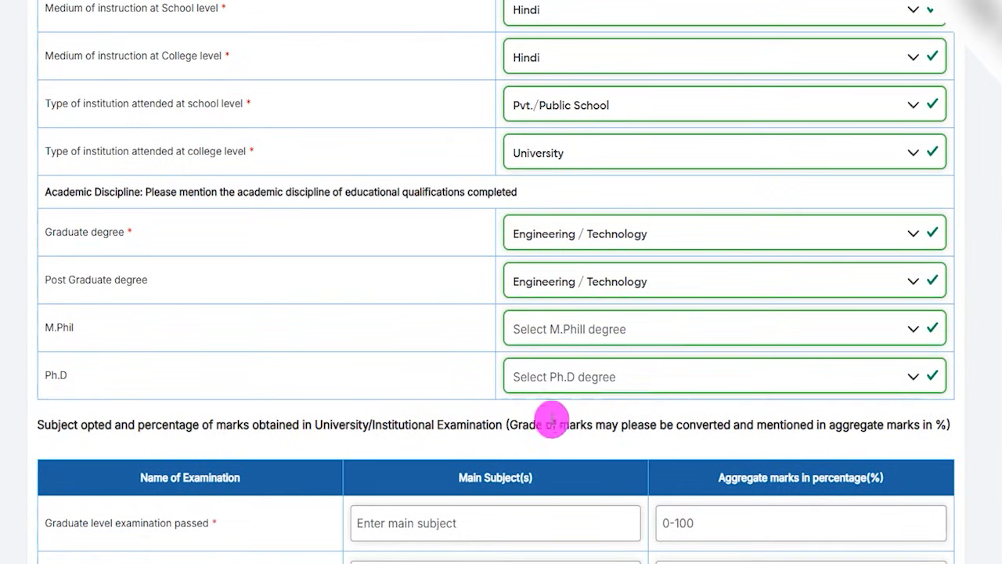
Enter 90.00 as the aggregate marks percentage for the graduate level examination passed.
drag(510, 425, 528, 425)
scroll(531, 425, down, 2)
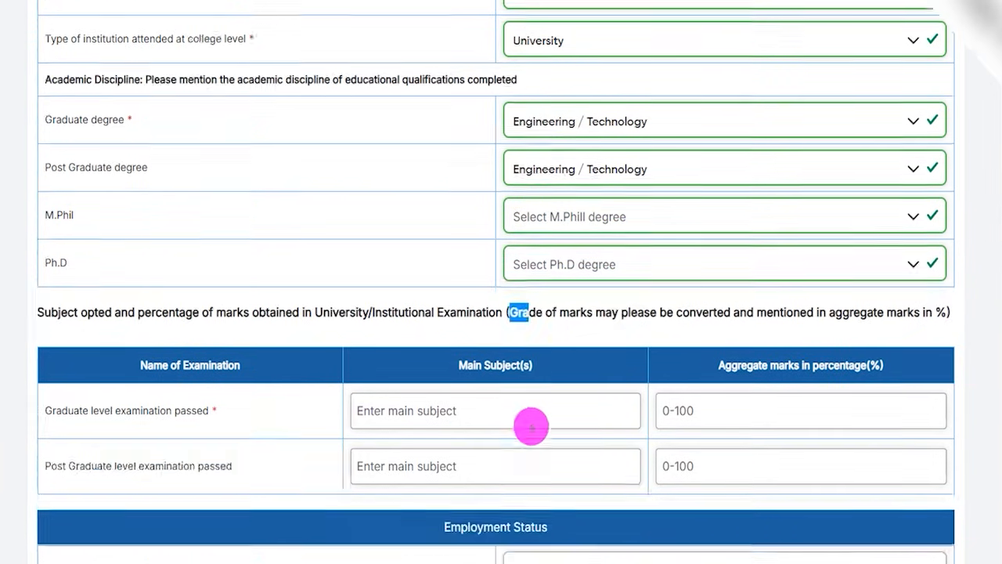
scroll(232, 377, down, 2)
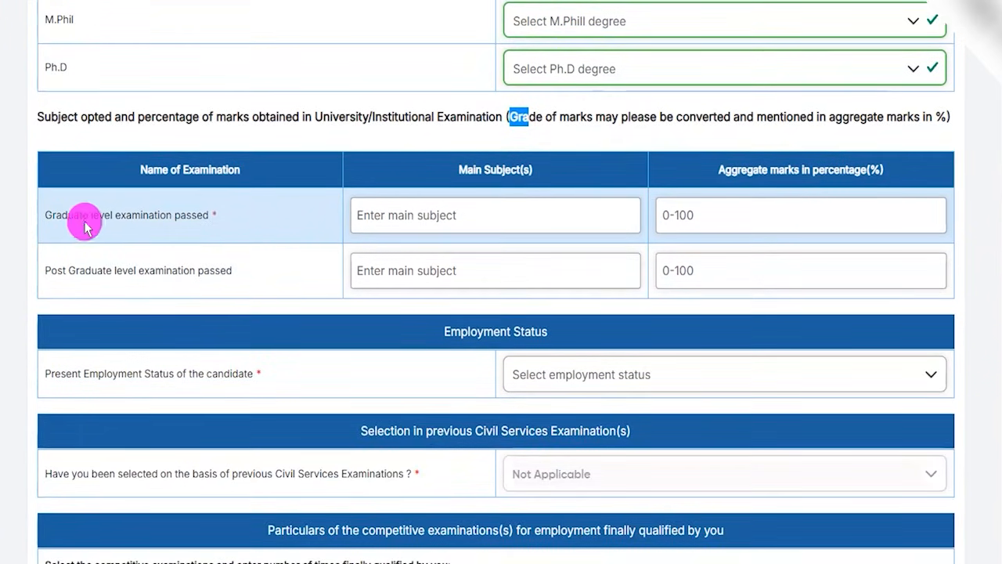
drag(81, 214, 182, 214)
click(383, 214)
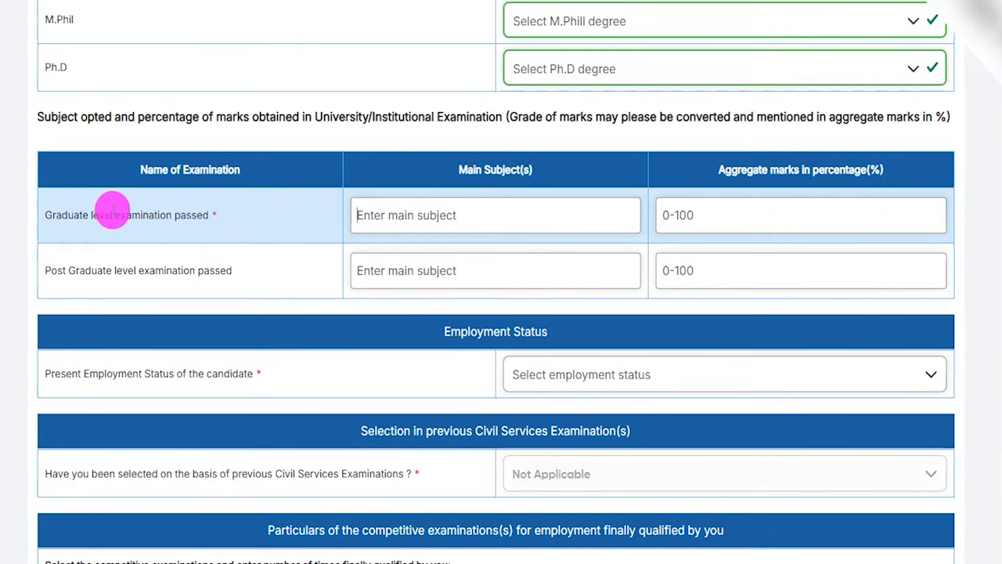
drag(89, 214, 386, 214)
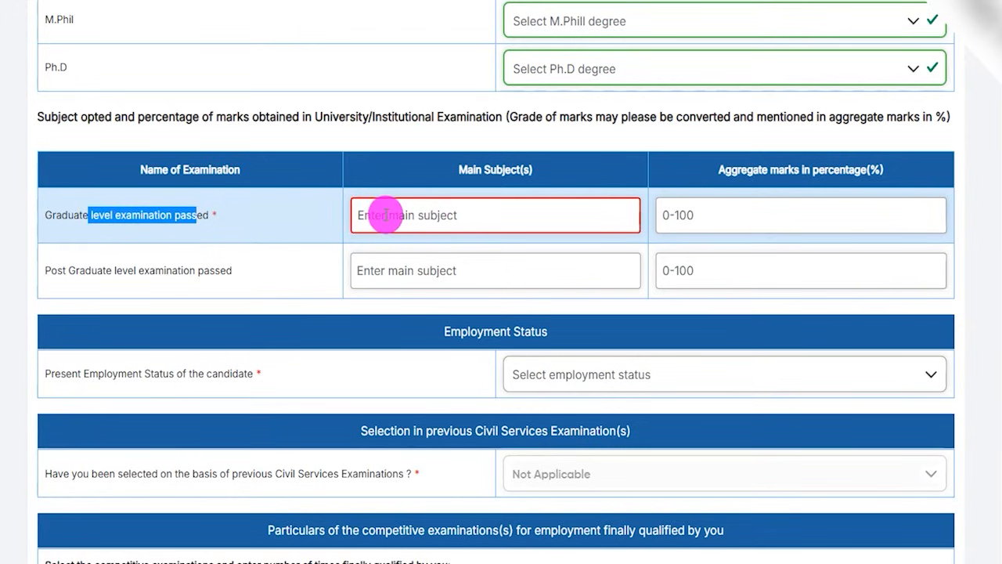
click(386, 213)
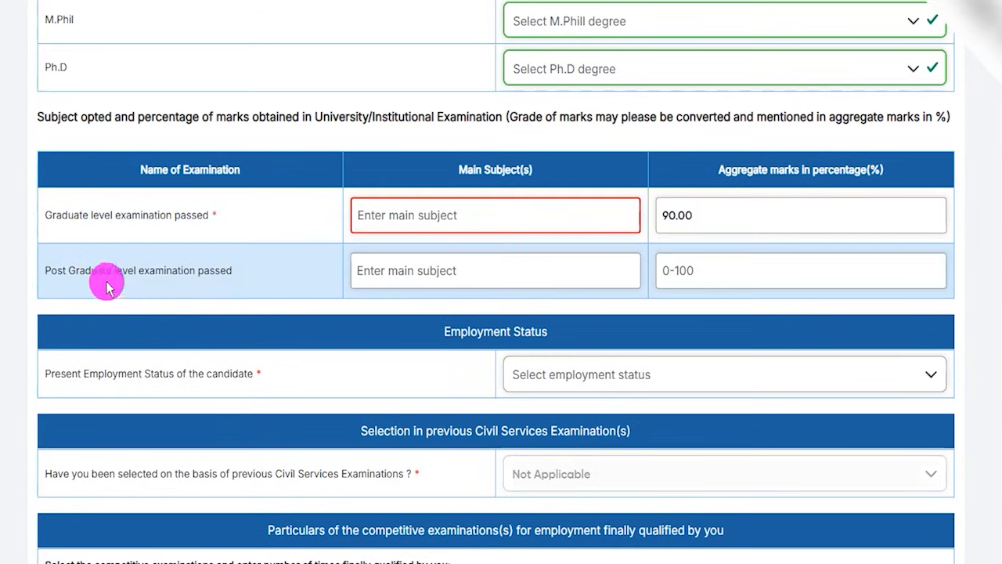
Go through the main subject and aggregate marks fields of the Post Graduate level examination.
drag(76, 270, 198, 270)
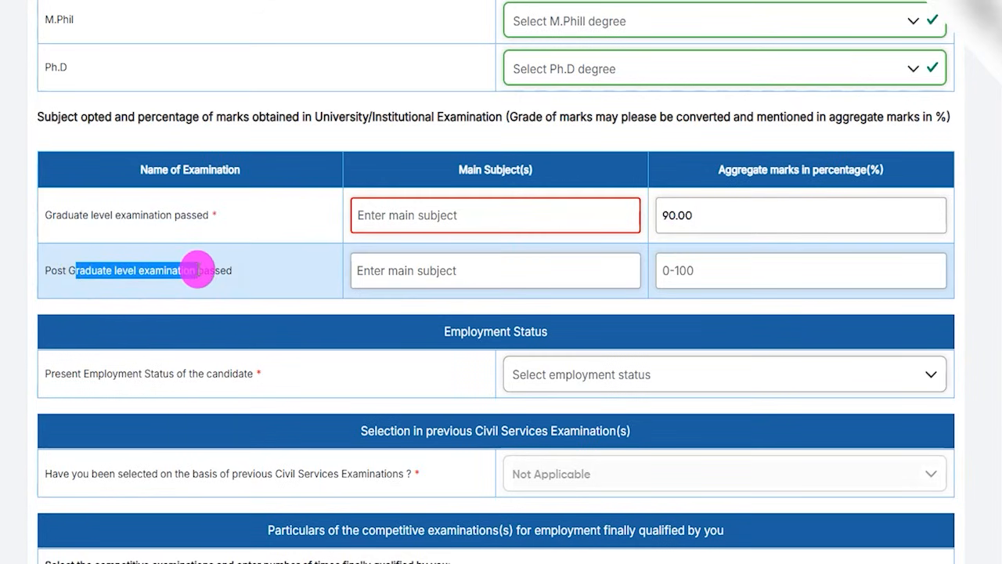
click(446, 267)
click(705, 273)
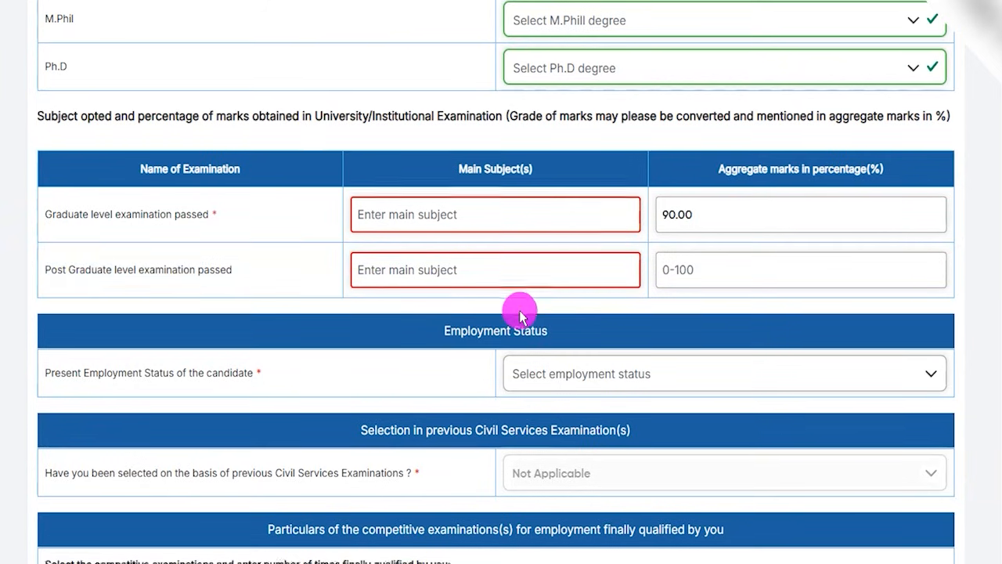
Set the present employment status to Employed with Public Sector as nature of employment, and go to the total annual income.
scroll(522, 313, down, 2)
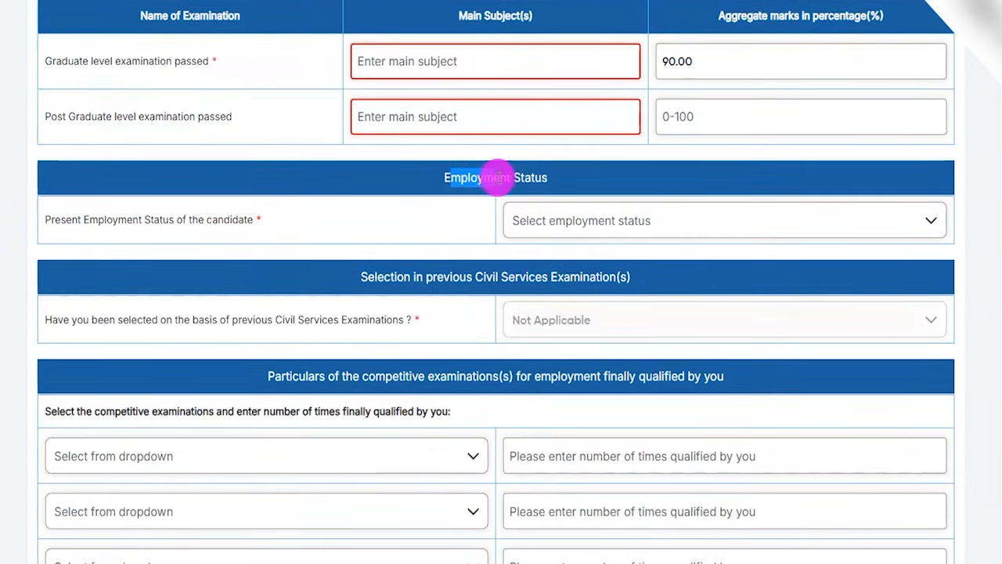
click(536, 217)
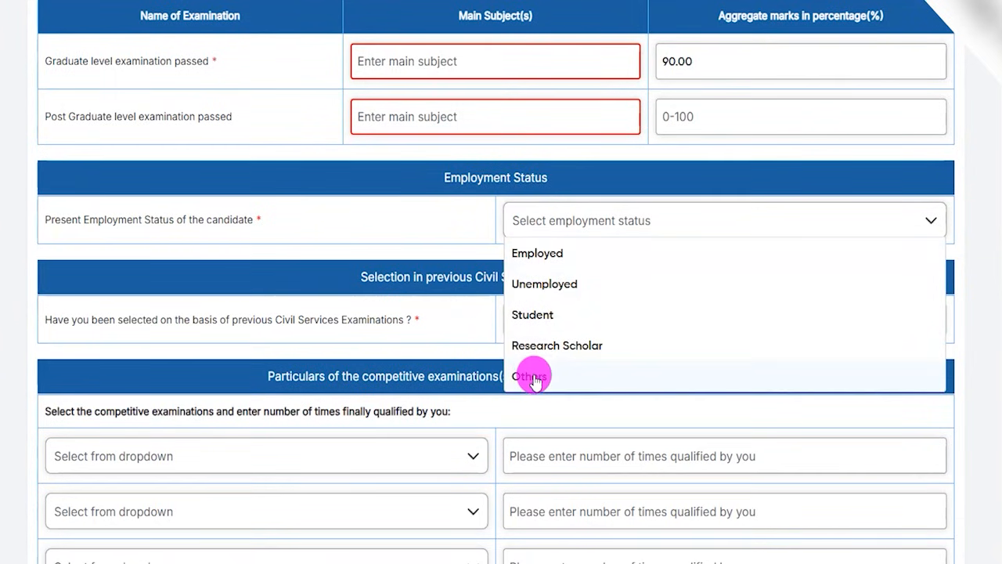
click(539, 253)
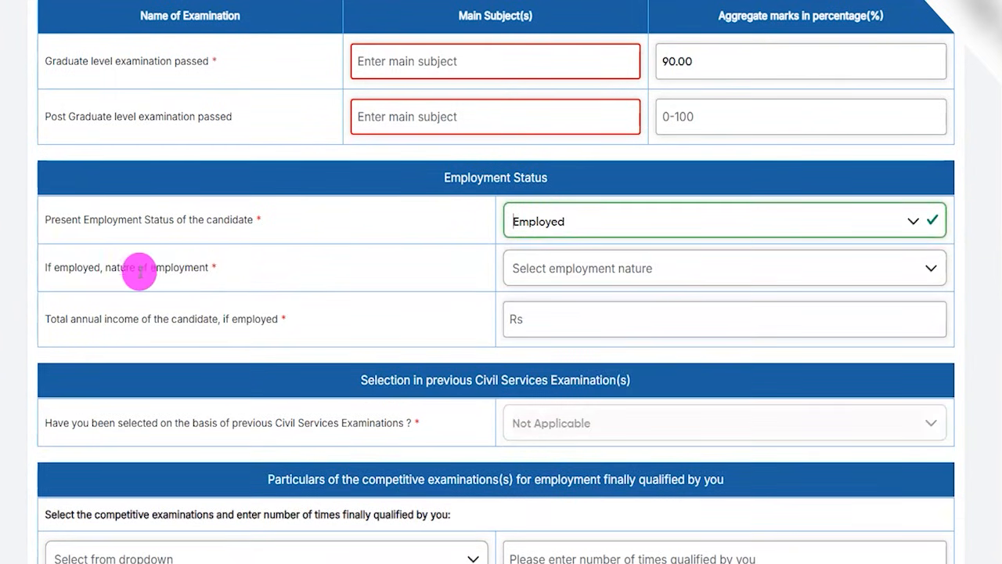
drag(81, 268, 154, 268)
click(533, 268)
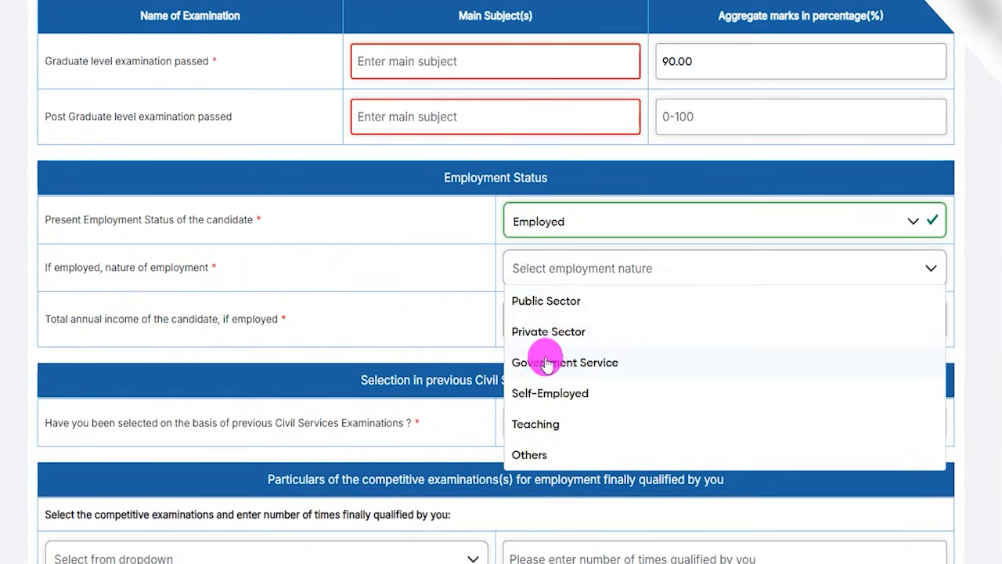
click(544, 313)
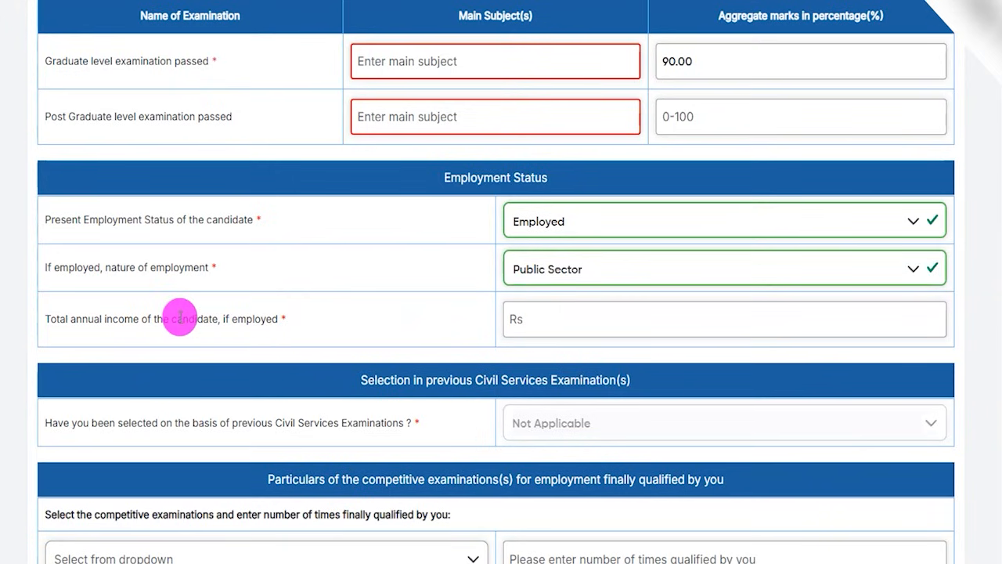
drag(88, 320, 168, 320)
click(538, 318)
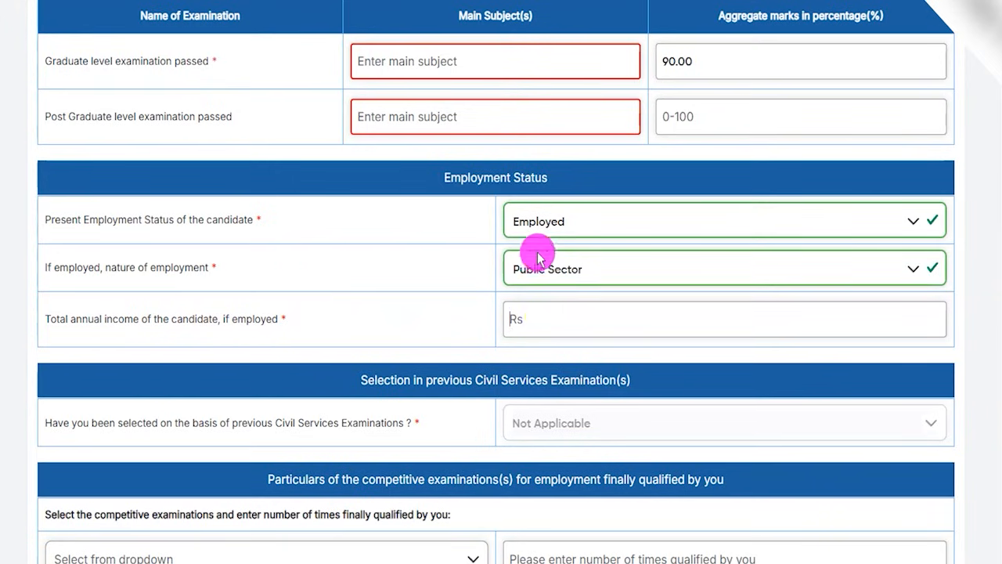
Set the candidate's present employment status to Unemployed and review the question on selection in previous Civil Services Examinations.
click(538, 226)
click(541, 282)
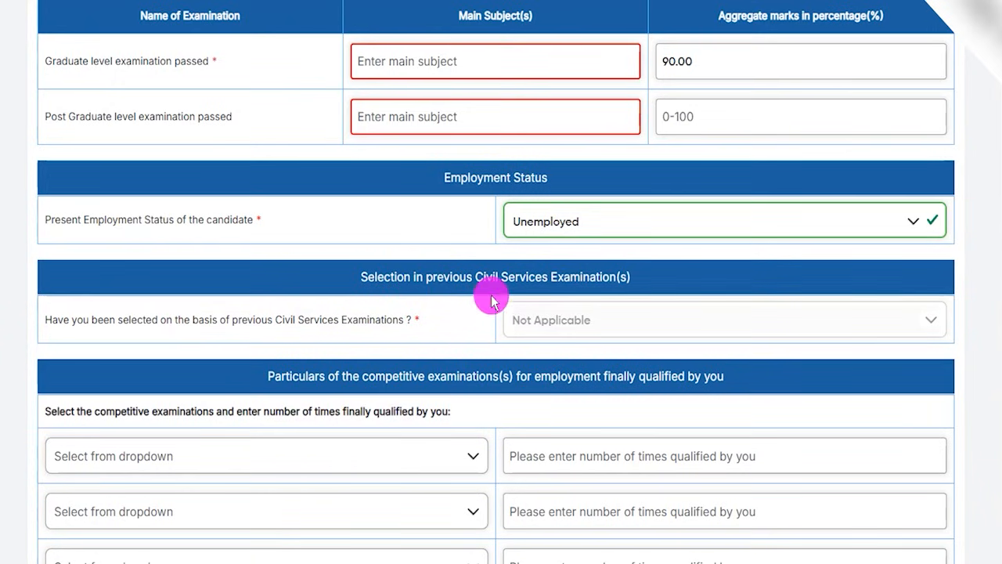
drag(428, 277, 608, 274)
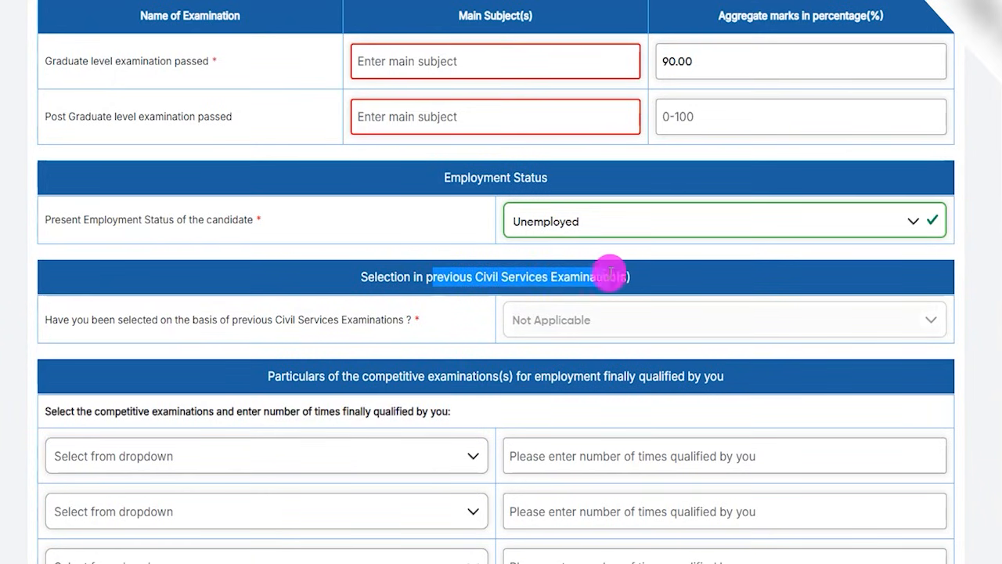
drag(174, 319, 362, 321)
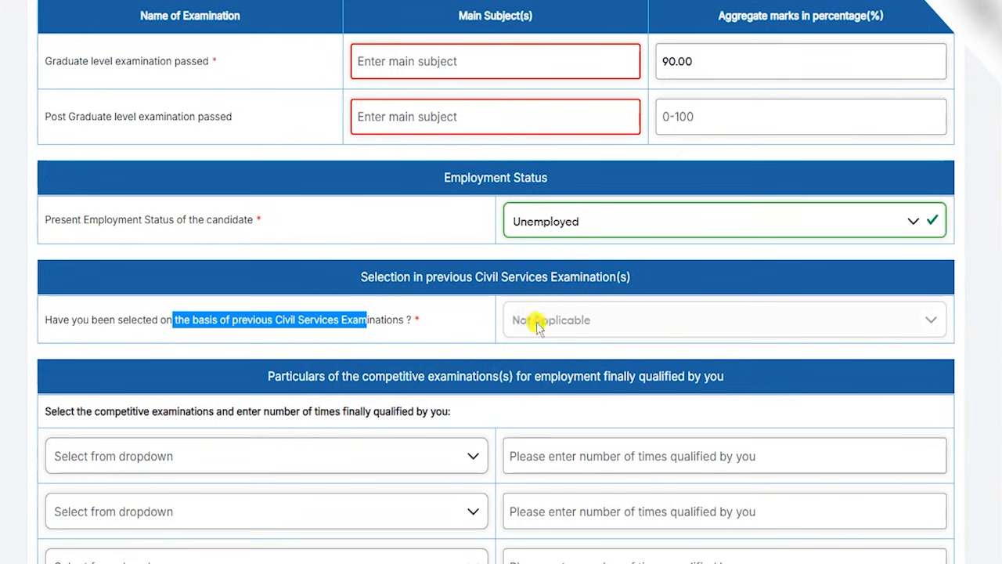
click(537, 324)
drag(155, 319, 403, 319)
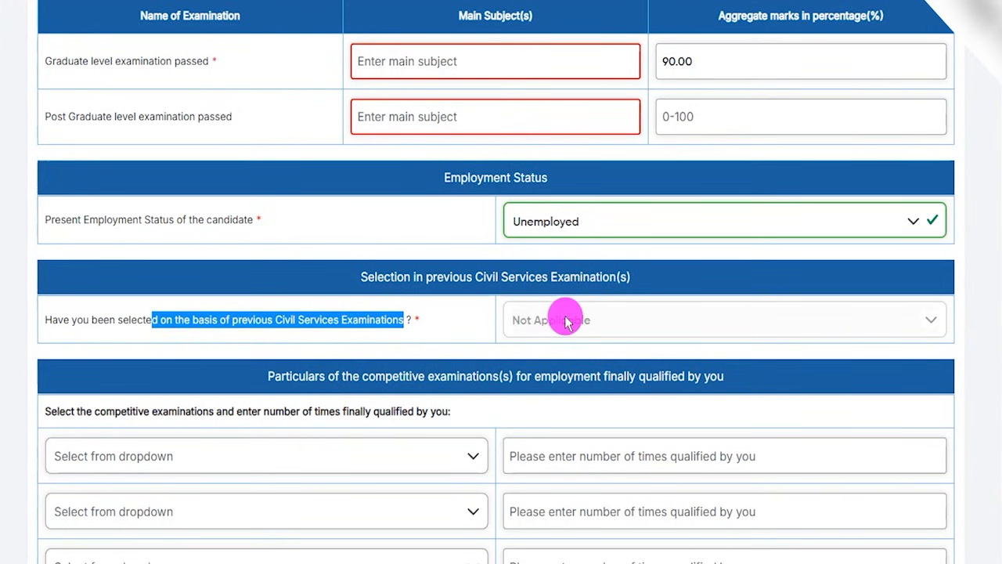
Choose Bank PO Examination in the first row of the competitive examinations for employment finally qualified.
scroll(324, 365, down, 3)
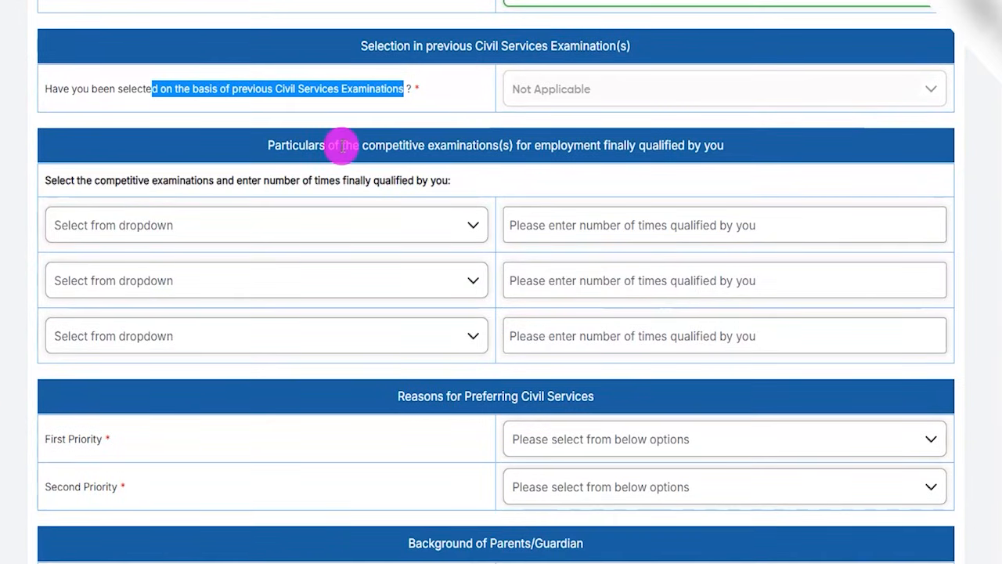
drag(342, 145, 684, 147)
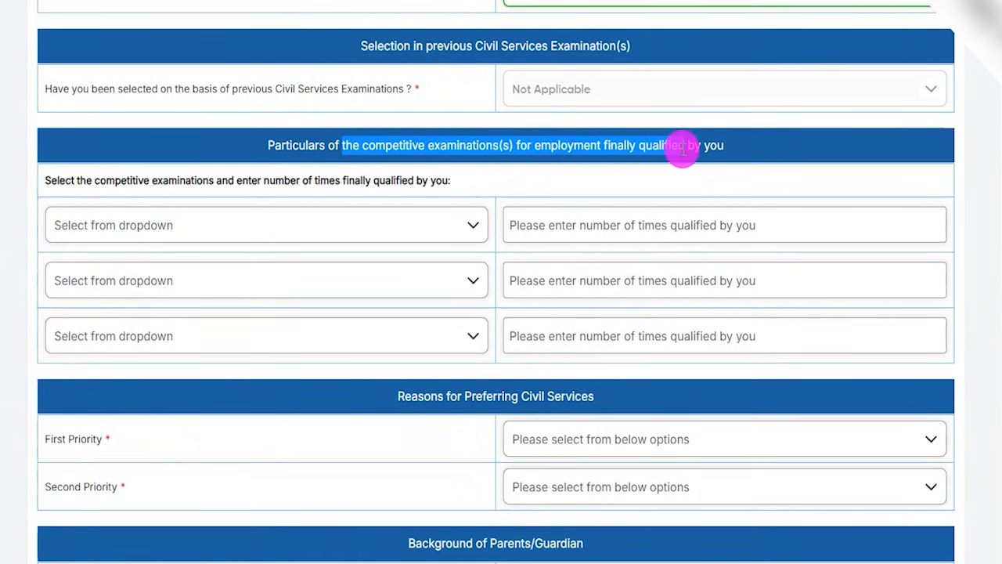
click(227, 233)
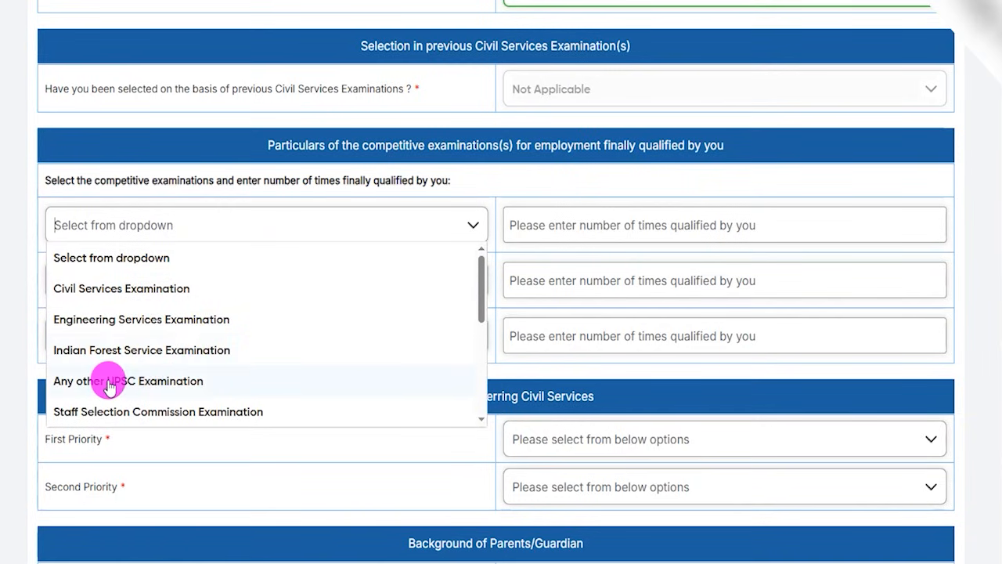
scroll(153, 387, down, 2)
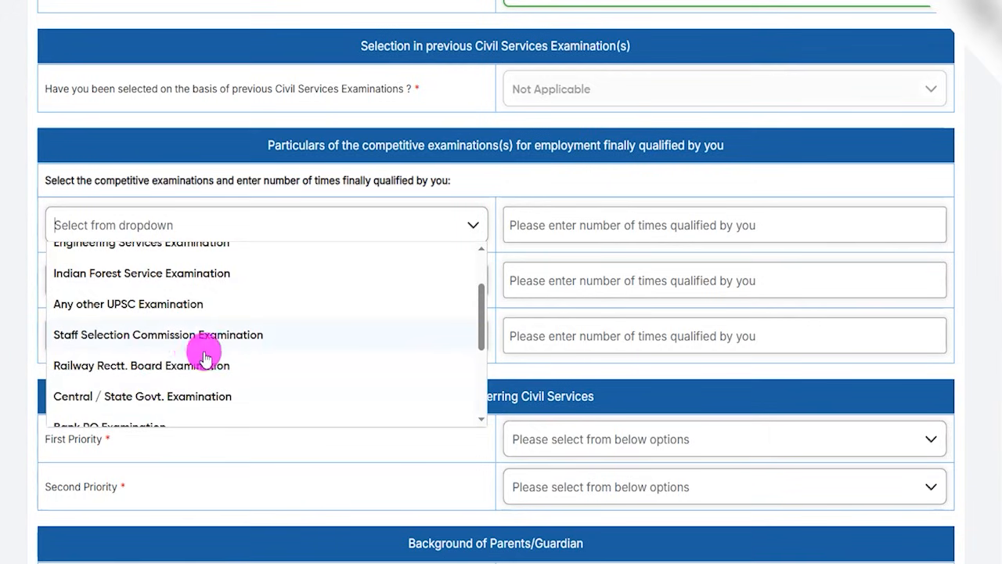
scroll(147, 367, down, 4)
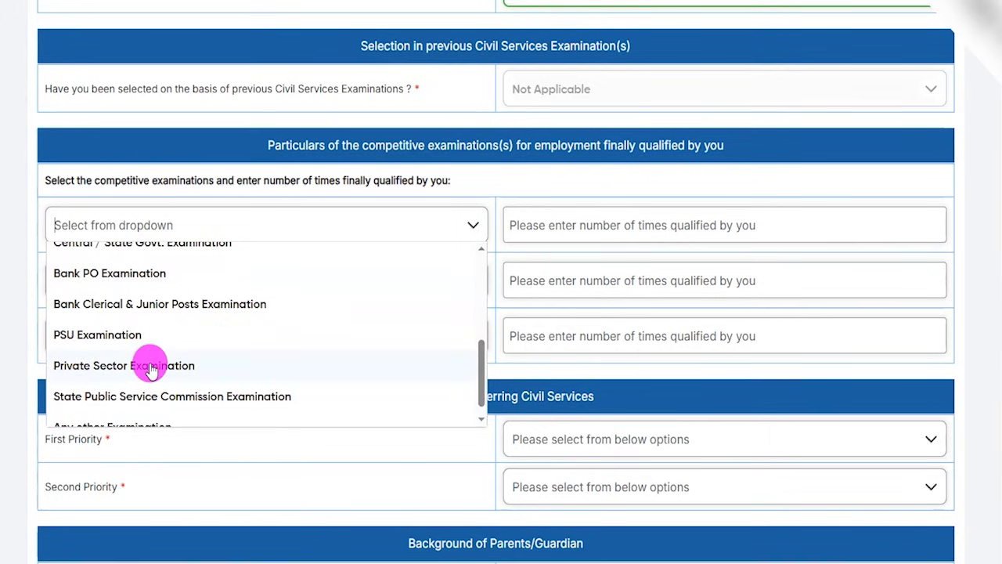
scroll(151, 364, down, 1)
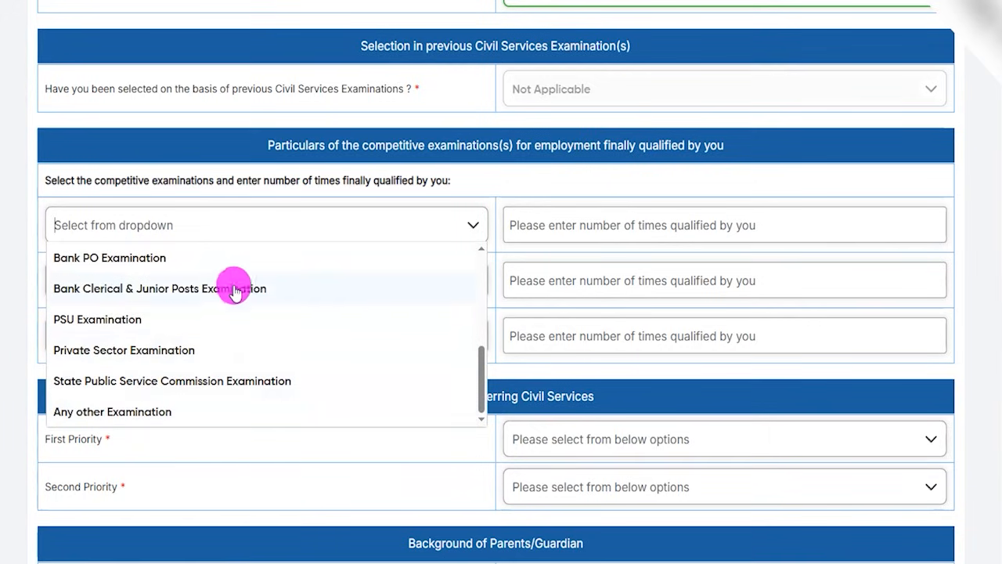
click(114, 257)
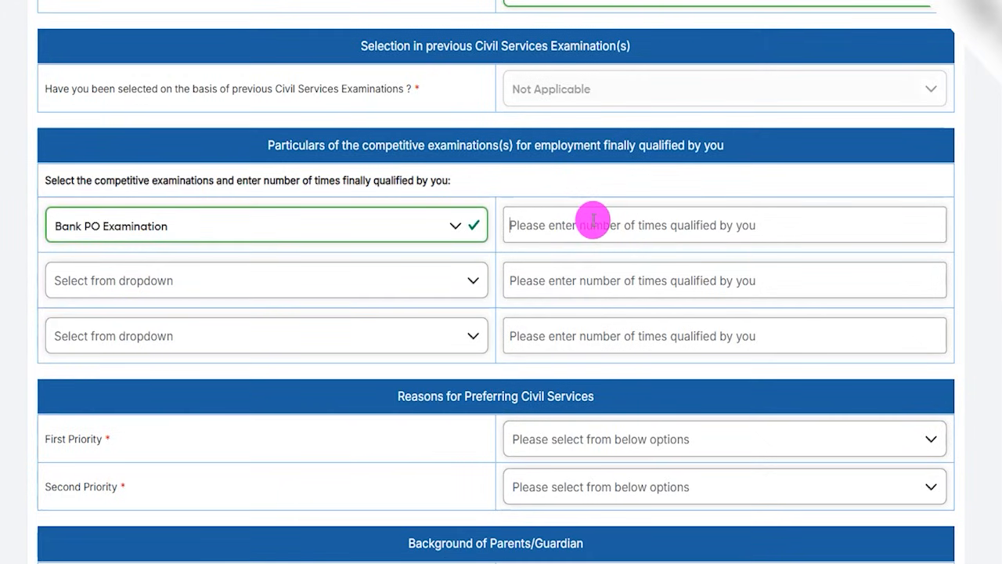
Reset the first competitive examination row to no selection and leave the second row unselected.
click(429, 224)
scroll(212, 318, down, 3)
scroll(214, 321, up, 3)
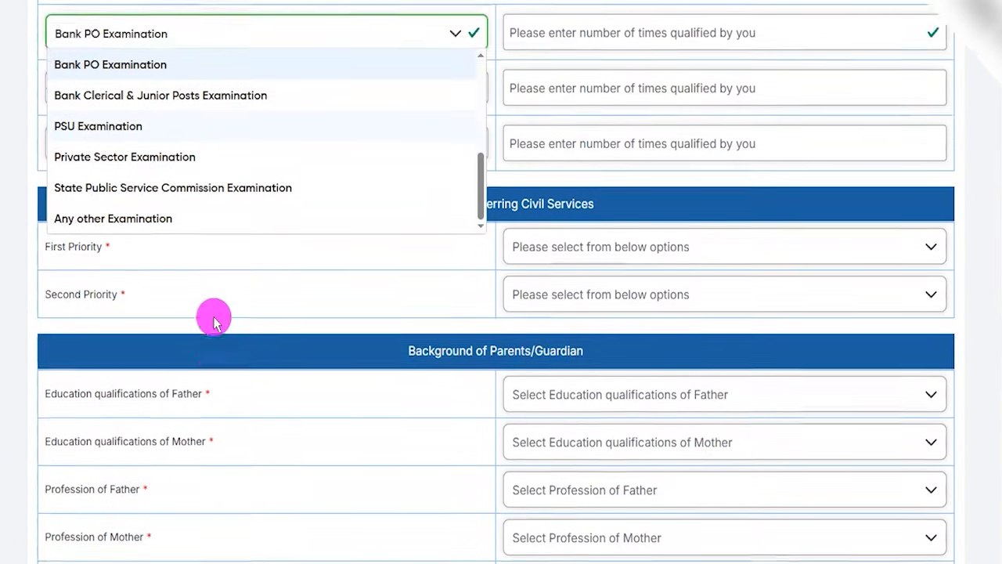
scroll(211, 325, up, 5)
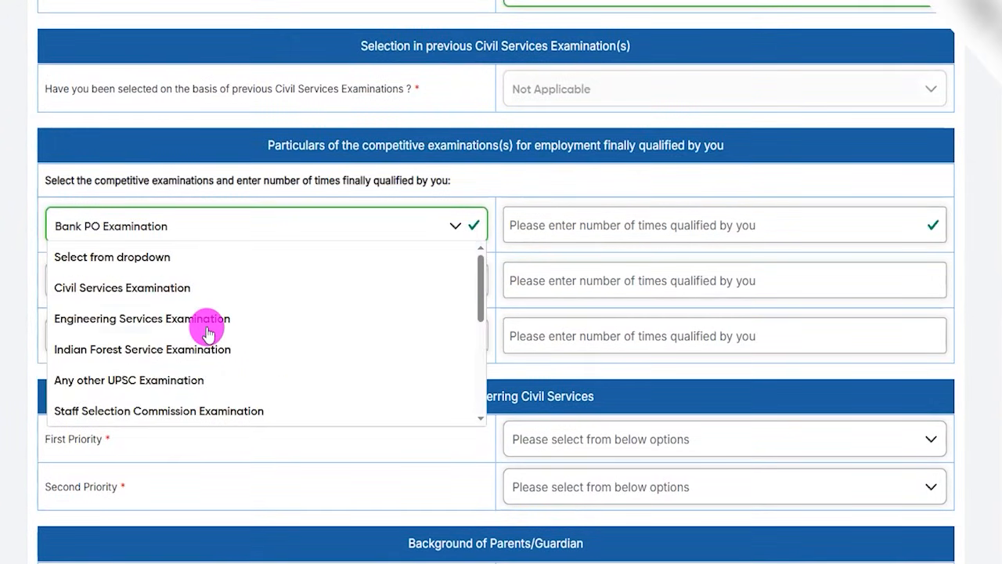
click(176, 260)
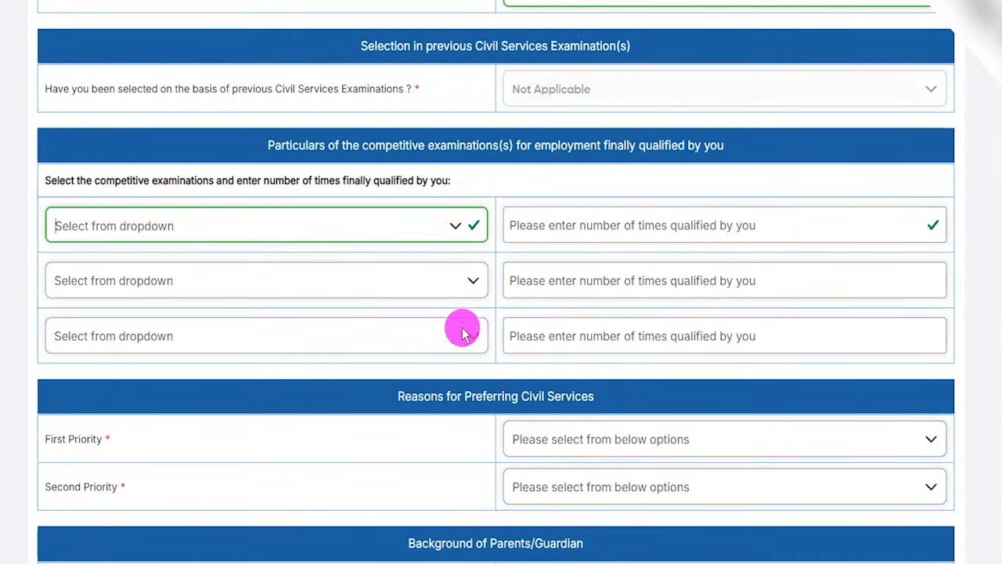
click(480, 268)
click(485, 381)
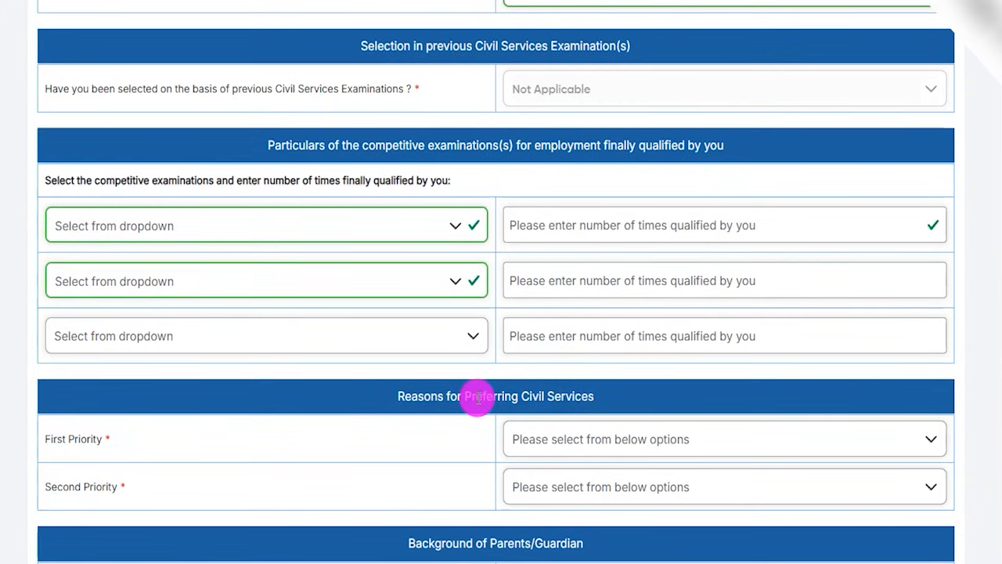
Set the reasons for preferring Civil Services to Prestige / Social Status as first priority and Job Security as second priority.
drag(429, 395, 566, 397)
scroll(575, 383, down, 2)
click(610, 283)
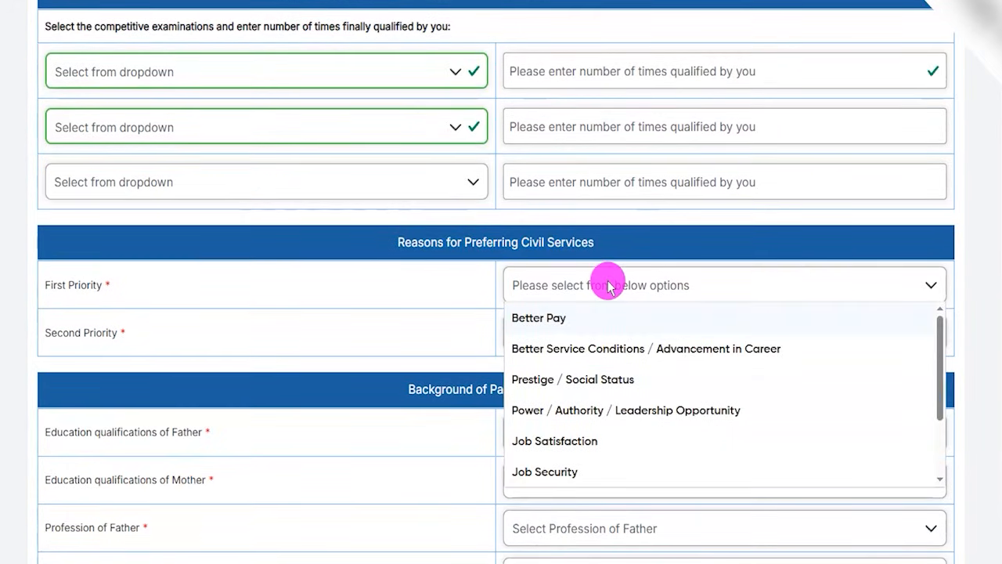
click(553, 381)
click(543, 346)
click(555, 479)
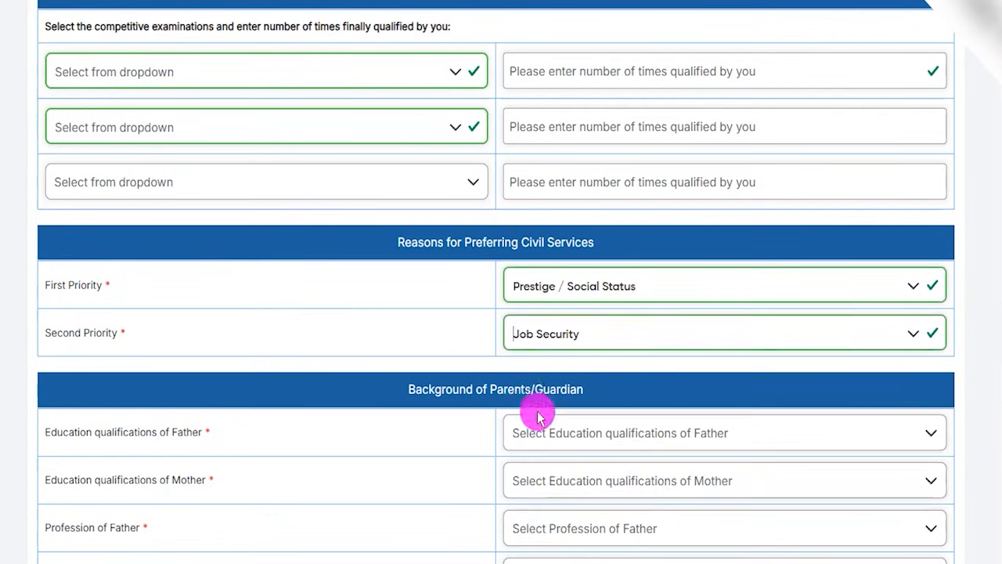
Set the education qualifications of both the father and the mother to Graduate.
scroll(463, 353, down, 3)
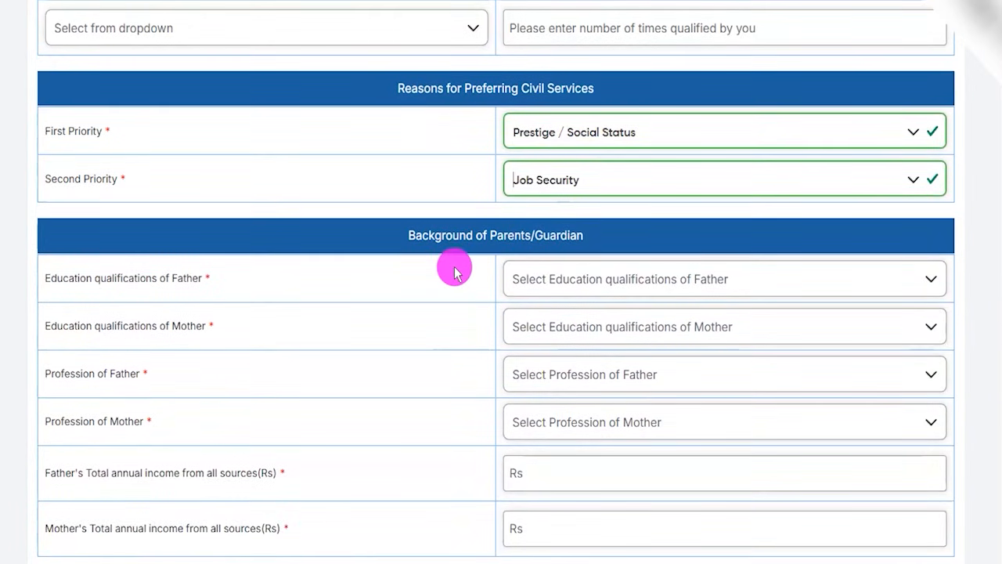
drag(450, 235, 542, 235)
scroll(391, 275, down, 3)
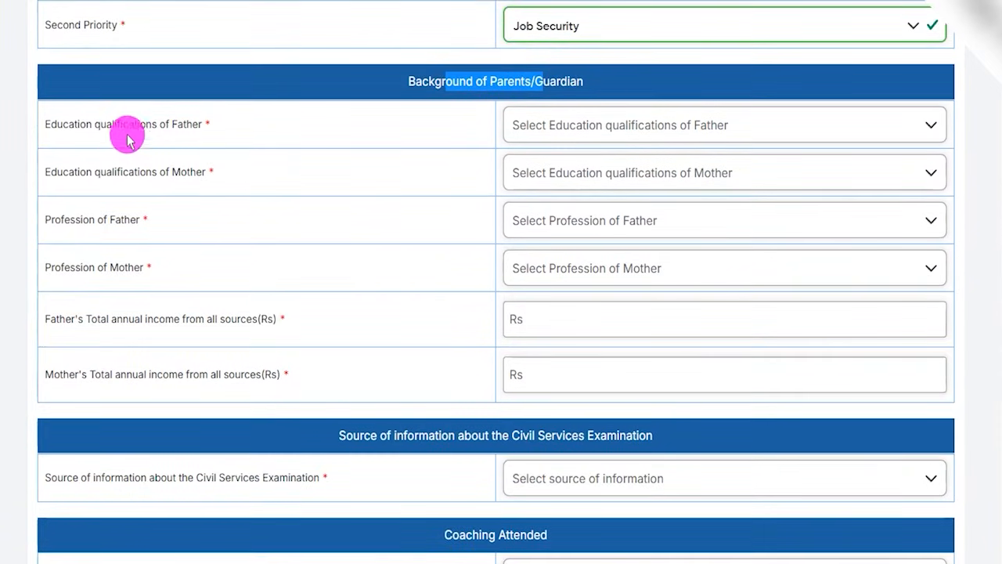
double_click(98, 125)
click(521, 125)
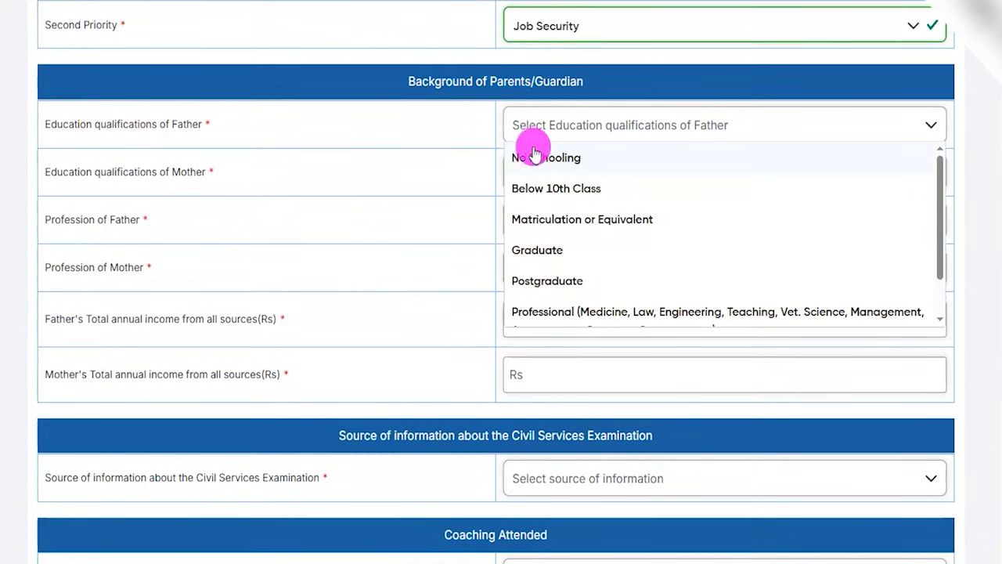
click(541, 250)
drag(70, 171, 180, 171)
click(548, 173)
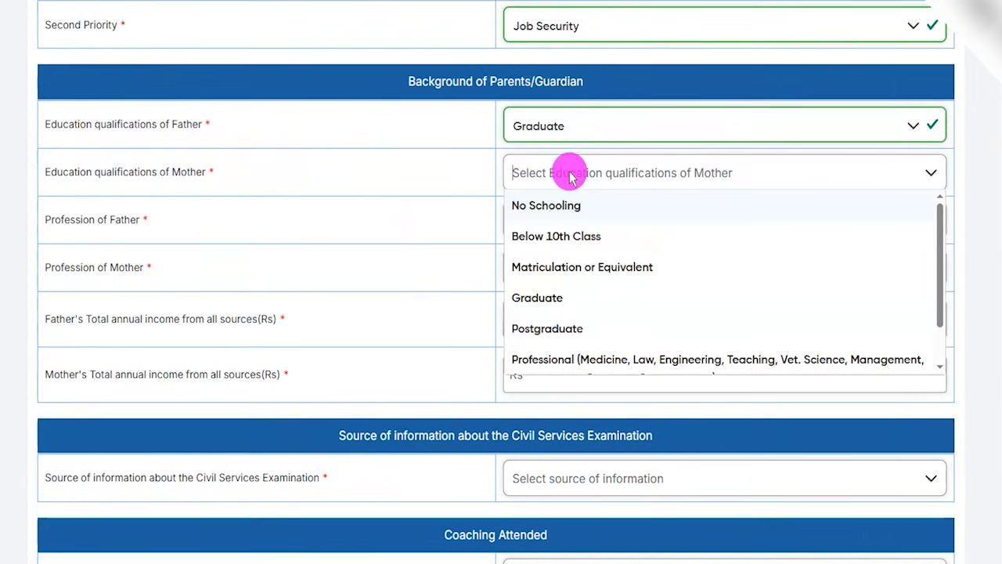
click(564, 298)
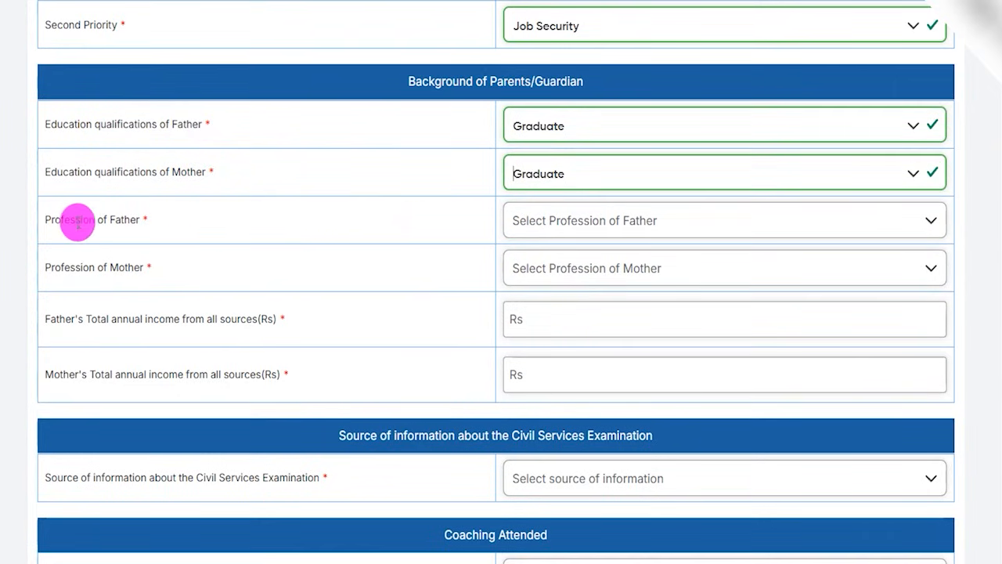
Set the father's profession to Teaching and the mother's profession to Agriculture.
drag(71, 220, 125, 219)
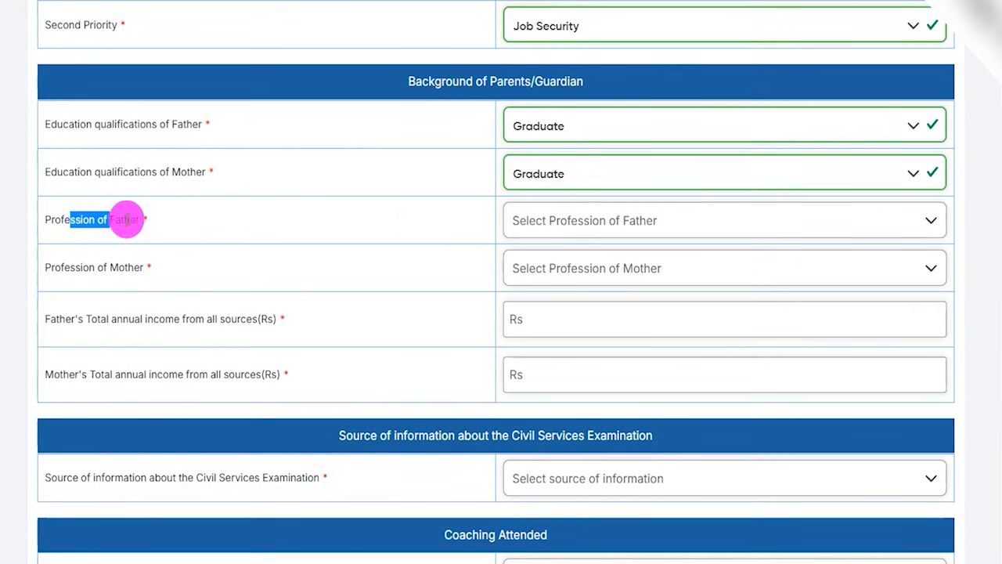
click(560, 221)
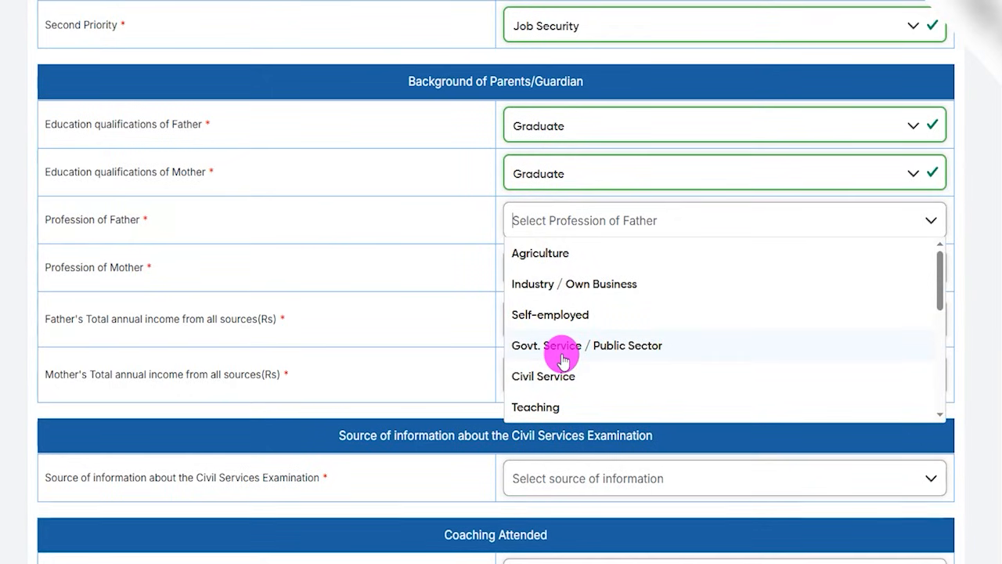
click(544, 403)
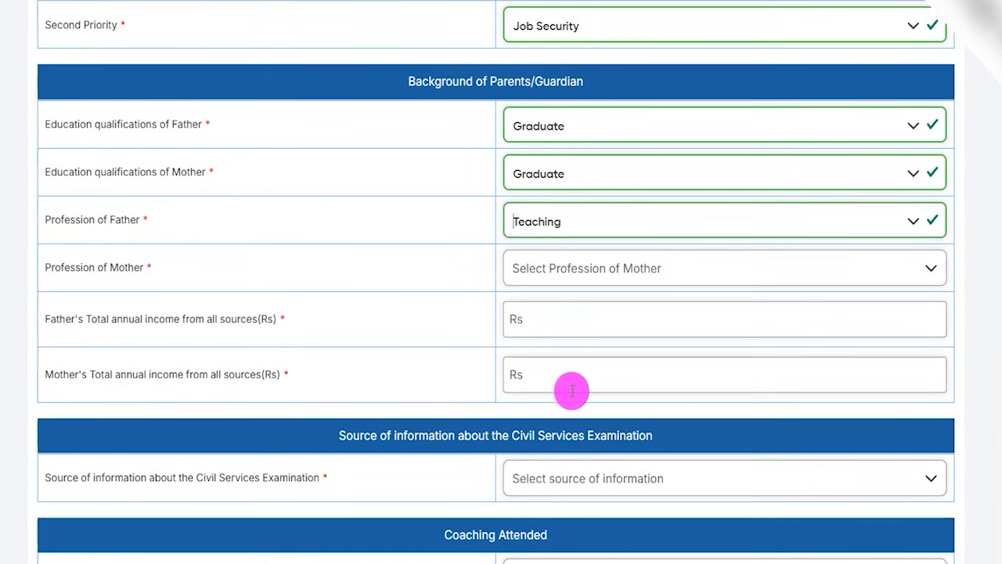
click(537, 275)
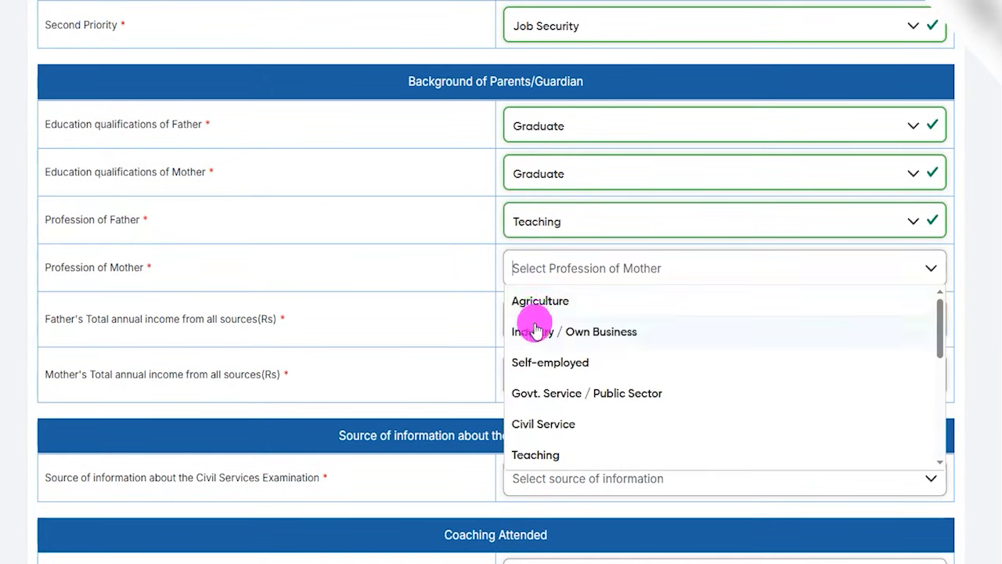
click(536, 303)
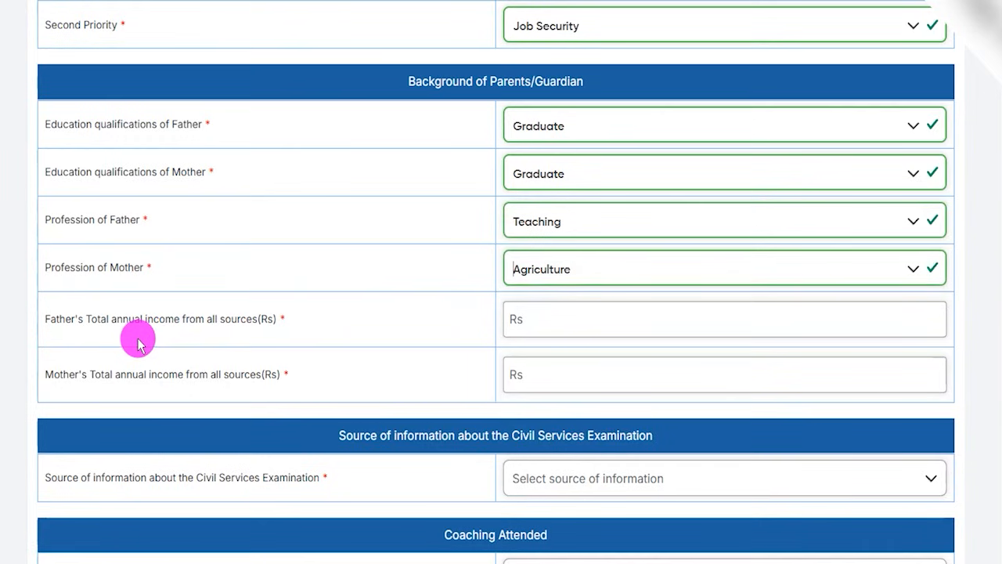
Go through the fields for the father's and mother's total annual income from all sources.
drag(65, 318, 224, 318)
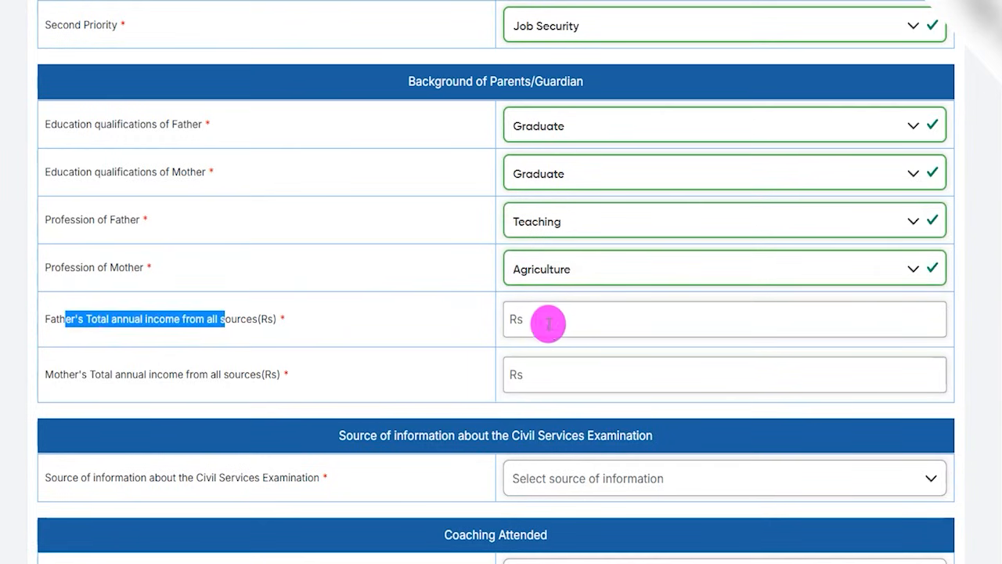
click(553, 321)
drag(89, 374, 245, 389)
click(521, 392)
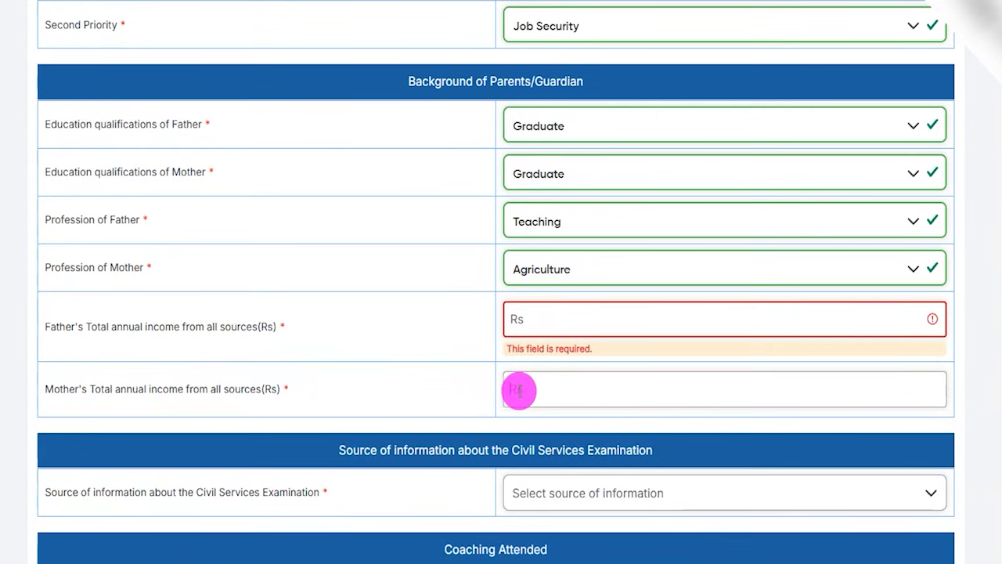
Set the source of information about the Civil Services Examination to Employment News / Daily Newspaper and go to the newspaper name.
scroll(413, 286, down, 3)
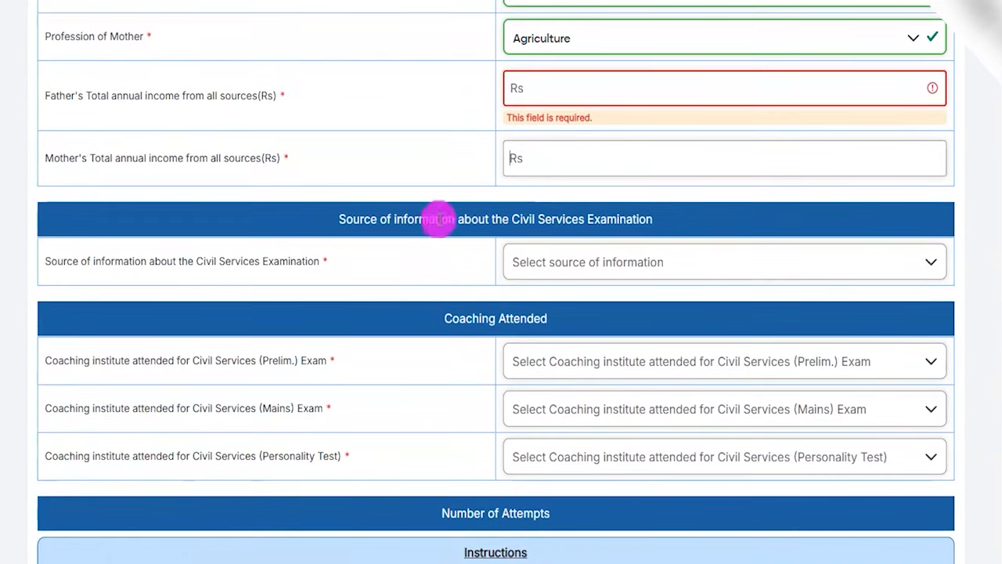
drag(364, 223, 512, 219)
click(581, 278)
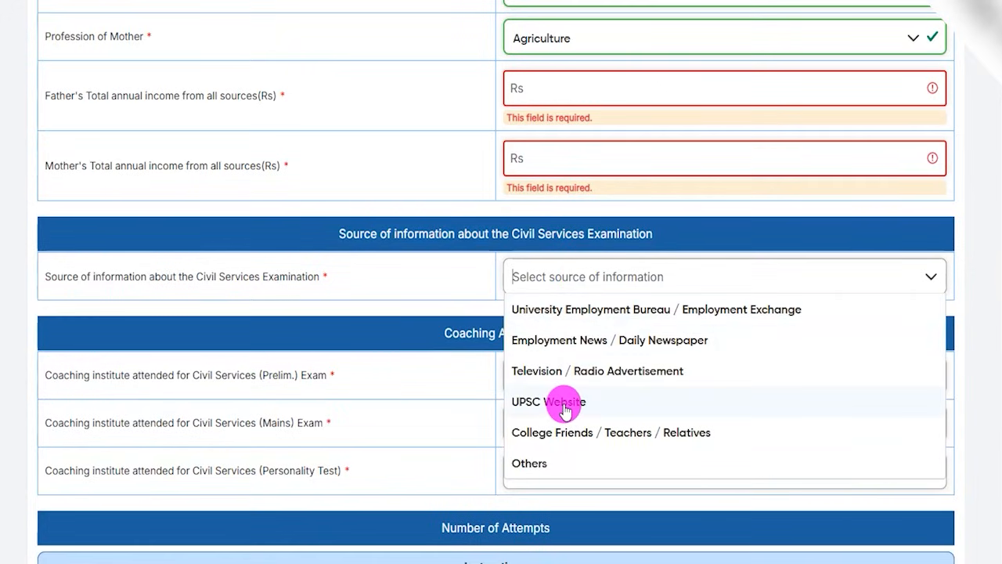
click(569, 344)
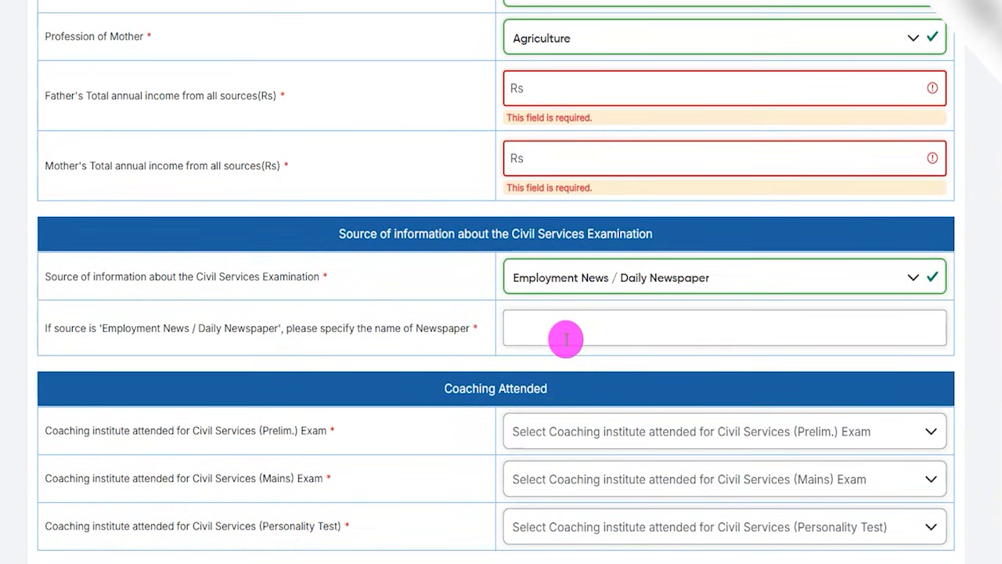
click(573, 331)
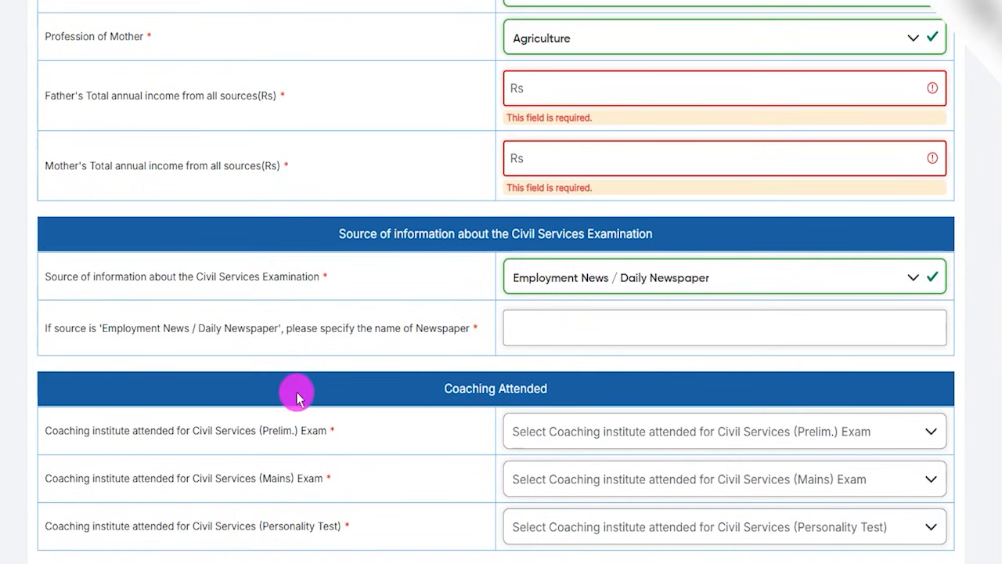
Set the coaching institute attended for the Civil Services (Prelim.) Exam to Private Coaching Centre and review the Prelim and Mains coaching questions.
scroll(421, 278, down, 2)
drag(444, 235, 446, 264)
scroll(472, 340, down, 1)
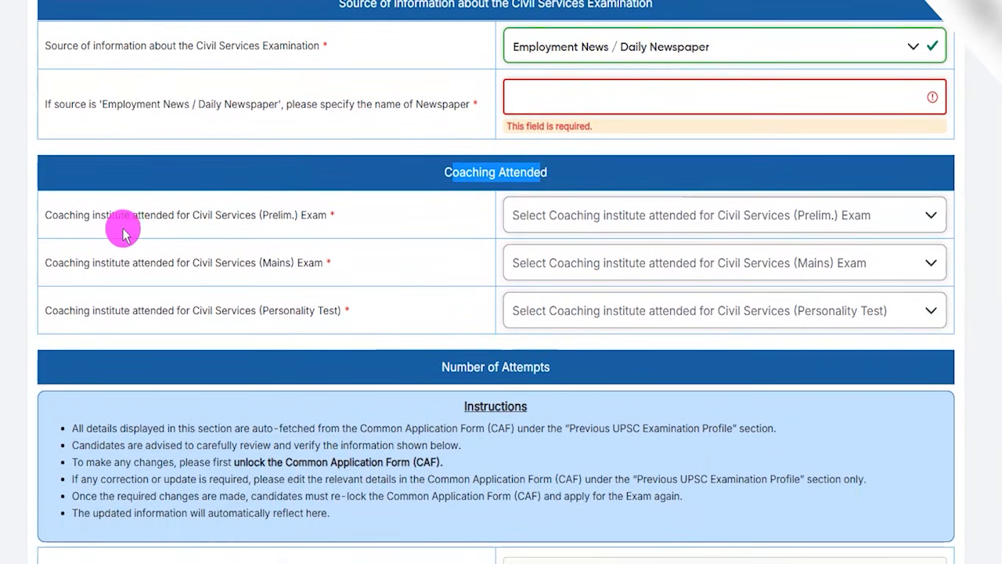
drag(100, 216, 289, 213)
click(551, 217)
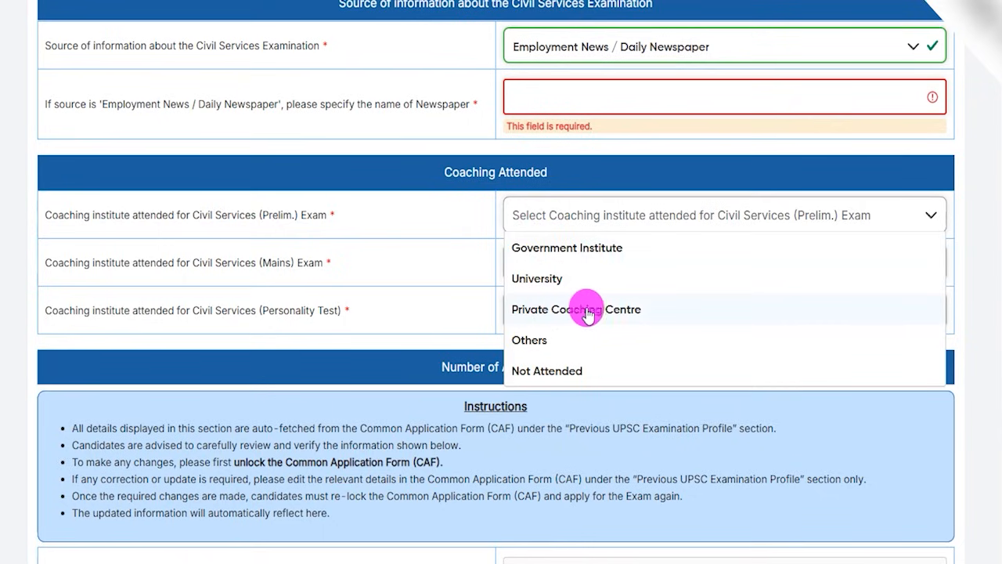
click(614, 310)
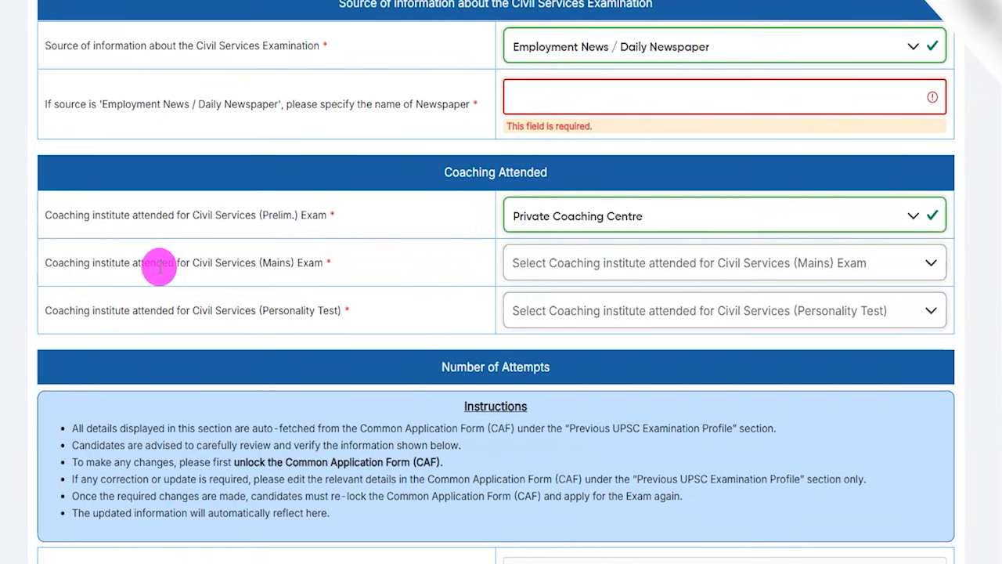
drag(142, 266, 303, 266)
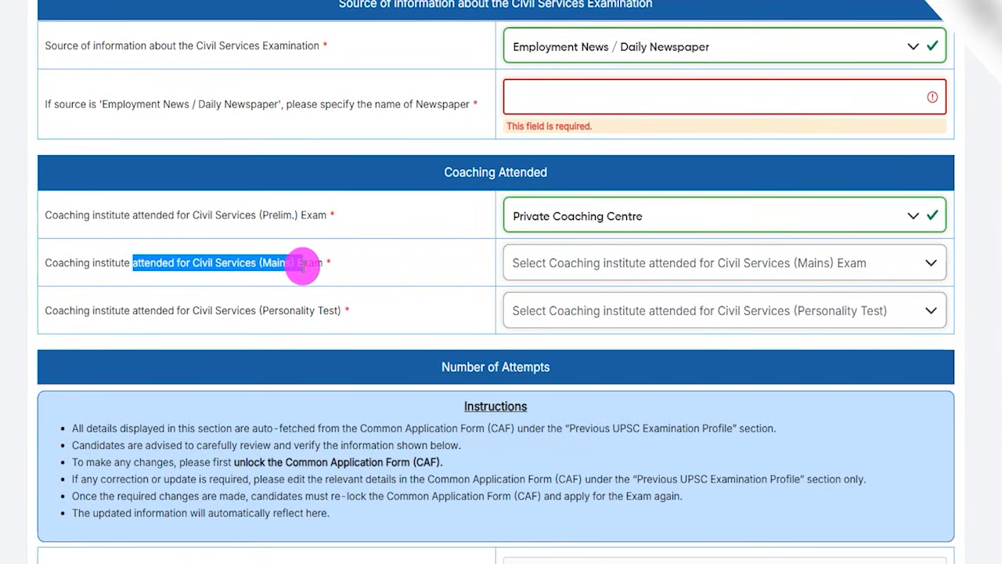
drag(260, 215, 374, 212)
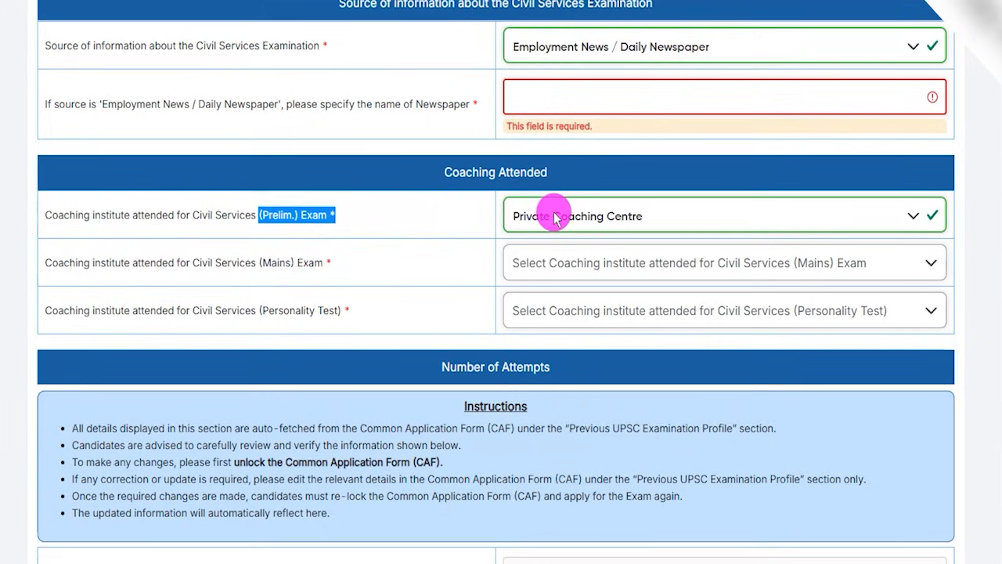
drag(192, 213, 258, 212)
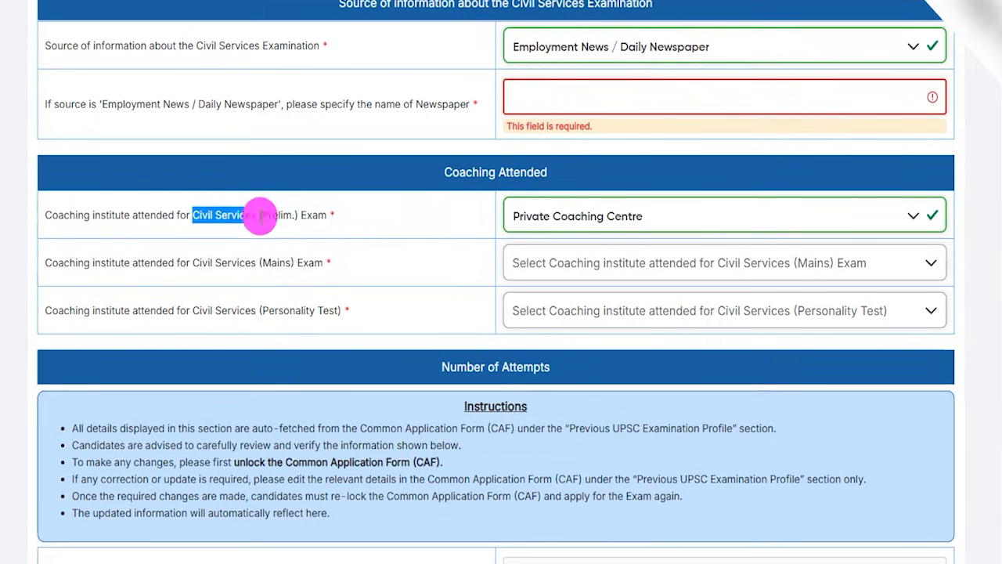
Set the coaching institute attended for both the Civil Services (Mains) Exam and the Personality Test to Private Coaching Centre.
click(548, 216)
click(203, 265)
drag(138, 259, 237, 261)
click(577, 261)
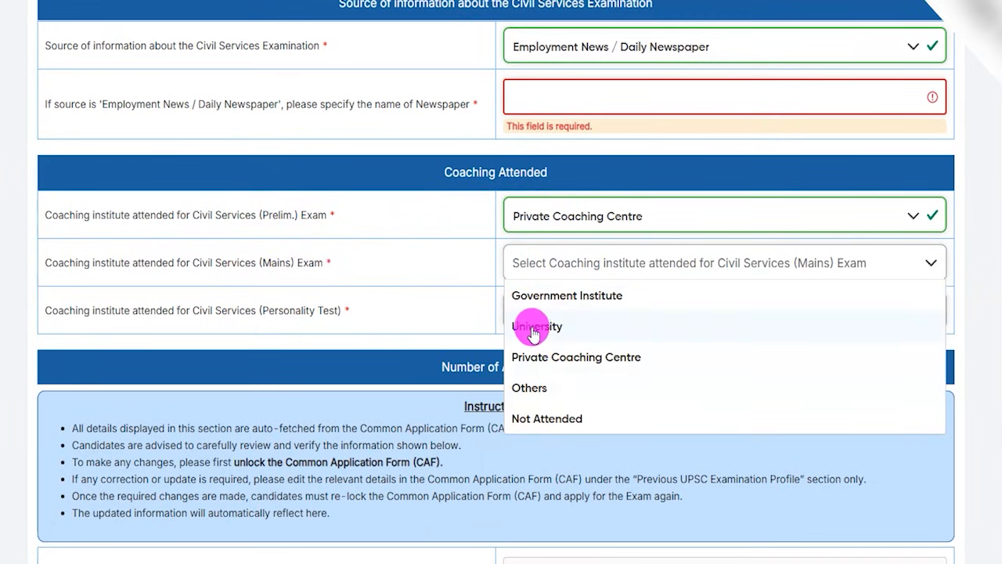
click(577, 359)
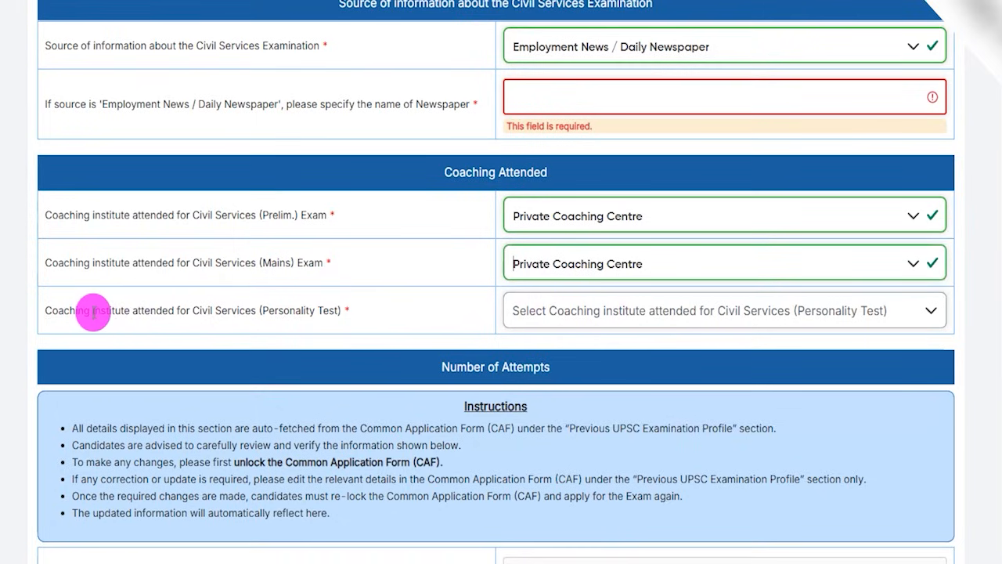
double_click(266, 309)
click(565, 314)
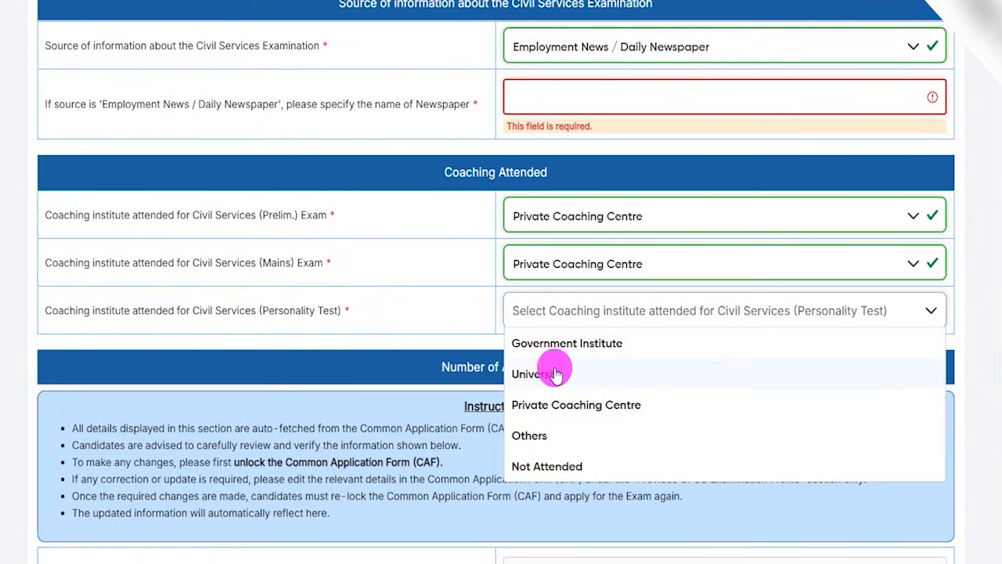
click(548, 407)
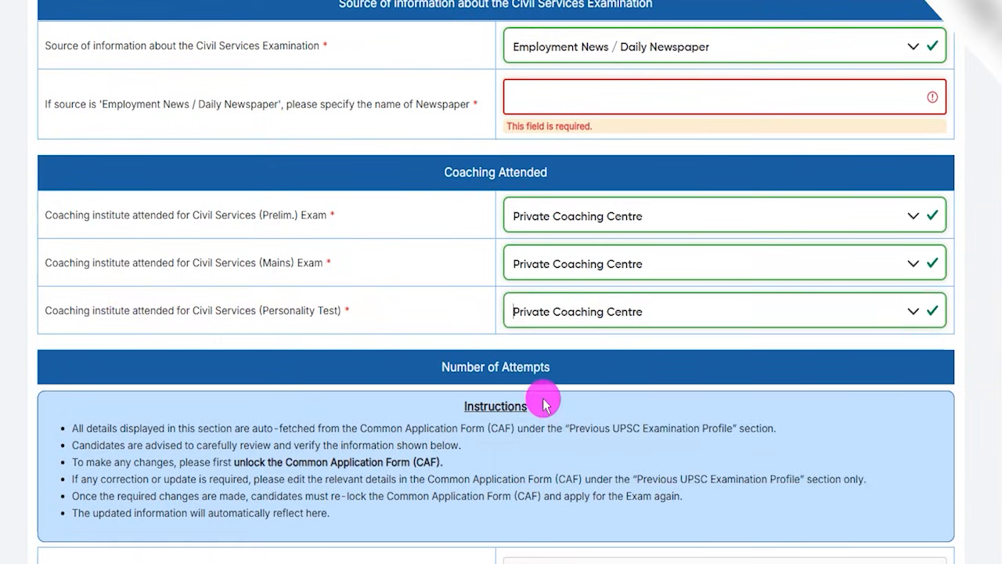
Review the Number of Attempts entries for attempts made and times qualified in the Civil Services (Preliminary) Examination.
scroll(357, 243, down, 2)
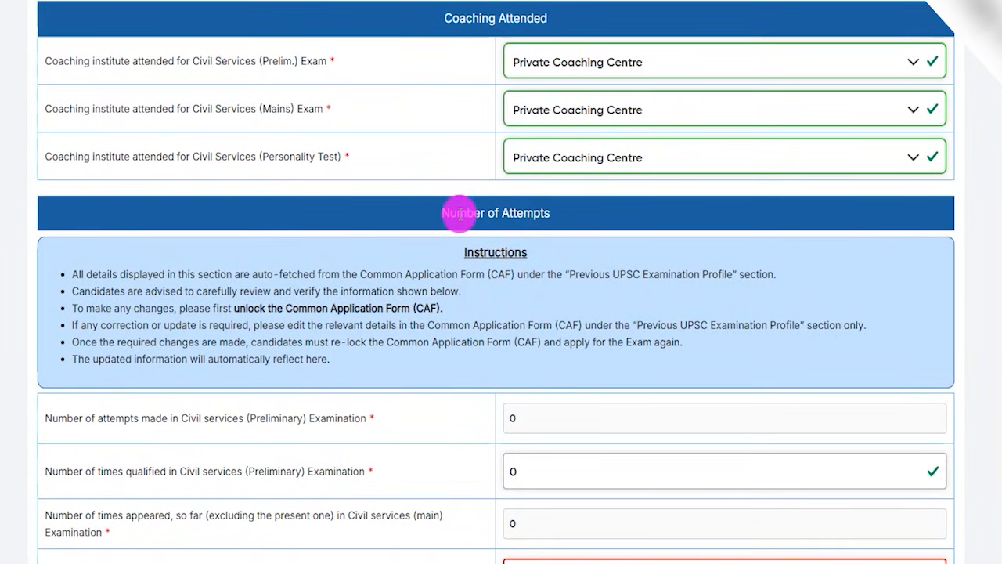
scroll(470, 274, down, 3)
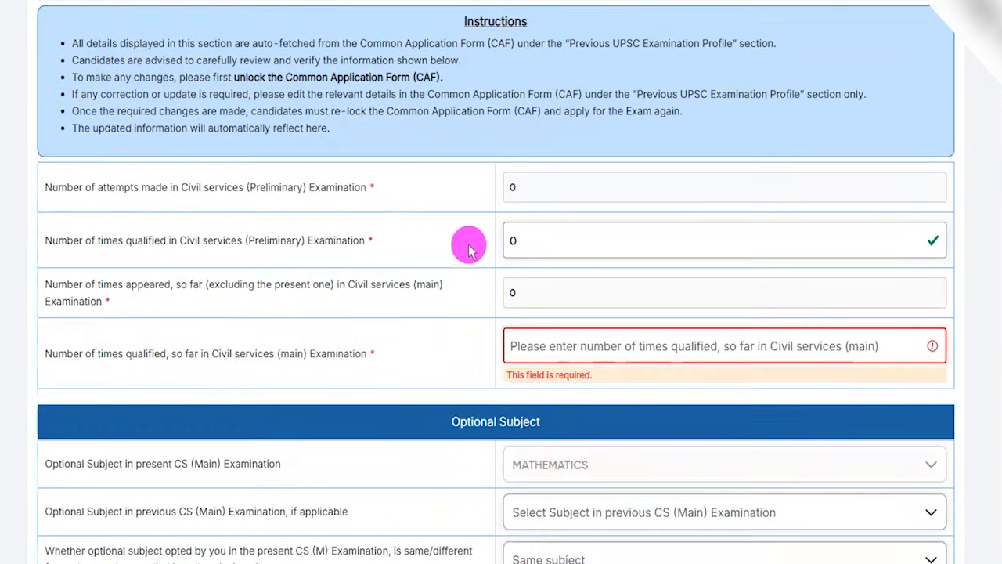
drag(116, 188, 247, 188)
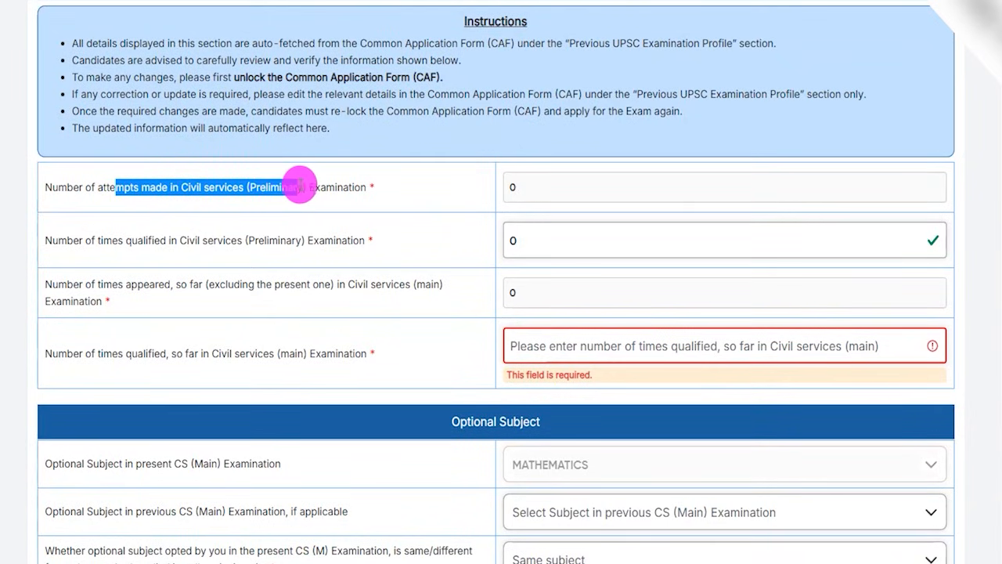
drag(301, 186, 323, 188)
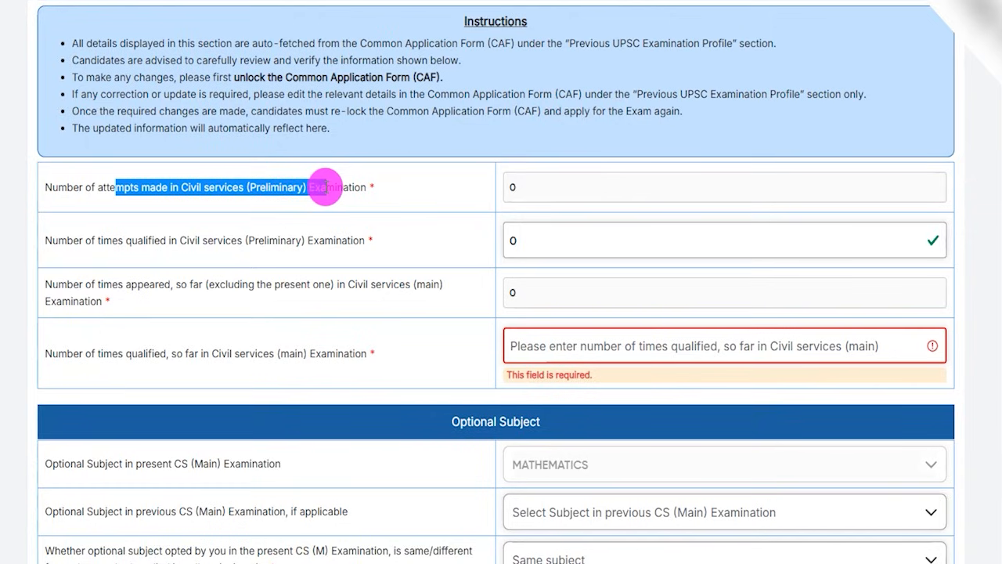
click(522, 190)
drag(509, 191, 529, 199)
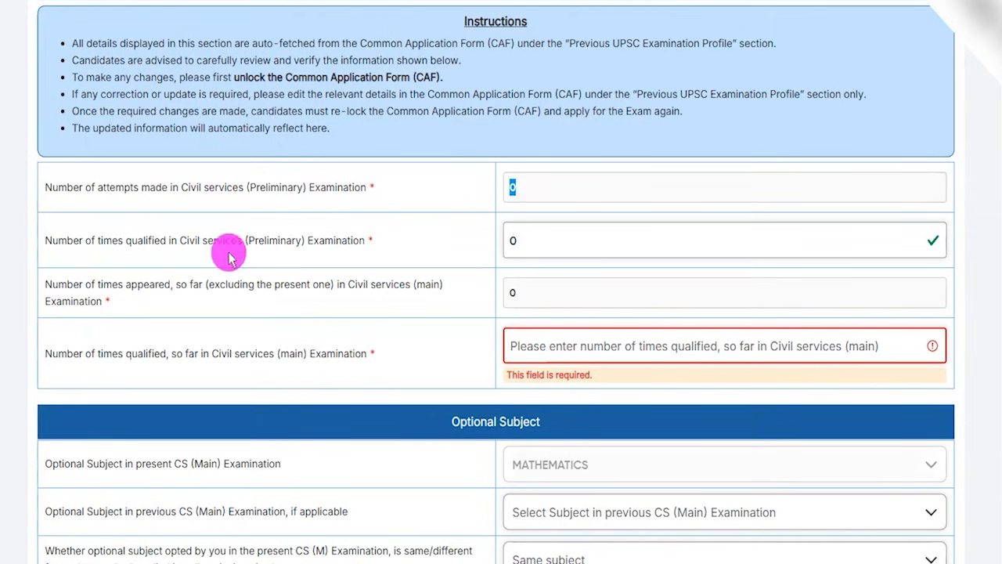
drag(87, 241, 307, 239)
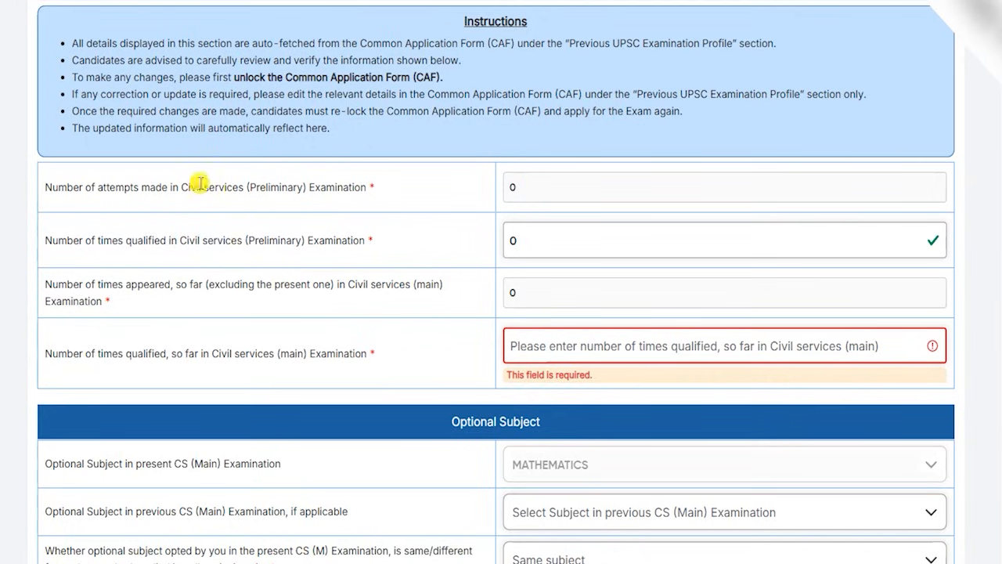
drag(197, 186, 496, 190)
click(512, 186)
double_click(514, 187)
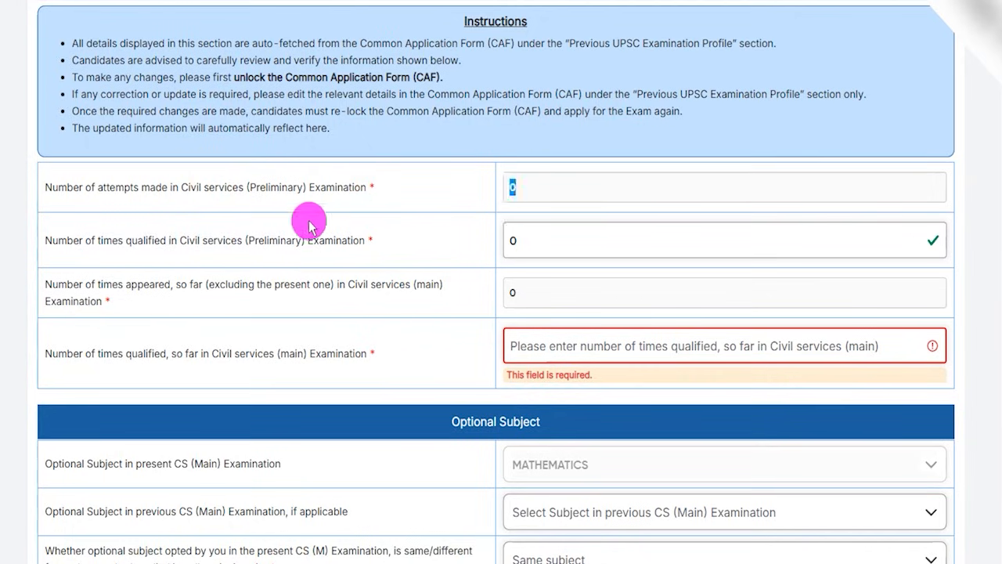
drag(82, 241, 443, 237)
click(519, 239)
double_click(509, 239)
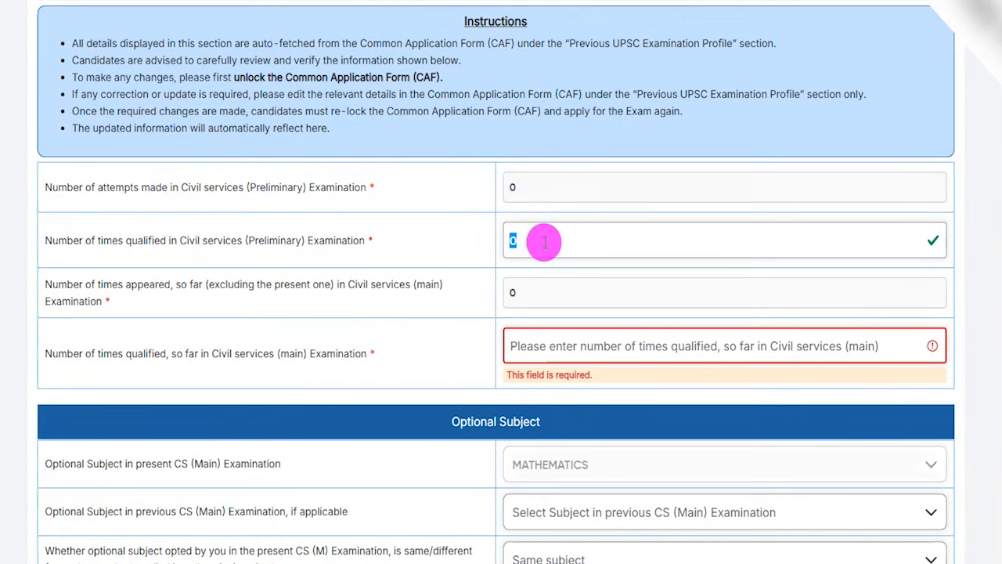
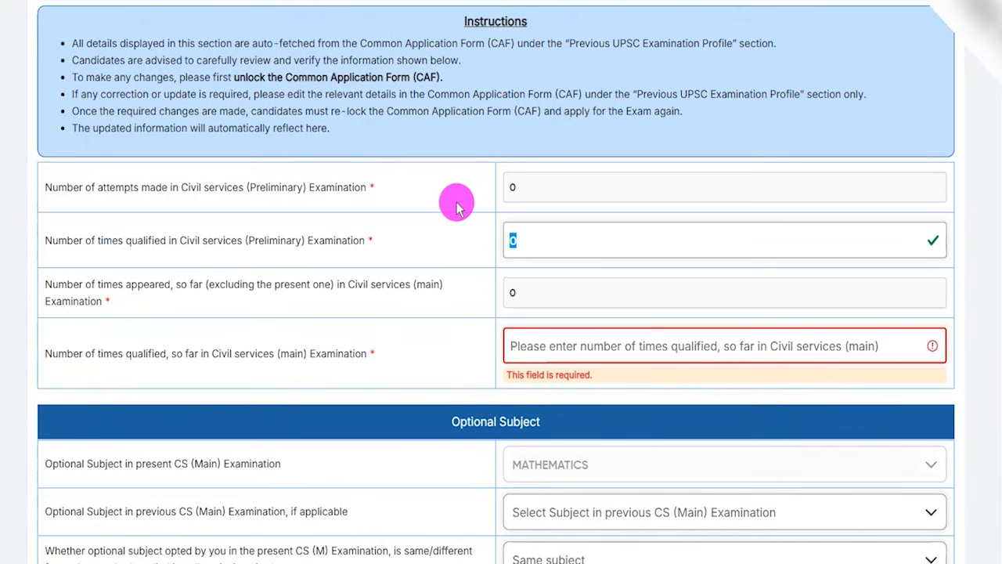
Enter 0 as the number of times qualified so far in the Civil Services (Main) Examination.
drag(139, 285, 356, 285)
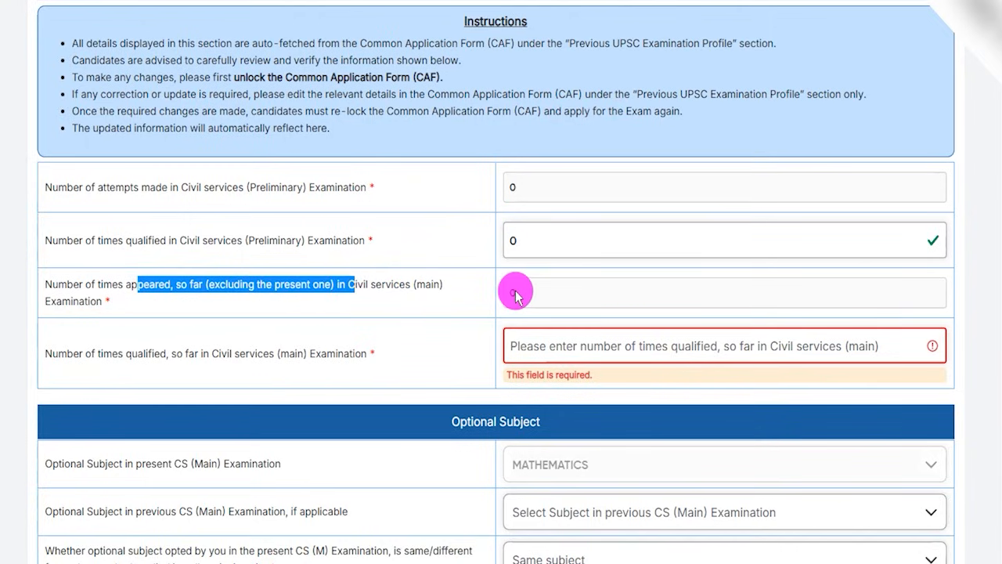
double_click(514, 292)
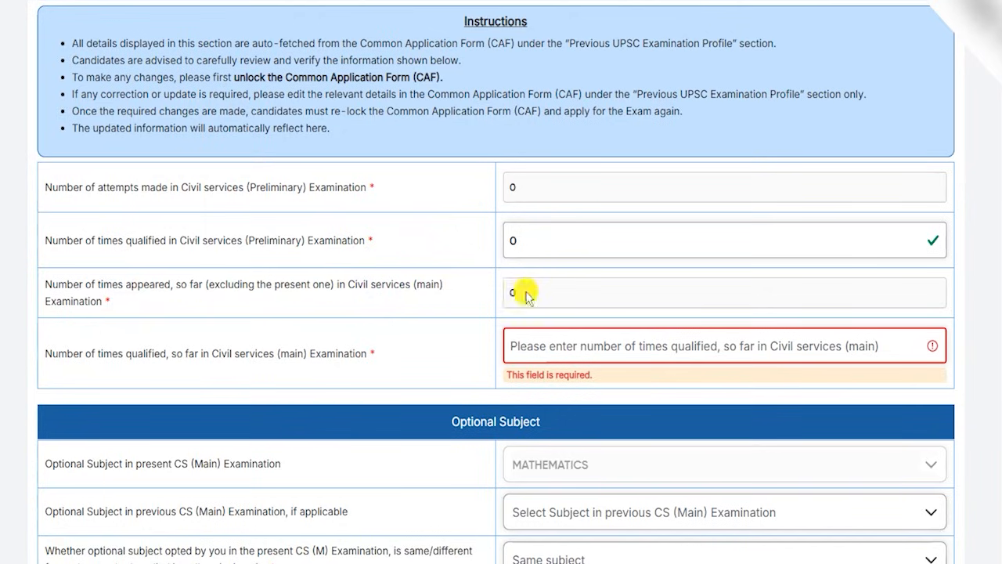
drag(128, 353, 282, 353)
click(513, 345)
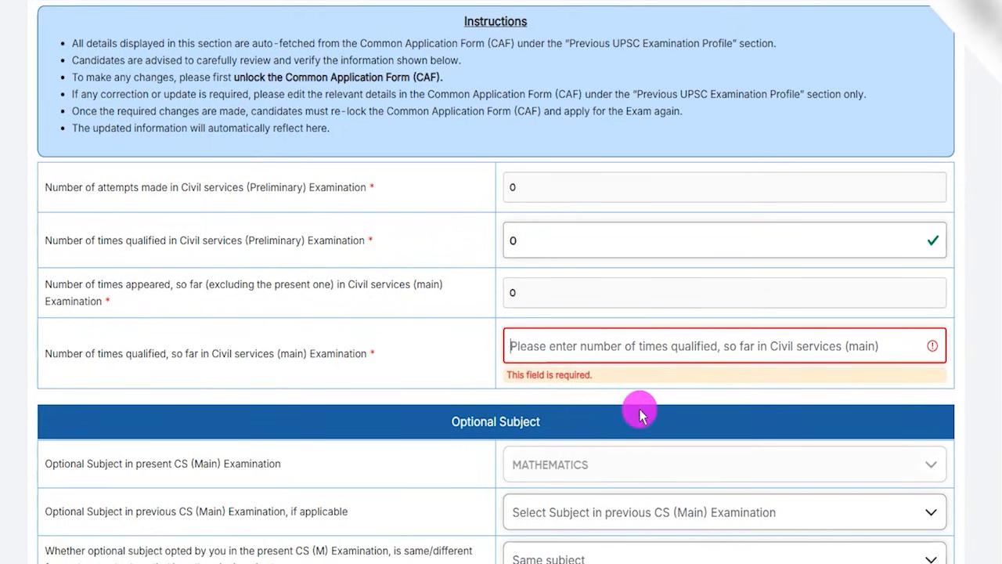
text(0)
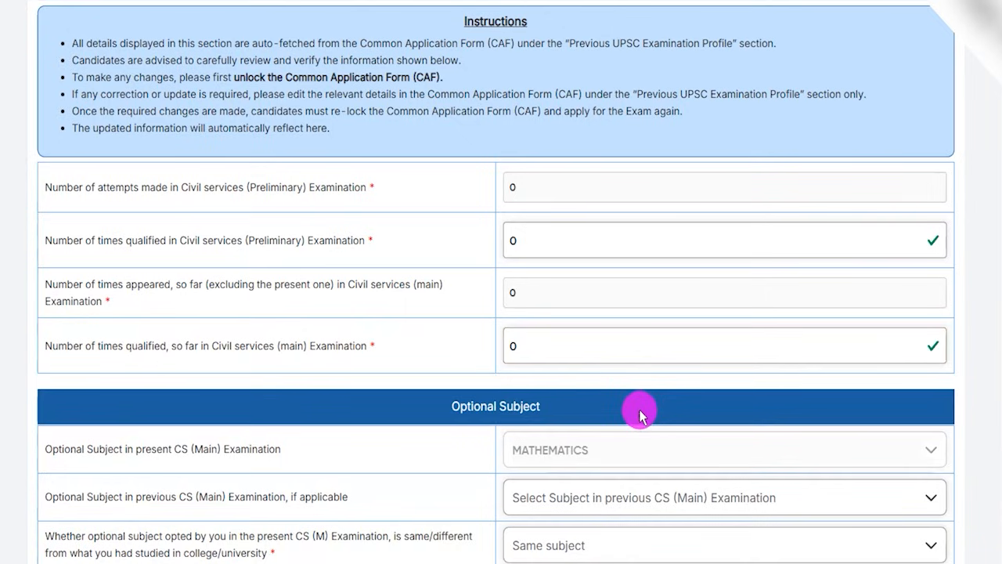
Set the optional subject in the previous CS (Main) Examination to Botany.
scroll(476, 332, down, 1)
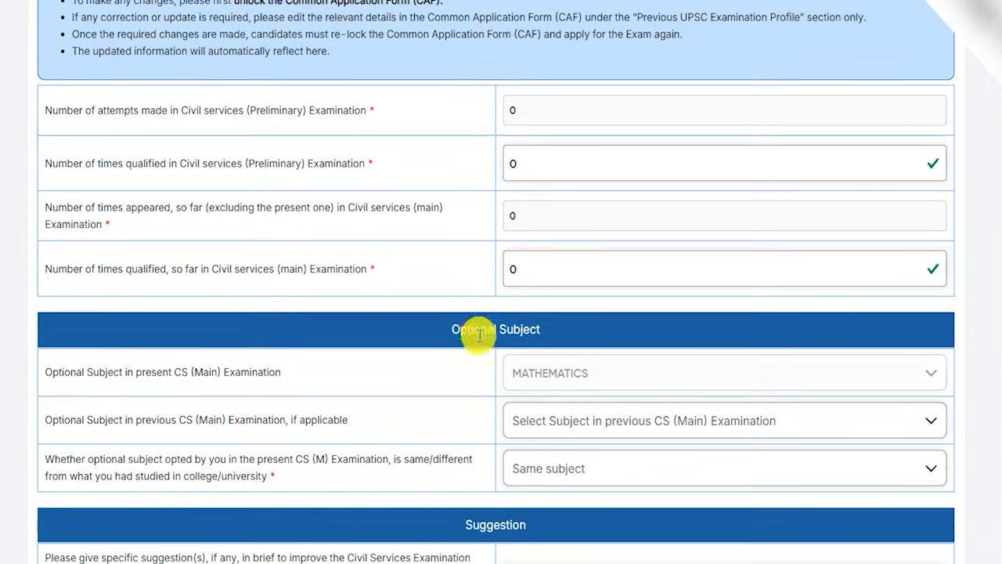
drag(464, 330, 529, 329)
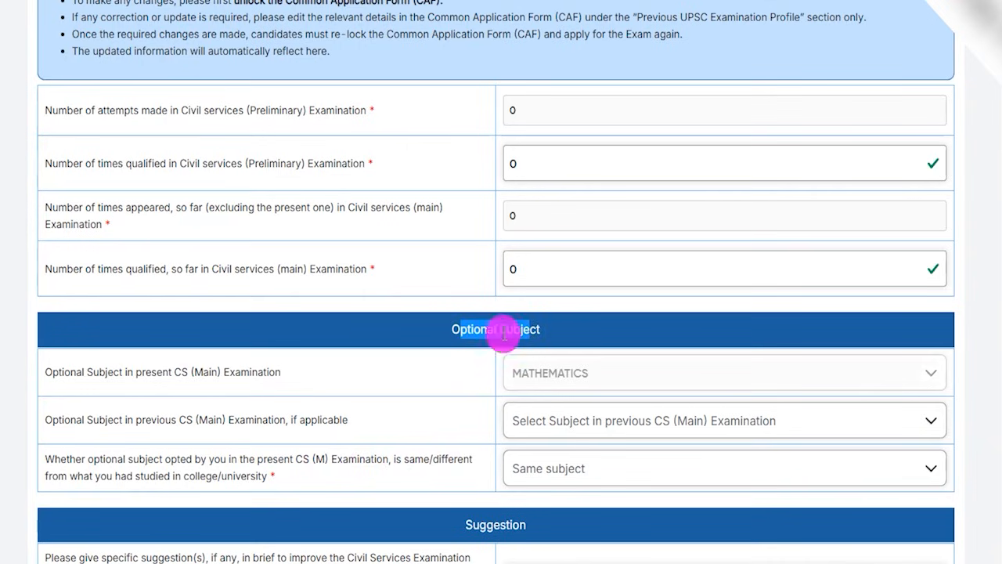
scroll(371, 347, down, 2)
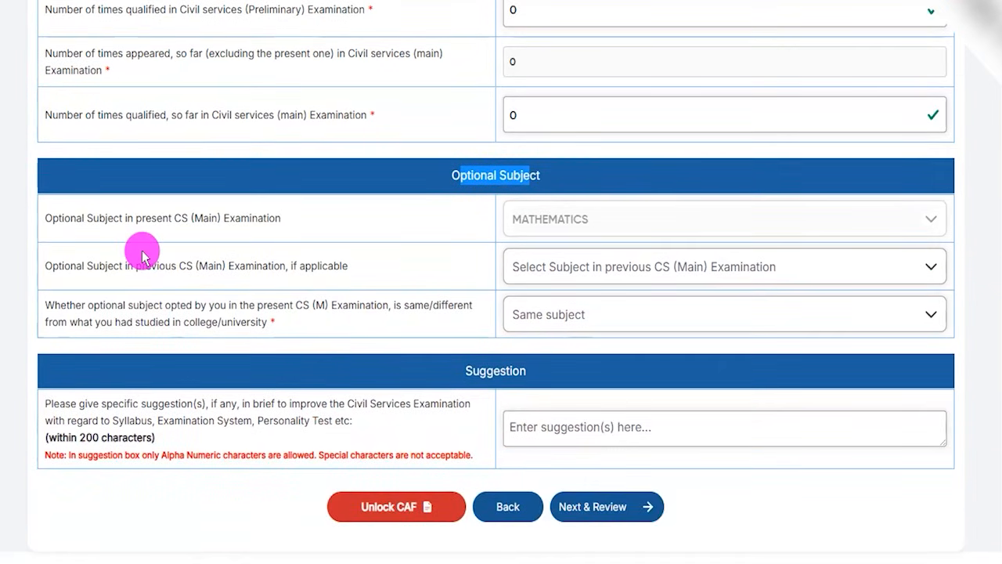
drag(120, 217, 223, 217)
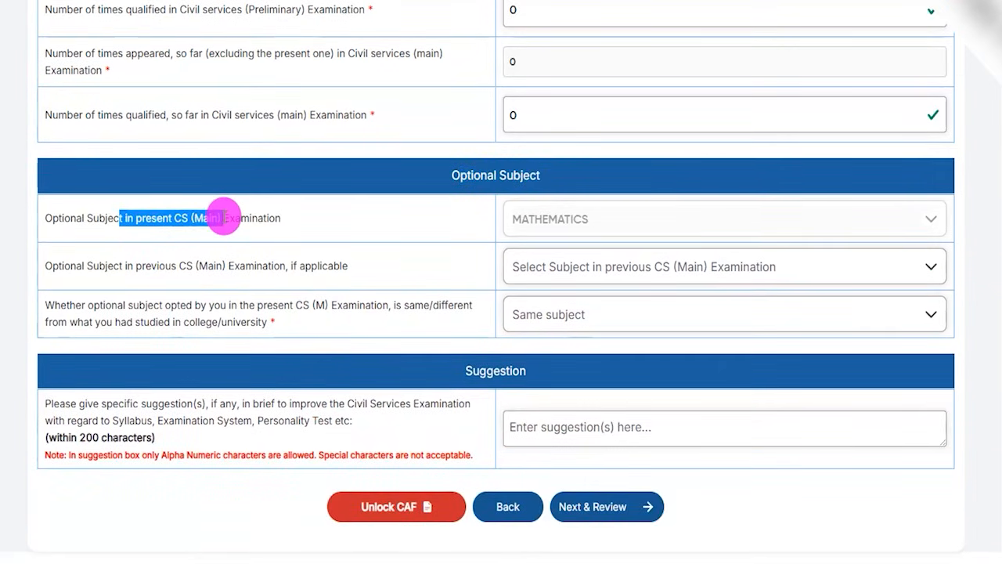
click(576, 220)
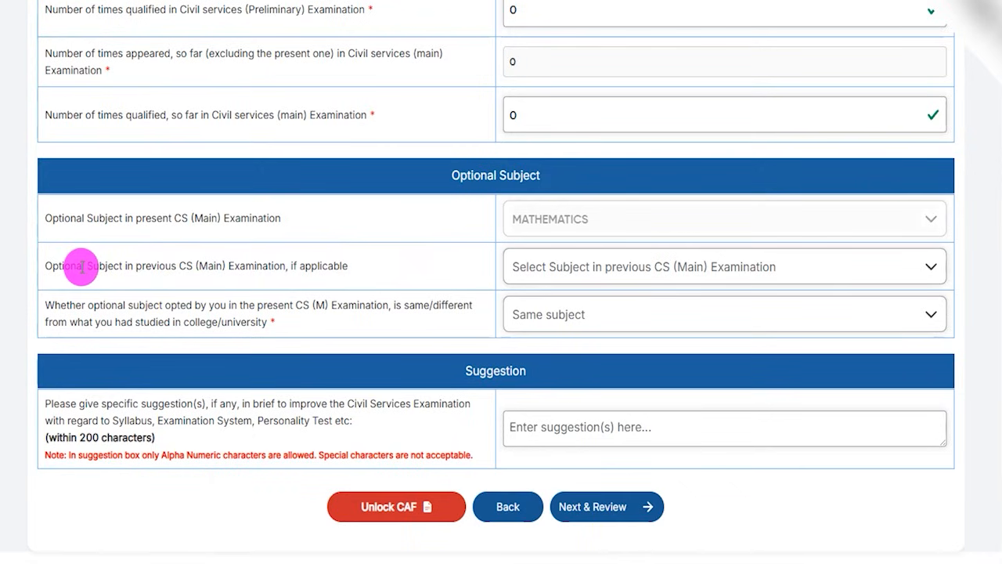
drag(82, 265, 177, 265)
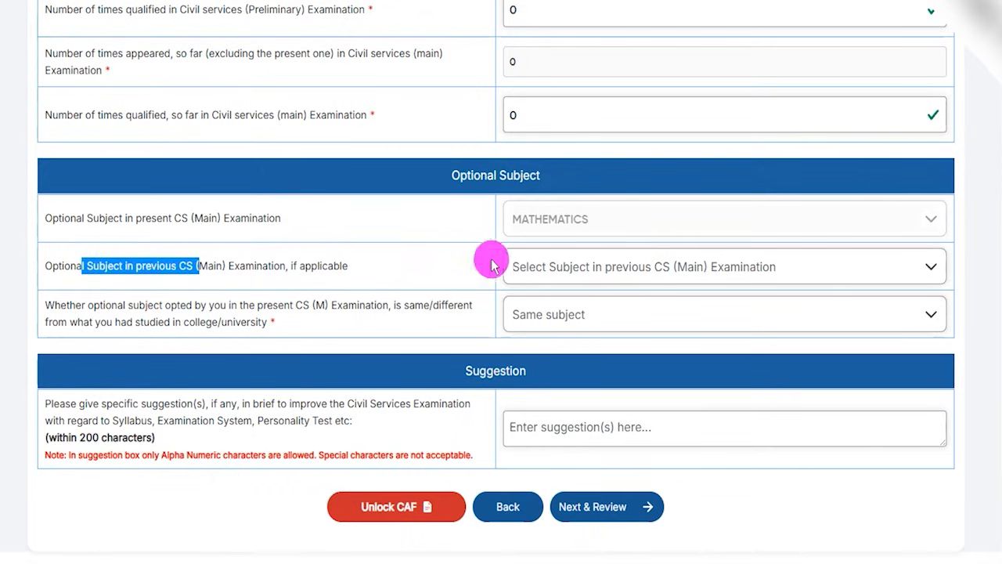
click(573, 266)
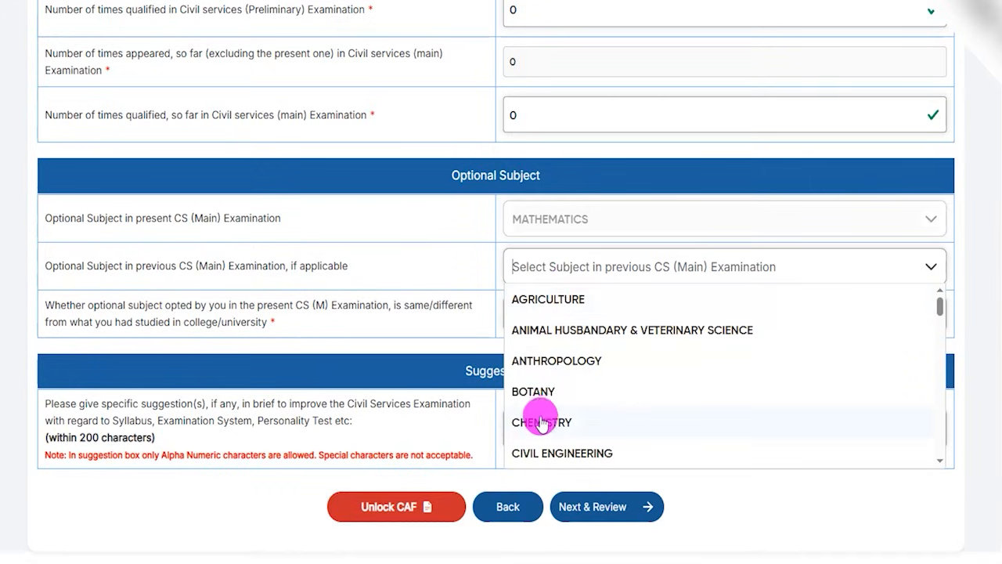
click(538, 392)
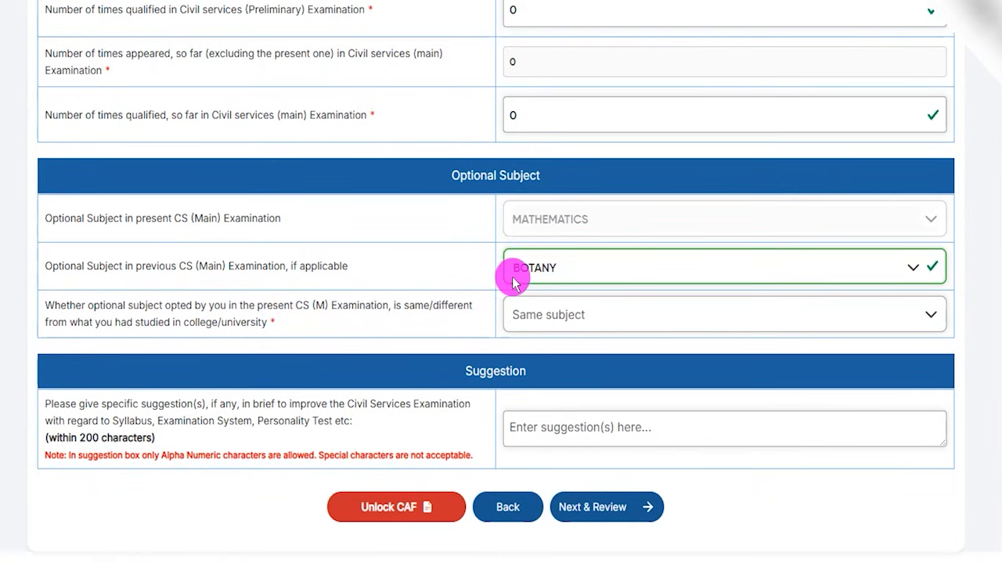
Mark the present optional subject as Different Subject from college study and view the available reasons for choosing it.
click(539, 312)
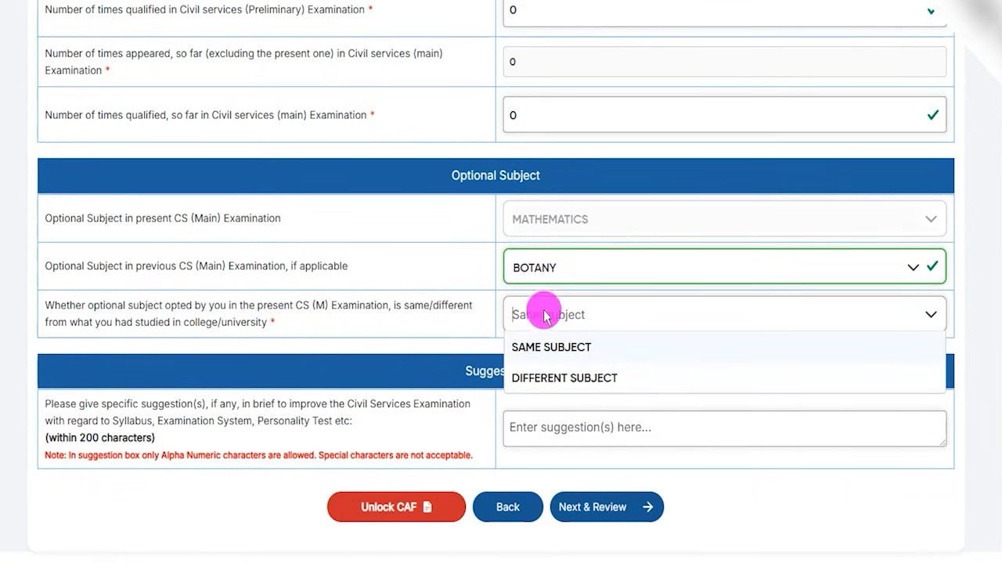
click(582, 379)
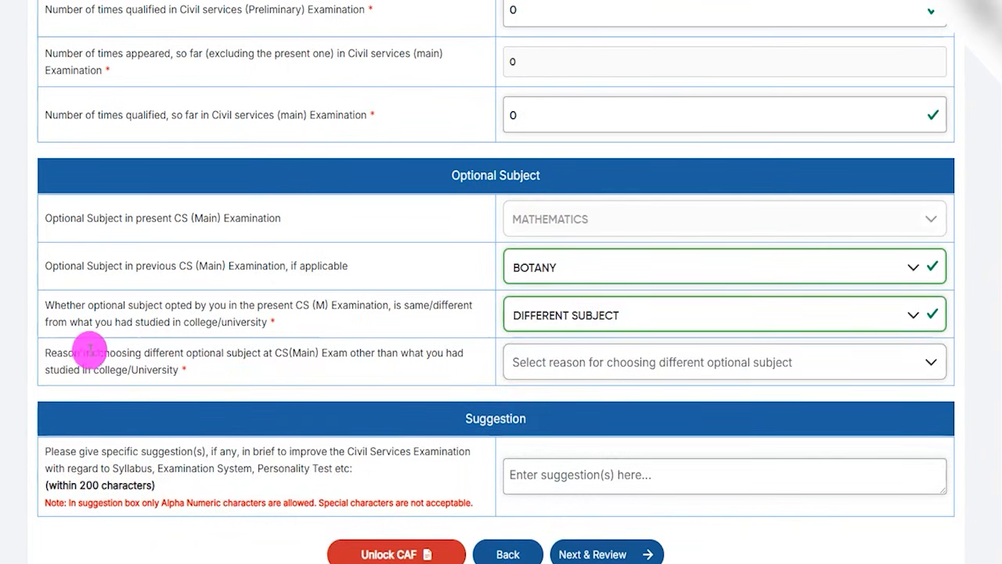
drag(74, 352, 336, 354)
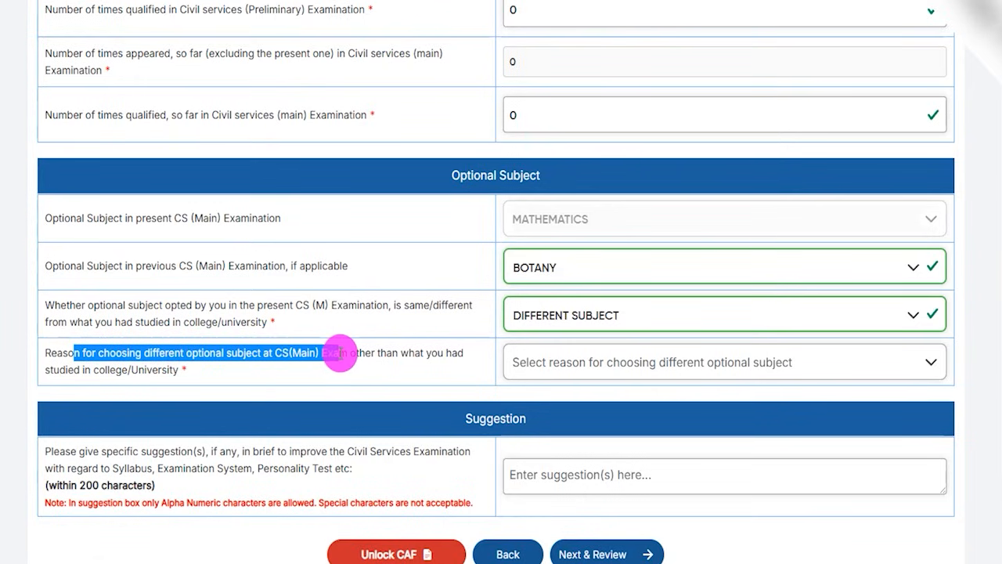
click(569, 365)
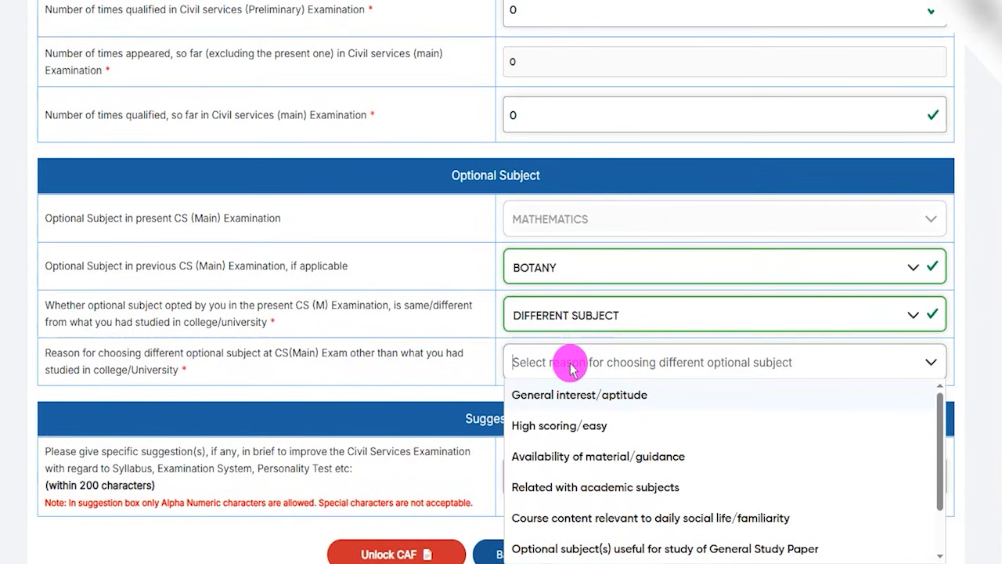
scroll(174, 329, down, 2)
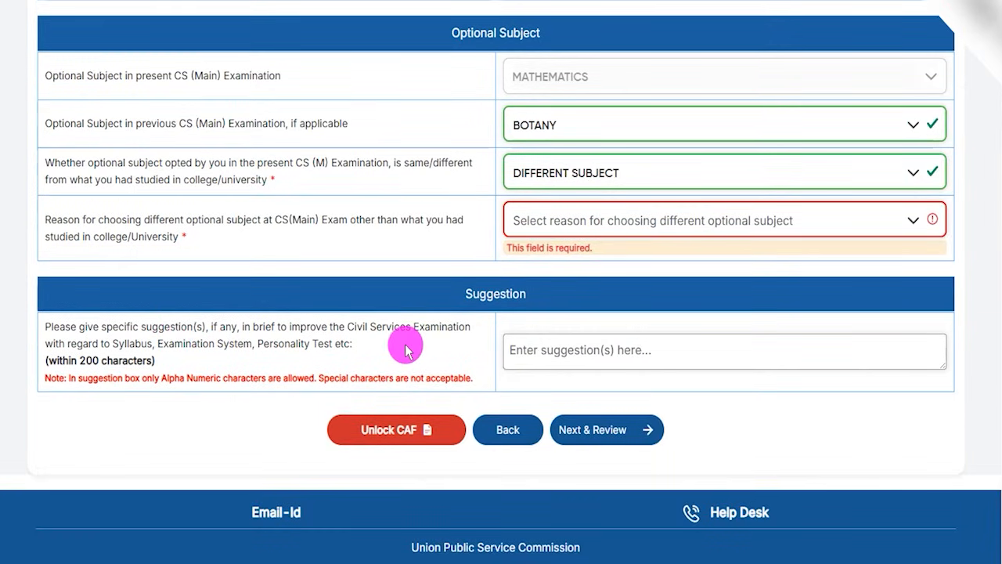
Review the Suggestion section's instructions on topics, character limit and allowed characters.
drag(362, 329, 394, 331)
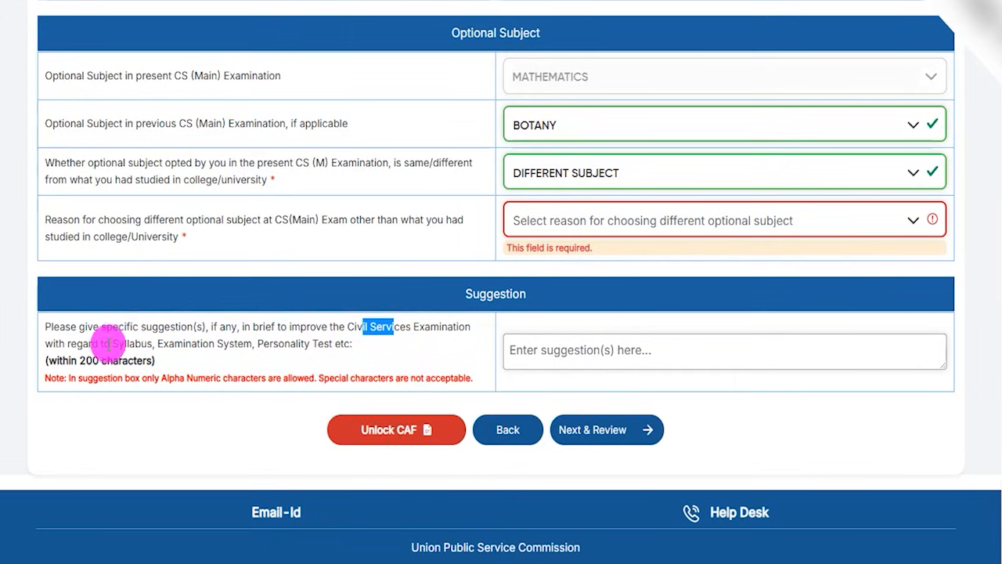
click(129, 343)
drag(183, 343, 333, 349)
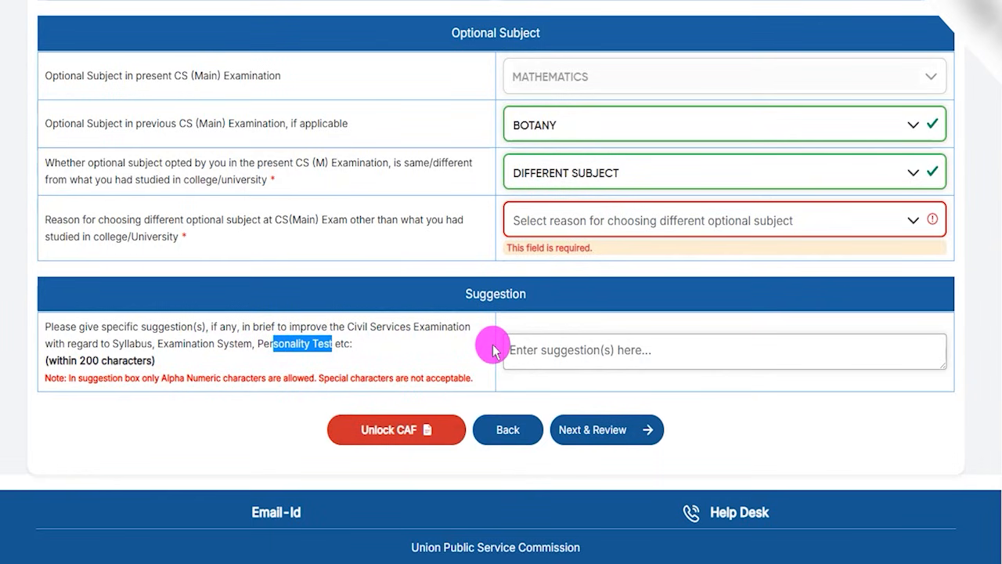
drag(86, 360, 127, 360)
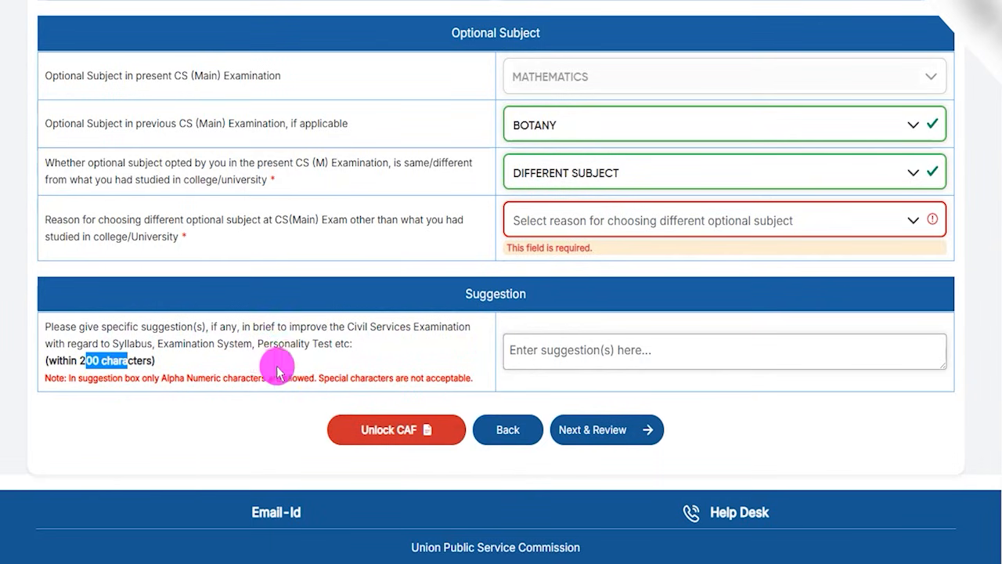
click(567, 350)
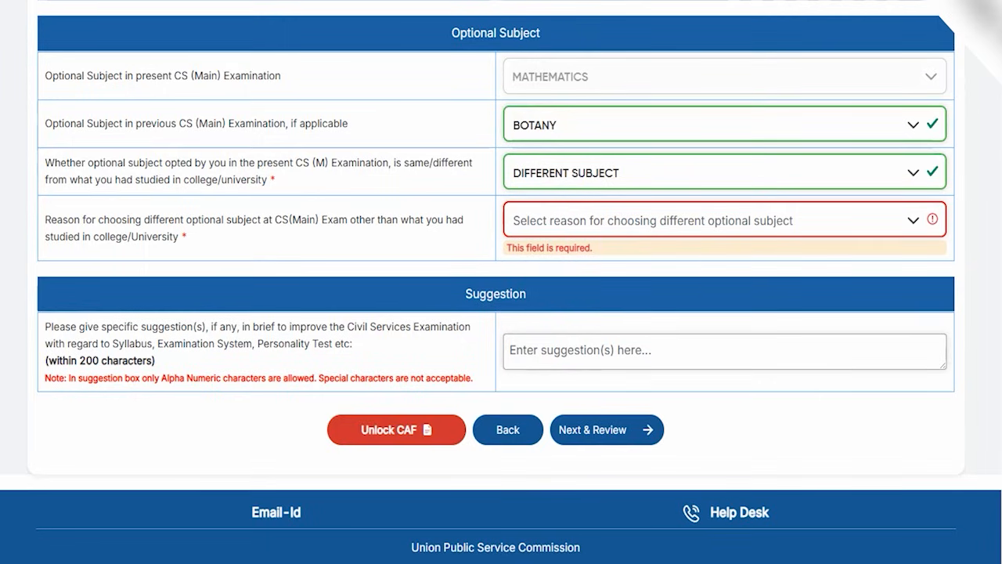
drag(865, 413, 656, 425)
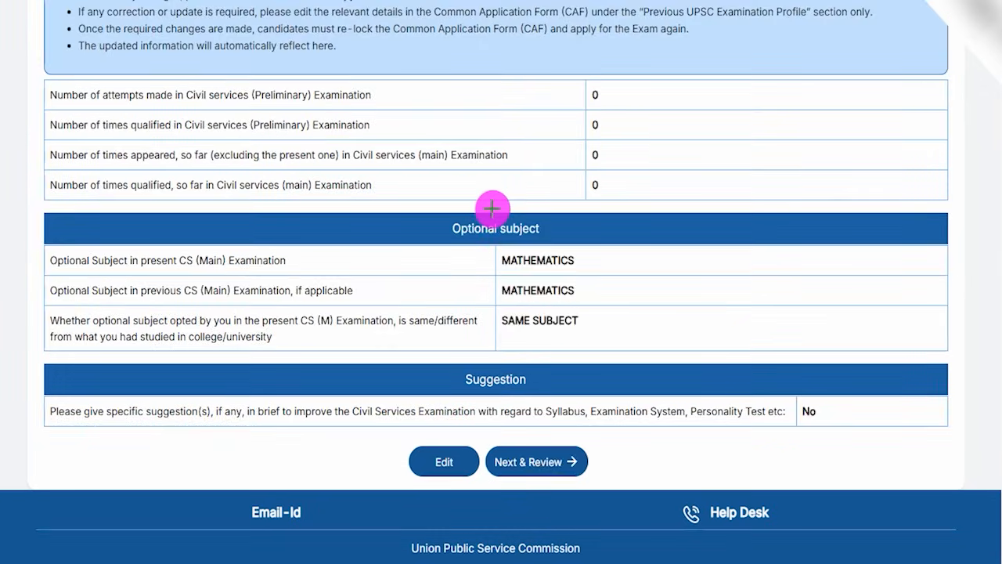
Review the questionnaire summary's number of attempts, optional subject and suggestion entries.
drag(476, 106, 497, 75)
drag(500, 128, 530, 106)
drag(519, 152, 537, 130)
drag(501, 183, 519, 172)
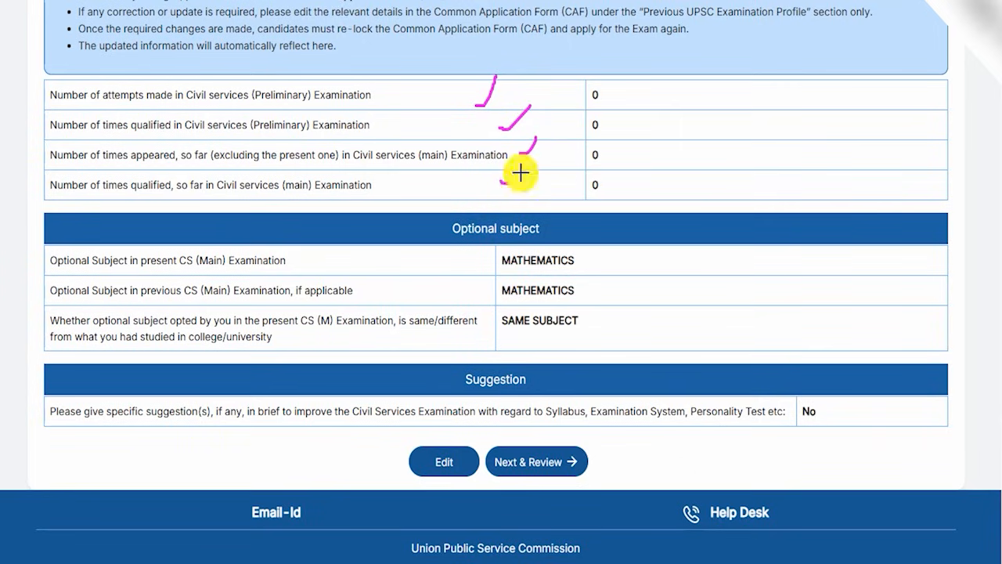
drag(584, 263, 602, 248)
drag(591, 281, 603, 272)
drag(590, 318, 624, 295)
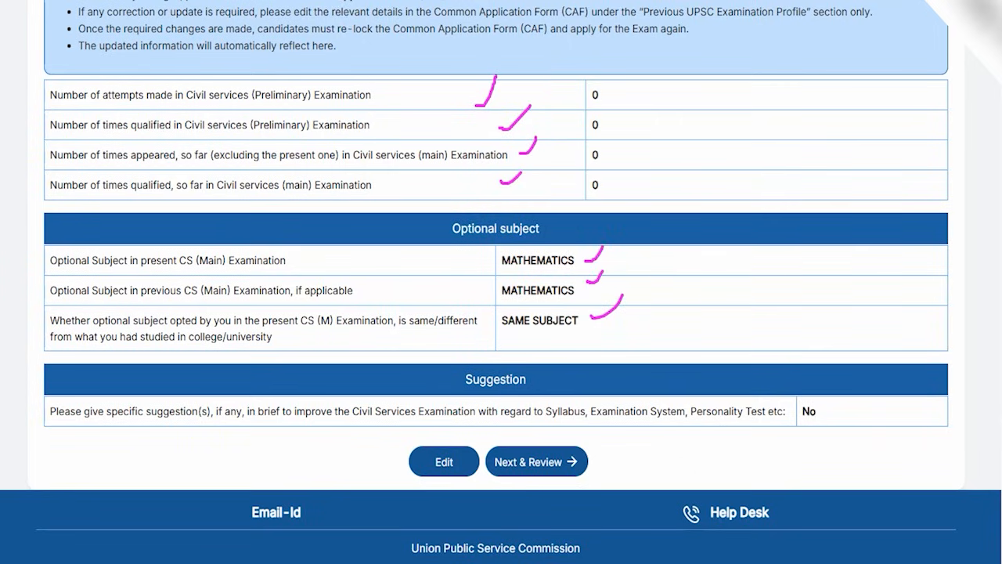
drag(225, 456, 389, 465)
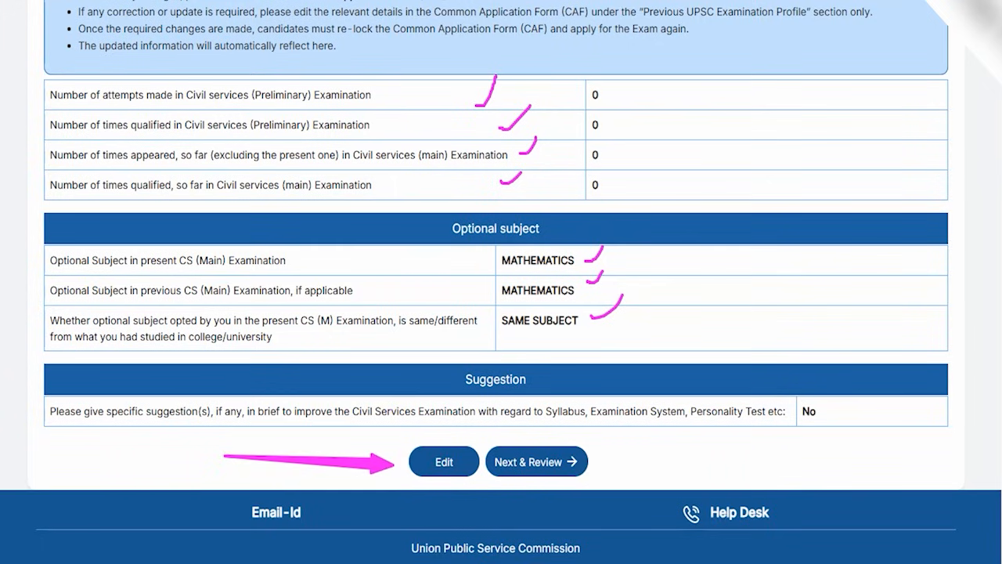
drag(773, 452, 596, 463)
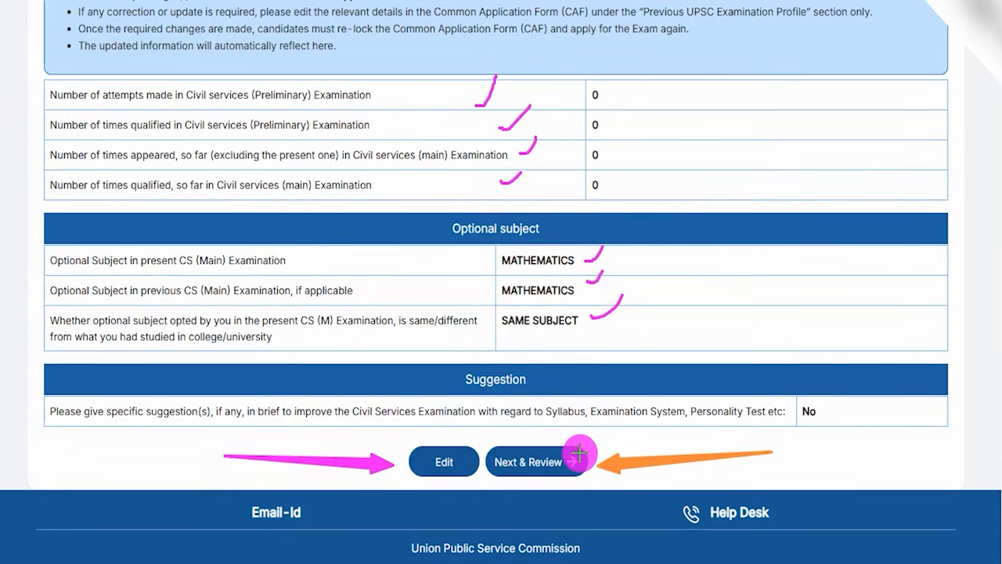
Submit the Socio-Economic Questionnaire details and confirm the submission.
click(578, 457)
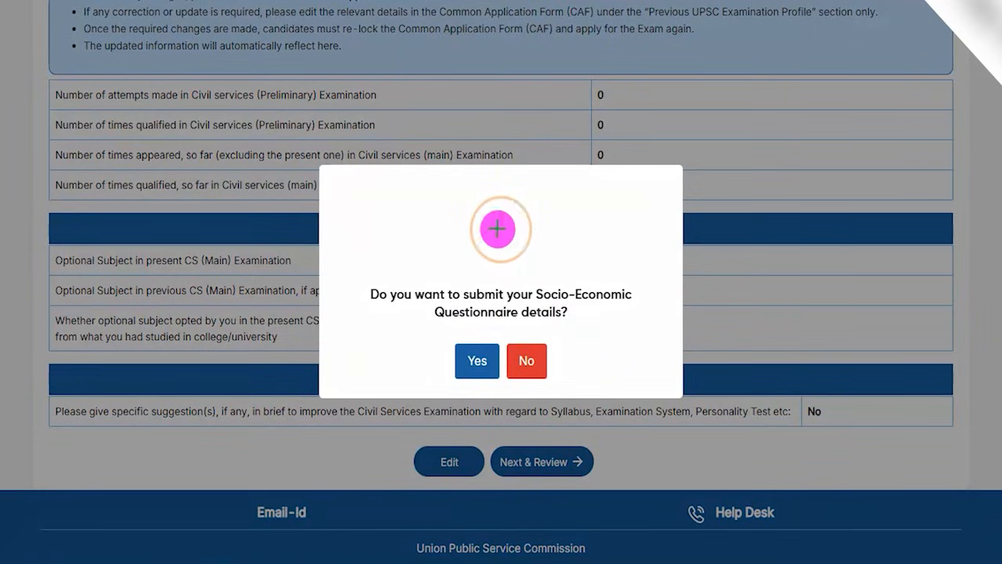
drag(559, 241, 580, 198)
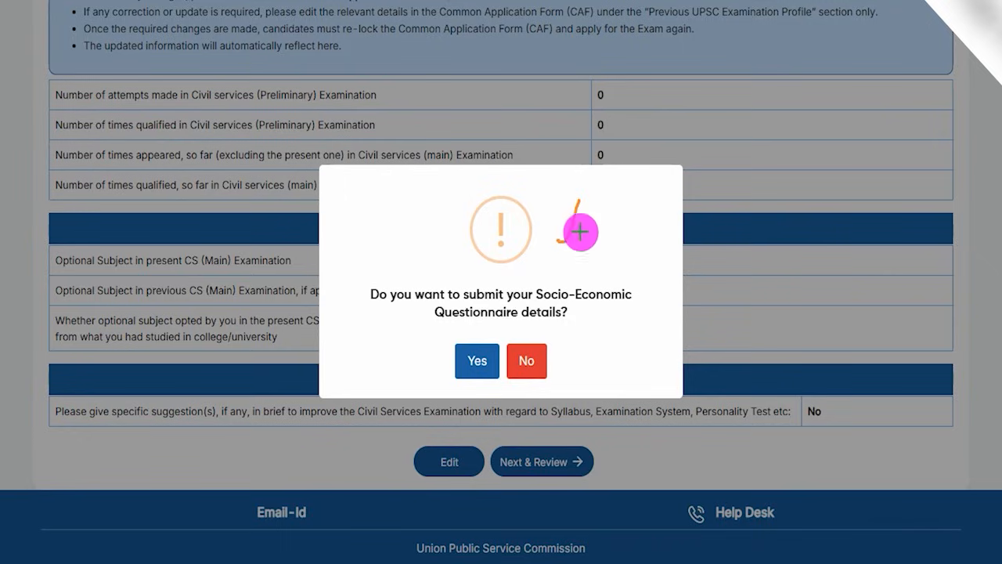
drag(578, 315, 608, 267)
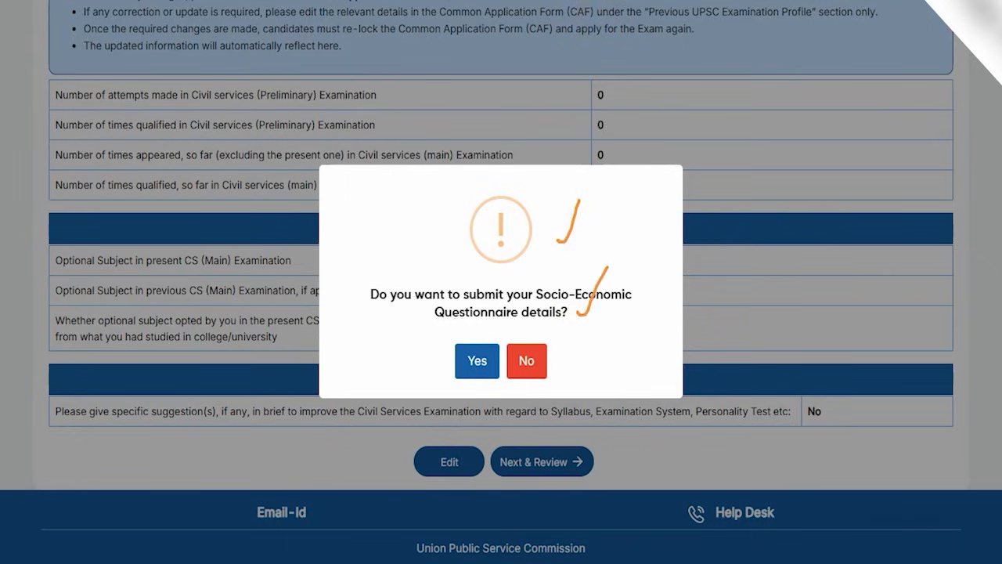
drag(338, 318, 447, 358)
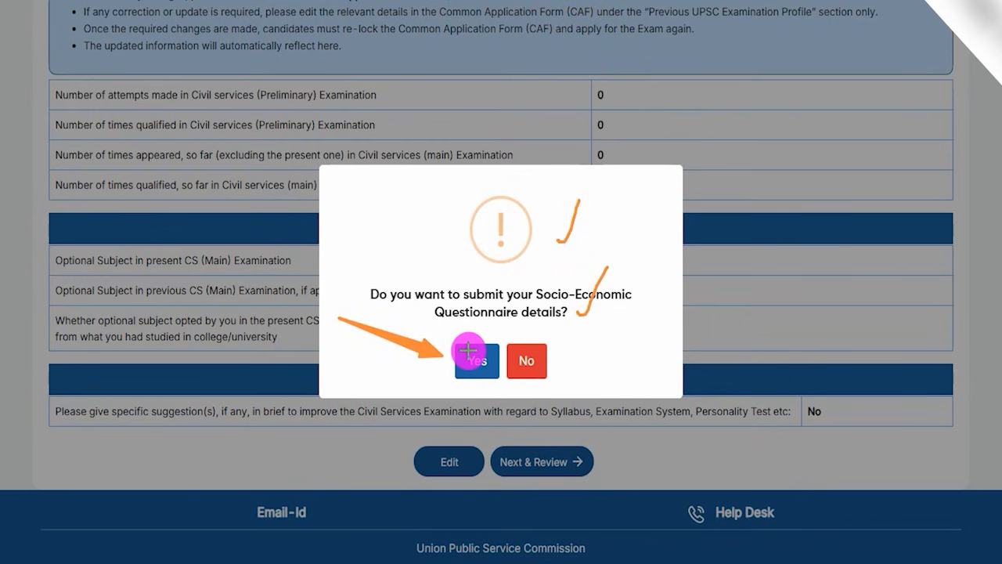
click(469, 354)
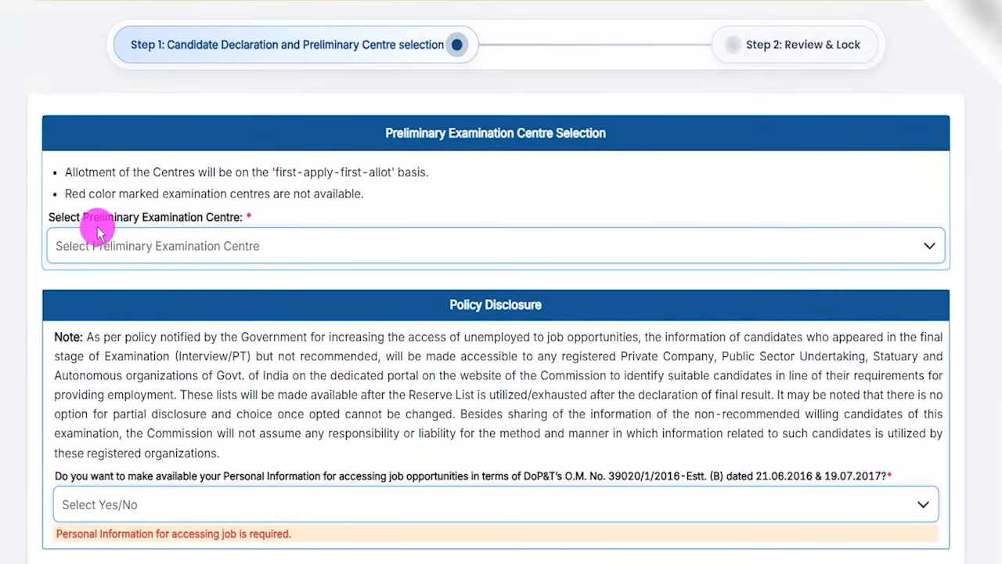
Select Agra as the Preliminary Examination Centre.
drag(85, 217, 208, 217)
click(196, 246)
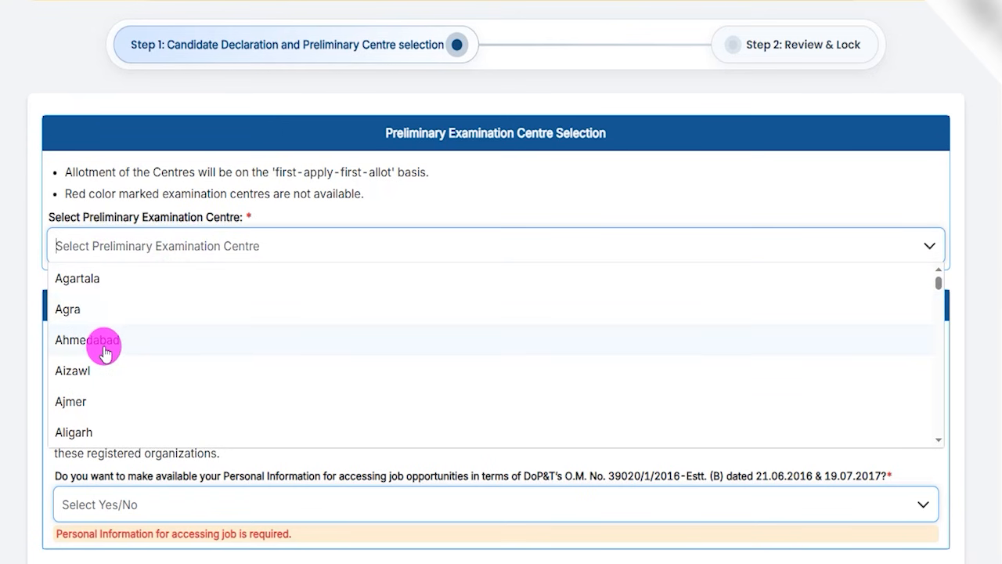
click(76, 313)
Answer Yes to making personal information available for accessing job opportunities in the Policy Disclosure section.
scroll(396, 349, down, 3)
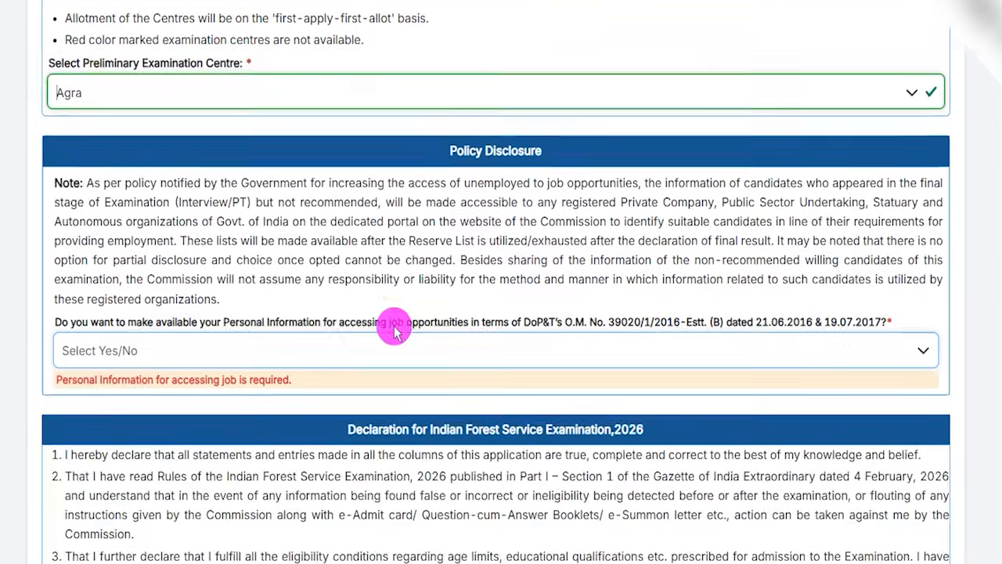
scroll(368, 250, down, 3)
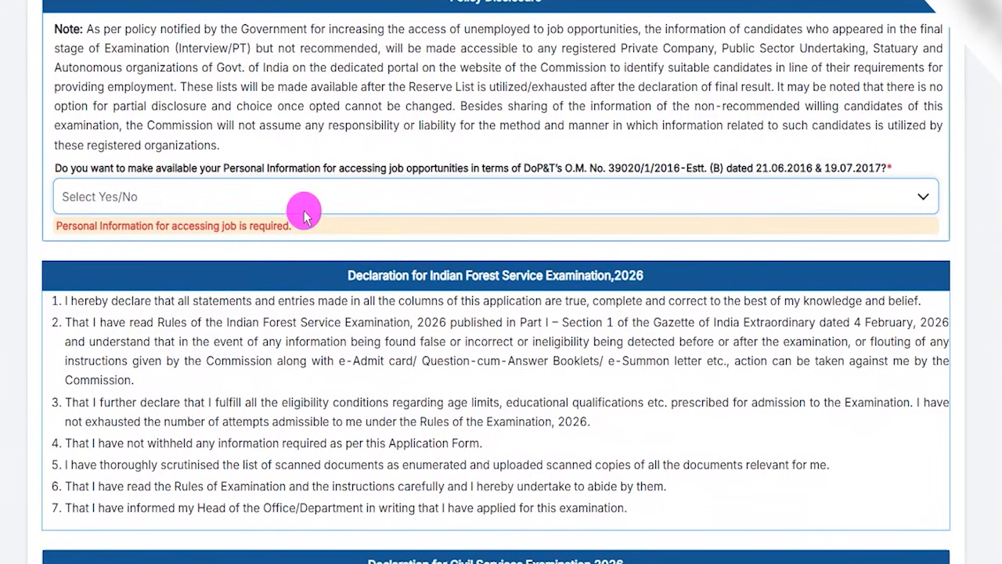
drag(225, 173, 289, 171)
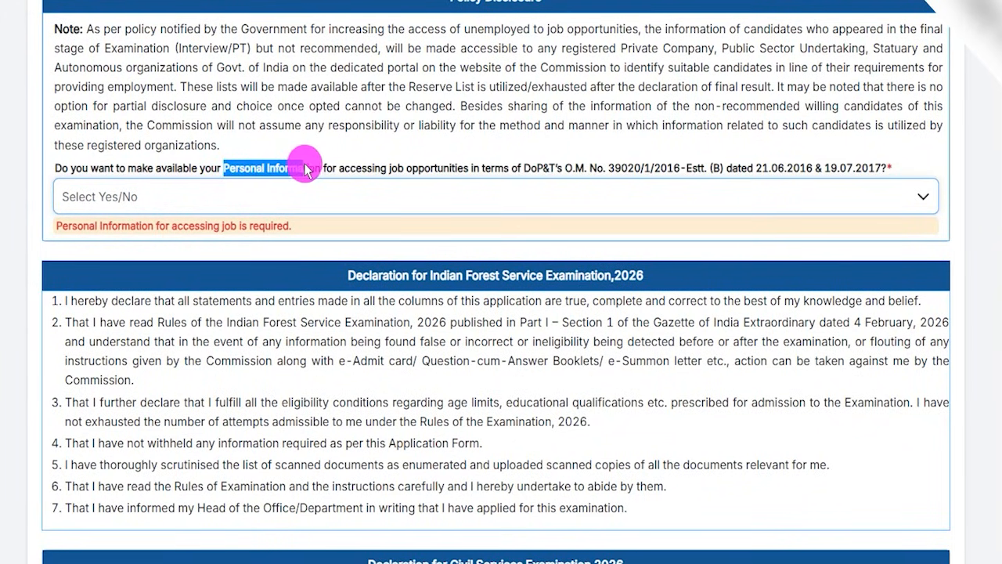
click(174, 204)
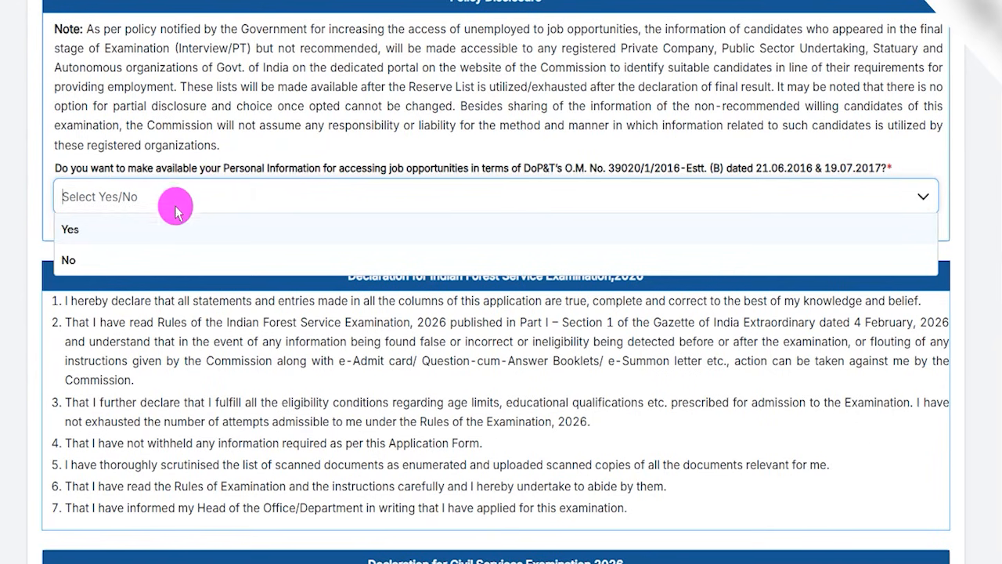
click(88, 226)
click(109, 196)
click(64, 251)
click(85, 196)
click(80, 229)
Go through the Indian Forest Service and Civil Services declarations and proceed to the review page.
scroll(374, 298, down, 5)
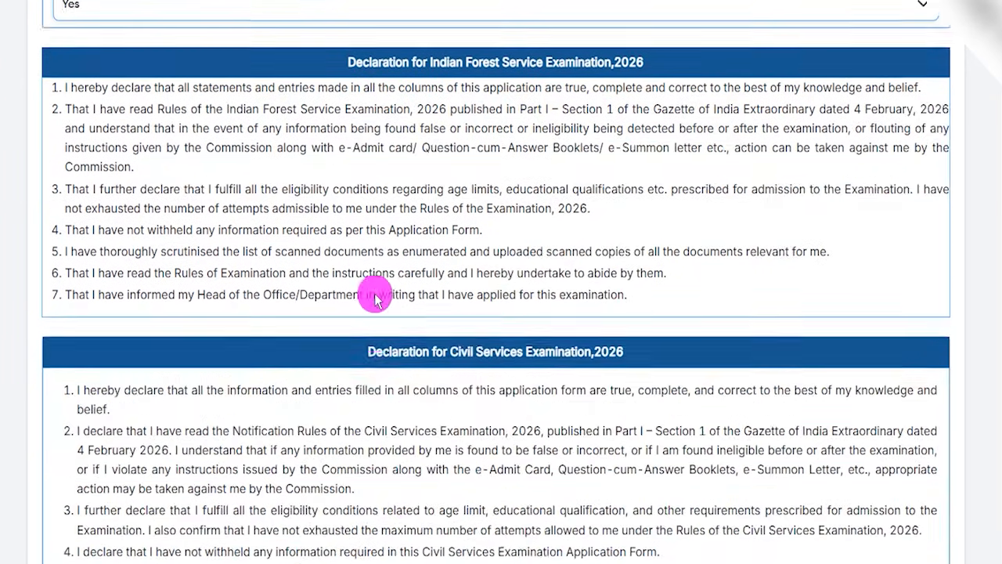
scroll(375, 298, down, 1)
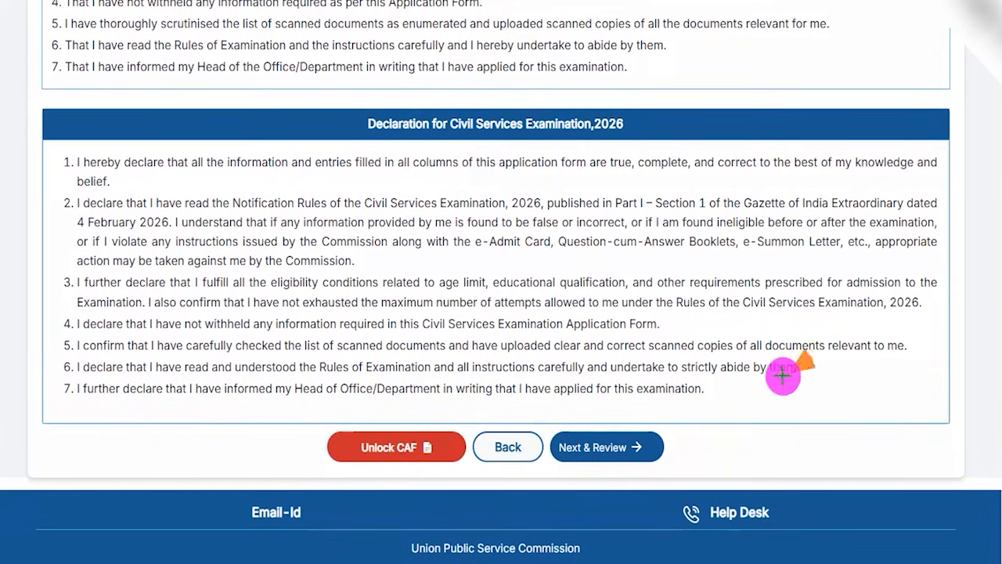
click(650, 443)
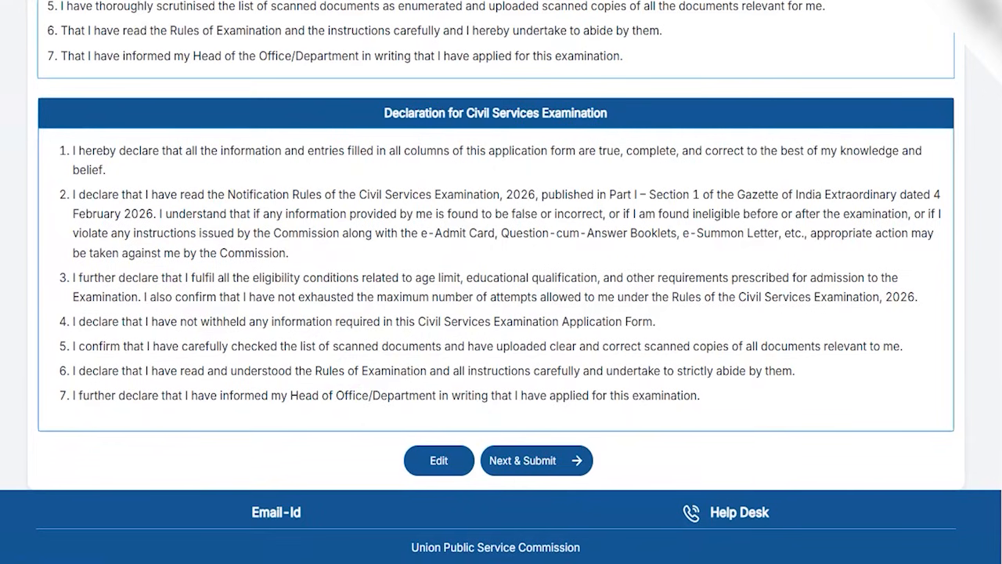
Submit the reviewed examination centre details and confirm that the Declaration has been read.
drag(597, 61, 629, 28)
drag(529, 195, 573, 135)
drag(509, 325, 565, 270)
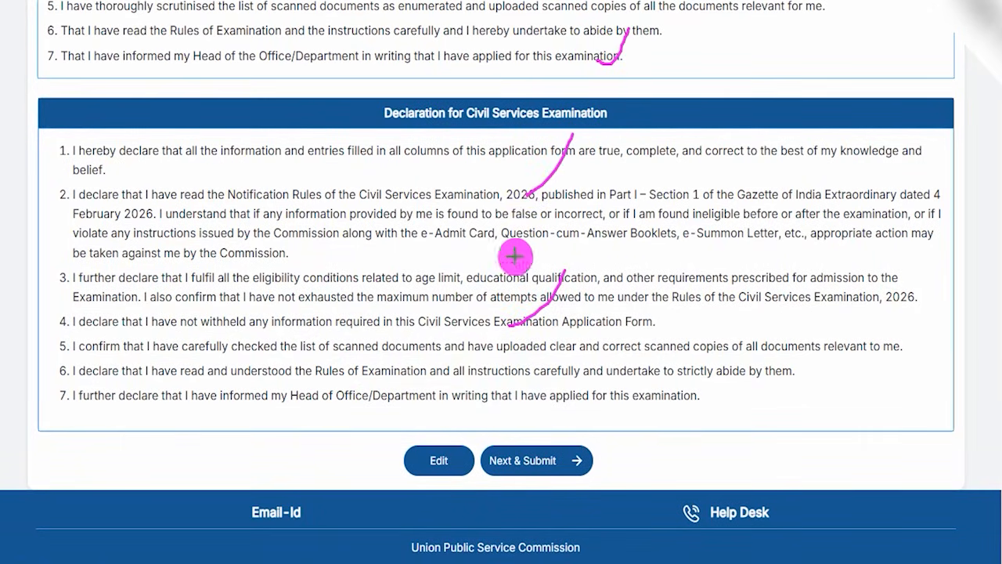
drag(230, 457, 399, 461)
mouse_move(776, 439)
mouse_down()
mouse_move(604, 461)
mouse_move(581, 452)
mouse_up()
click(581, 452)
drag(543, 218, 575, 179)
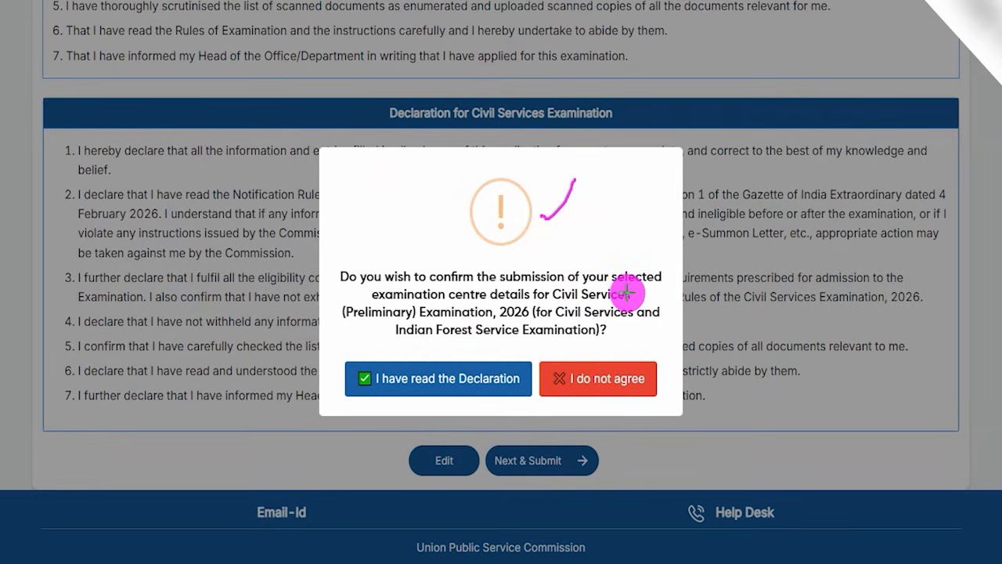
drag(630, 292, 652, 257)
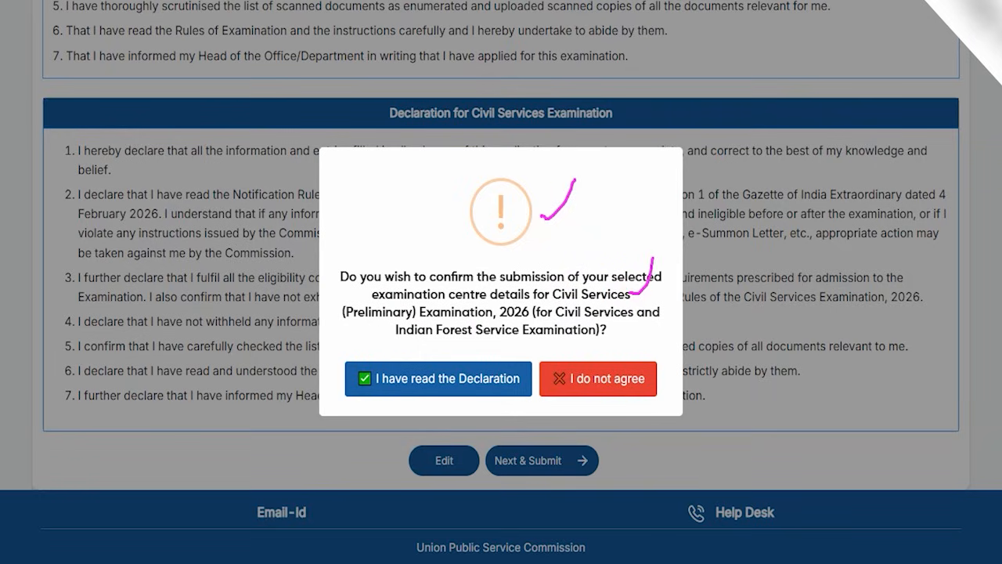
mouse_move(246, 213)
mouse_down()
mouse_move(337, 283)
mouse_move(389, 362)
mouse_up()
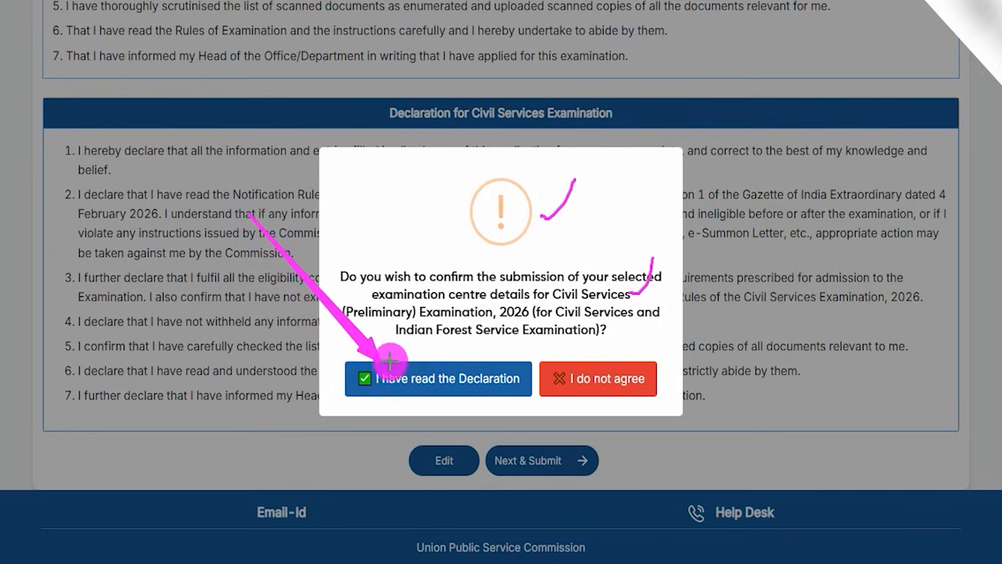
click(389, 362)
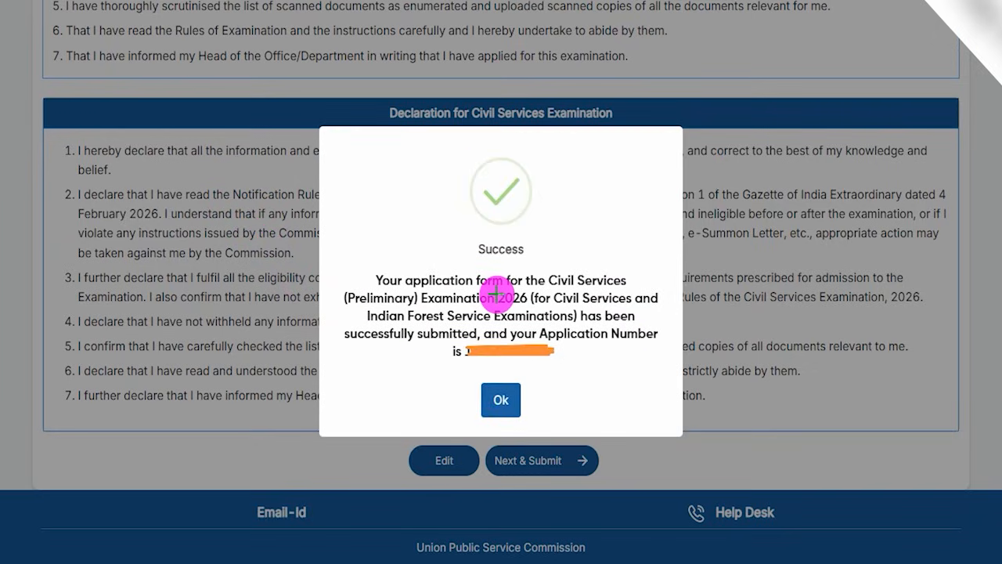
Read the submission message with the application number and acknowledge it.
drag(501, 295, 548, 255)
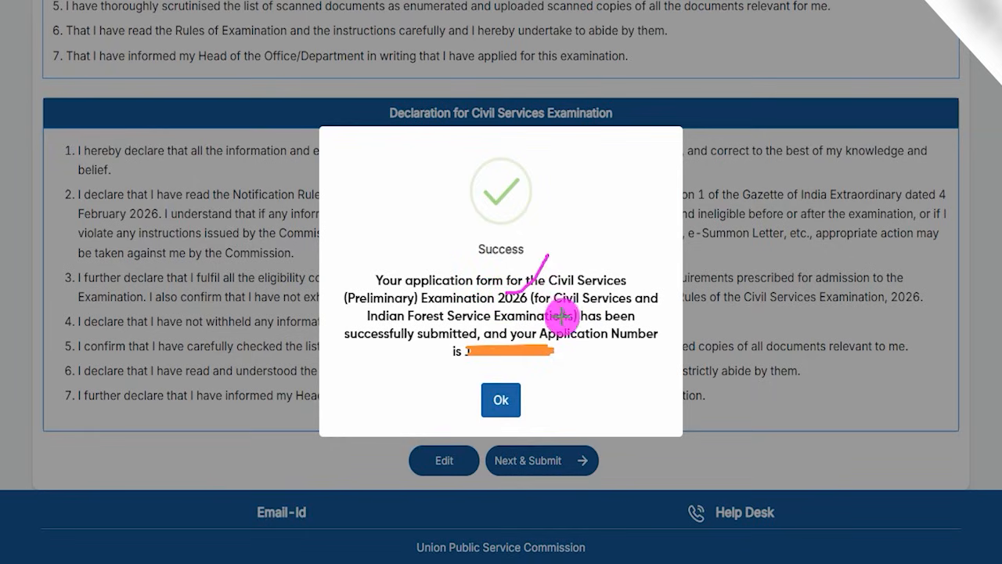
drag(566, 316, 596, 256)
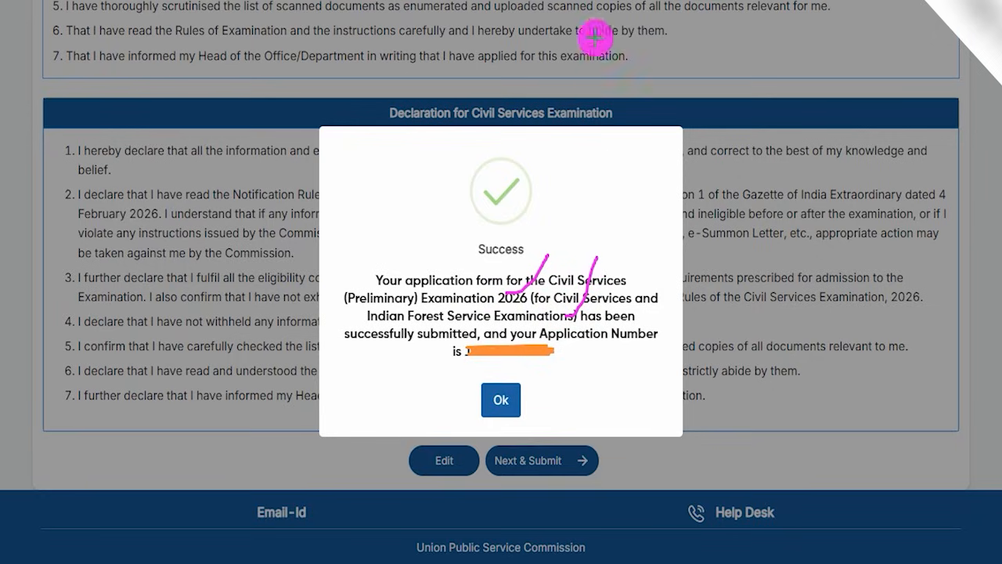
mouse_move(517, 334)
mouse_down()
mouse_move(469, 340)
mouse_move(459, 365)
mouse_move(572, 346)
mouse_move(551, 336)
mouse_up()
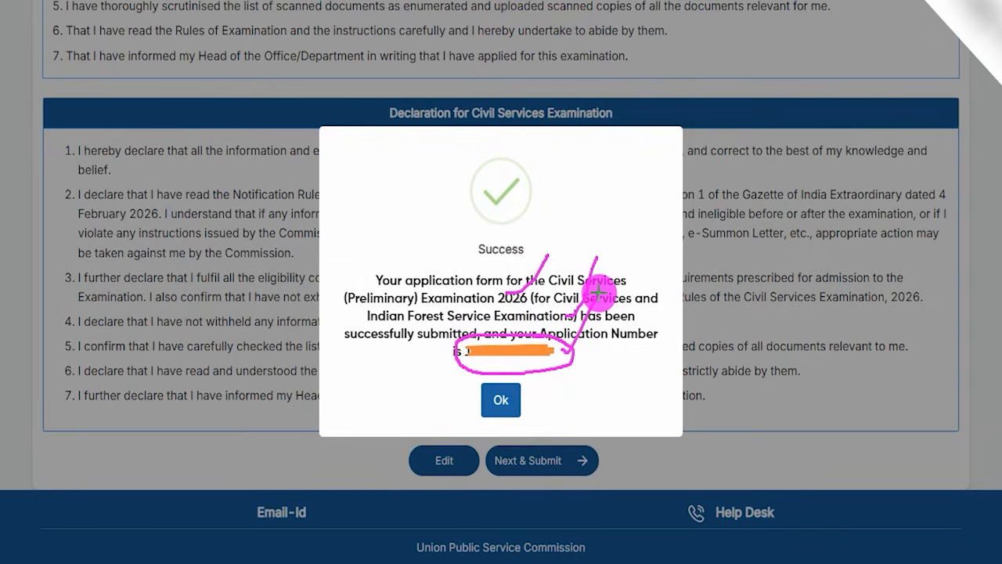
mouse_move(752, 365)
mouse_down()
mouse_move(700, 382)
mouse_move(516, 400)
mouse_up()
click(516, 400)
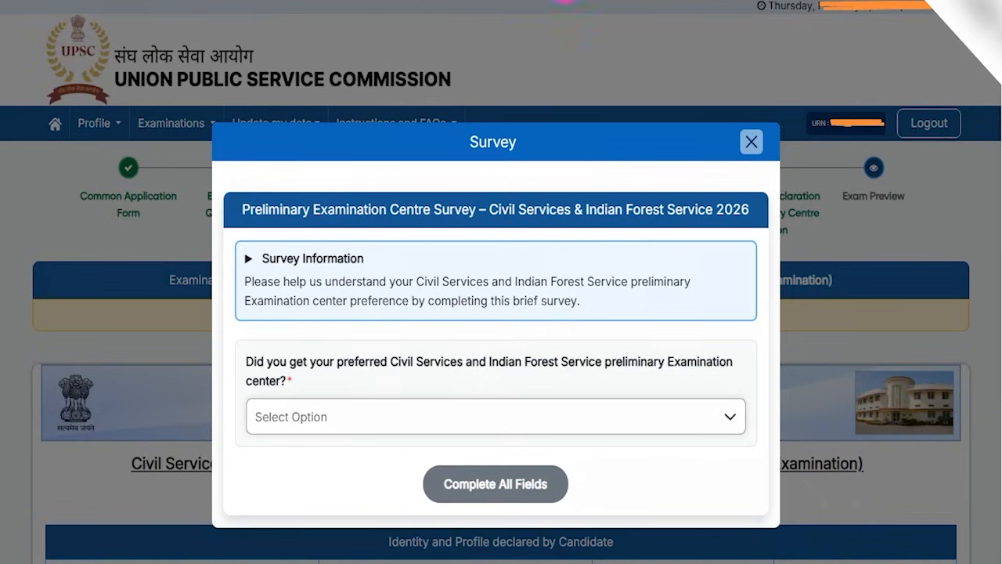
Answer Yes in the survey to having received the preferred preliminary examination centre.
drag(543, 185, 569, 145)
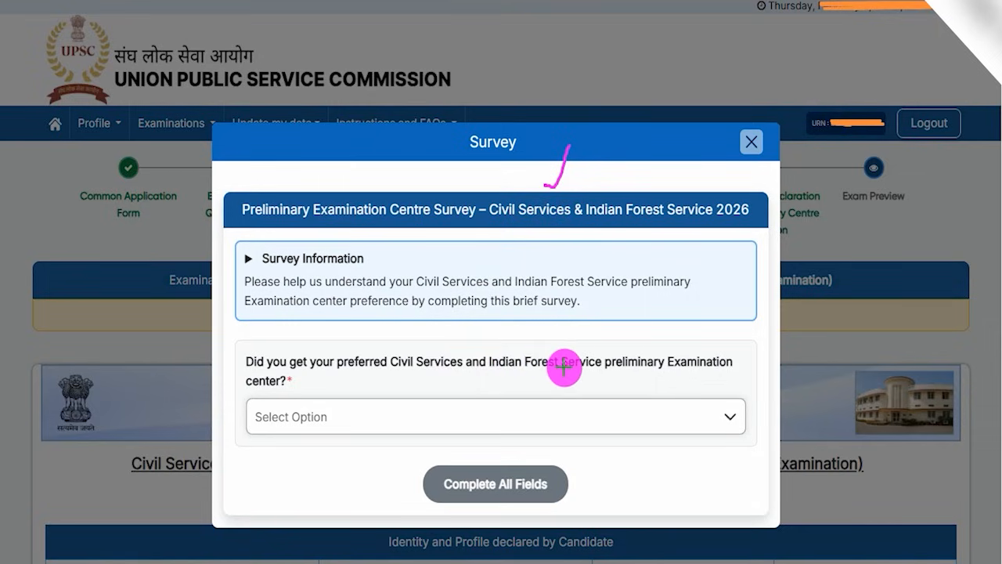
drag(564, 372, 586, 322)
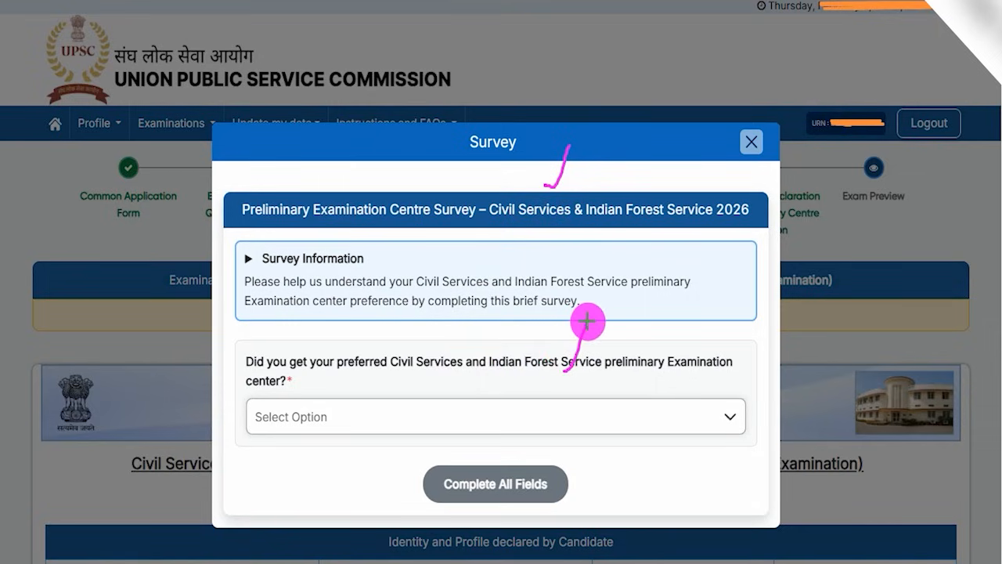
drag(362, 410, 402, 342)
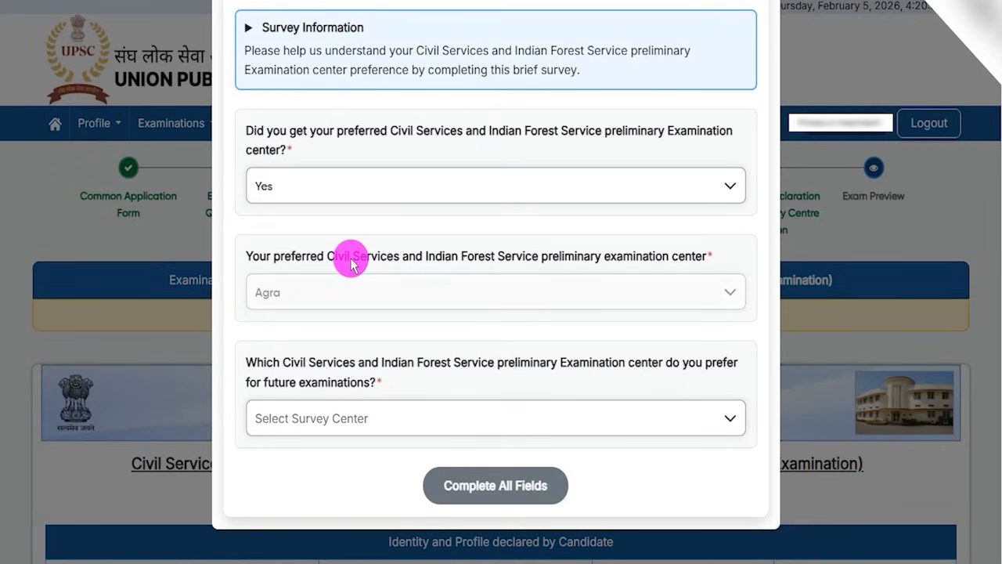
Choose Haldwani as the preferred preliminary centre for future examinations, then submit the survey and continue to the exam preview.
double_click(329, 361)
drag(404, 363, 580, 361)
click(383, 423)
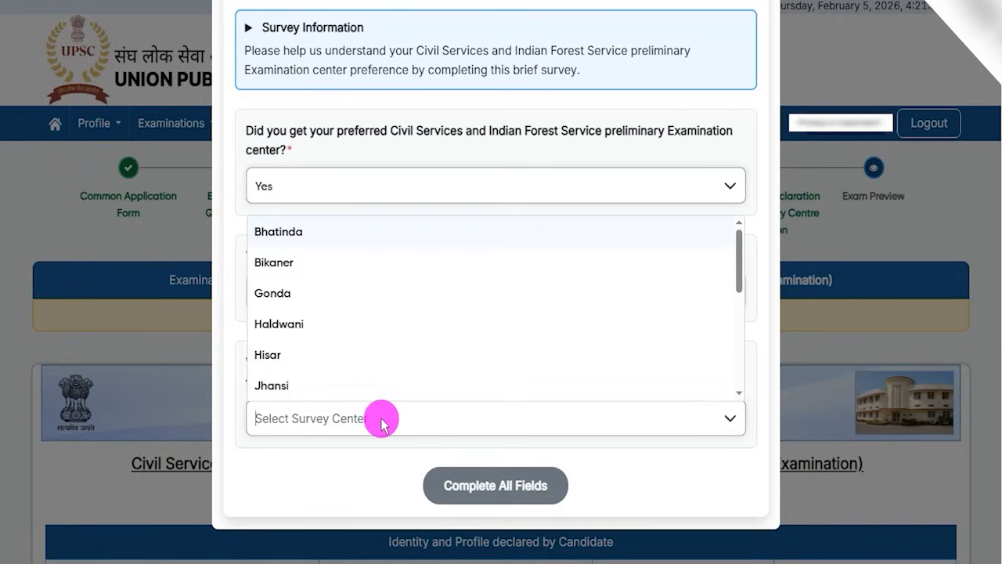
scroll(320, 317, down, 2)
scroll(322, 318, up, 2)
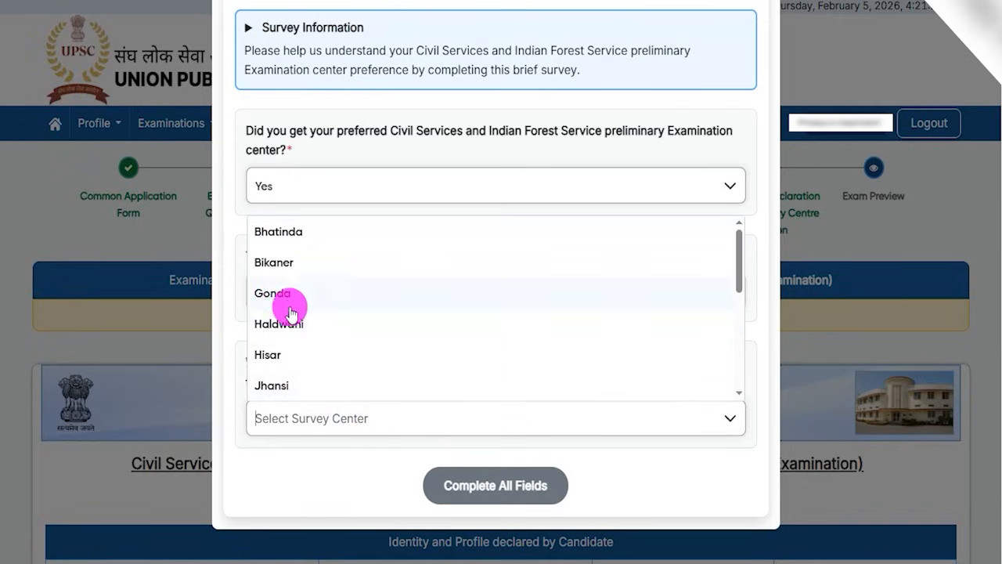
click(288, 317)
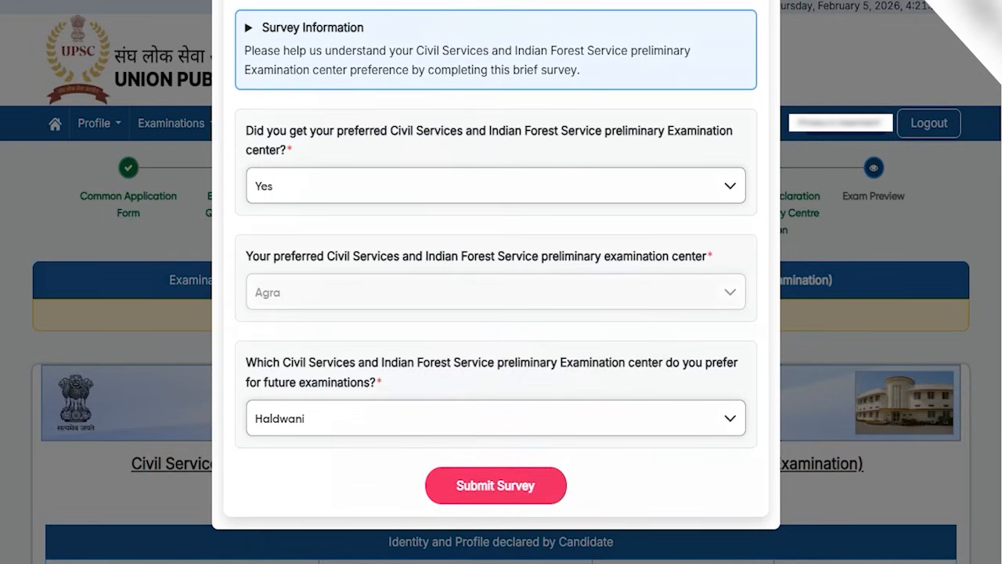
click(555, 483)
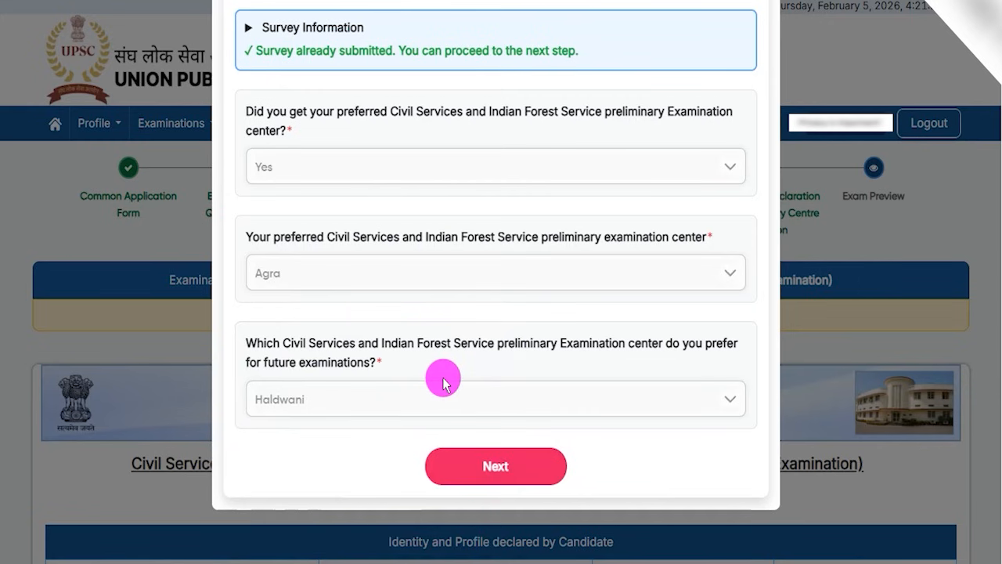
click(494, 475)
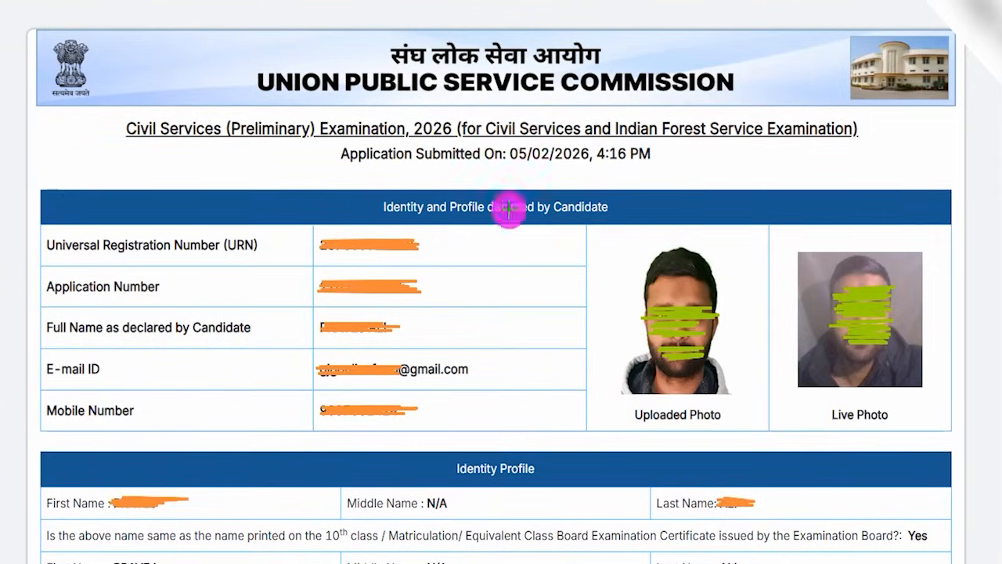
Check the submitted application's exam title, submission date, the candidate's identity and contact details, and the uploaded and live photos.
drag(265, 163, 304, 117)
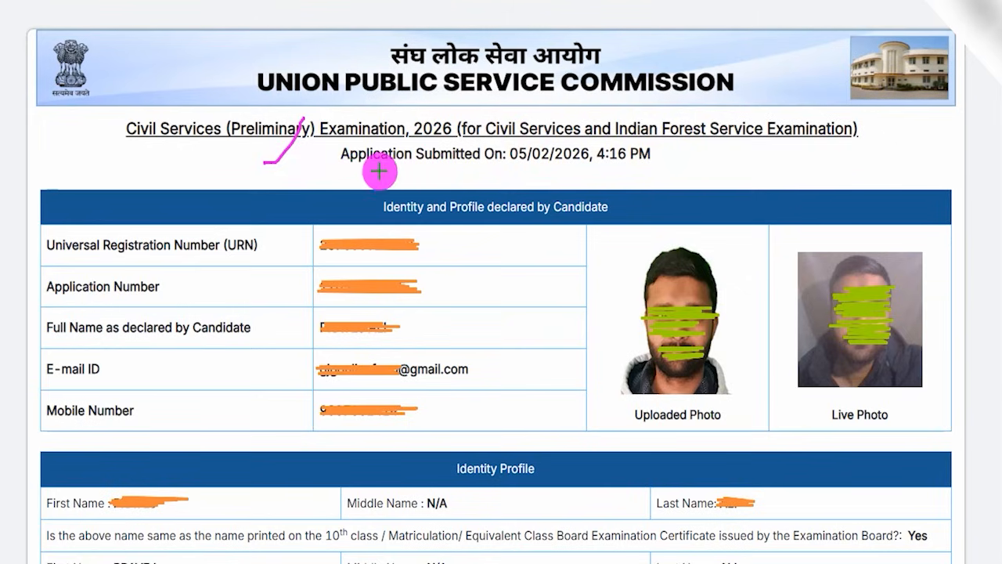
drag(711, 158, 764, 93)
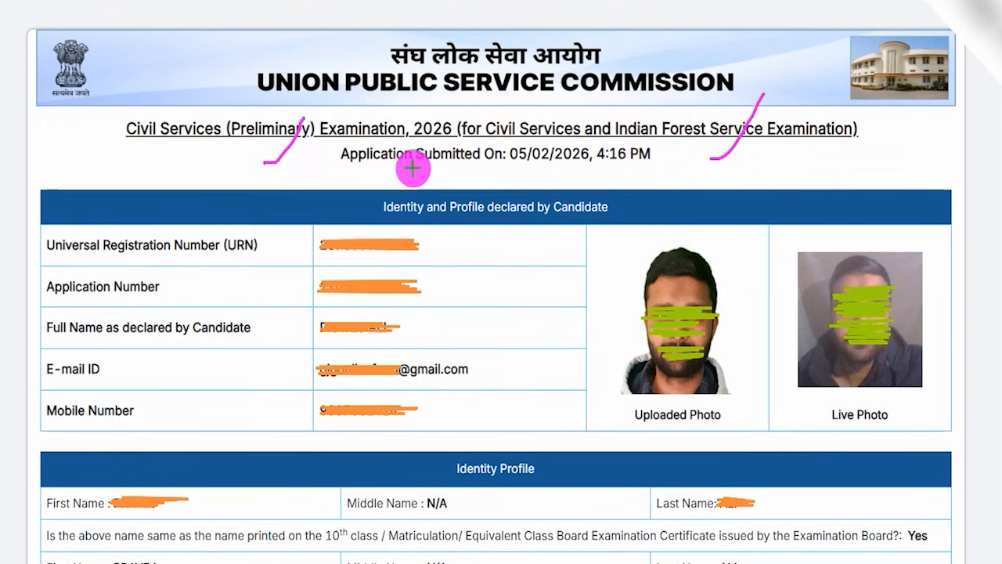
drag(342, 164, 473, 168)
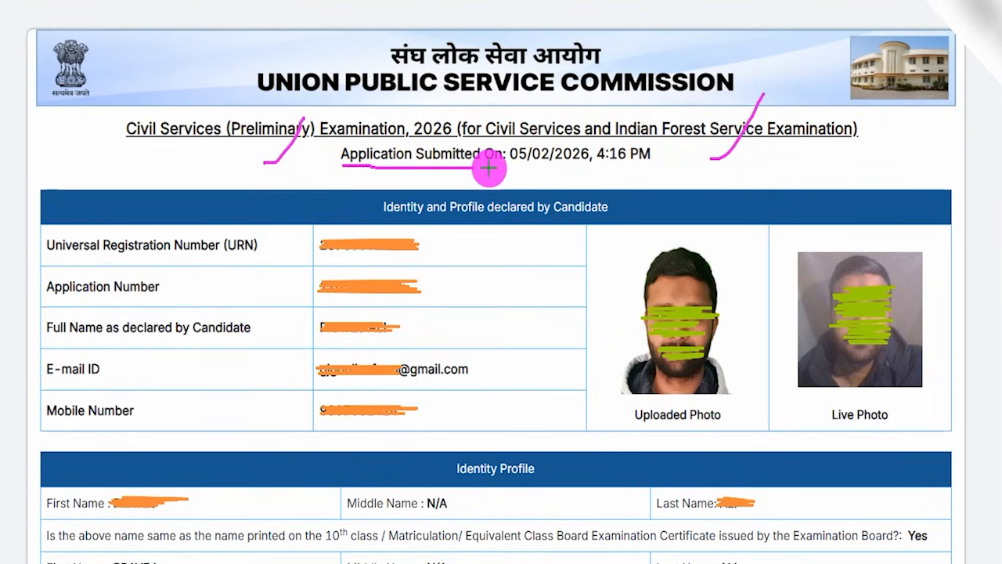
drag(560, 256, 630, 197)
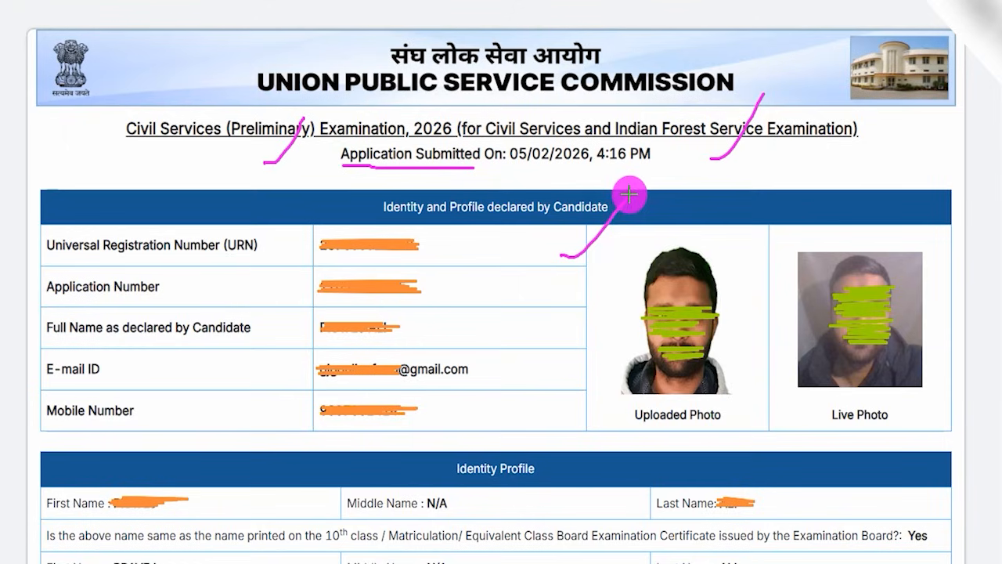
drag(561, 289, 631, 197)
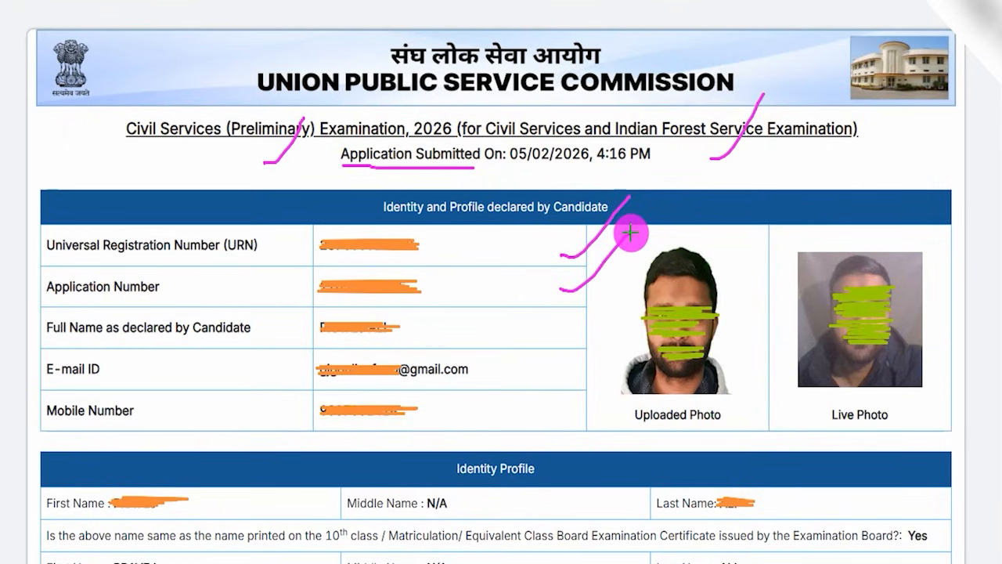
drag(573, 322, 611, 285)
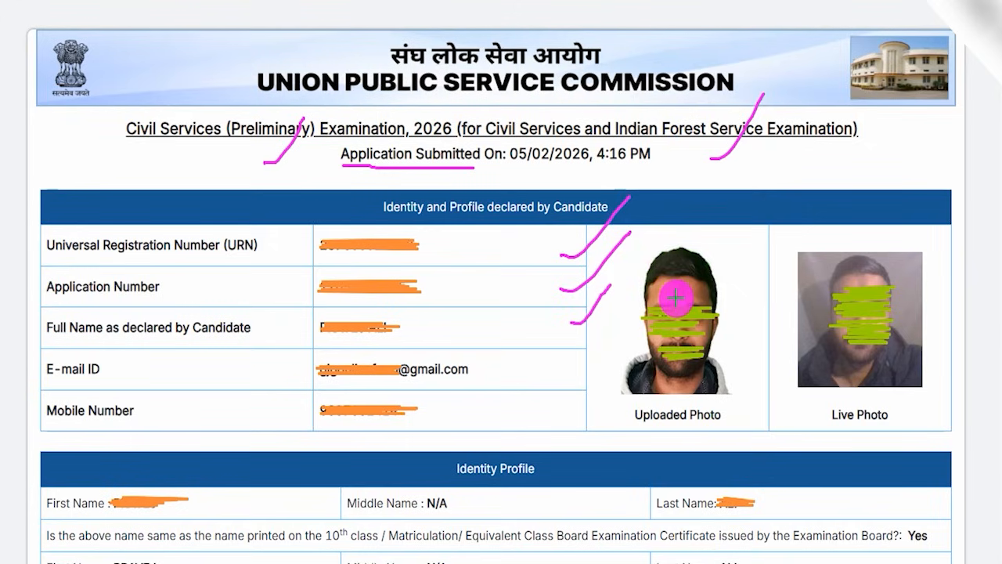
drag(571, 366, 629, 319)
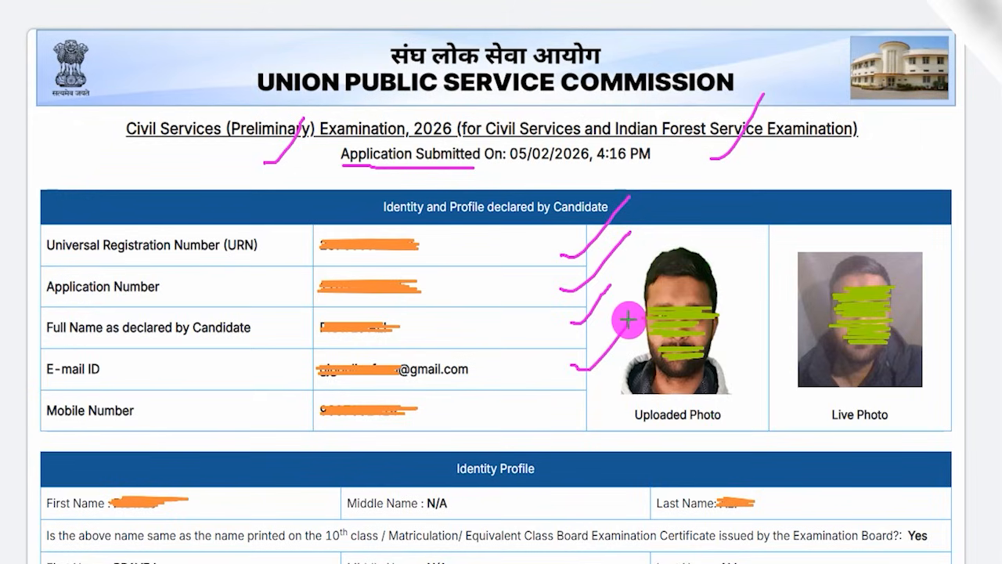
drag(563, 404, 612, 370)
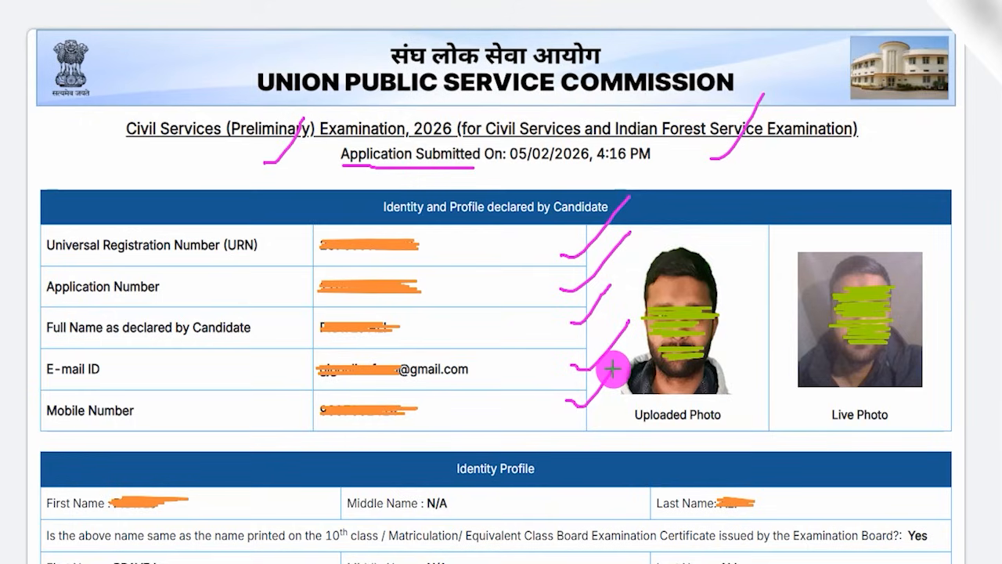
drag(580, 427, 627, 407)
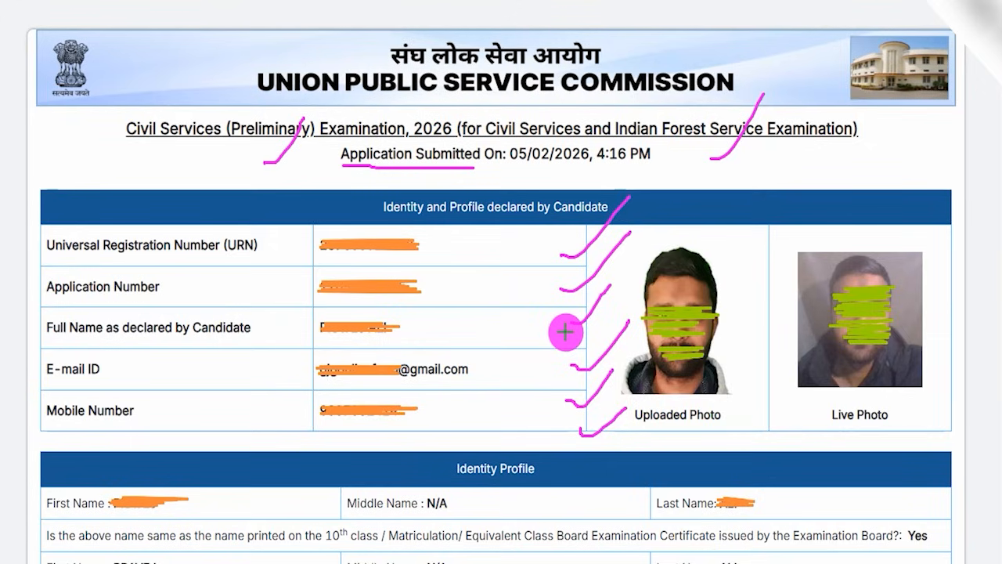
drag(722, 246, 782, 196)
drag(775, 268, 802, 232)
drag(759, 319, 808, 267)
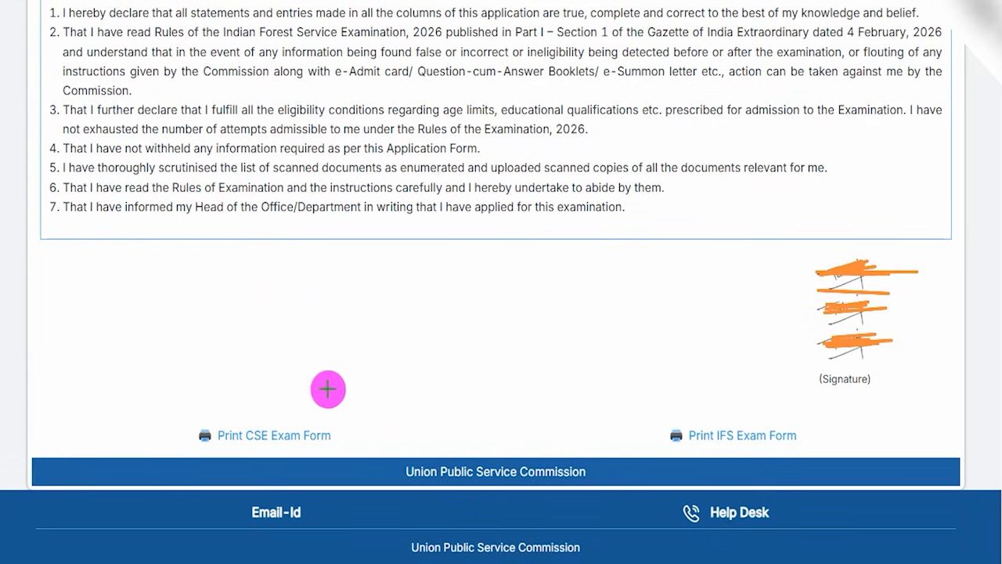
Locate the print options for the CSE and IFS exam forms below the signature.
mouse_move(282, 383)
mouse_down()
mouse_move(220, 389)
mouse_move(175, 425)
mouse_move(326, 470)
mouse_move(304, 386)
mouse_up()
mouse_move(737, 404)
mouse_down()
mouse_move(647, 402)
mouse_move(792, 472)
mouse_move(802, 409)
mouse_move(745, 406)
mouse_up()
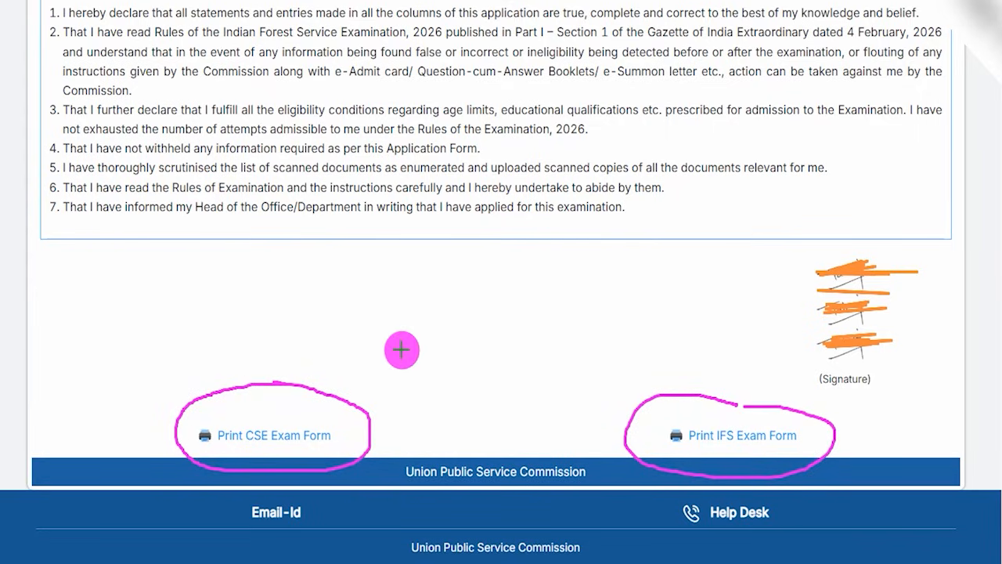
drag(353, 424, 404, 358)
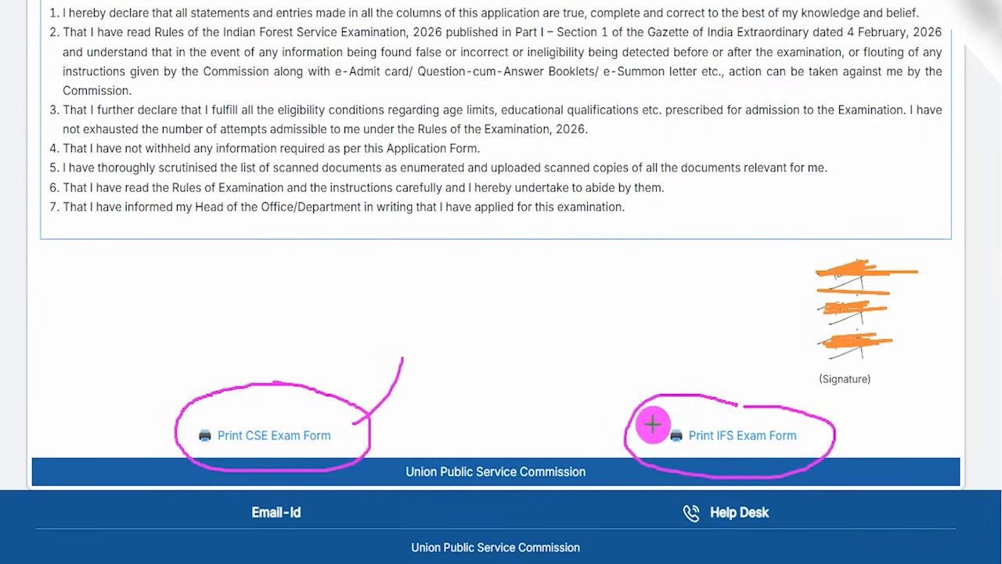
drag(707, 405, 743, 350)
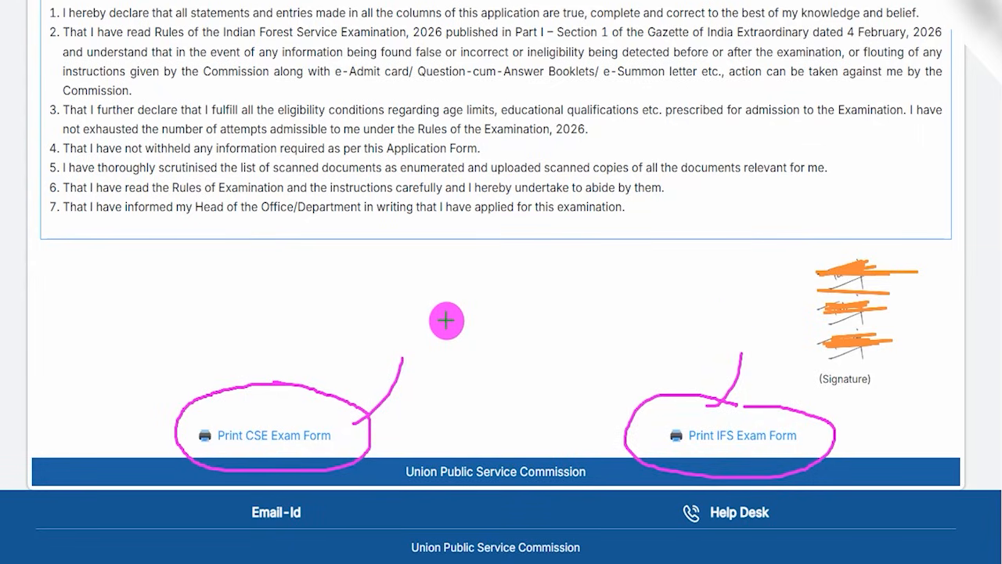
drag(512, 370, 555, 315)
drag(409, 380, 465, 319)
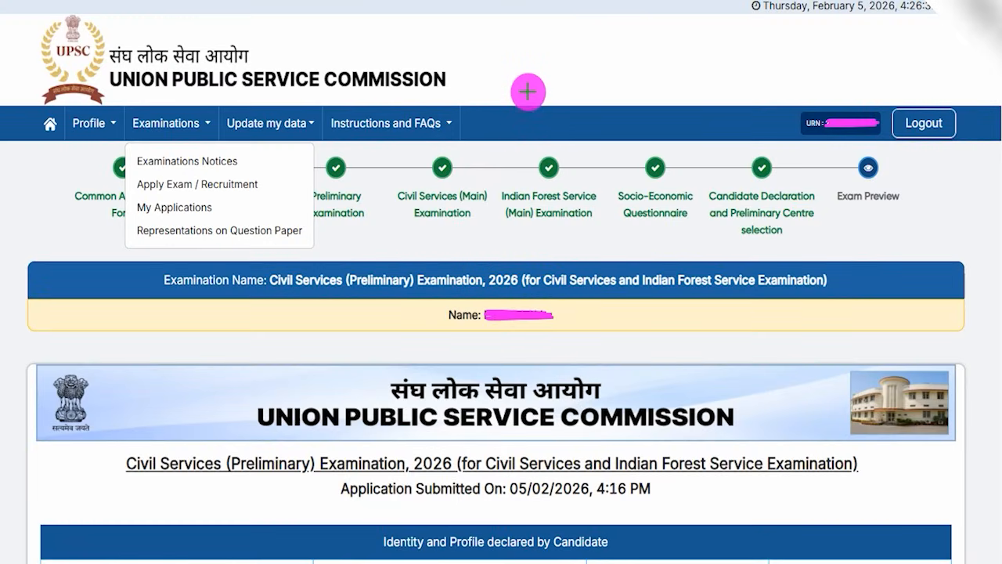
Open the My Applications page listing the submitted examination applications.
drag(527, 91, 559, 30)
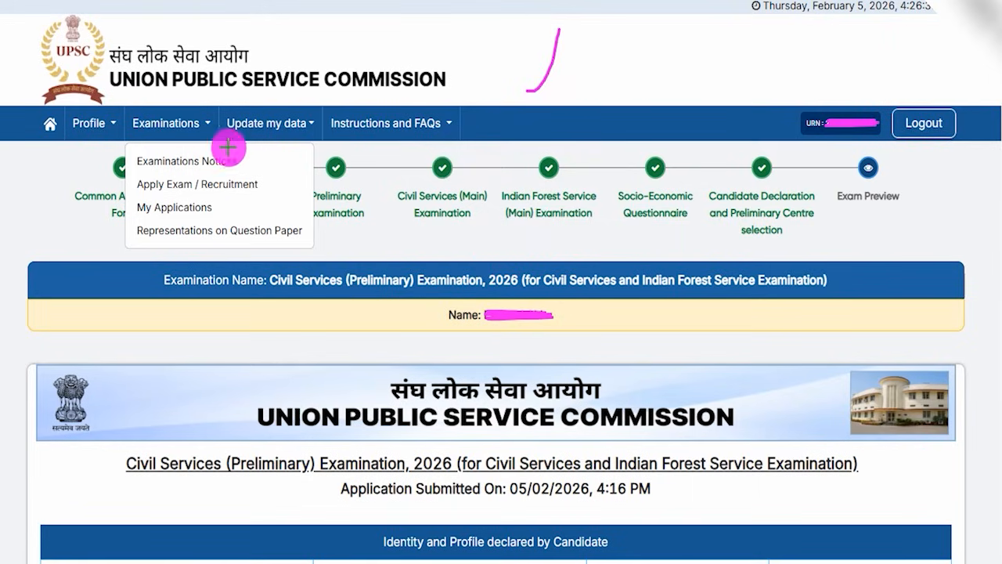
drag(194, 117, 206, 92)
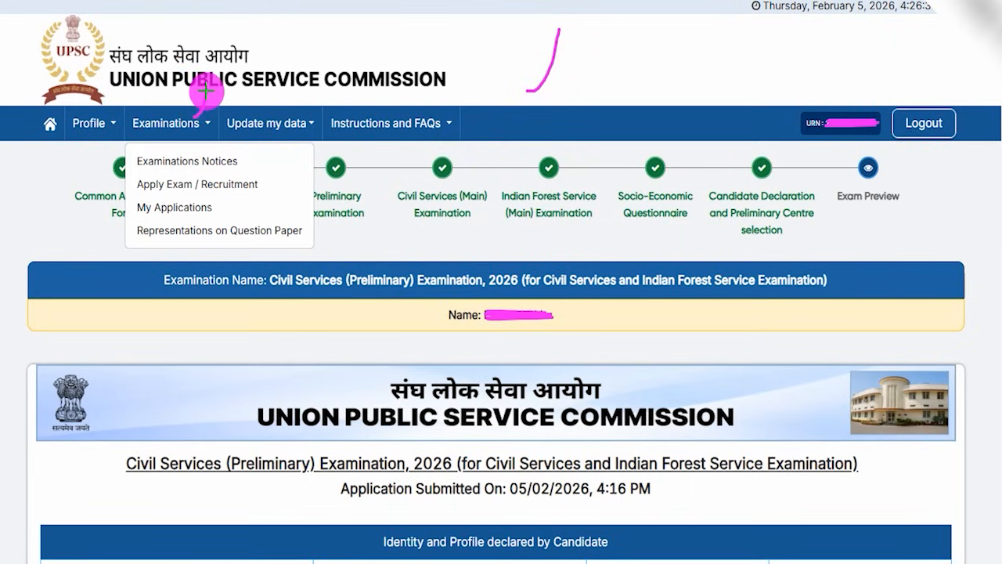
mouse_move(219, 194)
mouse_down()
mouse_move(146, 191)
mouse_move(125, 206)
mouse_move(212, 212)
mouse_move(221, 194)
mouse_up()
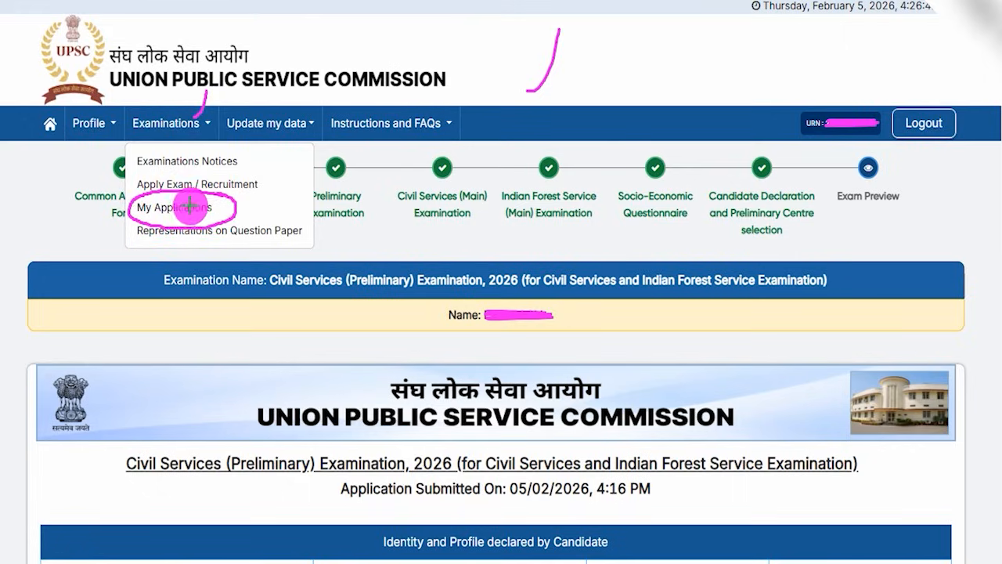
click(179, 206)
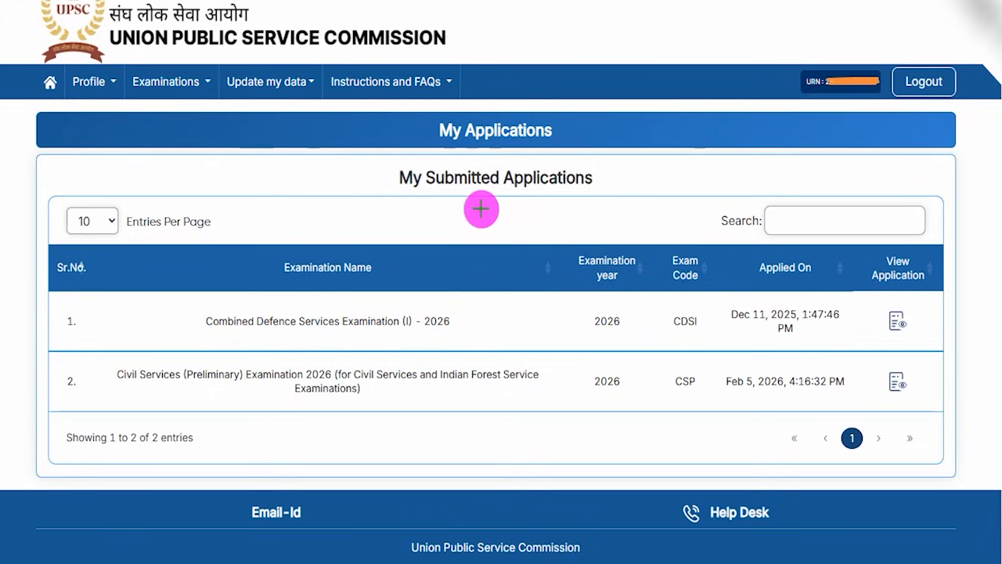
Check the Civil Services (Preliminary) Examination 2026 entry for its examination year, application date and view option.
drag(583, 226, 636, 164)
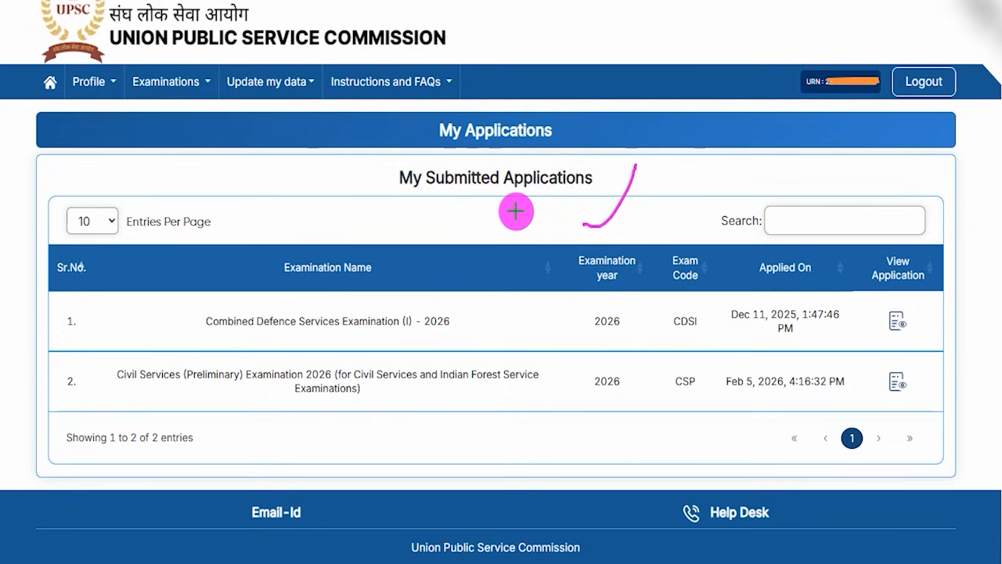
drag(509, 211, 583, 154)
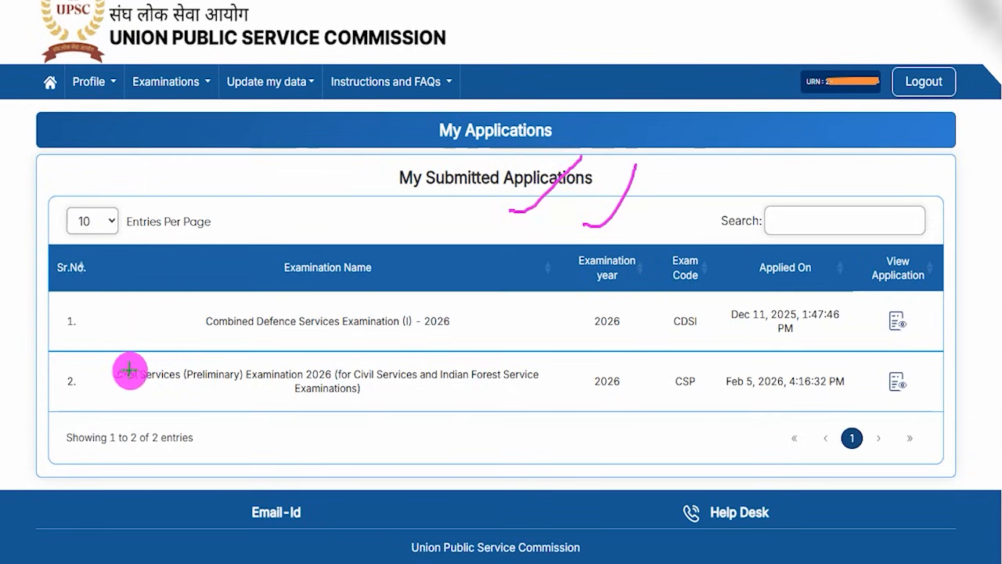
mouse_move(66, 350)
mouse_down()
mouse_move(302, 391)
mouse_move(542, 403)
mouse_up()
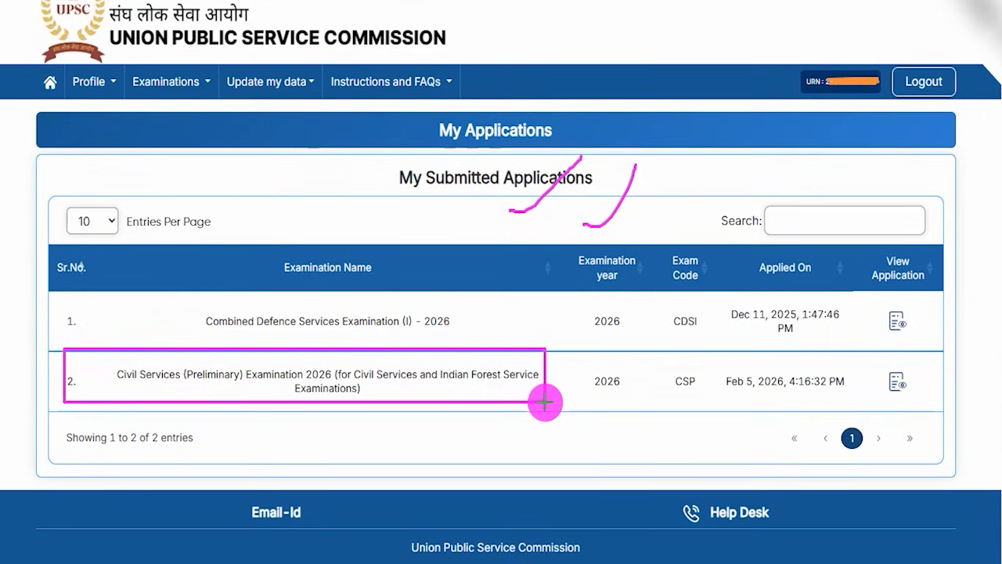
drag(578, 355, 629, 401)
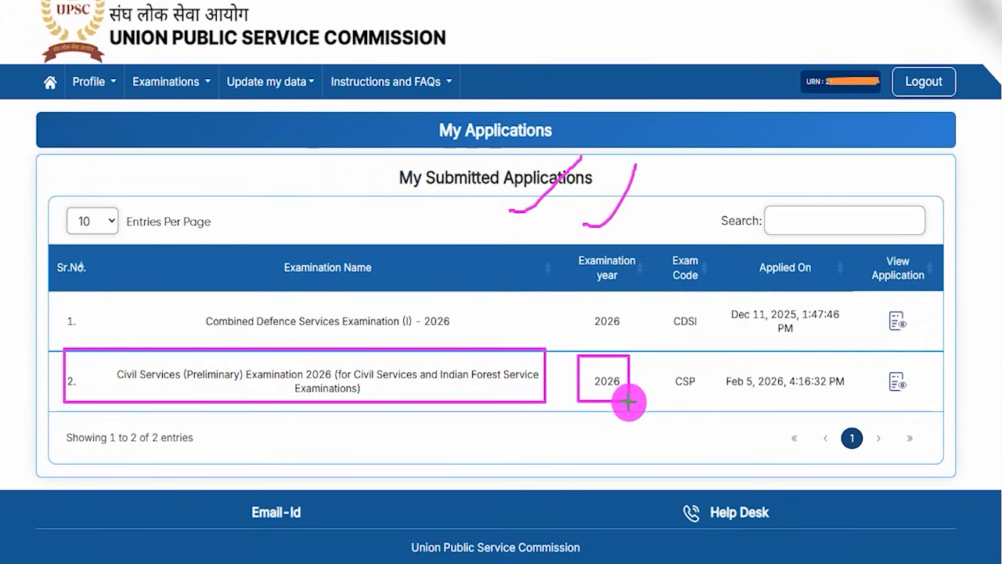
mouse_move(721, 361)
mouse_down()
mouse_move(744, 391)
mouse_move(850, 399)
mouse_up()
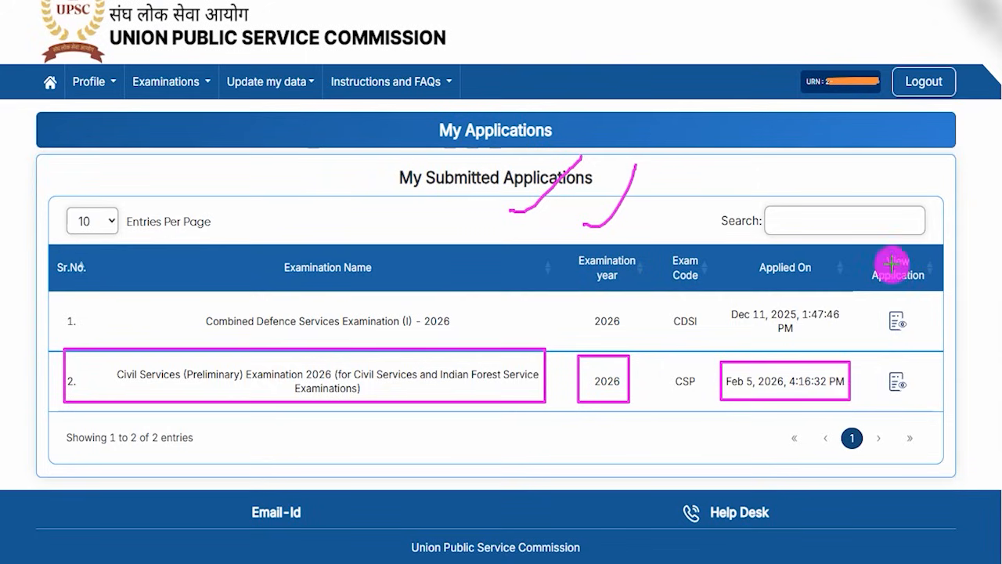
mouse_move(873, 358)
mouse_down()
mouse_move(919, 374)
mouse_move(917, 387)
mouse_up()
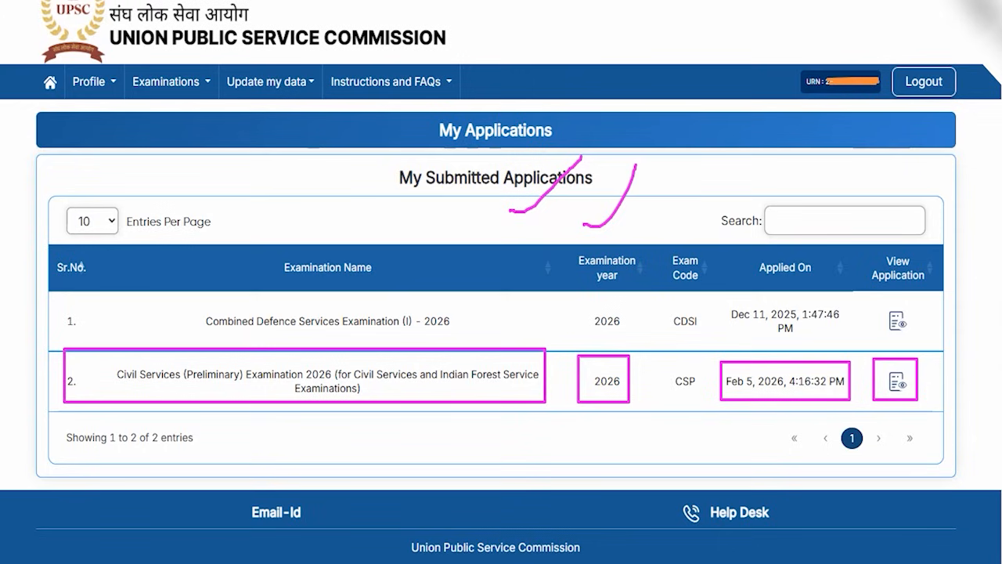
drag(666, 198, 707, 127)
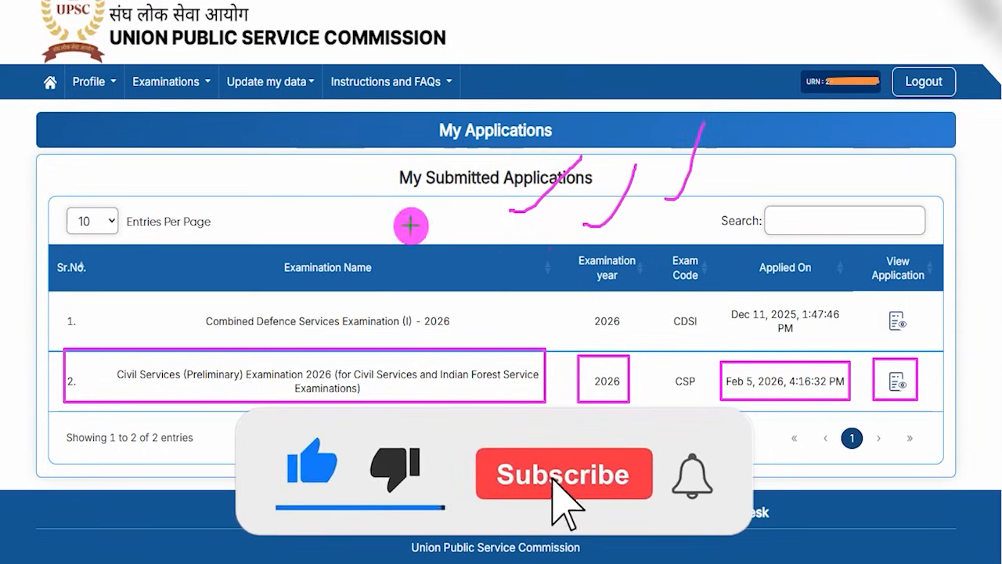
drag(377, 227, 413, 190)
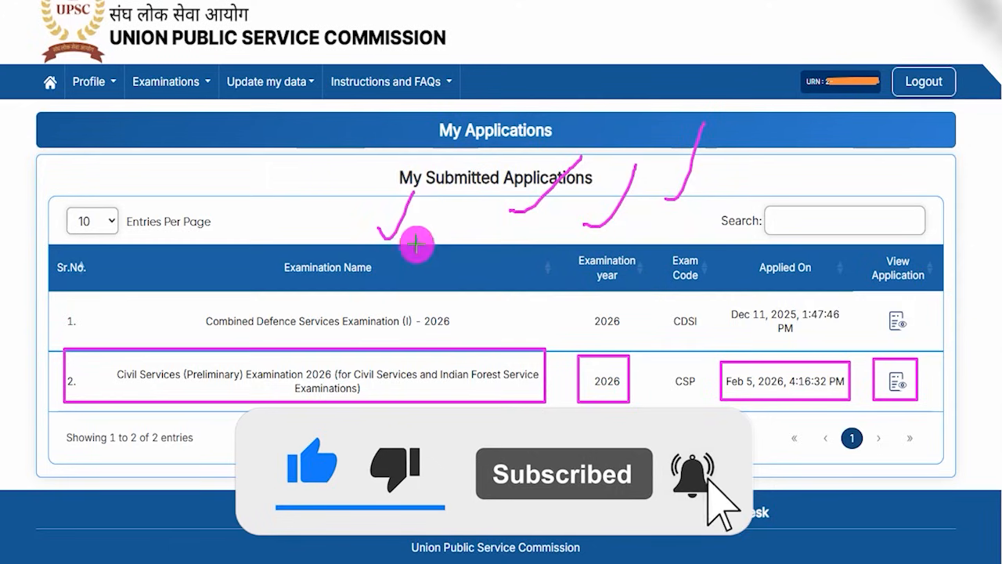
drag(416, 243, 469, 189)
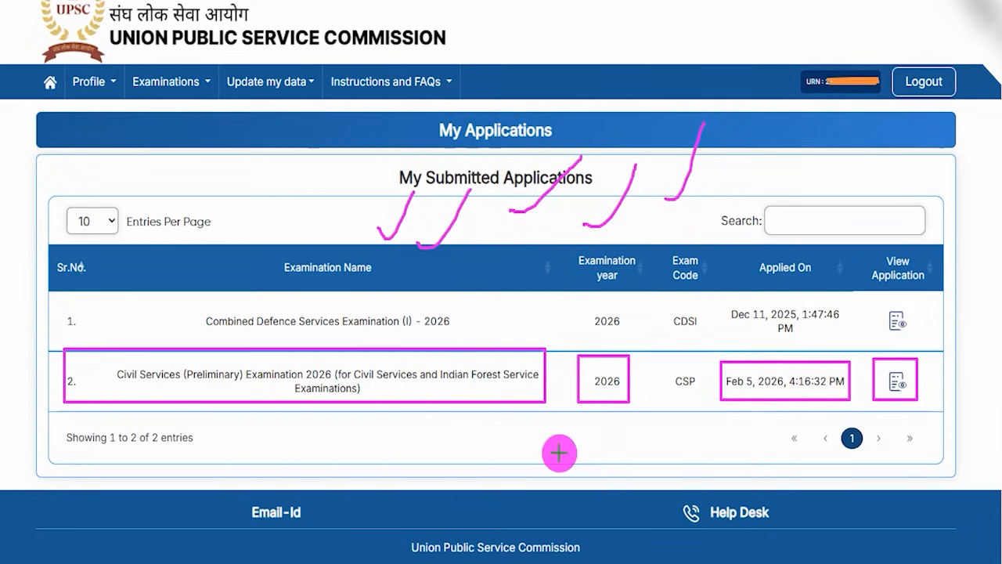